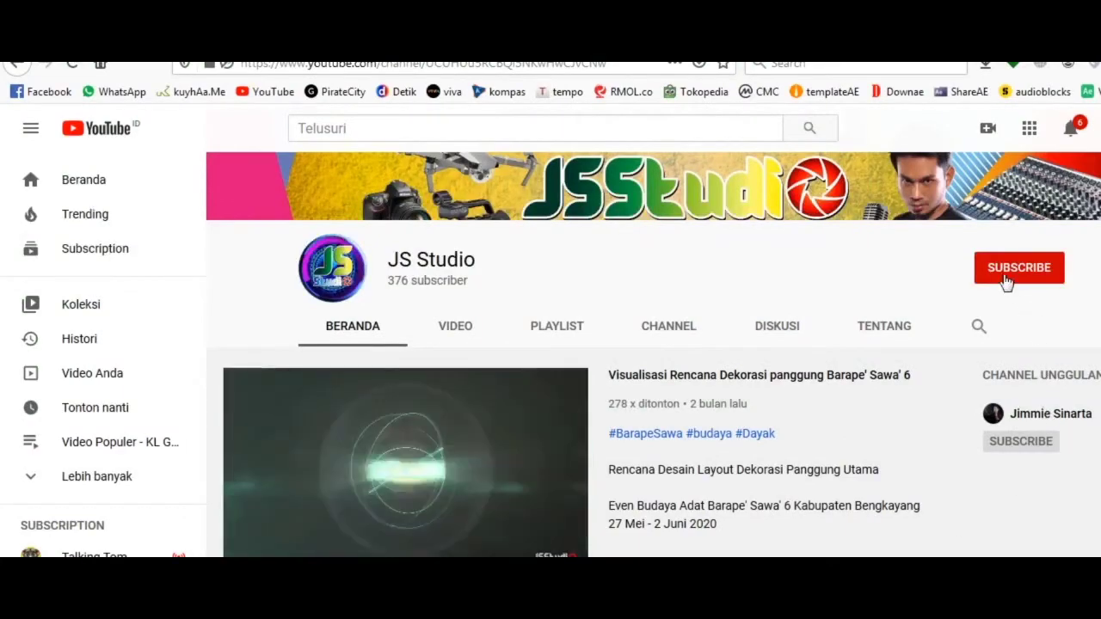
Subscribe to JS Studio with all notifications (Semua) and reload the channel page.
{"action": "left_click", "coordinate": [1006, 275]}
{"action": "left_click", "coordinate": [1051, 270]}
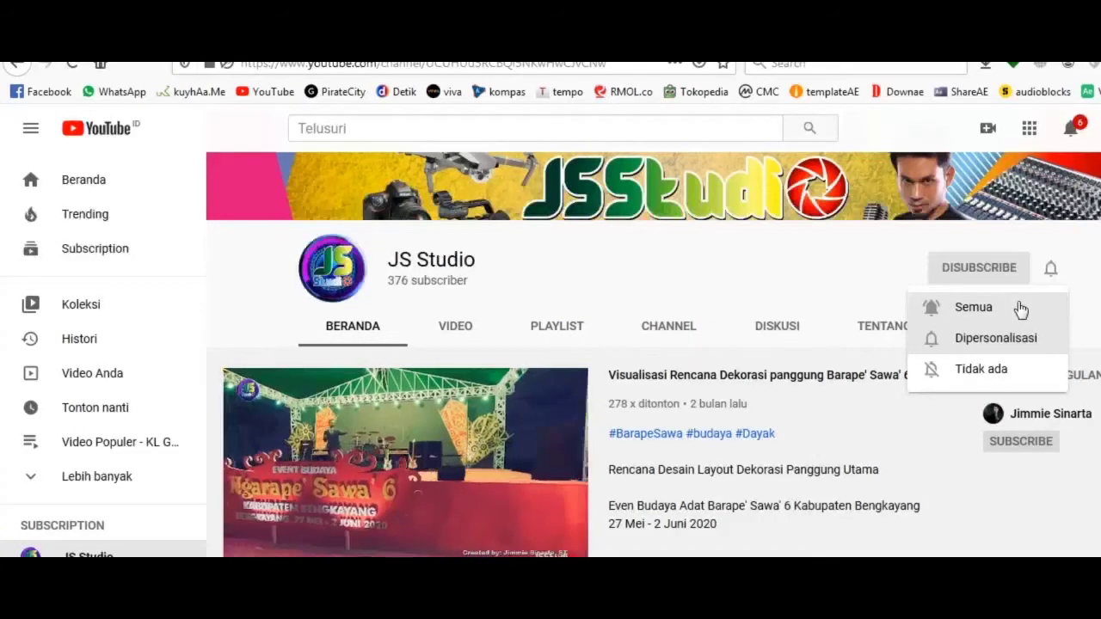
{"action": "left_click", "coordinate": [1021, 308]}
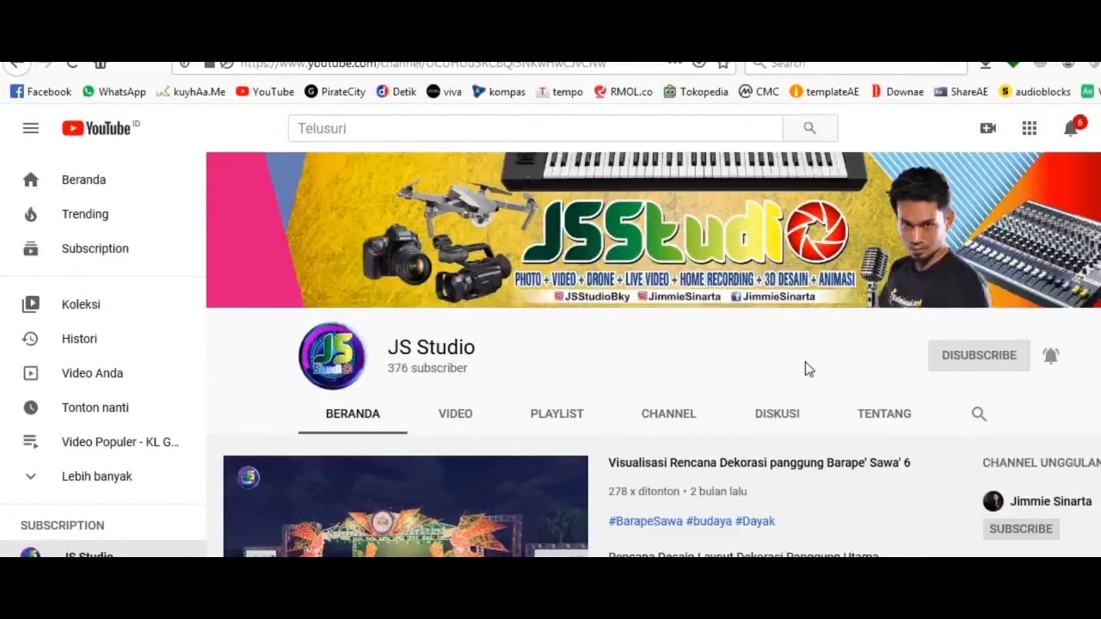
{"action": "key", "text": "F5"}
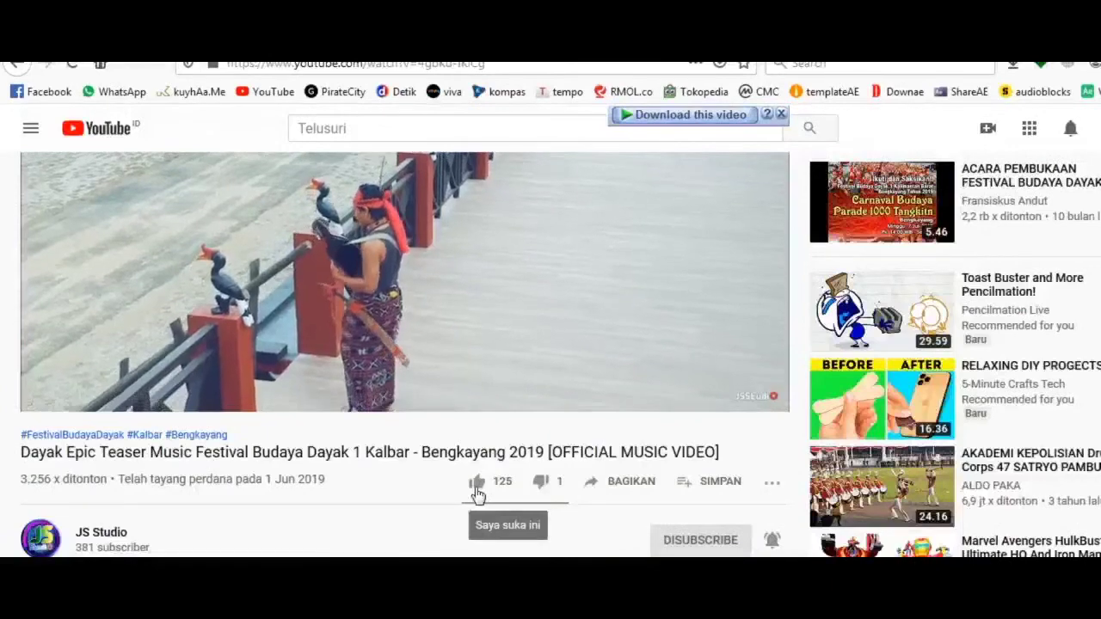
Like the Dayak Epic Teaser video and copy its share link.
{"action": "left_click", "coordinate": [478, 484]}
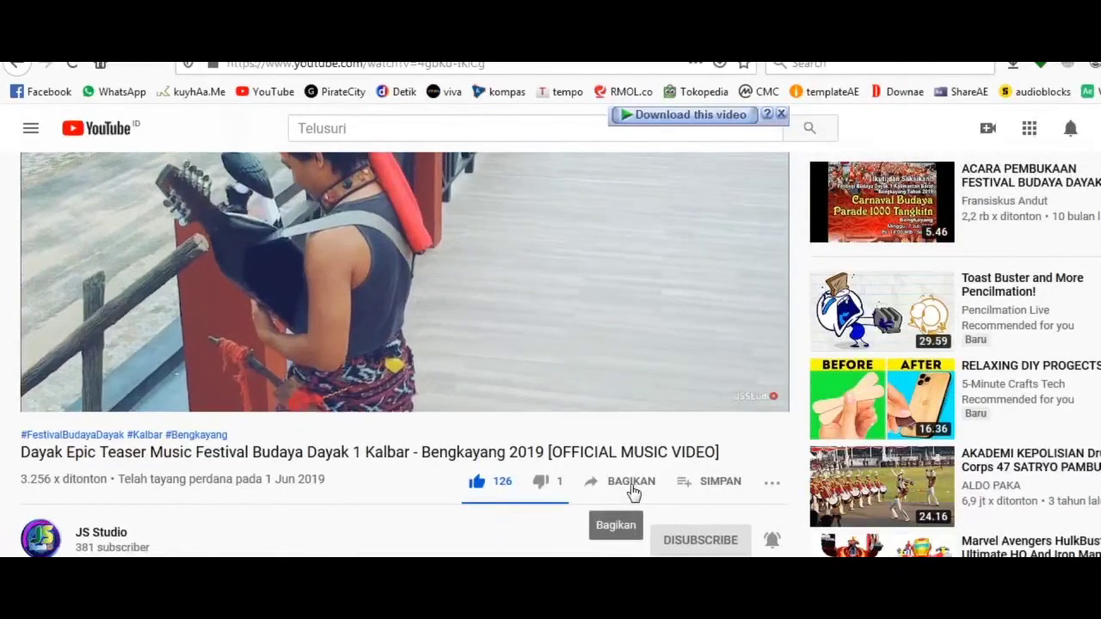
{"action": "left_click", "coordinate": [633, 488]}
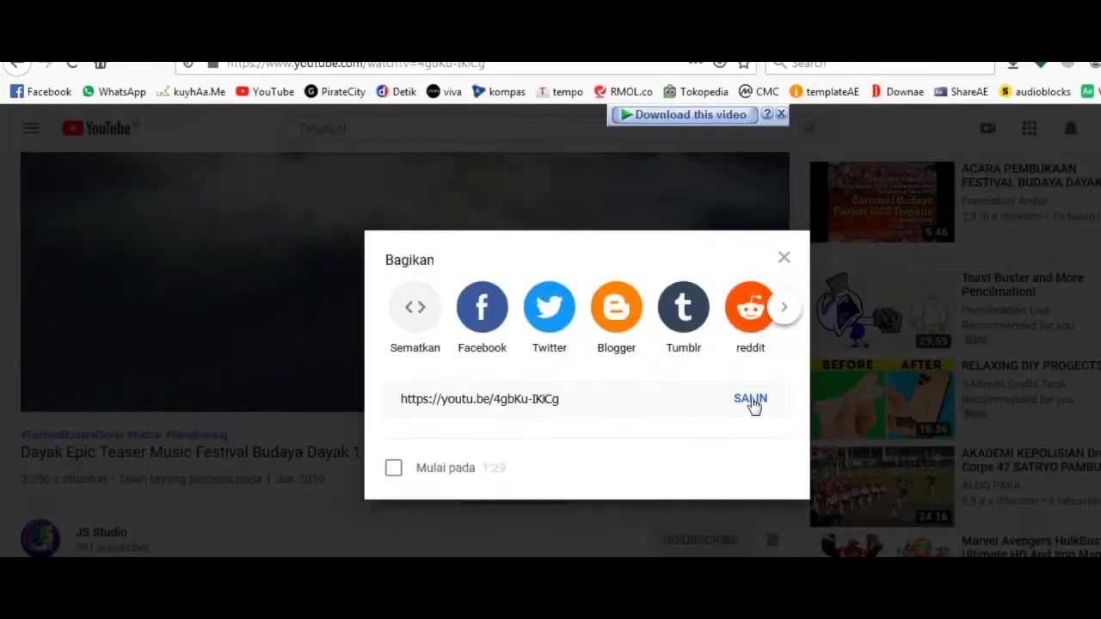
{"action": "left_click", "coordinate": [751, 402]}
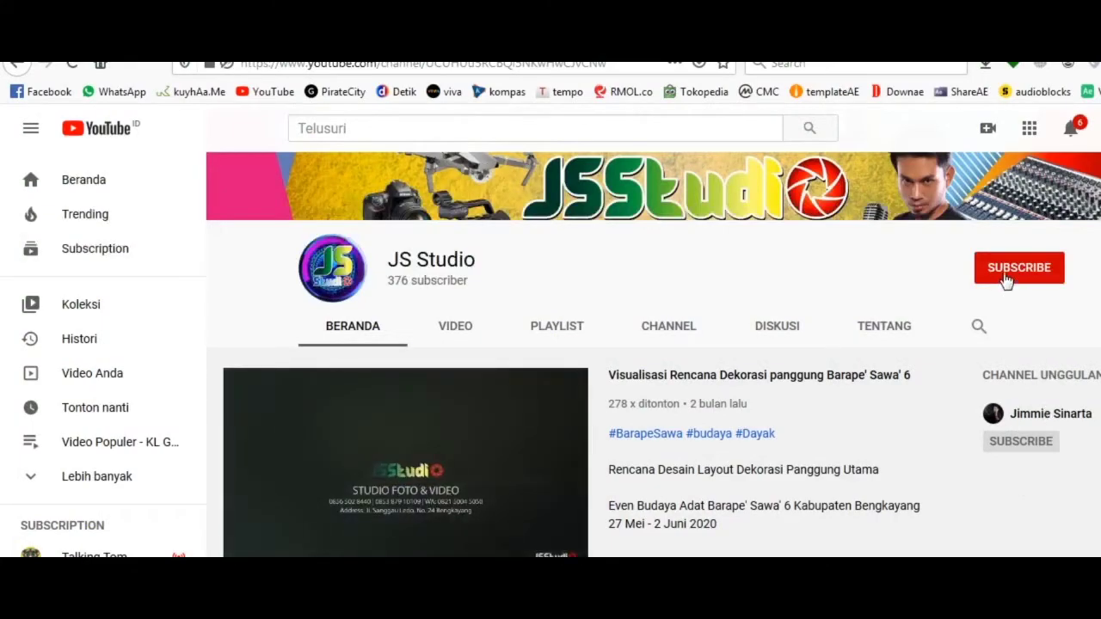
Subscribe to JS Studio with the bell set to Semua, then reload the page.
{"action": "left_click", "coordinate": [1006, 273]}
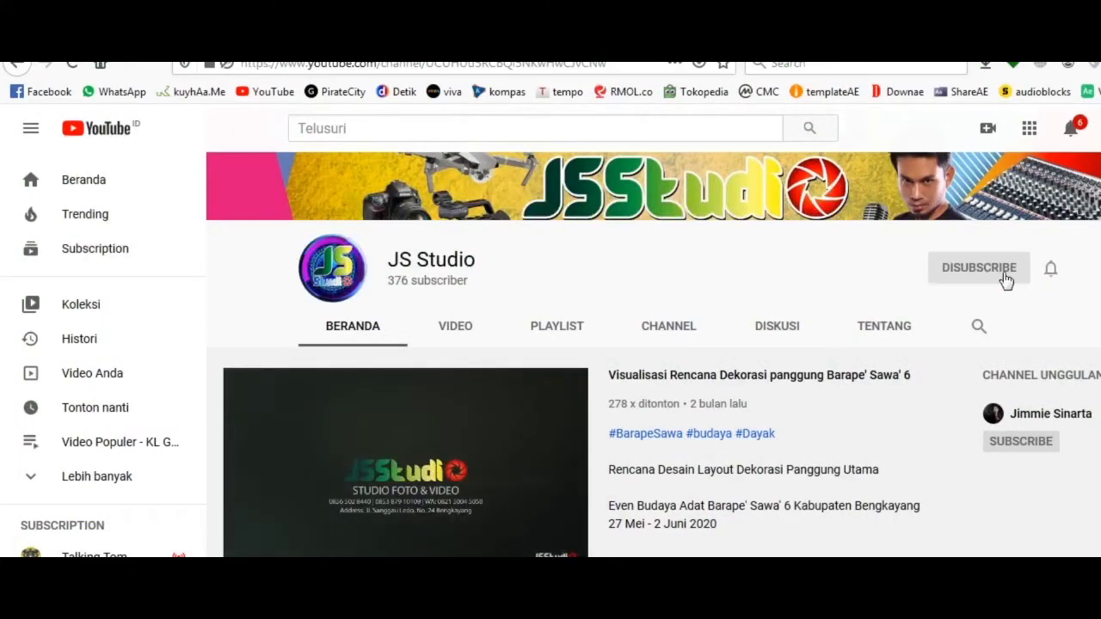
{"action": "left_click", "coordinate": [1049, 270]}
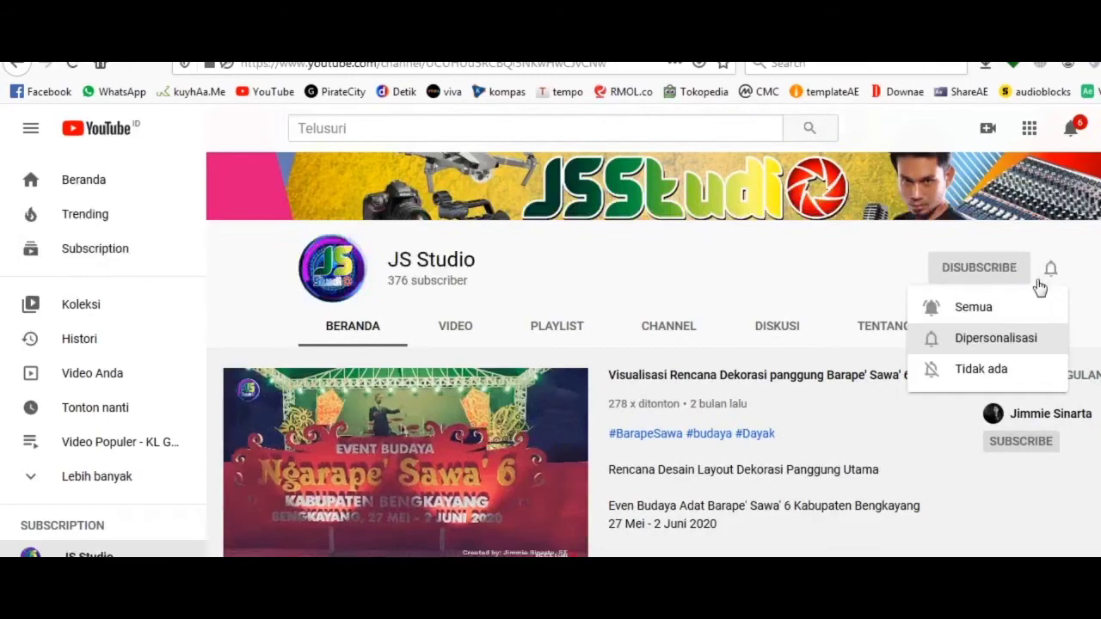
{"action": "left_click", "coordinate": [1021, 312]}
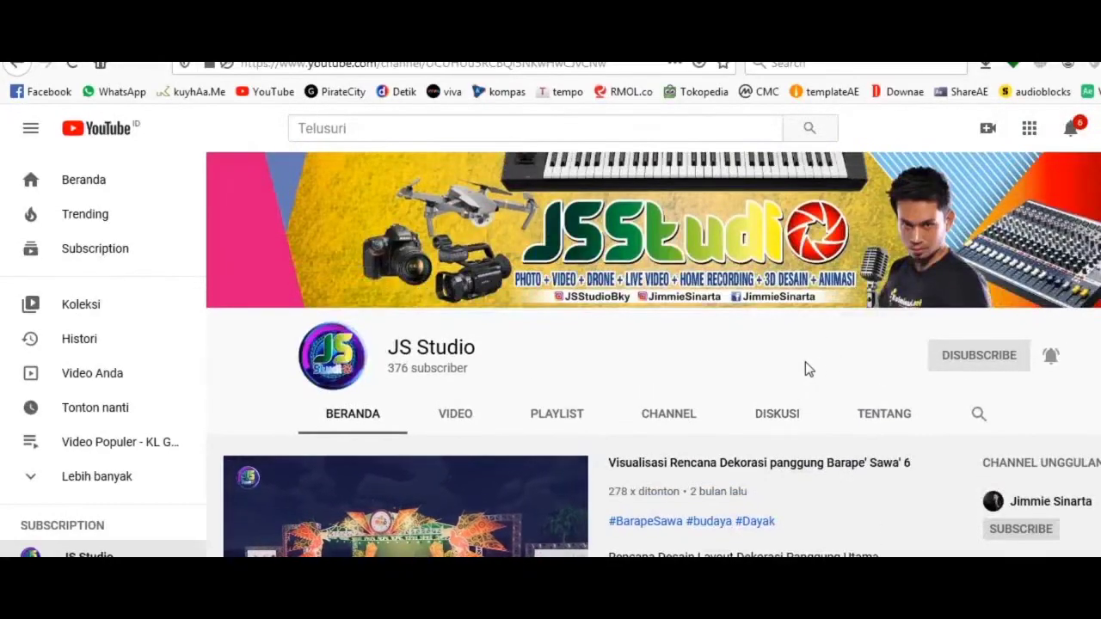
{"action": "key", "text": "F5"}
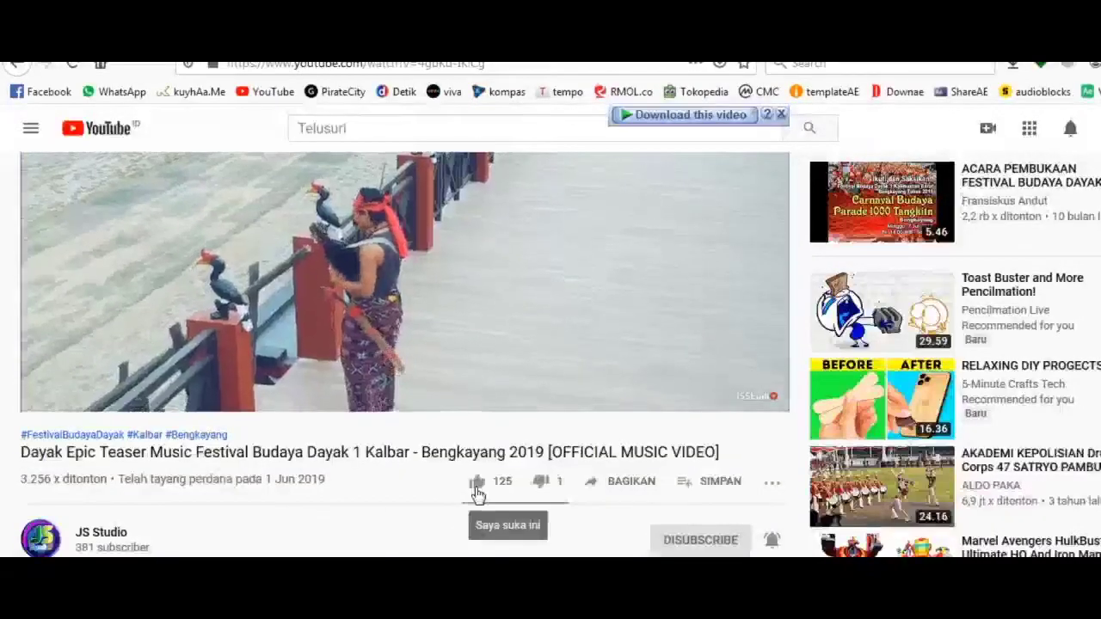
Like the Dayak Epic Teaser video, copy its share link and close the share dialog.
{"action": "left_click", "coordinate": [478, 484]}
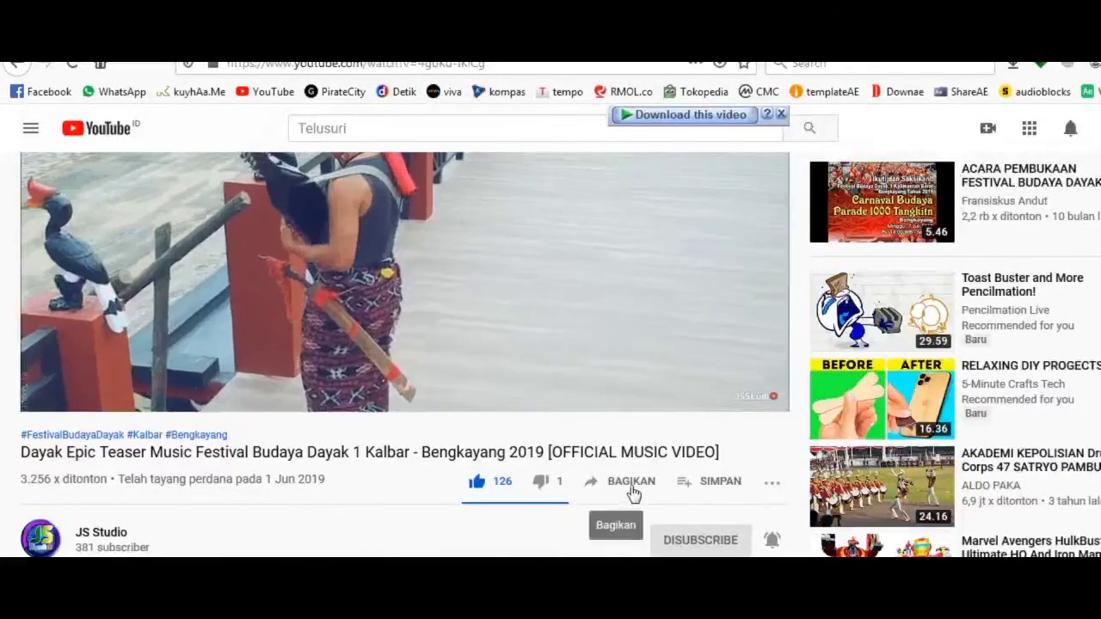
{"action": "left_click", "coordinate": [631, 487]}
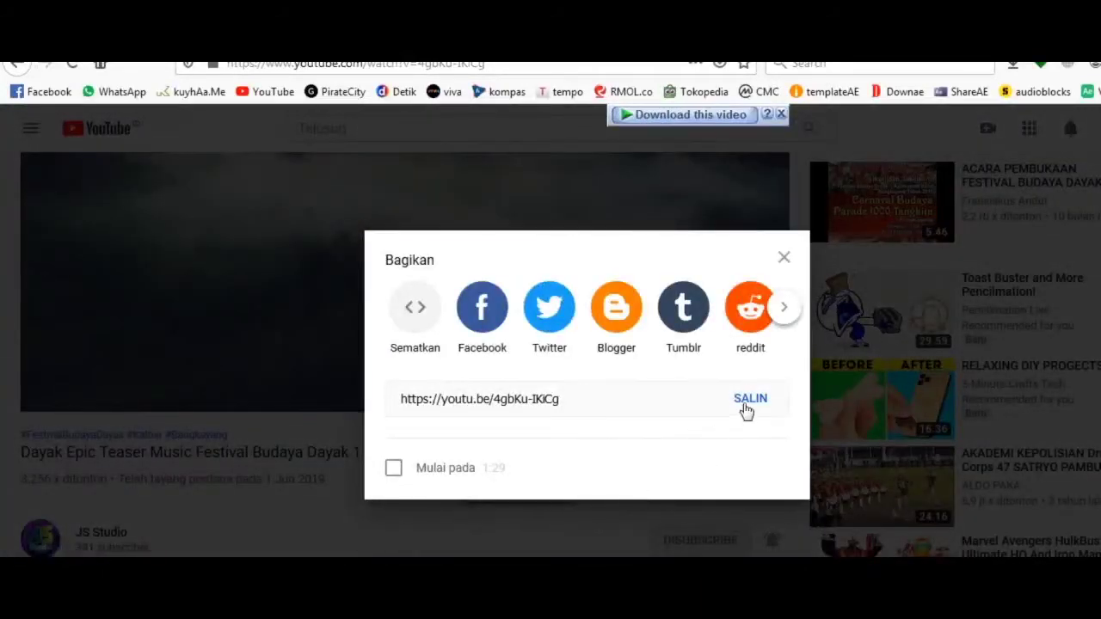
{"action": "left_click", "coordinate": [753, 406]}
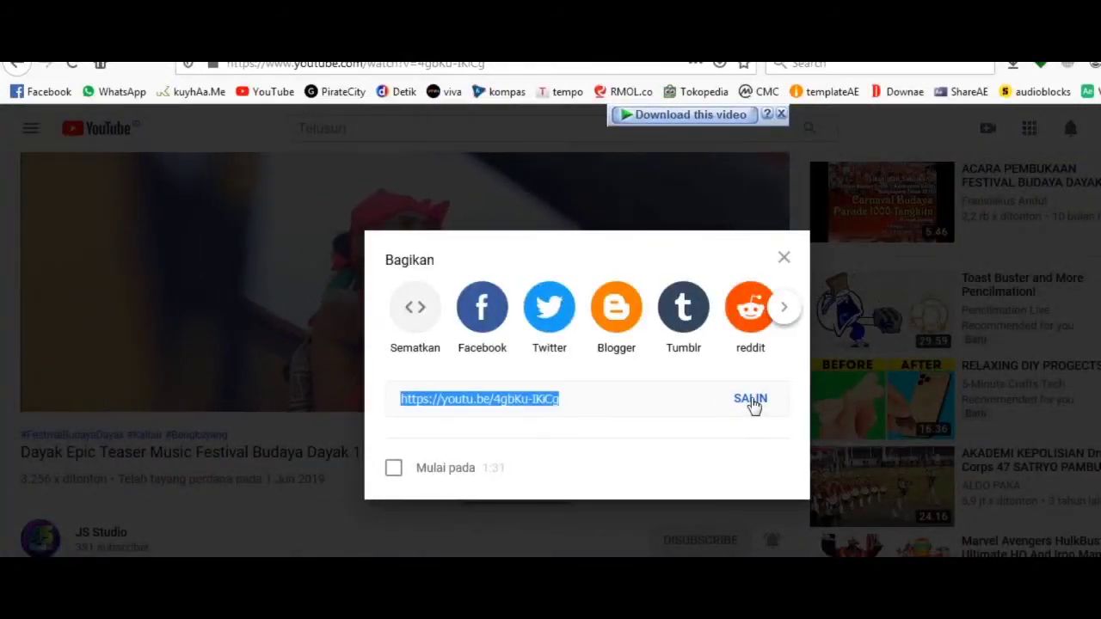
{"action": "left_click", "coordinate": [785, 259]}
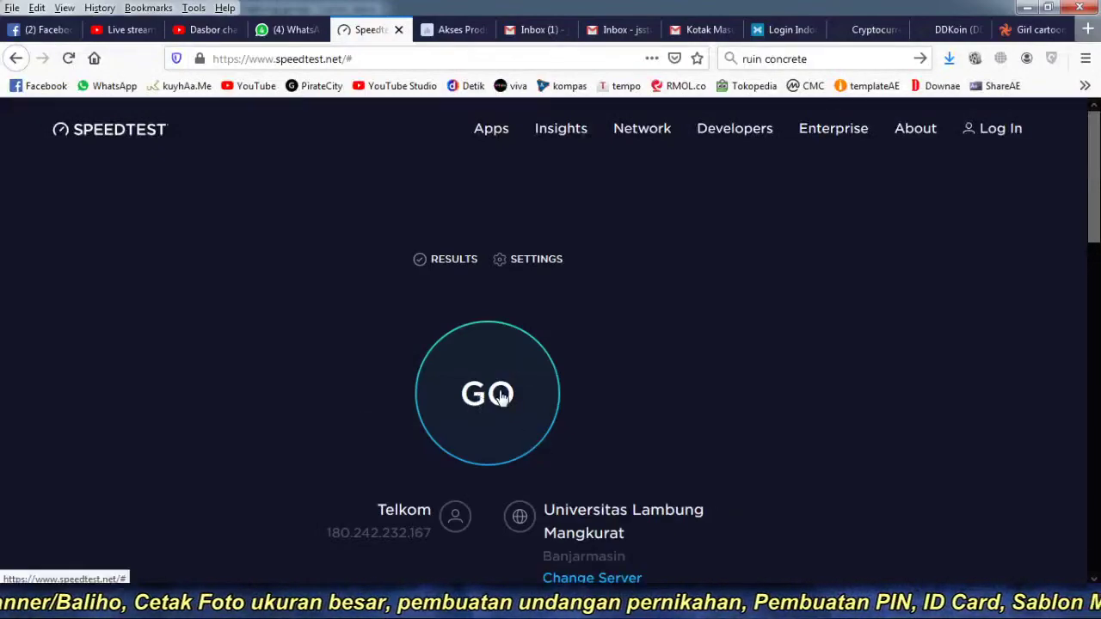
Start the Speedtest.net test with GO and scroll down to follow the ping, download and upload readouts.
{"action": "left_click", "coordinate": [506, 401]}
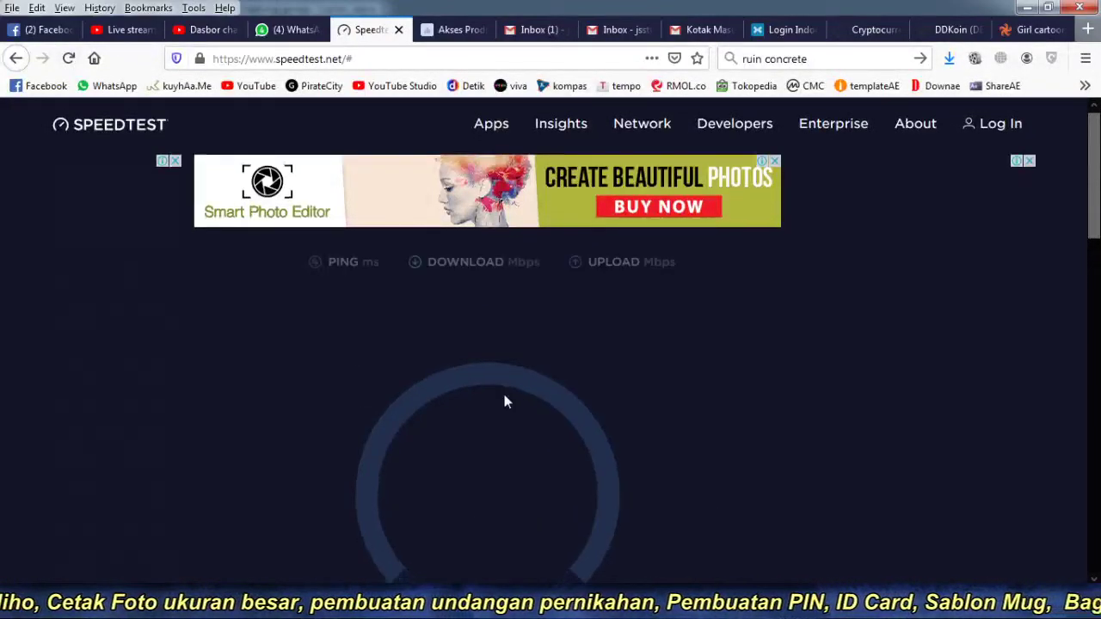
{"action": "scroll", "coordinate": [505, 402], "scroll_direction": "down", "scroll_amount": 1}
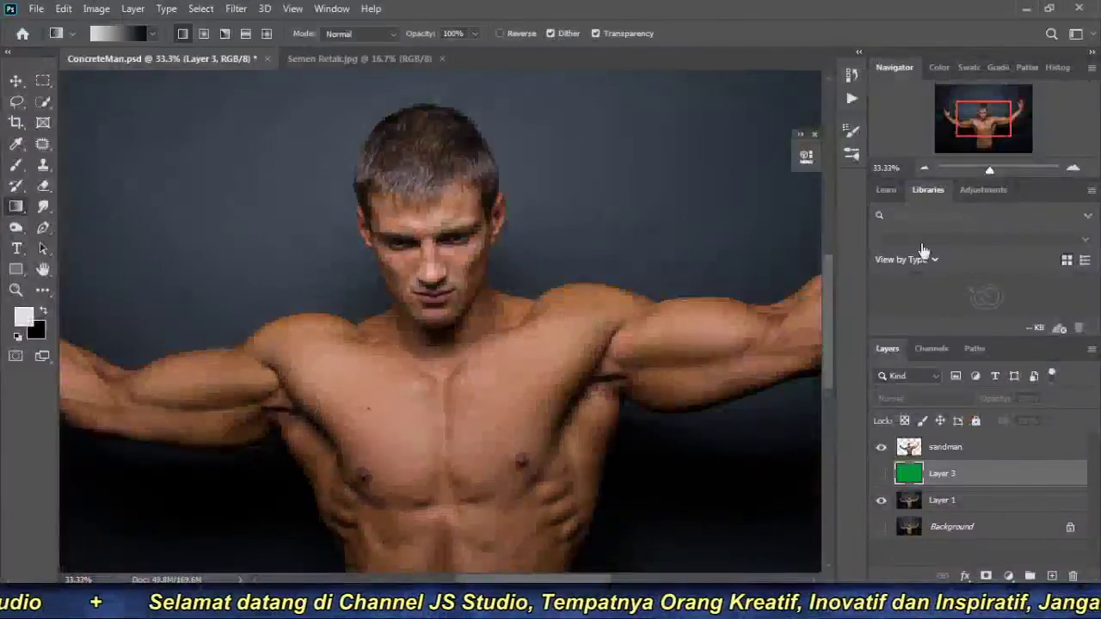
Zoom out to the whole photo, then zoom to 25% and pan across the figure.
{"action": "left_click", "coordinate": [926, 167]}
{"action": "left_click", "coordinate": [925, 167]}
{"action": "left_click", "coordinate": [926, 167]}
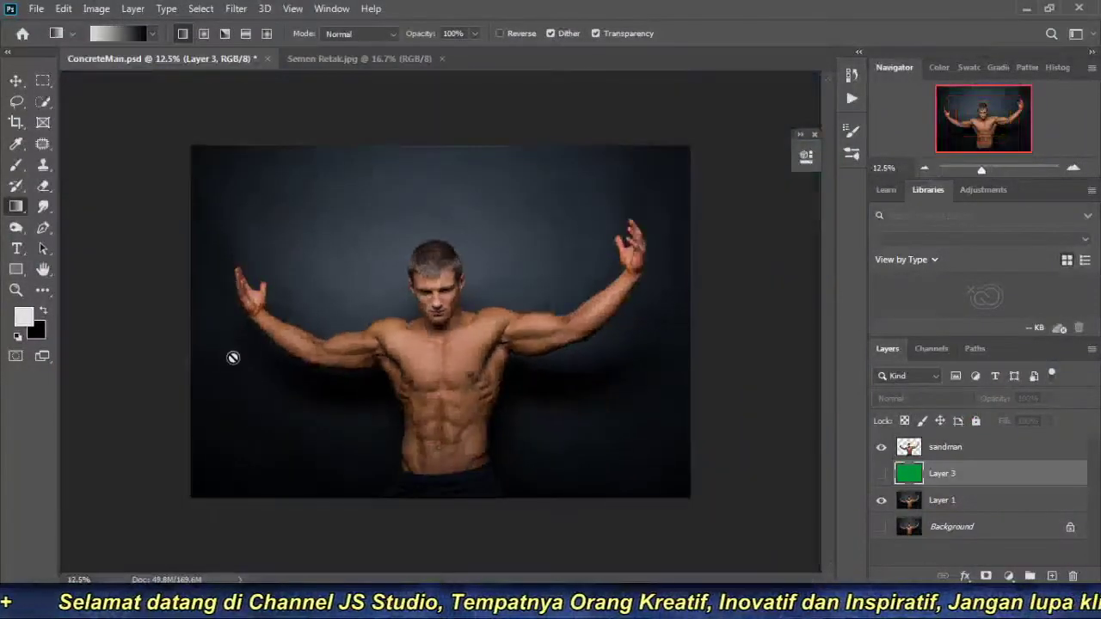
{"action": "left_click", "coordinate": [415, 327]}
{"action": "left_click", "coordinate": [393, 369]}
{"action": "mouse_move", "coordinate": [459, 235]}
{"action": "left_mouse_down"}
{"action": "mouse_move", "coordinate": [456, 425]}
{"action": "mouse_move", "coordinate": [393, 472]}
{"action": "mouse_move", "coordinate": [298, 384]}
{"action": "left_mouse_up"}
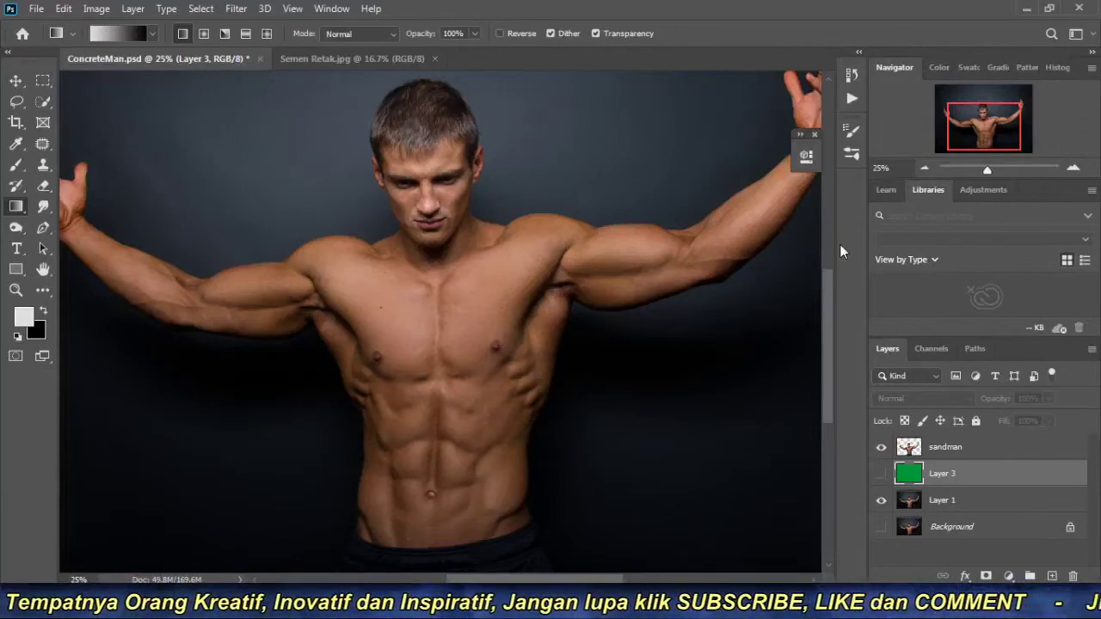
Inspect the raised hand and forearm close up, then the face and shoulders at 50%.
{"action": "left_click_drag", "start_coordinate": [977, 117], "coordinate": [963, 119]}
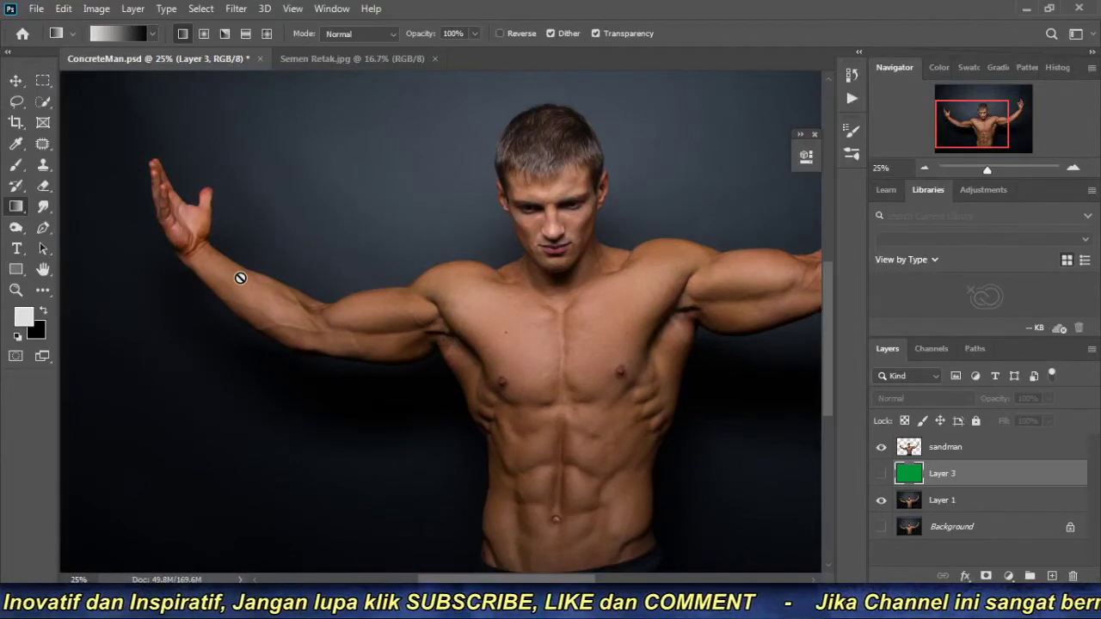
{"action": "key", "text": "ctrl+plus"}
{"action": "key", "text": "ctrl+plus"}
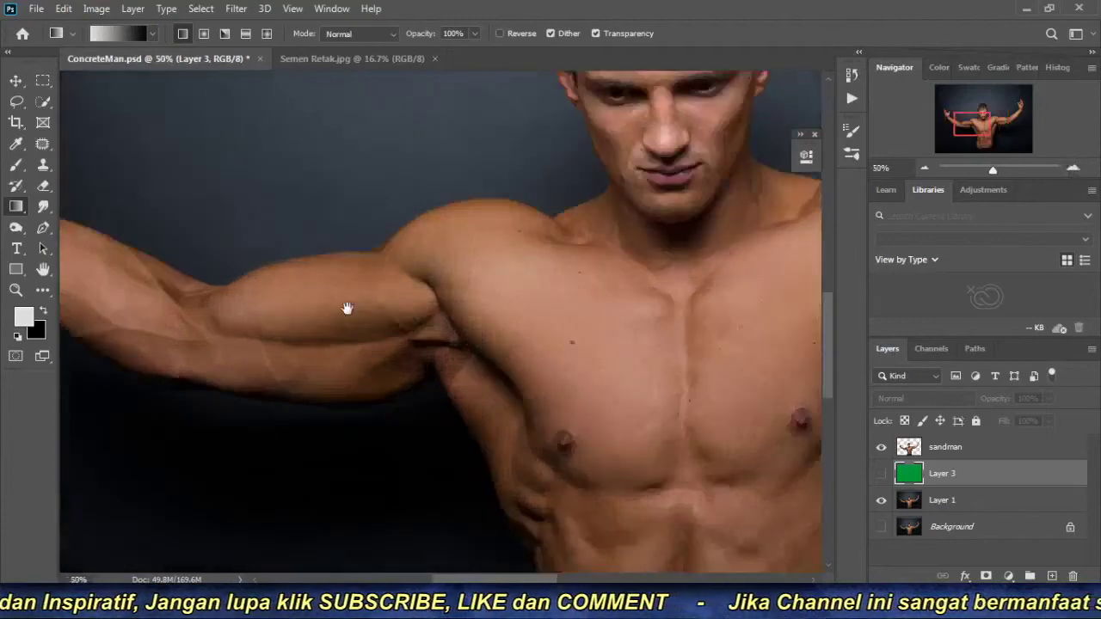
{"action": "left_click_drag", "start_coordinate": [346, 308], "coordinate": [779, 363]}
{"action": "left_click", "coordinate": [565, 268], "text": "ctrl"}
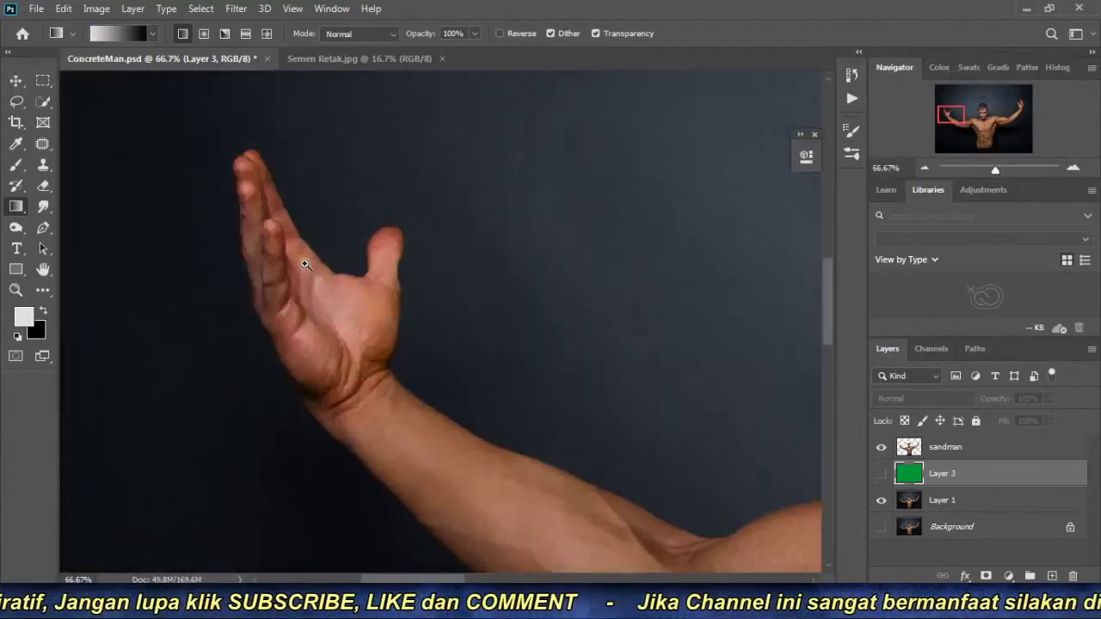
{"action": "left_click", "coordinate": [305, 264]}
{"action": "left_click", "coordinate": [302, 259]}
{"action": "left_click", "coordinate": [386, 293], "text": "alt"}
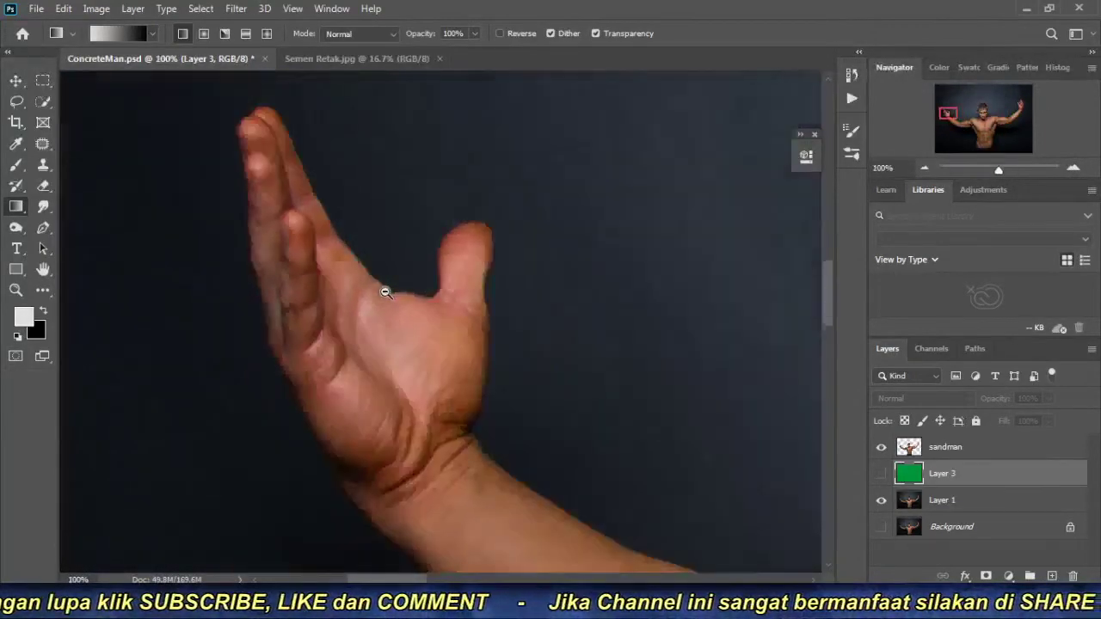
{"action": "left_click", "coordinate": [385, 292], "text": "alt"}
{"action": "left_click", "coordinate": [926, 166]}
{"action": "left_click_drag", "start_coordinate": [446, 371], "coordinate": [235, 333]}
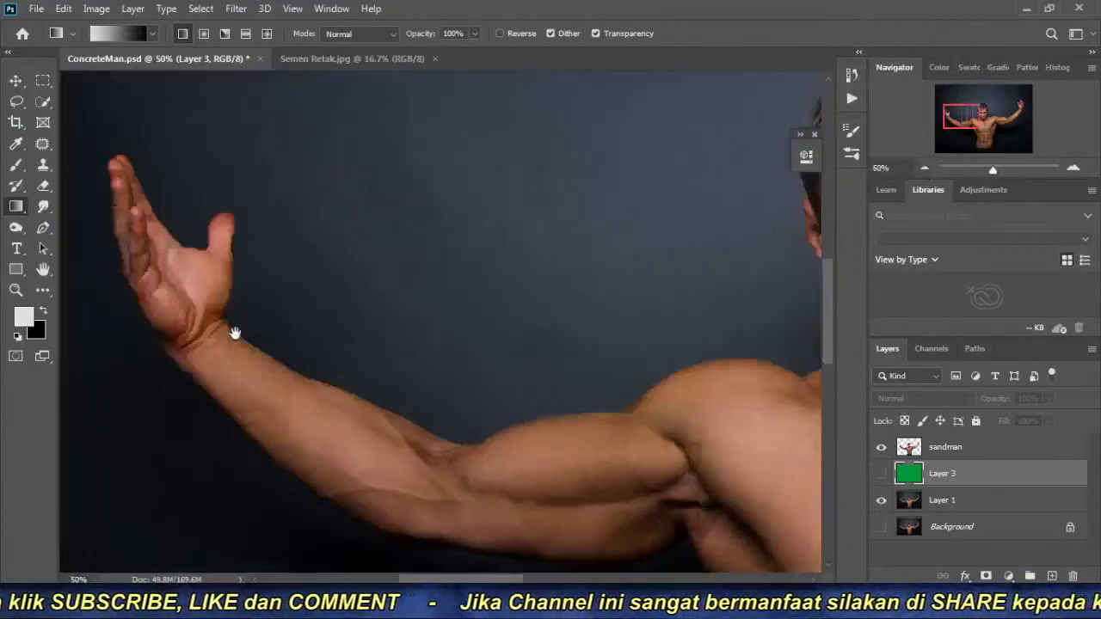
{"action": "left_click_drag", "start_coordinate": [590, 324], "coordinate": [342, 347]}
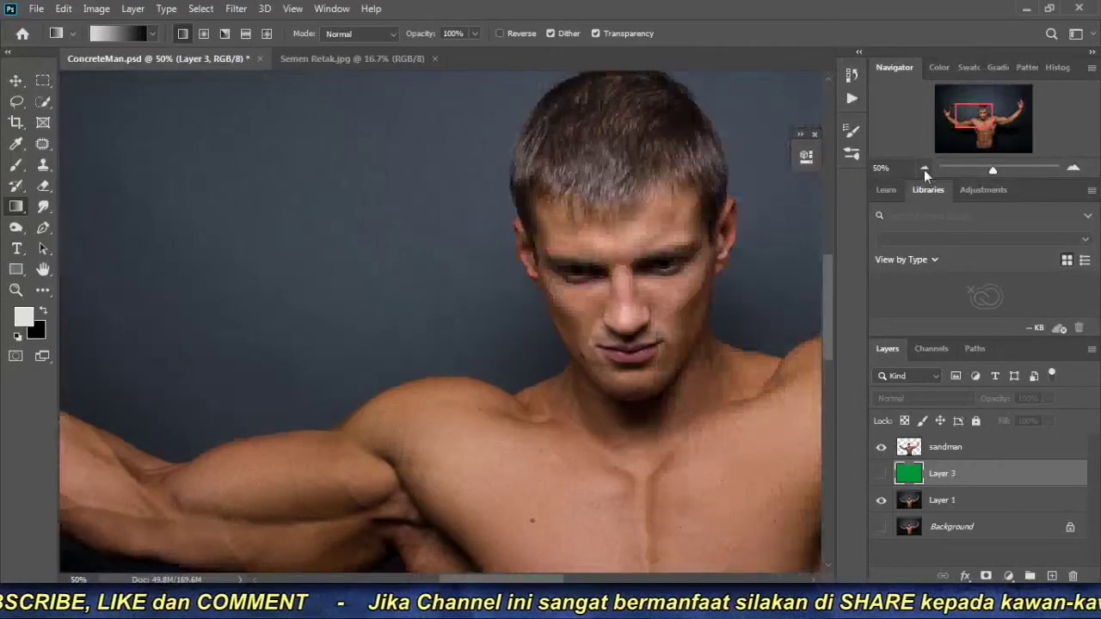
Set the Gradient tool's opacity to 90% while reframing the man's torso.
{"action": "left_click", "coordinate": [924, 170]}
{"action": "left_click", "coordinate": [924, 168]}
{"action": "left_click", "coordinate": [923, 169]}
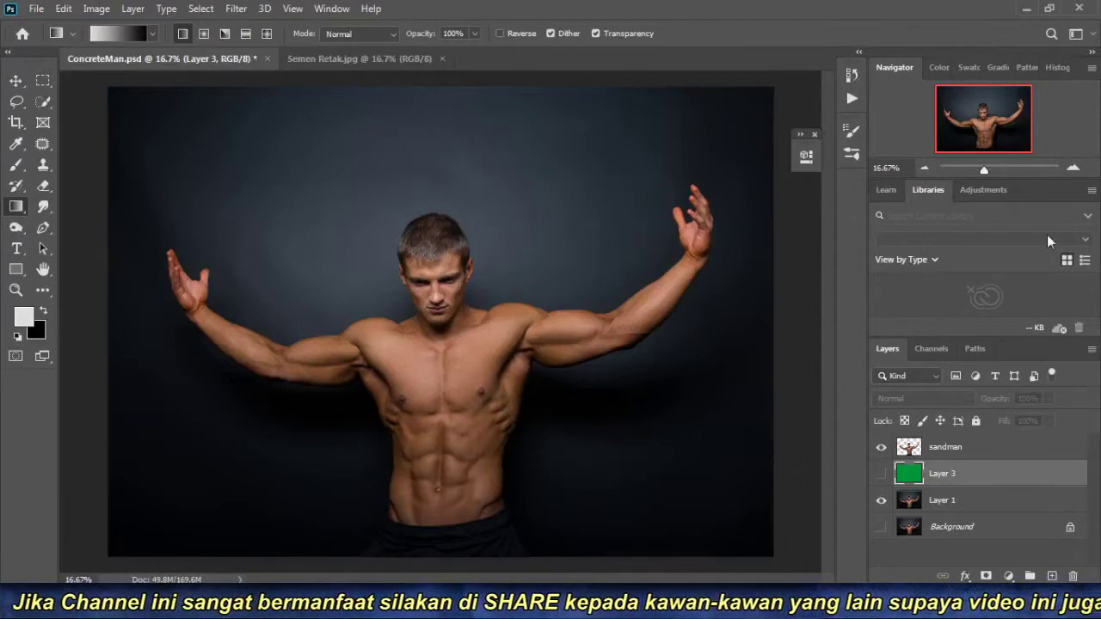
{"action": "left_click", "coordinate": [1073, 168]}
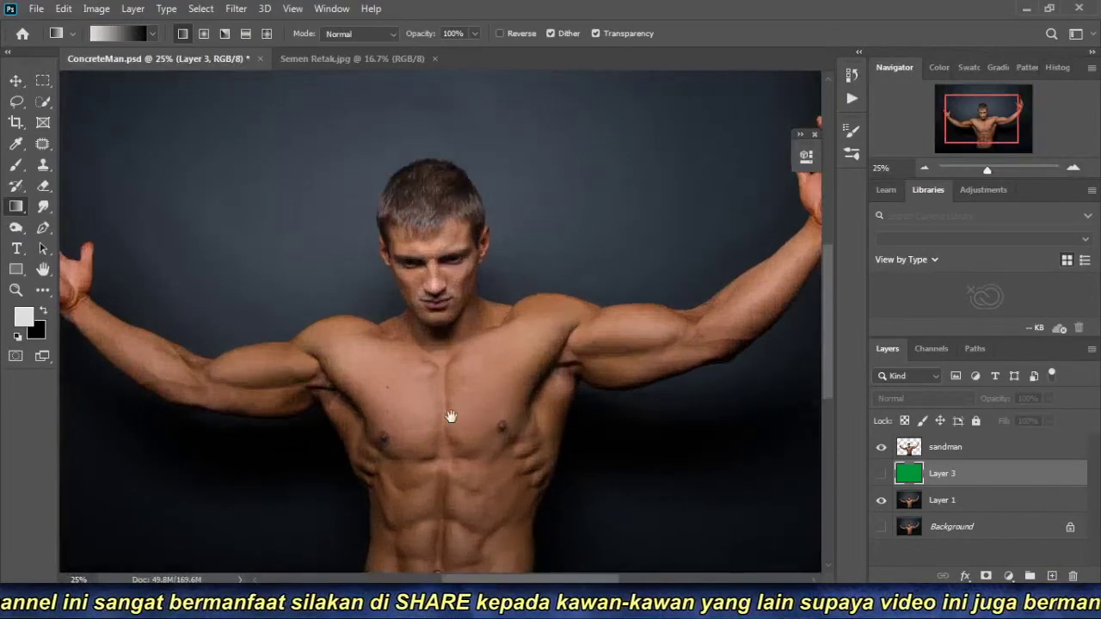
{"action": "left_click_drag", "start_coordinate": [450, 418], "coordinate": [572, 489]}
{"action": "mouse_move", "coordinate": [487, 214]}
{"action": "left_mouse_down"}
{"action": "mouse_move", "coordinate": [487, 363]}
{"action": "mouse_move", "coordinate": [459, 260]}
{"action": "left_mouse_up"}
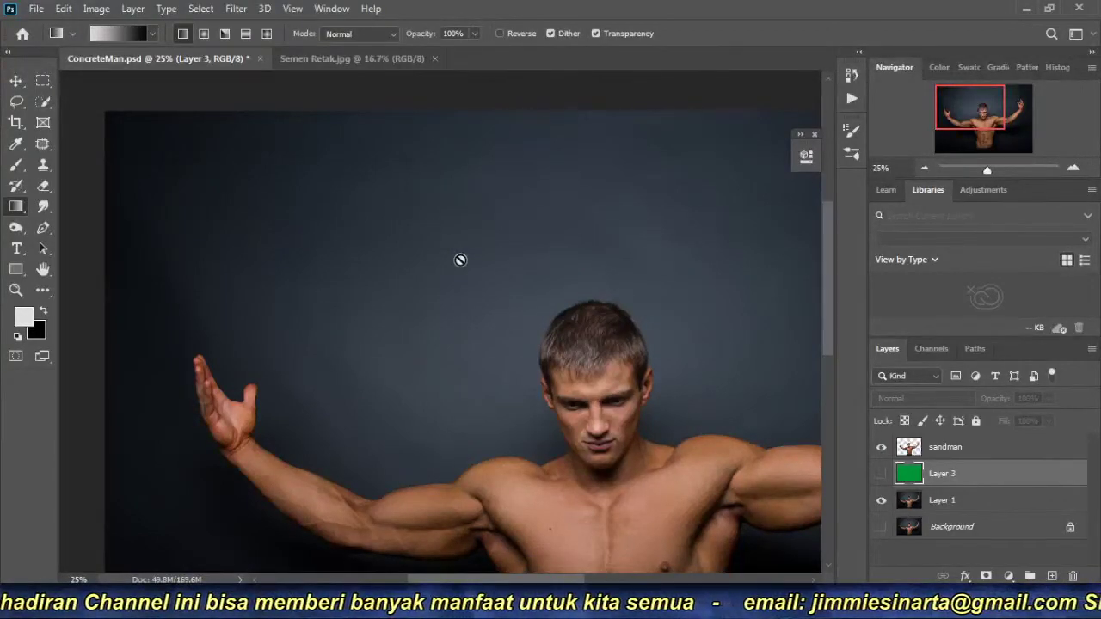
{"action": "key", "text": "5"}
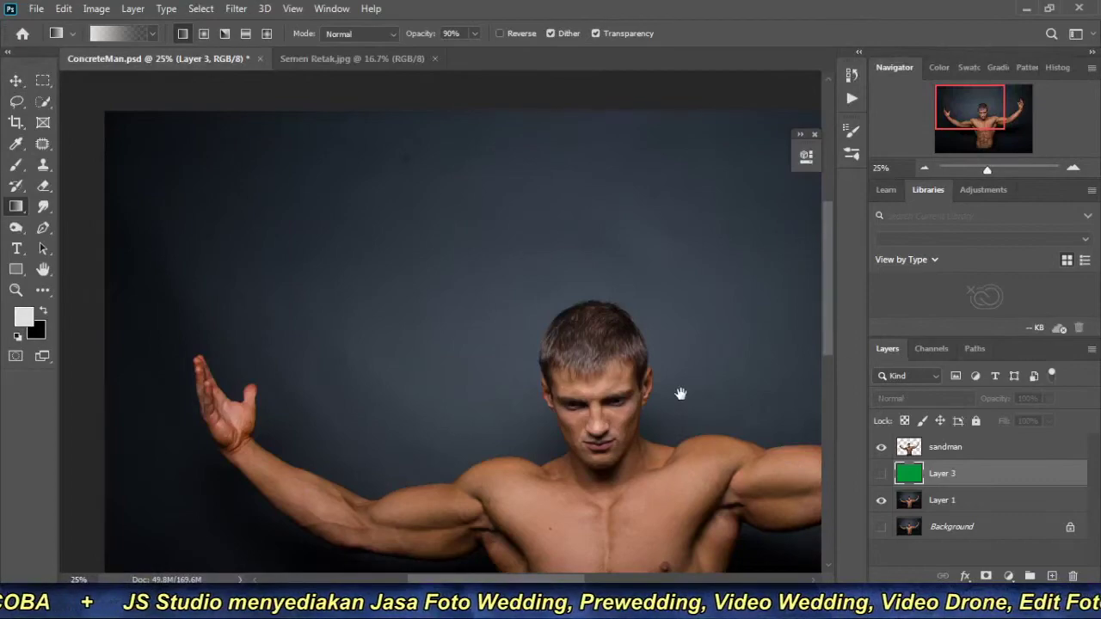
{"action": "left_click_drag", "start_coordinate": [582, 491], "coordinate": [525, 307]}
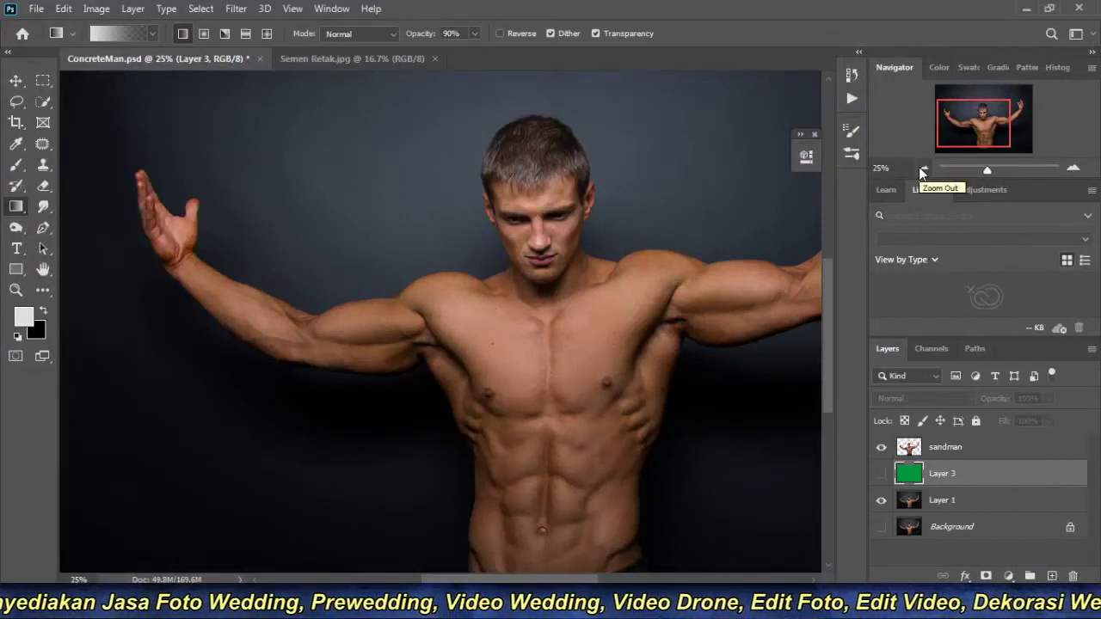
{"action": "left_click", "coordinate": [921, 171]}
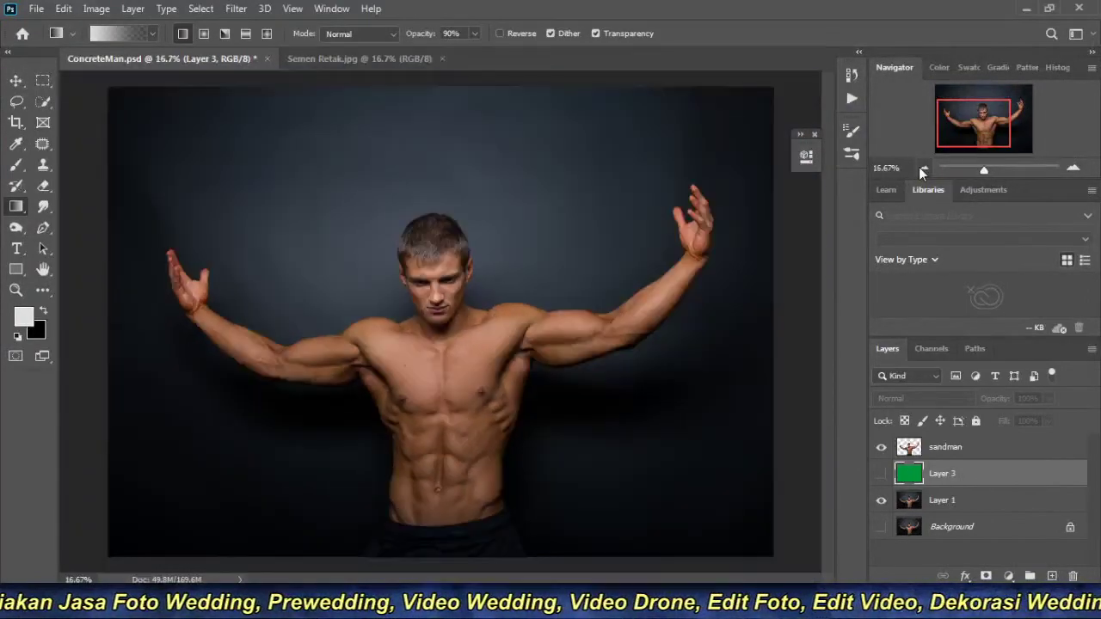
Zoom back in and reposition the view on the muscular man figure.
{"action": "left_click", "coordinate": [1073, 168]}
{"action": "mouse_move", "coordinate": [425, 369]}
{"action": "left_mouse_down"}
{"action": "mouse_move", "coordinate": [455, 355]}
{"action": "mouse_move", "coordinate": [467, 307]}
{"action": "mouse_move", "coordinate": [484, 319]}
{"action": "mouse_move", "coordinate": [501, 295]}
{"action": "mouse_move", "coordinate": [472, 364]}
{"action": "mouse_move", "coordinate": [460, 359]}
{"action": "mouse_move", "coordinate": [468, 323]}
{"action": "mouse_move", "coordinate": [508, 318]}
{"action": "mouse_move", "coordinate": [452, 354]}
{"action": "mouse_move", "coordinate": [489, 319]}
{"action": "mouse_move", "coordinate": [499, 338]}
{"action": "left_mouse_up"}
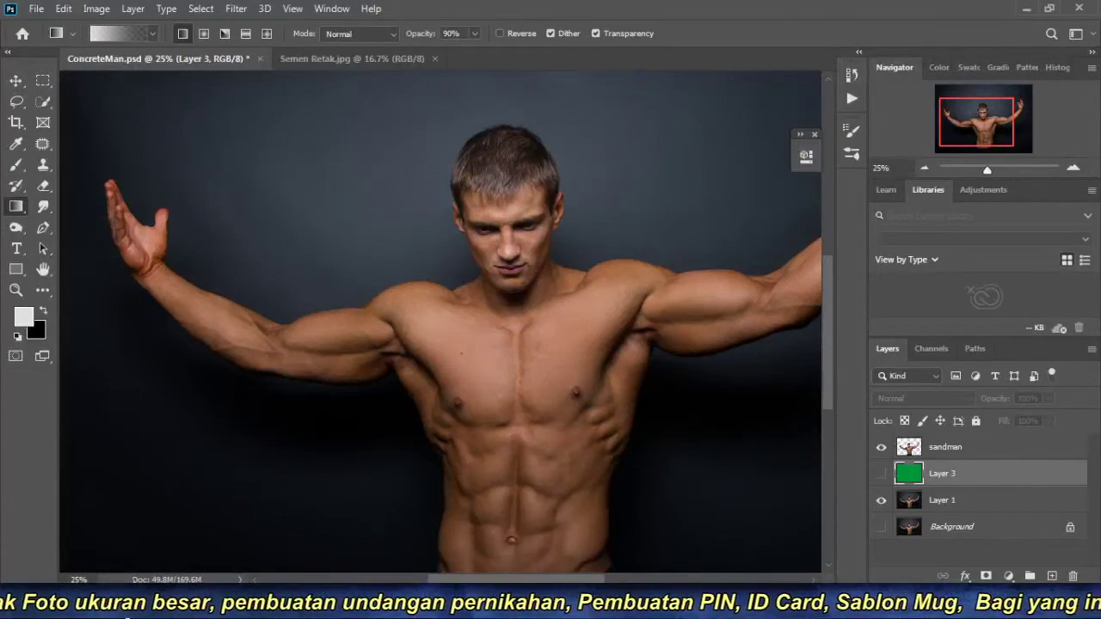
{"action": "left_click", "coordinate": [121, 512]}
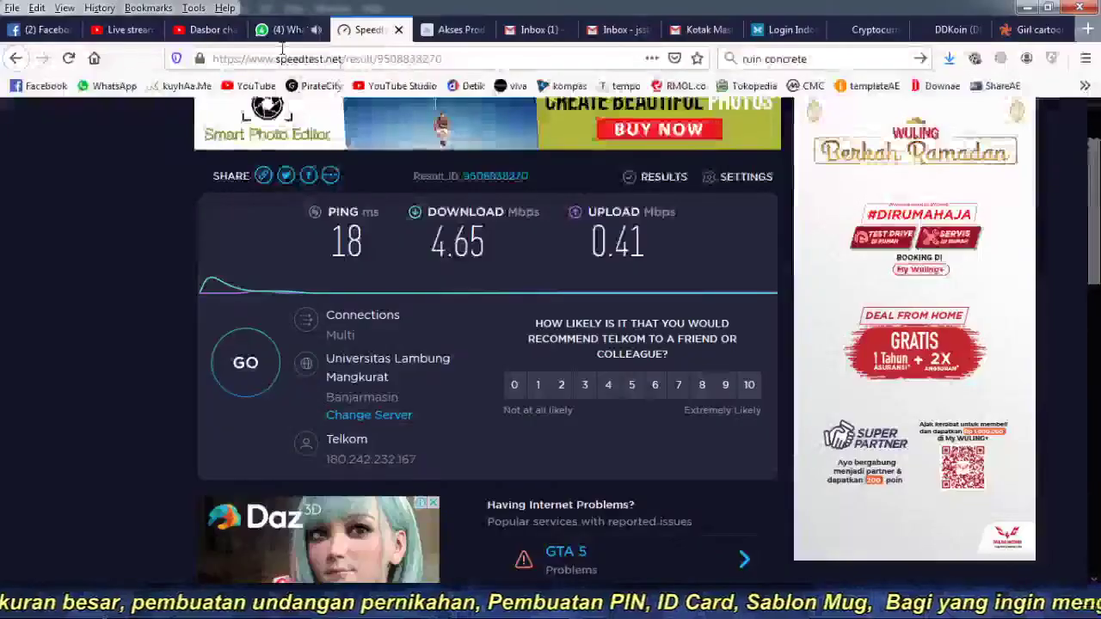
{"action": "left_click", "coordinate": [117, 29]}
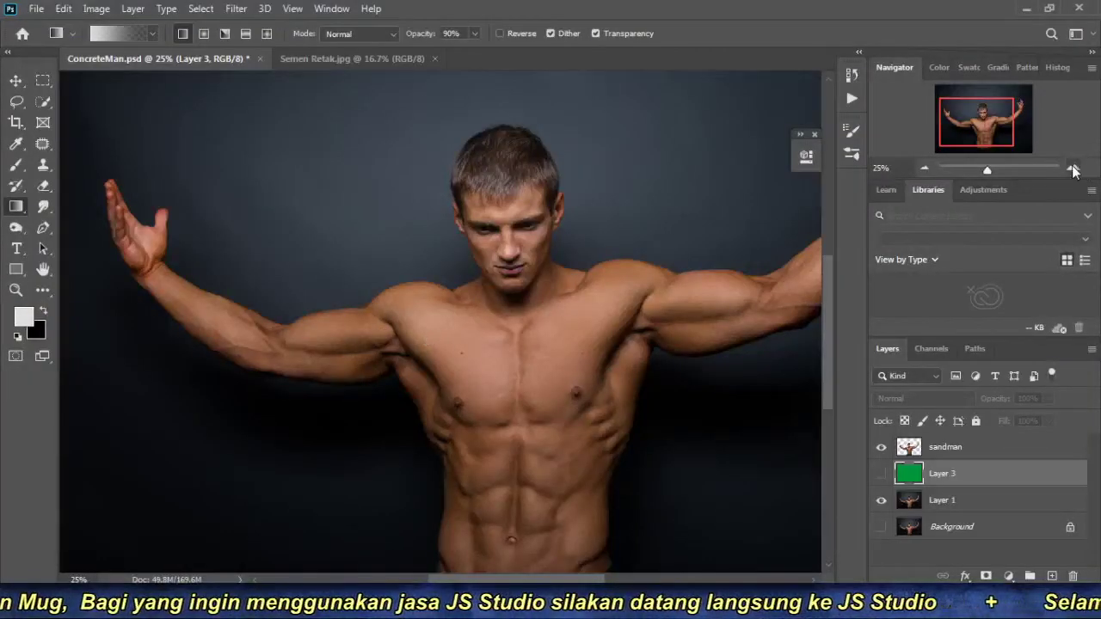
Zoom in on the left arm and bring the raised hand and palm into view.
{"action": "scroll", "coordinate": [430, 339], "scroll_direction": "up", "scroll_amount": 2}
{"action": "scroll", "coordinate": [441, 319], "scroll_direction": "left", "scroll_amount": 5}
{"action": "scroll", "coordinate": [474, 315], "scroll_direction": "left", "scroll_amount": 3}
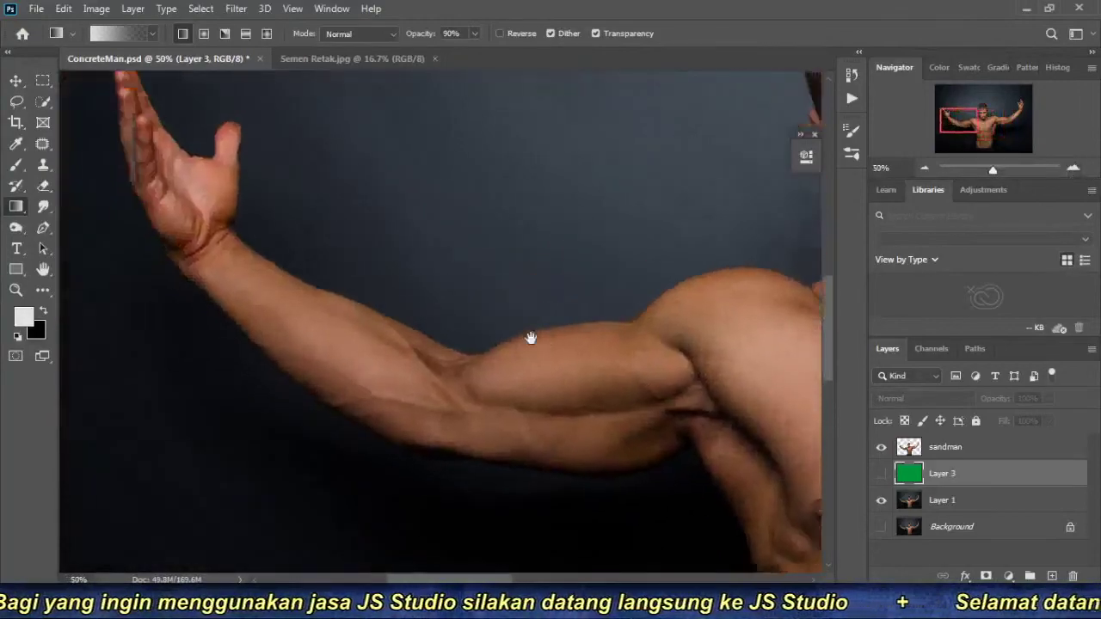
{"action": "scroll", "coordinate": [528, 339], "scroll_direction": "left", "scroll_amount": 2}
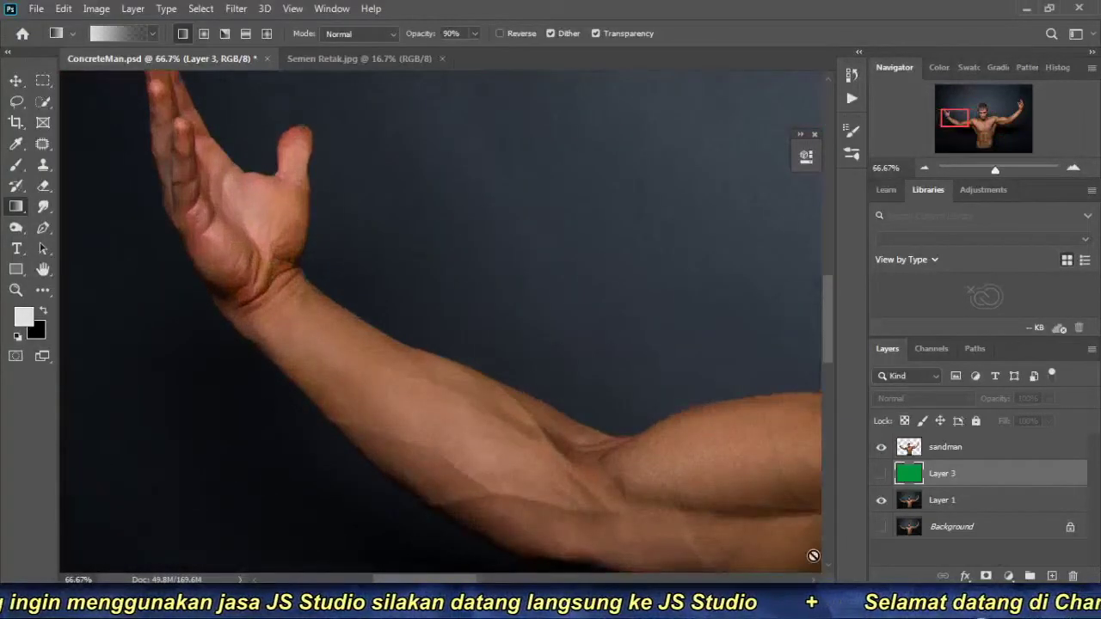
{"action": "scroll", "coordinate": [430, 374], "scroll_direction": "up", "scroll_amount": 1}
{"action": "scroll", "coordinate": [251, 266], "scroll_direction": "up", "scroll_amount": 1}
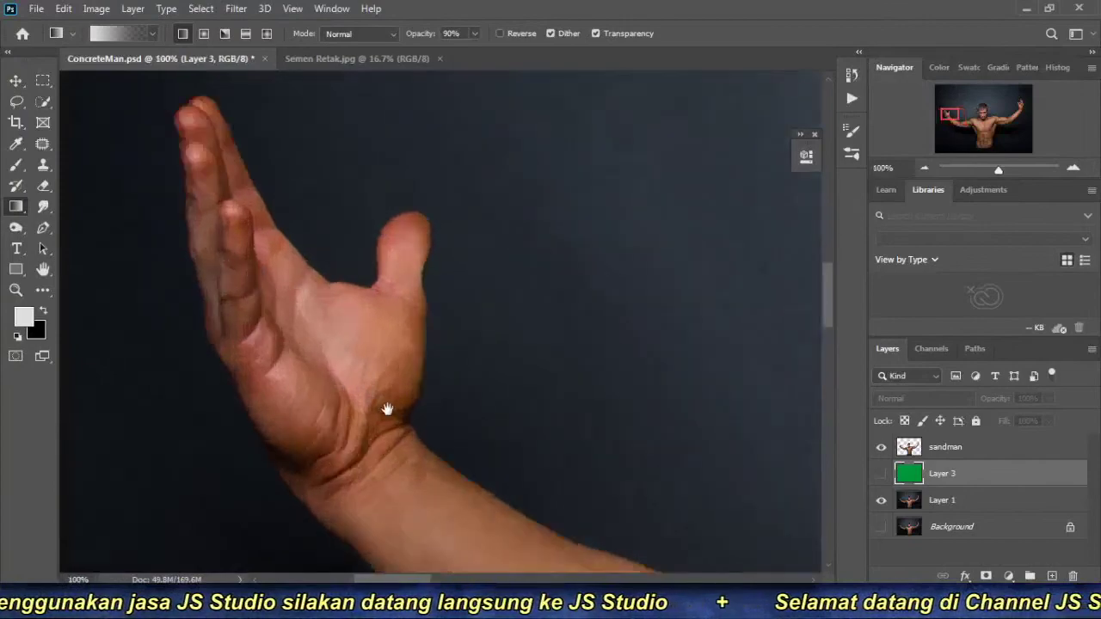
{"action": "left_click_drag", "start_coordinate": [387, 405], "coordinate": [322, 327]}
Show the Background layer again and make it the active layer.
{"action": "left_click", "coordinate": [924, 168]}
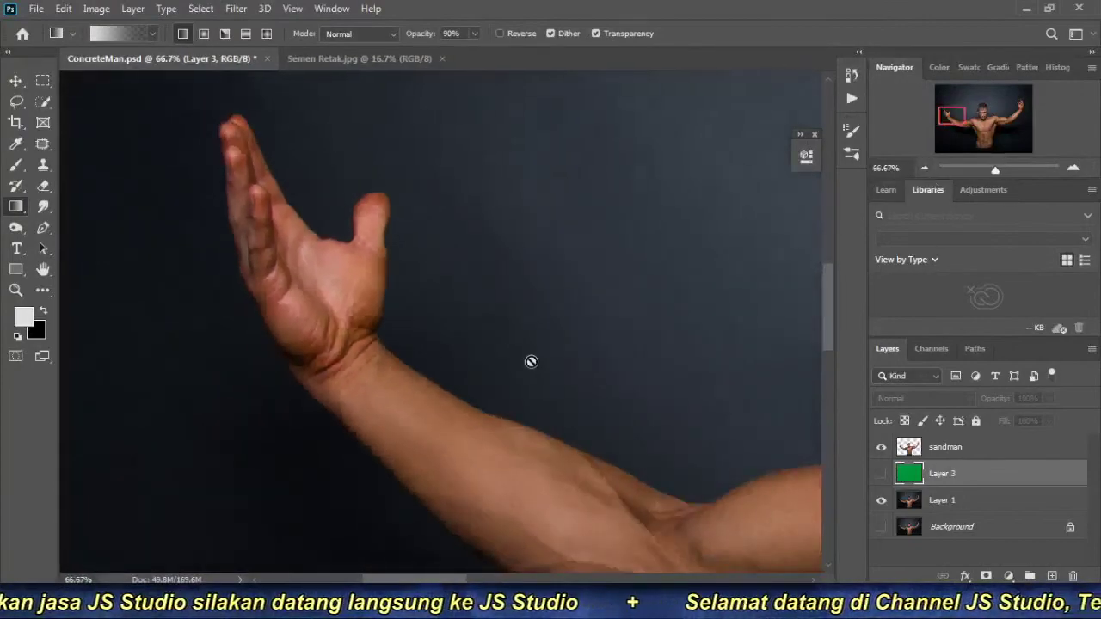
{"action": "left_click_drag", "start_coordinate": [531, 361], "coordinate": [266, 312]}
{"action": "left_click", "coordinate": [880, 526]}
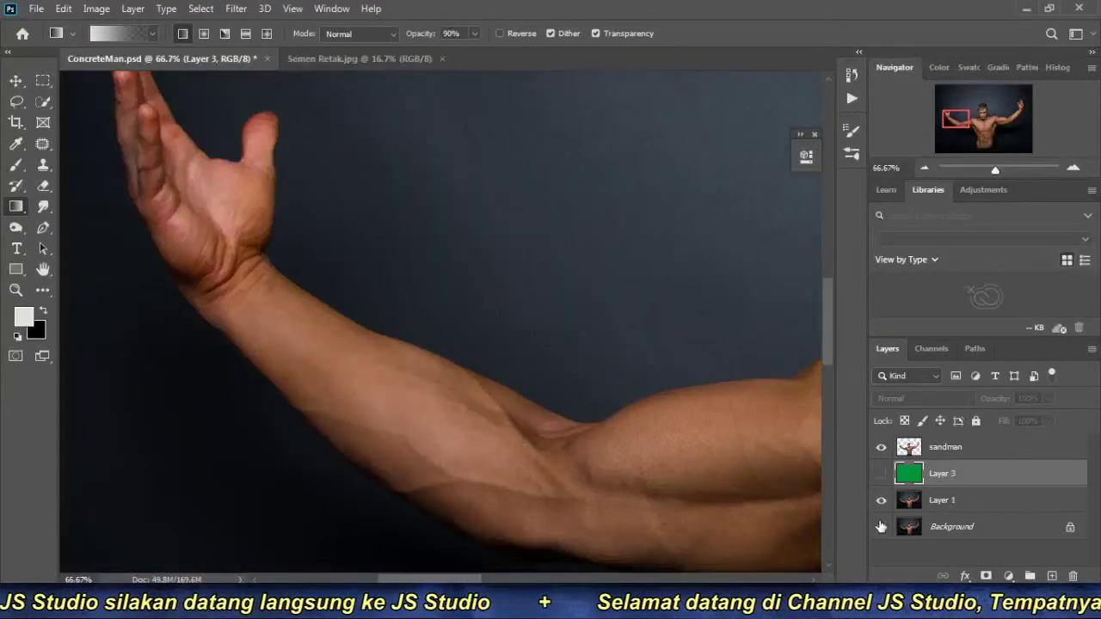
{"action": "left_click", "coordinate": [963, 524]}
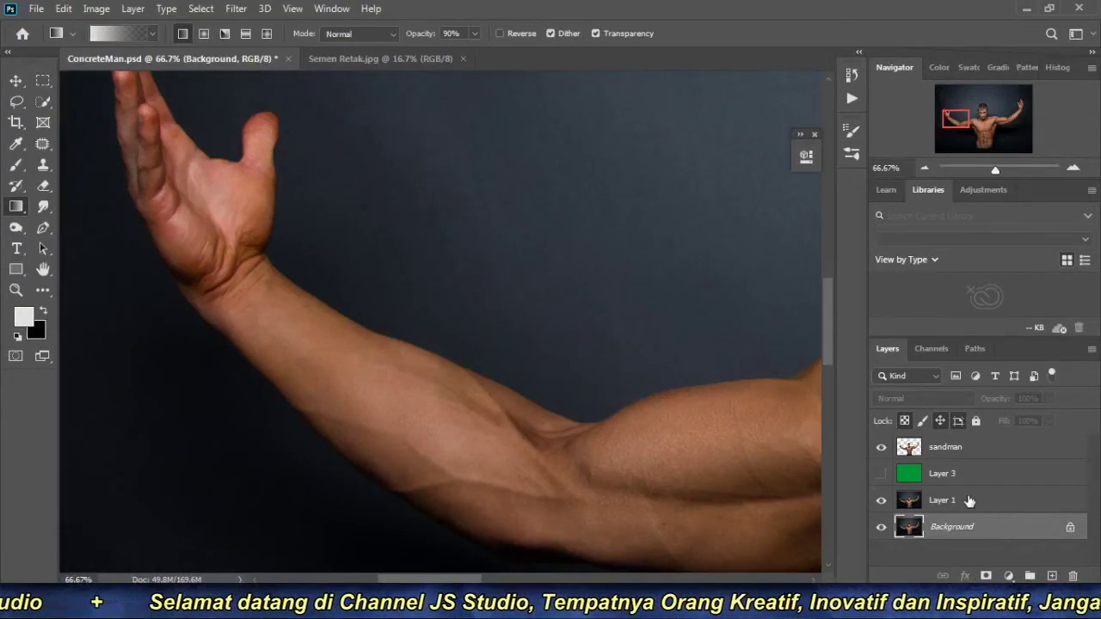
Select Layer 1 and switch to the Pen tool, checking its preset list.
{"action": "left_click", "coordinate": [1041, 509]}
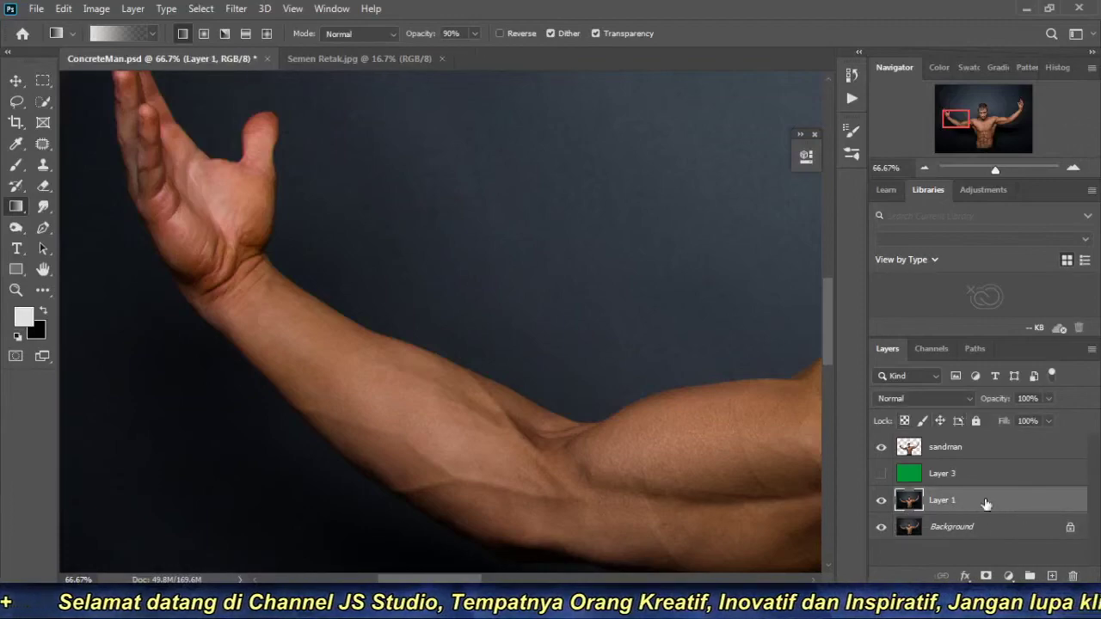
{"action": "left_click", "coordinate": [43, 227]}
{"action": "left_click", "coordinate": [75, 33]}
{"action": "left_click", "coordinate": [75, 33]}
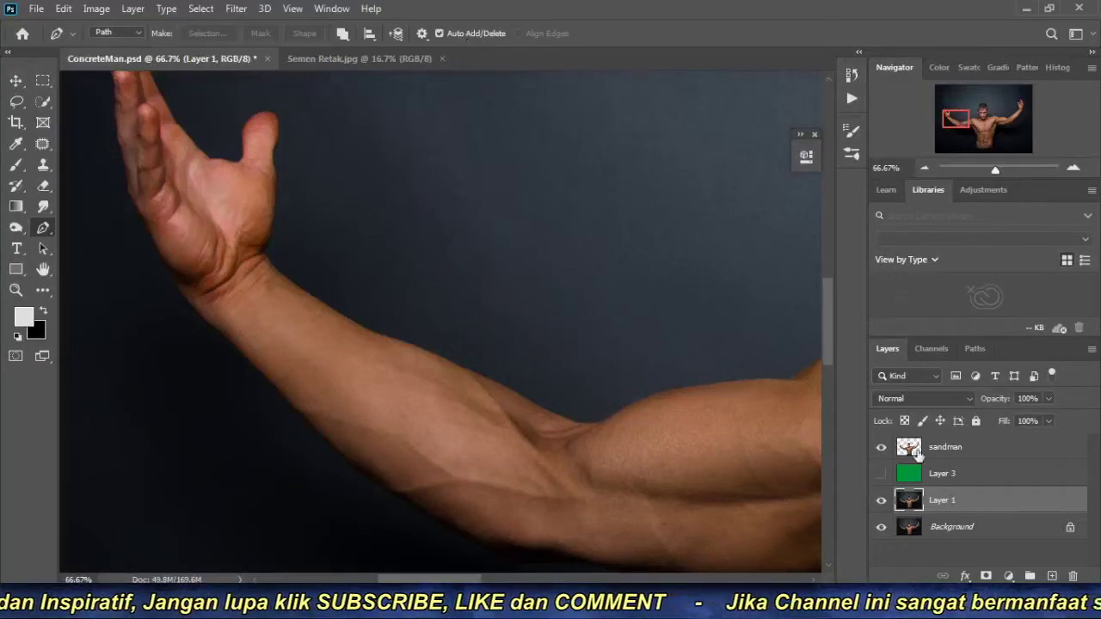
Hide Layer 1 and Background, show the green Layer 3, and fit the whole image.
{"action": "left_click", "coordinate": [881, 500]}
{"action": "left_click", "coordinate": [881, 474]}
{"action": "left_click", "coordinate": [880, 527]}
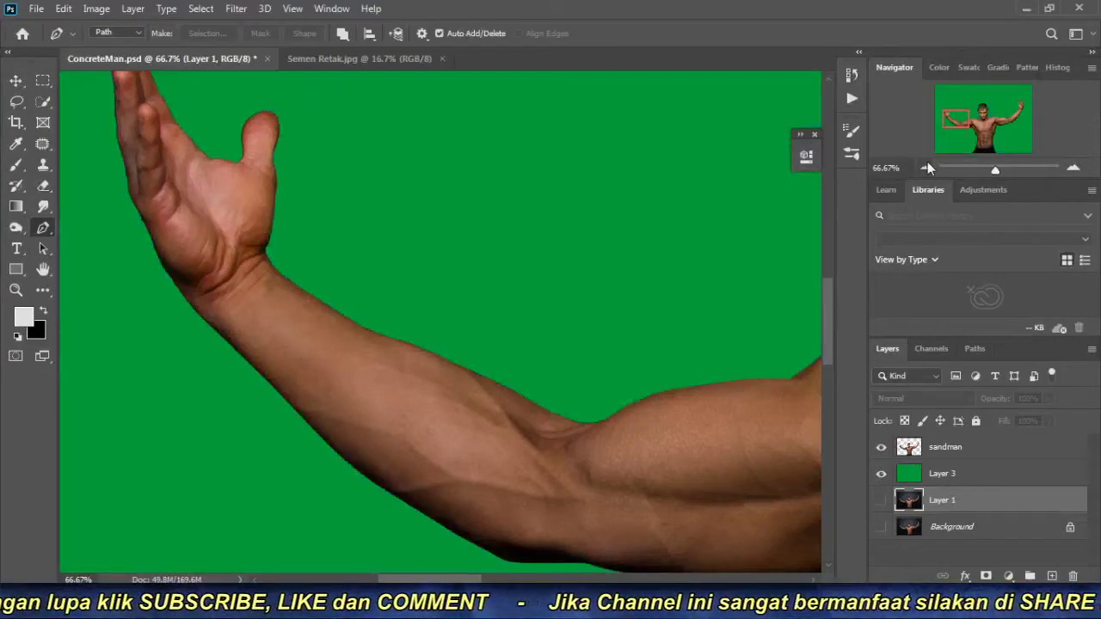
{"action": "left_click", "coordinate": [926, 165]}
{"action": "left_click", "coordinate": [926, 166]}
{"action": "left_click", "coordinate": [926, 165]}
{"action": "left_click", "coordinate": [927, 166]}
{"action": "left_click", "coordinate": [926, 165]}
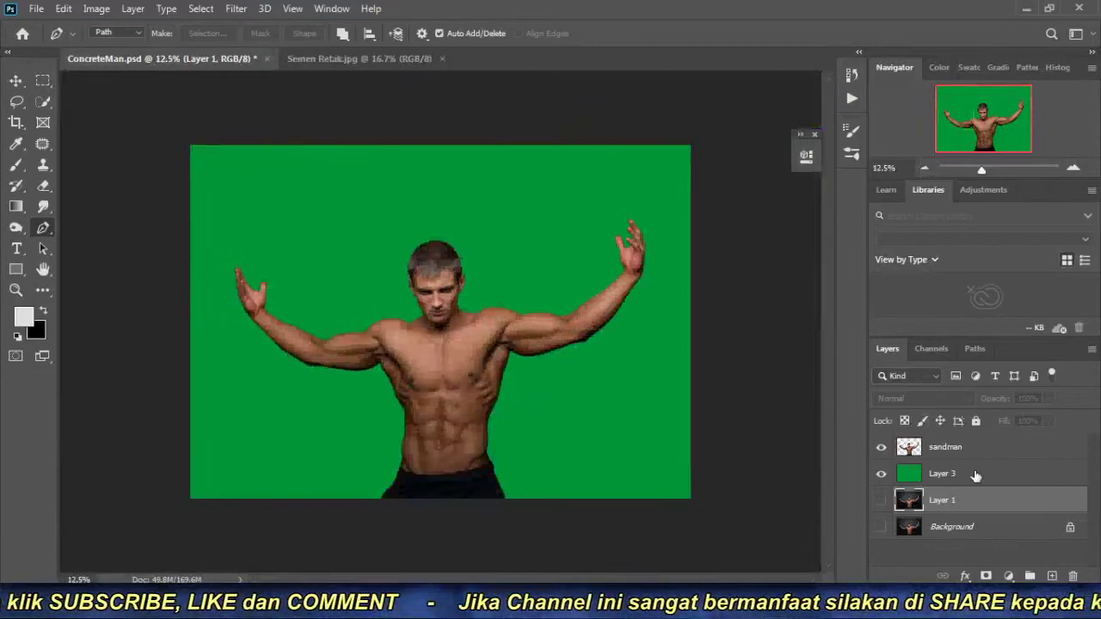
Inspect the torso and right-arm cut-out edges, toggling the green backdrop to check transparency.
{"action": "left_click", "coordinate": [545, 352]}
{"action": "left_click", "coordinate": [547, 359]}
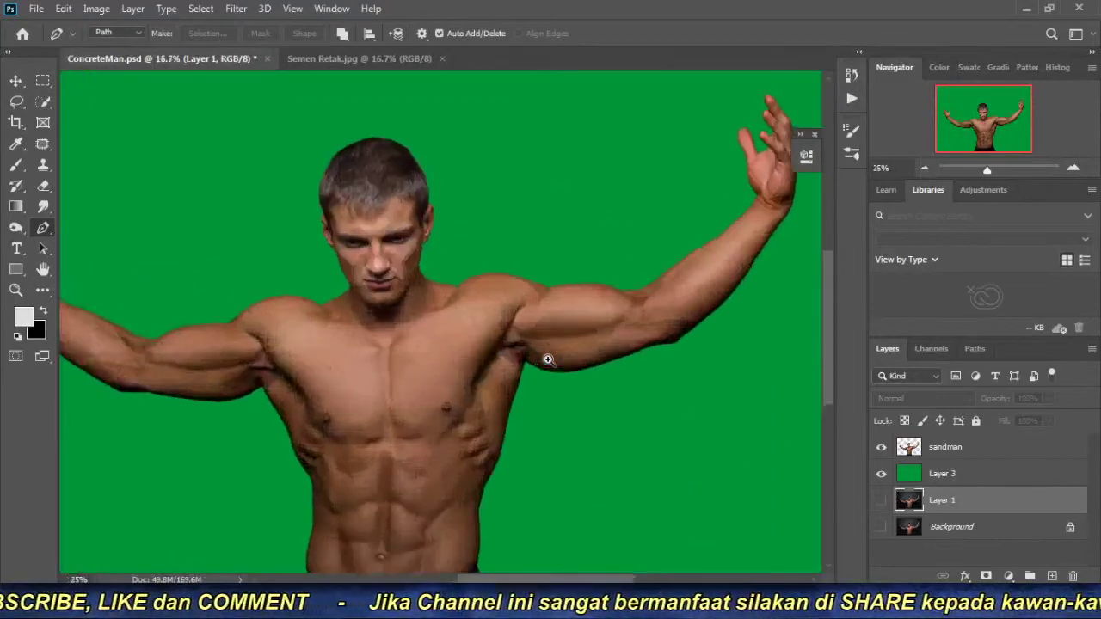
{"action": "left_click", "coordinate": [548, 360]}
{"action": "left_click", "coordinate": [668, 369]}
{"action": "left_click", "coordinate": [327, 361]}
{"action": "mouse_move", "coordinate": [326, 361]}
{"action": "left_mouse_down"}
{"action": "mouse_move", "coordinate": [538, 391]}
{"action": "mouse_move", "coordinate": [478, 525]}
{"action": "left_mouse_up"}
{"action": "left_click", "coordinate": [881, 473]}
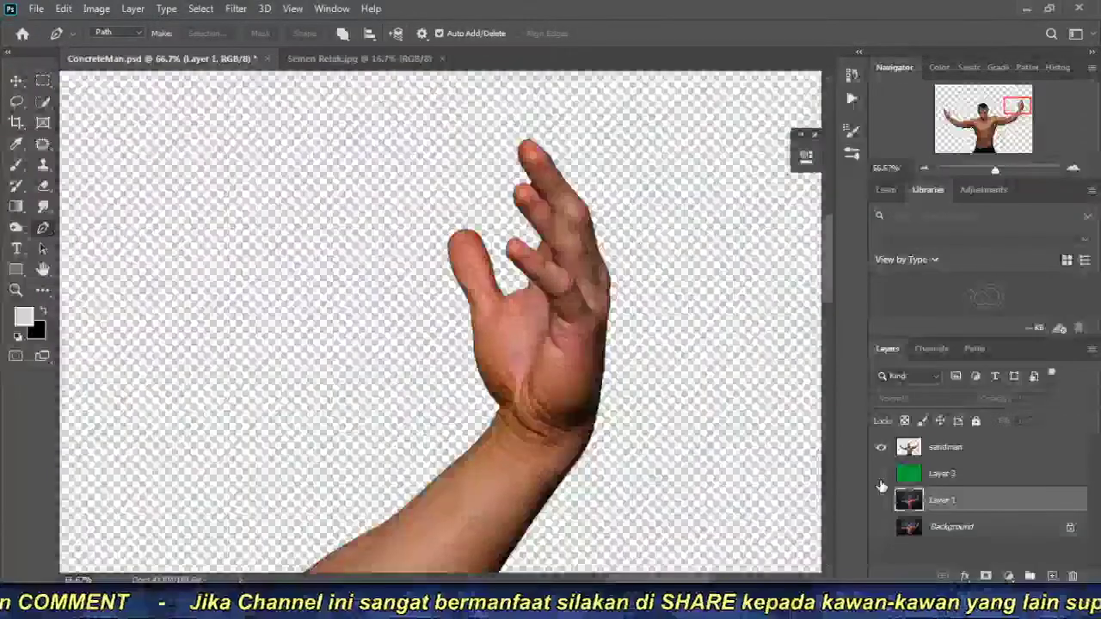
{"action": "left_click", "coordinate": [880, 473]}
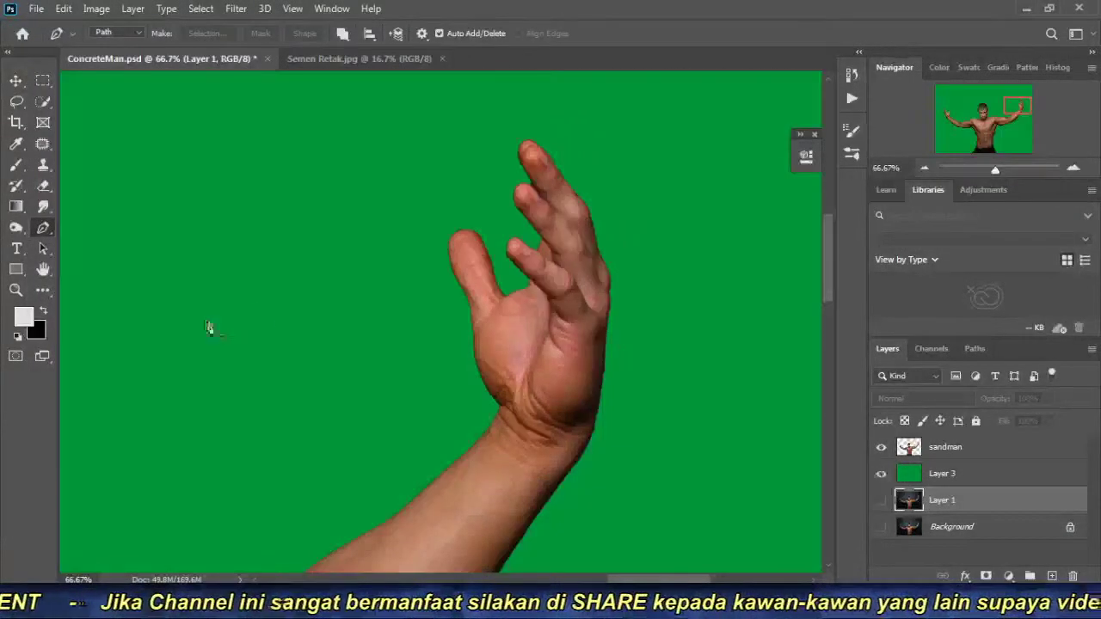
Check the cut-out edges around the fingertips and head, then go to Semen Retak.jpg.
{"action": "left_click_drag", "start_coordinate": [504, 455], "coordinate": [491, 310]}
{"action": "scroll", "coordinate": [504, 279], "scroll_direction": "up", "scroll_amount": 2}
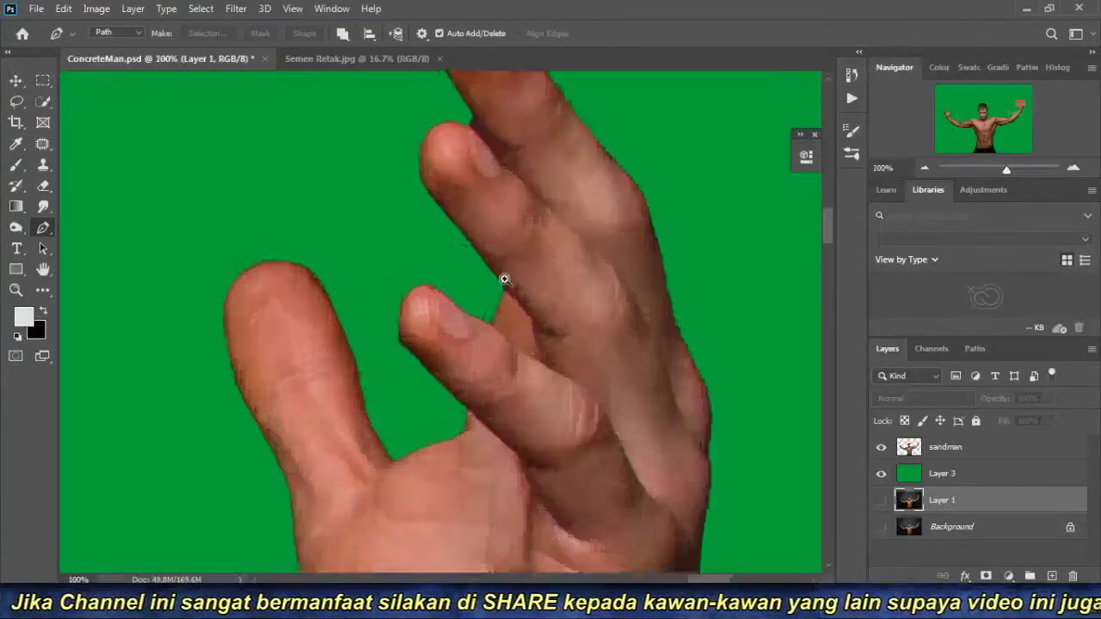
{"action": "left_click", "coordinate": [395, 330]}
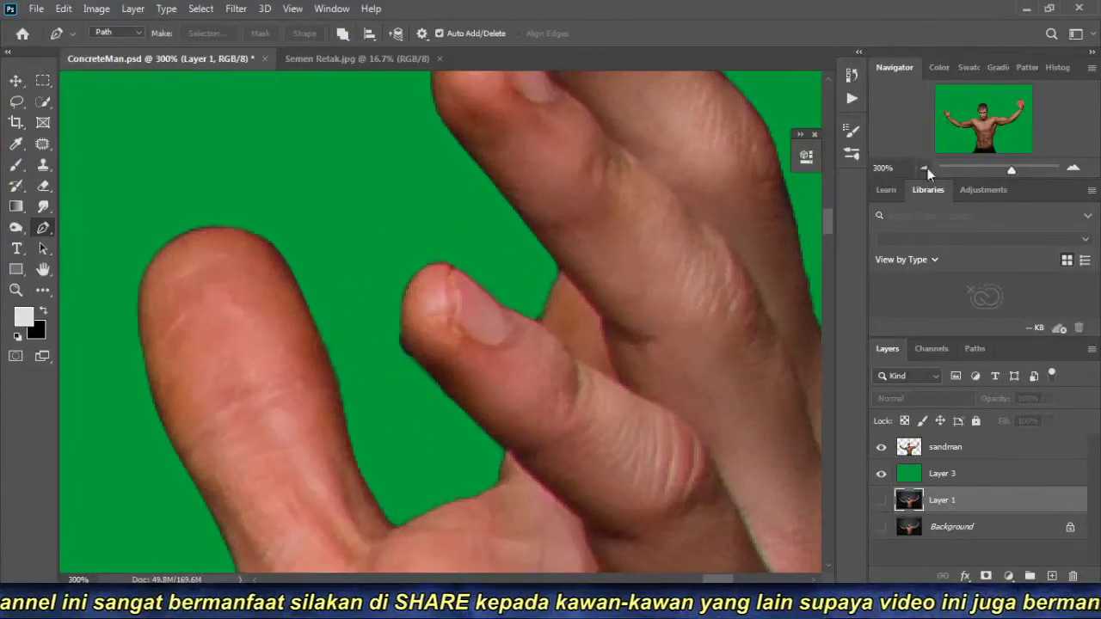
{"action": "left_click", "coordinate": [924, 167]}
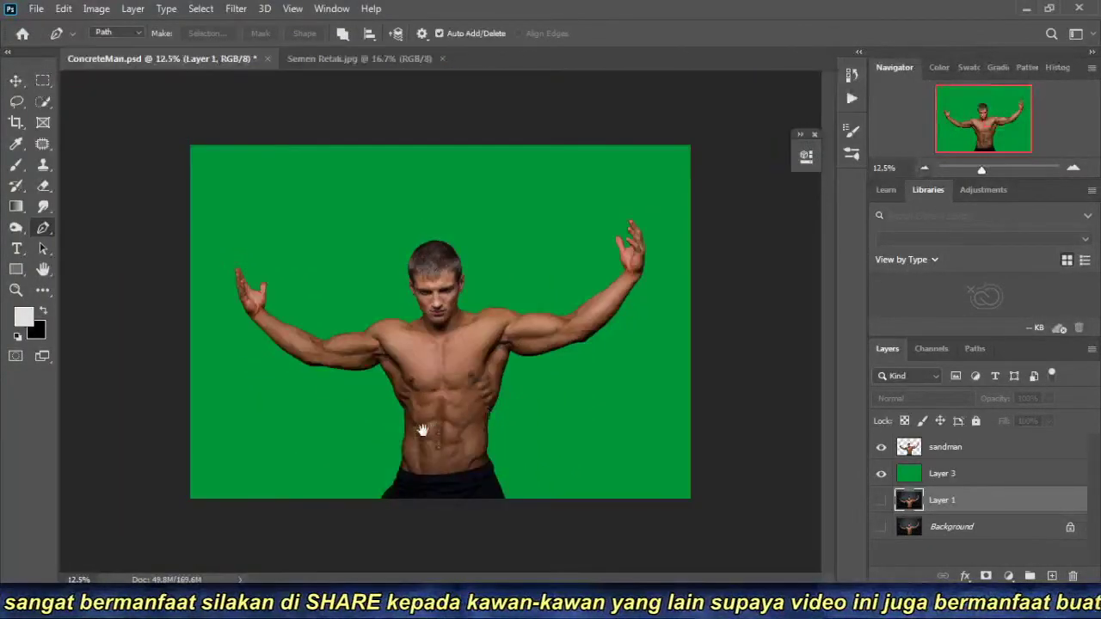
{"action": "scroll", "coordinate": [155, 332], "scroll_direction": "up", "scroll_amount": 4}
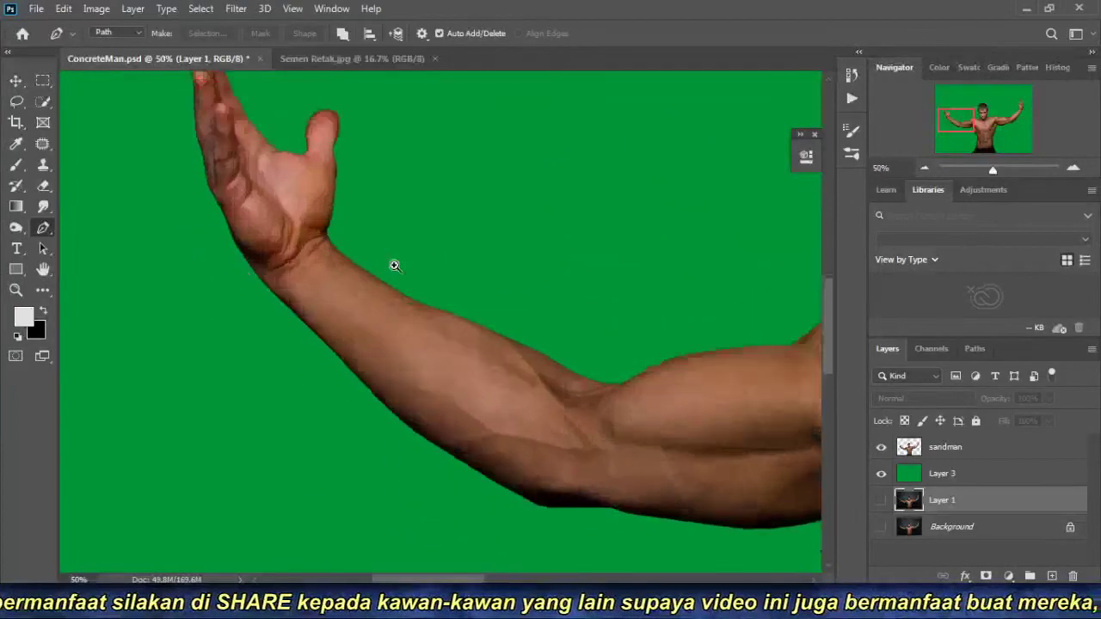
{"action": "left_click_drag", "start_coordinate": [394, 265], "coordinate": [103, 413]}
{"action": "scroll", "coordinate": [508, 263], "scroll_direction": "up", "scroll_amount": 1}
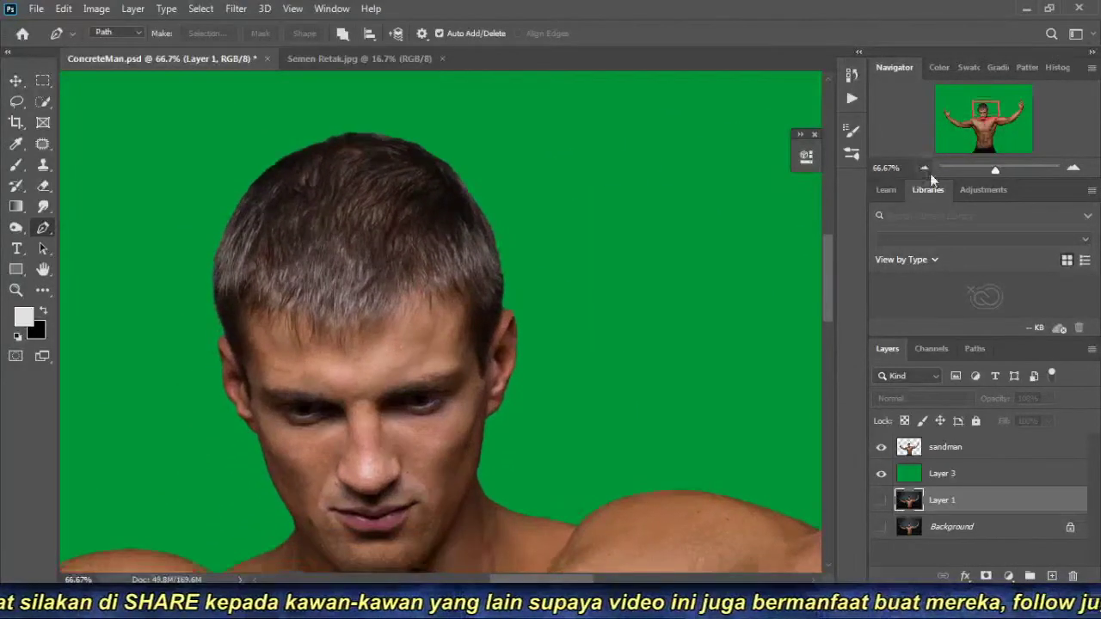
{"action": "left_click", "coordinate": [926, 171]}
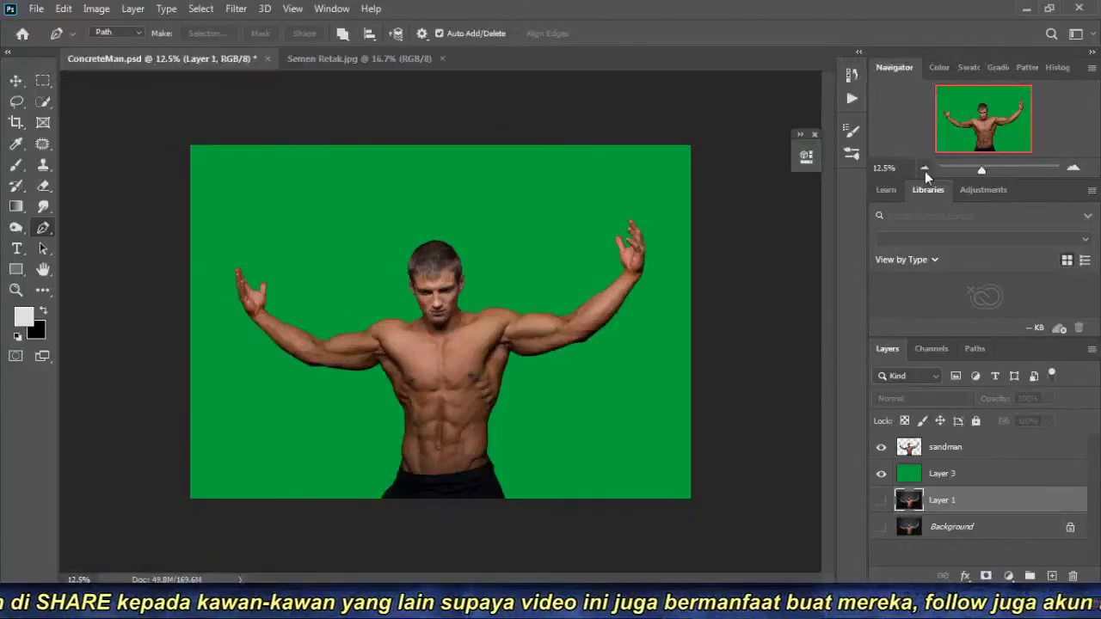
{"action": "scroll", "coordinate": [491, 315], "scroll_direction": "up", "scroll_amount": 1}
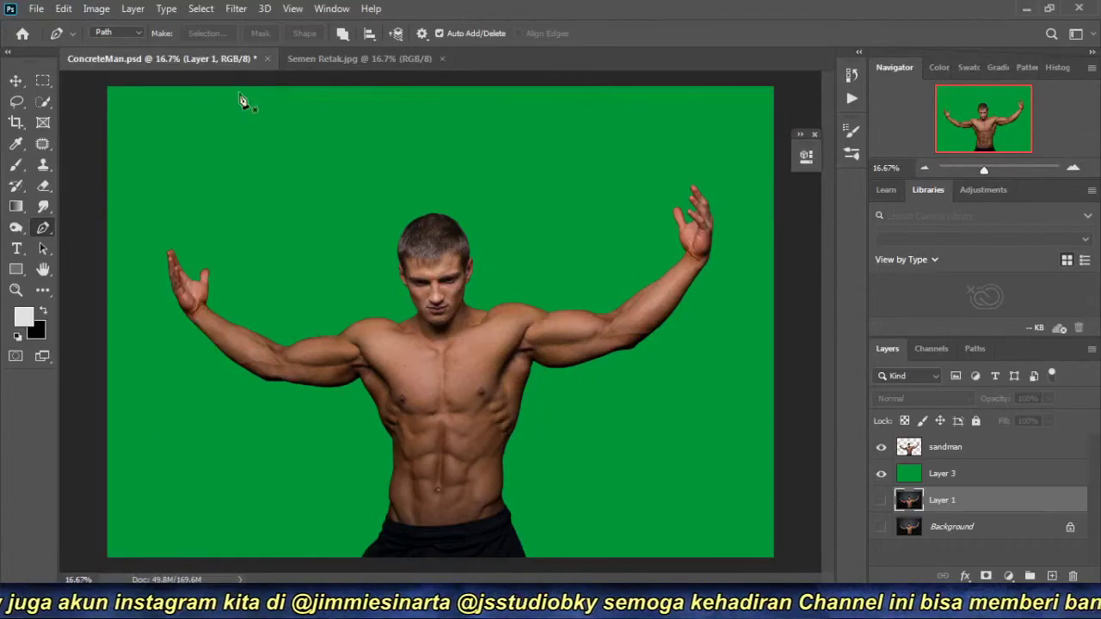
{"action": "left_click", "coordinate": [354, 61]}
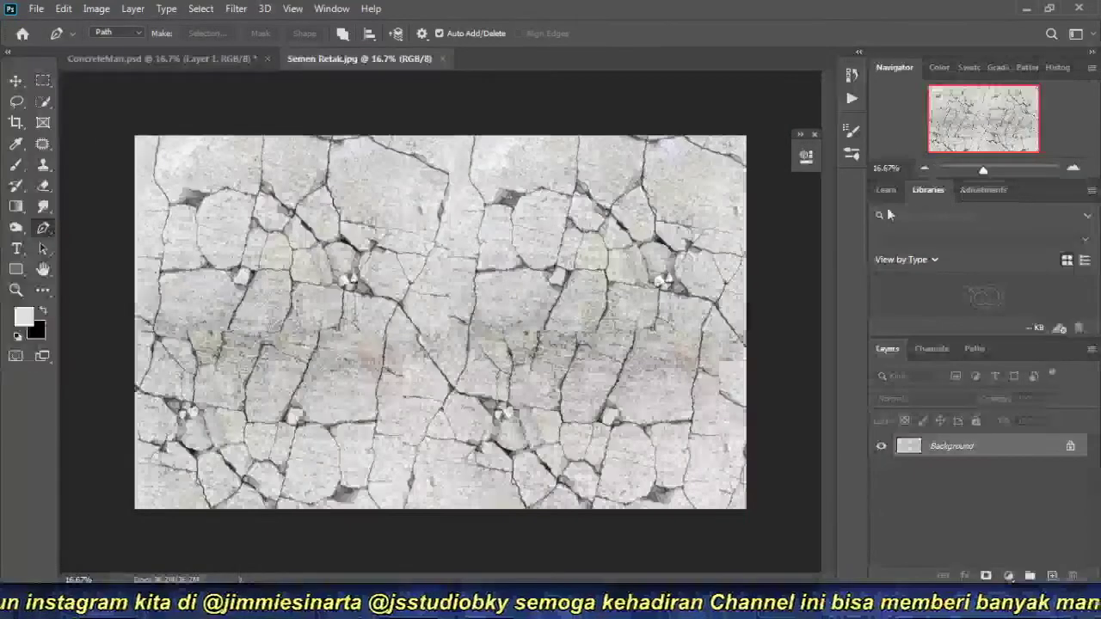
Select all of the Semen Retak.jpg concrete texture, then return to ConcreteMan.psd.
{"action": "left_click", "coordinate": [925, 169]}
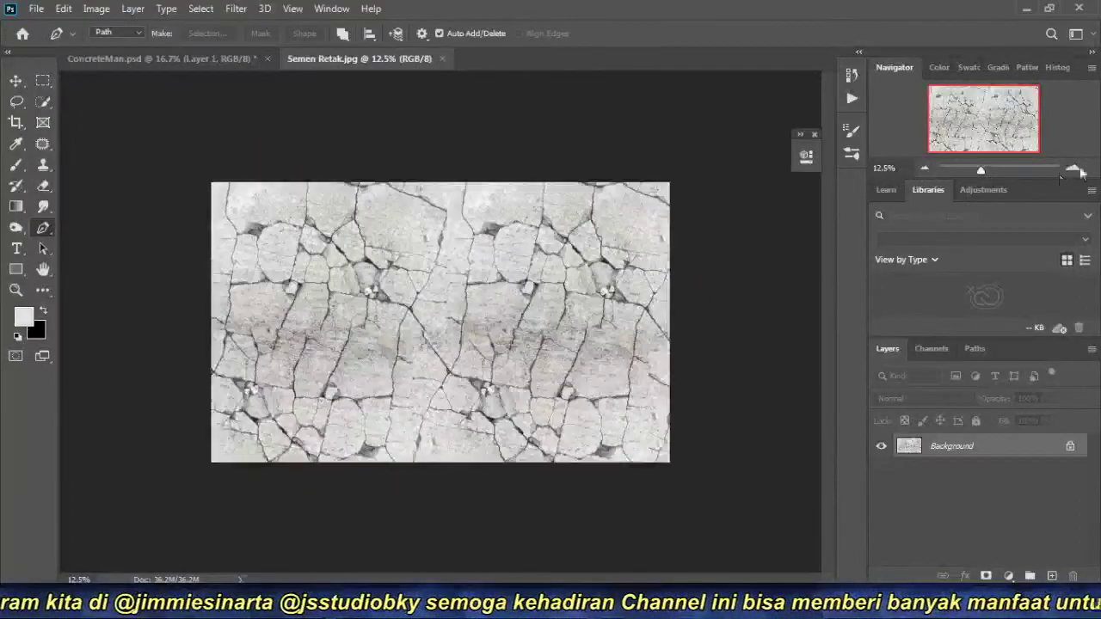
{"action": "left_click", "coordinate": [1073, 166]}
{"action": "left_click", "coordinate": [925, 168]}
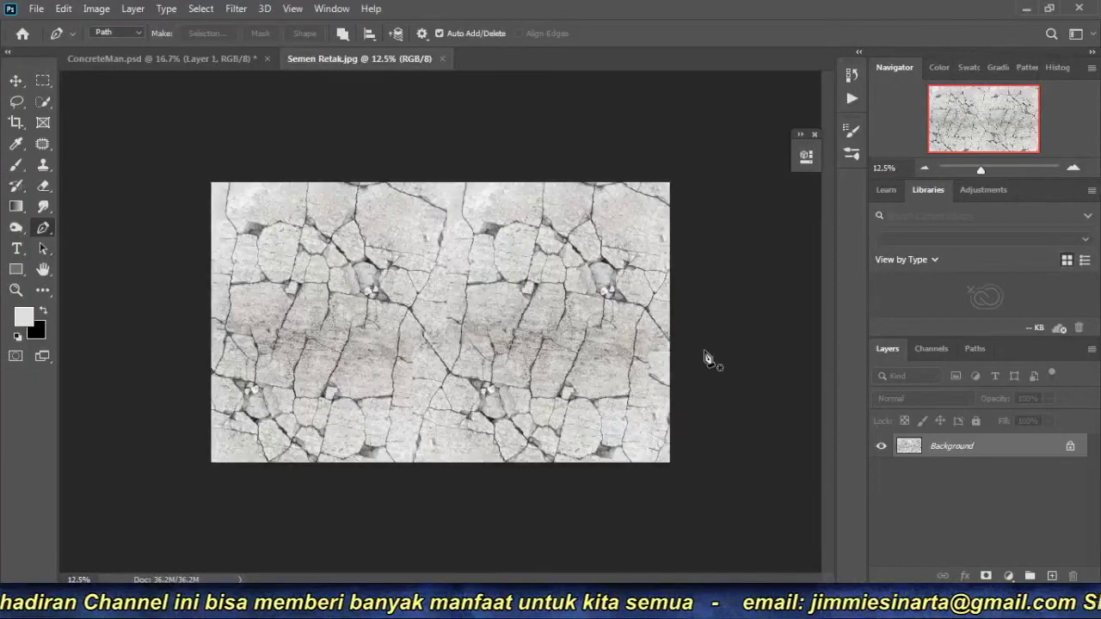
{"action": "key", "text": "ctrl+a"}
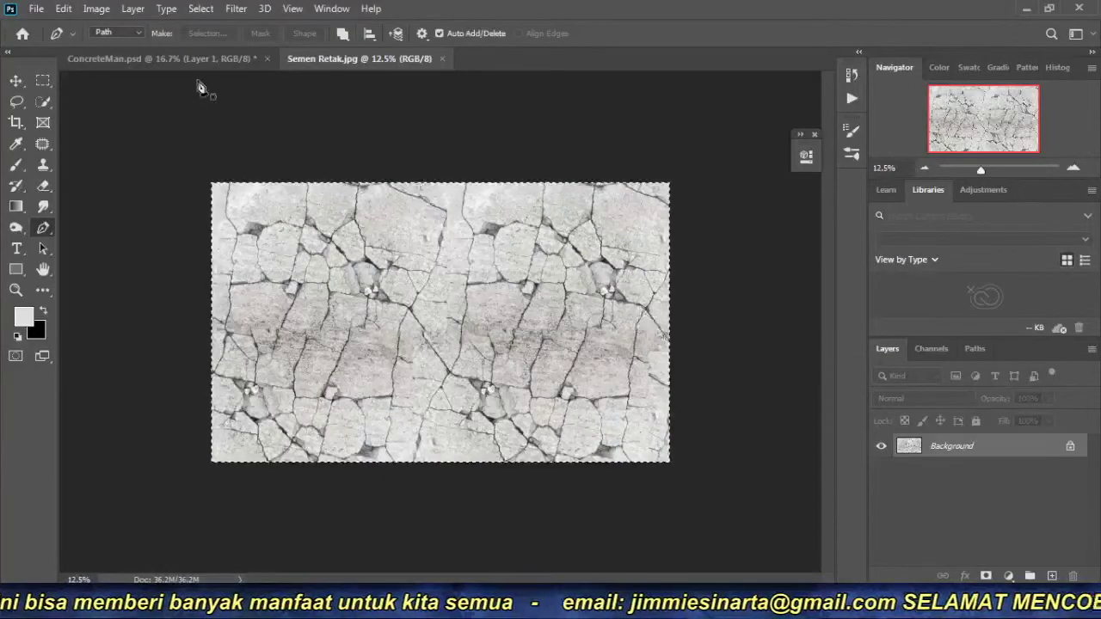
{"action": "left_click", "coordinate": [188, 59]}
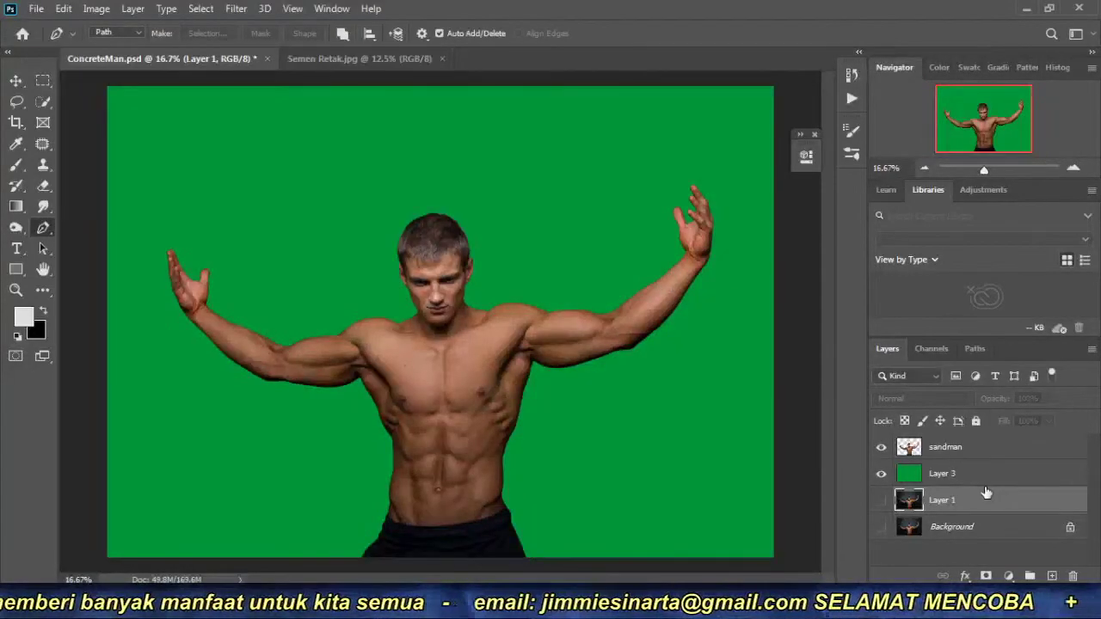
{"action": "left_click", "coordinate": [1072, 168]}
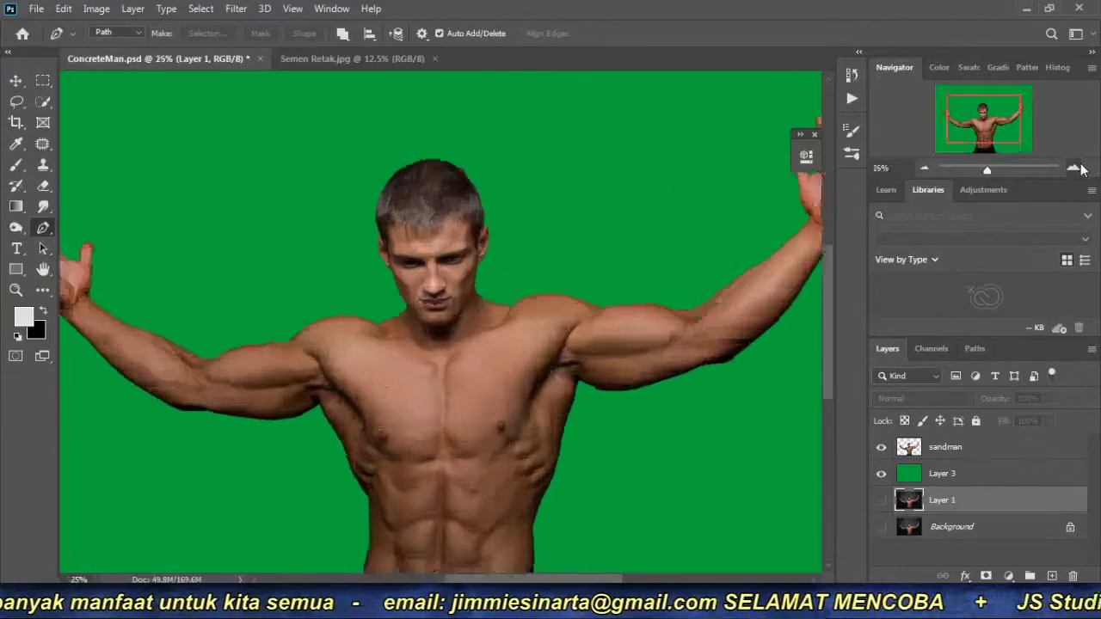
Rename the sandman layer to 'betonman' and zoom out to show the whole canvas.
{"action": "left_click", "coordinate": [923, 168]}
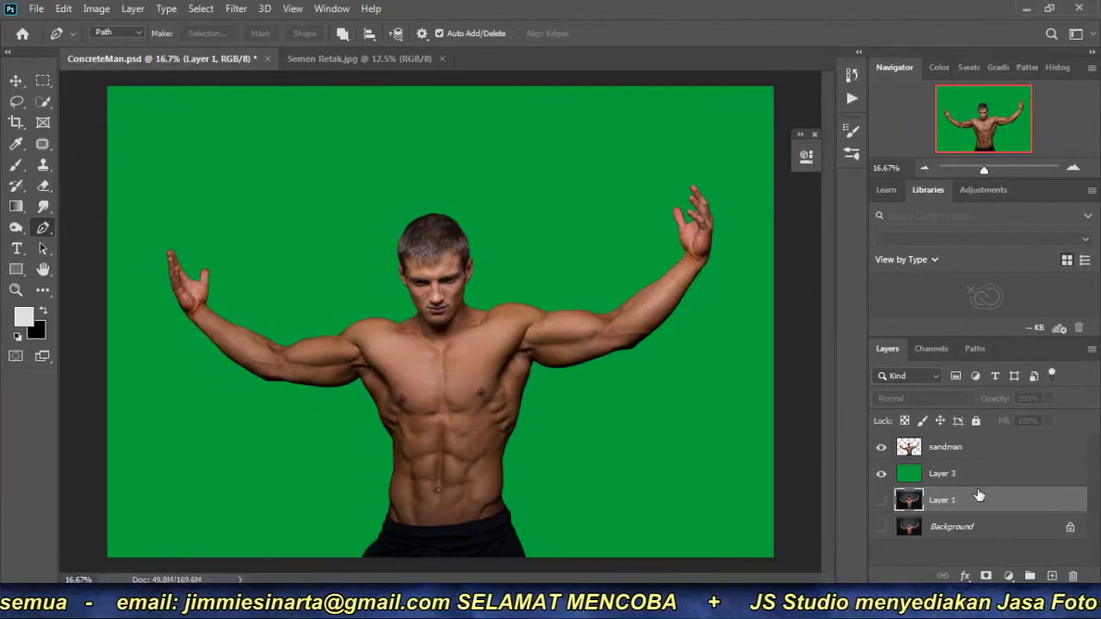
{"action": "left_click", "coordinate": [944, 448]}
{"action": "double_click", "coordinate": [946, 448]}
{"action": "type", "text": "betonman"}
{"action": "key", "text": "Return"}
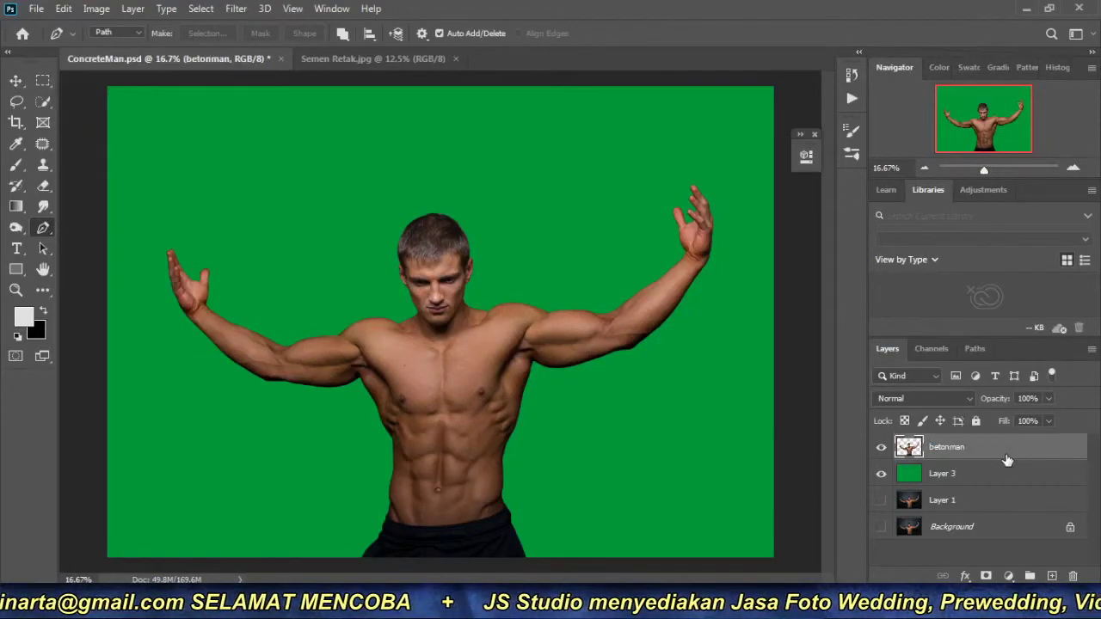
{"action": "left_click", "coordinate": [921, 170]}
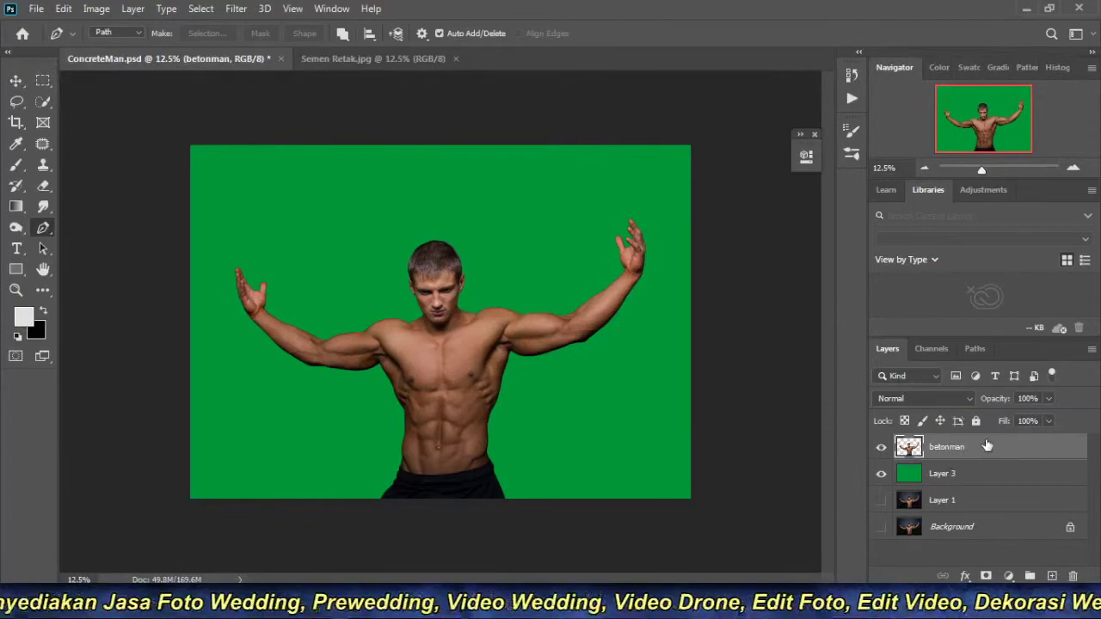
Duplicate the betonman layer and name the copy efek.
{"action": "key", "text": "ctrl+j"}
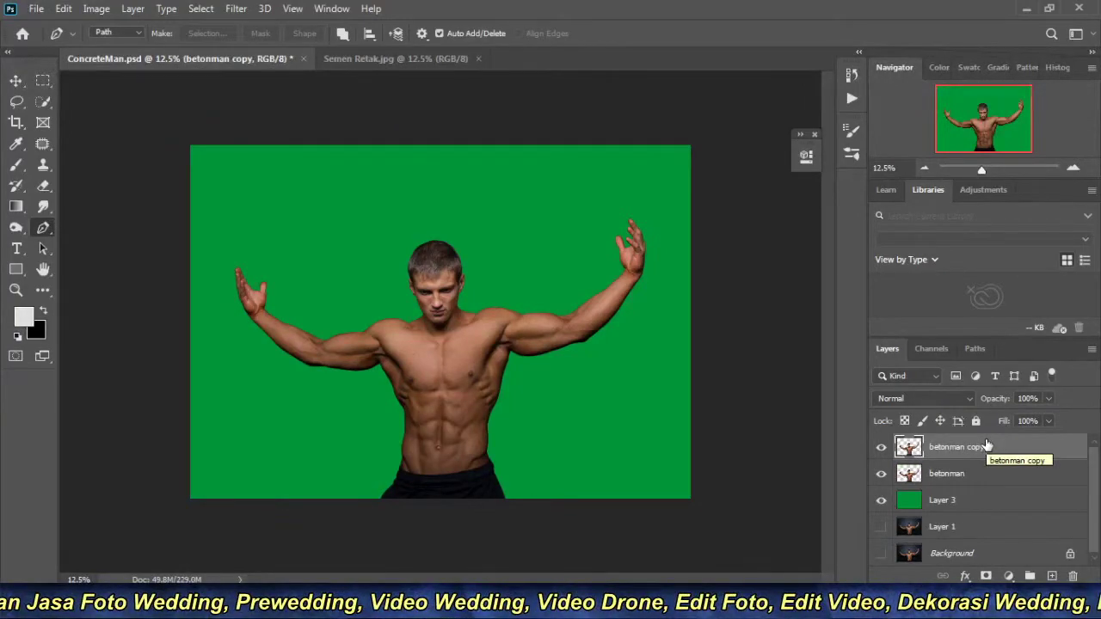
{"action": "double_click", "coordinate": [955, 448]}
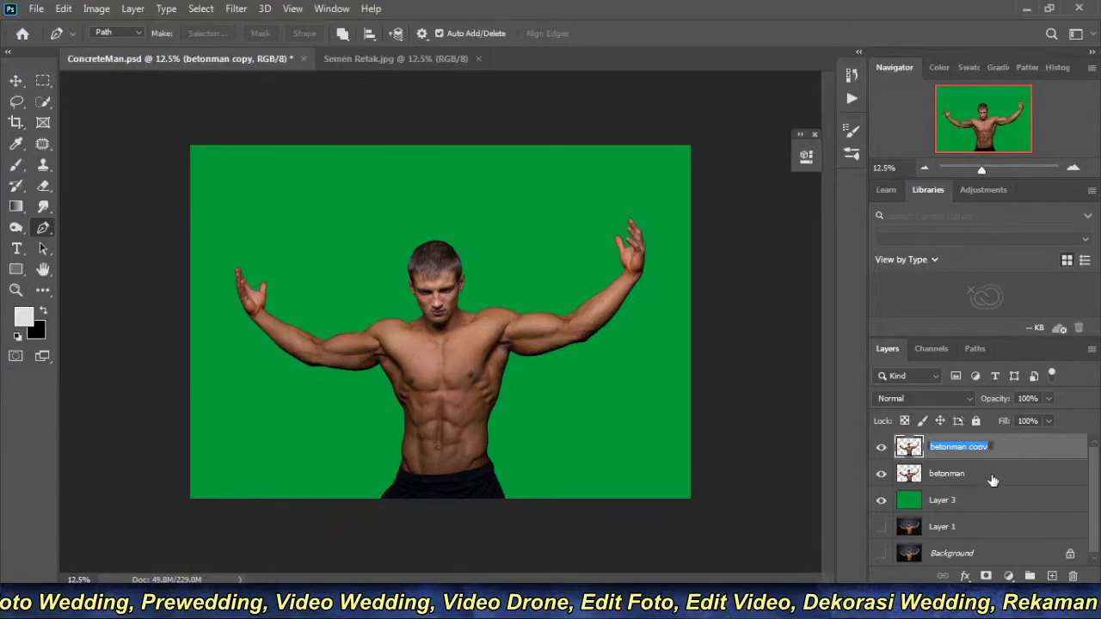
{"action": "type", "text": "efek"}
{"action": "key", "text": "Return"}
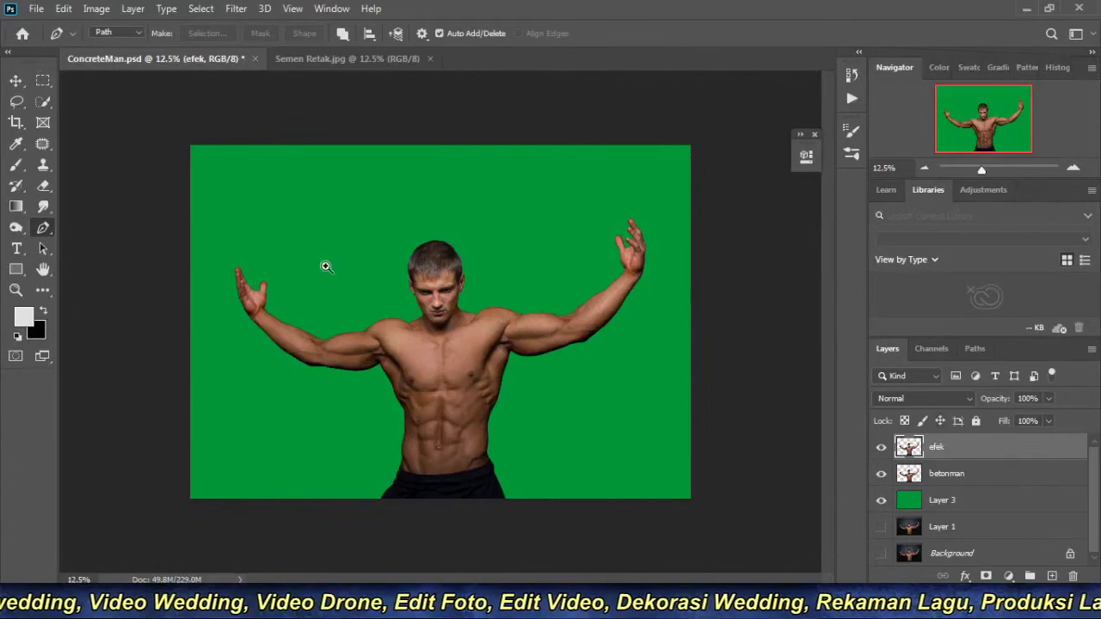
Hide the original betonman layer after zooming to check the man.
{"action": "left_click", "coordinate": [404, 337], "text": "ctrl"}
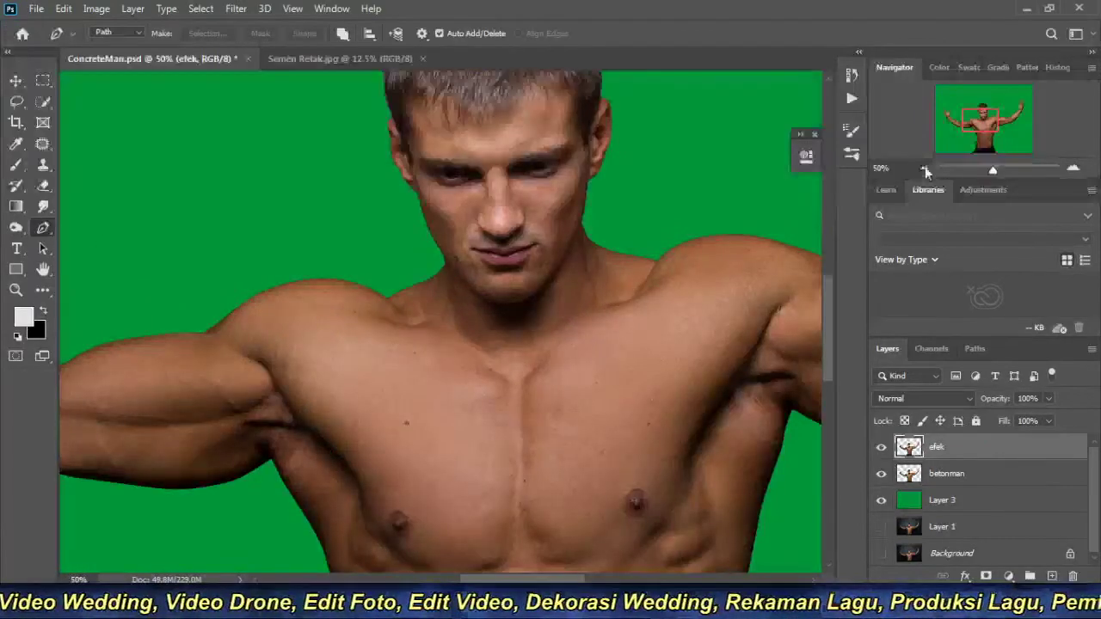
{"action": "key", "text": "ctrl+minus"}
{"action": "key", "text": "ctrl+minus"}
{"action": "key", "text": "ctrl+minus"}
{"action": "left_click_drag", "start_coordinate": [442, 307], "coordinate": [754, 246]}
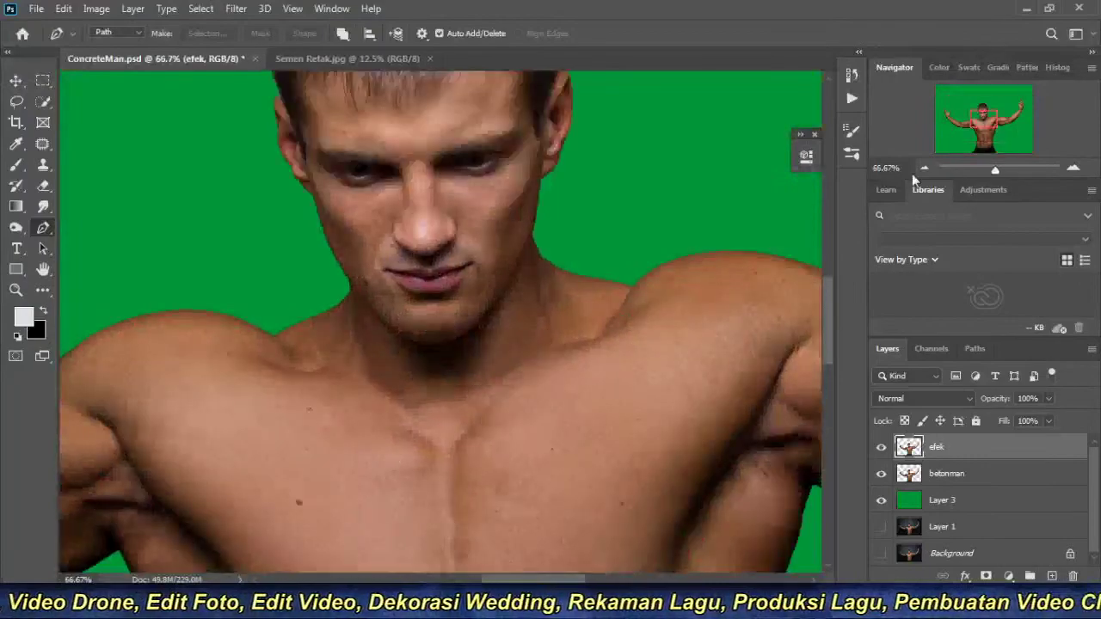
{"action": "left_click", "coordinate": [925, 168]}
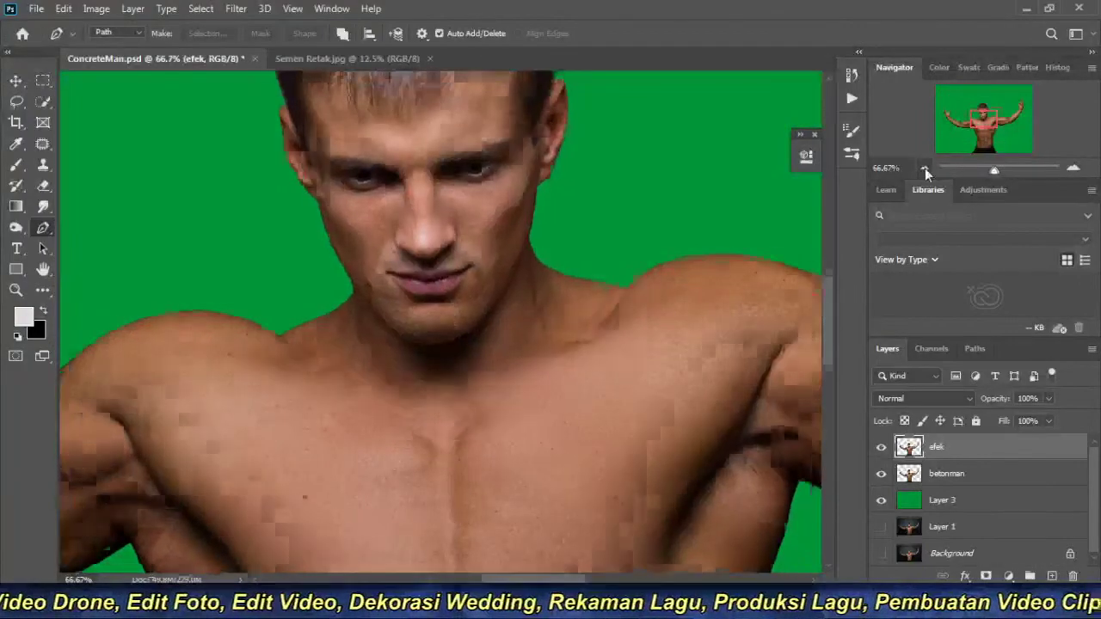
{"action": "left_click", "coordinate": [924, 168]}
{"action": "left_click", "coordinate": [924, 168]}
{"action": "left_click", "coordinate": [924, 168]}
{"action": "left_click", "coordinate": [924, 168]}
{"action": "key", "text": "ctrl+plus"}
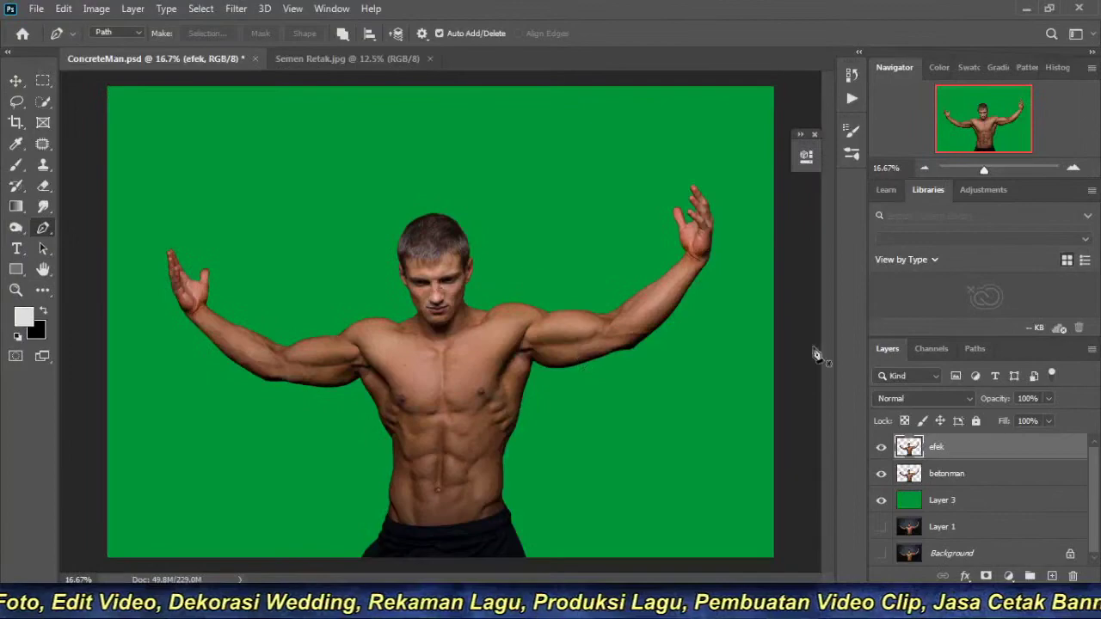
{"action": "left_click", "coordinate": [881, 473]}
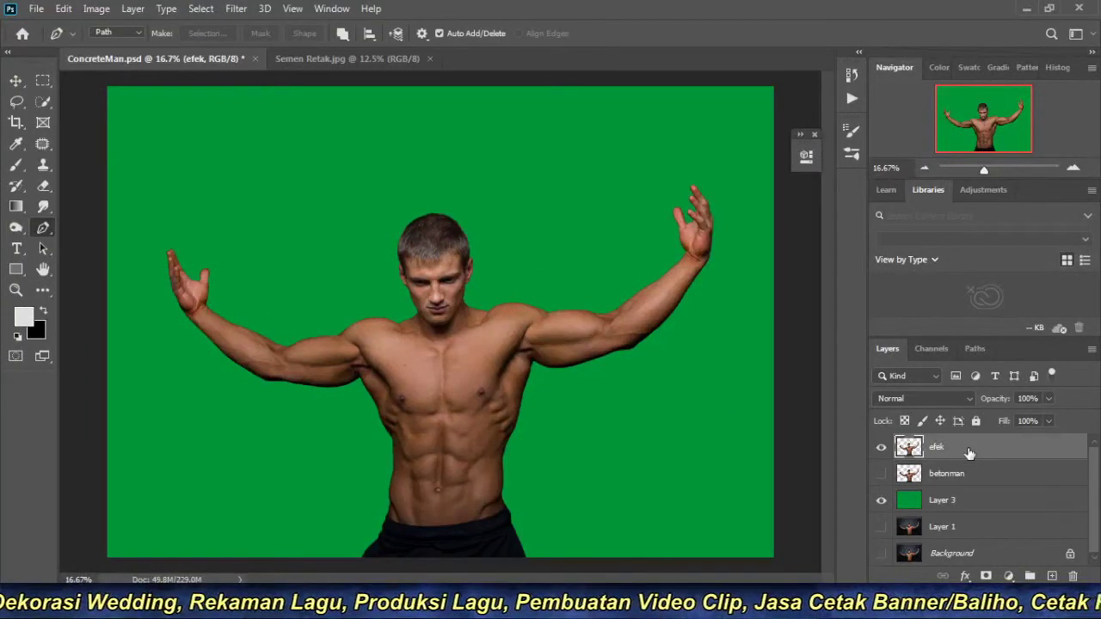
{"action": "left_click", "coordinate": [97, 9]}
{"action": "mouse_move", "coordinate": [121, 50]}
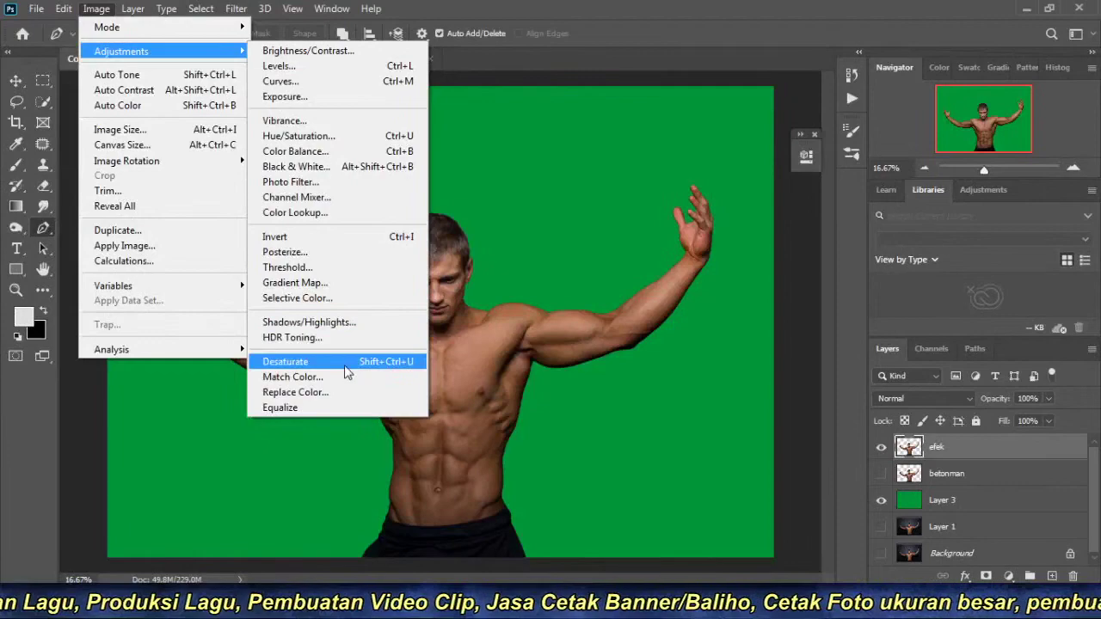
Desaturate the efek layer to greyscale.
{"action": "left_click", "coordinate": [348, 370]}
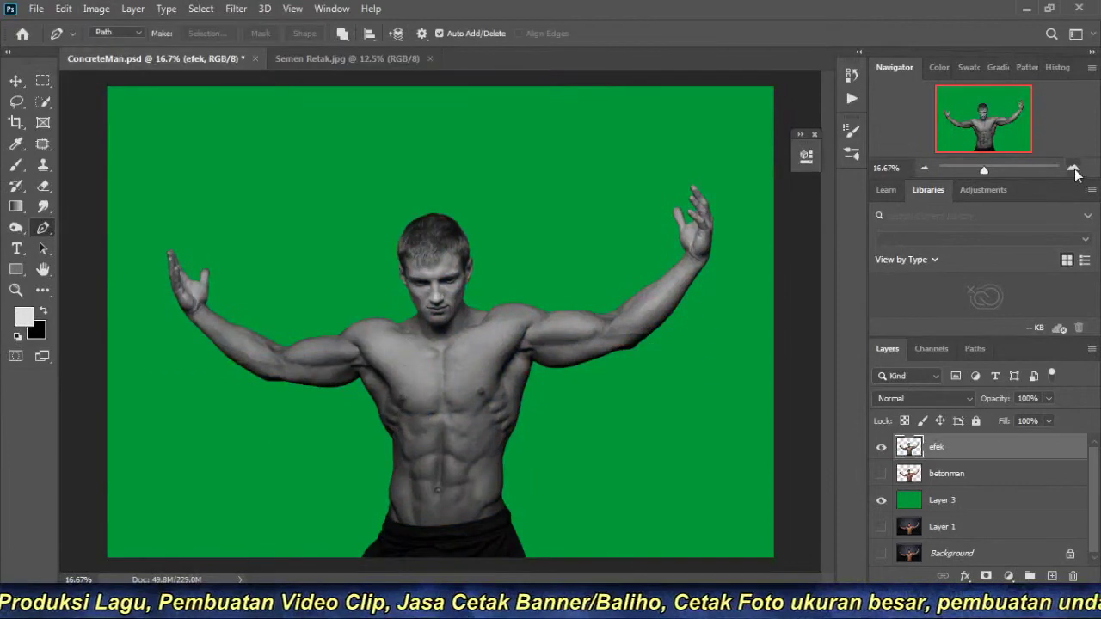
{"action": "left_click", "coordinate": [1074, 169]}
{"action": "left_click", "coordinate": [1074, 169]}
Apply Levels with input values 21, 1.00 and 152 to boost contrast.
{"action": "key", "text": "ctrl+l"}
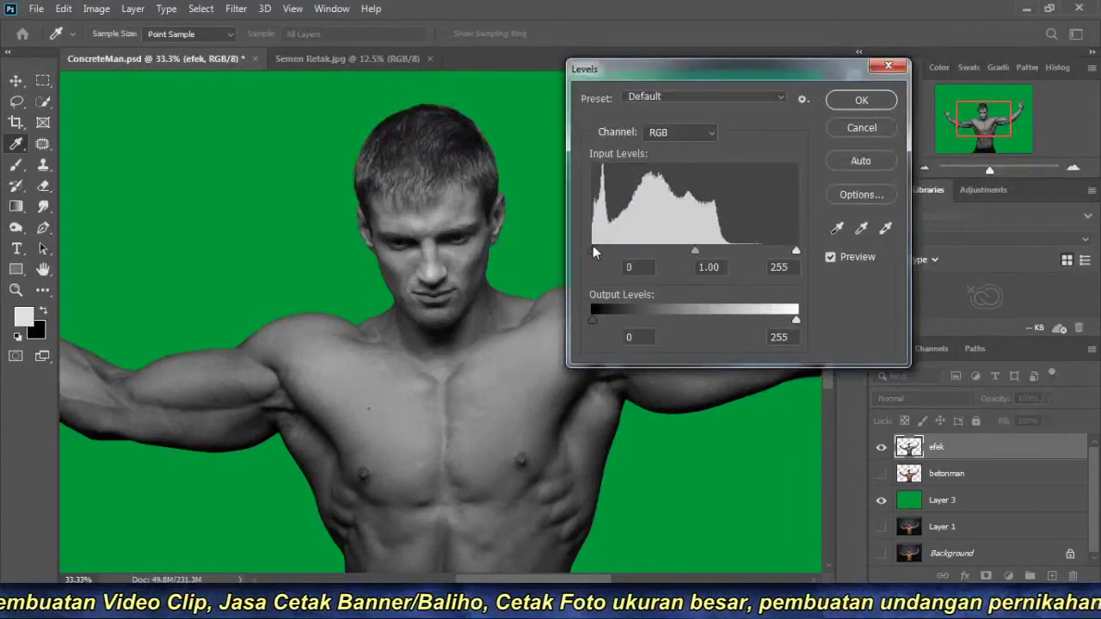
{"action": "left_click_drag", "start_coordinate": [592, 249], "coordinate": [611, 250]}
{"action": "left_click_drag", "start_coordinate": [794, 251], "coordinate": [728, 258]}
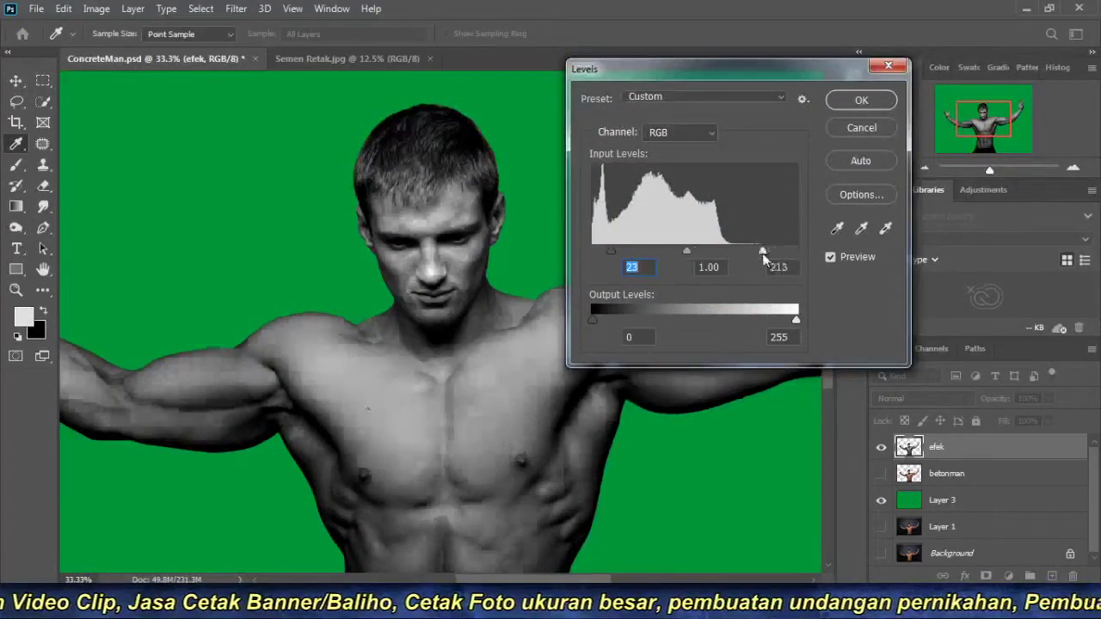
{"action": "left_click_drag", "start_coordinate": [610, 250], "coordinate": [613, 250]}
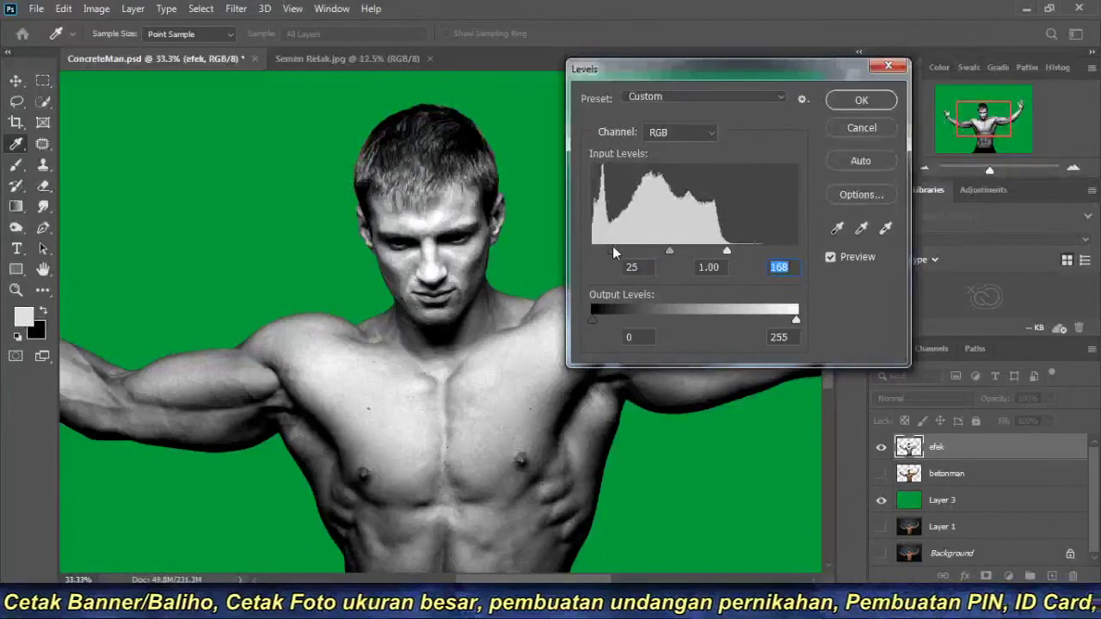
{"action": "left_click_drag", "start_coordinate": [727, 250], "coordinate": [714, 250]}
{"action": "left_click_drag", "start_coordinate": [612, 250], "coordinate": [609, 249]}
{"action": "left_click", "coordinate": [861, 99]}
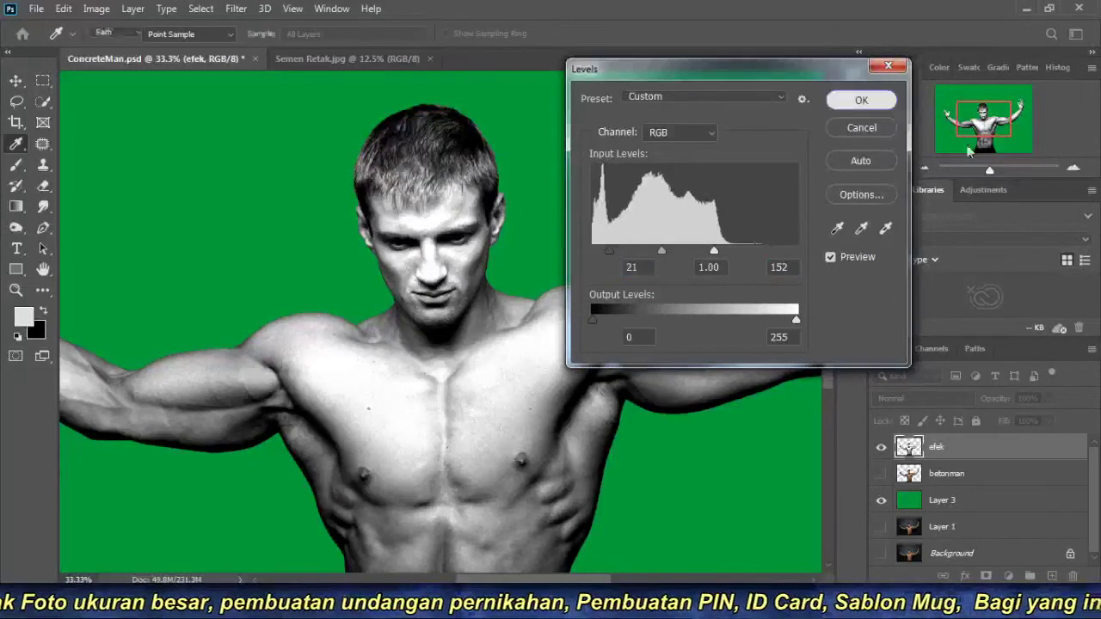
{"action": "left_click", "coordinate": [925, 168]}
{"action": "left_click", "coordinate": [924, 168]}
{"action": "left_click", "coordinate": [925, 168]}
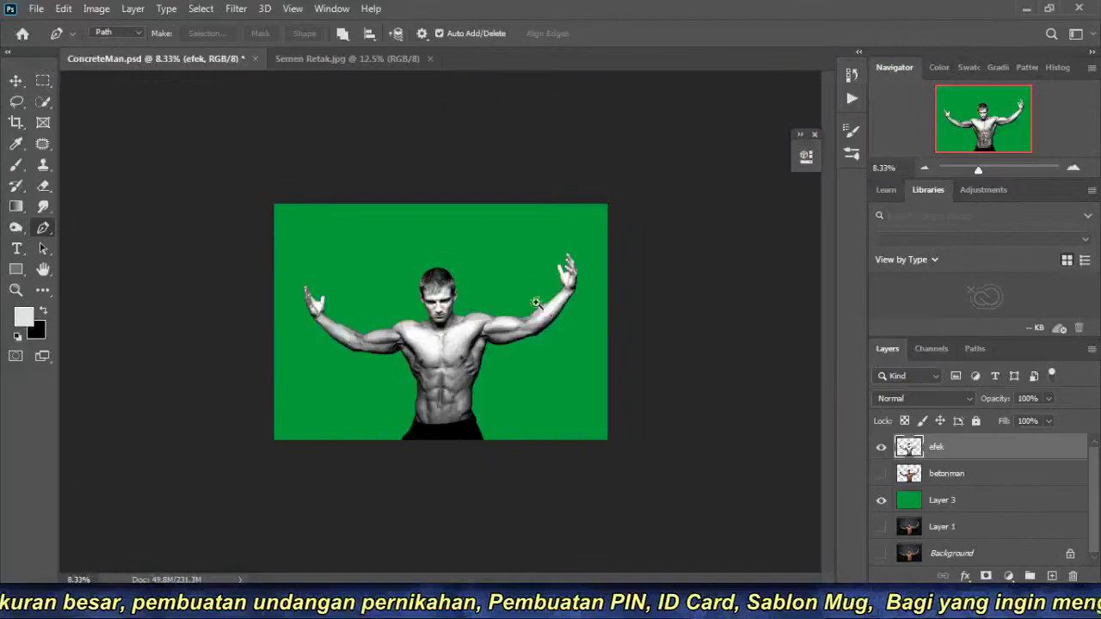
Blur the greyscale efek layer with a 7.0-pixel Gaussian Blur.
{"action": "scroll", "coordinate": [447, 365], "scroll_direction": "up", "scroll_amount": 2}
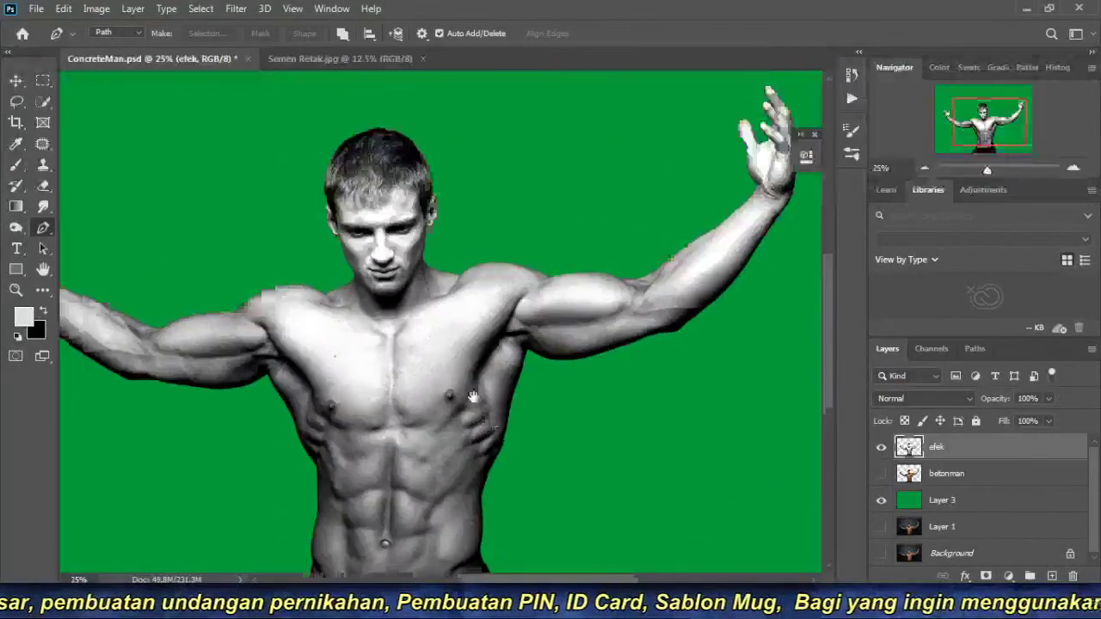
{"action": "left_click", "coordinate": [236, 9]}
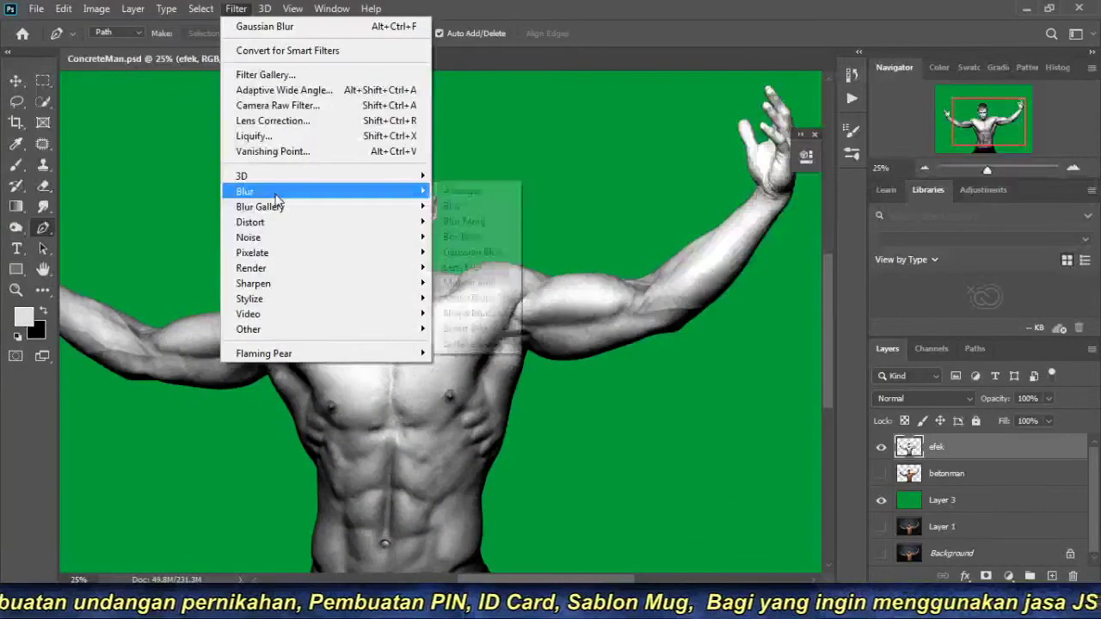
{"action": "left_click", "coordinate": [469, 249]}
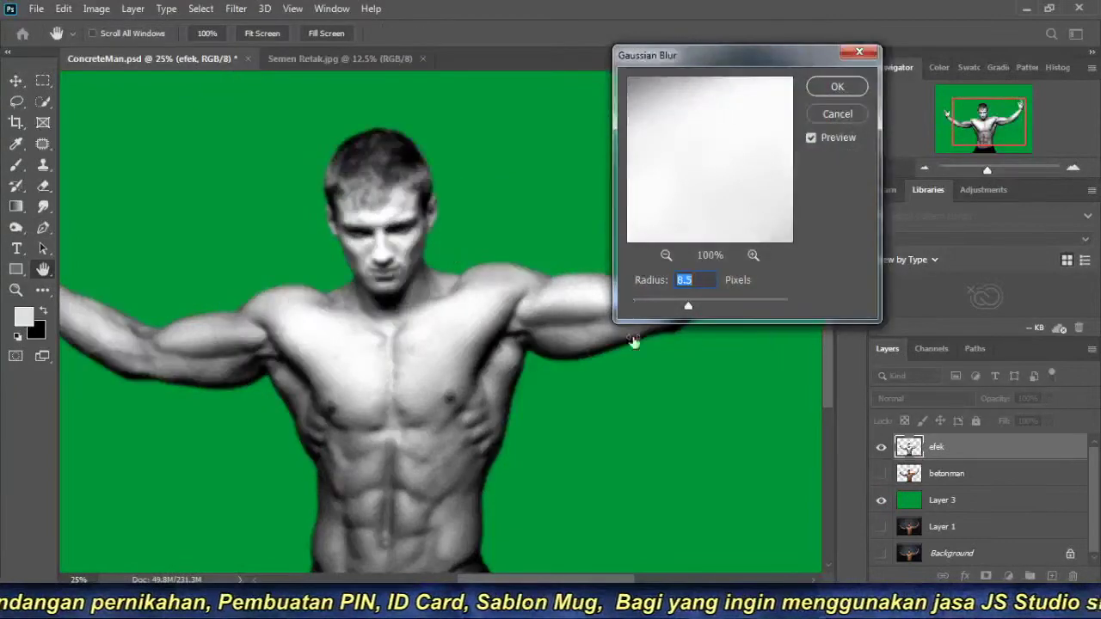
{"action": "left_click_drag", "start_coordinate": [688, 307], "coordinate": [682, 309]}
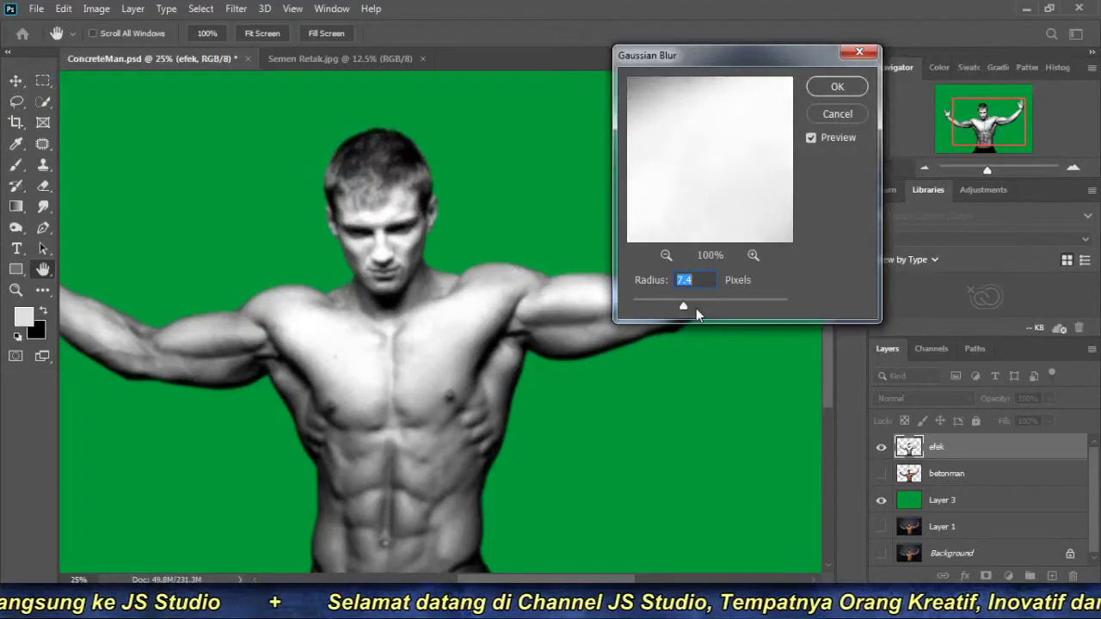
{"action": "key", "text": "Down"}
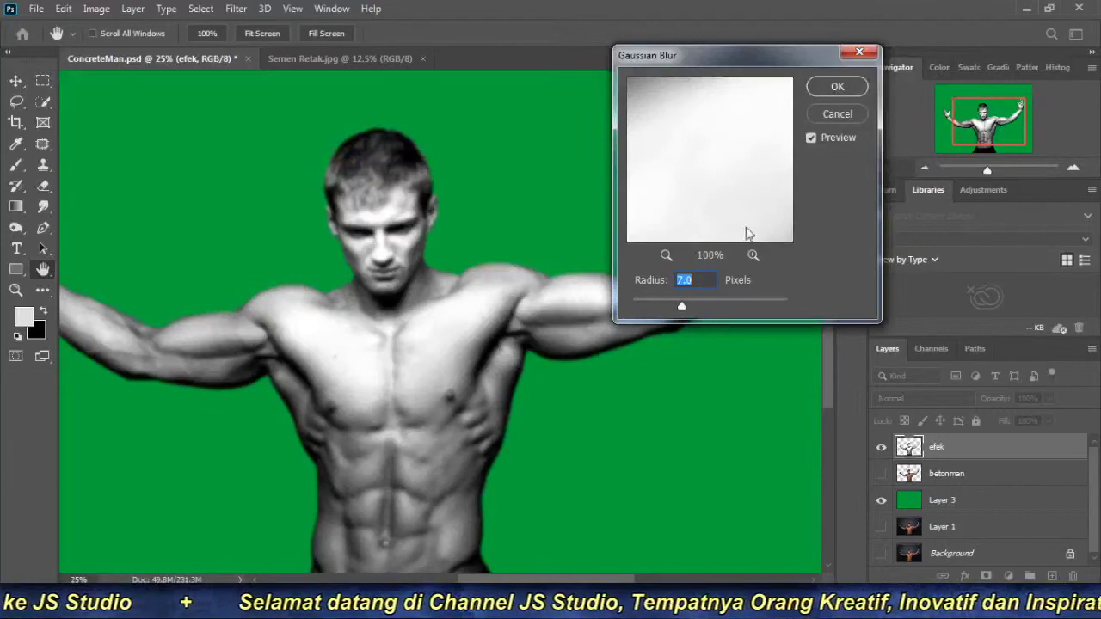
{"action": "left_click", "coordinate": [835, 87]}
{"action": "key", "text": "p"}
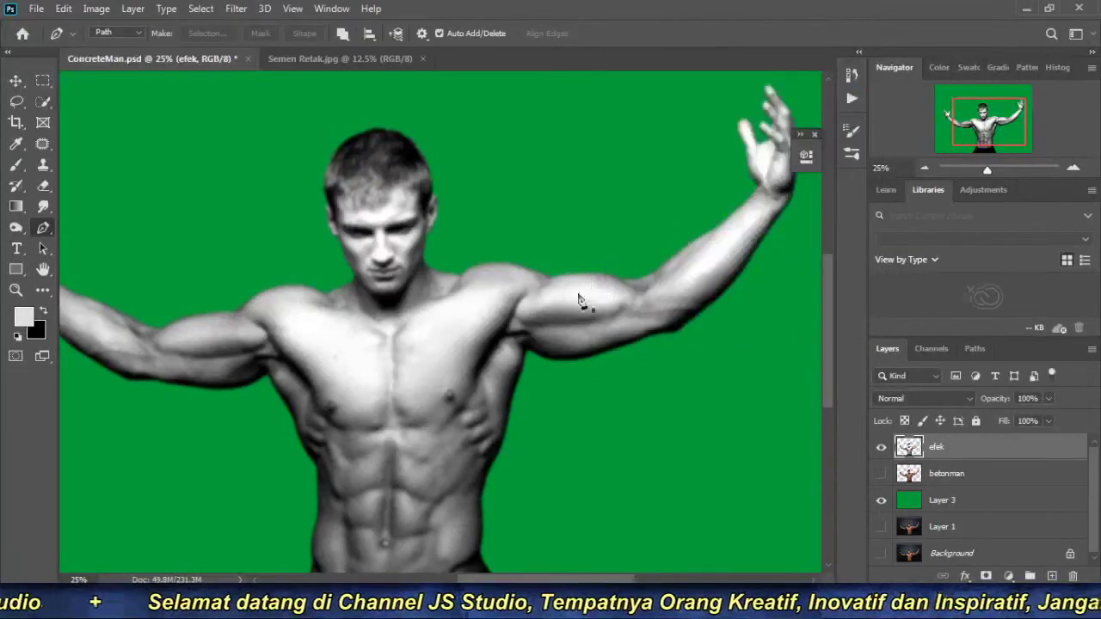
{"action": "left_click", "coordinate": [922, 168]}
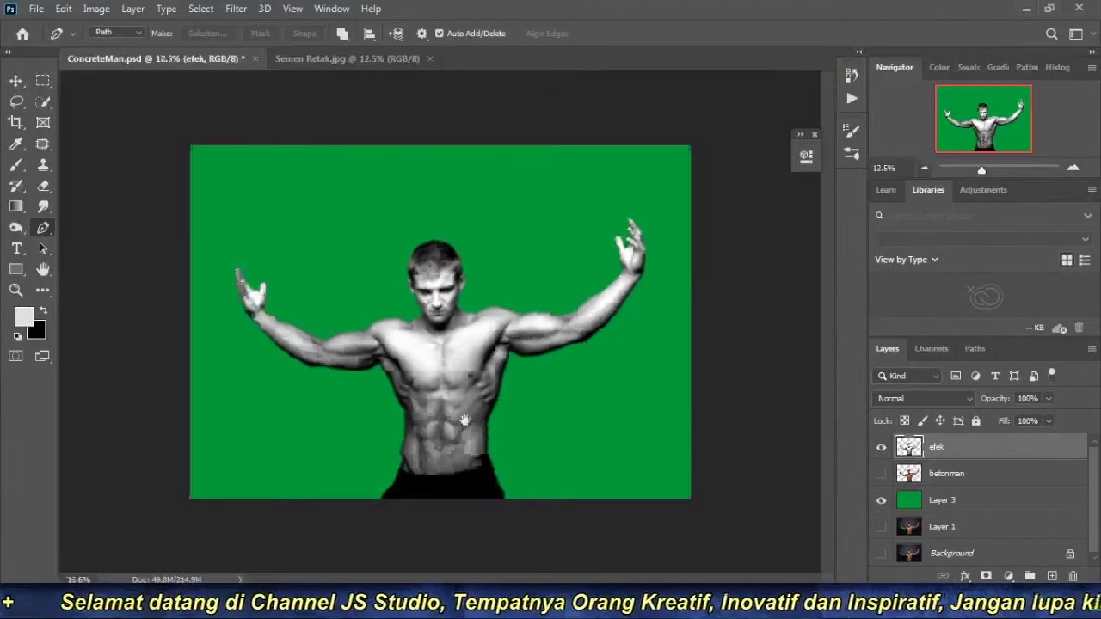
{"action": "left_click", "coordinate": [236, 9]}
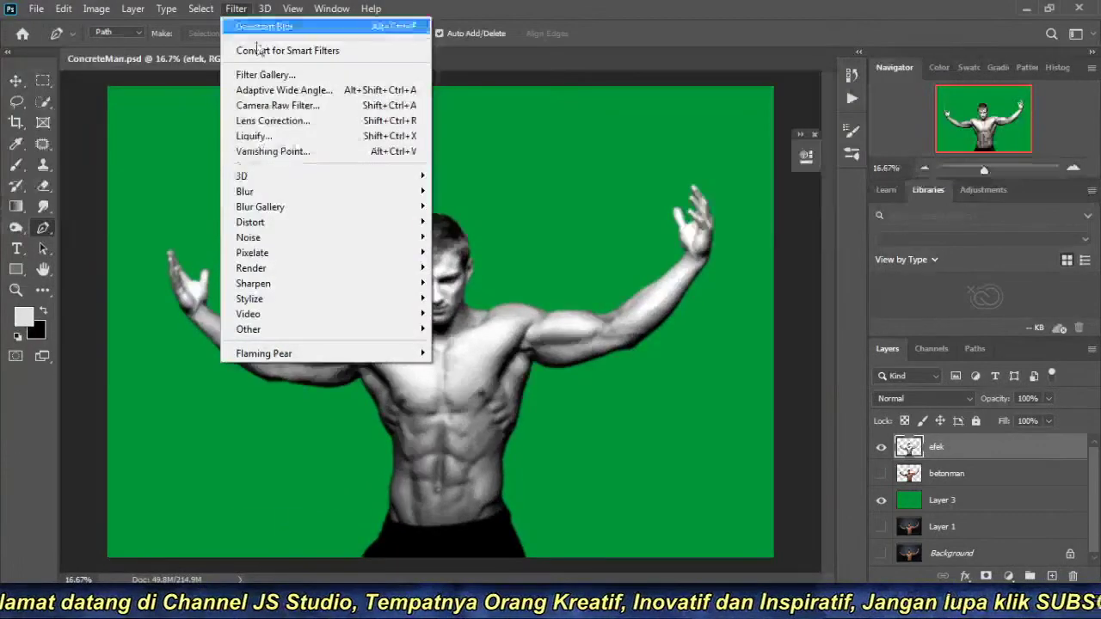
{"action": "mouse_move", "coordinate": [245, 191]}
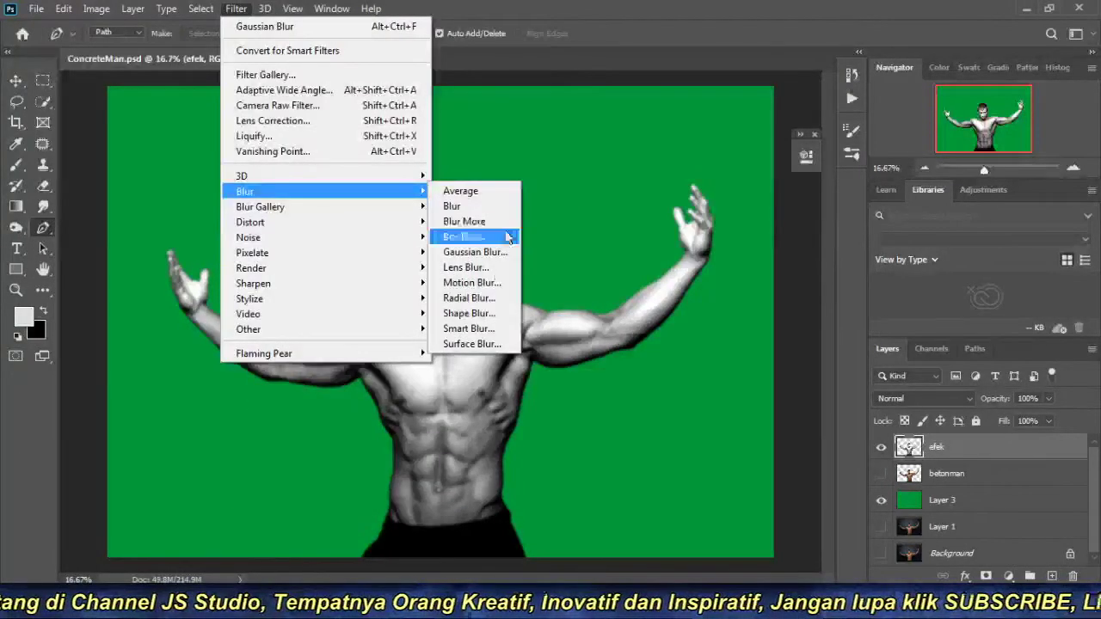
Zoom in and out to inspect the blurred efek layer over green Layer 3.
{"action": "left_click", "coordinate": [688, 7]}
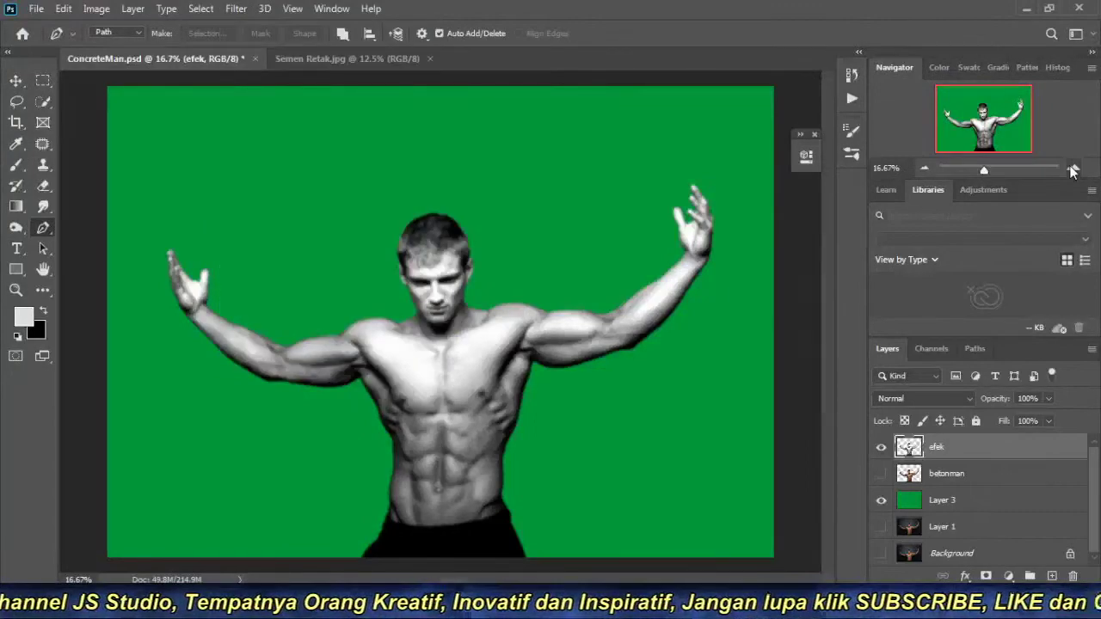
{"action": "left_click", "coordinate": [1073, 170]}
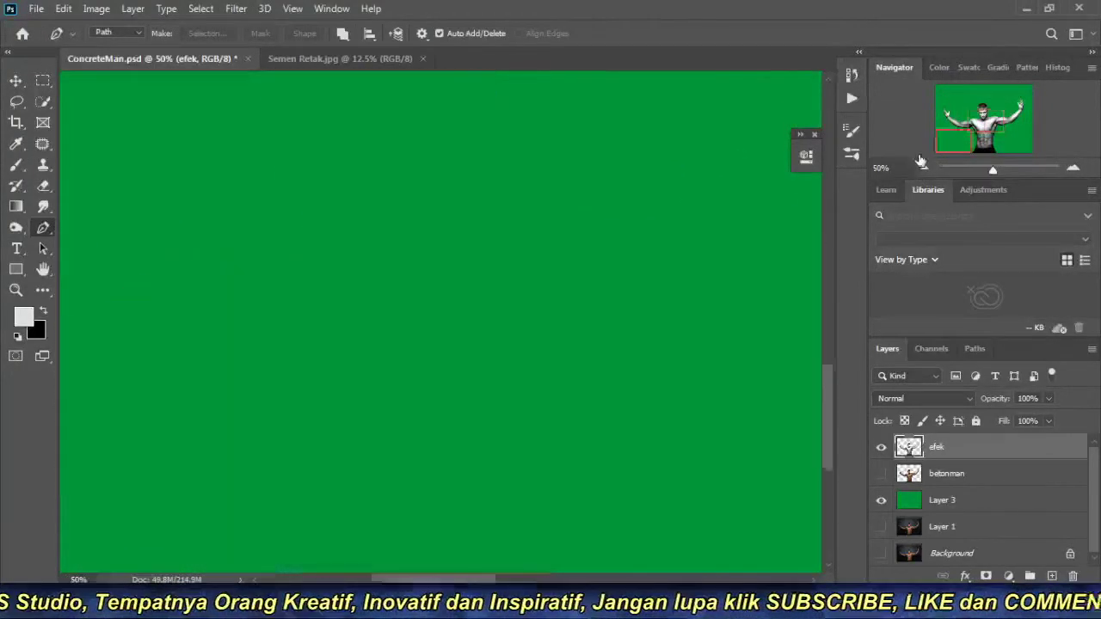
{"action": "left_click", "coordinate": [924, 168]}
{"action": "left_click_drag", "start_coordinate": [981, 129], "coordinate": [973, 129]}
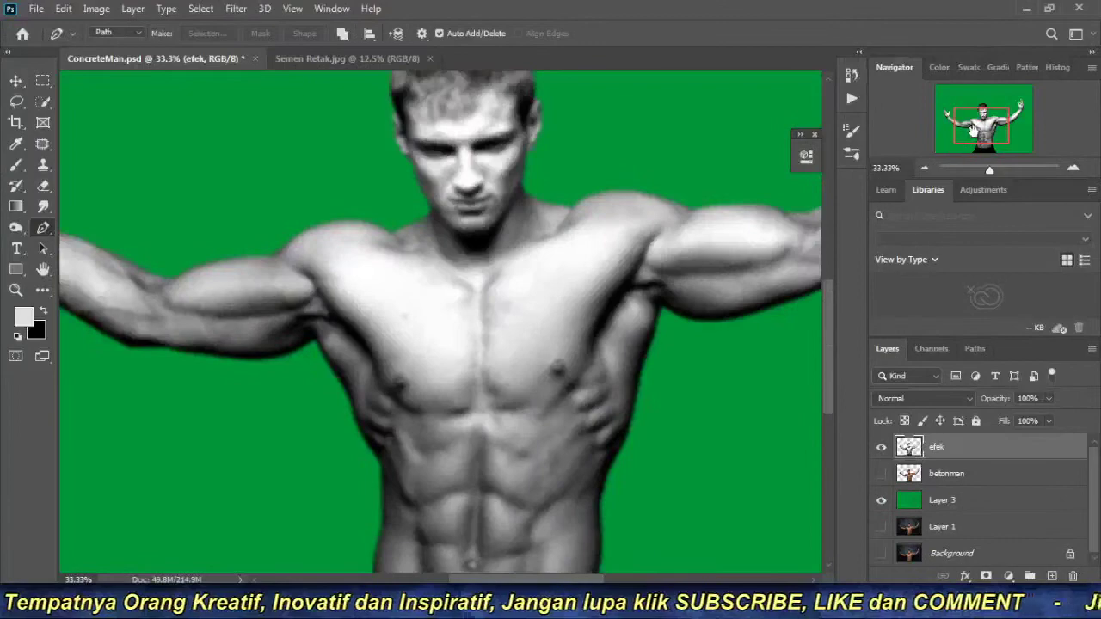
{"action": "left_click", "coordinate": [925, 169]}
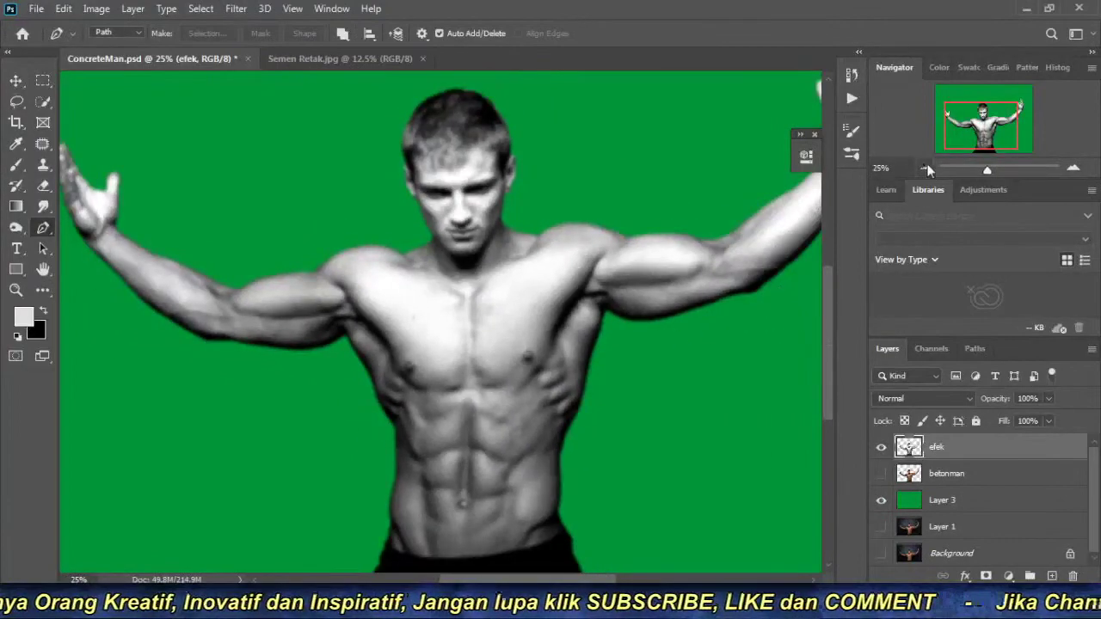
{"action": "left_click", "coordinate": [925, 169]}
{"action": "scroll", "coordinate": [503, 314], "scroll_direction": "up", "scroll_amount": 1}
{"action": "scroll", "coordinate": [502, 314], "scroll_direction": "up", "scroll_amount": 1}
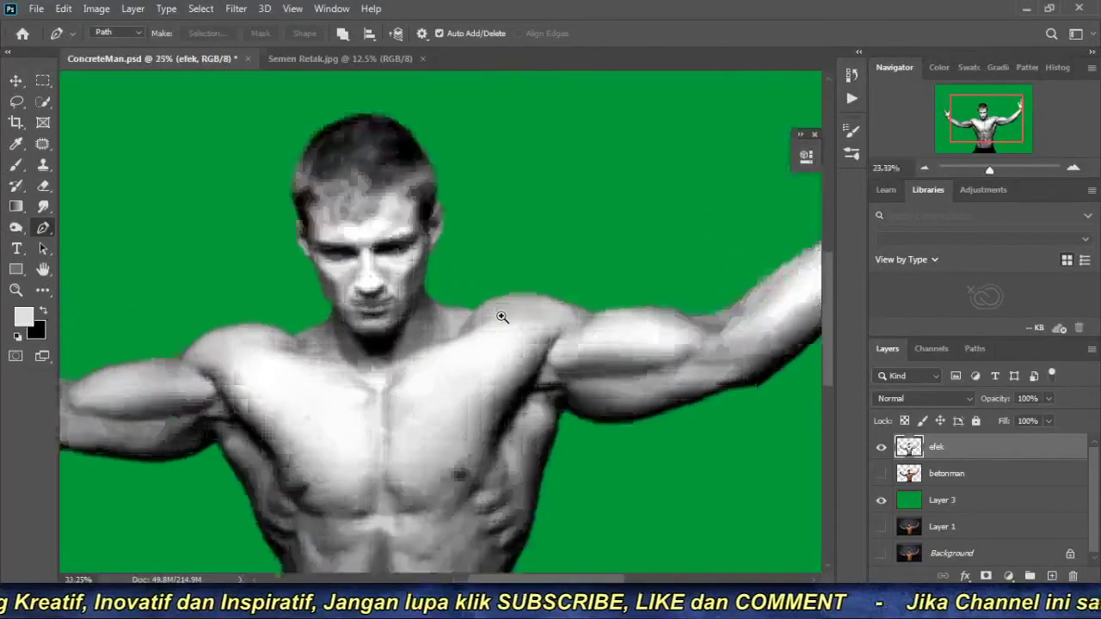
{"action": "left_click", "coordinate": [925, 169]}
{"action": "left_click", "coordinate": [925, 169]}
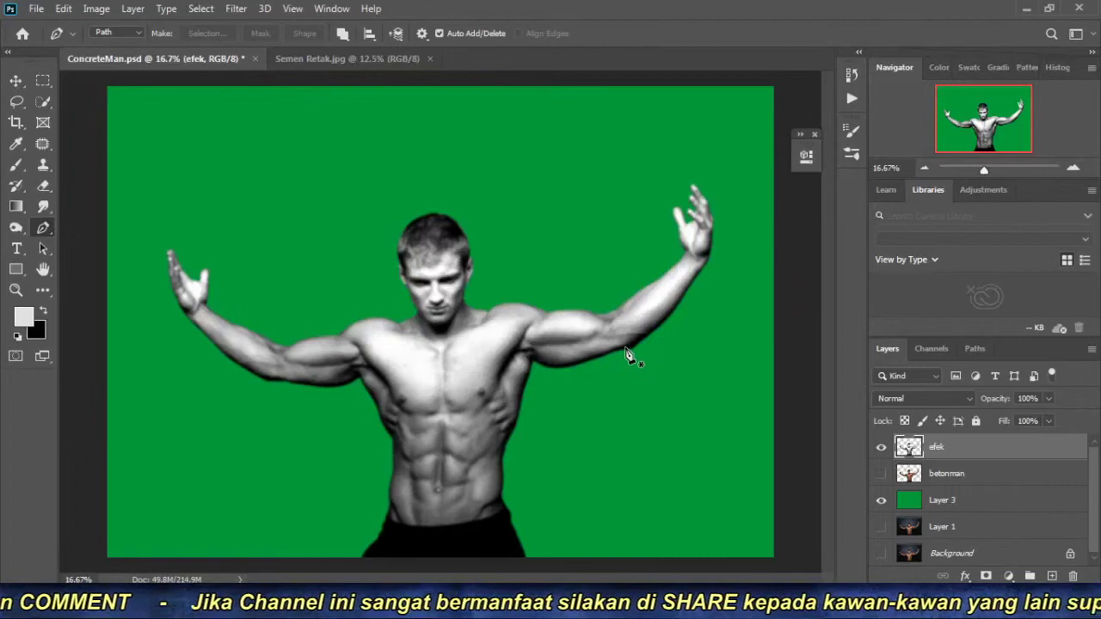
{"action": "left_click", "coordinate": [1074, 168]}
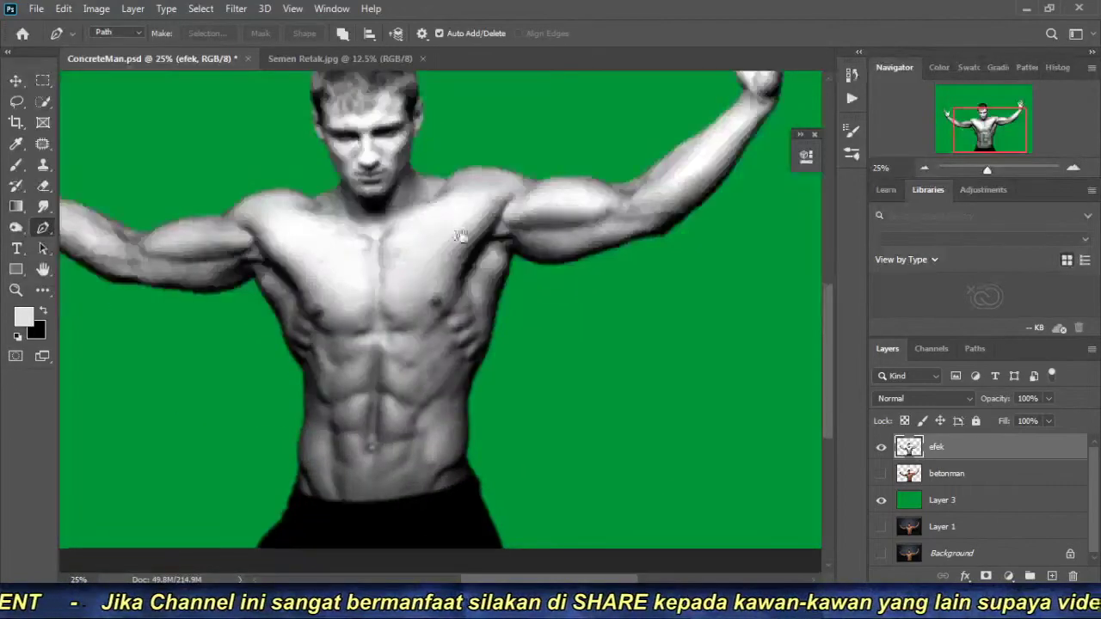
{"action": "left_click", "coordinate": [924, 169]}
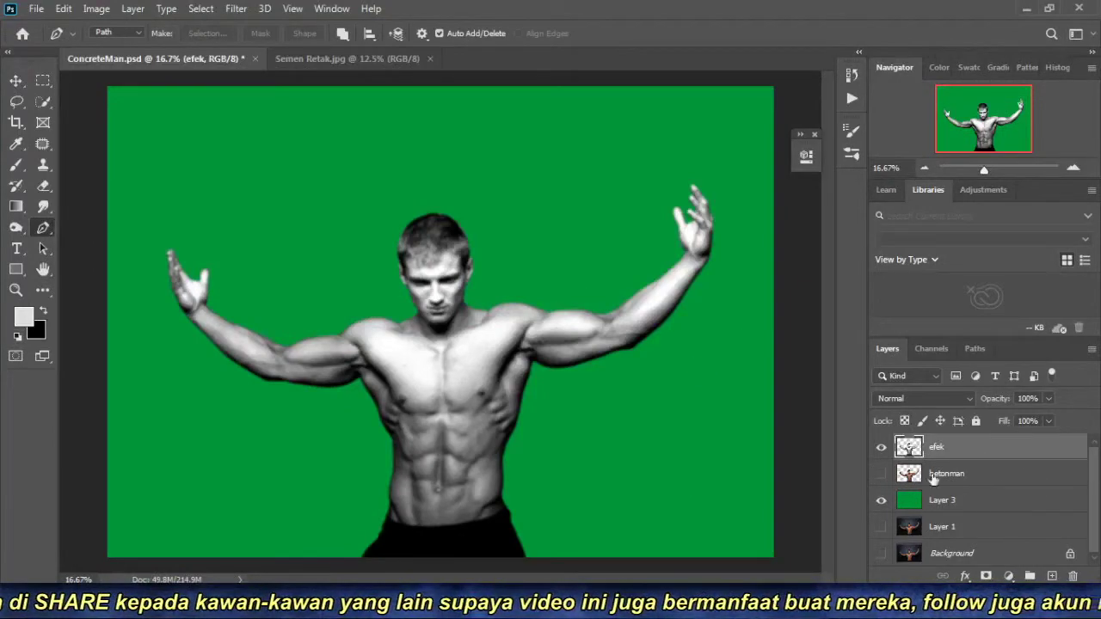
Paste the Semen Retak.jpg concrete texture into ConcreteMan.psd above efek.
{"action": "left_click", "coordinate": [334, 58]}
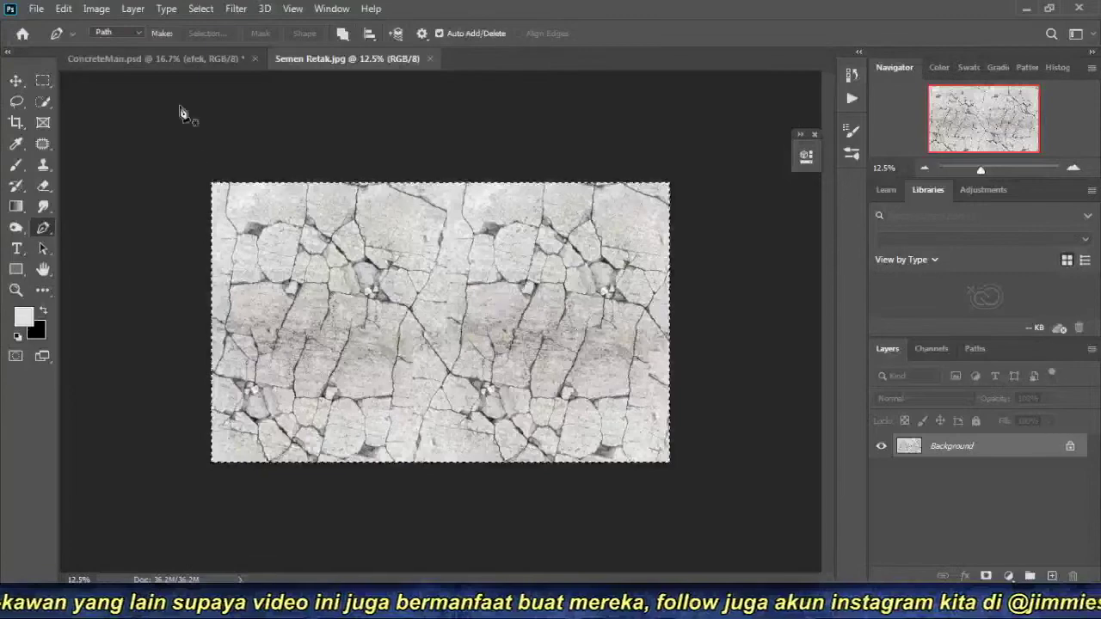
{"action": "left_click", "coordinate": [175, 61]}
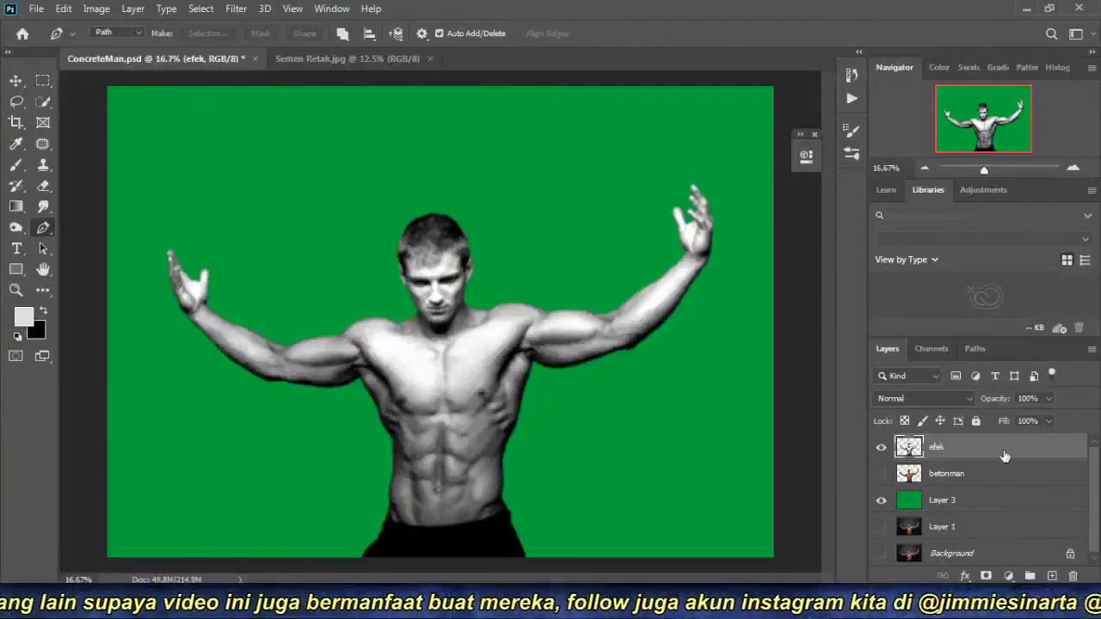
{"action": "left_click", "coordinate": [961, 474]}
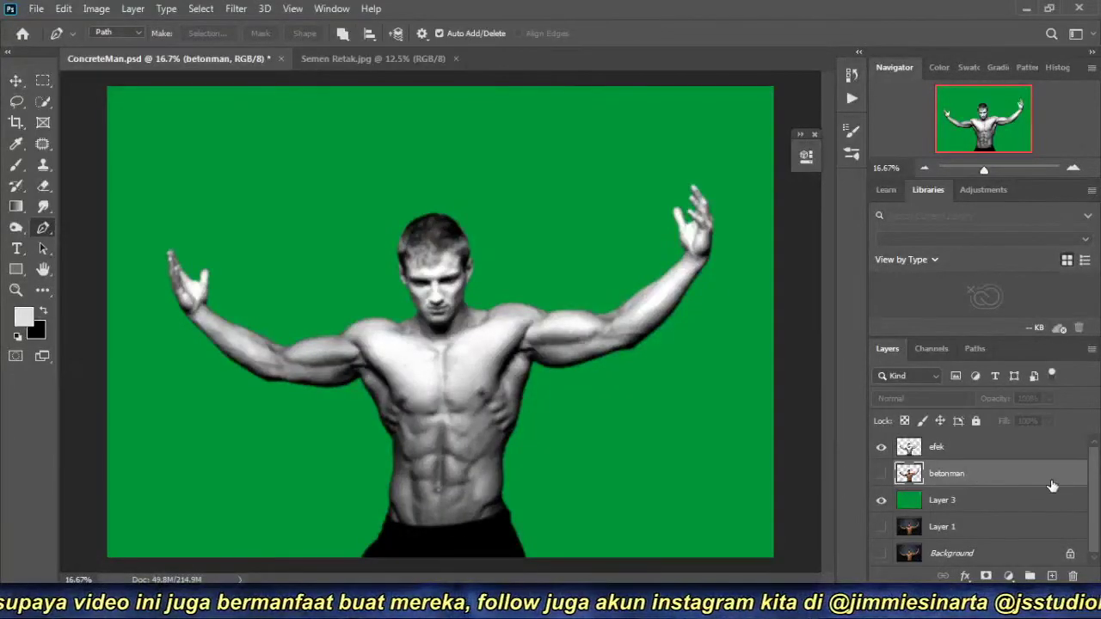
{"action": "left_click", "coordinate": [968, 448]}
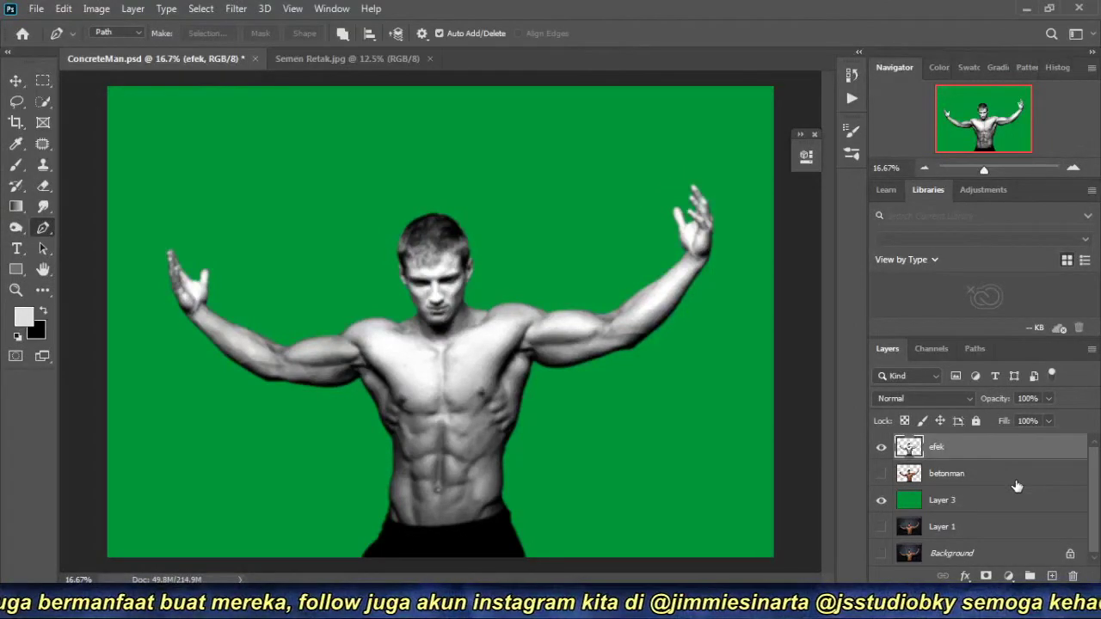
{"action": "key", "text": "ctrl+v"}
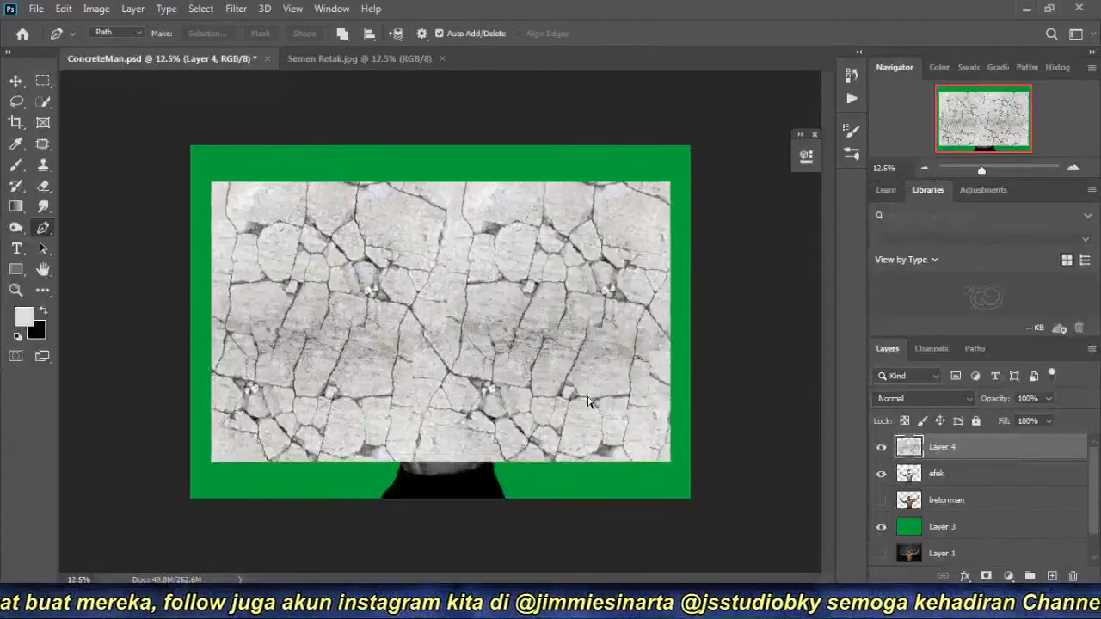
Shift the texture down and scale it about 104% to cover the canvas.
{"action": "key", "text": "ctrl+t"}
{"action": "mouse_move", "coordinate": [590, 348]}
{"action": "left_mouse_down"}
{"action": "mouse_move", "coordinate": [590, 368]}
{"action": "mouse_move", "coordinate": [588, 346]}
{"action": "left_mouse_up"}
{"action": "left_click_drag", "start_coordinate": [670, 496], "coordinate": [680, 504]}
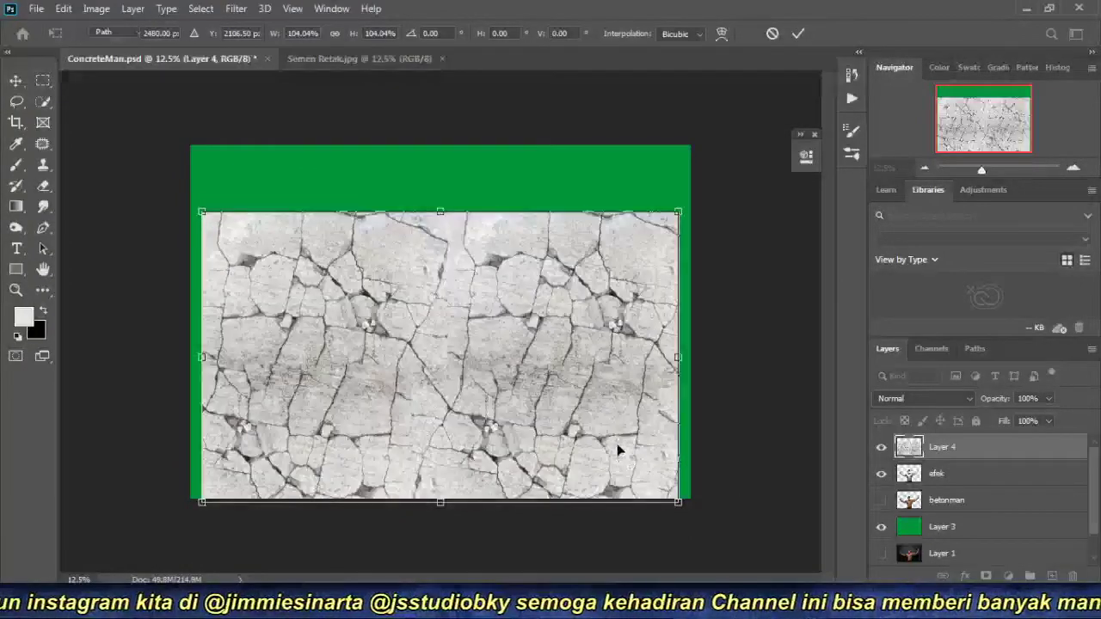
{"action": "key", "text": "Return"}
{"action": "key", "text": "p"}
{"action": "left_click", "coordinate": [1073, 167]}
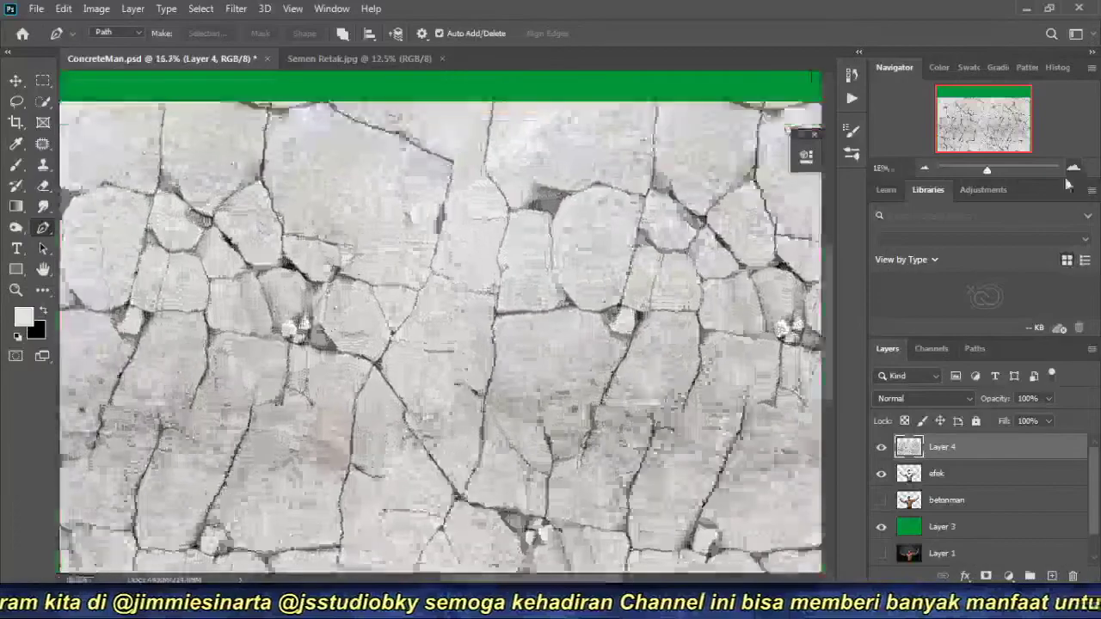
{"action": "left_click_drag", "start_coordinate": [507, 286], "coordinate": [481, 131]}
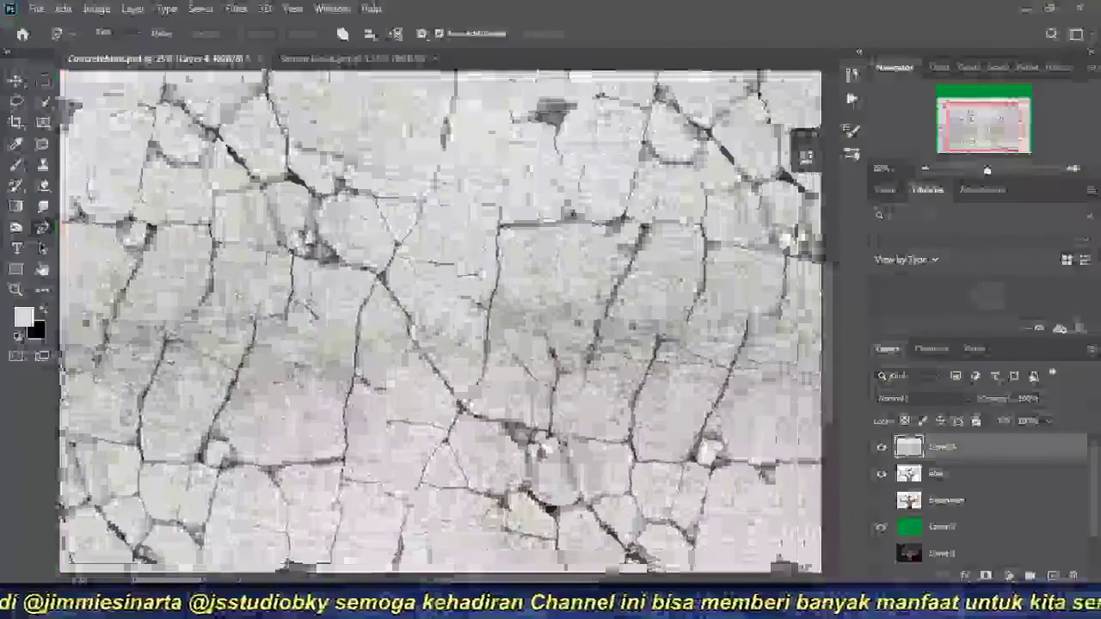
{"action": "scroll", "coordinate": [438, 319], "scroll_direction": "up", "scroll_amount": 3}
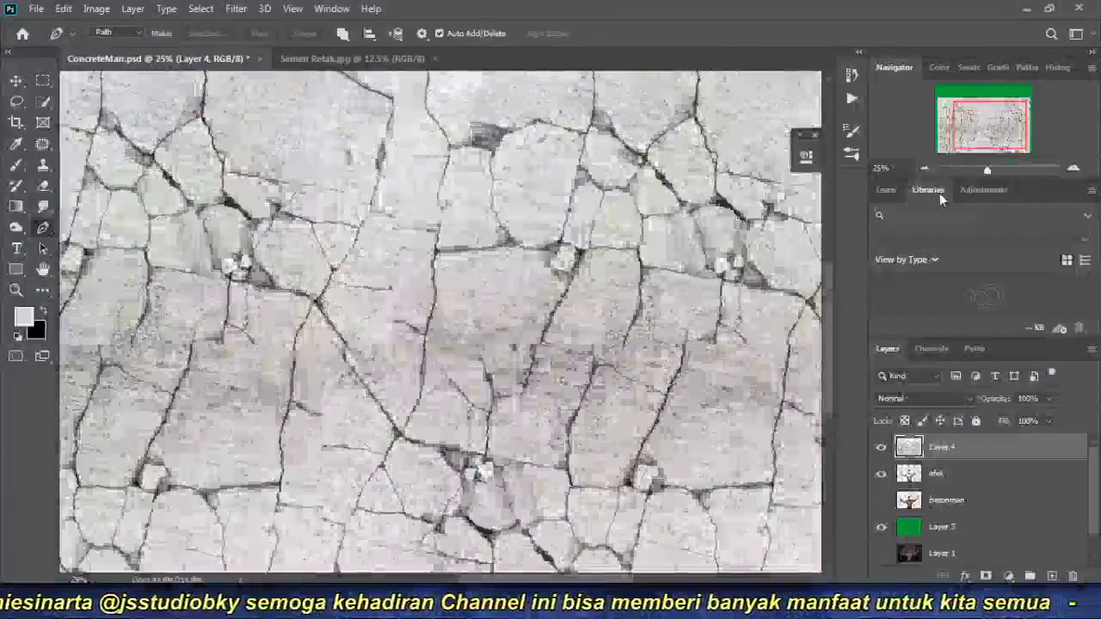
{"action": "left_click", "coordinate": [924, 170]}
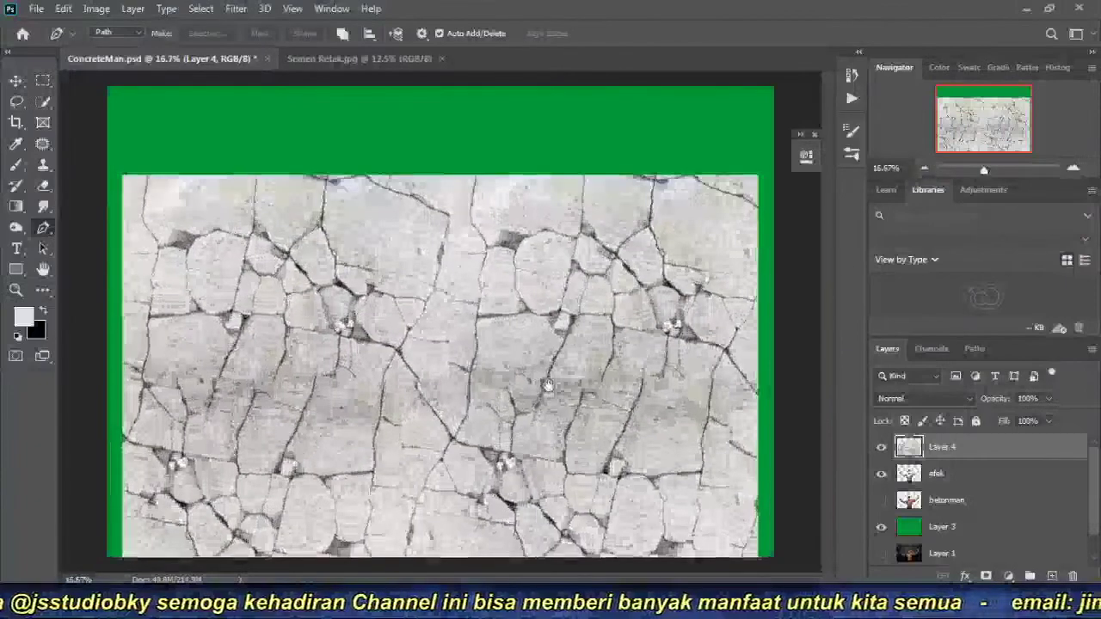
{"action": "scroll", "coordinate": [561, 330], "scroll_direction": "up", "scroll_amount": 1}
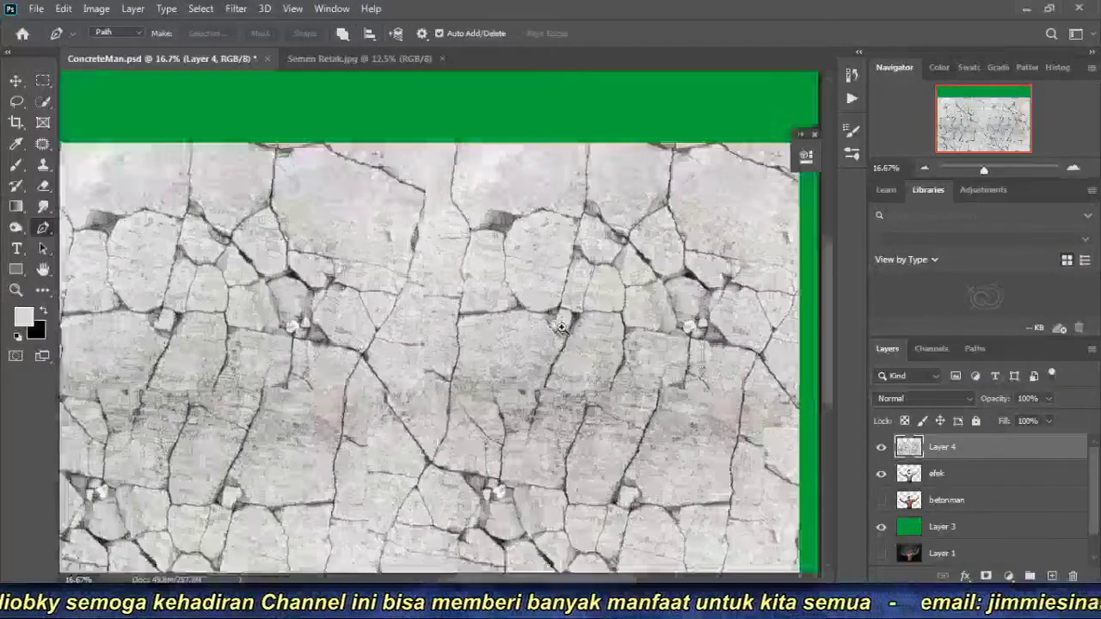
{"action": "left_click", "coordinate": [924, 168]}
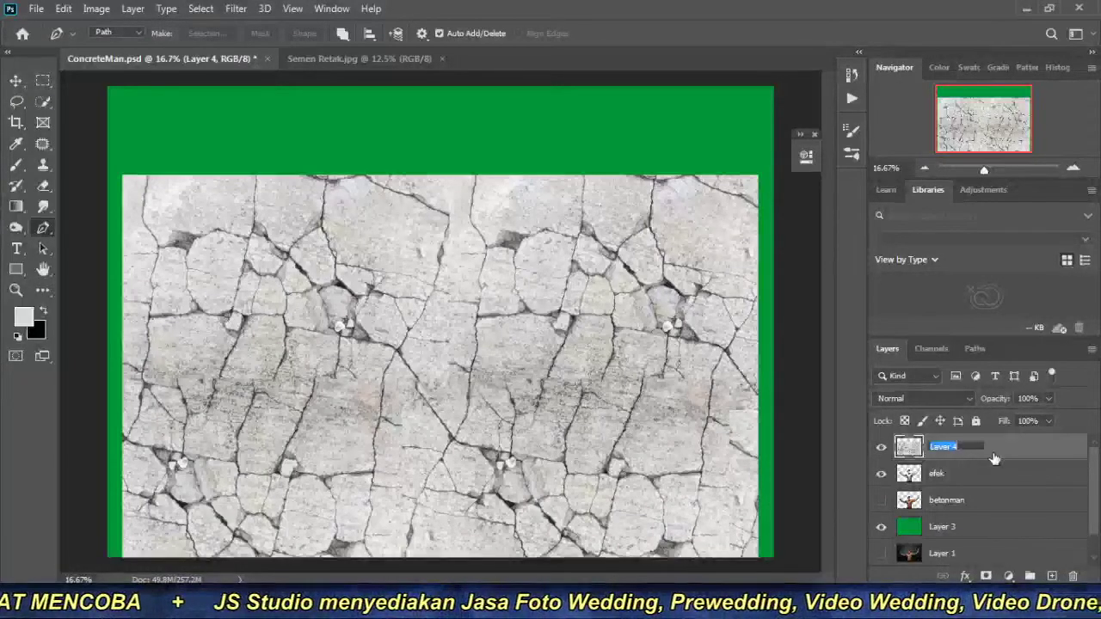
{"action": "left_click", "coordinate": [982, 451]}
Name the texture layer beton and copy the man-shaped selection to a new layer.
{"action": "type", "text": "beton"}
{"action": "key", "text": "Return"}
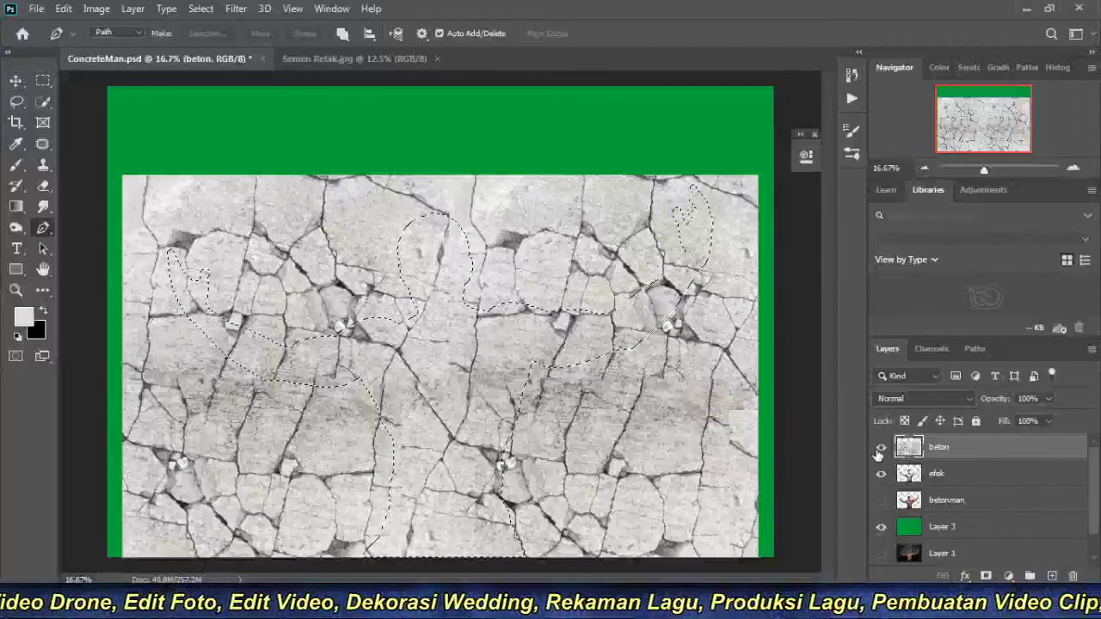
{"action": "key", "text": "ctrl+j"}
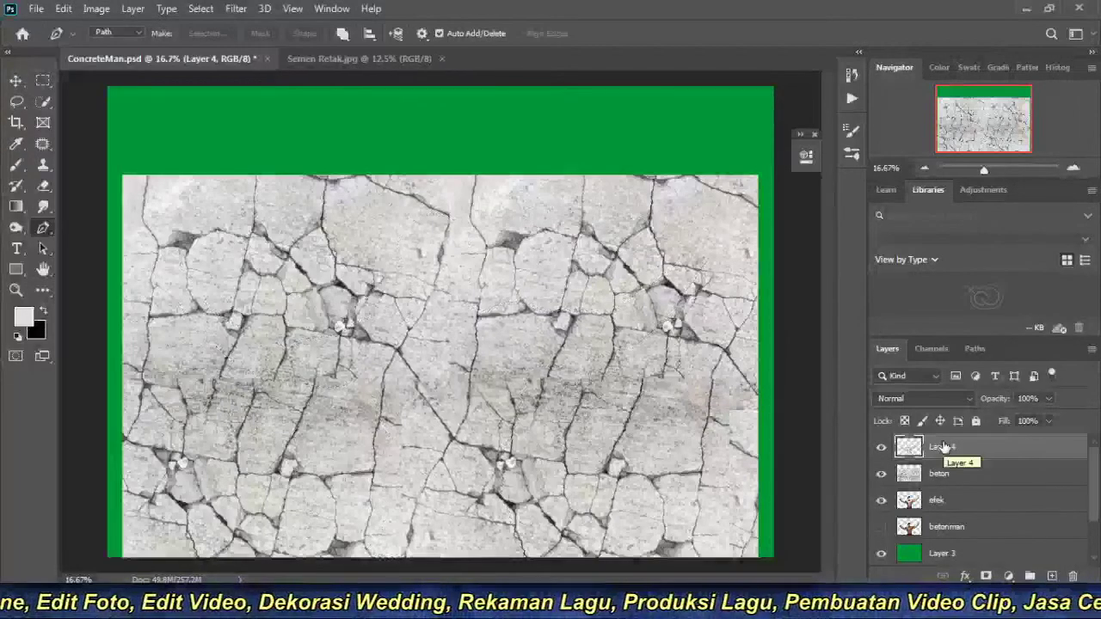
Hide the beton layer and zoom in on the concrete silhouette.
{"action": "left_click", "coordinate": [881, 474]}
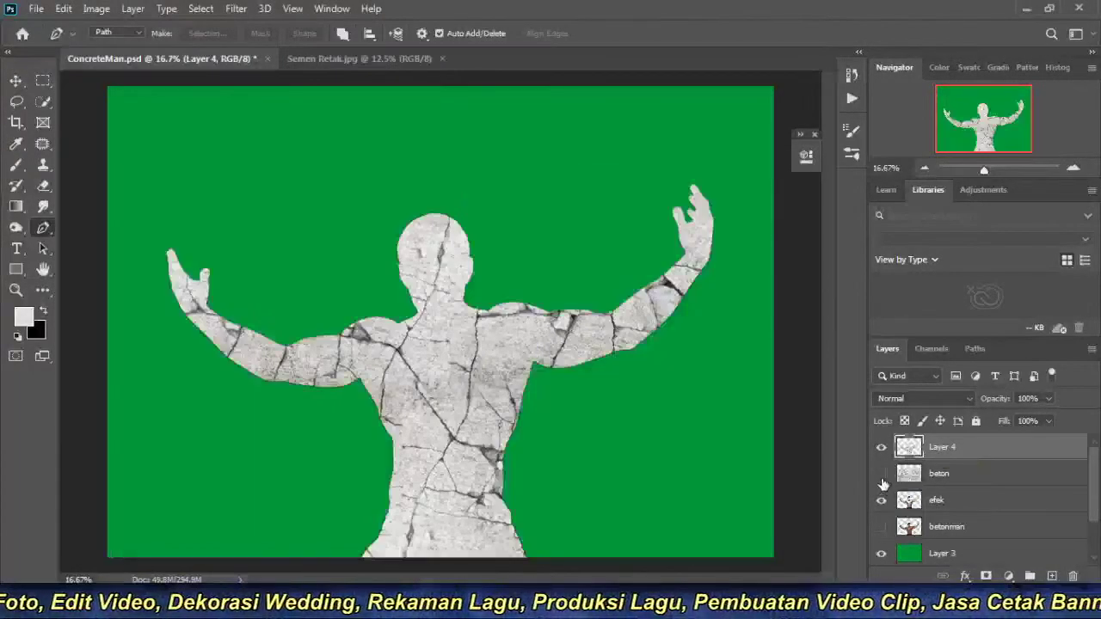
{"action": "left_click", "coordinate": [1073, 169]}
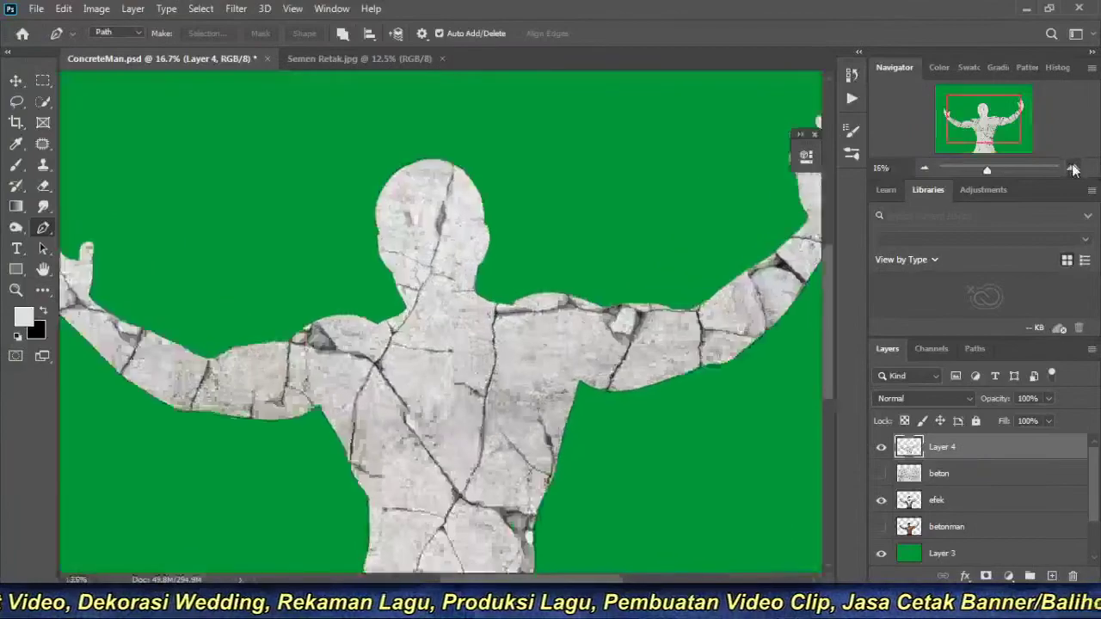
{"action": "left_click", "coordinate": [1073, 170]}
{"action": "left_click", "coordinate": [1072, 170]}
{"action": "left_click", "coordinate": [1073, 169]}
{"action": "left_click", "coordinate": [924, 169]}
{"action": "left_click", "coordinate": [923, 169]}
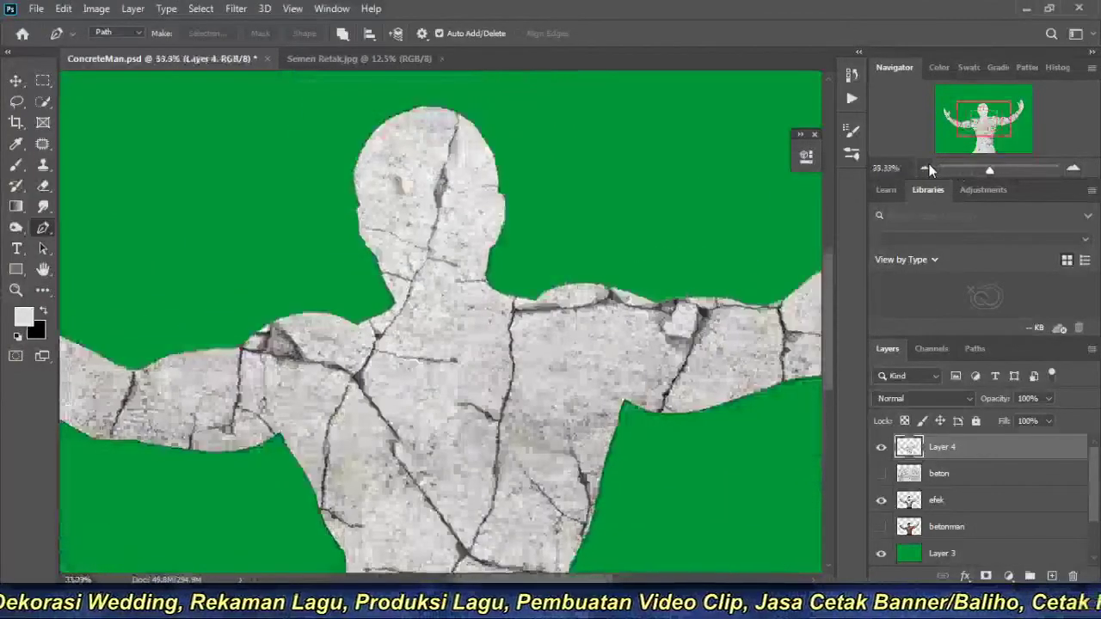
{"action": "left_click", "coordinate": [924, 169]}
{"action": "left_click", "coordinate": [924, 169]}
{"action": "left_click", "coordinate": [923, 168]}
{"action": "left_click", "coordinate": [397, 369], "text": "ctrl"}
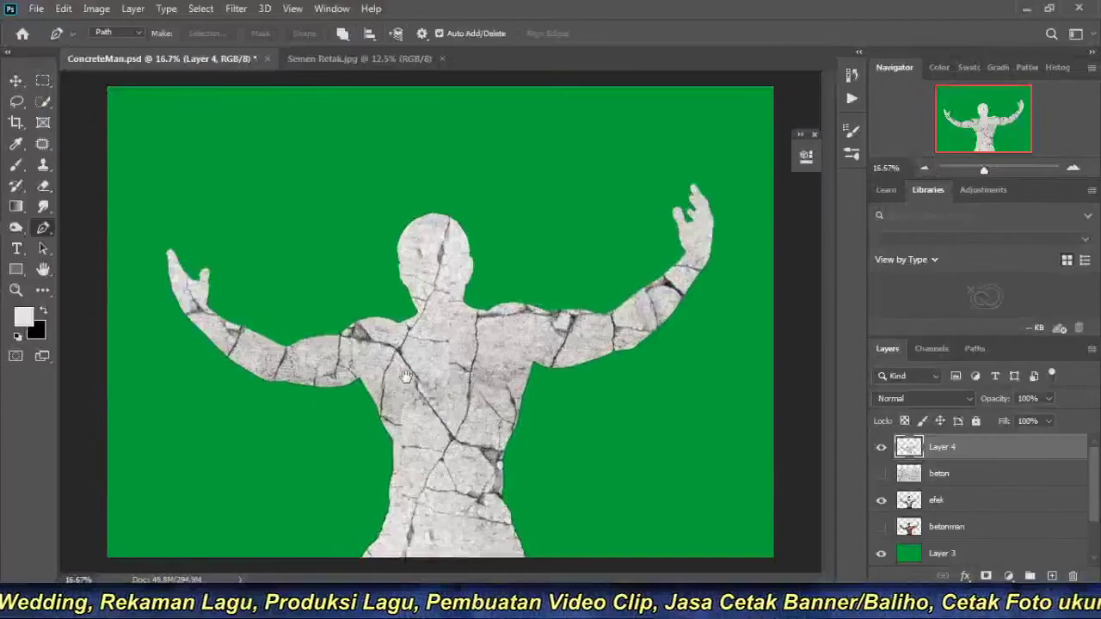
Zoom and pan over the figure's torso, shoulders, neck and right arm.
{"action": "left_click", "coordinate": [429, 348], "text": "ctrl"}
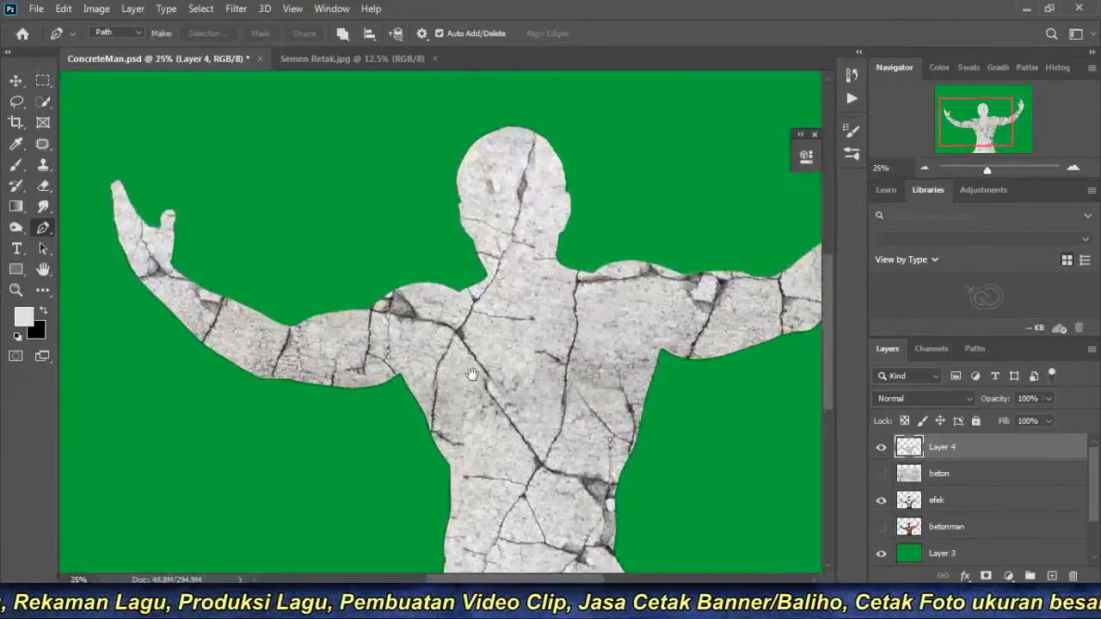
{"action": "left_click", "coordinate": [334, 371], "text": "ctrl"}
{"action": "left_click", "coordinate": [393, 290], "text": "ctrl"}
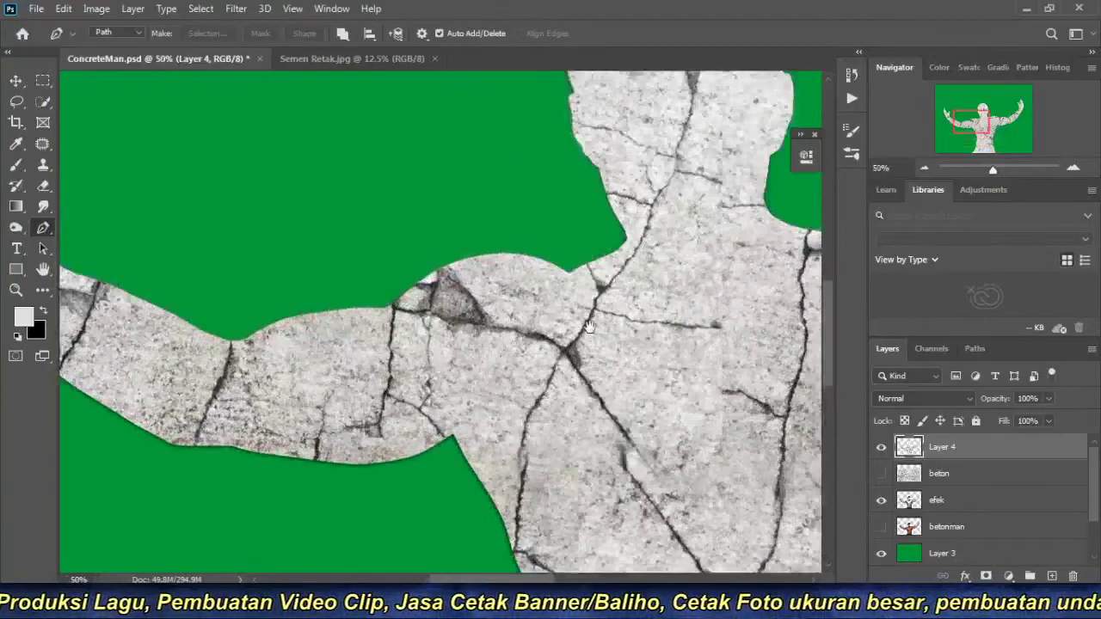
{"action": "left_click_drag", "start_coordinate": [589, 325], "coordinate": [219, 325]}
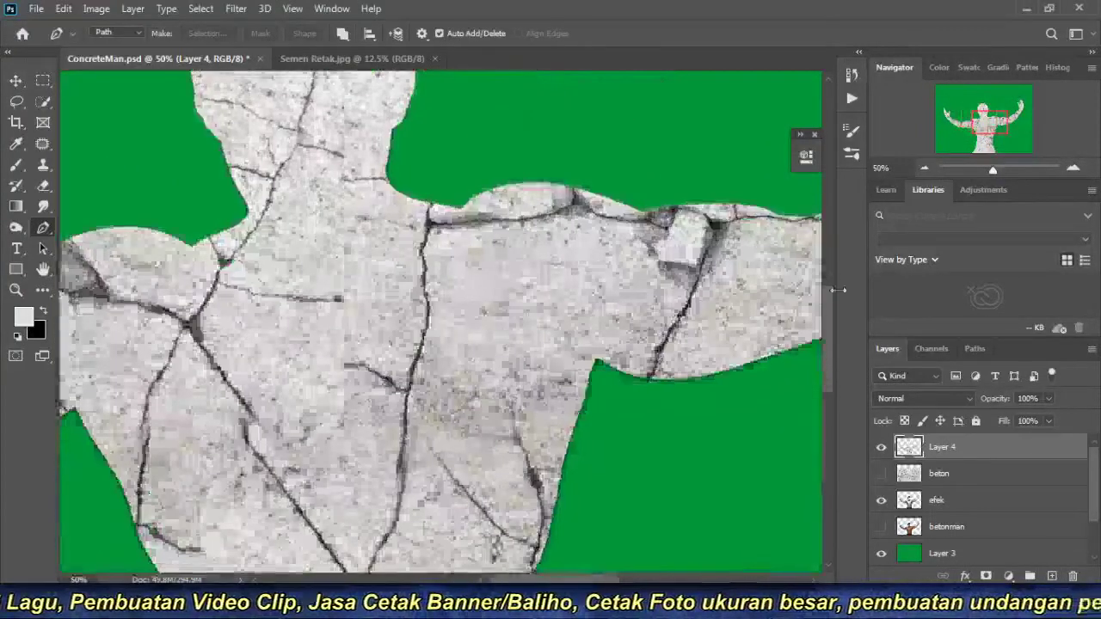
{"action": "left_click", "coordinate": [924, 168]}
{"action": "left_click", "coordinate": [924, 168]}
{"action": "mouse_move", "coordinate": [599, 290]}
{"action": "left_mouse_down"}
{"action": "mouse_move", "coordinate": [569, 393]}
{"action": "mouse_move", "coordinate": [504, 393]}
{"action": "mouse_move", "coordinate": [658, 361]}
{"action": "left_mouse_up"}
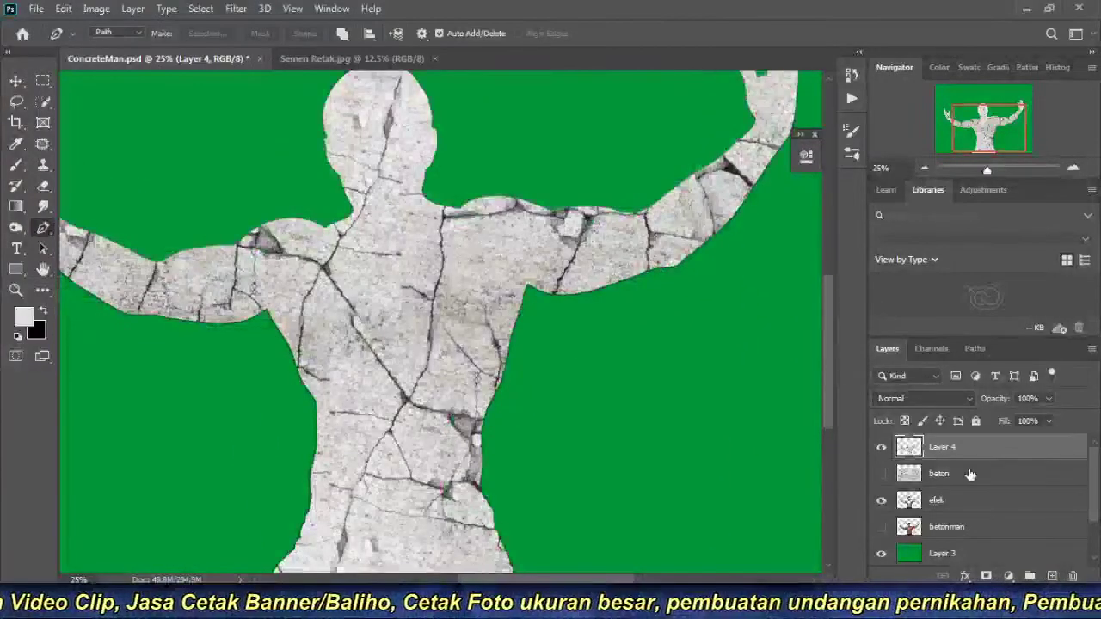
{"action": "left_click", "coordinate": [966, 503]}
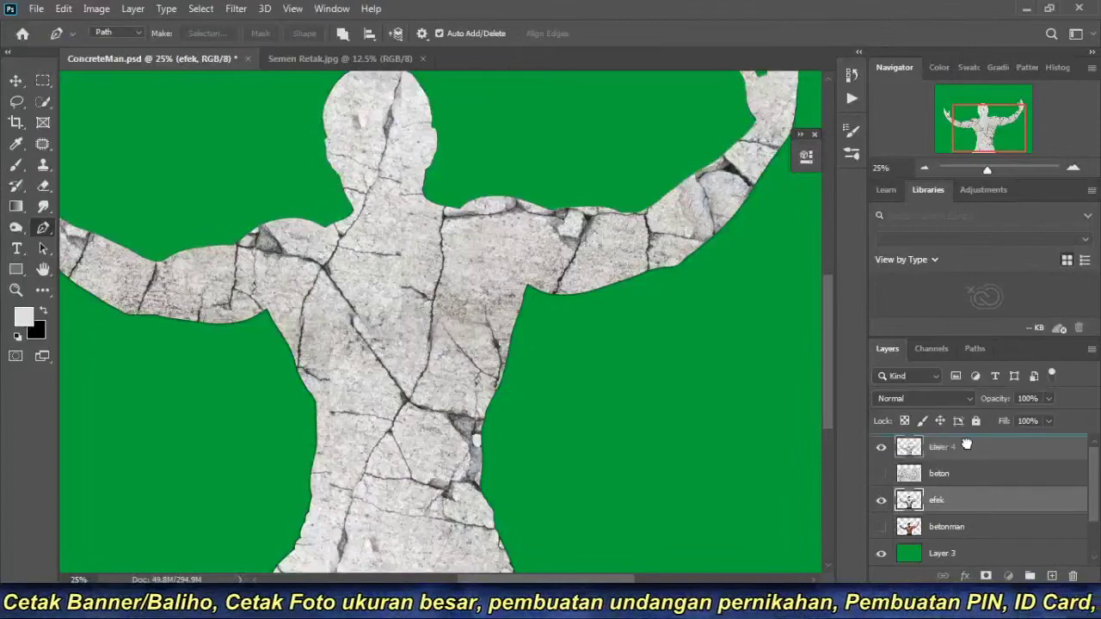
Move efek to the top and trial Soft Light blending, then undo it.
{"action": "left_click_drag", "start_coordinate": [980, 502], "coordinate": [971, 446]}
{"action": "left_click", "coordinate": [925, 168]}
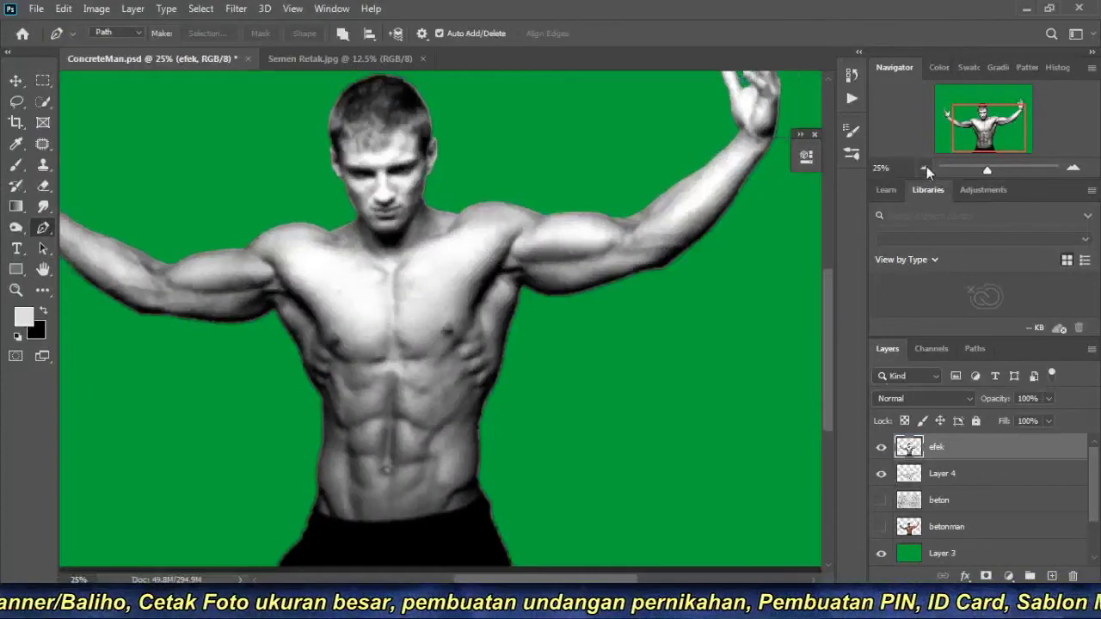
{"action": "left_click", "coordinate": [1072, 168]}
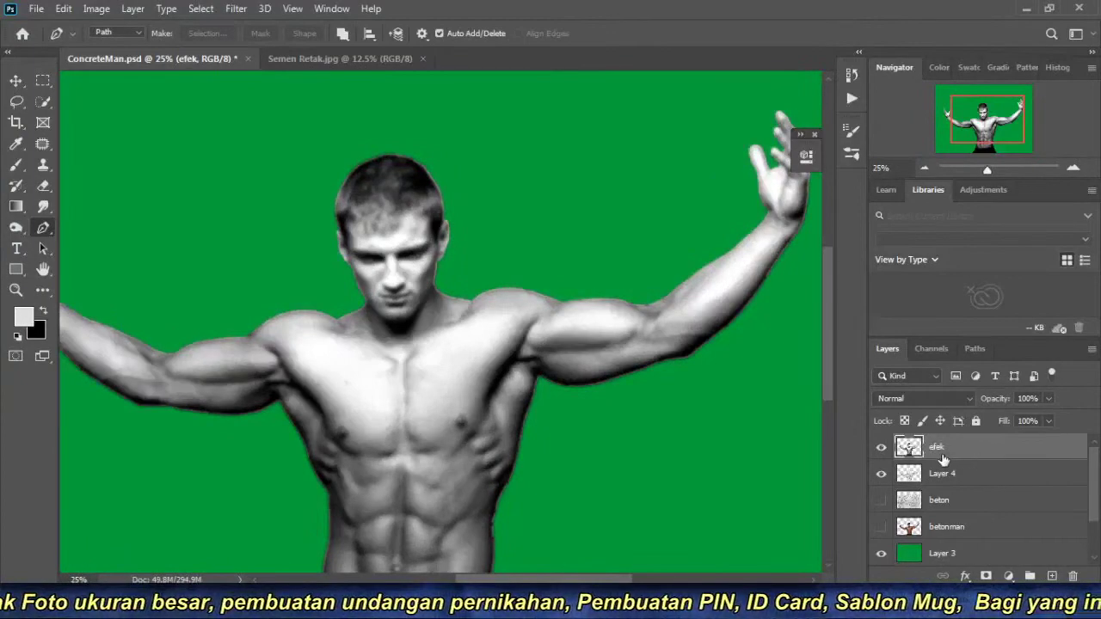
{"action": "left_click", "coordinate": [968, 399]}
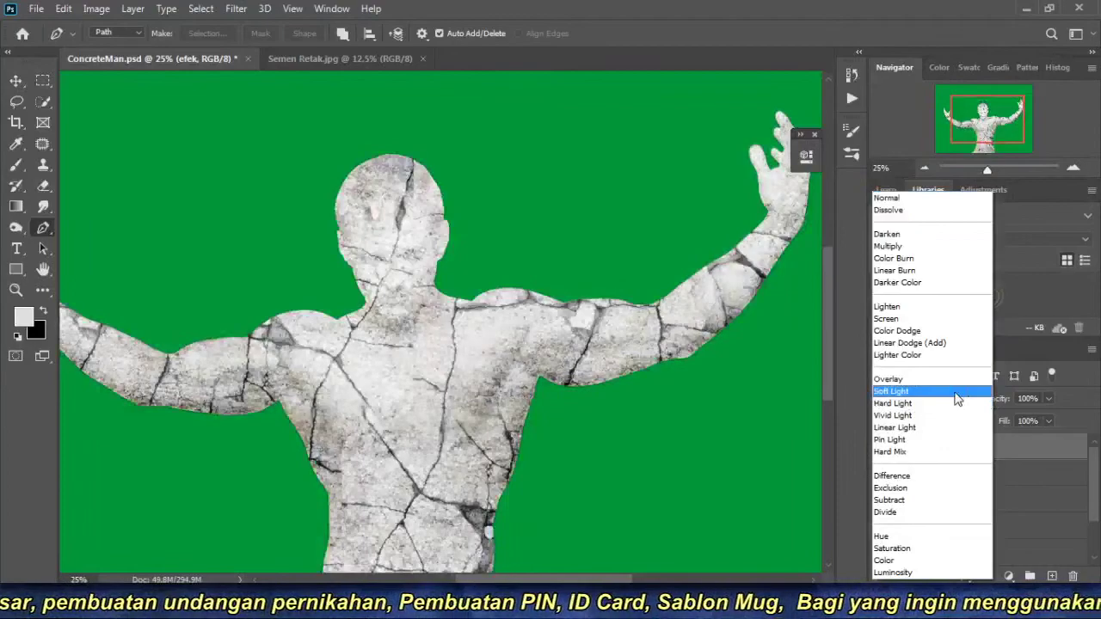
{"action": "left_click", "coordinate": [957, 399]}
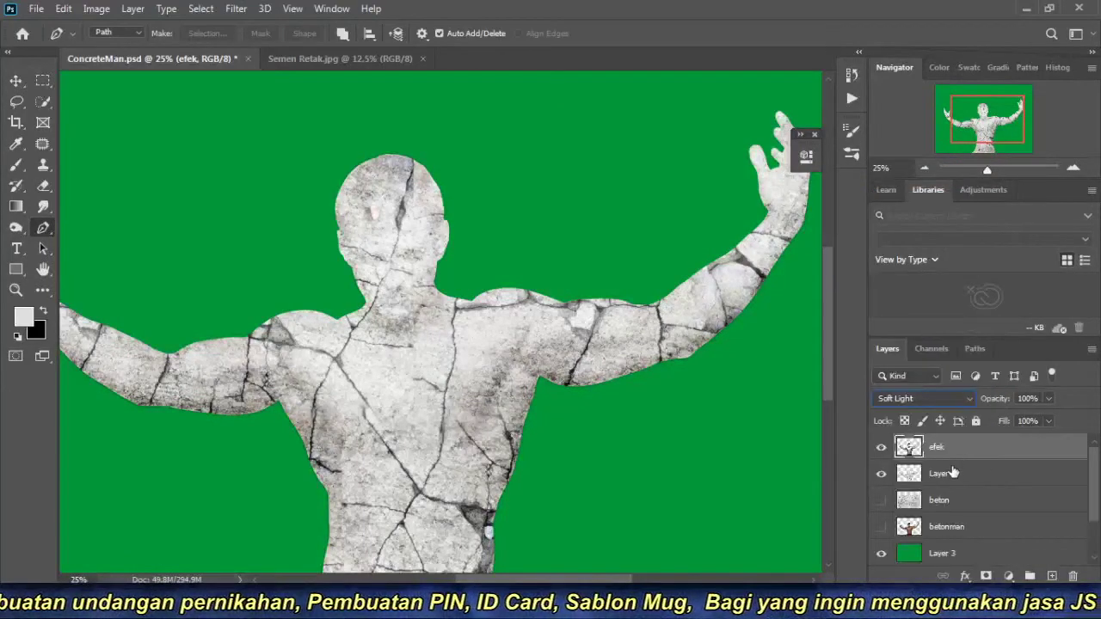
{"action": "key", "text": "ctrl+z"}
Put the texture layer back above efek and set it to Overlay.
{"action": "left_click_drag", "start_coordinate": [971, 481], "coordinate": [965, 441]}
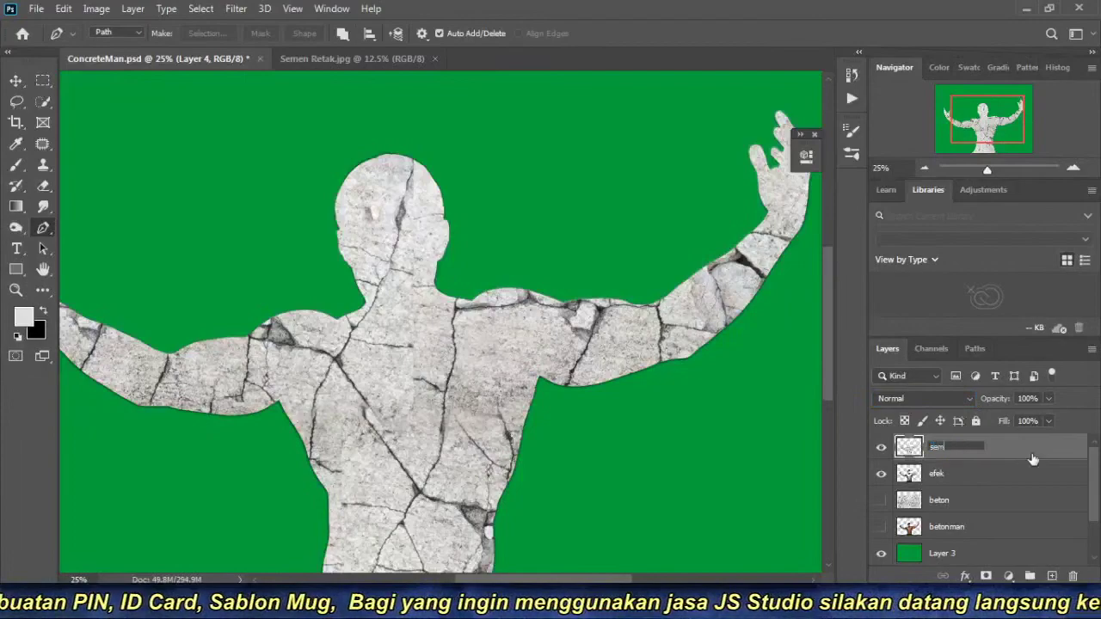
{"action": "left_click", "coordinate": [946, 398]}
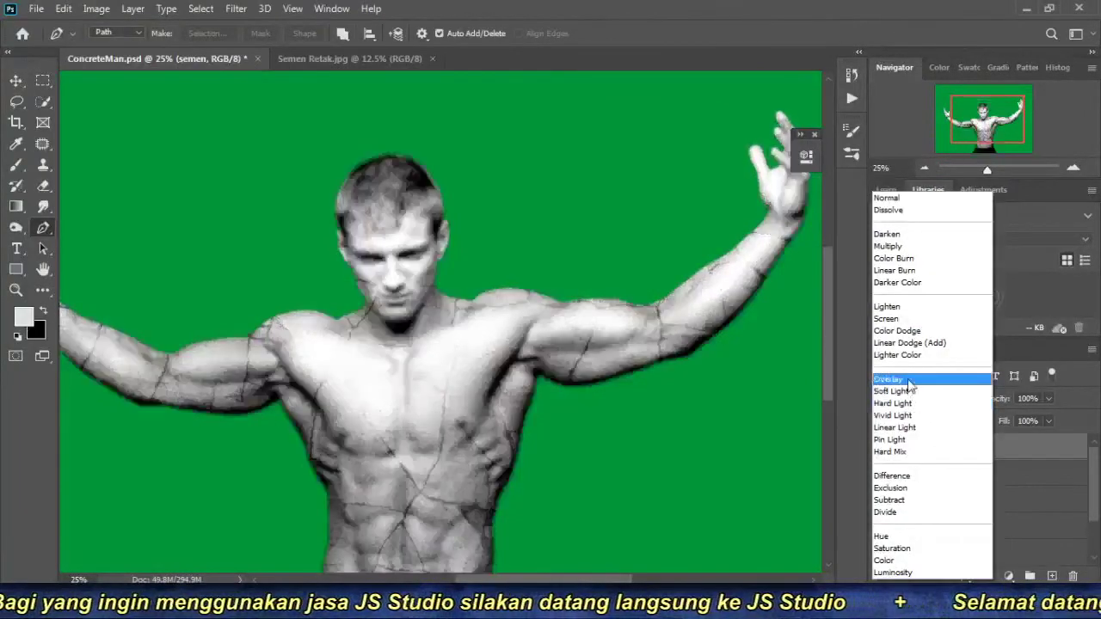
{"action": "left_click", "coordinate": [908, 379]}
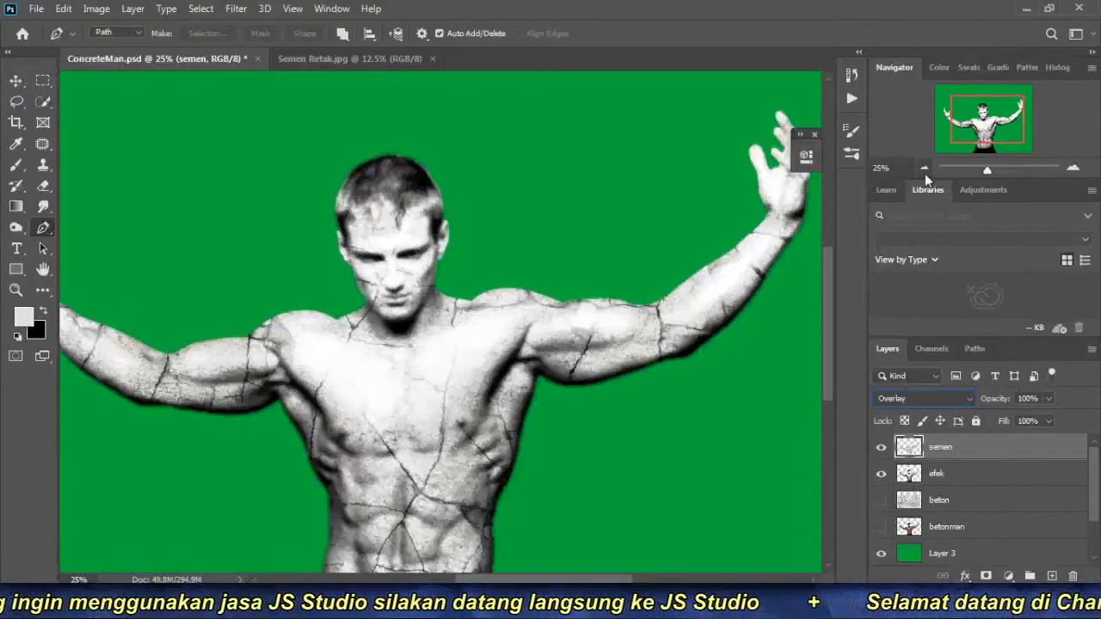
{"action": "left_click", "coordinate": [923, 167]}
{"action": "left_click", "coordinate": [923, 168]}
{"action": "scroll", "coordinate": [450, 420], "scroll_direction": "up", "scroll_amount": 3}
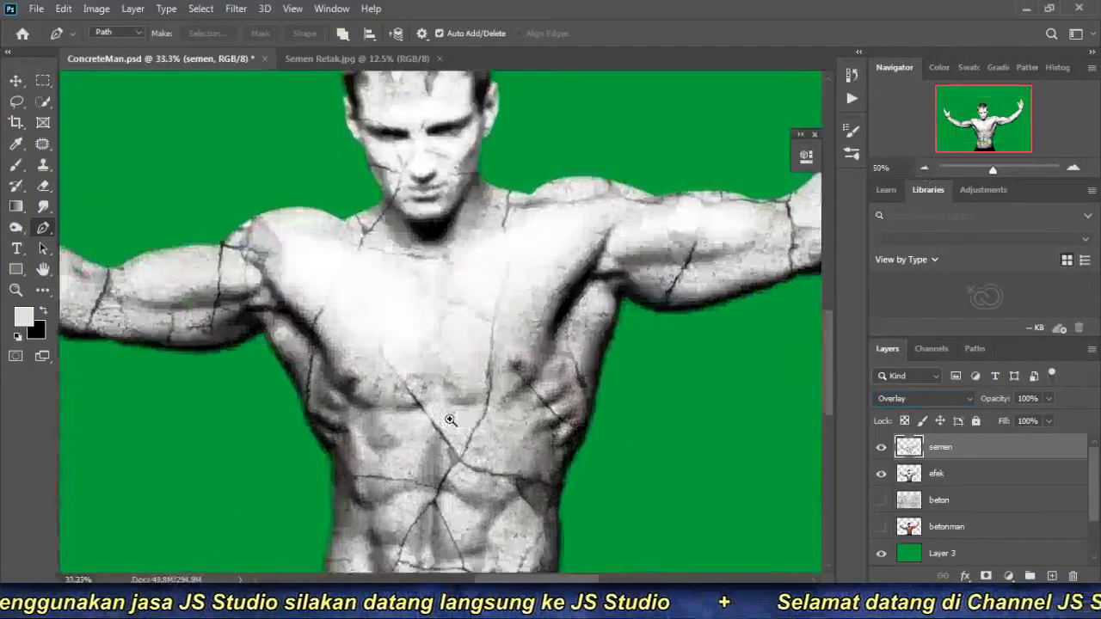
{"action": "scroll", "coordinate": [450, 420], "scroll_direction": "up", "scroll_amount": 1}
{"action": "mouse_move", "coordinate": [568, 427]}
{"action": "left_mouse_down"}
{"action": "mouse_move", "coordinate": [418, 396]}
{"action": "mouse_move", "coordinate": [653, 295]}
{"action": "mouse_move", "coordinate": [457, 437]}
{"action": "left_mouse_up"}
{"action": "left_click_drag", "start_coordinate": [654, 241], "coordinate": [474, 390]}
{"action": "mouse_move", "coordinate": [774, 103]}
{"action": "left_mouse_down"}
{"action": "mouse_move", "coordinate": [575, 249]}
{"action": "mouse_move", "coordinate": [771, 150]}
{"action": "left_mouse_up"}
{"action": "left_click_drag", "start_coordinate": [258, 172], "coordinate": [639, 271]}
{"action": "left_click_drag", "start_coordinate": [393, 355], "coordinate": [549, 368]}
{"action": "mouse_move", "coordinate": [220, 392]}
{"action": "left_mouse_down"}
{"action": "mouse_move", "coordinate": [462, 422]}
{"action": "mouse_move", "coordinate": [327, 386]}
{"action": "left_mouse_up"}
{"action": "mouse_move", "coordinate": [580, 398]}
{"action": "left_mouse_down"}
{"action": "mouse_move", "coordinate": [457, 381]}
{"action": "mouse_move", "coordinate": [460, 343]}
{"action": "left_mouse_up"}
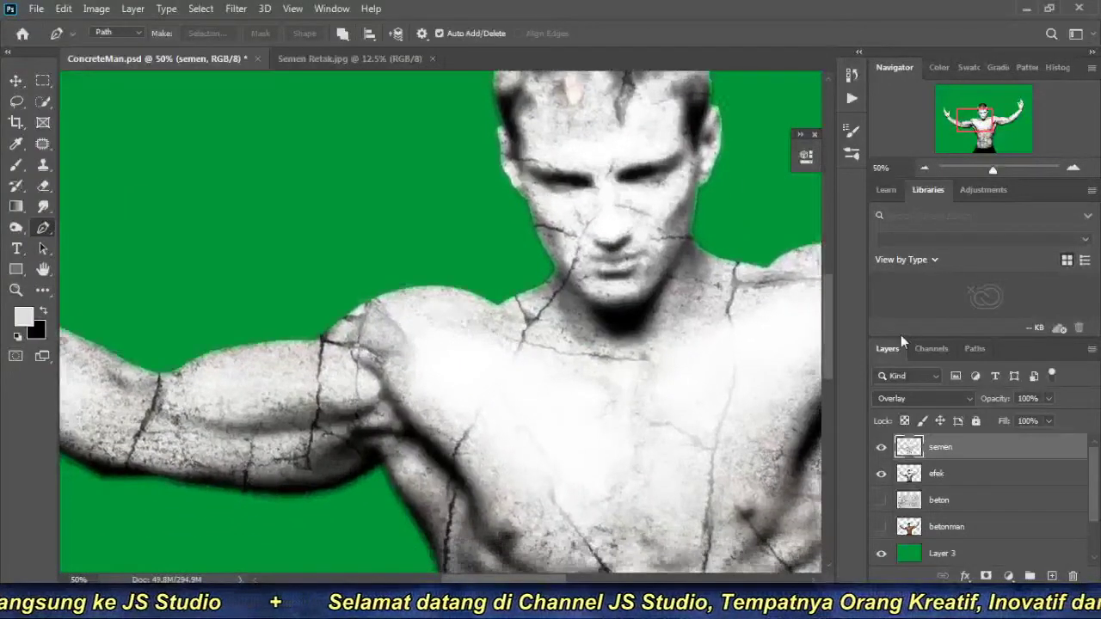
{"action": "left_click", "coordinate": [924, 167]}
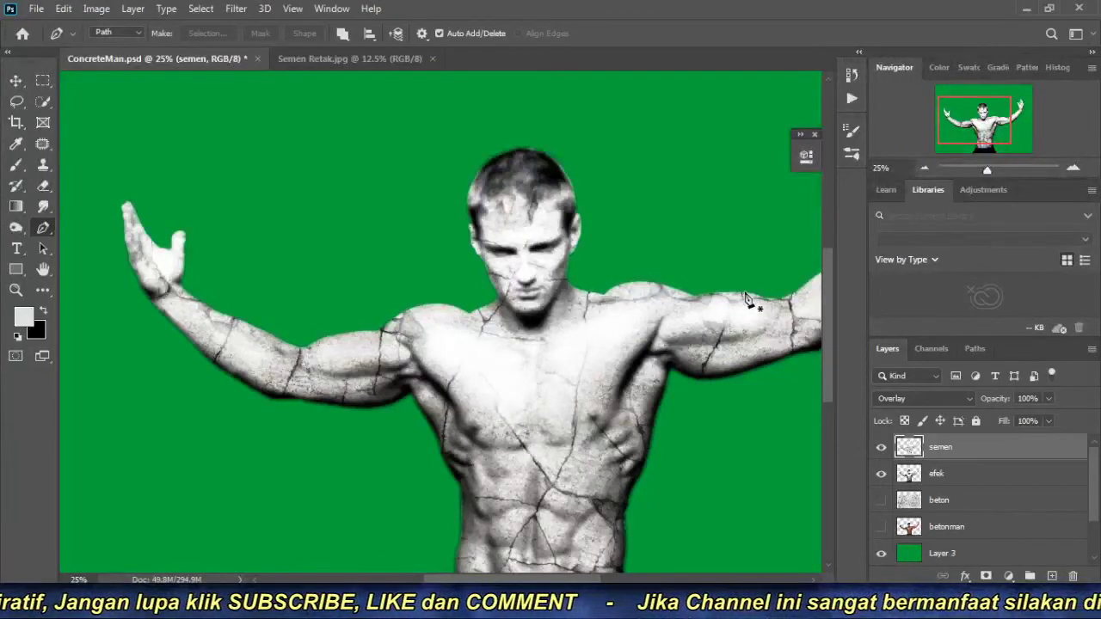
{"action": "mouse_move", "coordinate": [977, 121]}
{"action": "left_mouse_down"}
{"action": "mouse_move", "coordinate": [1006, 117]}
{"action": "mouse_move", "coordinate": [989, 120]}
{"action": "left_mouse_up"}
{"action": "mouse_move", "coordinate": [987, 168]}
{"action": "left_mouse_down"}
{"action": "mouse_move", "coordinate": [1058, 168]}
{"action": "mouse_move", "coordinate": [996, 169]}
{"action": "left_mouse_up"}
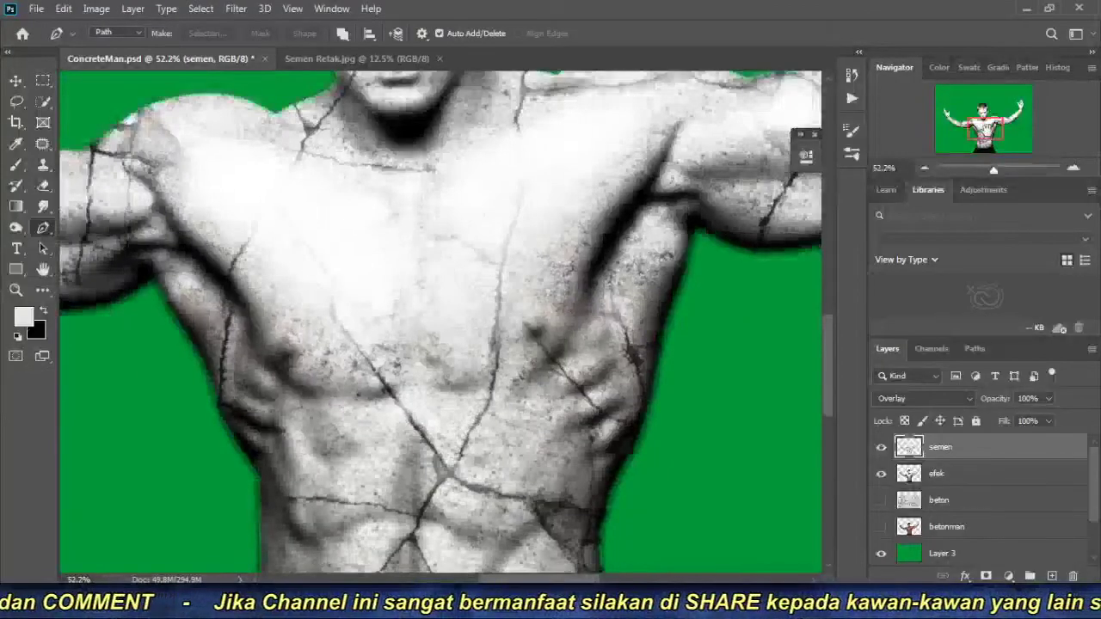
{"action": "mouse_move", "coordinate": [985, 129]}
{"action": "left_mouse_down"}
{"action": "mouse_move", "coordinate": [1014, 108]}
{"action": "mouse_move", "coordinate": [983, 118]}
{"action": "left_mouse_up"}
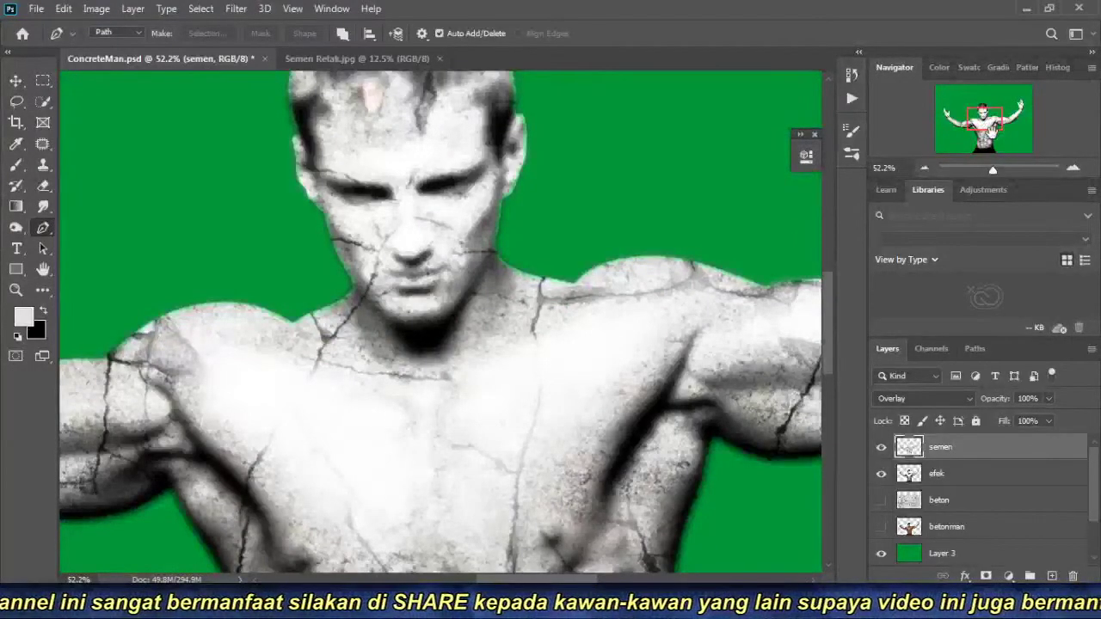
{"action": "left_click", "coordinate": [925, 168]}
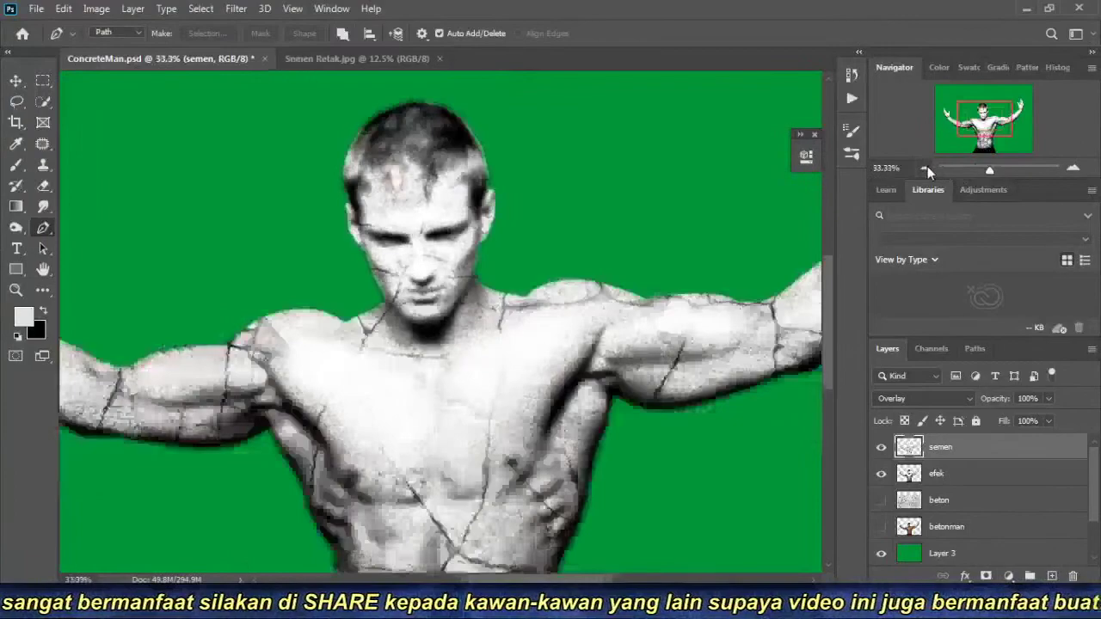
Zoom and pan around the chest, left arm and whole cracked figure.
{"action": "left_click", "coordinate": [927, 167]}
{"action": "left_click", "coordinate": [927, 168]}
{"action": "left_click", "coordinate": [926, 168]}
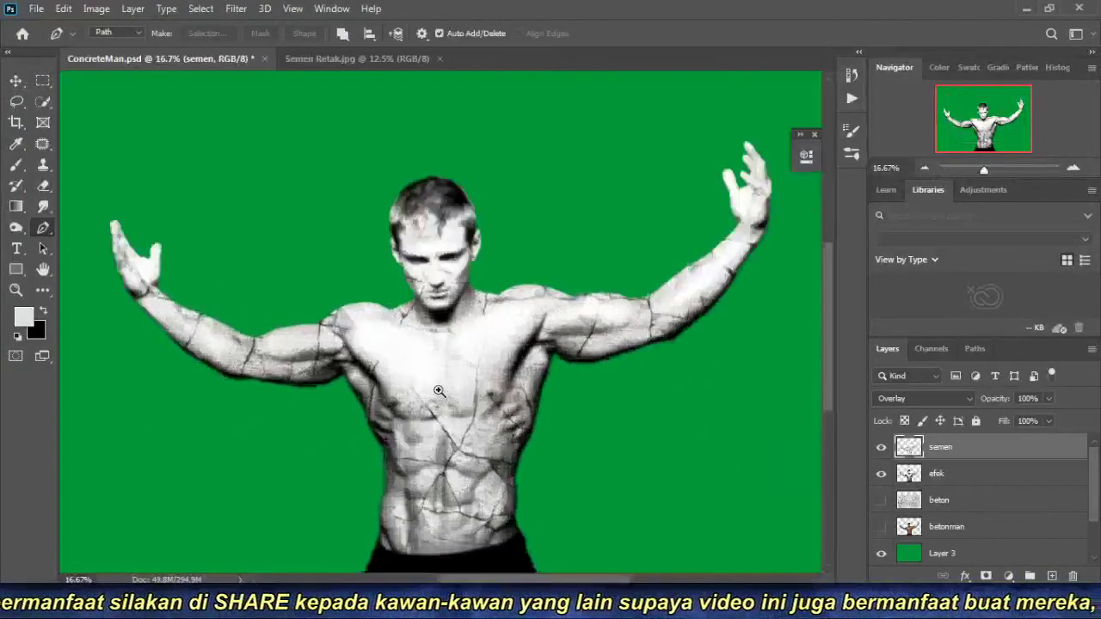
{"action": "scroll", "coordinate": [519, 455], "scroll_direction": "up", "scroll_amount": 2, "text": "alt"}
{"action": "left_click_drag", "start_coordinate": [519, 458], "coordinate": [533, 385]}
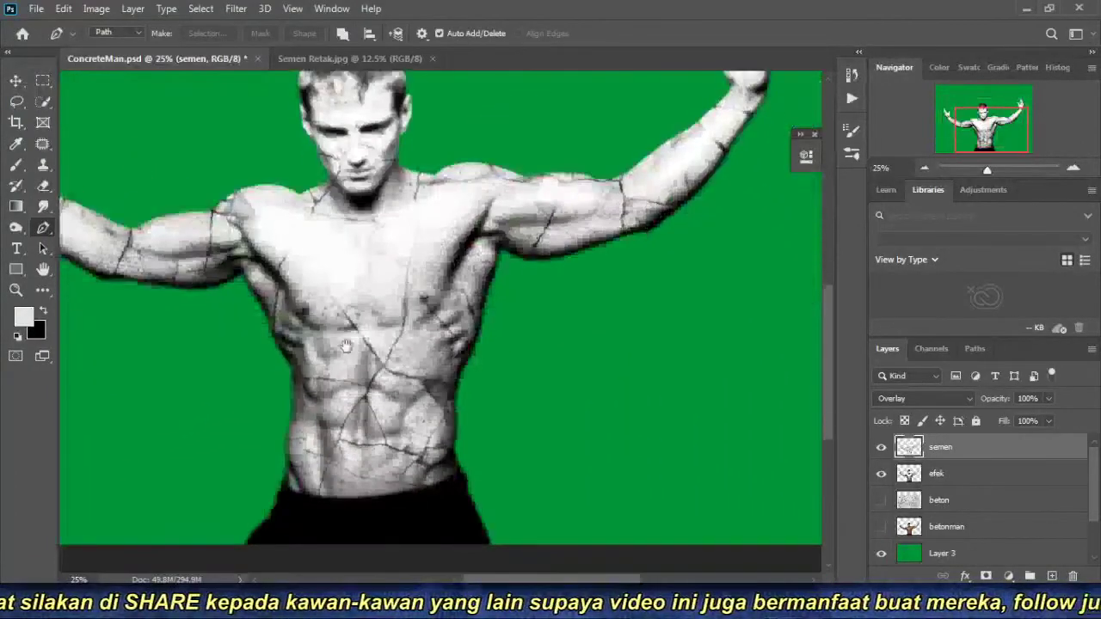
{"action": "left_click", "coordinate": [927, 168]}
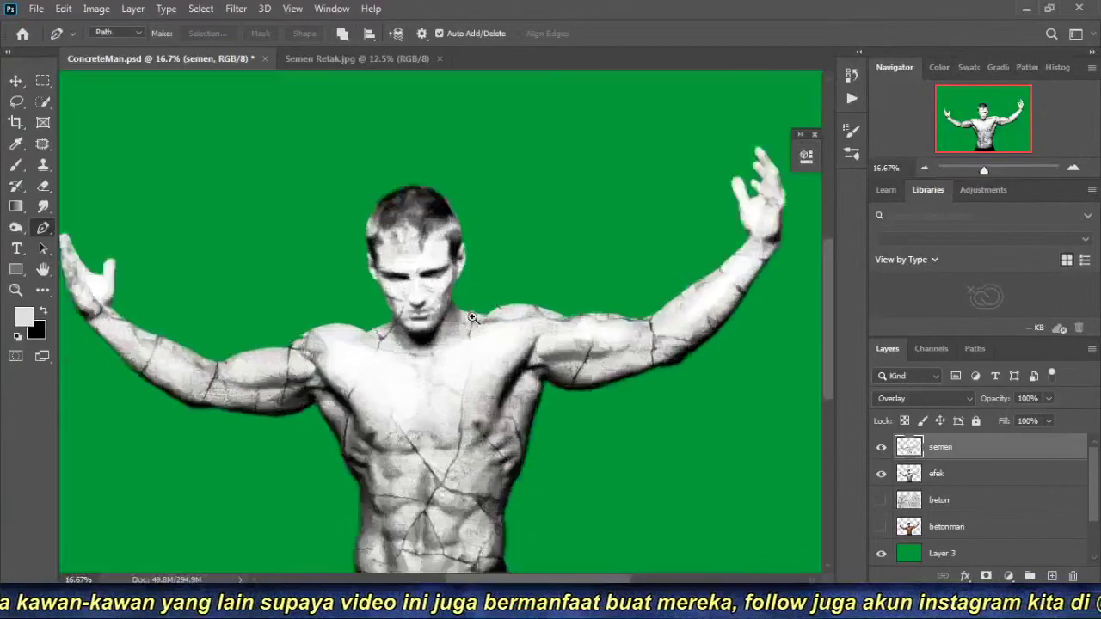
{"action": "scroll", "coordinate": [419, 426], "scroll_direction": "up", "scroll_amount": 5}
{"action": "left_click_drag", "start_coordinate": [419, 426], "coordinate": [571, 404]}
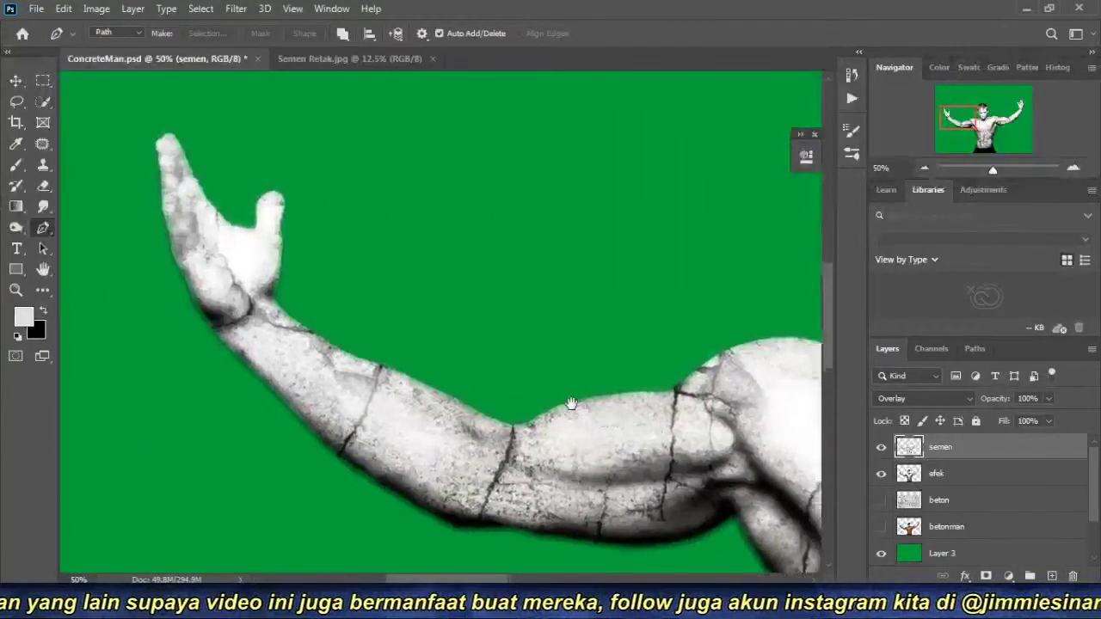
{"action": "left_click", "coordinate": [923, 169]}
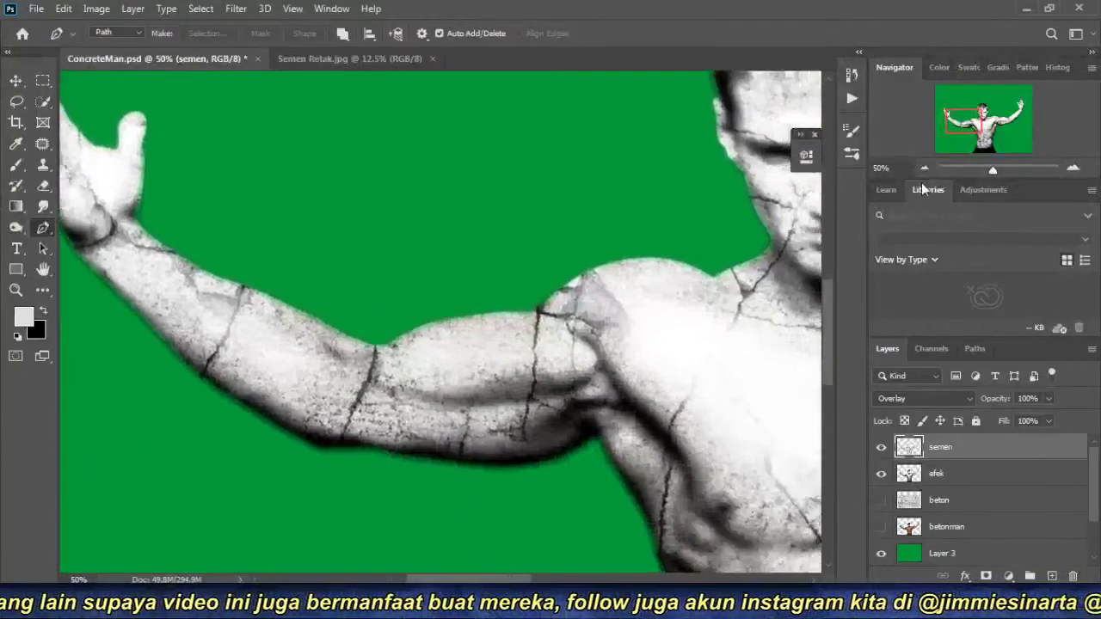
{"action": "left_click", "coordinate": [924, 169]}
{"action": "left_click", "coordinate": [923, 168]}
{"action": "left_click", "coordinate": [924, 168]}
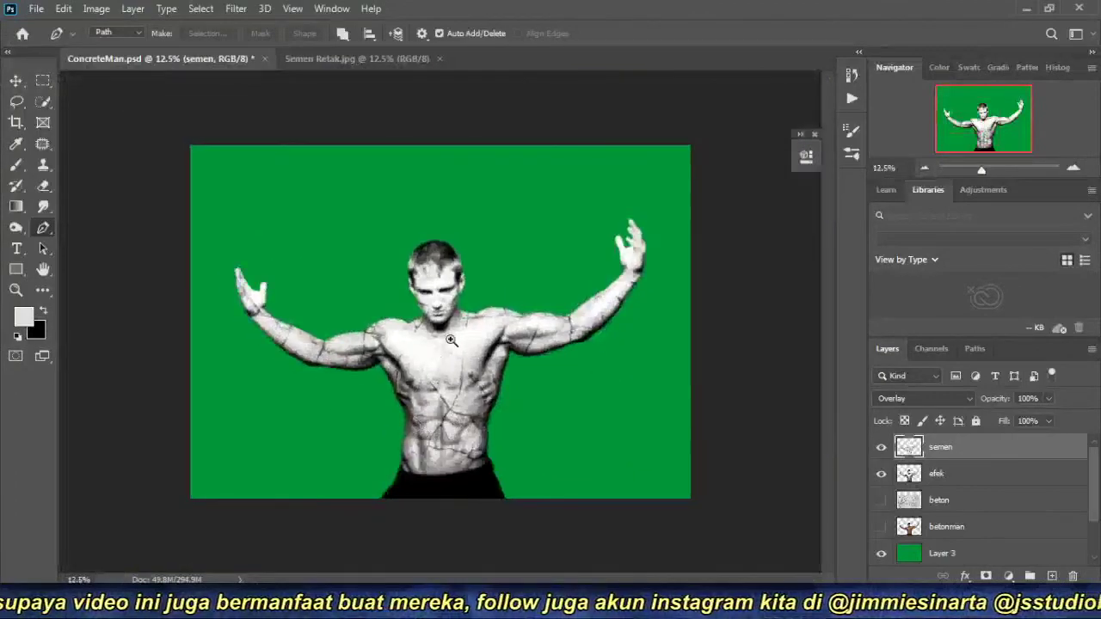
Inspect the chest and face up close, then preview blend modes for semen.
{"action": "left_click", "coordinate": [451, 340]}
{"action": "left_click", "coordinate": [451, 341]}
{"action": "left_click", "coordinate": [467, 356]}
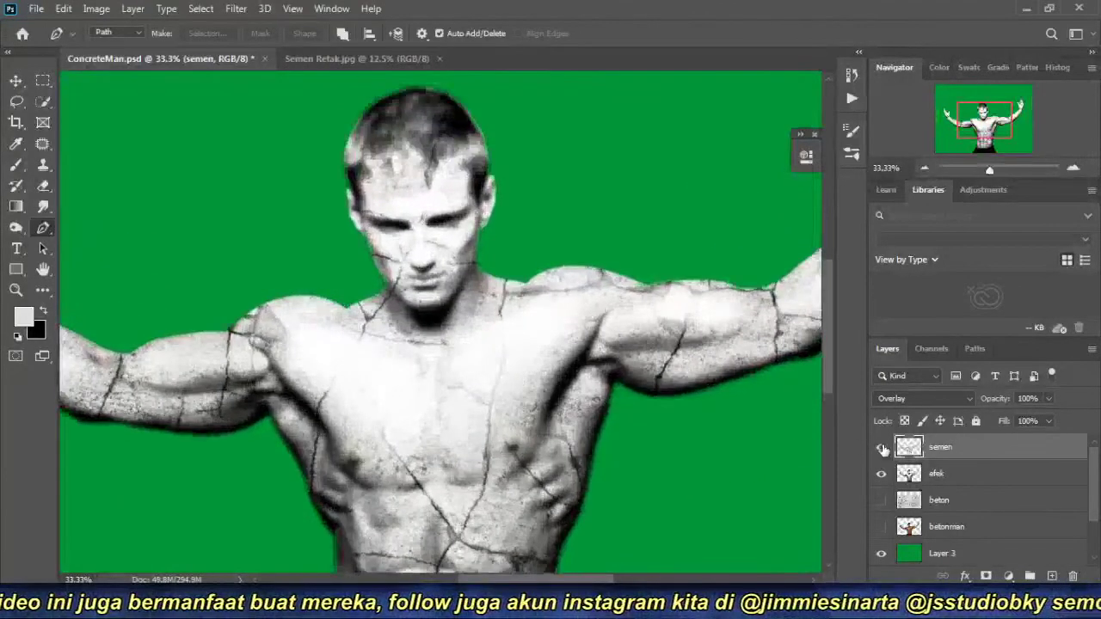
{"action": "left_click", "coordinate": [925, 168]}
{"action": "left_click", "coordinate": [925, 168]}
{"action": "left_click_drag", "start_coordinate": [465, 392], "coordinate": [459, 384]}
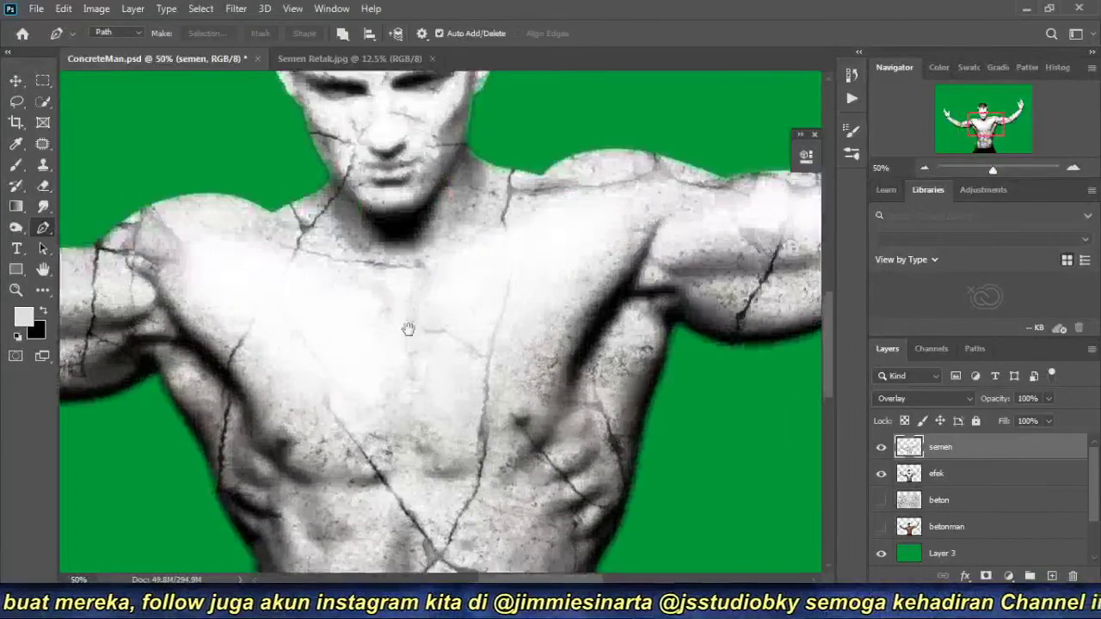
{"action": "left_click_drag", "start_coordinate": [408, 329], "coordinate": [411, 380]}
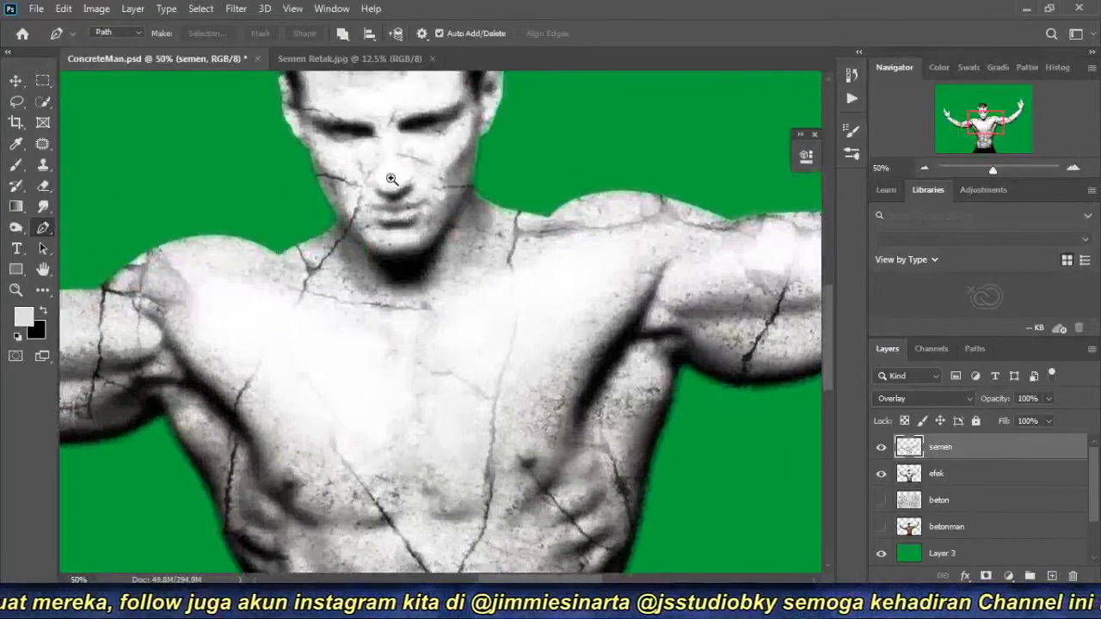
{"action": "left_click", "coordinate": [390, 208]}
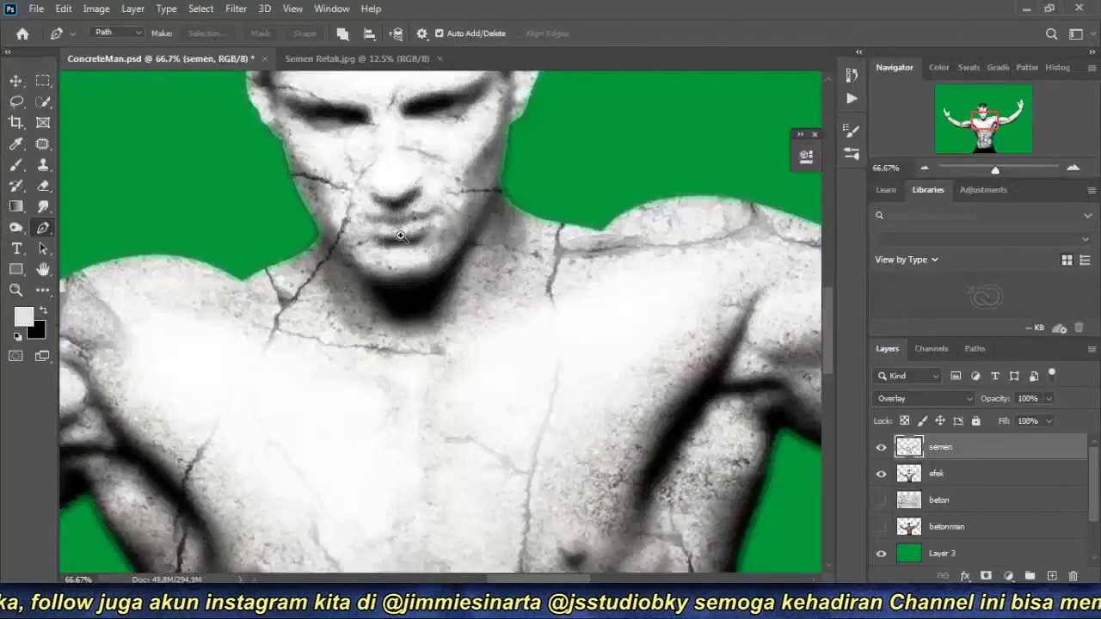
{"action": "left_click", "coordinate": [400, 236]}
{"action": "mouse_move", "coordinate": [473, 199]}
{"action": "left_mouse_down"}
{"action": "mouse_move", "coordinate": [477, 265]}
{"action": "mouse_move", "coordinate": [495, 250]}
{"action": "left_mouse_up"}
{"action": "left_click", "coordinate": [925, 167]}
{"action": "left_click", "coordinate": [924, 167]}
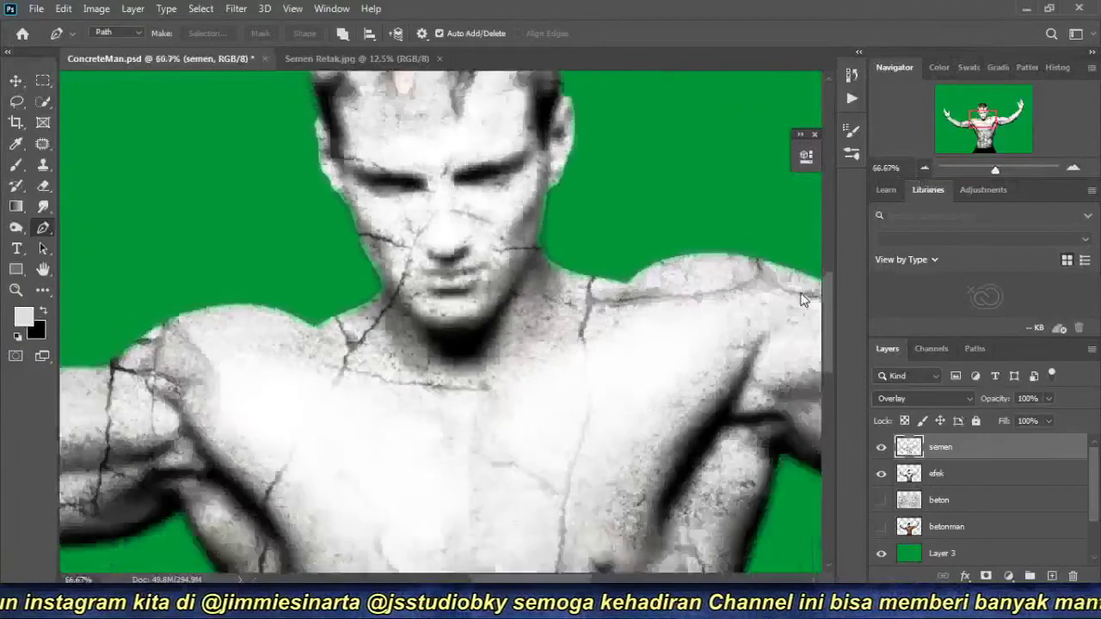
{"action": "left_click", "coordinate": [943, 398]}
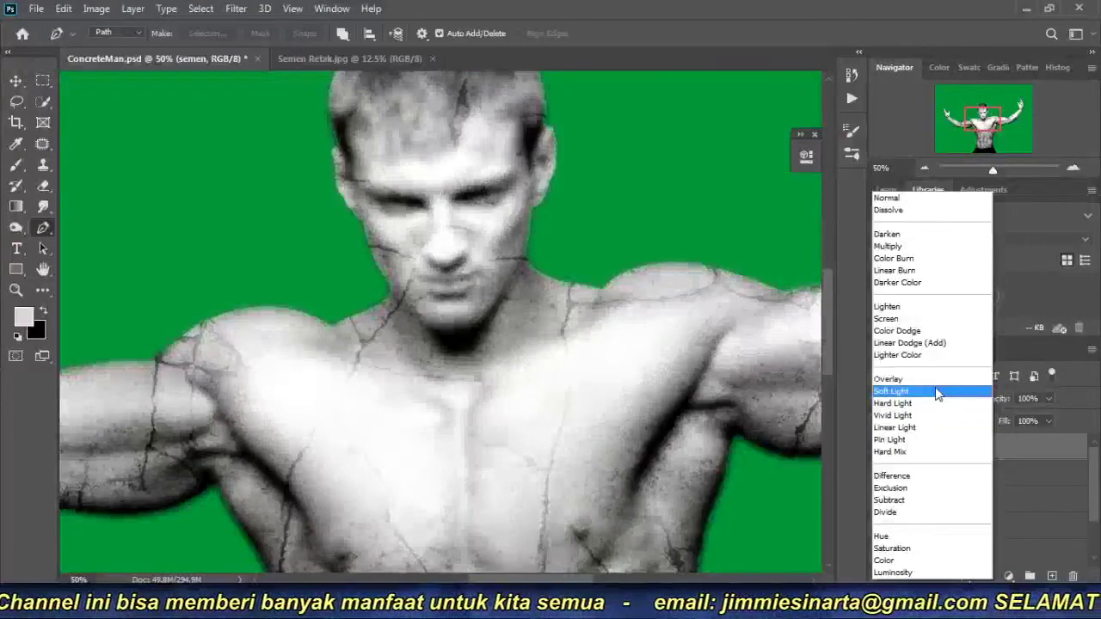
Keep semen on Overlay and darken it by lowering a Curves point.
{"action": "left_click", "coordinate": [937, 379]}
{"action": "left_click", "coordinate": [924, 167]}
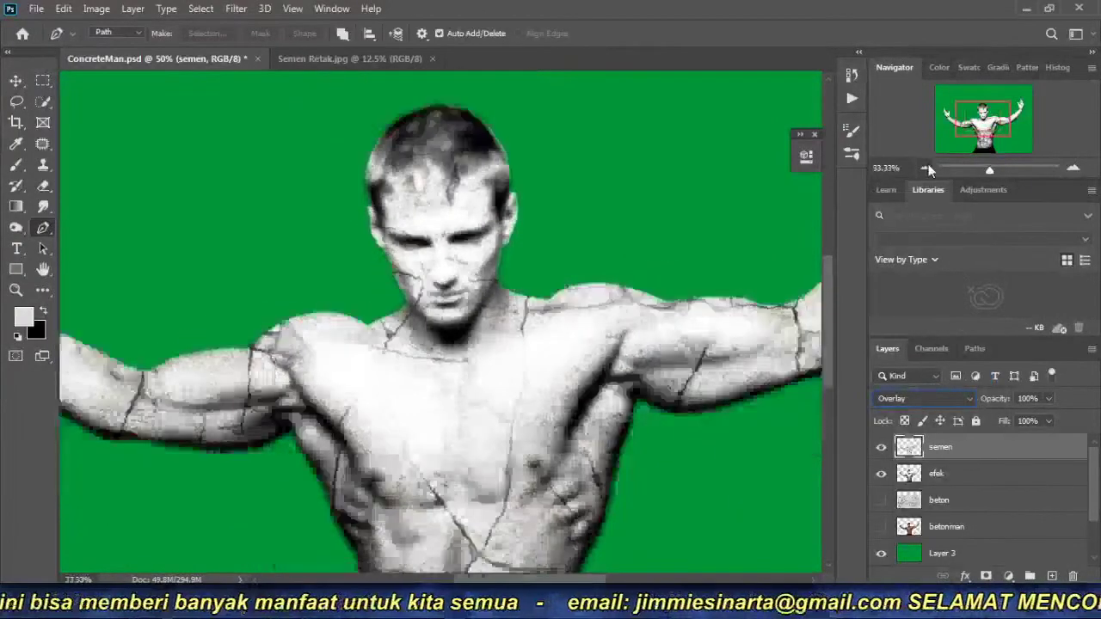
{"action": "left_click", "coordinate": [924, 168]}
{"action": "left_click", "coordinate": [923, 168]}
{"action": "scroll", "coordinate": [521, 414], "scroll_direction": "up", "scroll_amount": 1}
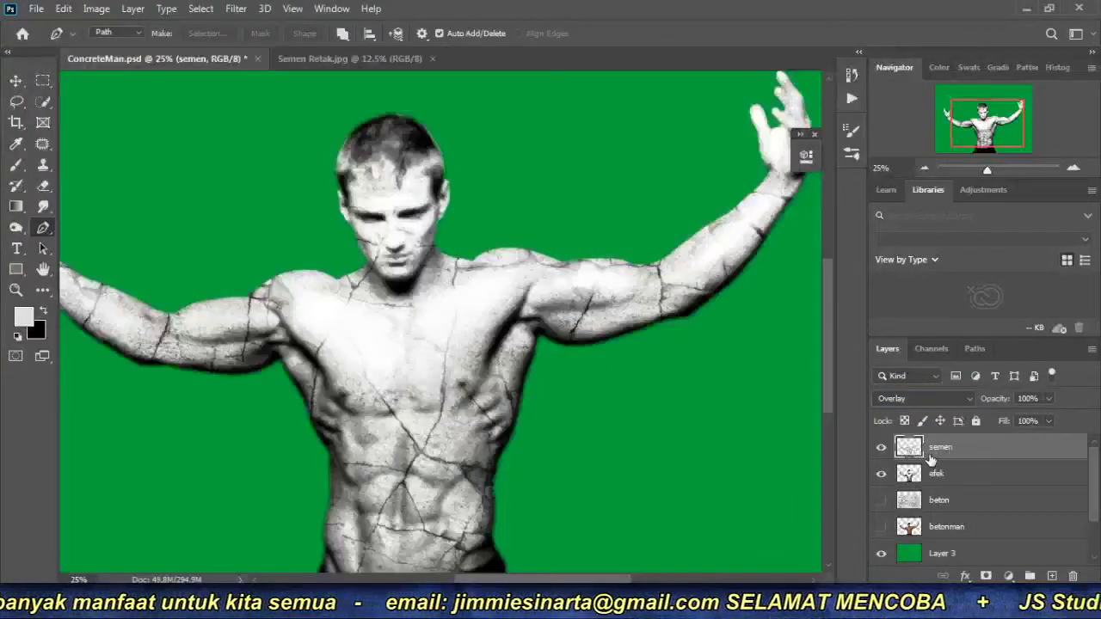
{"action": "key", "text": "ctrl+m"}
{"action": "left_click_drag", "start_coordinate": [454, 50], "coordinate": [731, 67]}
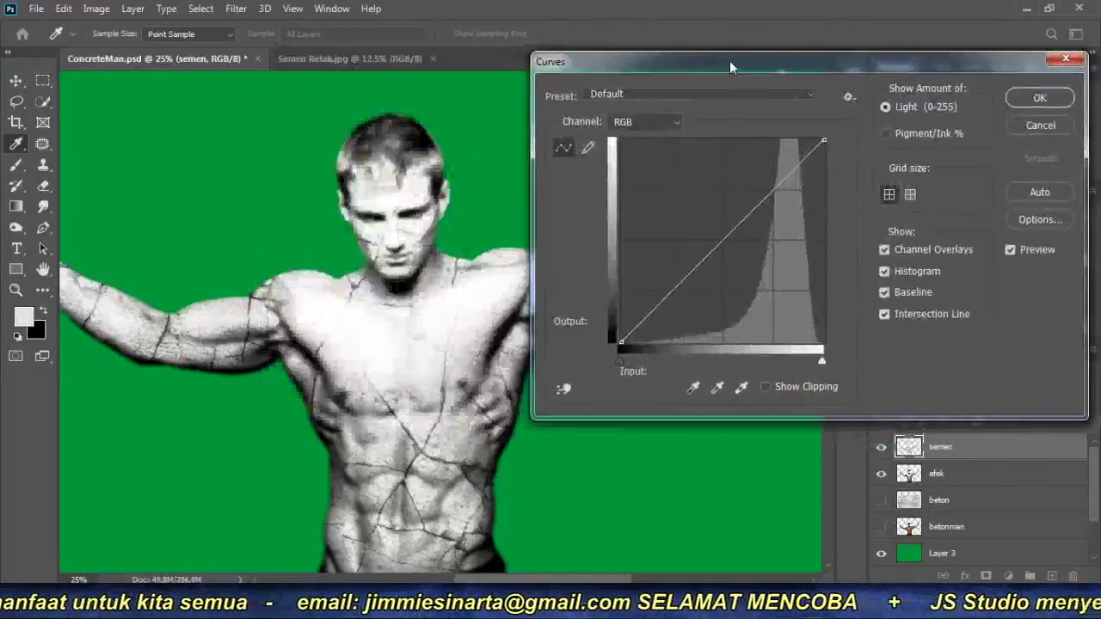
{"action": "mouse_move", "coordinate": [722, 241]}
{"action": "left_mouse_down"}
{"action": "mouse_move", "coordinate": [750, 268]}
{"action": "mouse_move", "coordinate": [739, 258]}
{"action": "left_mouse_up"}
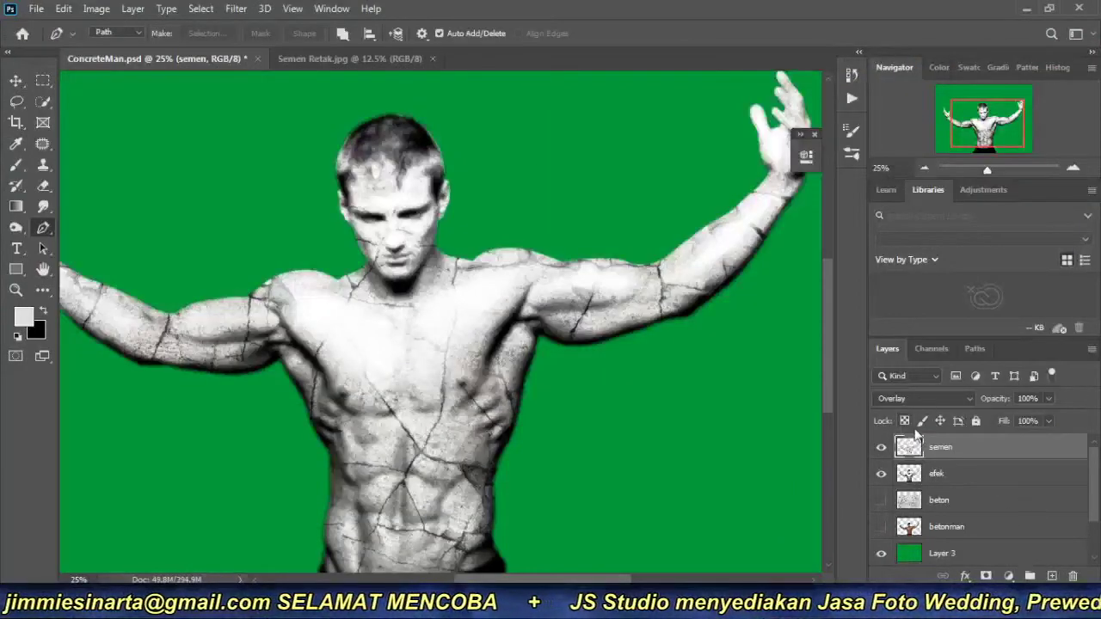
{"action": "left_click", "coordinate": [1073, 168]}
{"action": "left_click", "coordinate": [1073, 168]}
{"action": "left_click", "coordinate": [1073, 168]}
{"action": "mouse_move", "coordinate": [369, 448]}
{"action": "left_mouse_down"}
{"action": "mouse_move", "coordinate": [278, 211]}
{"action": "mouse_move", "coordinate": [346, 306]}
{"action": "mouse_move", "coordinate": [470, 228]}
{"action": "left_mouse_up"}
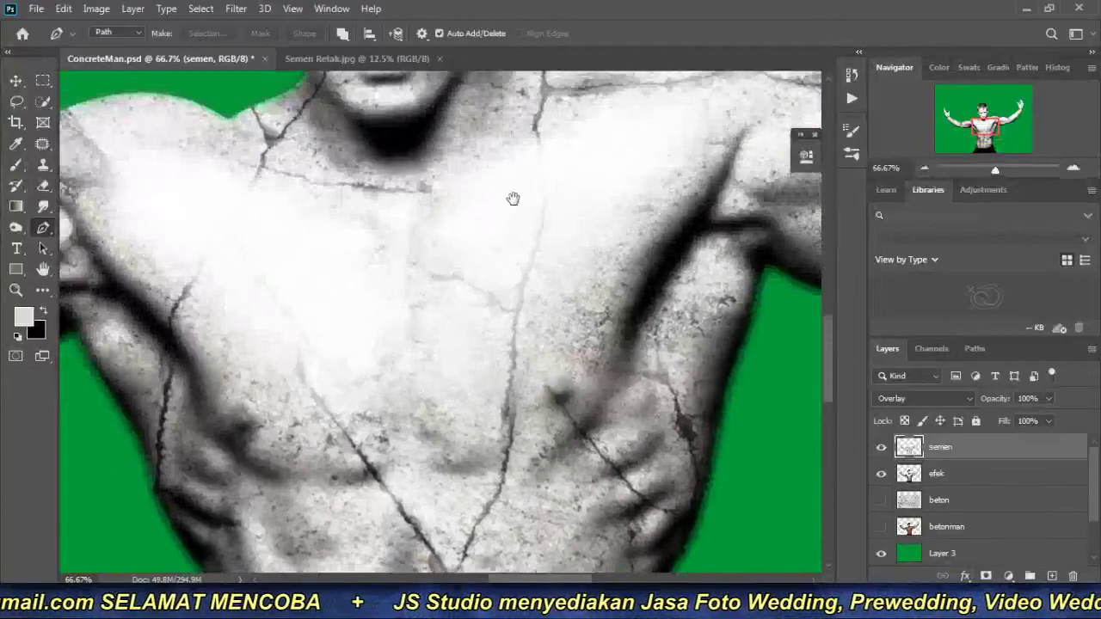
{"action": "left_click_drag", "start_coordinate": [511, 197], "coordinate": [515, 385]}
{"action": "mouse_move", "coordinate": [284, 278]}
{"action": "left_mouse_down"}
{"action": "mouse_move", "coordinate": [573, 321]}
{"action": "mouse_move", "coordinate": [518, 378]}
{"action": "mouse_move", "coordinate": [593, 469]}
{"action": "left_mouse_up"}
{"action": "left_click_drag", "start_coordinate": [563, 397], "coordinate": [600, 438]}
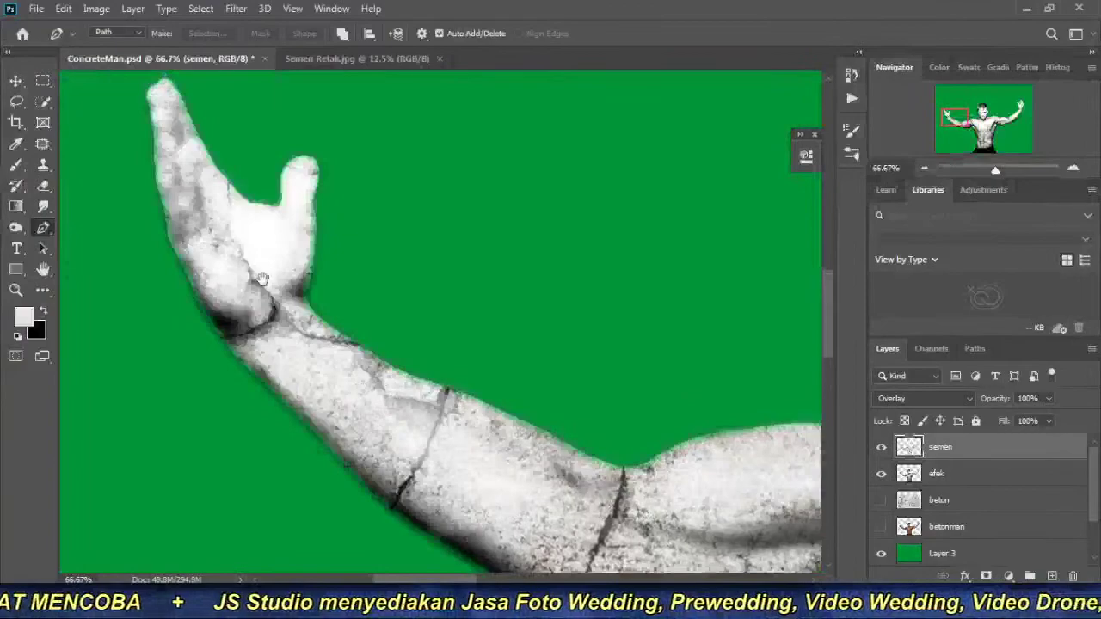
{"action": "left_click", "coordinate": [151, 143]}
{"action": "left_click", "coordinate": [150, 143]}
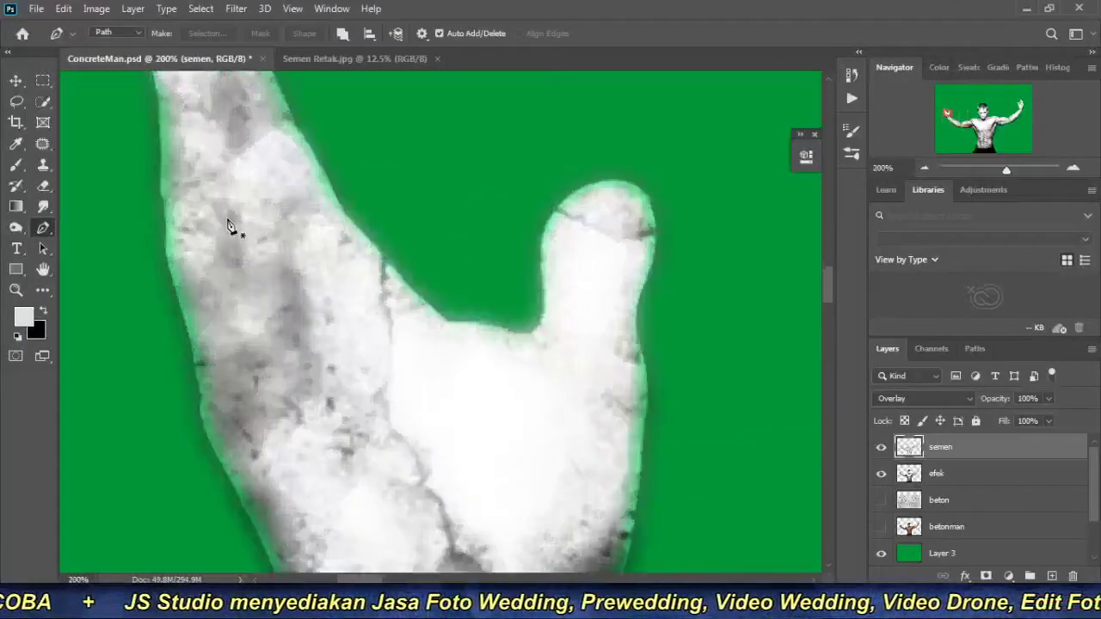
{"action": "left_click", "coordinate": [927, 165]}
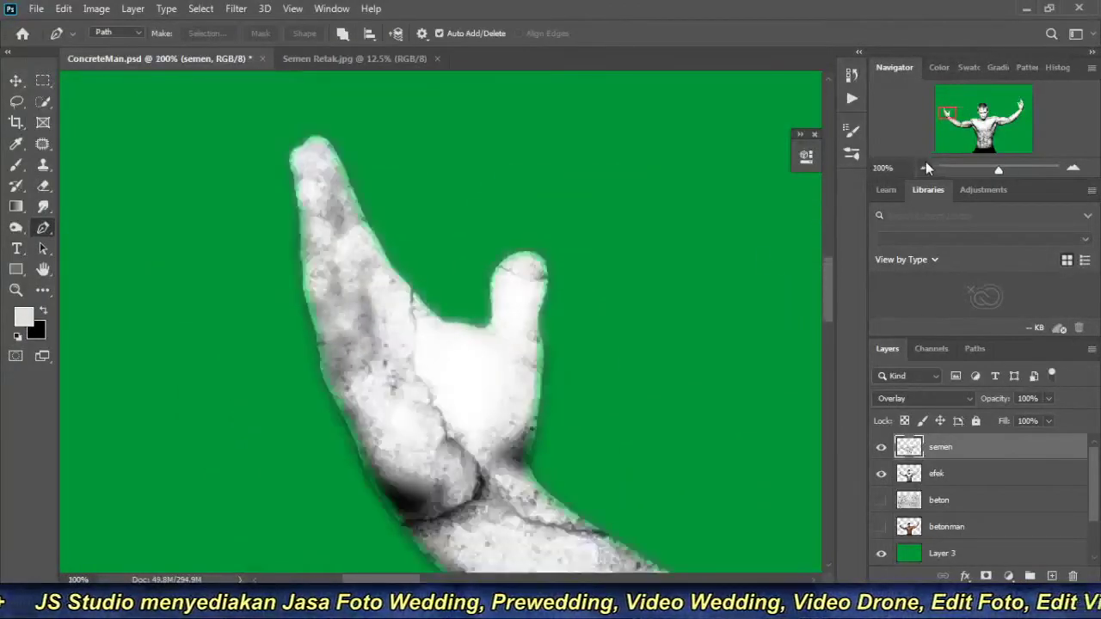
{"action": "left_click", "coordinate": [315, 277]}
{"action": "left_click", "coordinate": [287, 282]}
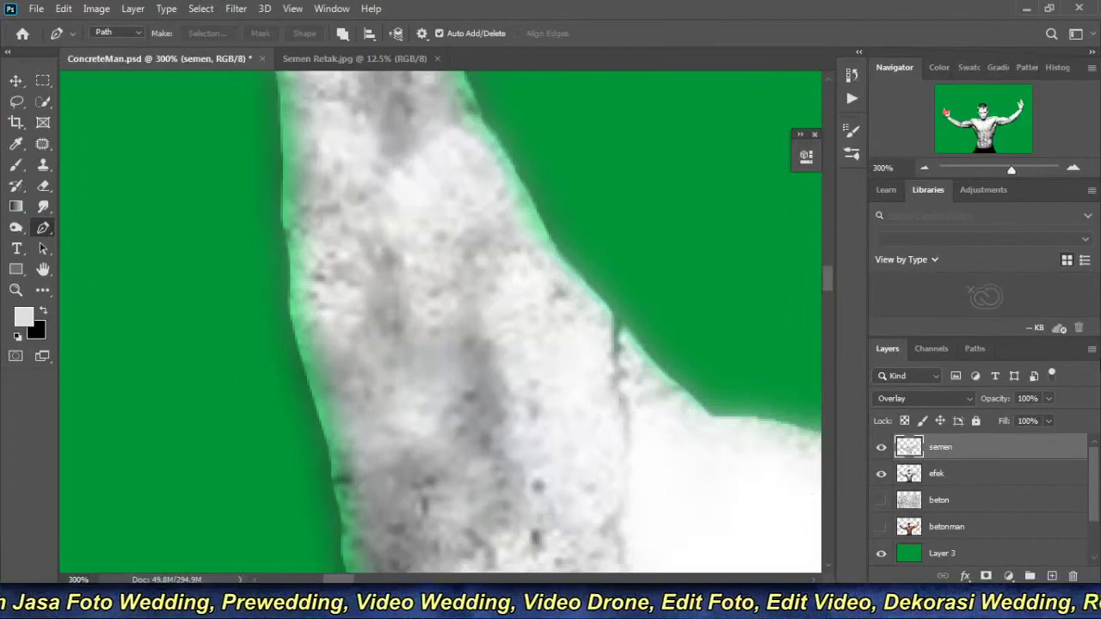
{"action": "left_click", "coordinate": [920, 167]}
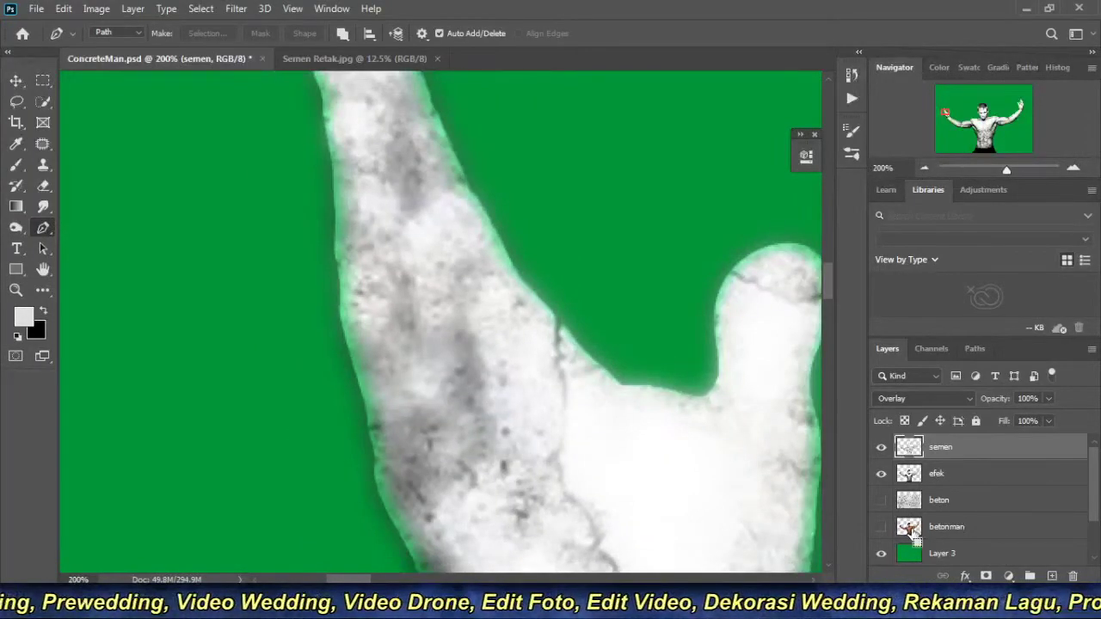
{"action": "left_click", "coordinate": [913, 535], "text": "ctrl"}
{"action": "left_click", "coordinate": [881, 473]}
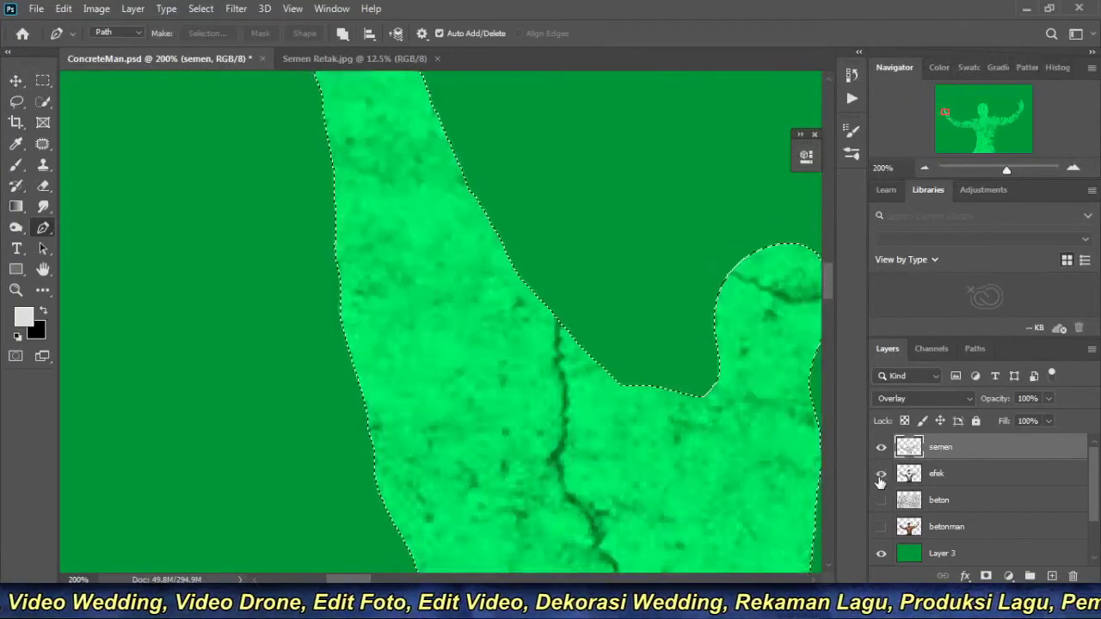
{"action": "left_click", "coordinate": [881, 474]}
{"action": "left_click", "coordinate": [947, 474]}
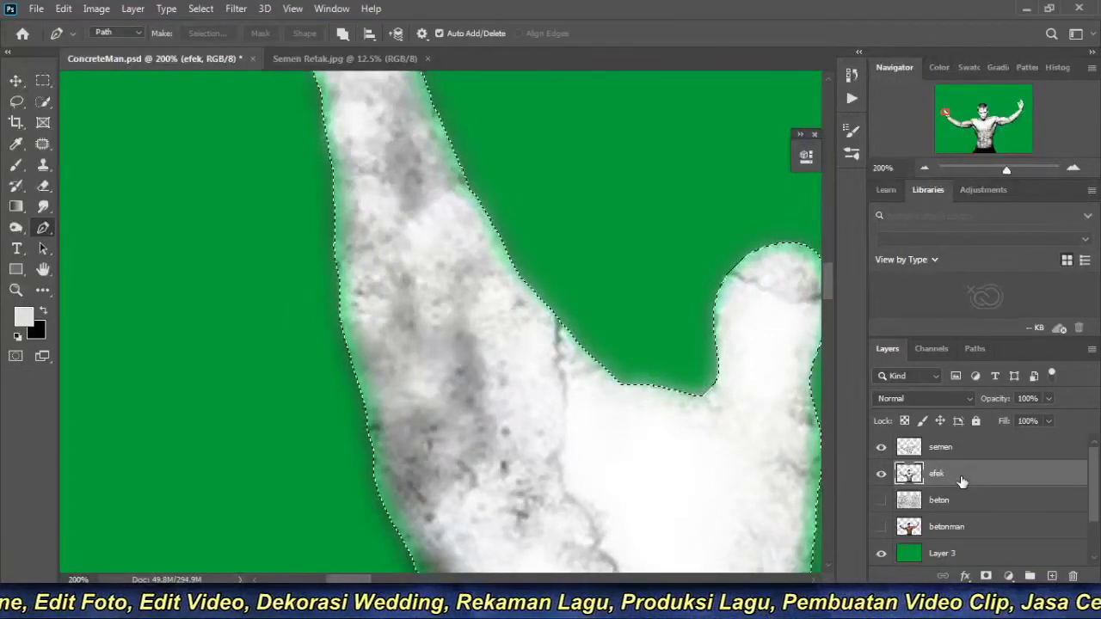
{"action": "left_click", "coordinate": [925, 168]}
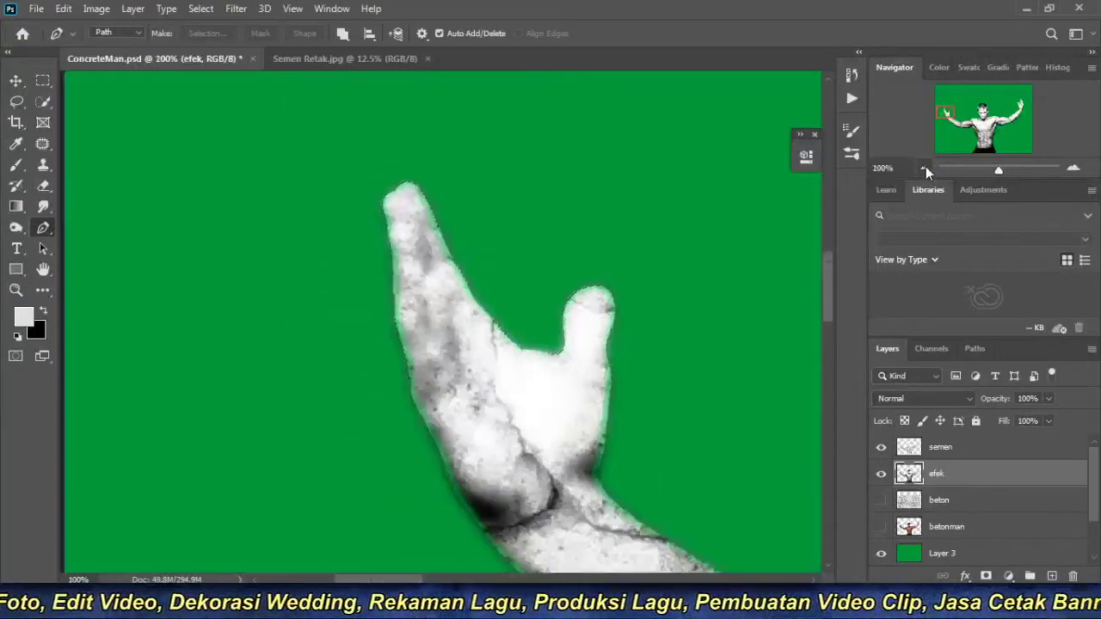
{"action": "left_click", "coordinate": [924, 168]}
{"action": "left_click", "coordinate": [925, 168]}
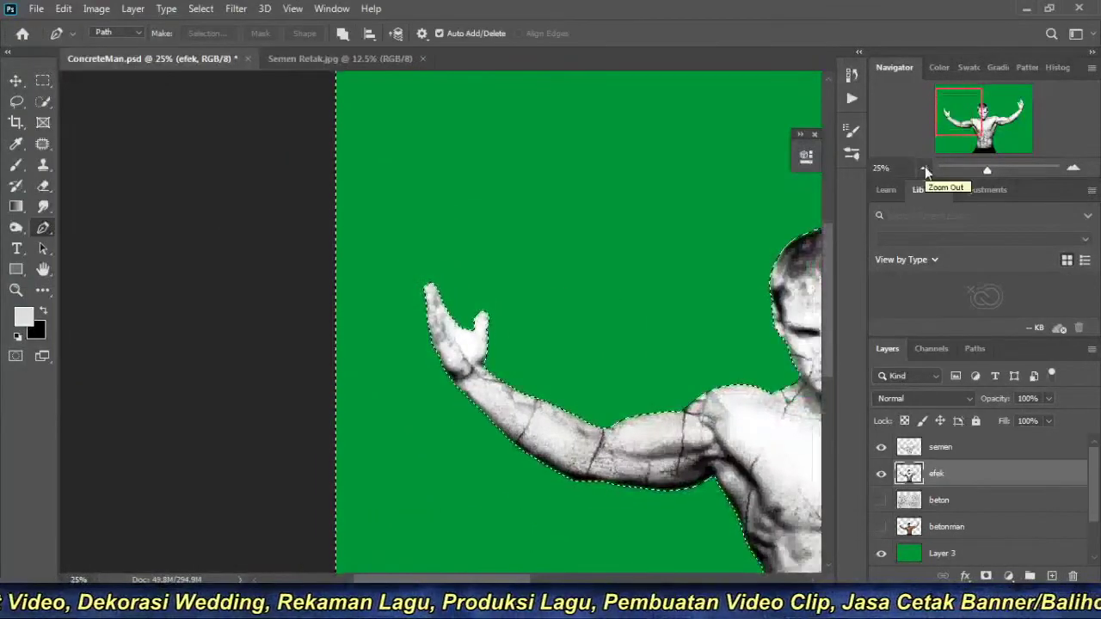
{"action": "left_click", "coordinate": [380, 407], "text": "ctrl"}
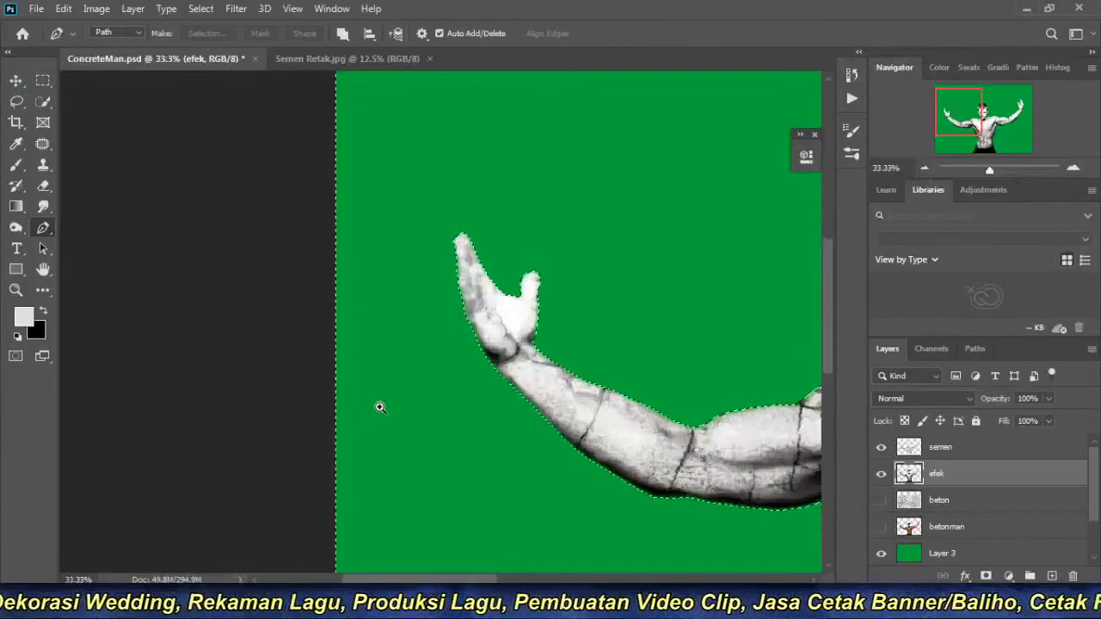
{"action": "left_click", "coordinate": [447, 356], "text": "ctrl"}
{"action": "left_click", "coordinate": [536, 302], "text": "ctrl"}
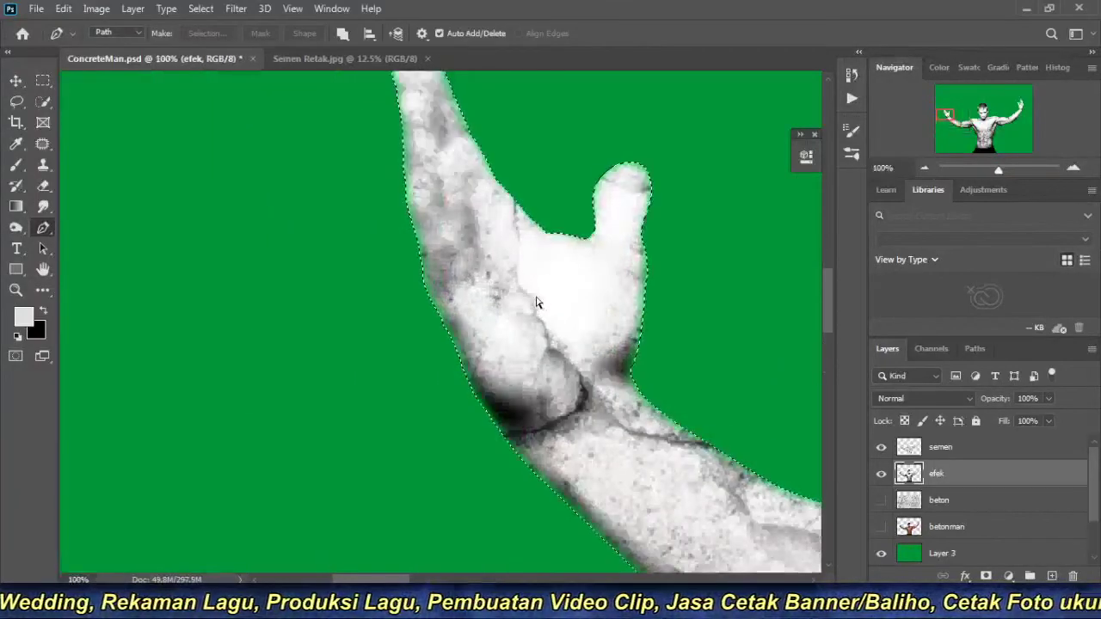
{"action": "left_click", "coordinate": [530, 395], "text": "ctrl"}
{"action": "left_click_drag", "start_coordinate": [565, 455], "coordinate": [356, 229]}
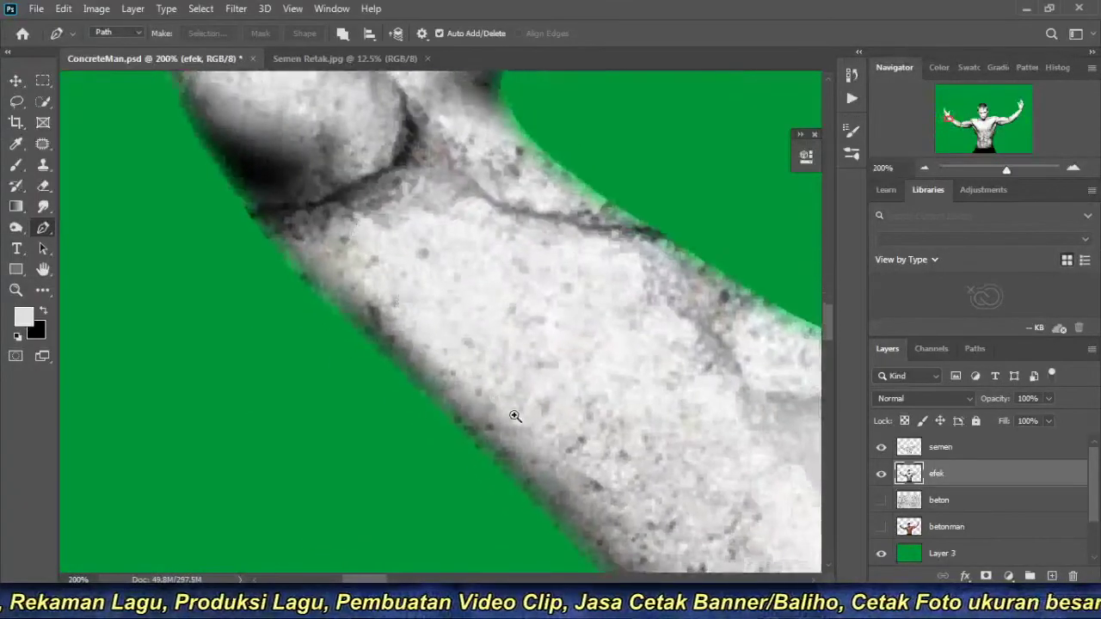
{"action": "left_click", "coordinate": [514, 417], "text": "ctrl"}
{"action": "left_click", "coordinate": [881, 447]}
{"action": "left_click", "coordinate": [881, 448]}
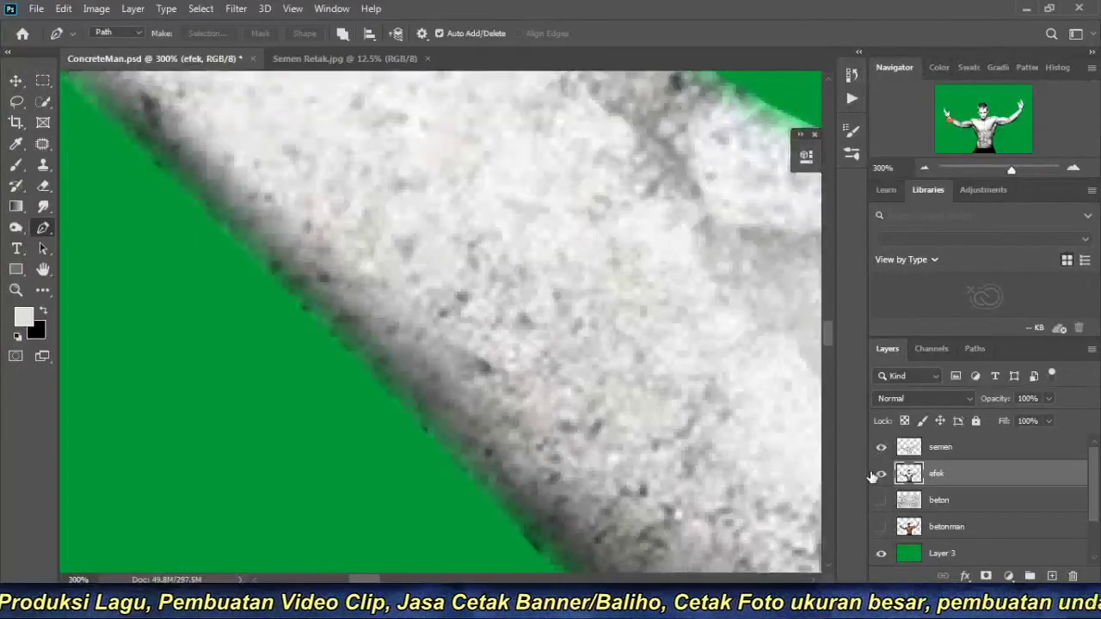
Hide semen and efek and show betonman to reveal the colour photo underneath.
{"action": "left_click", "coordinate": [881, 449]}
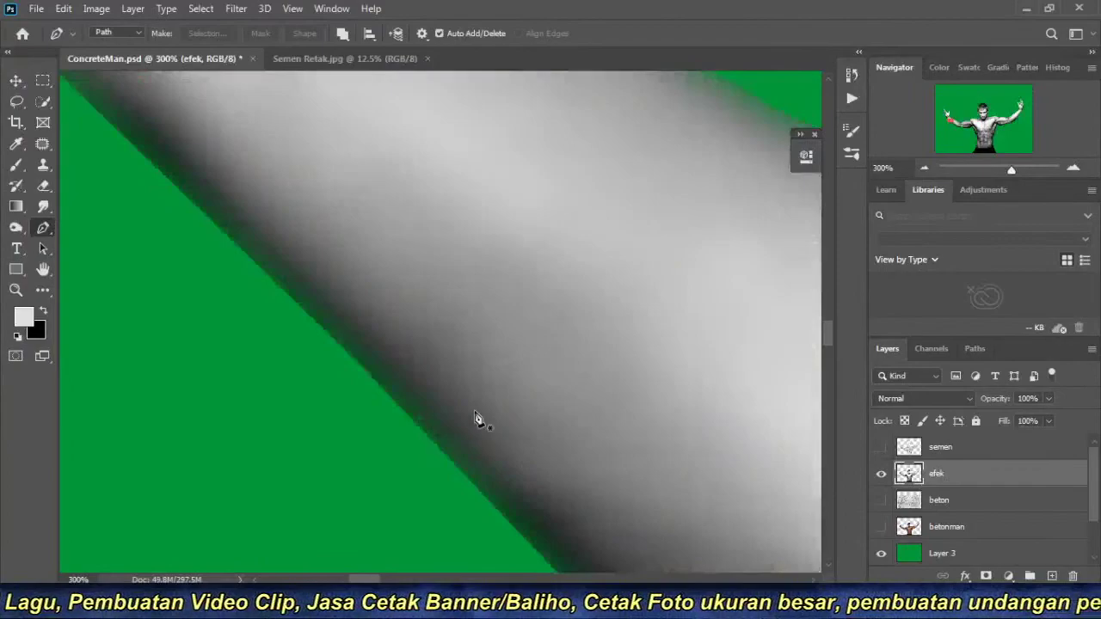
{"action": "left_click", "coordinate": [924, 168]}
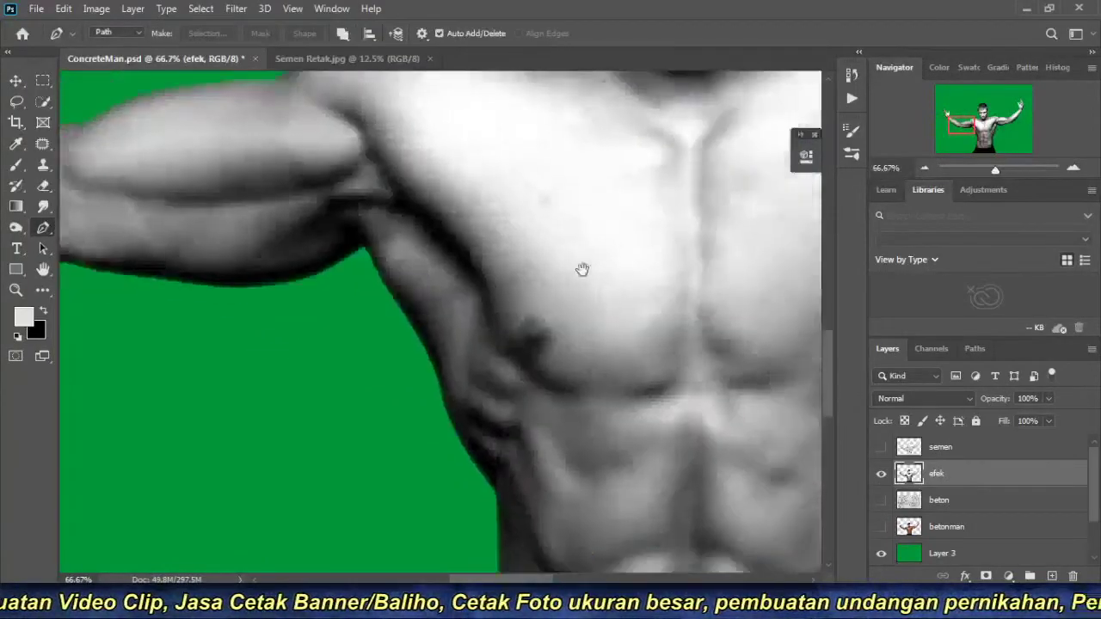
{"action": "left_click_drag", "start_coordinate": [580, 268], "coordinate": [461, 482]}
{"action": "scroll", "coordinate": [461, 482], "scroll_direction": "up", "scroll_amount": 3}
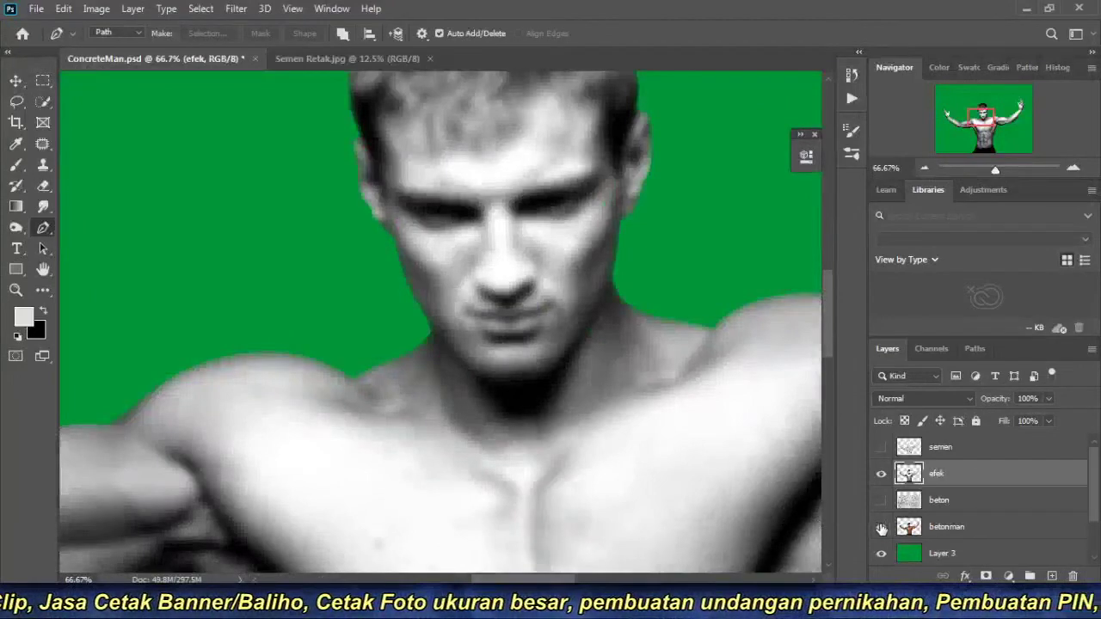
{"action": "left_click", "coordinate": [881, 527]}
{"action": "left_click", "coordinate": [881, 474]}
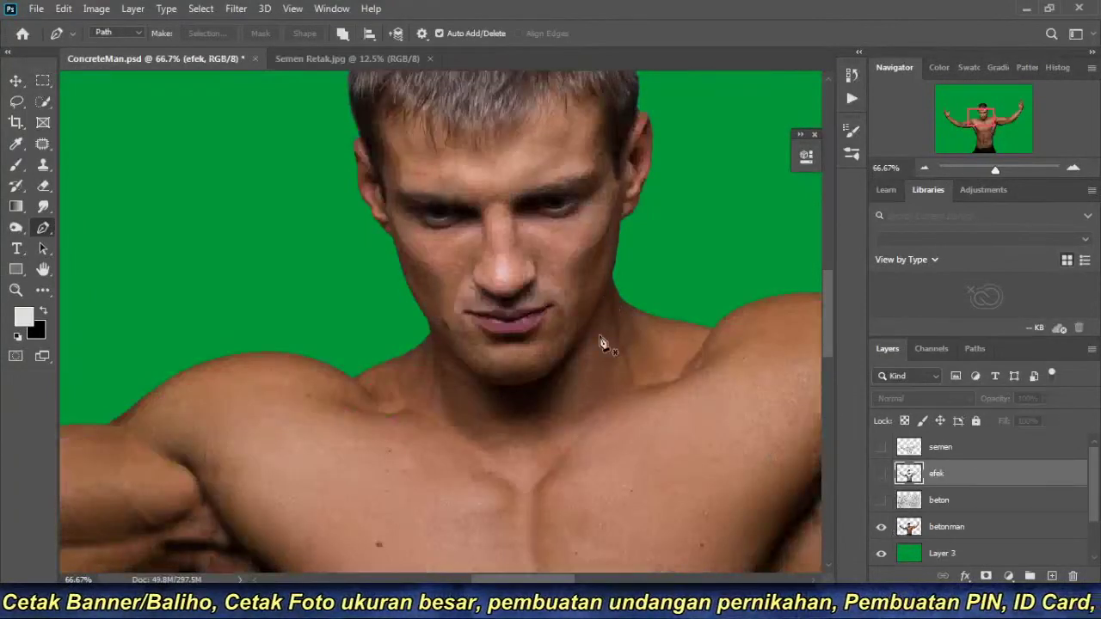
Check the face at 200%, turn efek and semen back on, then fit the image to the window.
{"action": "left_click", "coordinate": [511, 221], "text": "ctrl"}
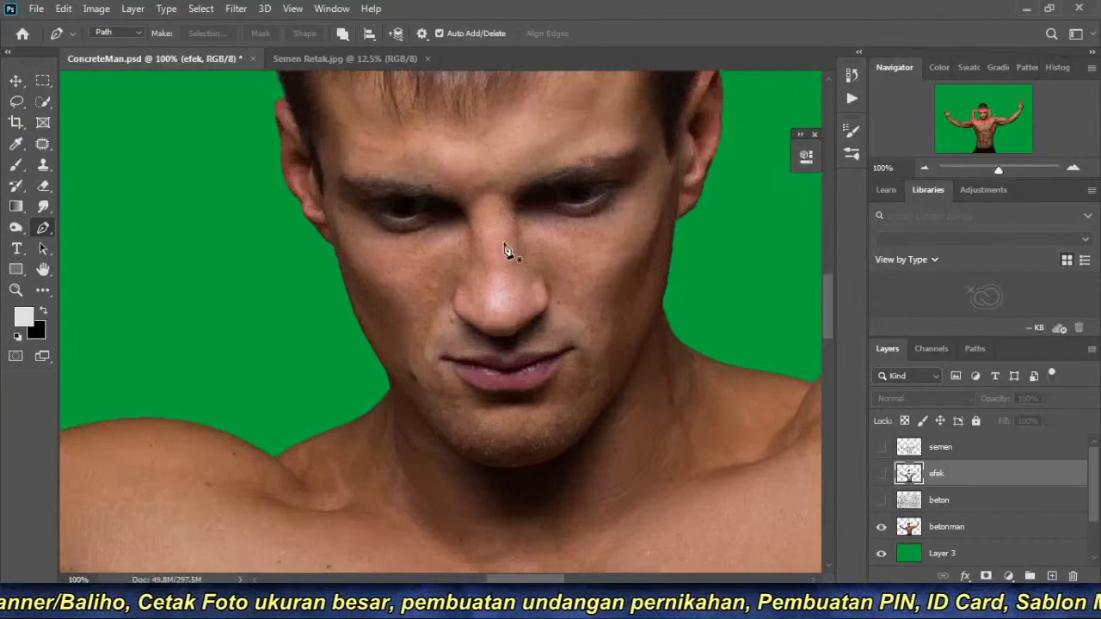
{"action": "left_click", "coordinate": [504, 203], "text": "ctrl"}
{"action": "left_click", "coordinate": [881, 474]}
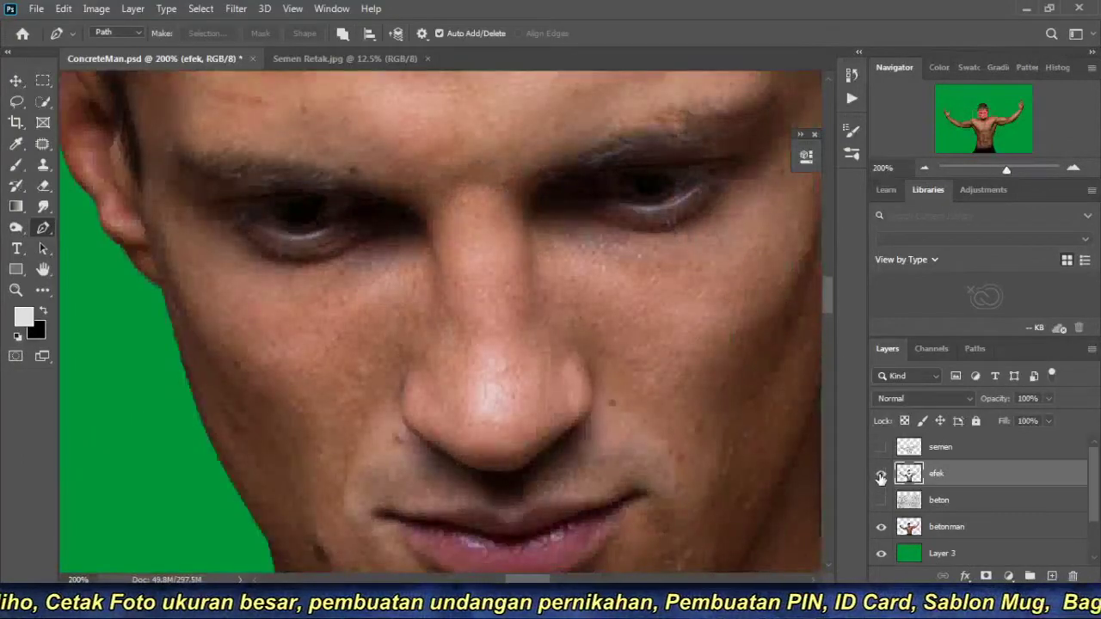
{"action": "left_click", "coordinate": [925, 169]}
{"action": "left_click", "coordinate": [925, 169]}
{"action": "left_click", "coordinate": [924, 168]}
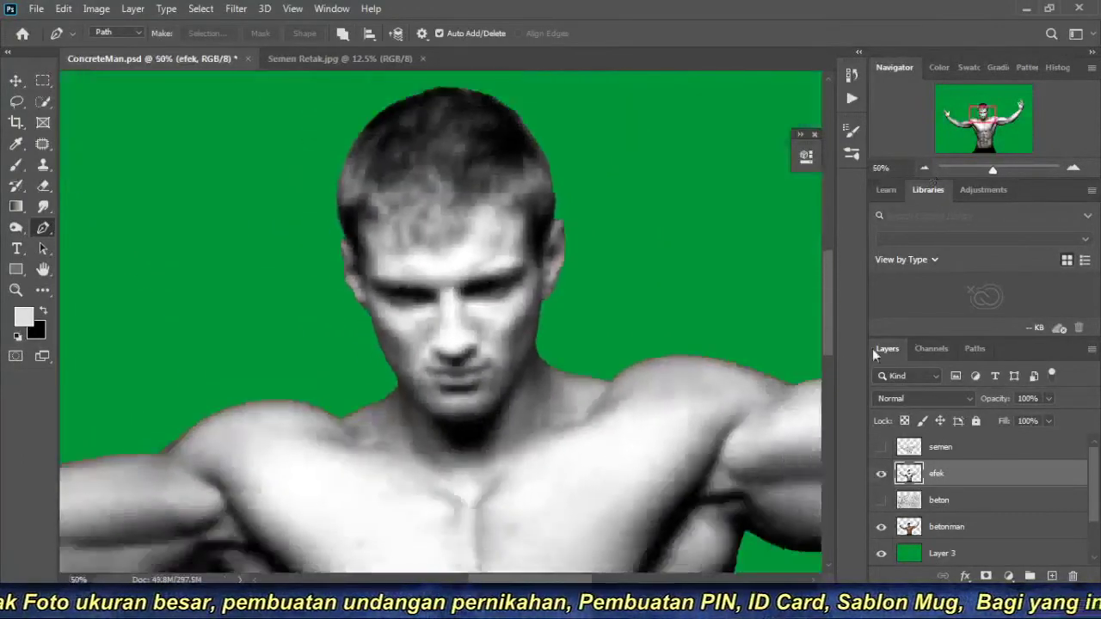
{"action": "left_click", "coordinate": [881, 447]}
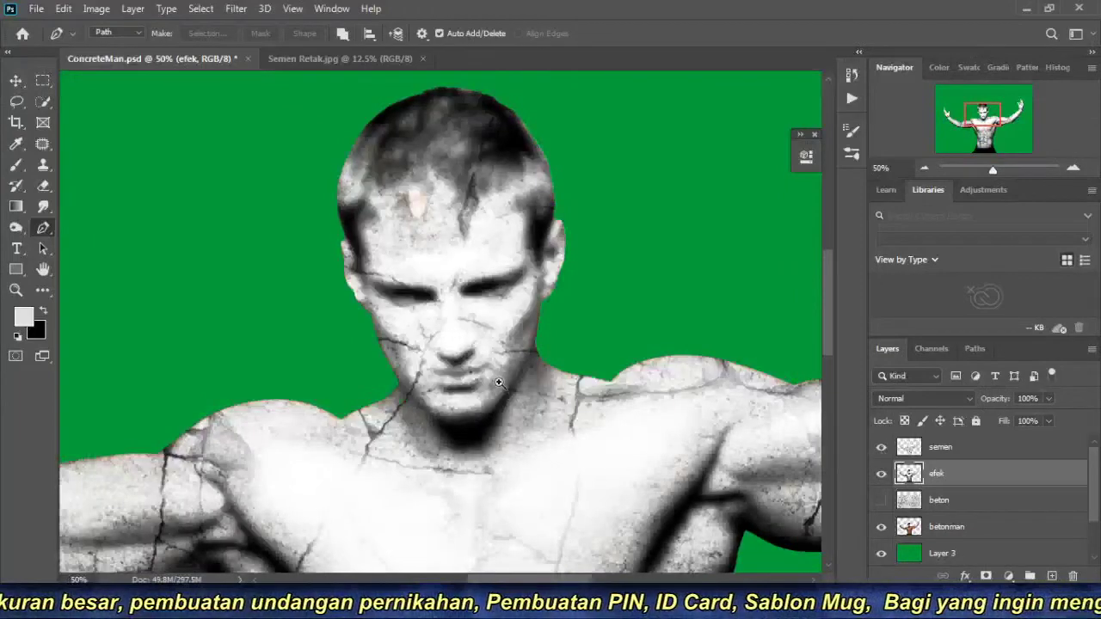
{"action": "key", "text": "ctrl+plus"}
{"action": "key", "text": "ctrl+plus"}
{"action": "left_click_drag", "start_coordinate": [517, 413], "coordinate": [493, 375]}
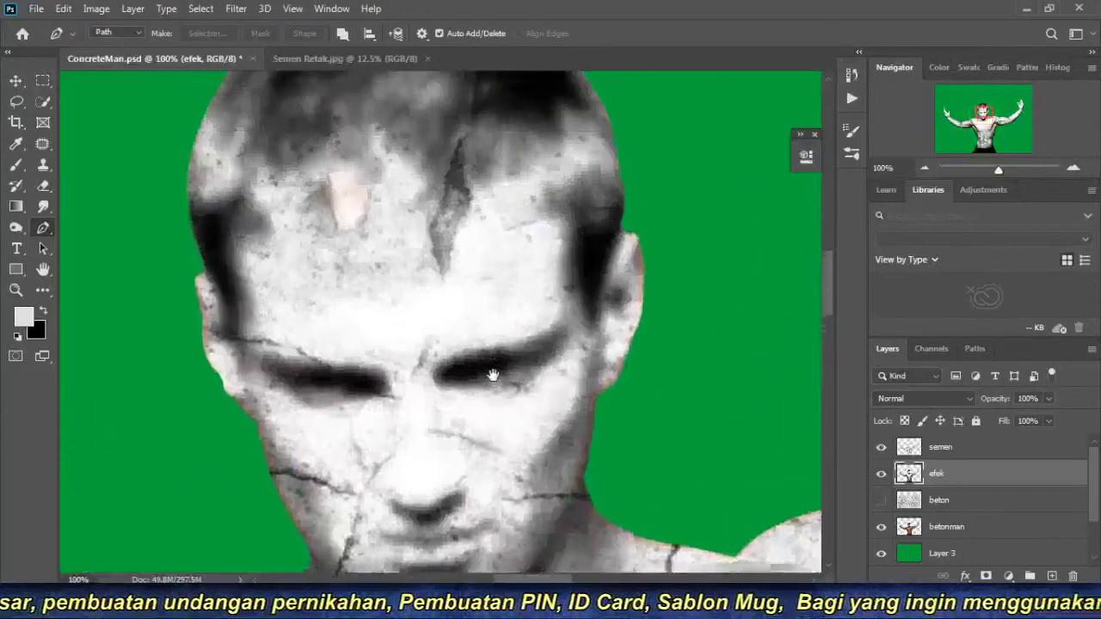
{"action": "left_click", "coordinate": [924, 168]}
{"action": "left_click", "coordinate": [925, 169]}
{"action": "left_click", "coordinate": [924, 169]}
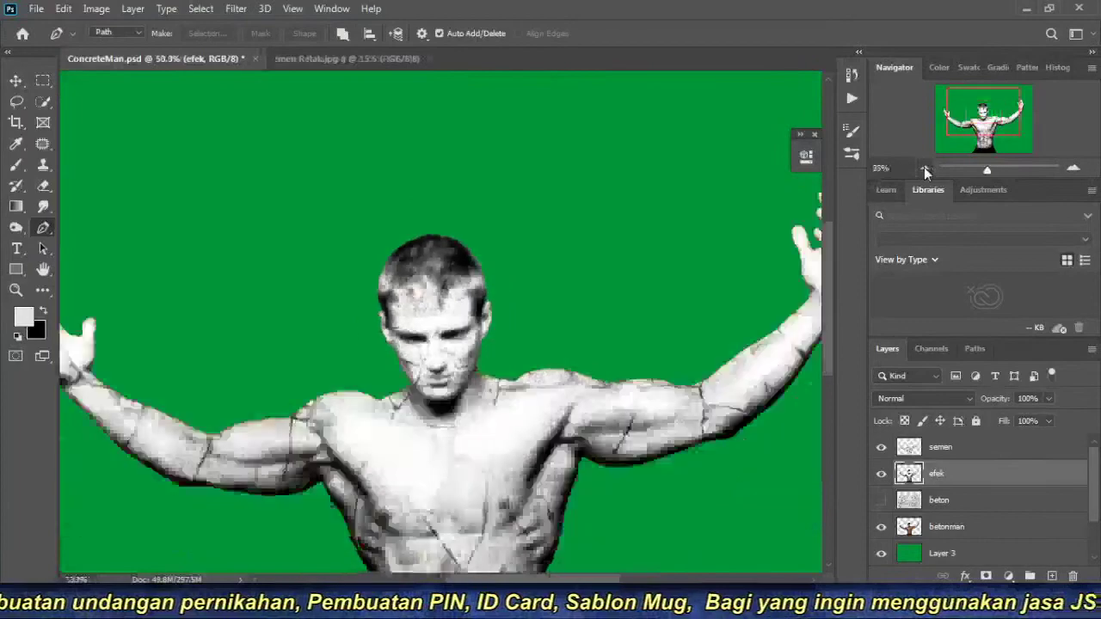
{"action": "left_click", "coordinate": [924, 169]}
{"action": "key", "text": "ctrl+0"}
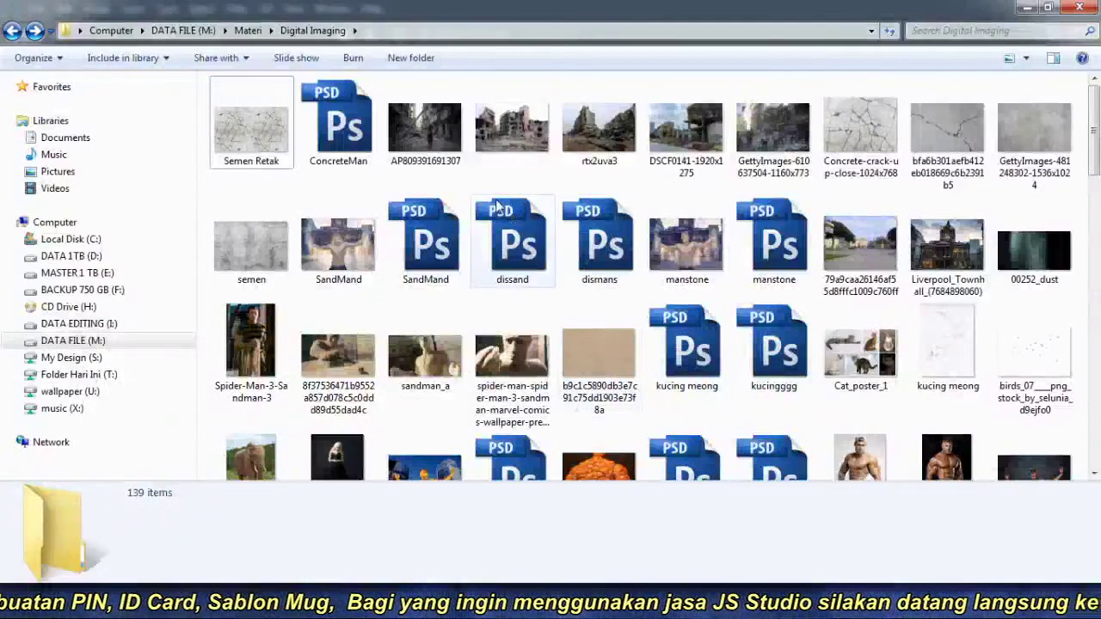
Open the ruined-building photo from the Digital Imaging folder in Adobe Photoshop 2020.
{"action": "left_click", "coordinate": [425, 127]}
{"action": "left_click", "coordinate": [507, 120]}
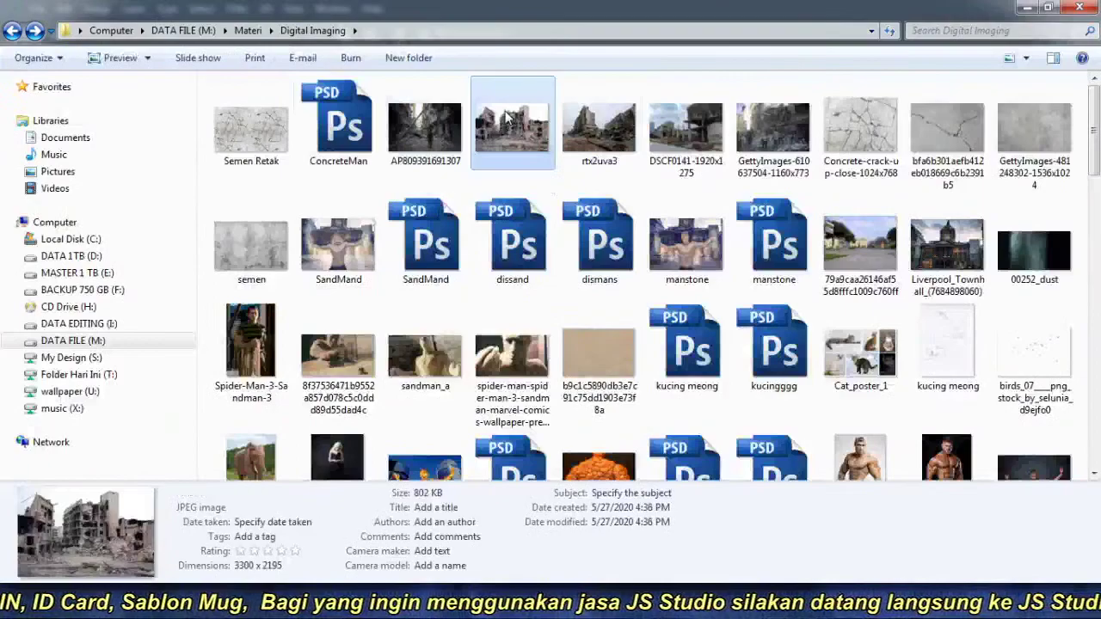
{"action": "double_click", "coordinate": [508, 121]}
{"action": "right_click", "coordinate": [519, 148]}
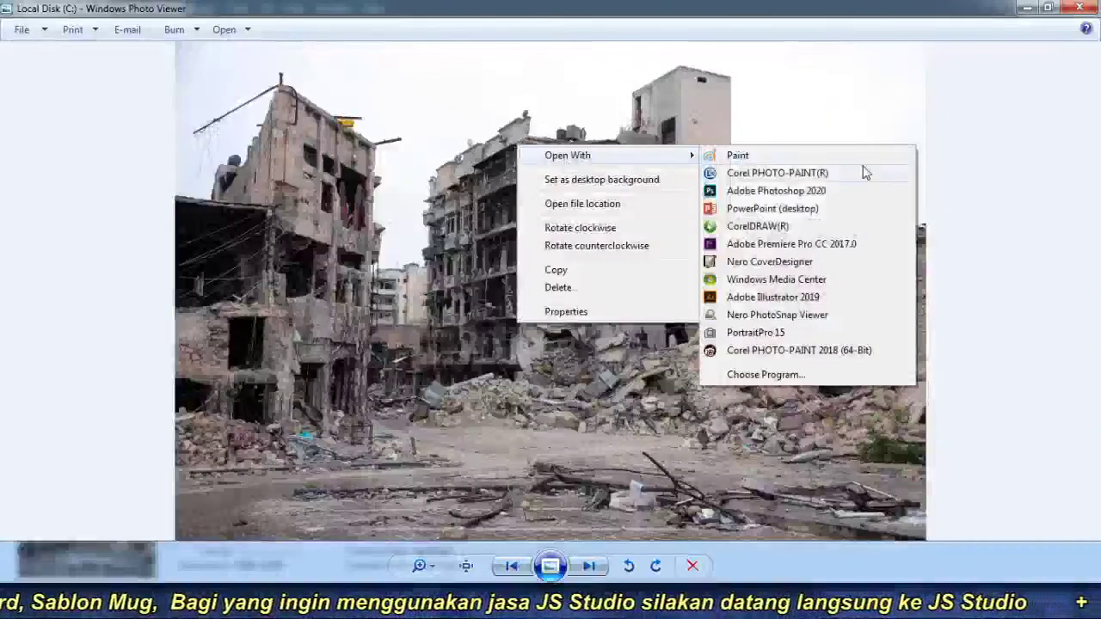
{"action": "left_click", "coordinate": [776, 191]}
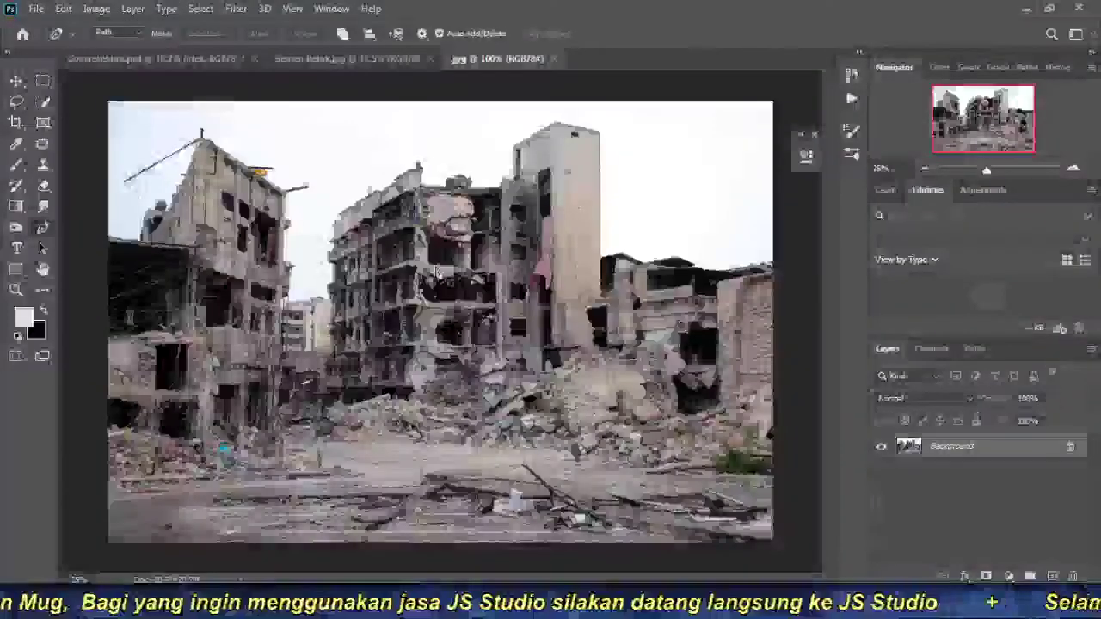
Copy the whole ruined-city image, close it, and paste it above betonman in ConcreteMan.psd.
{"action": "key", "text": "ctrl+a"}
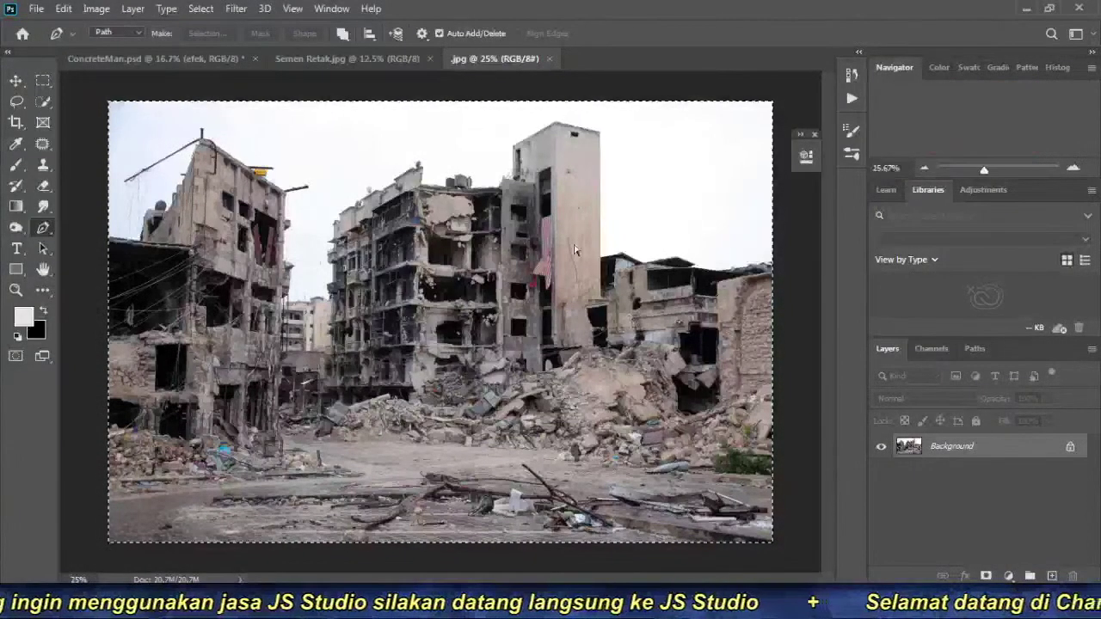
{"action": "key", "text": "ctrl+w"}
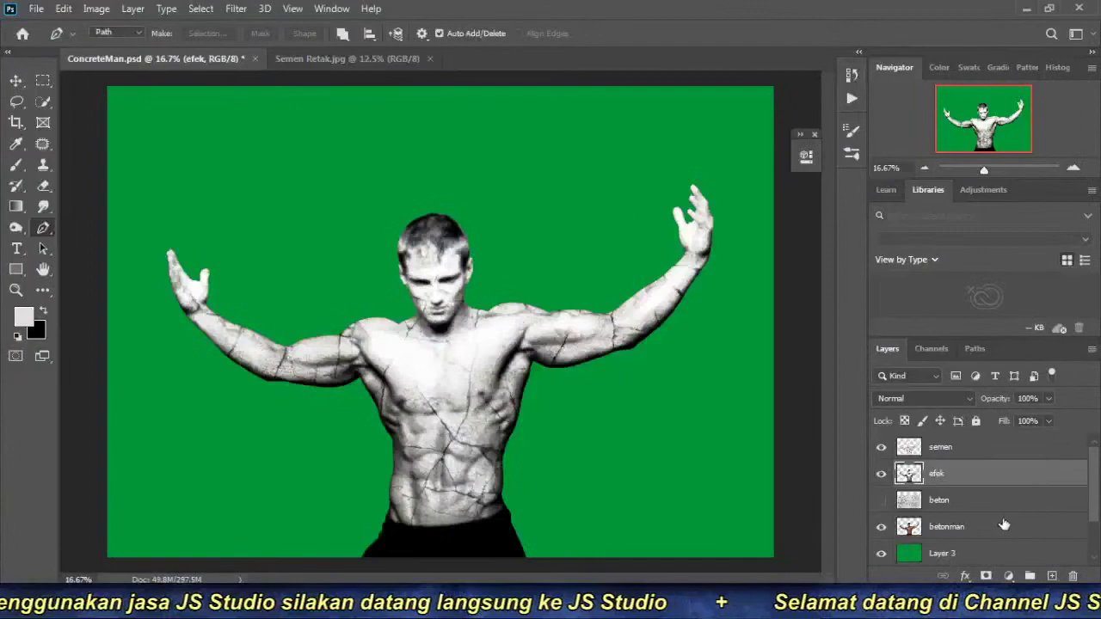
{"action": "left_click", "coordinate": [1002, 524]}
{"action": "key", "text": "ctrl+v"}
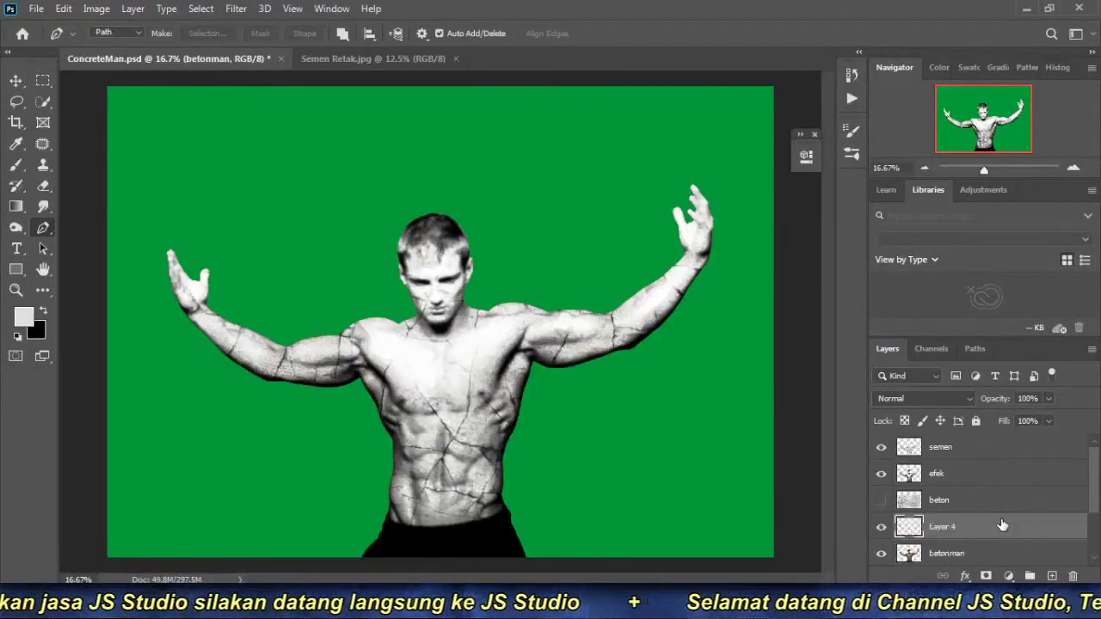
Scale the pasted ruins layer to about 178% so it fills the canvas.
{"action": "left_click", "coordinate": [924, 169]}
{"action": "left_click", "coordinate": [924, 169]}
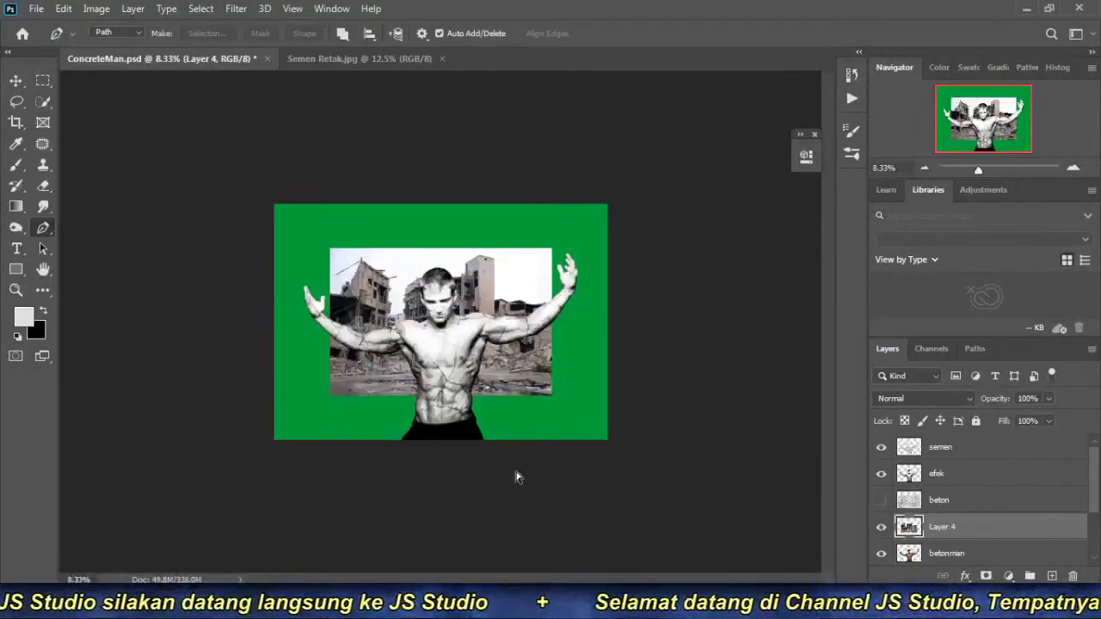
{"action": "key", "text": "ctrl+t"}
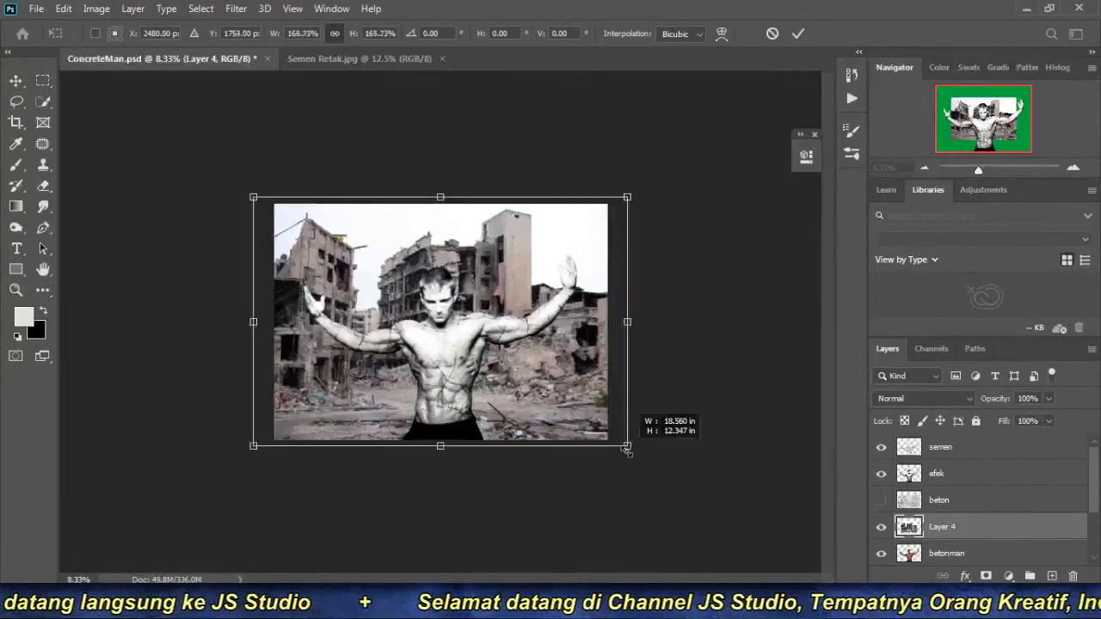
{"action": "left_click_drag", "start_coordinate": [638, 456], "coordinate": [638, 457]}
{"action": "key", "text": "Return"}
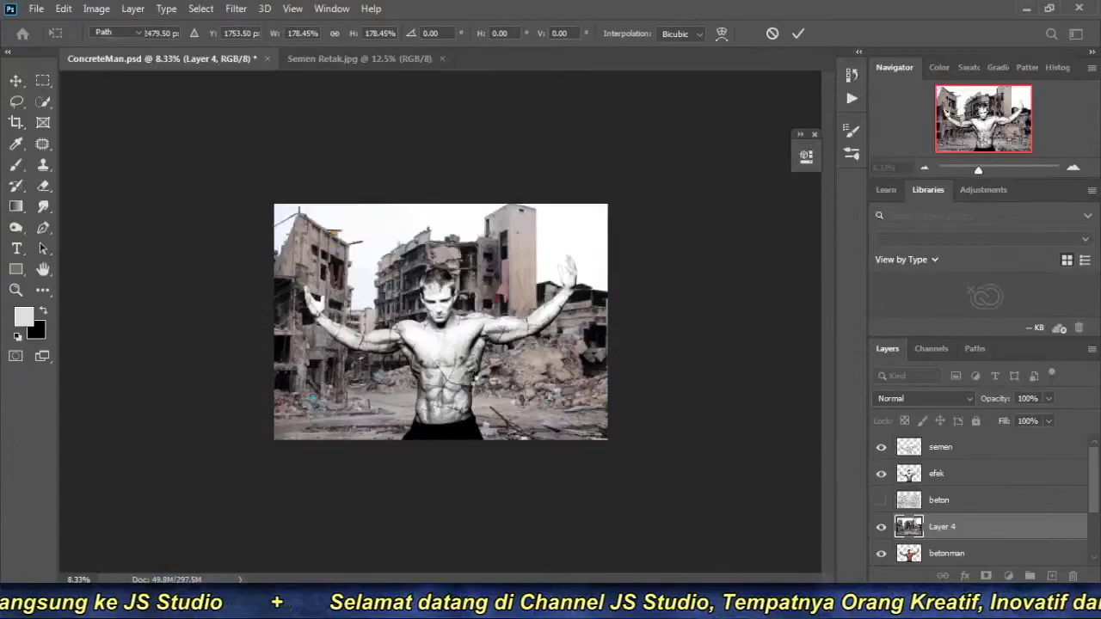
{"action": "key", "text": "p"}
{"action": "key", "text": "ctrl+plus"}
{"action": "key", "text": "ctrl+plus"}
{"action": "key", "text": "ctrl+plus"}
{"action": "left_click_drag", "start_coordinate": [387, 339], "coordinate": [499, 275]}
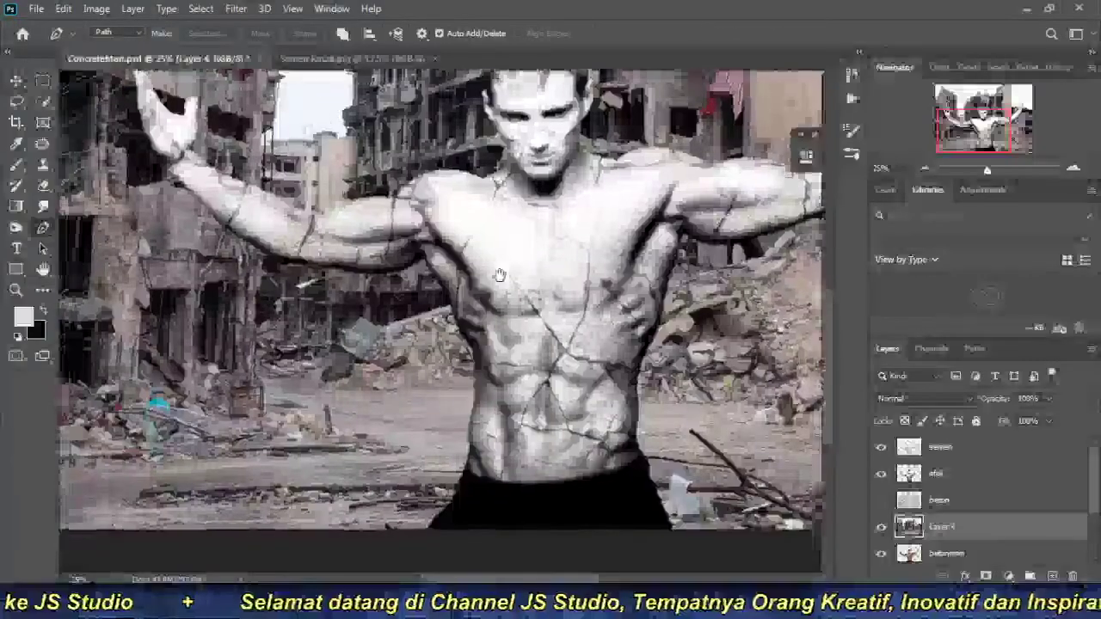
{"action": "left_click", "coordinate": [926, 168]}
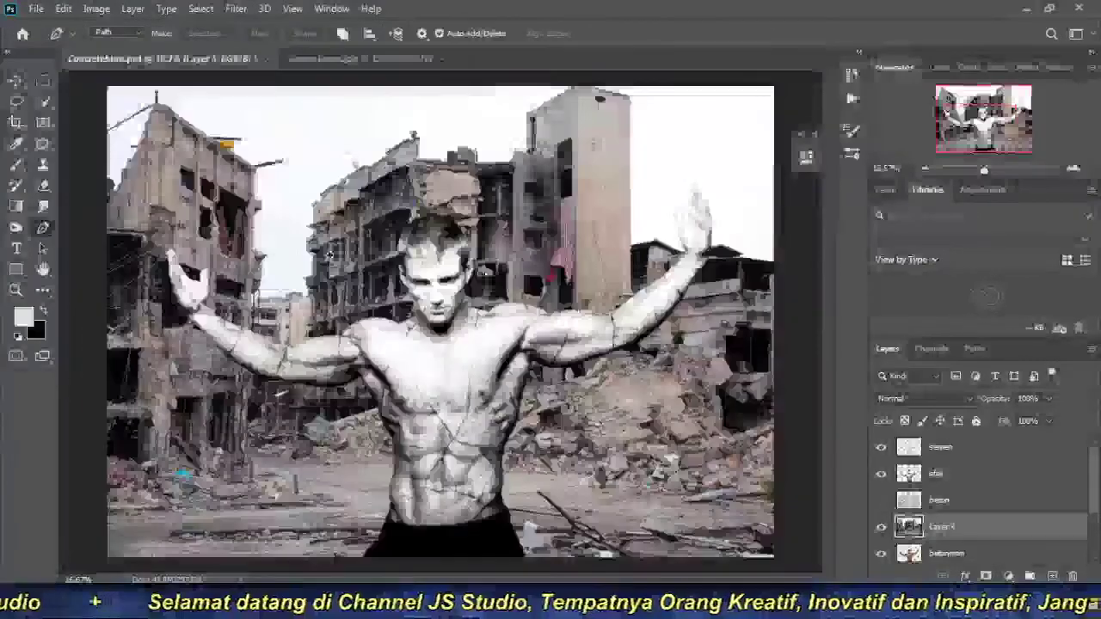
{"action": "key", "text": "ctrl+plus"}
{"action": "key", "text": "ctrl+plus"}
{"action": "left_click_drag", "start_coordinate": [329, 254], "coordinate": [514, 209]}
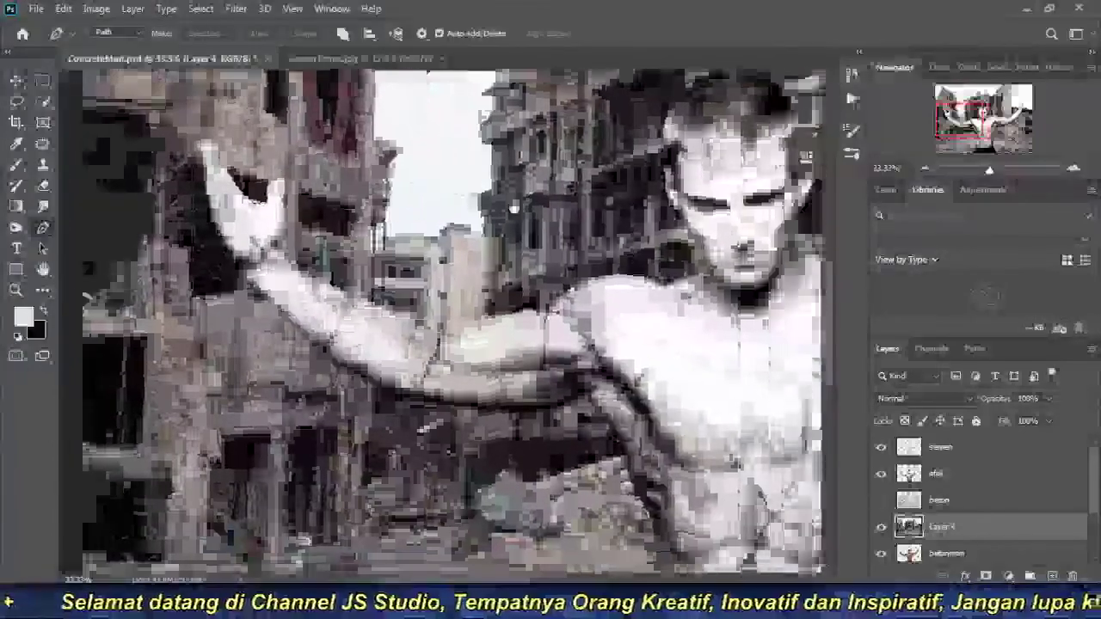
{"action": "scroll", "coordinate": [513, 209], "scroll_direction": "down", "scroll_amount": 5}
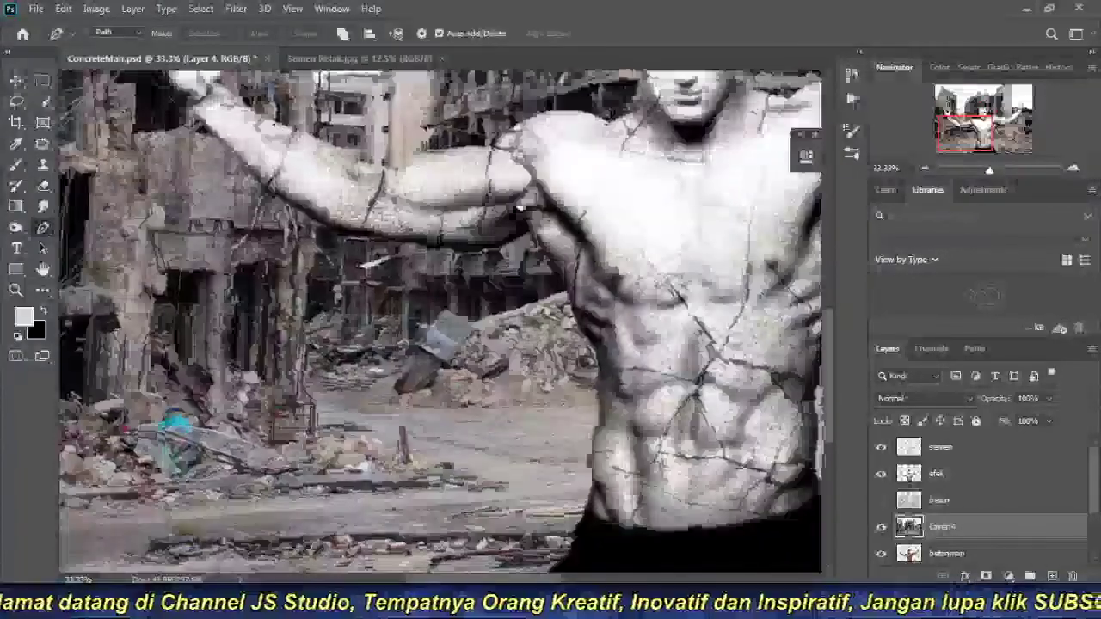
{"action": "scroll", "coordinate": [521, 208], "scroll_direction": "up", "scroll_amount": 5}
{"action": "mouse_move", "coordinate": [522, 208]}
{"action": "left_mouse_down"}
{"action": "mouse_move", "coordinate": [284, 406]}
{"action": "mouse_move", "coordinate": [9, 516]}
{"action": "left_mouse_up"}
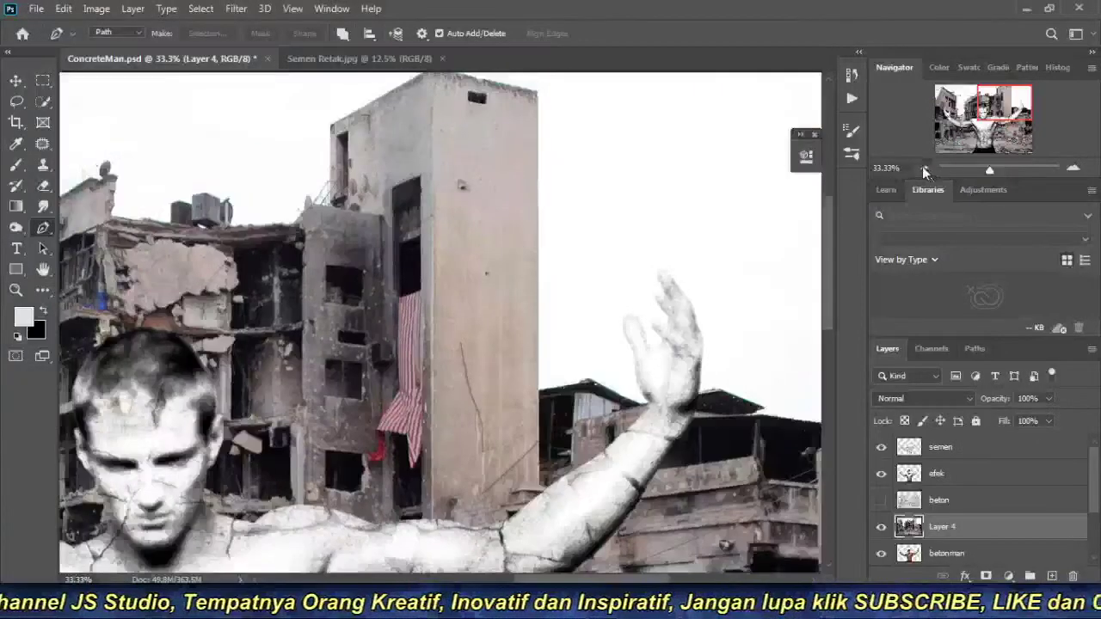
{"action": "left_click", "coordinate": [925, 170]}
{"action": "left_click", "coordinate": [924, 169]}
{"action": "scroll", "coordinate": [530, 363], "scroll_direction": "up", "scroll_amount": 2}
{"action": "scroll", "coordinate": [530, 363], "scroll_direction": "up", "scroll_amount": 3}
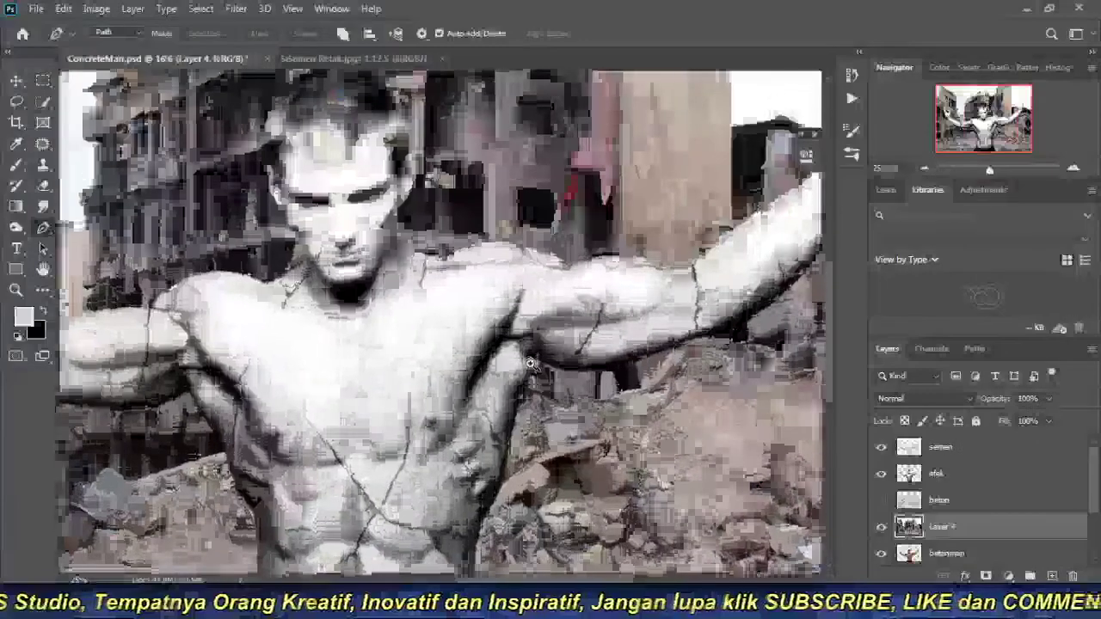
{"action": "scroll", "coordinate": [542, 396], "scroll_direction": "up", "scroll_amount": 1}
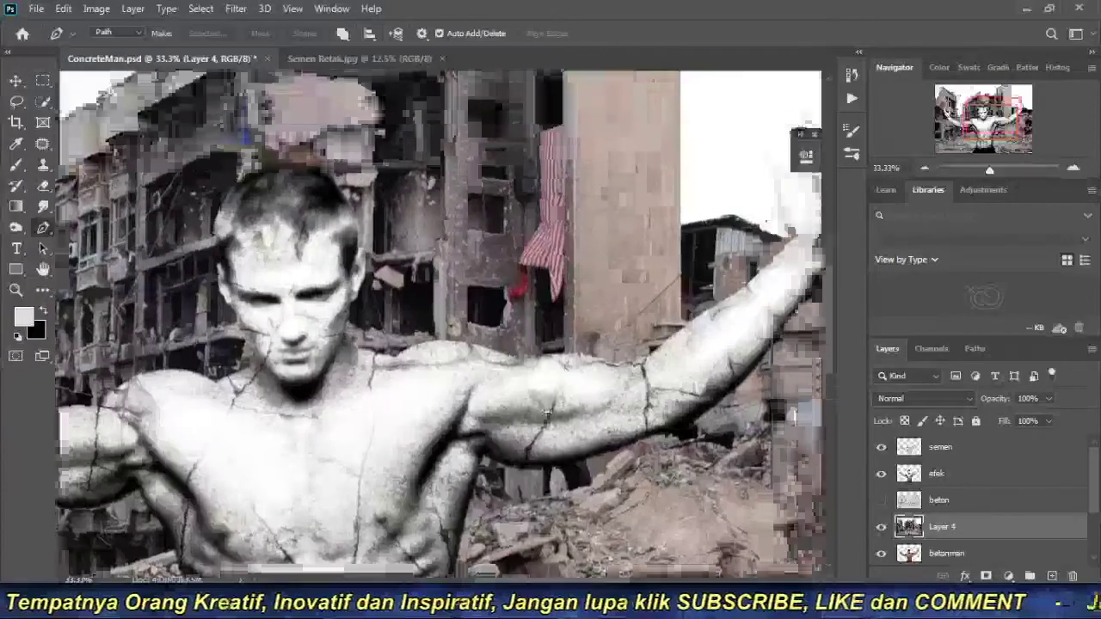
{"action": "scroll", "coordinate": [602, 293], "scroll_direction": "up", "scroll_amount": 2}
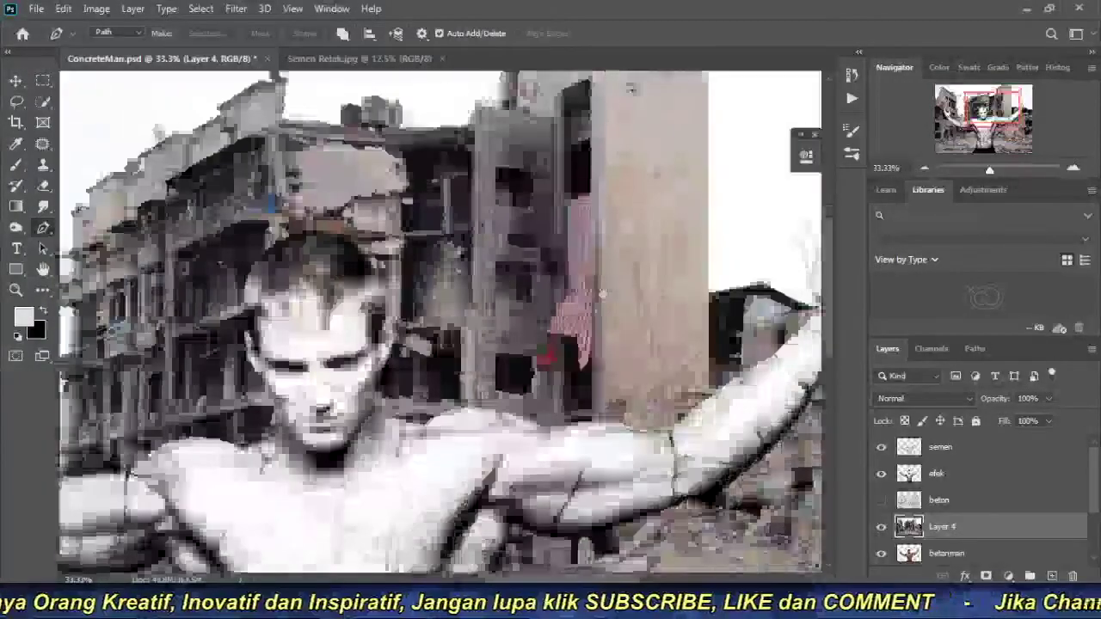
{"action": "scroll", "coordinate": [602, 293], "scroll_direction": "down", "scroll_amount": 1}
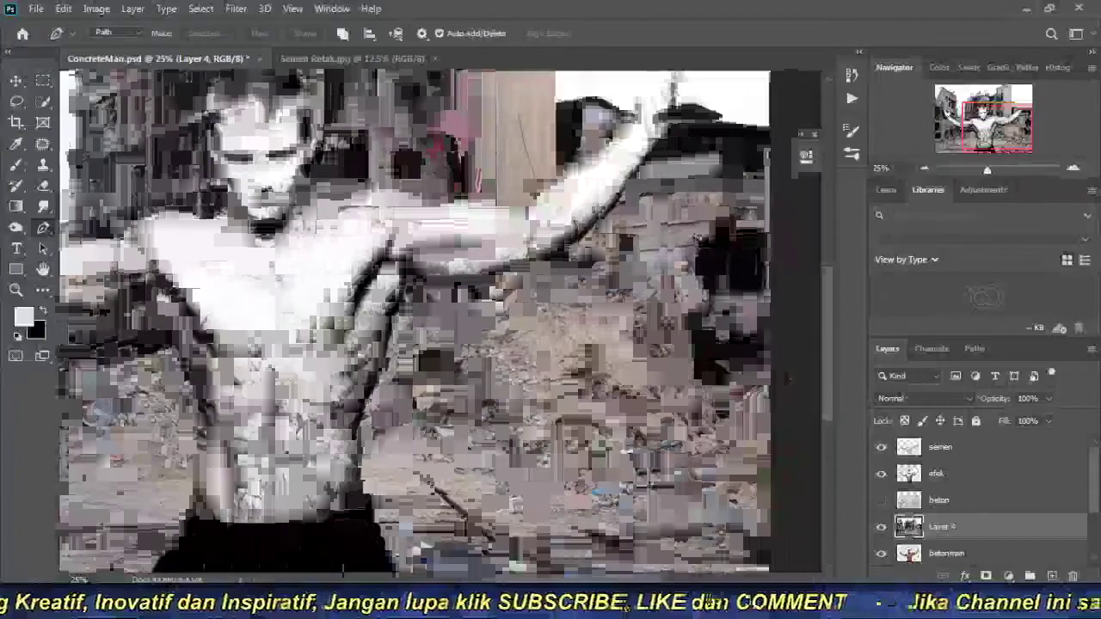
{"action": "scroll", "coordinate": [619, 387], "scroll_direction": "down", "scroll_amount": 2}
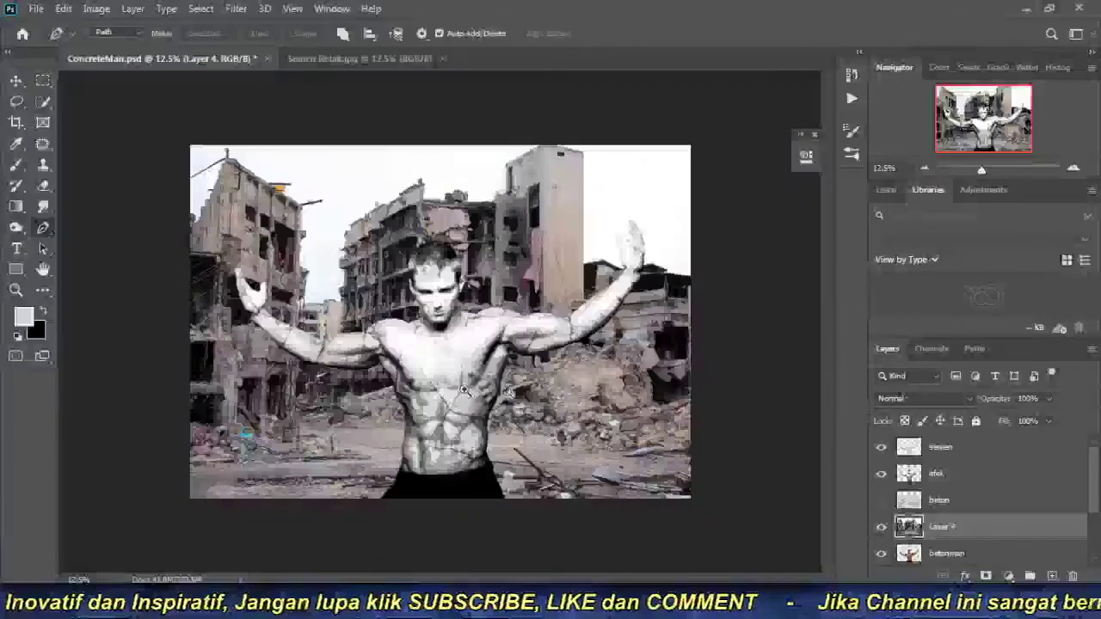
{"action": "scroll", "coordinate": [465, 390], "scroll_direction": "up", "scroll_amount": 1}
{"action": "scroll", "coordinate": [482, 361], "scroll_direction": "up", "scroll_amount": 1}
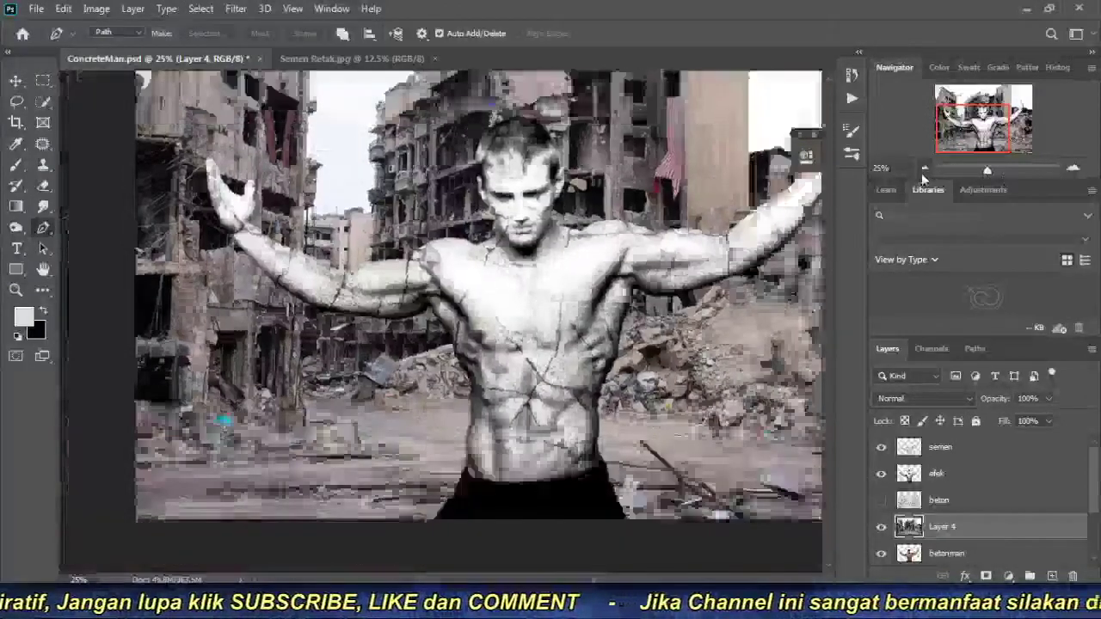
{"action": "left_click", "coordinate": [922, 172]}
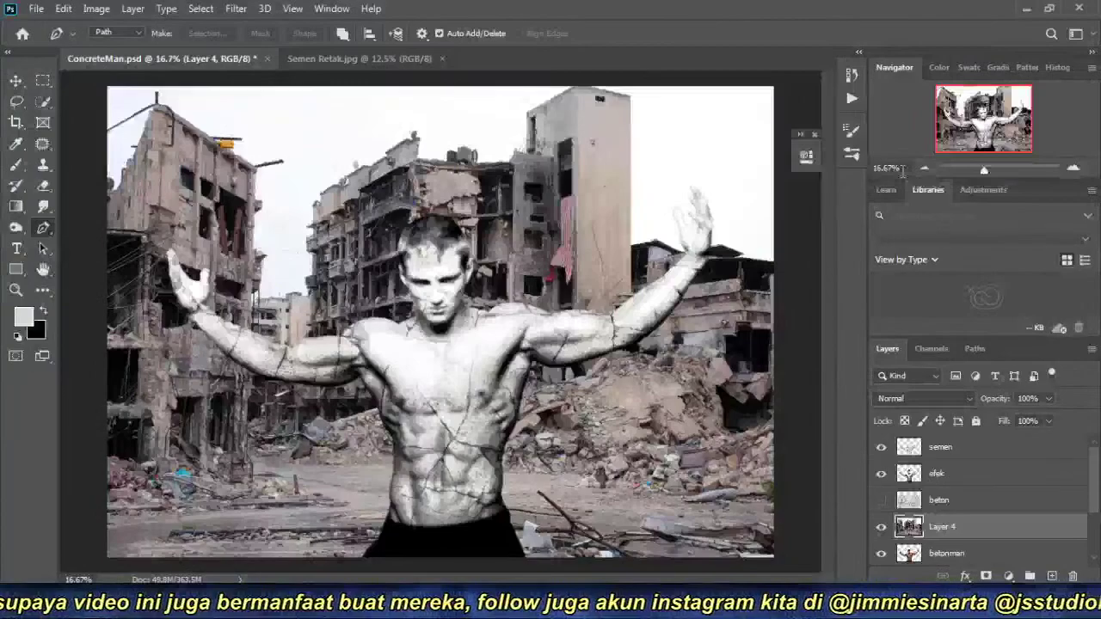
Duplicate the semen and efek texture layers into semen copy and efek copy.
{"action": "left_click", "coordinate": [1076, 169]}
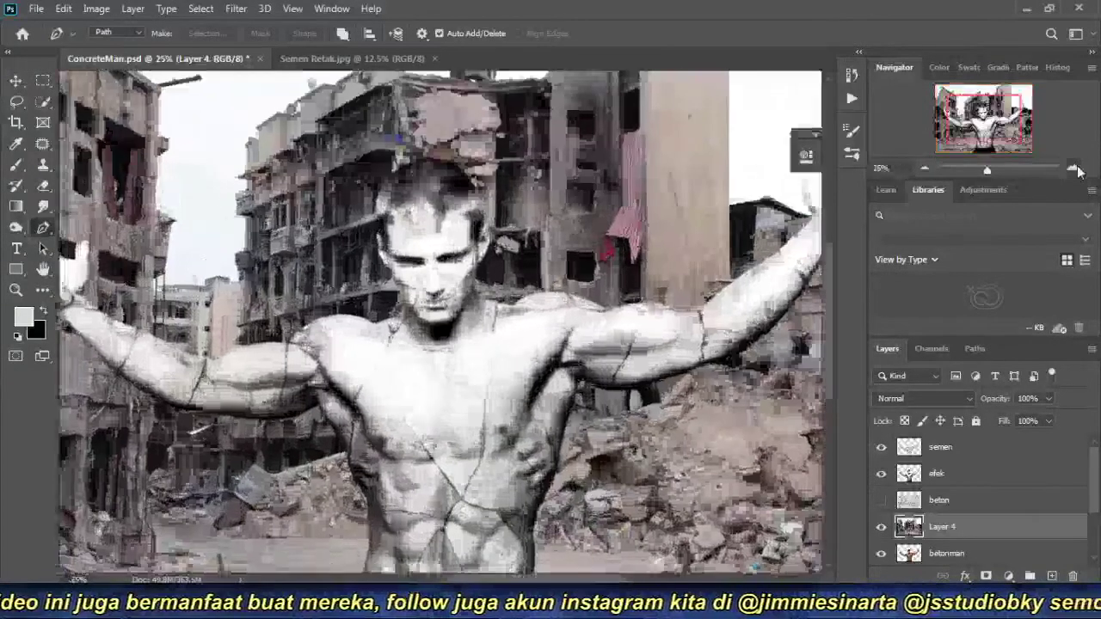
{"action": "left_click", "coordinate": [1076, 169]}
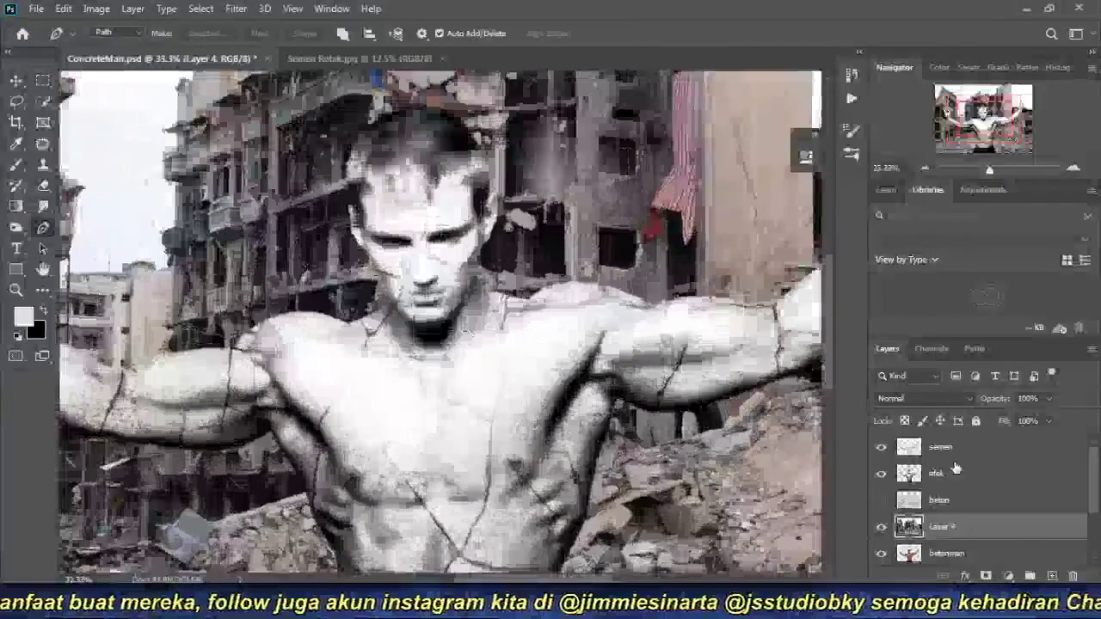
{"action": "left_click", "coordinate": [961, 446]}
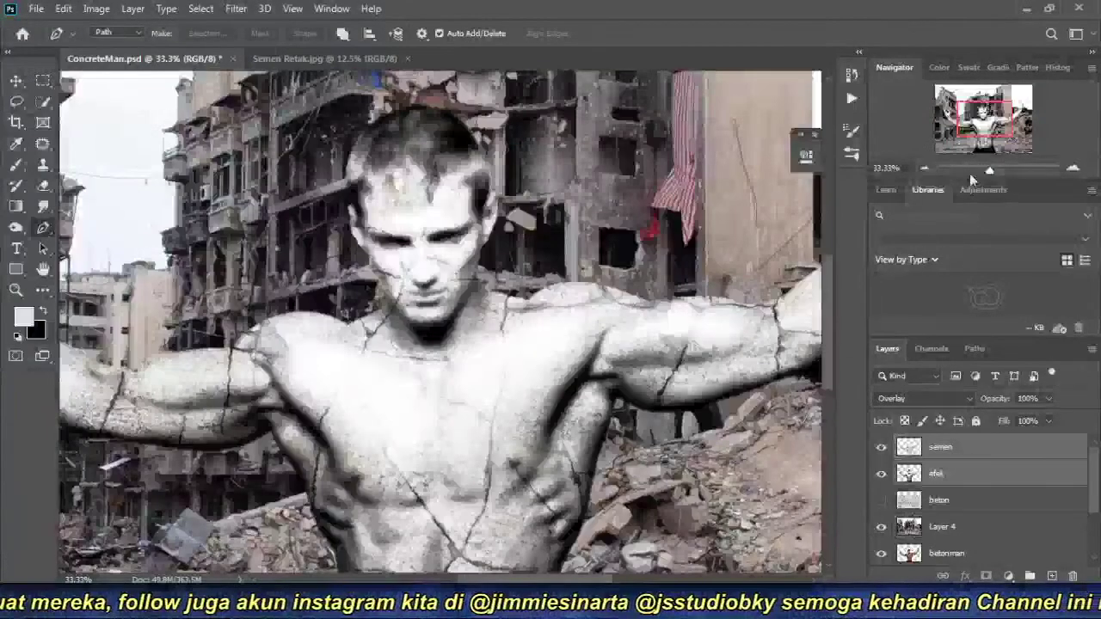
{"action": "key", "text": "ctrl+minus"}
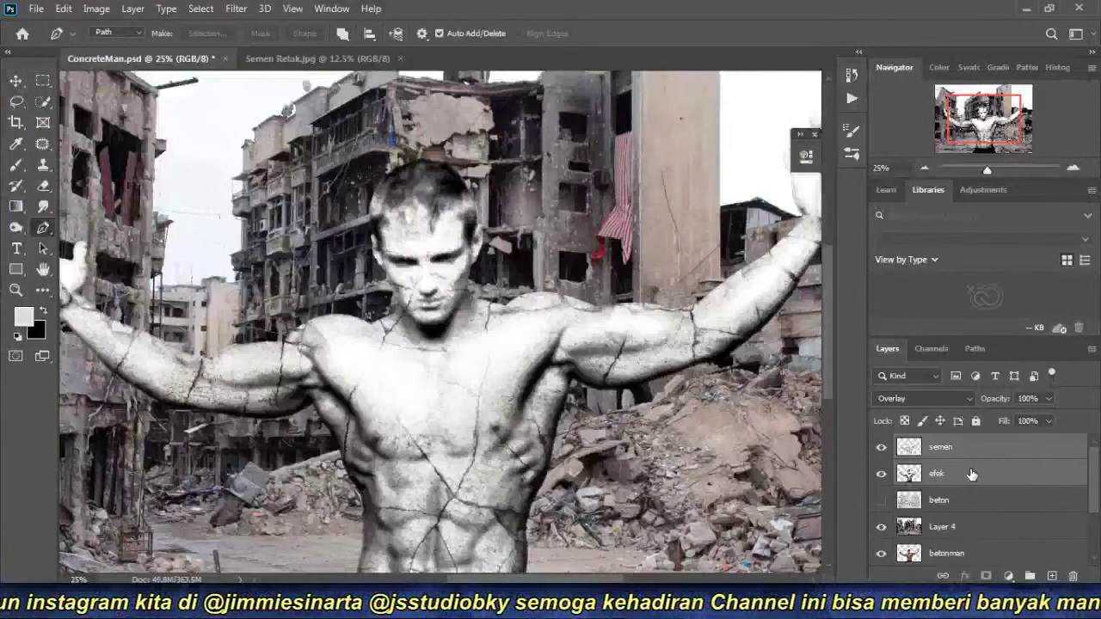
{"action": "key", "text": "ctrl+j"}
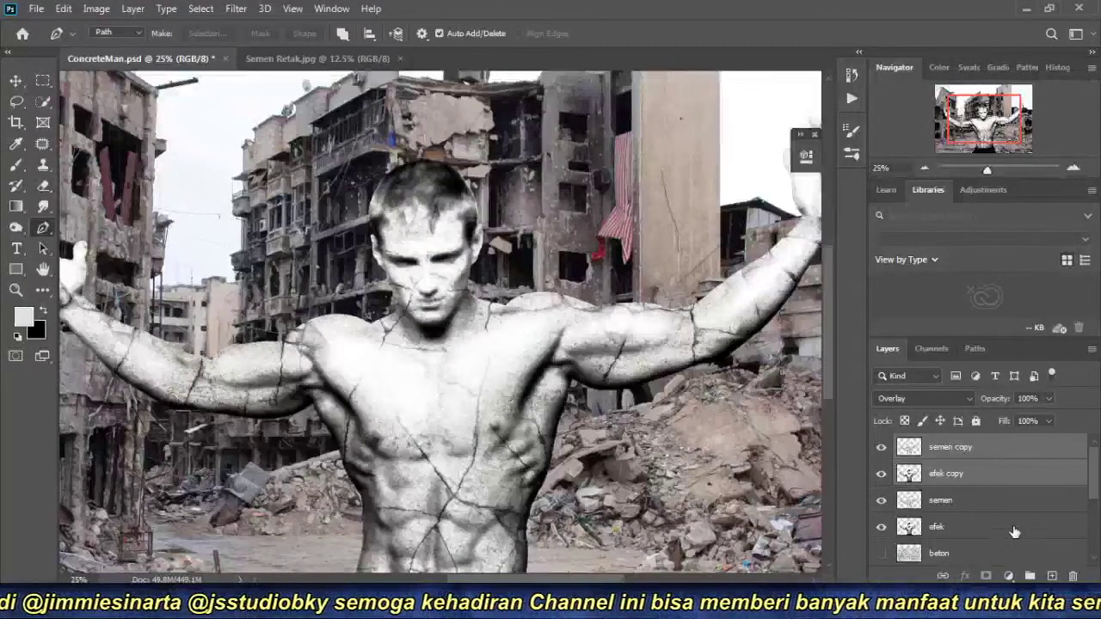
Group the two copies as 'statue' and hide the original semen and efek layers.
{"action": "left_click", "coordinate": [1029, 577]}
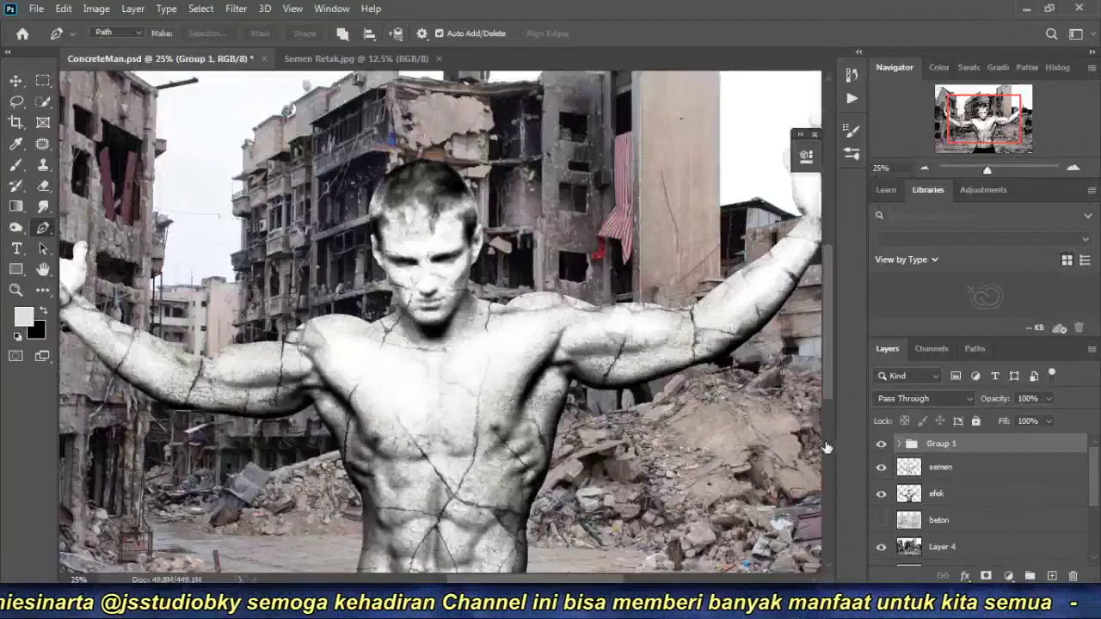
{"action": "left_click", "coordinate": [880, 468]}
{"action": "left_click", "coordinate": [881, 494]}
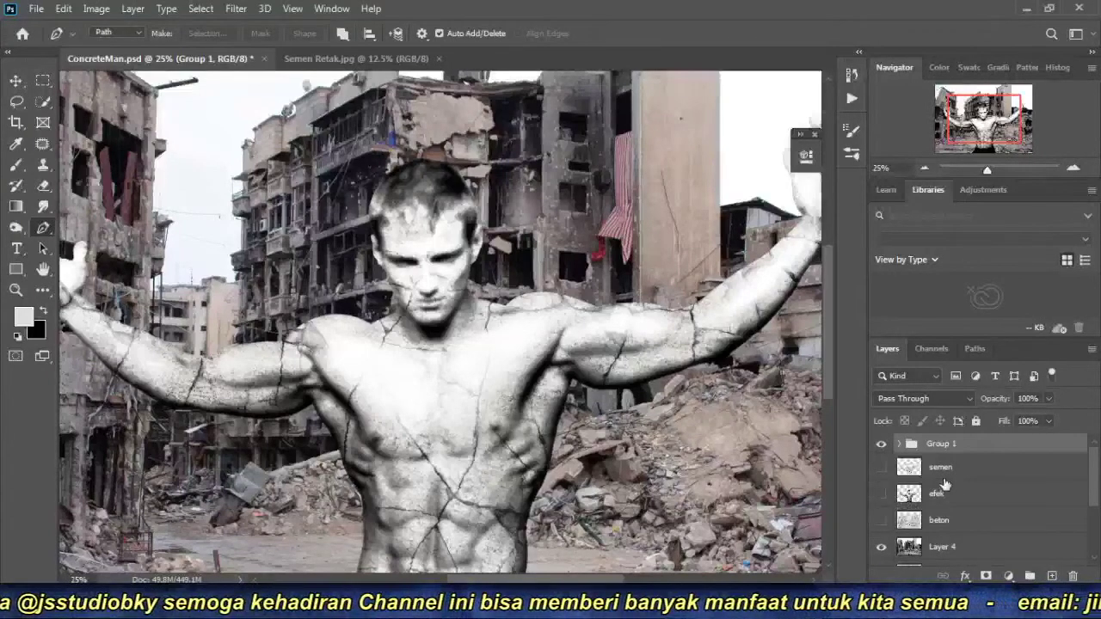
{"action": "double_click", "coordinate": [953, 444]}
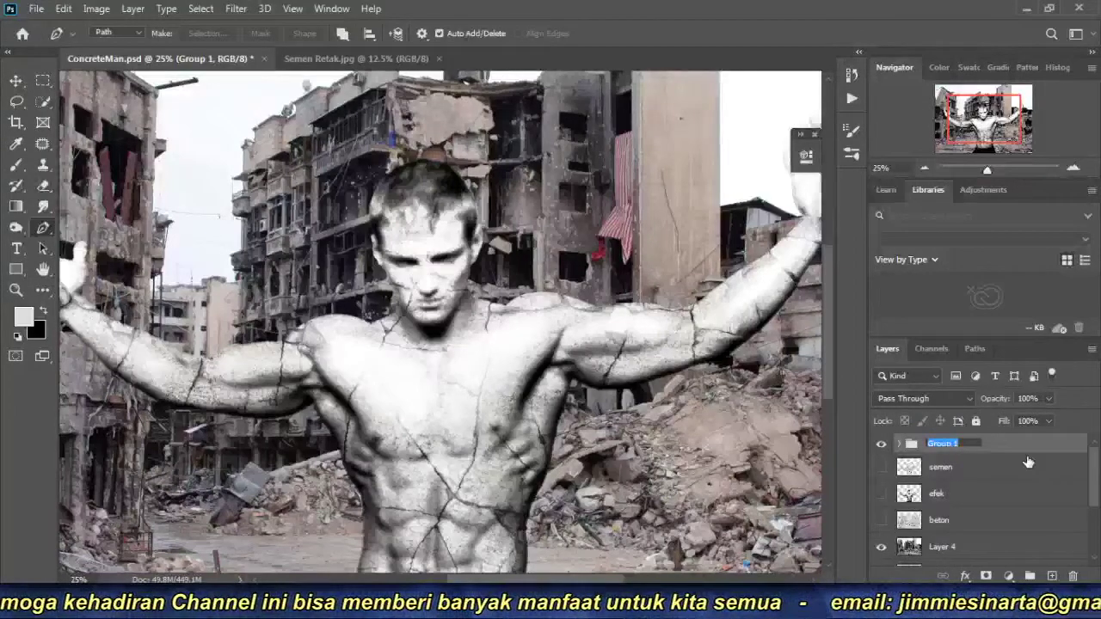
{"action": "type", "text": "statue"}
{"action": "key", "text": "Return"}
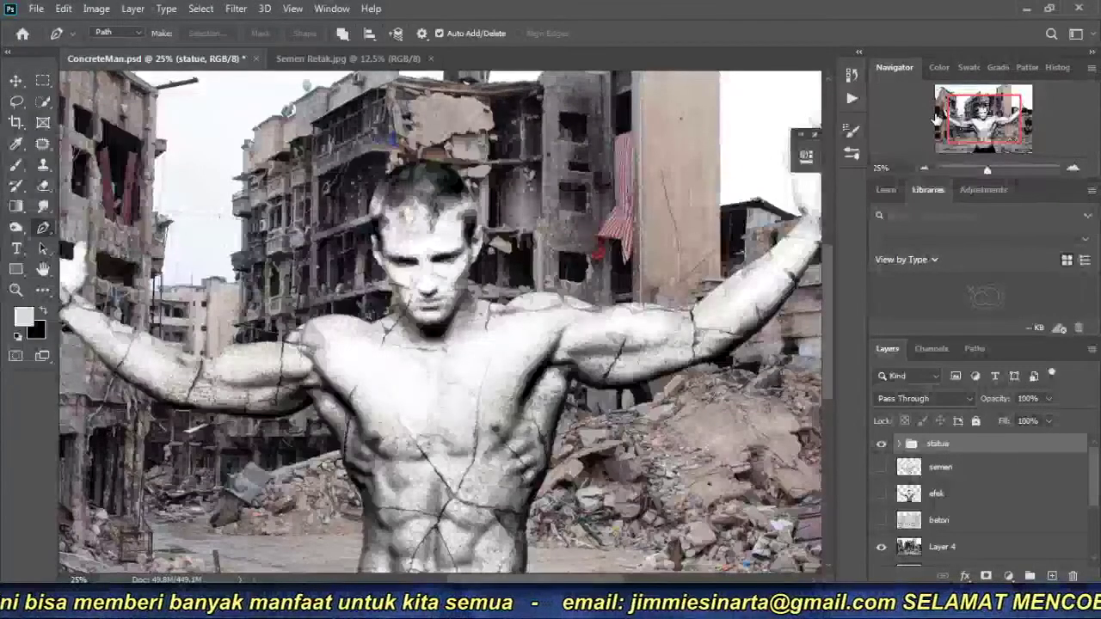
Pan and zoom across the statue's face, arm and chest against the rubble backdrop.
{"action": "left_click", "coordinate": [925, 168]}
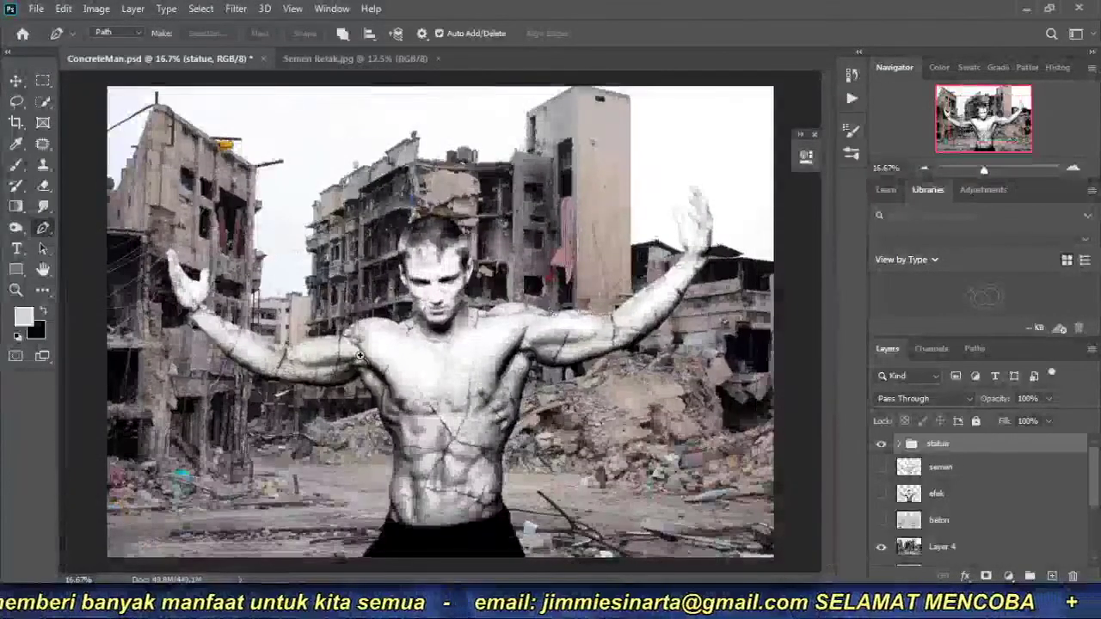
{"action": "scroll", "coordinate": [185, 290], "scroll_direction": "up", "scroll_amount": 2}
{"action": "scroll", "coordinate": [184, 290], "scroll_direction": "up", "scroll_amount": 2}
{"action": "scroll", "coordinate": [185, 290], "scroll_direction": "up", "scroll_amount": 1}
{"action": "scroll", "coordinate": [500, 341], "scroll_direction": "up", "scroll_amount": 2}
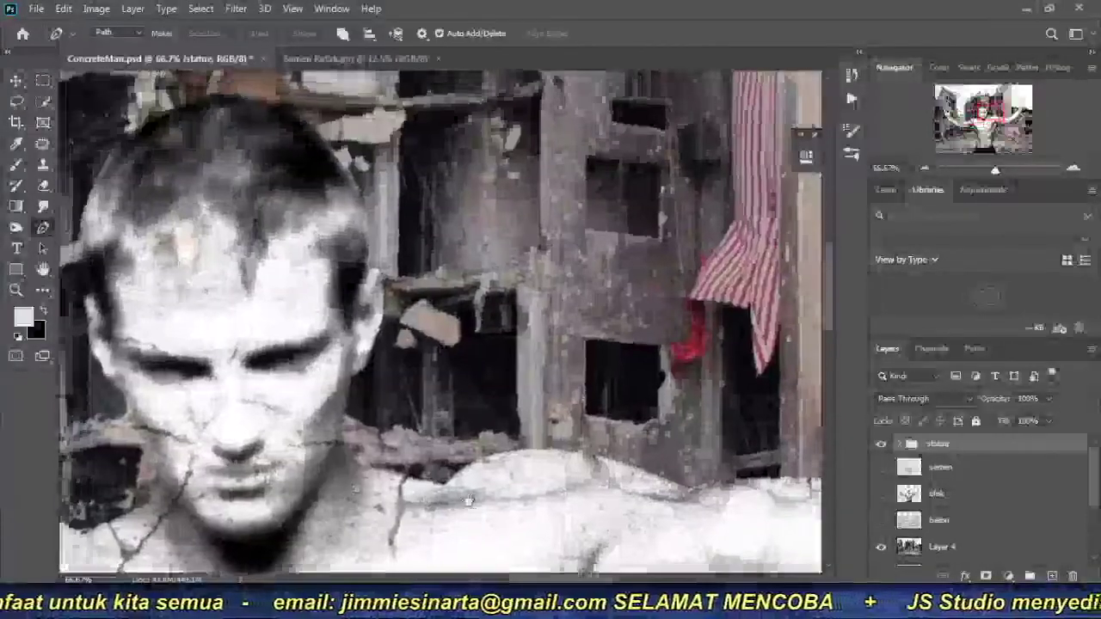
{"action": "mouse_move", "coordinate": [511, 328]}
{"action": "left_mouse_down"}
{"action": "mouse_move", "coordinate": [487, 307]}
{"action": "mouse_move", "coordinate": [624, 277]}
{"action": "left_mouse_up"}
{"action": "scroll", "coordinate": [624, 277], "scroll_direction": "up", "scroll_amount": 1}
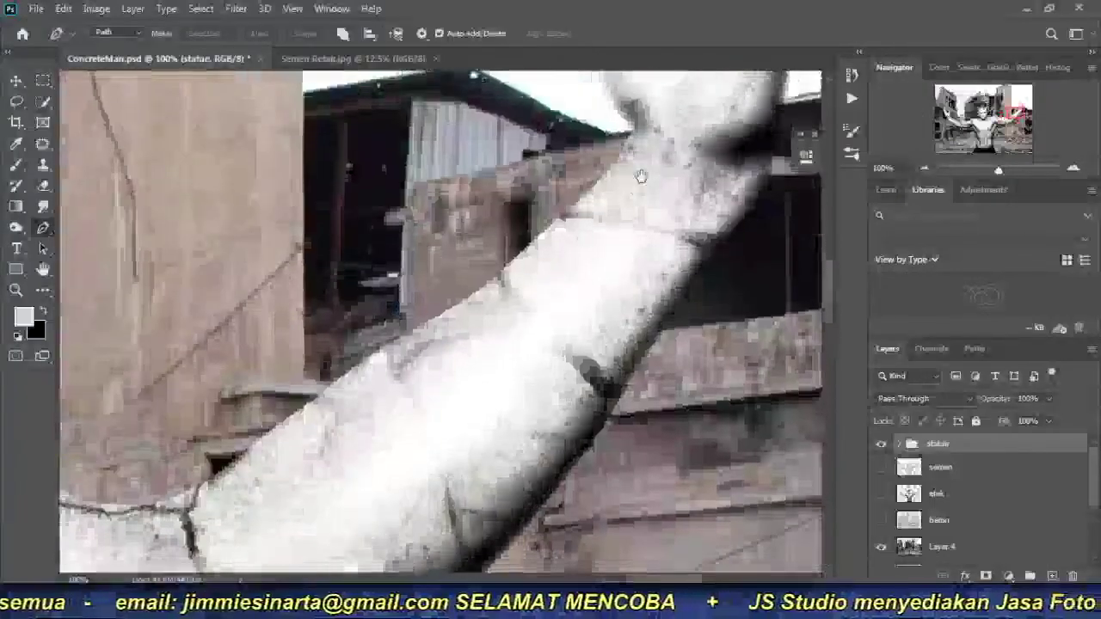
{"action": "scroll", "coordinate": [501, 306], "scroll_direction": "down", "scroll_amount": 1}
{"action": "scroll", "coordinate": [501, 306], "scroll_direction": "down", "scroll_amount": 1}
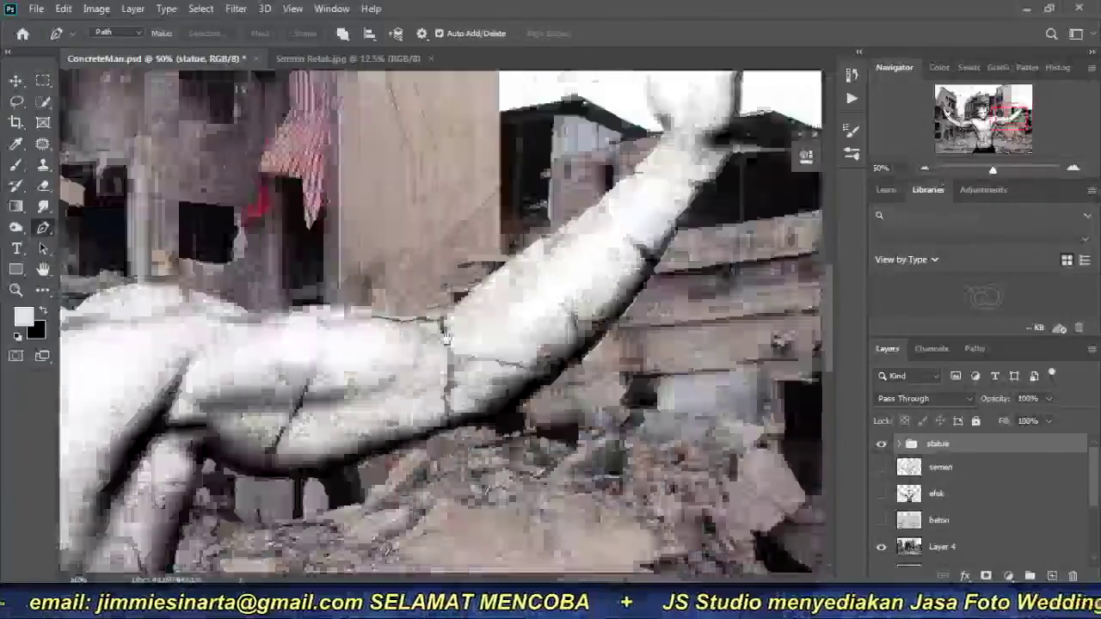
{"action": "scroll", "coordinate": [336, 312], "scroll_direction": "up", "scroll_amount": 1}
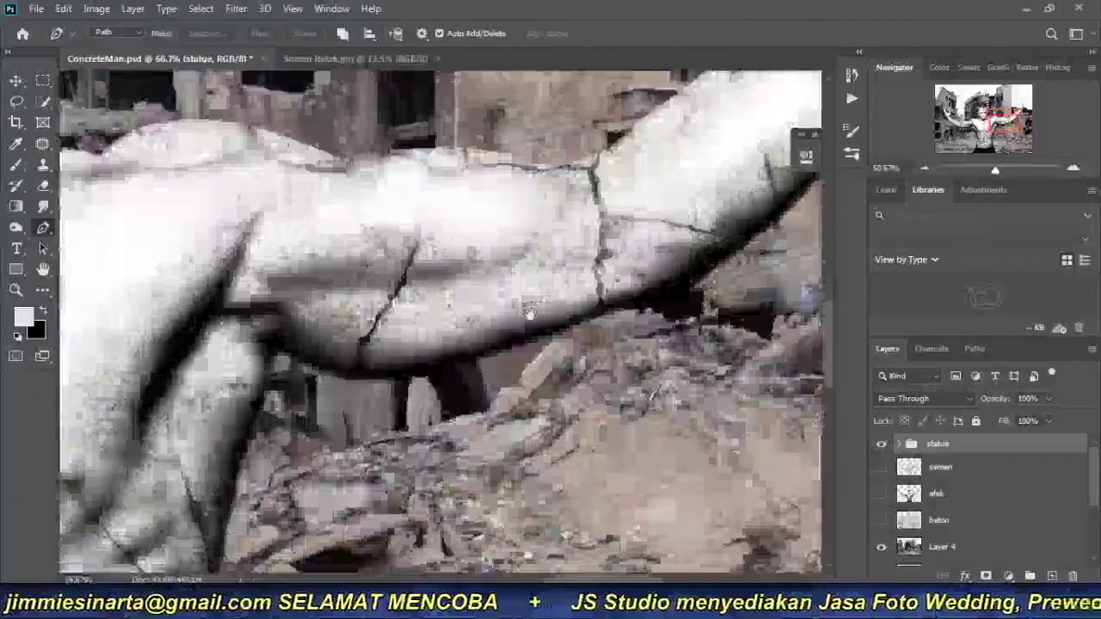
{"action": "scroll", "coordinate": [558, 295], "scroll_direction": "up", "scroll_amount": 2}
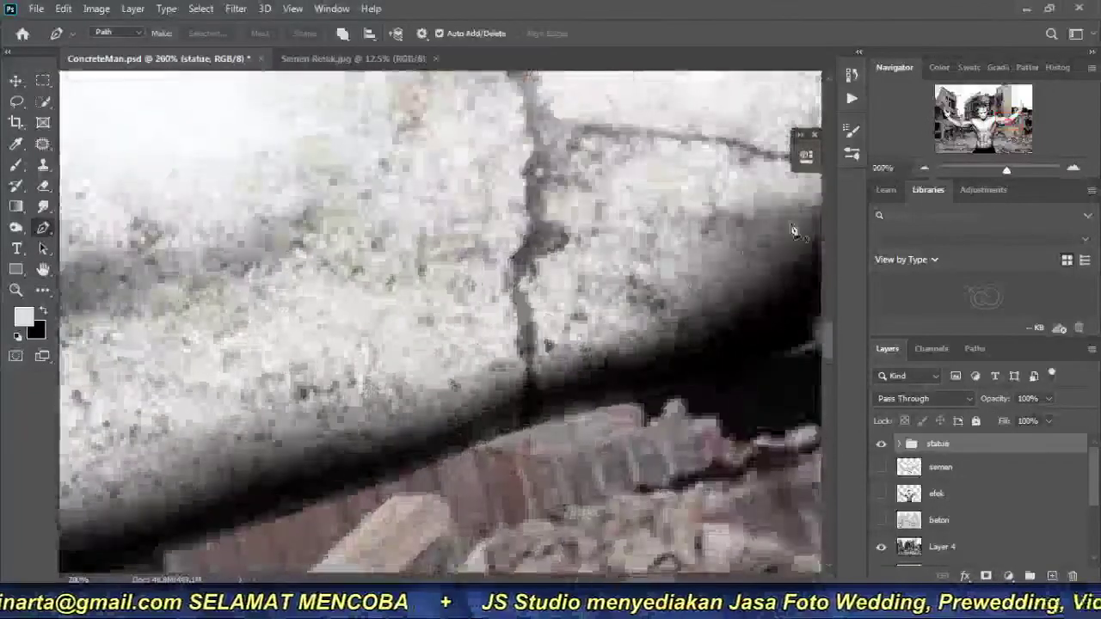
{"action": "left_click", "coordinate": [925, 169]}
{"action": "left_click", "coordinate": [923, 169]}
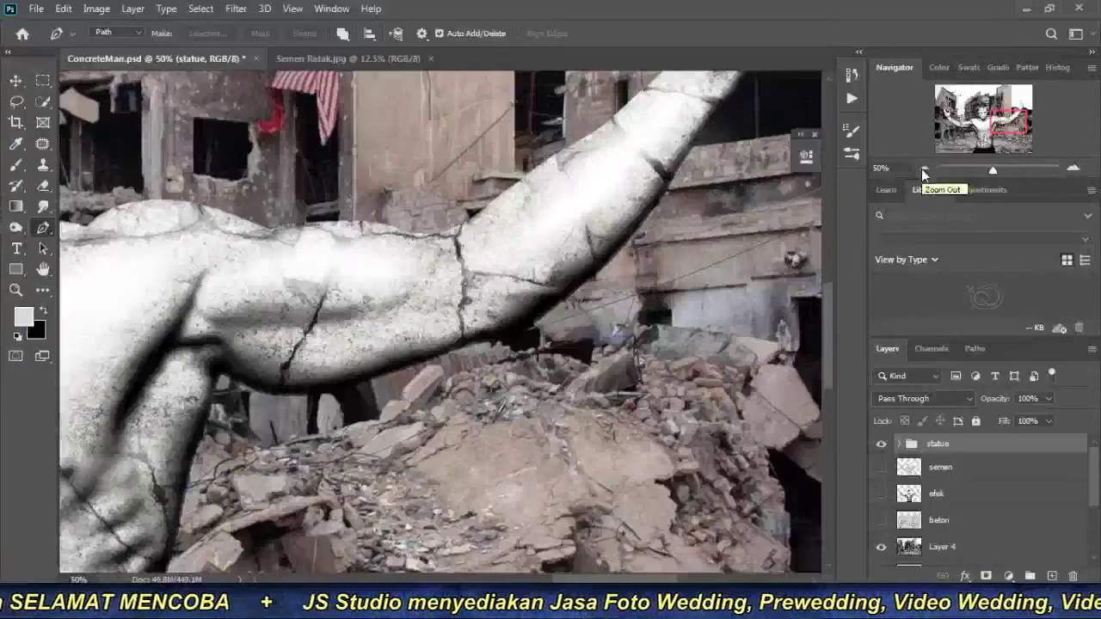
{"action": "mouse_move", "coordinate": [86, 272]}
{"action": "left_mouse_down"}
{"action": "mouse_move", "coordinate": [502, 186]}
{"action": "mouse_move", "coordinate": [592, 381]}
{"action": "left_mouse_up"}
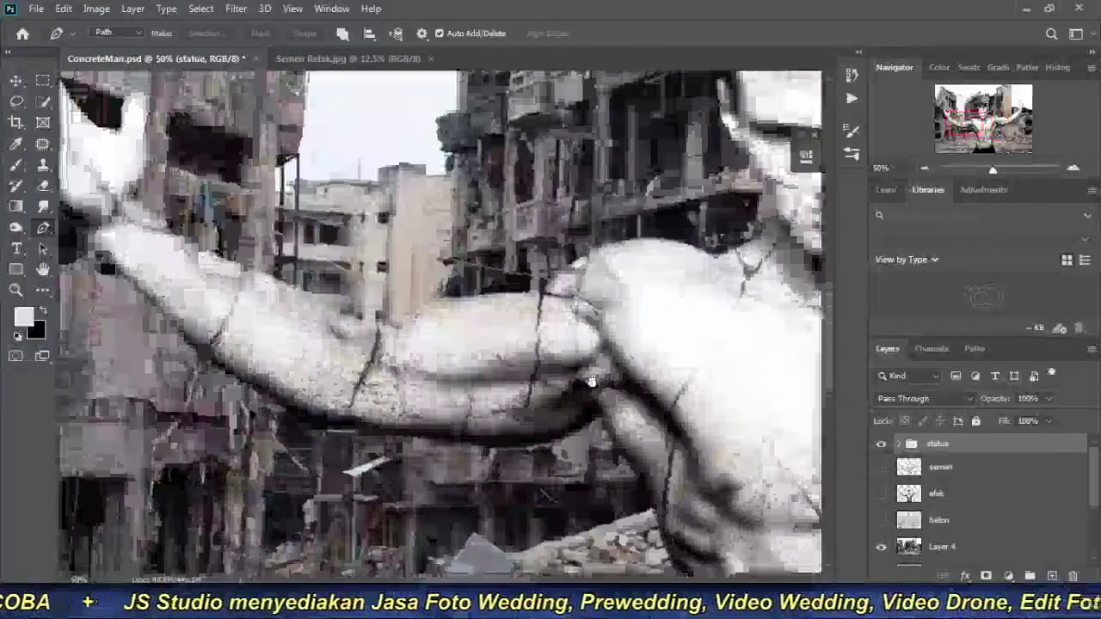
{"action": "scroll", "coordinate": [592, 381], "scroll_direction": "up", "scroll_amount": 1}
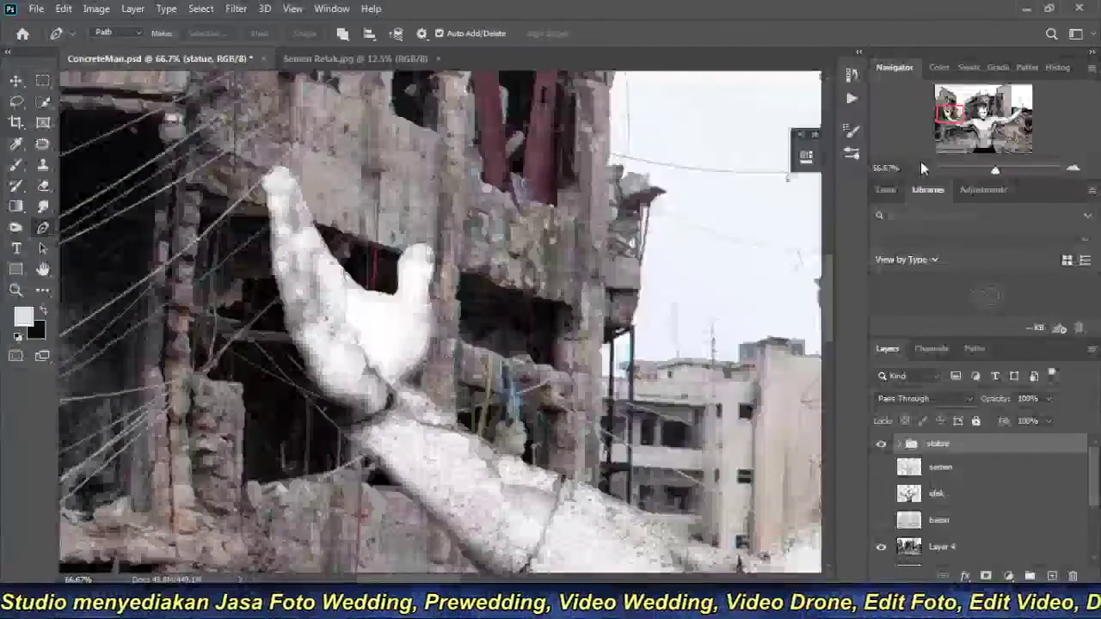
{"action": "left_click", "coordinate": [922, 165]}
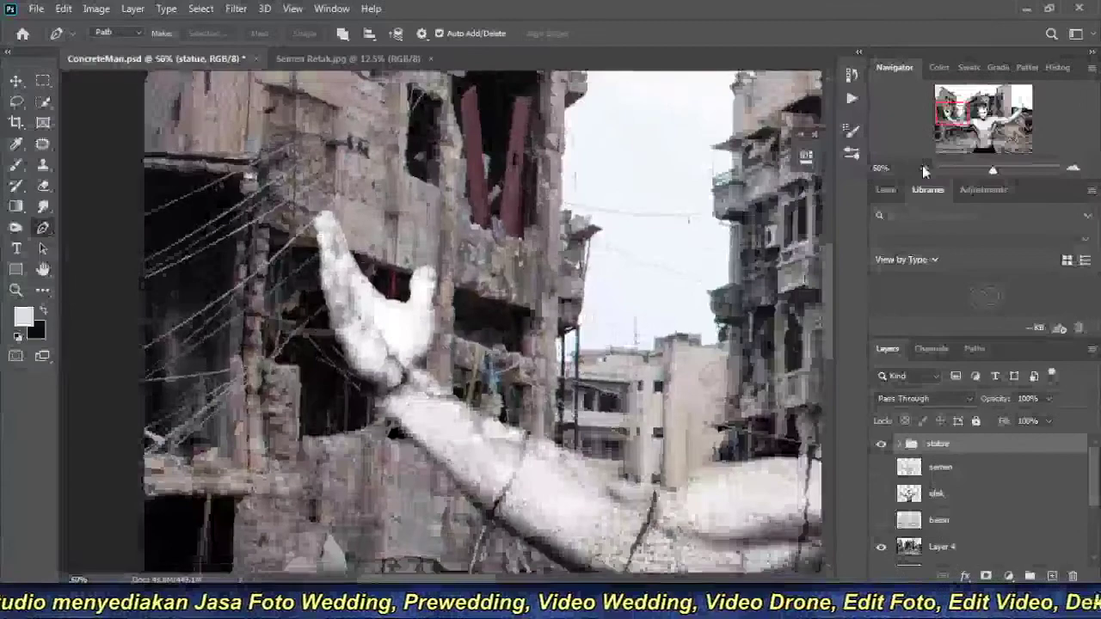
{"action": "scroll", "coordinate": [511, 326], "scroll_direction": "down", "scroll_amount": 3}
{"action": "scroll", "coordinate": [511, 325], "scroll_direction": "down", "scroll_amount": 1}
{"action": "scroll", "coordinate": [511, 325], "scroll_direction": "up", "scroll_amount": 1}
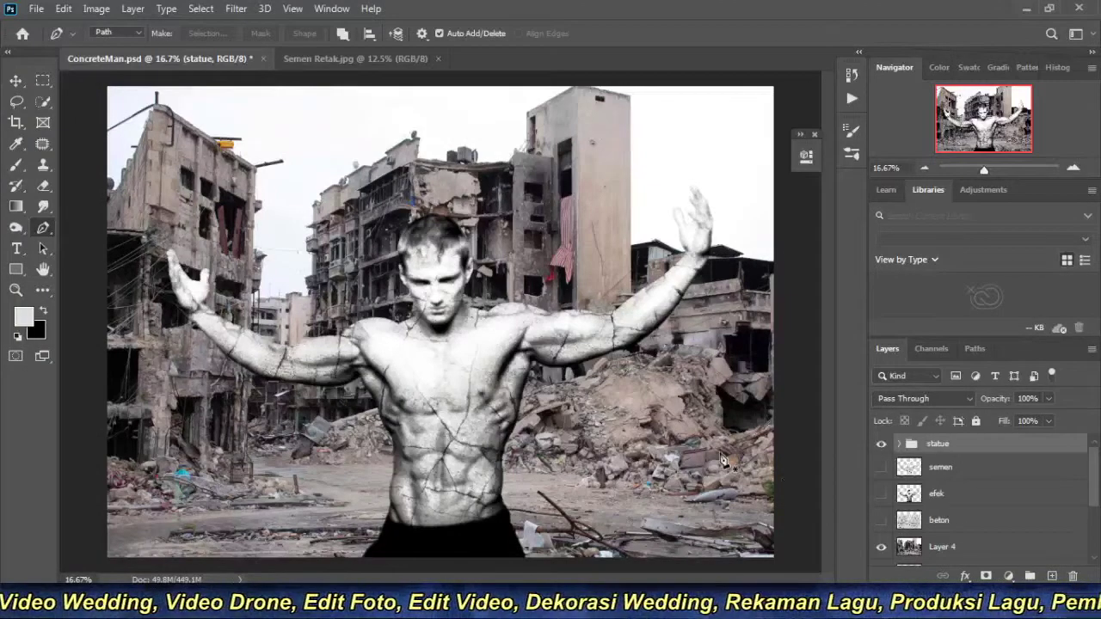
Merge semen copy and efek copy, then add a default Hue/Saturation layer above them.
{"action": "left_click", "coordinate": [899, 444]}
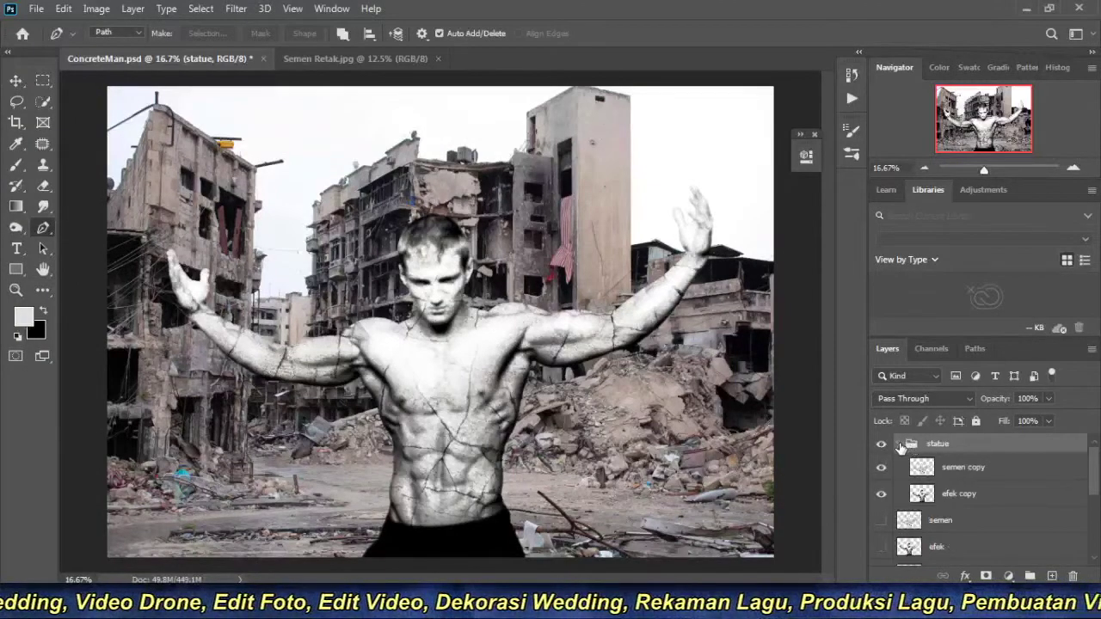
{"action": "left_click", "coordinate": [980, 467]}
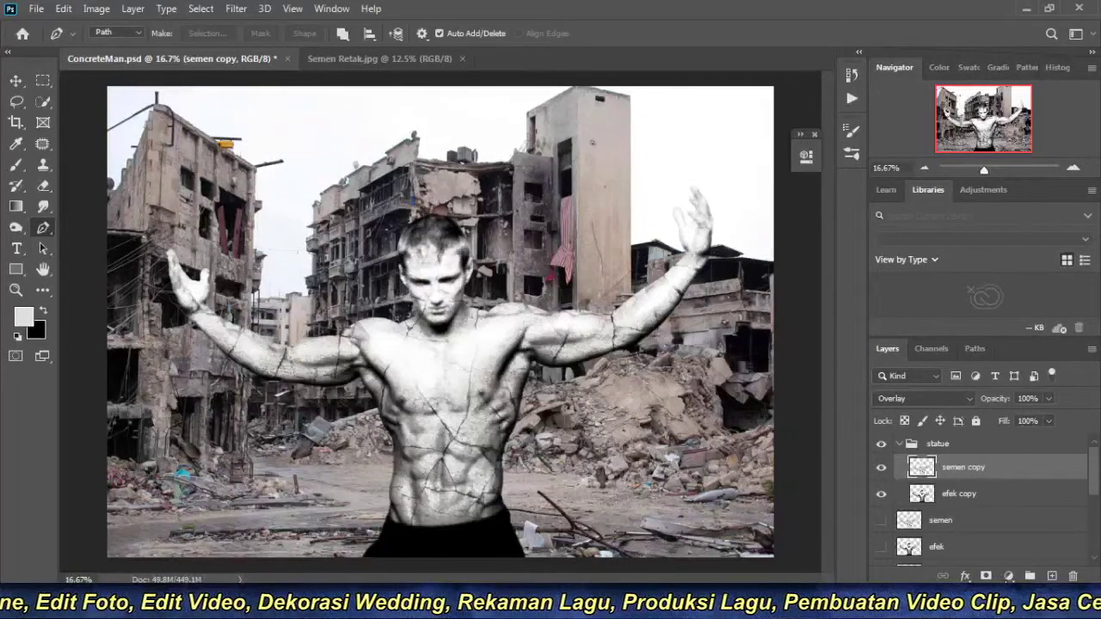
{"action": "left_click", "coordinate": [1008, 576]}
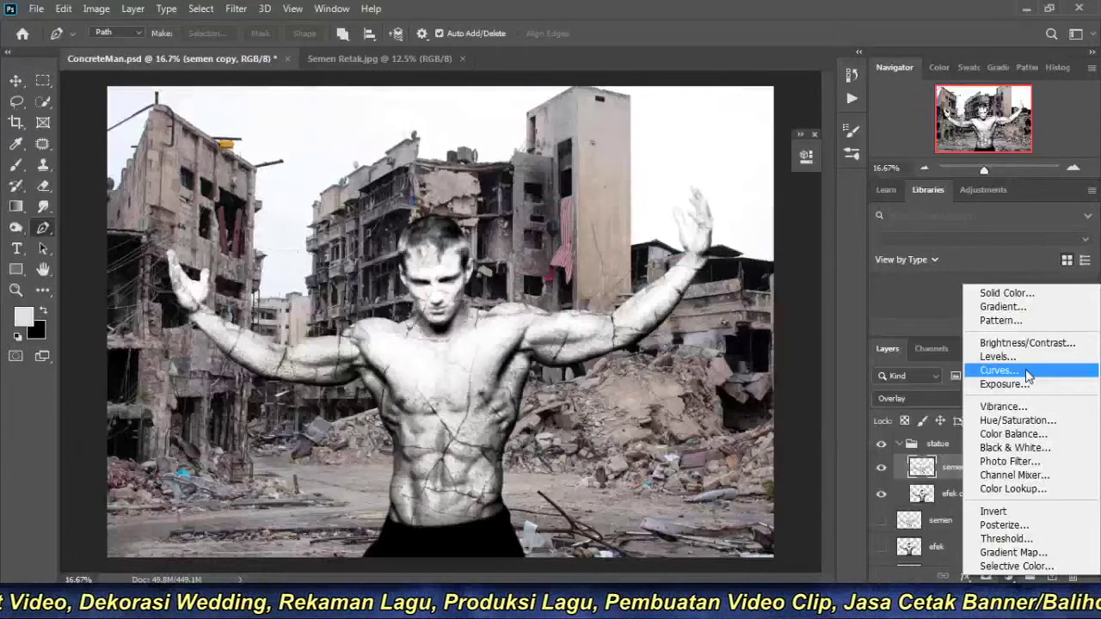
{"action": "left_click", "coordinate": [925, 302]}
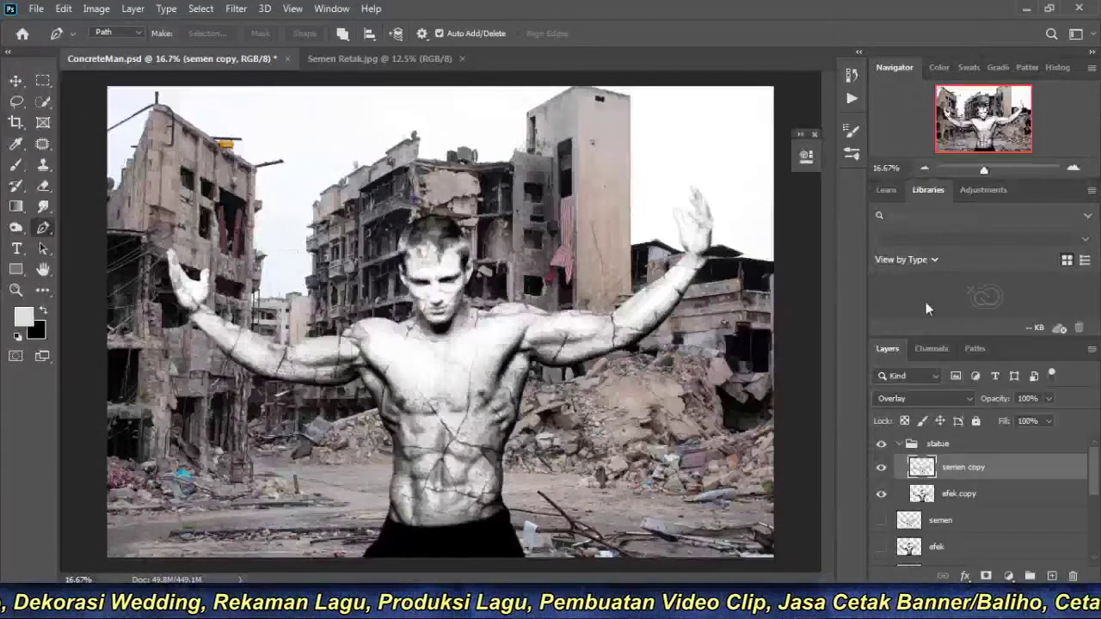
{"action": "left_click", "coordinate": [986, 497], "text": "shift"}
{"action": "right_click", "coordinate": [979, 474]}
{"action": "left_click", "coordinate": [849, 476]}
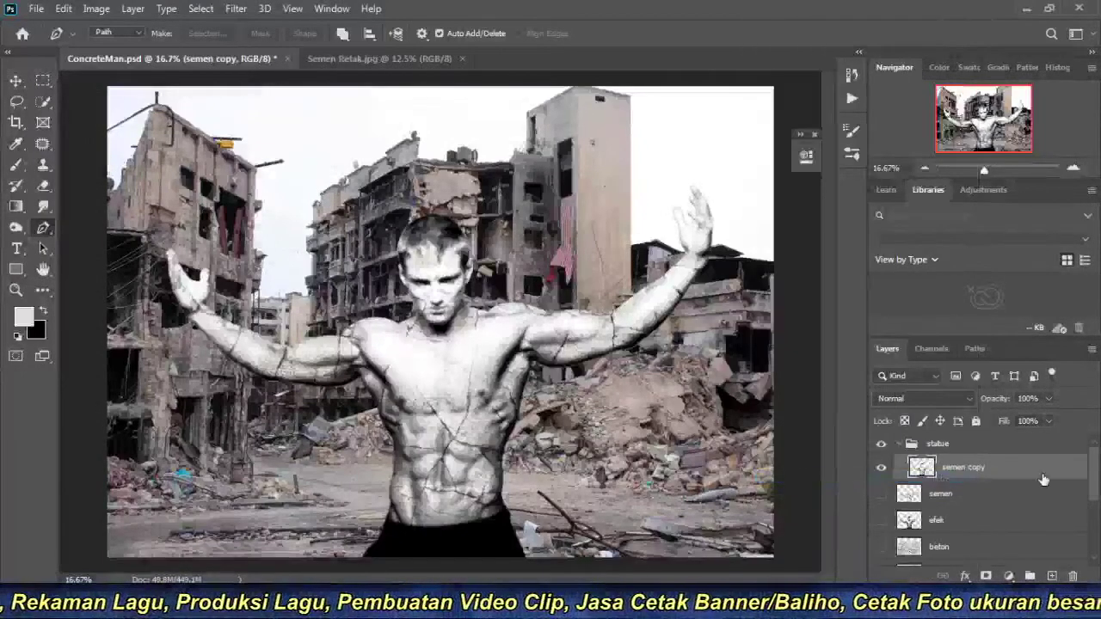
{"action": "left_click", "coordinate": [1008, 576]}
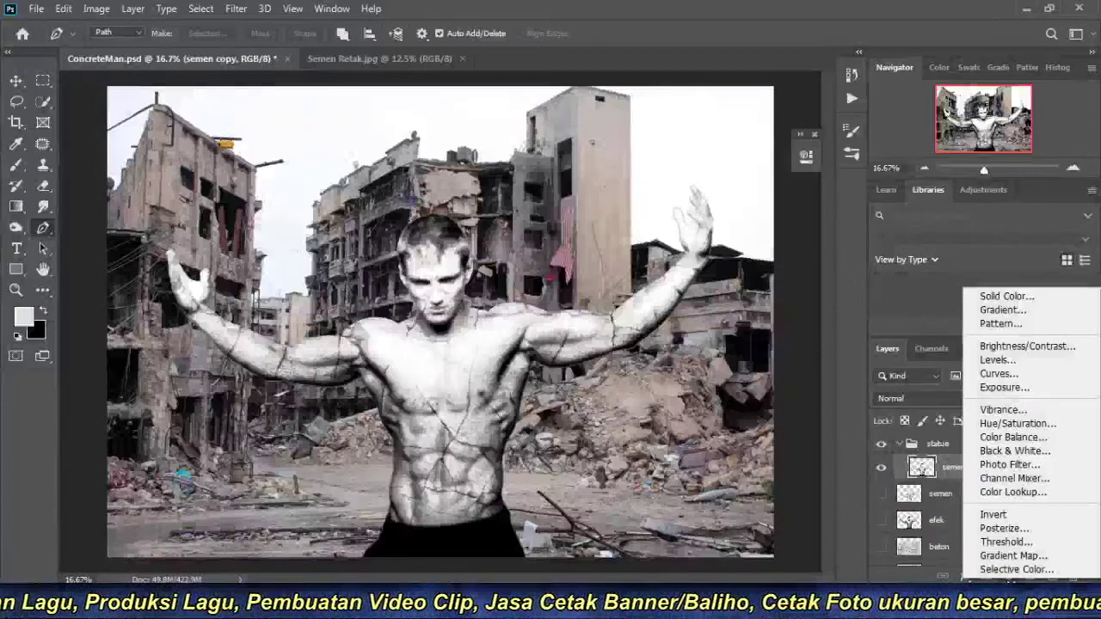
{"action": "left_click", "coordinate": [1032, 423]}
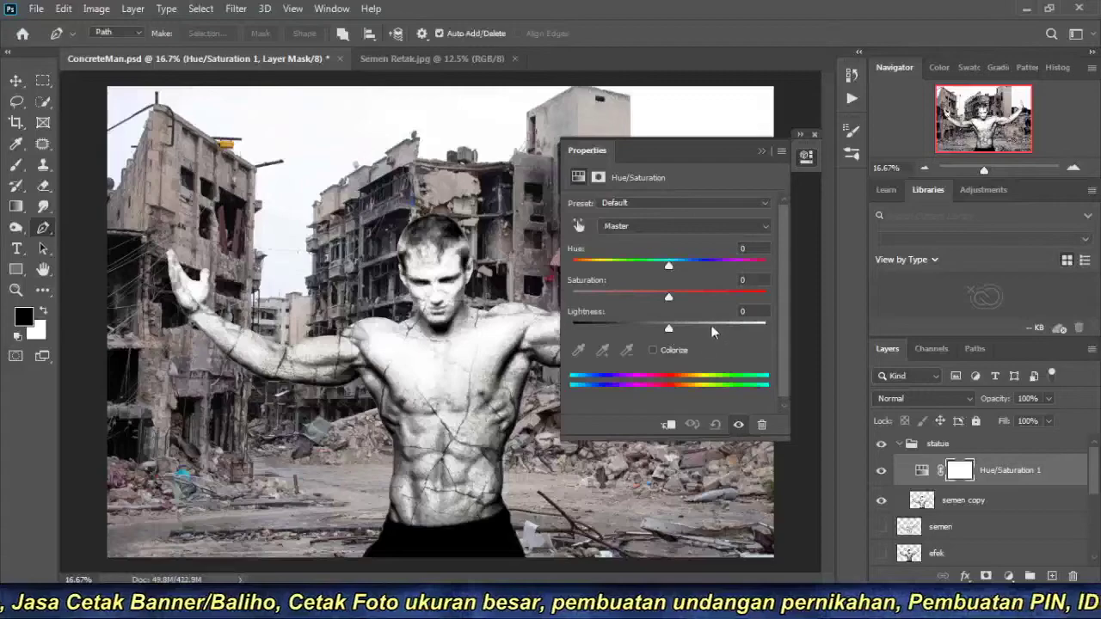
Colorize the clipped Hue/Saturation layer at Hue 17, Saturation 15, Lightness -12.
{"action": "left_click", "coordinate": [663, 352]}
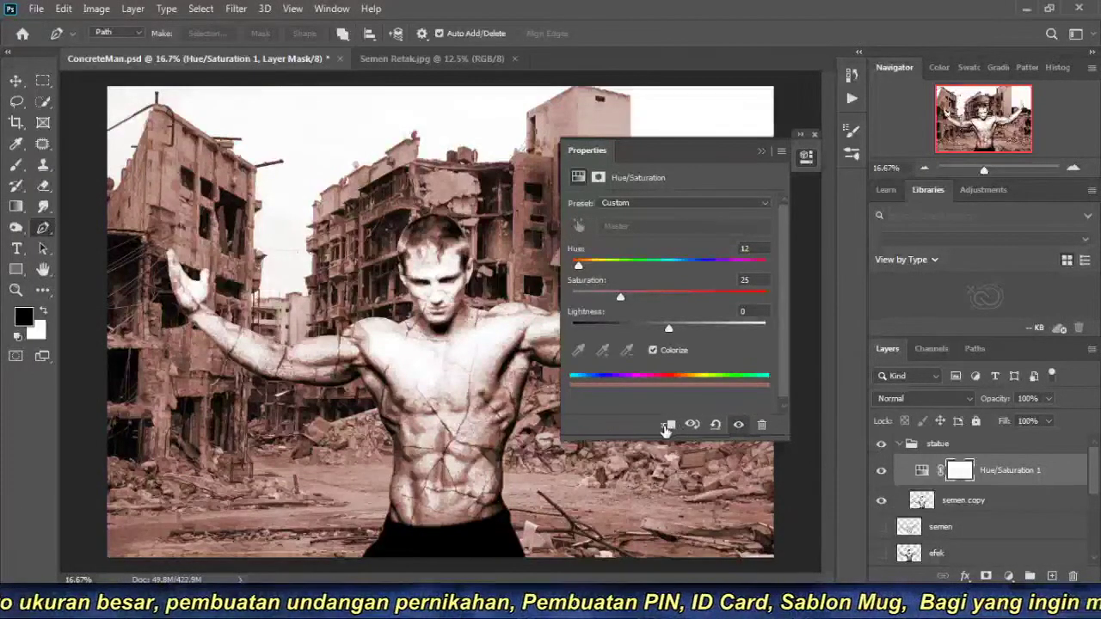
{"action": "left_click", "coordinate": [667, 426]}
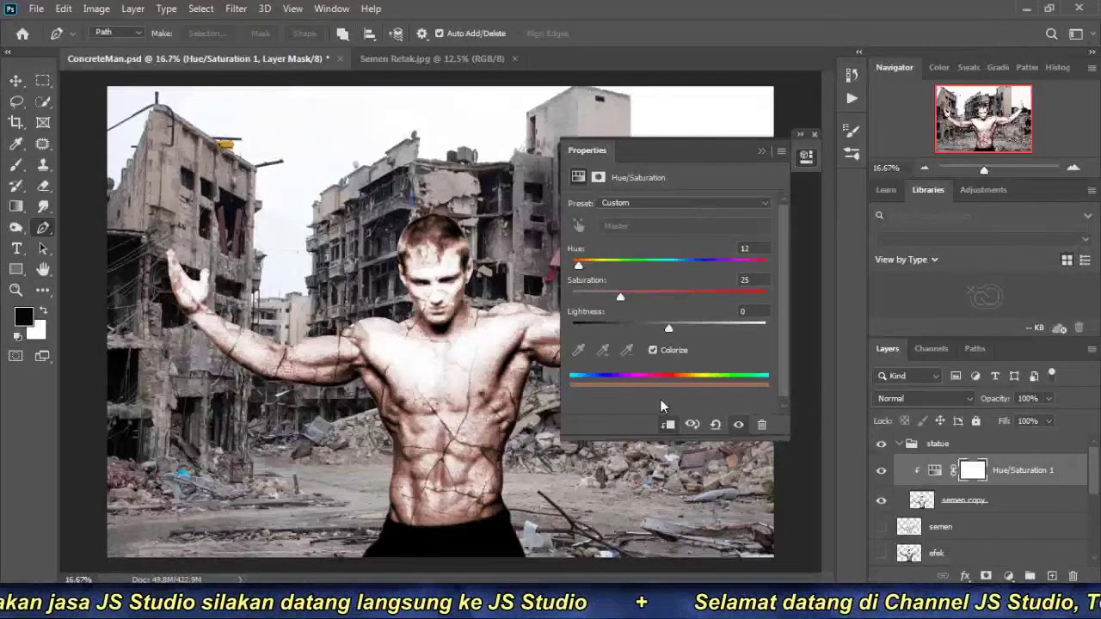
{"action": "left_click_drag", "start_coordinate": [578, 265], "coordinate": [600, 268]}
{"action": "left_click_drag", "start_coordinate": [585, 268], "coordinate": [590, 274]}
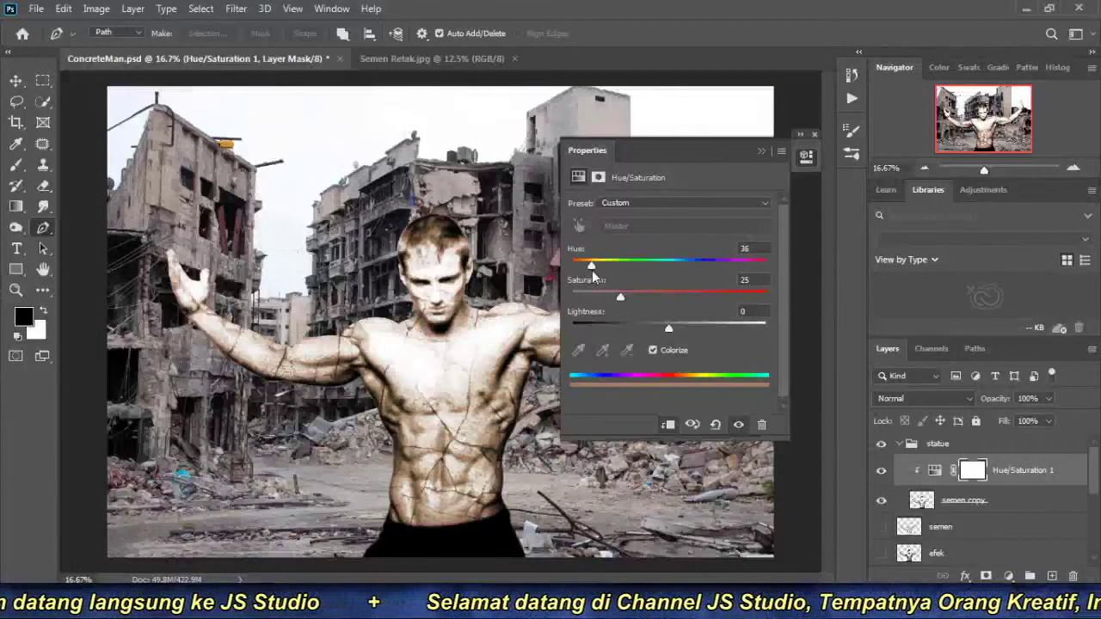
{"action": "mouse_move", "coordinate": [614, 299]}
{"action": "left_mouse_down"}
{"action": "mouse_move", "coordinate": [600, 269]}
{"action": "mouse_move", "coordinate": [587, 268]}
{"action": "left_mouse_up"}
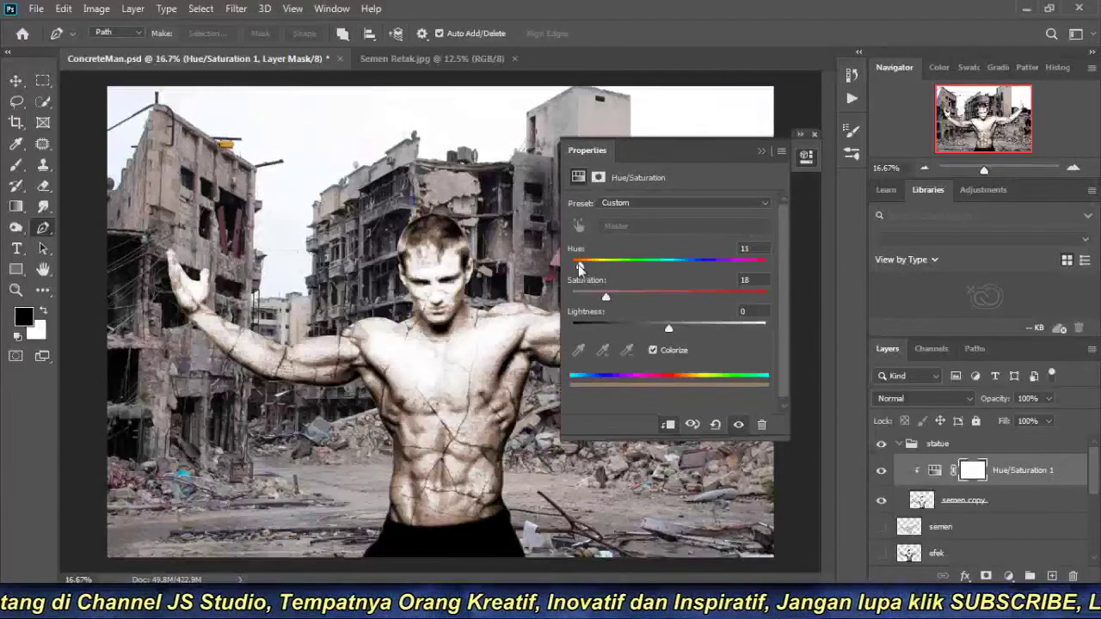
{"action": "left_click_drag", "start_coordinate": [590, 269], "coordinate": [762, 266]}
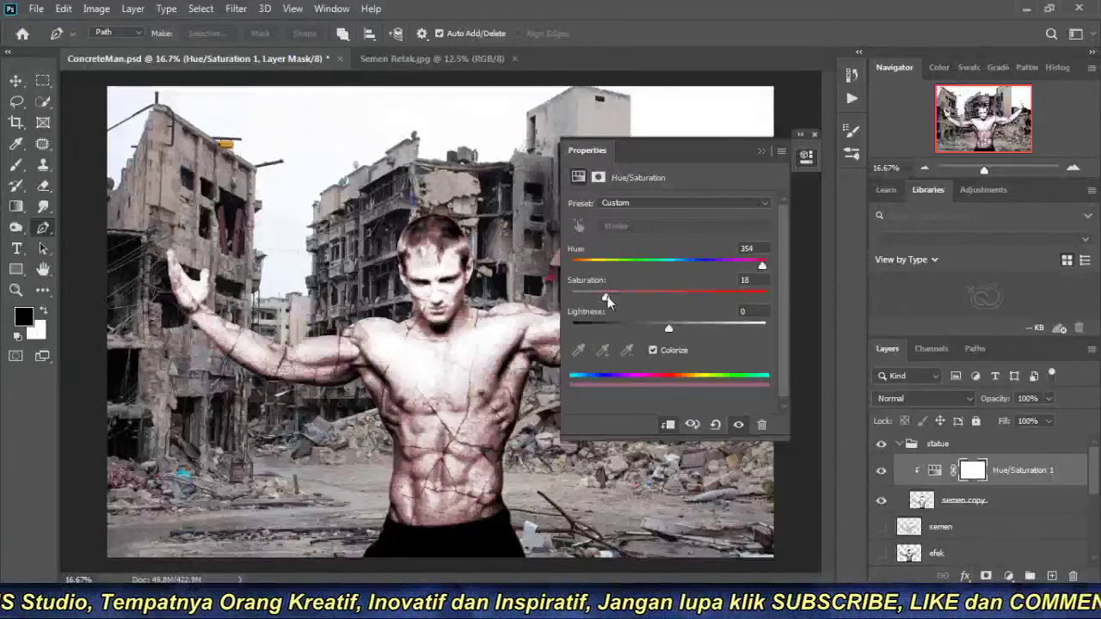
{"action": "left_click_drag", "start_coordinate": [762, 265], "coordinate": [585, 271]}
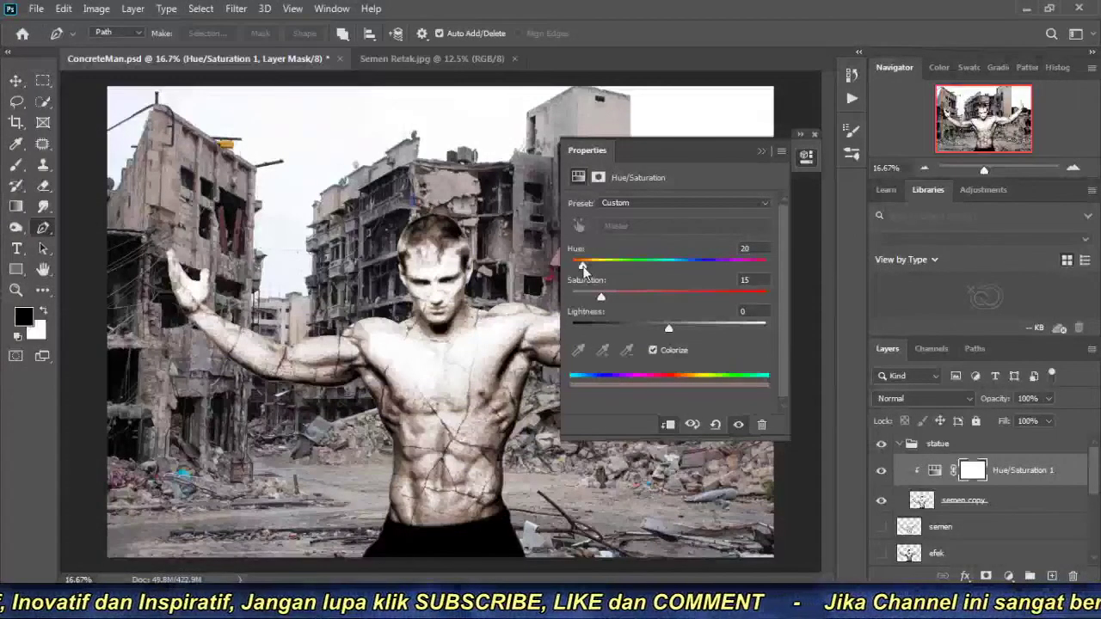
{"action": "left_click_drag", "start_coordinate": [602, 297], "coordinate": [596, 297]}
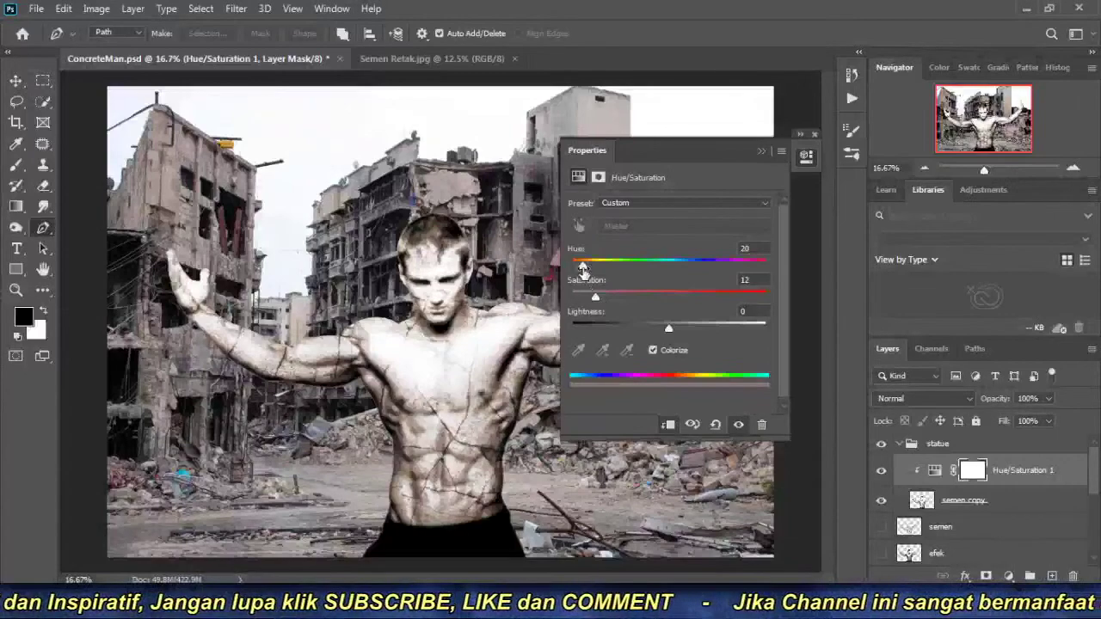
{"action": "left_click_drag", "start_coordinate": [584, 268], "coordinate": [589, 267]}
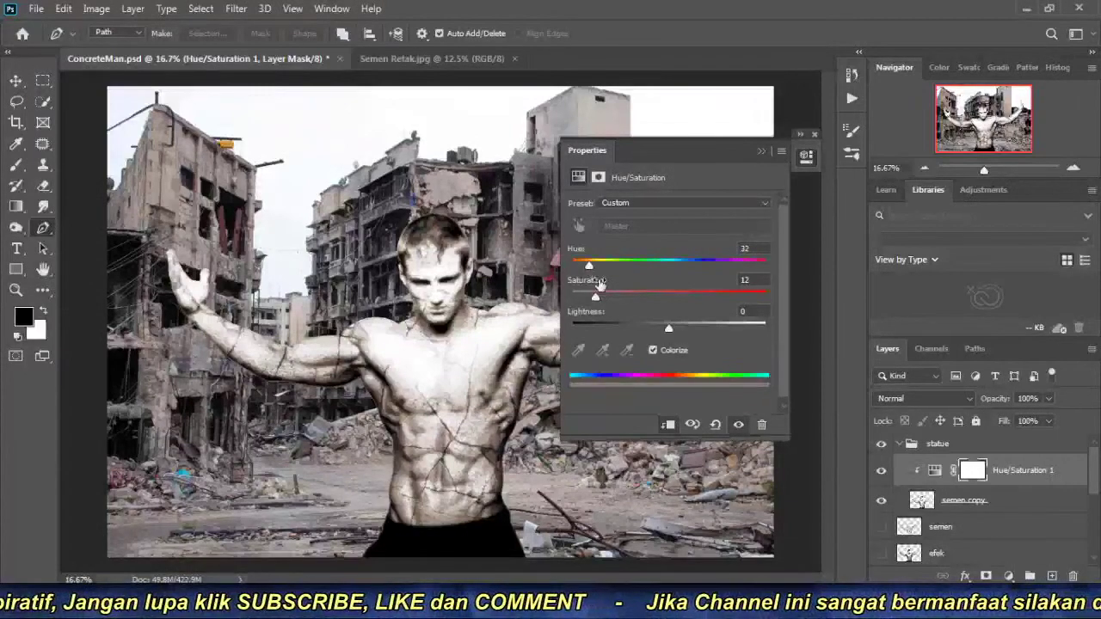
{"action": "left_click_drag", "start_coordinate": [669, 329], "coordinate": [656, 327]}
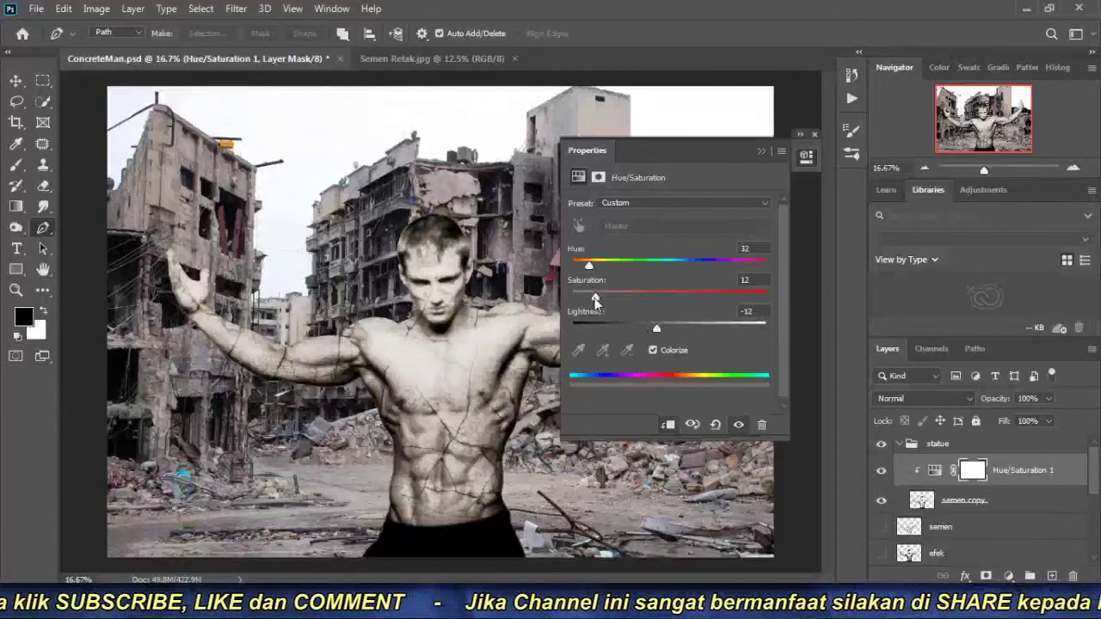
{"action": "left_click_drag", "start_coordinate": [600, 295], "coordinate": [582, 268]}
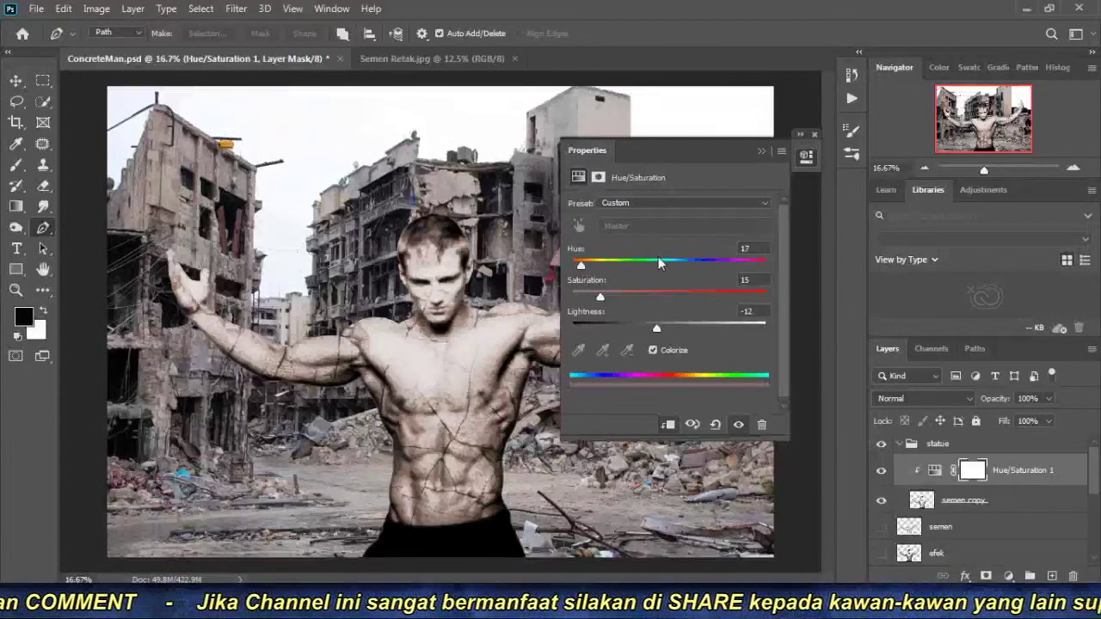
{"action": "left_click", "coordinate": [806, 156]}
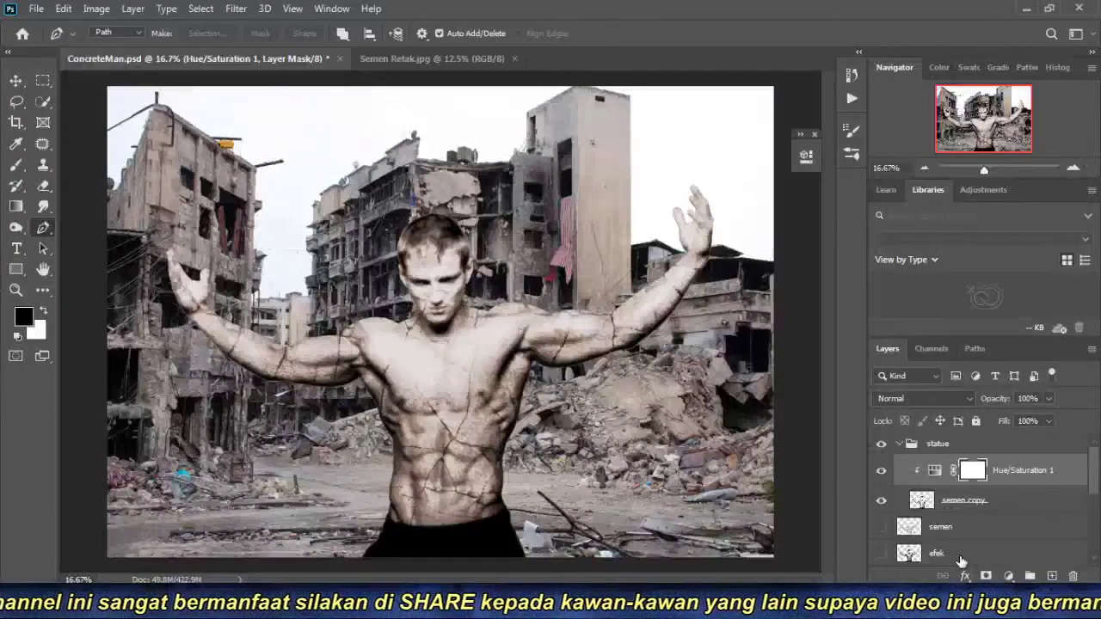
Add a Curves layer clipped to the figure and bend its RGB curve.
{"action": "left_click", "coordinate": [1011, 576]}
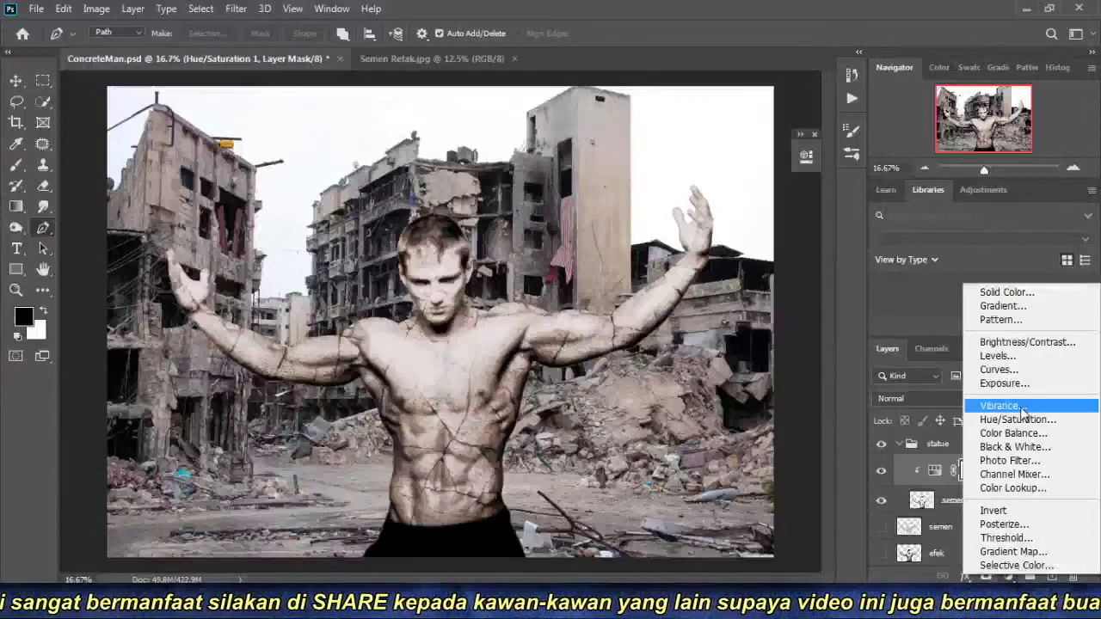
{"action": "left_click", "coordinate": [1021, 374]}
{"action": "left_click_drag", "start_coordinate": [662, 310], "coordinate": [688, 327]}
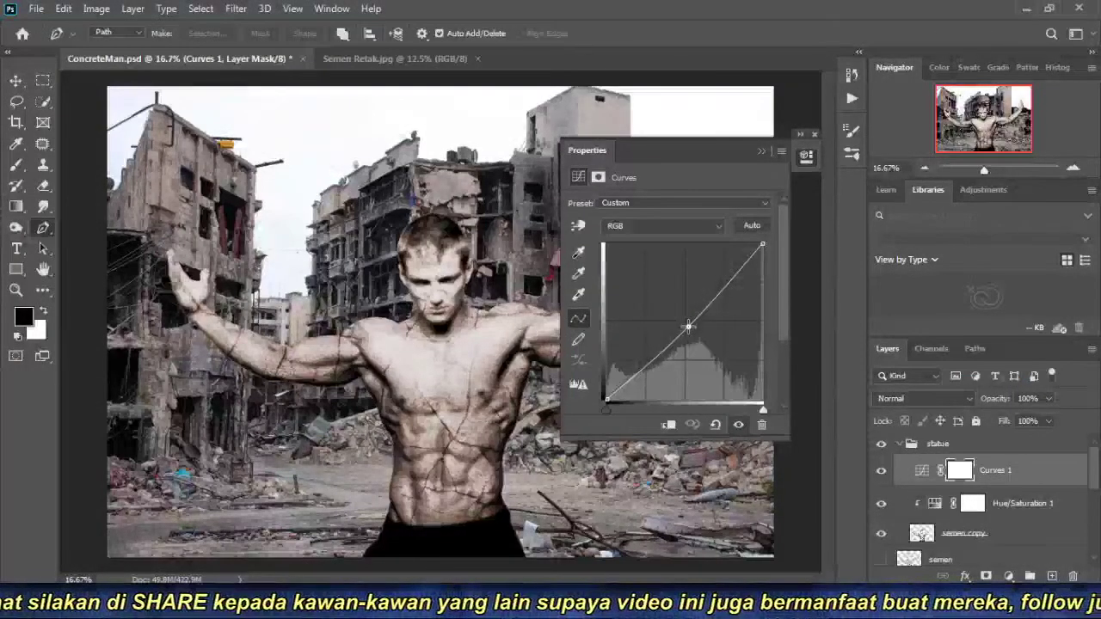
{"action": "left_click", "coordinate": [668, 424]}
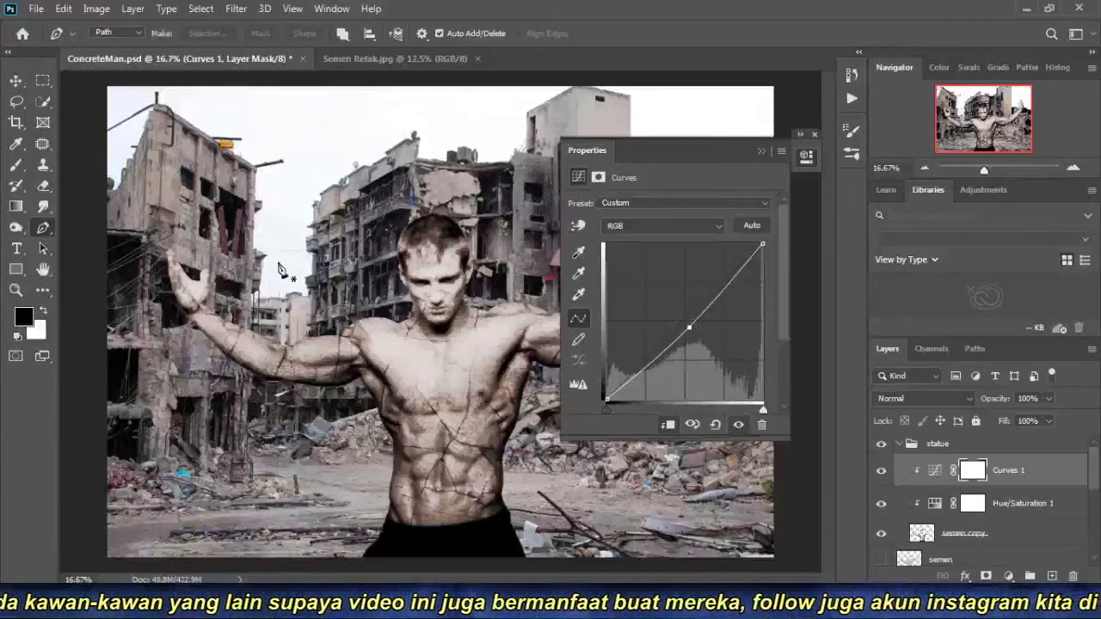
{"action": "left_click_drag", "start_coordinate": [689, 328], "coordinate": [696, 329]}
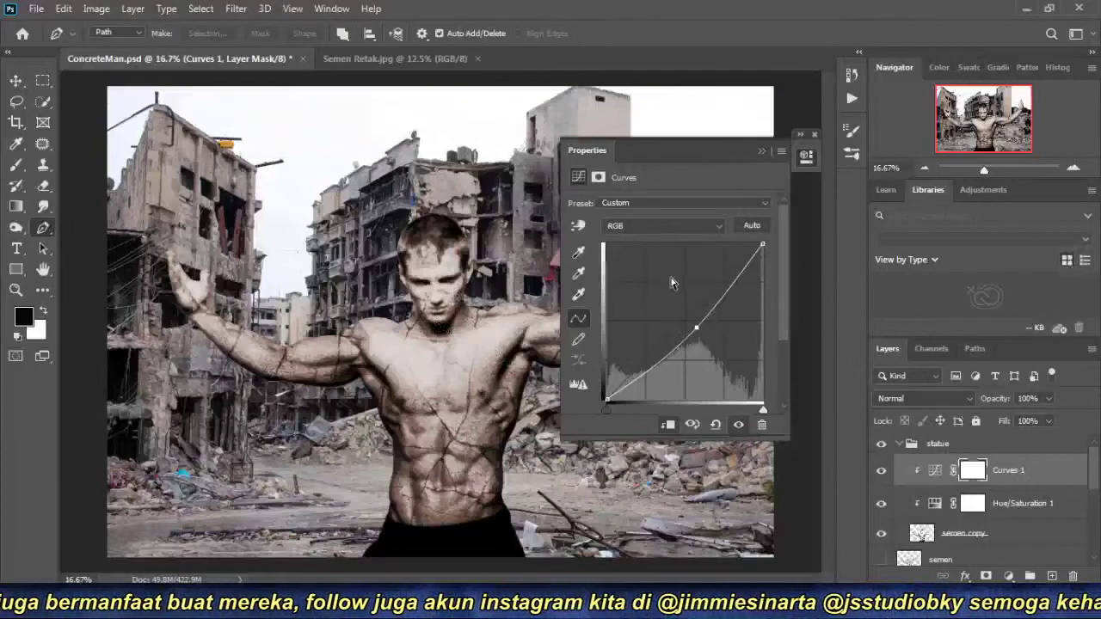
Raise the Red and Green channel curves slightly to warm the figure.
{"action": "left_click", "coordinate": [662, 225]}
{"action": "left_click", "coordinate": [654, 239]}
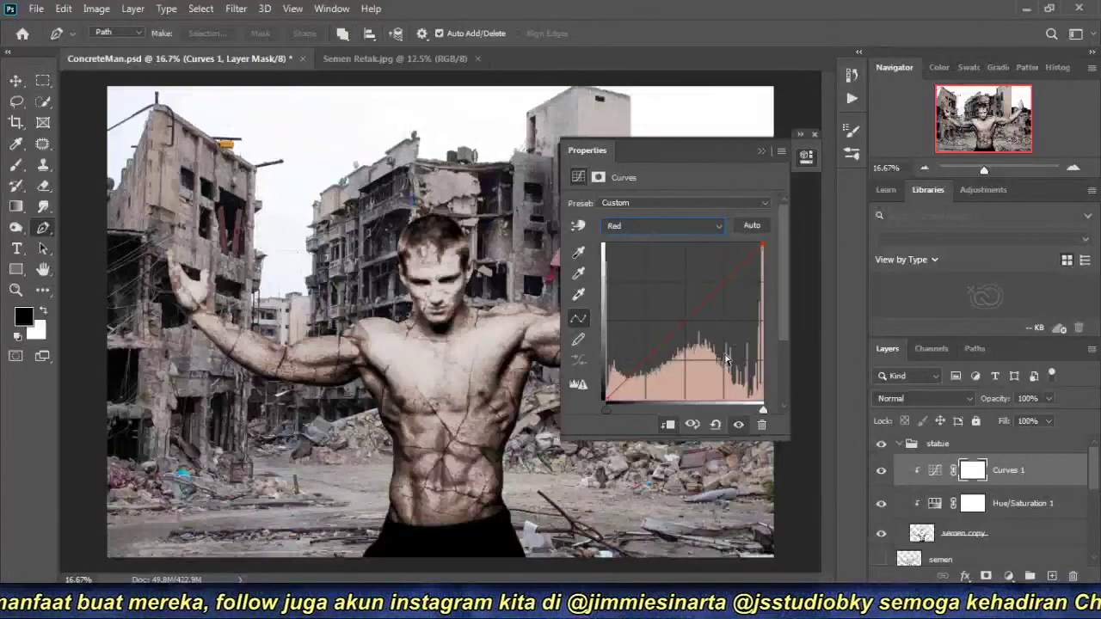
{"action": "mouse_move", "coordinate": [689, 321]}
{"action": "left_mouse_down"}
{"action": "mouse_move", "coordinate": [674, 320]}
{"action": "mouse_move", "coordinate": [688, 325]}
{"action": "left_mouse_up"}
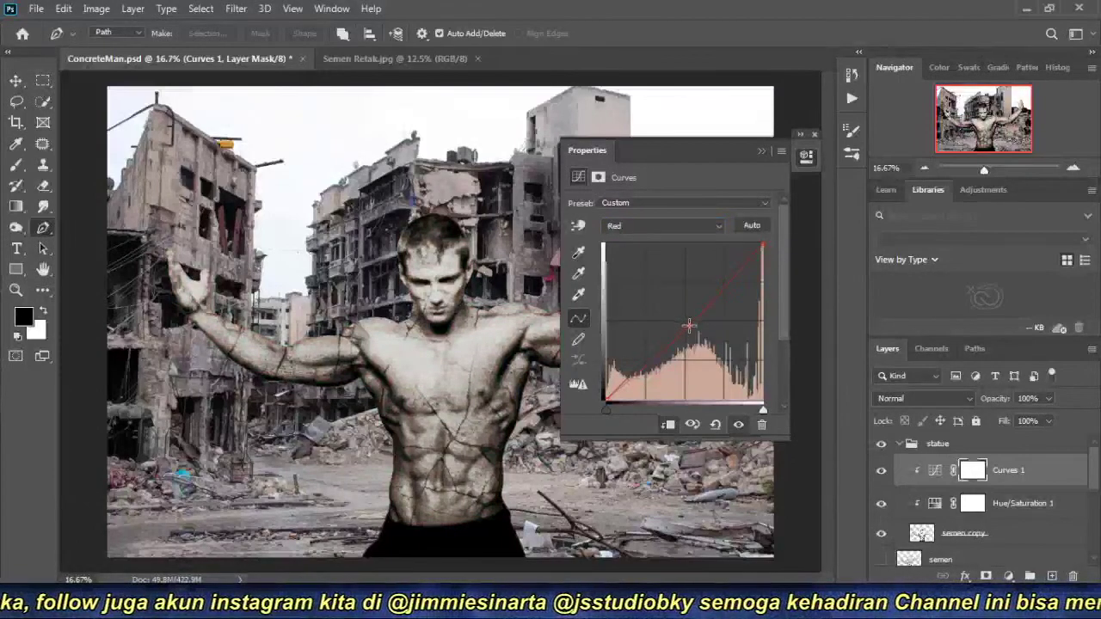
{"action": "left_click", "coordinate": [671, 226]}
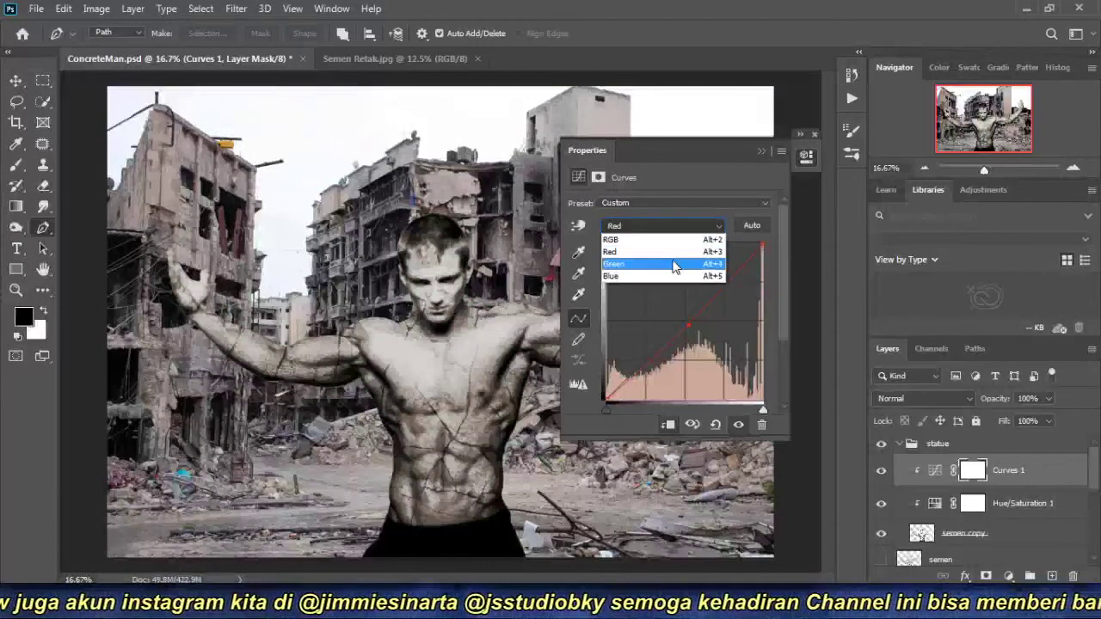
{"action": "left_click", "coordinate": [671, 276]}
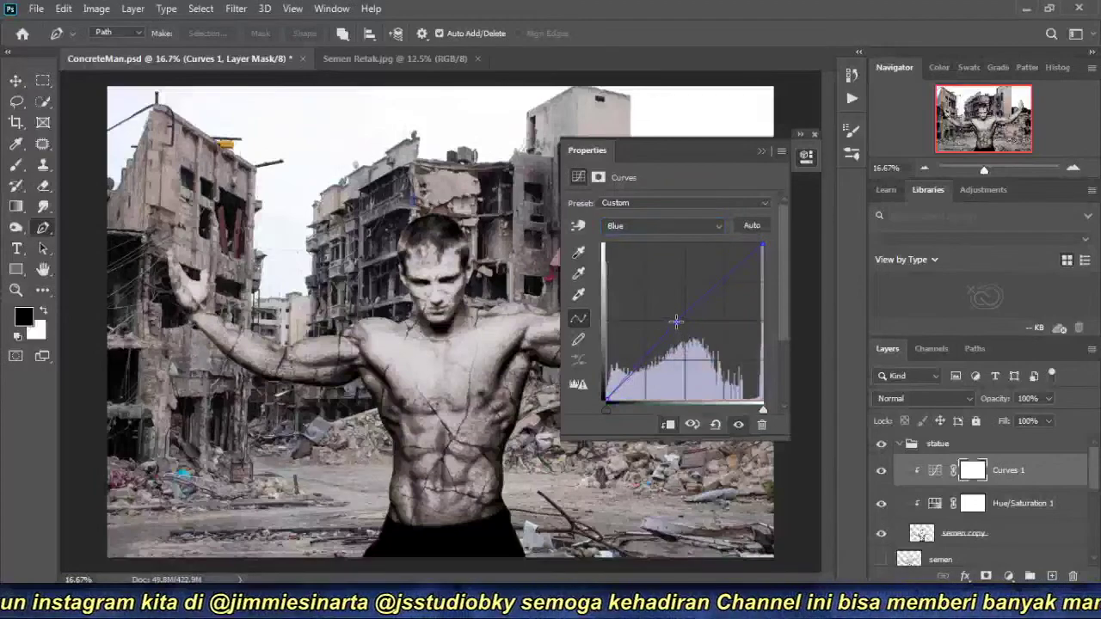
{"action": "left_click", "coordinate": [662, 226]}
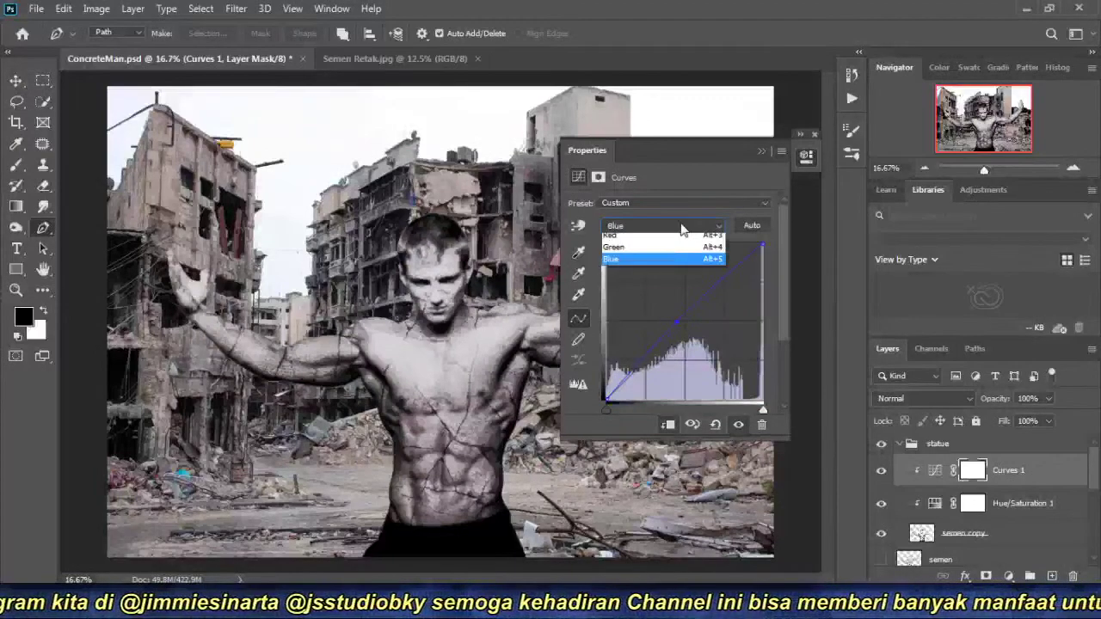
{"action": "left_click", "coordinate": [662, 264]}
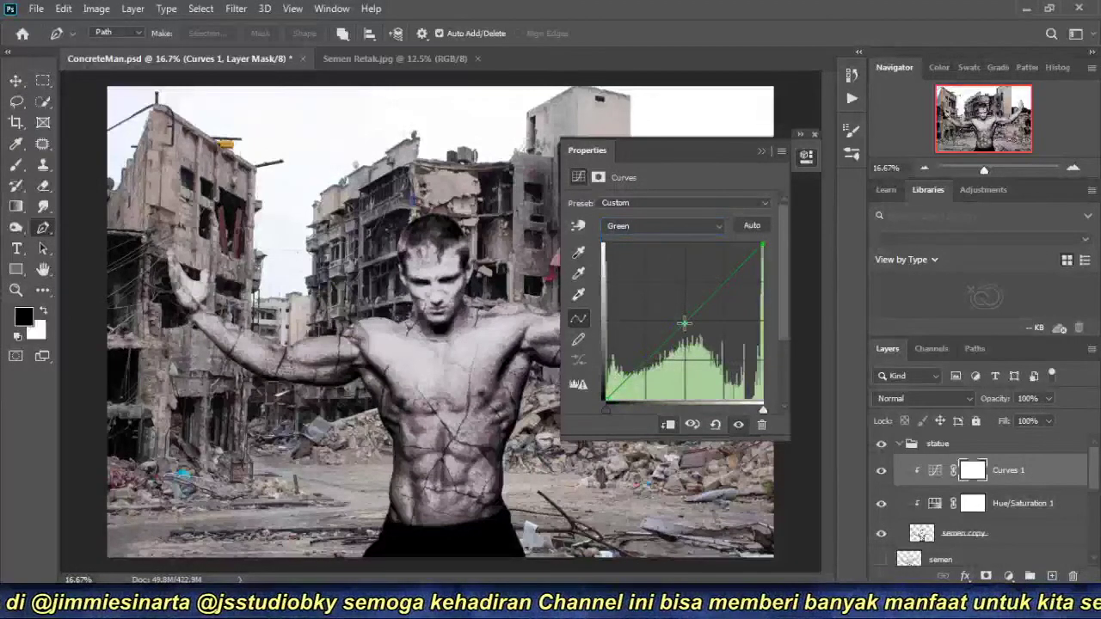
{"action": "left_click_drag", "start_coordinate": [684, 324], "coordinate": [680, 322]}
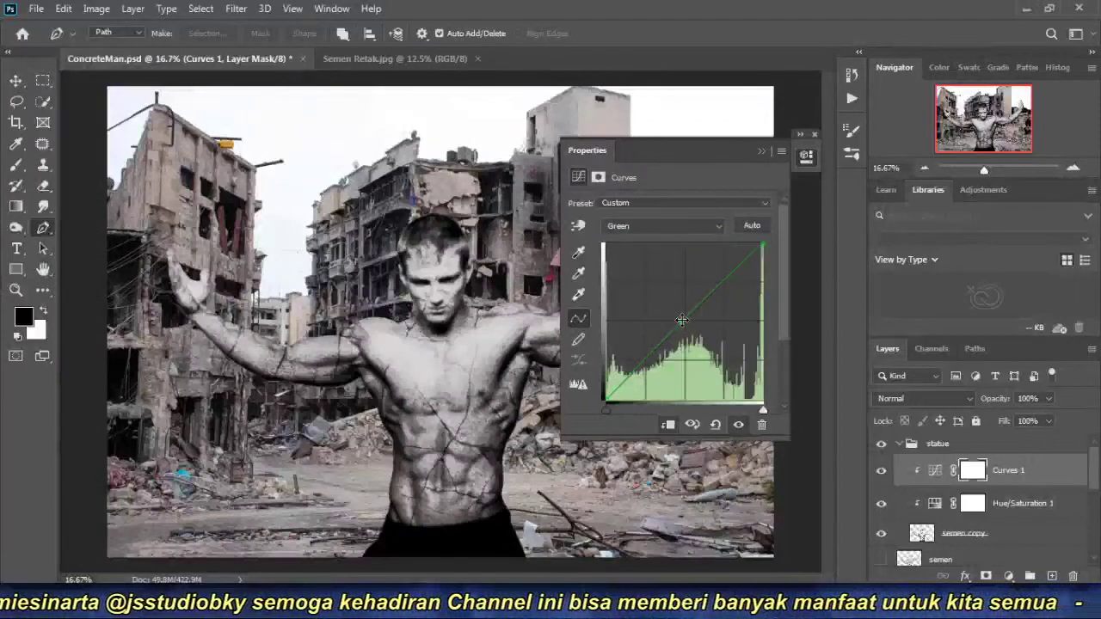
Nudge the Blue channel curve slightly and return to the Red channel.
{"action": "left_click", "coordinate": [700, 226]}
{"action": "left_click", "coordinate": [671, 278]}
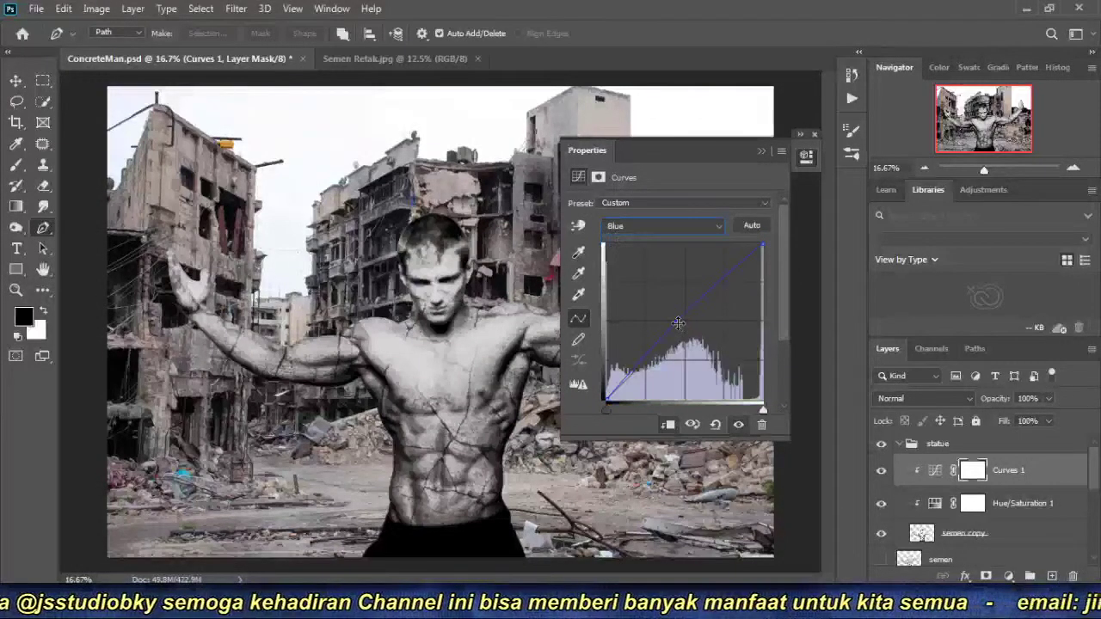
{"action": "left_click_drag", "start_coordinate": [677, 323], "coordinate": [680, 321]}
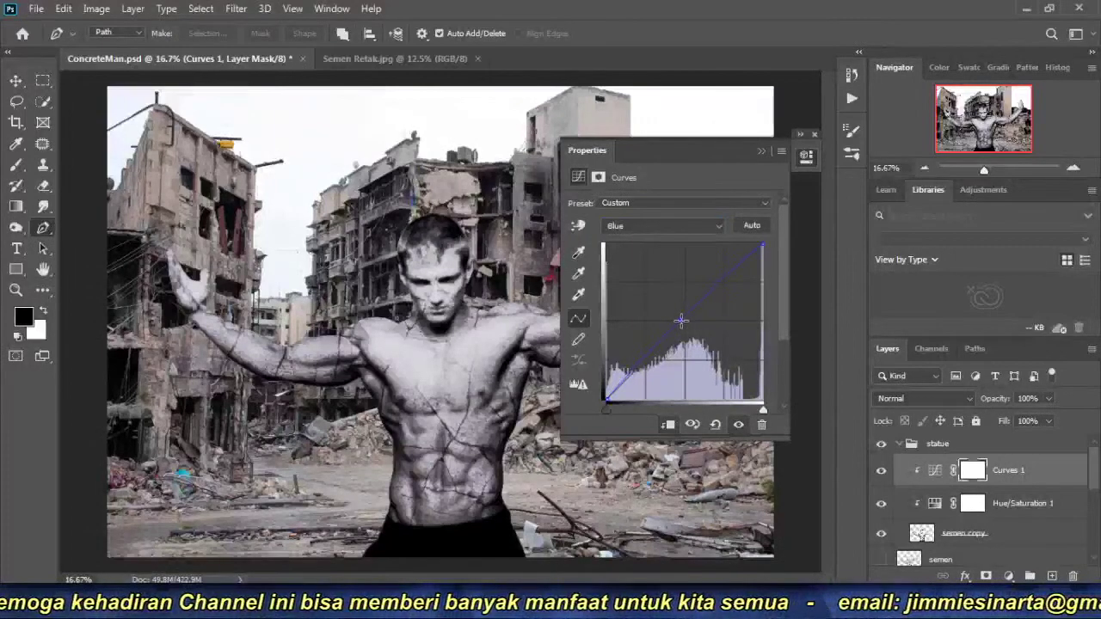
{"action": "left_click", "coordinate": [662, 225]}
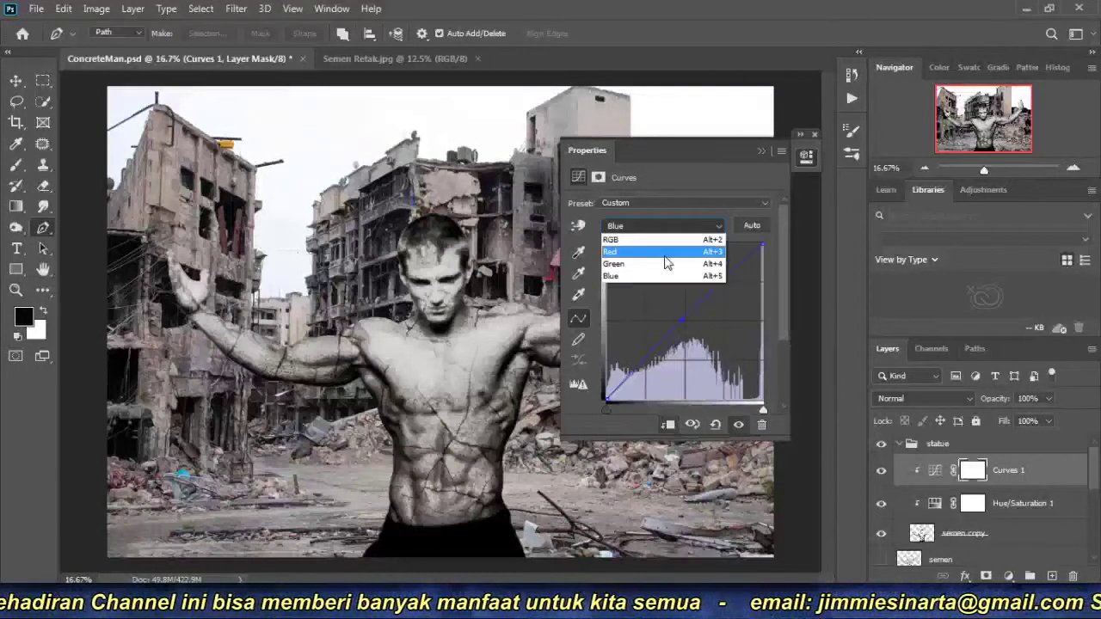
{"action": "left_click", "coordinate": [670, 253]}
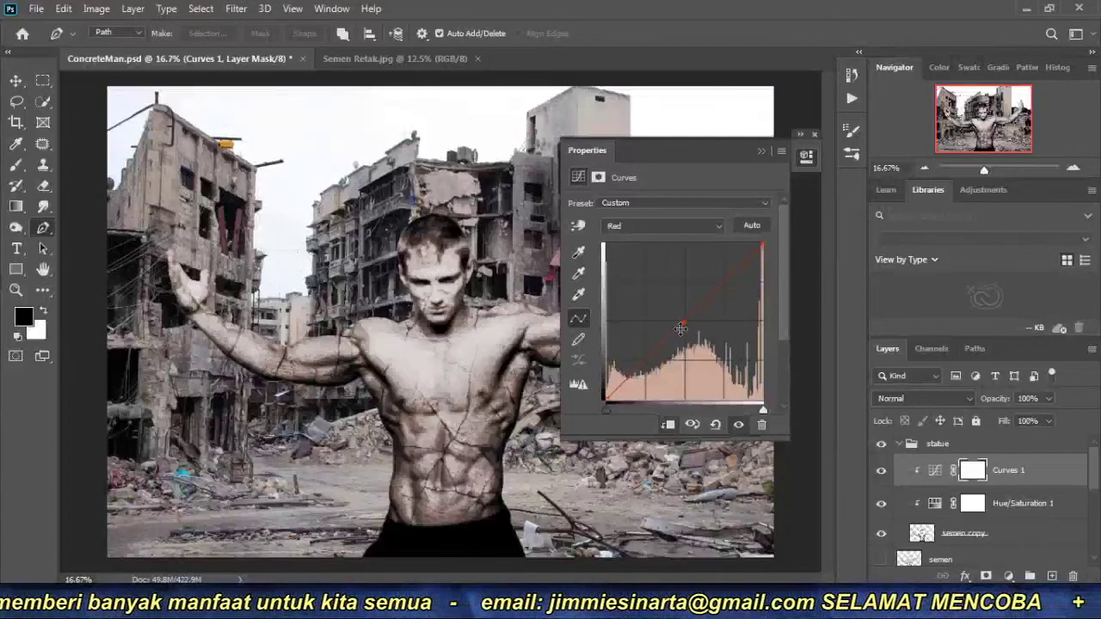
{"action": "left_click", "coordinate": [762, 150]}
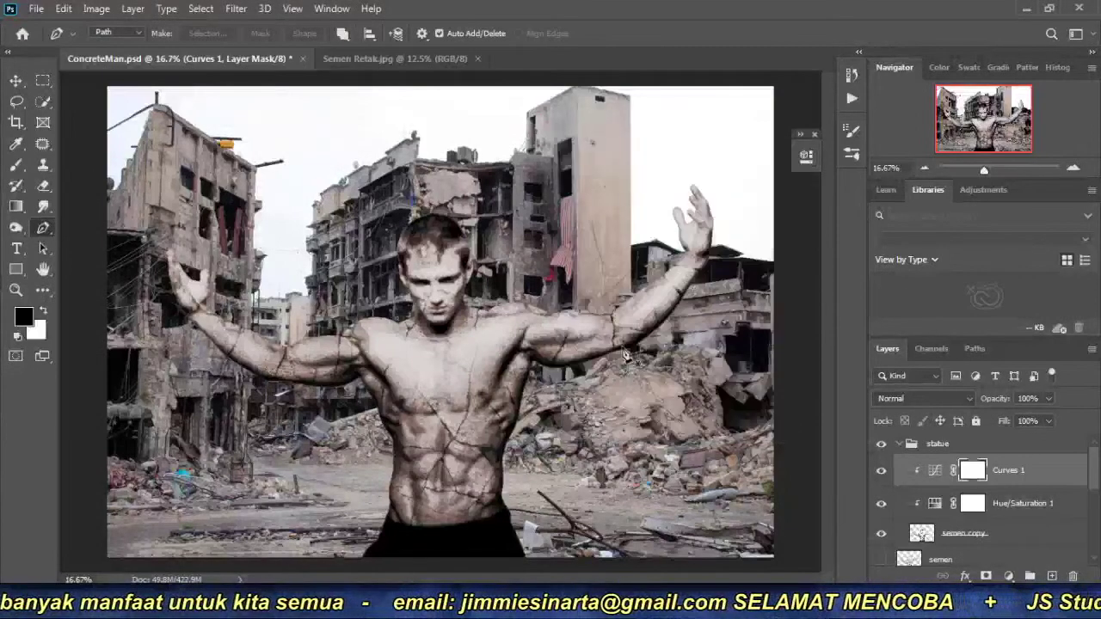
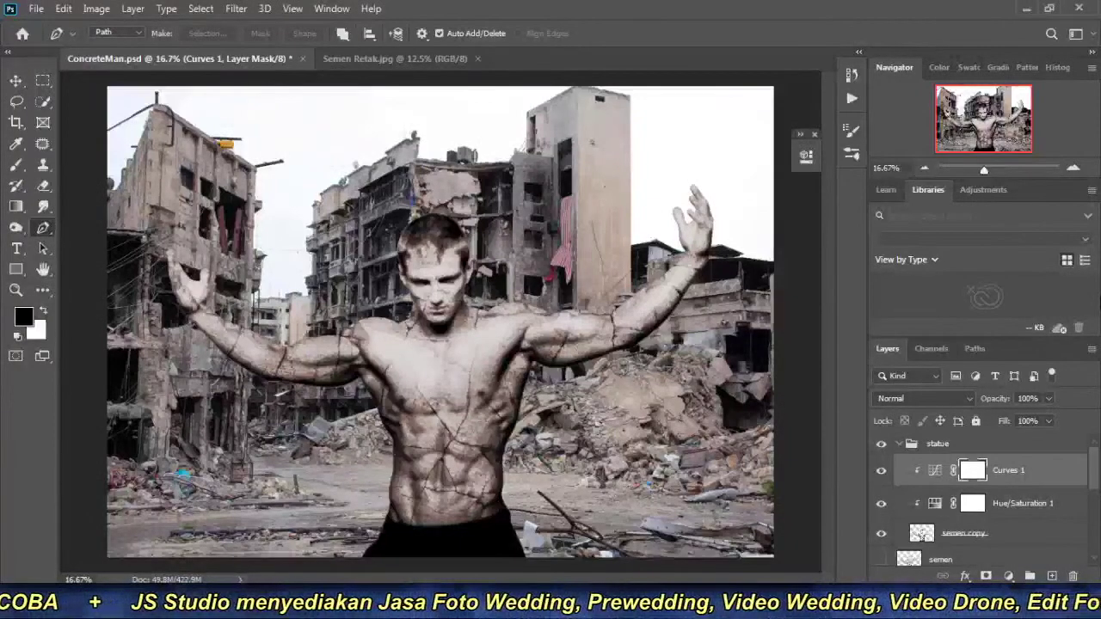
Zoom and pan over the statue's face, outstretched arm and torso.
{"action": "left_click", "coordinate": [1073, 170]}
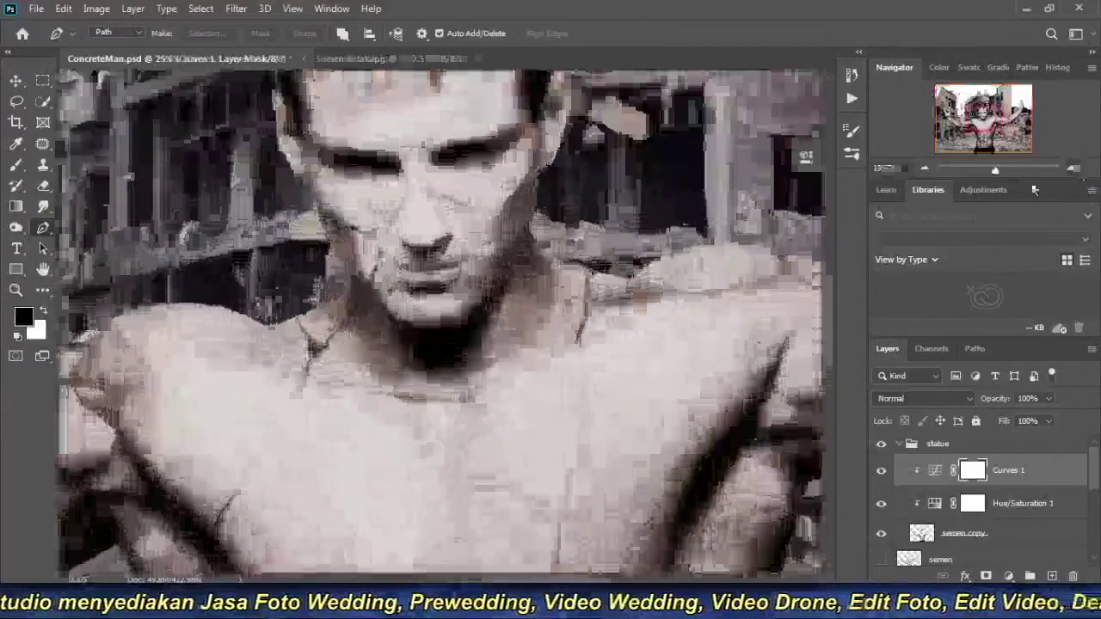
{"action": "left_click", "coordinate": [923, 169]}
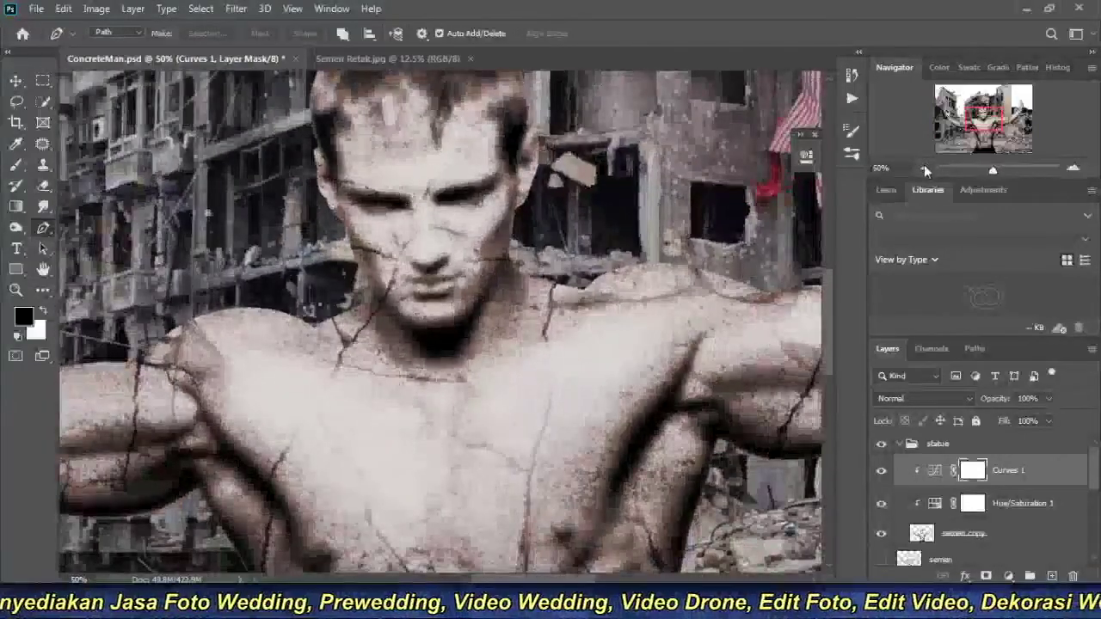
{"action": "mouse_move", "coordinate": [455, 315]}
{"action": "left_mouse_down"}
{"action": "mouse_move", "coordinate": [666, 396]}
{"action": "mouse_move", "coordinate": [553, 243]}
{"action": "left_mouse_up"}
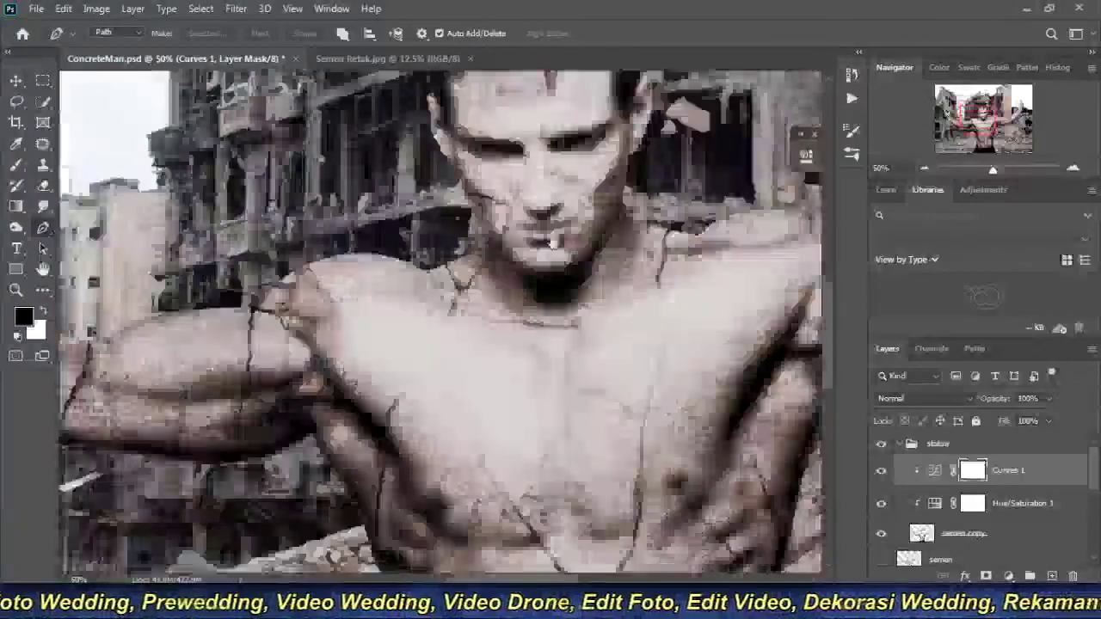
{"action": "scroll", "coordinate": [553, 243], "scroll_direction": "down", "scroll_amount": 3}
{"action": "scroll", "coordinate": [553, 243], "scroll_direction": "down", "scroll_amount": 2}
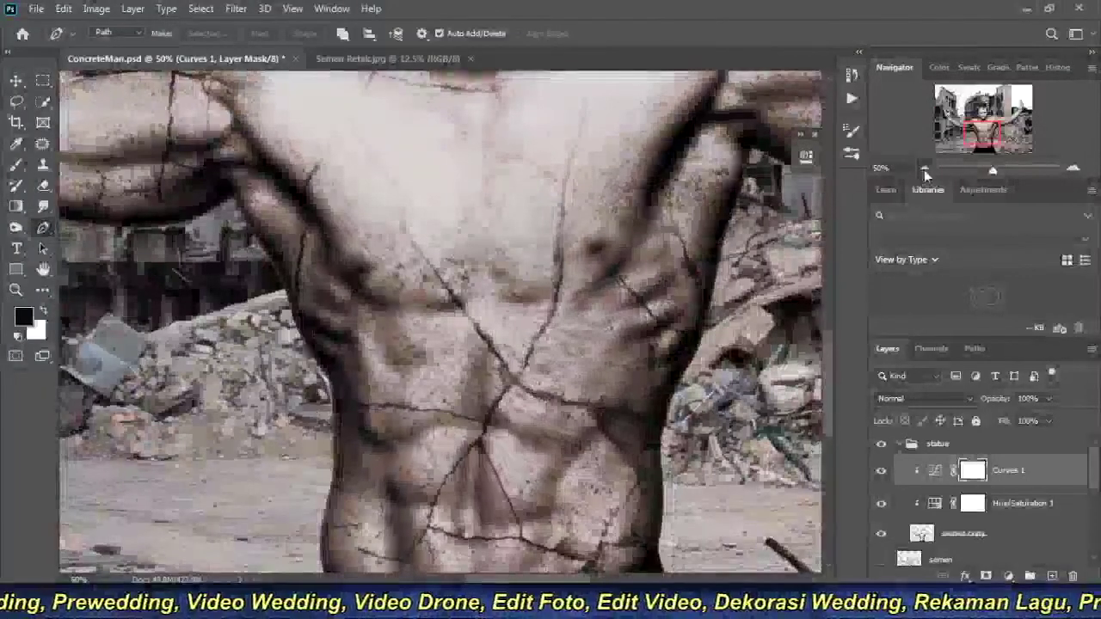
{"action": "left_click", "coordinate": [925, 169]}
{"action": "scroll", "coordinate": [559, 280], "scroll_direction": "down", "scroll_amount": 2}
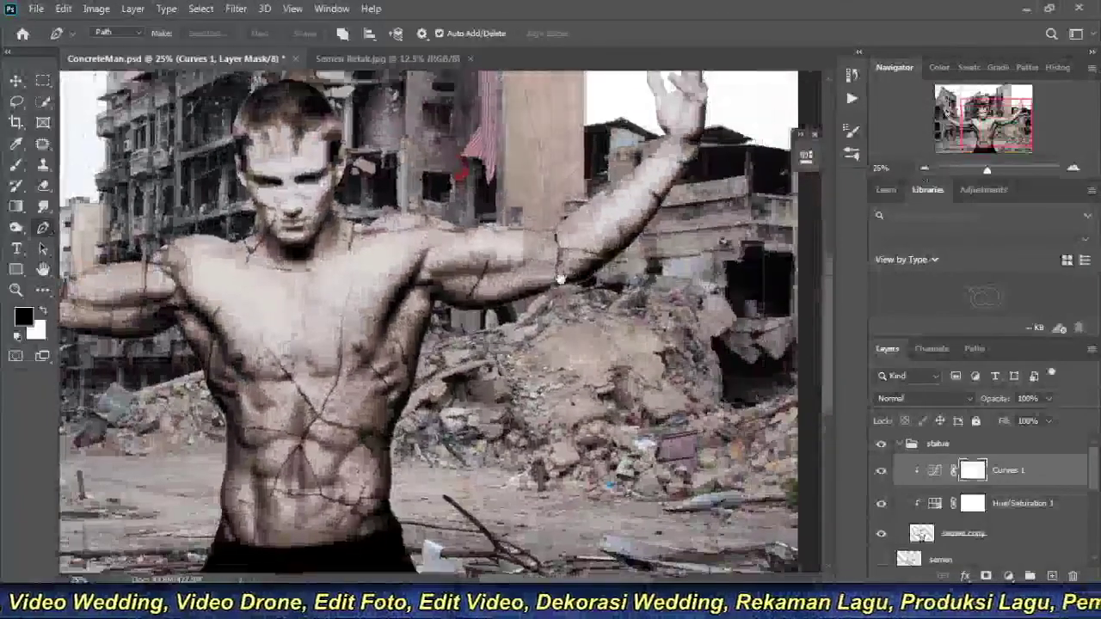
Expand the statue group, select the semen copy layer and add a white layer mask.
{"action": "left_click", "coordinate": [975, 449]}
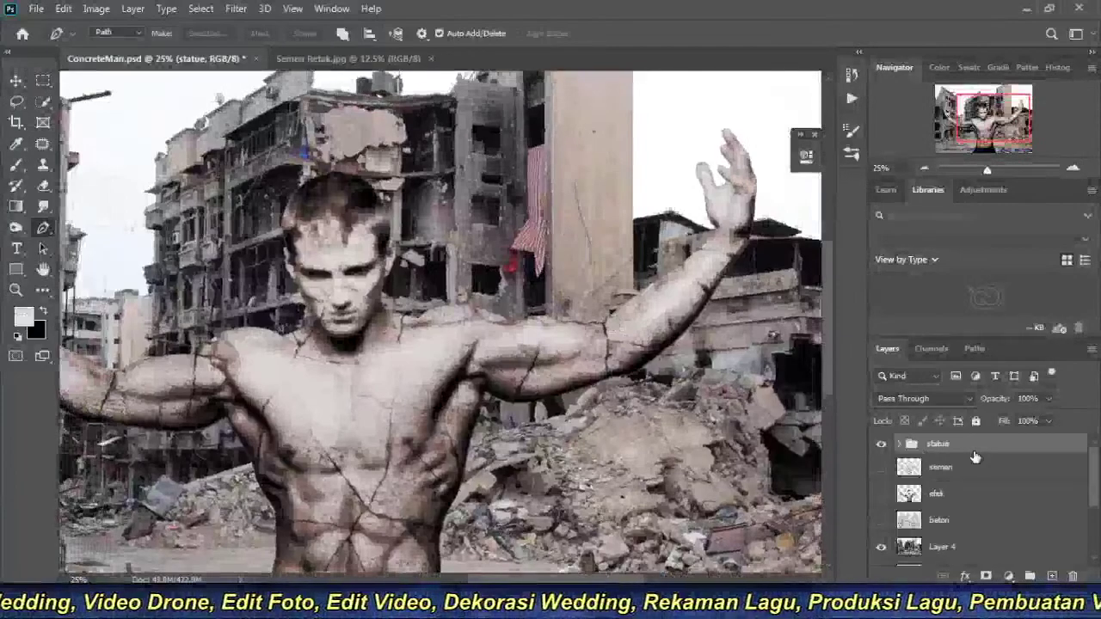
{"action": "scroll", "coordinate": [383, 341], "scroll_direction": "left", "scroll_amount": 3}
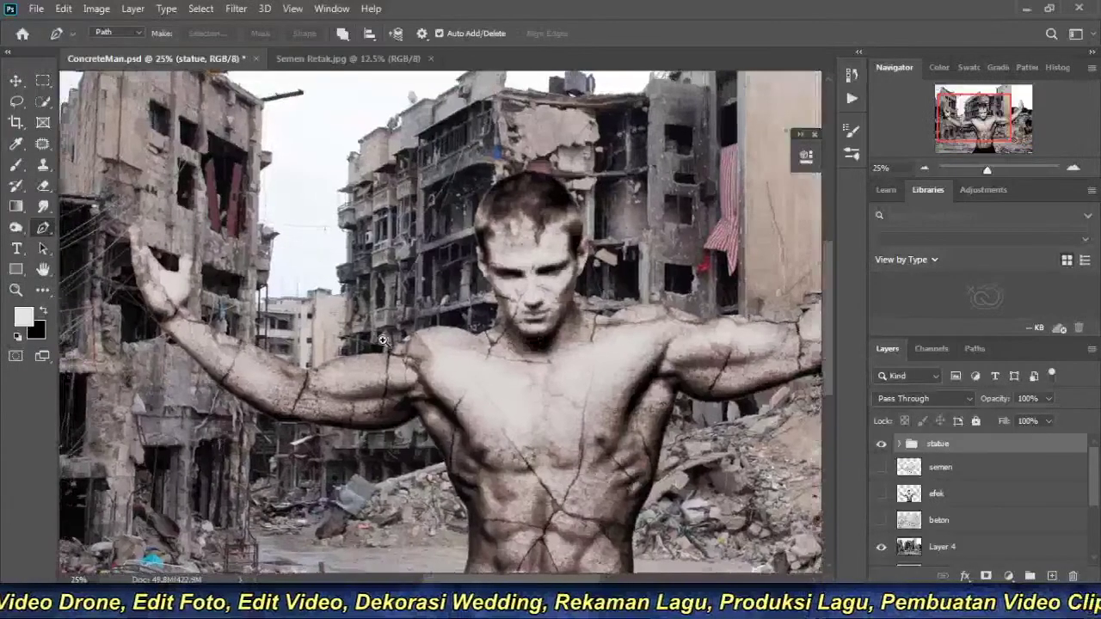
{"action": "scroll", "coordinate": [335, 317], "scroll_direction": "up", "scroll_amount": 1}
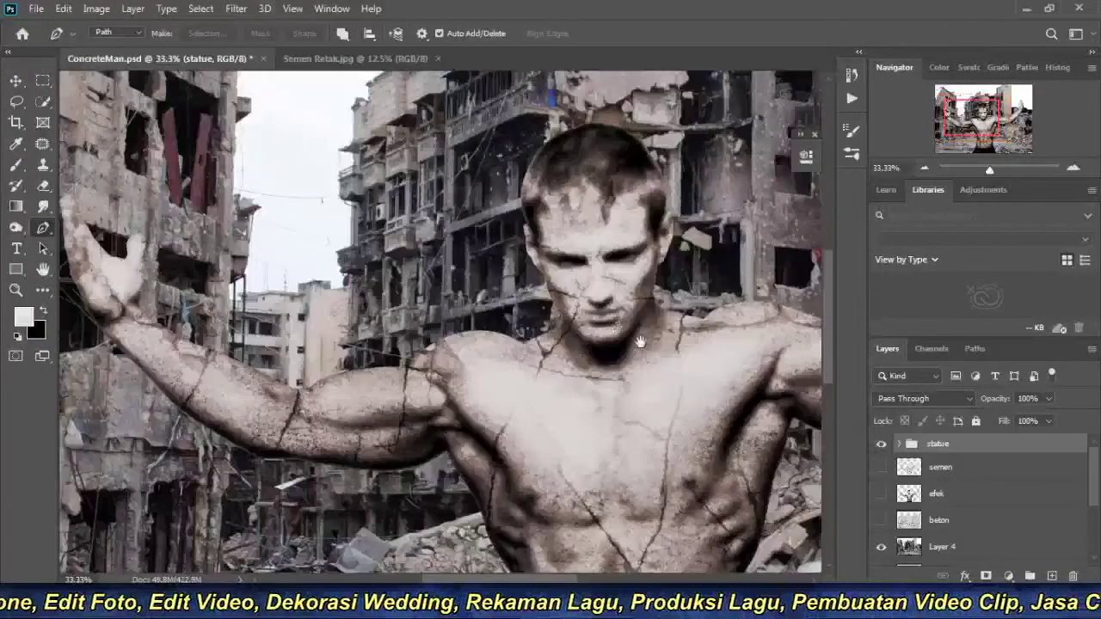
{"action": "scroll", "coordinate": [639, 343], "scroll_direction": "right", "scroll_amount": 3}
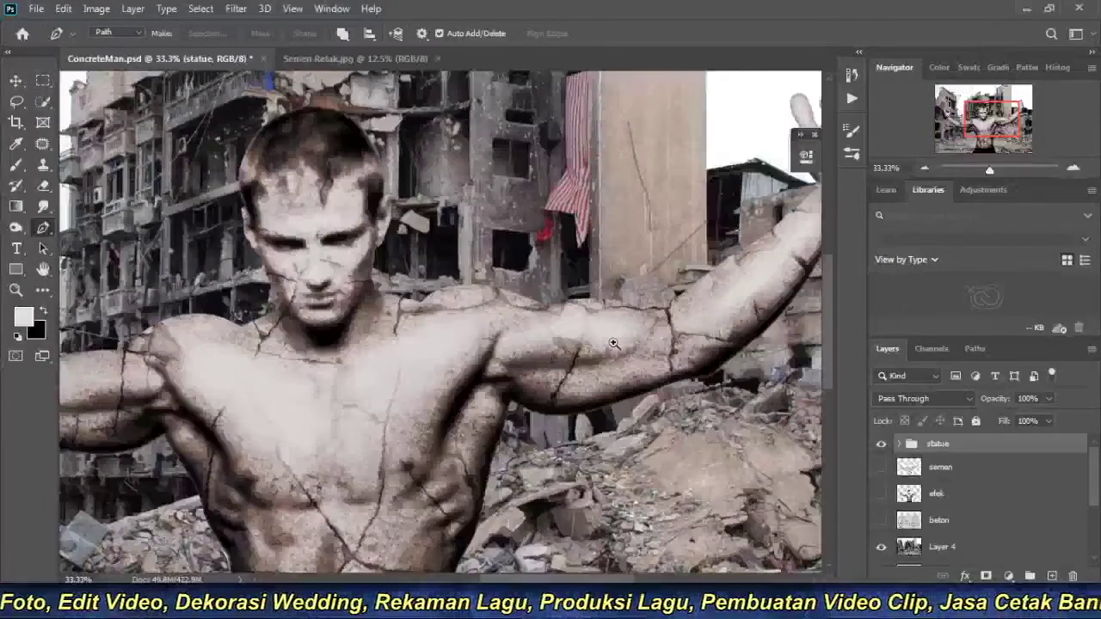
{"action": "scroll", "coordinate": [613, 343], "scroll_direction": "up", "scroll_amount": 1}
{"action": "scroll", "coordinate": [613, 344], "scroll_direction": "up", "scroll_amount": 1}
{"action": "mouse_move", "coordinate": [694, 228]}
{"action": "left_mouse_down"}
{"action": "mouse_move", "coordinate": [487, 364]}
{"action": "mouse_move", "coordinate": [524, 332]}
{"action": "mouse_move", "coordinate": [497, 388]}
{"action": "mouse_move", "coordinate": [540, 255]}
{"action": "mouse_move", "coordinate": [525, 214]}
{"action": "left_mouse_up"}
{"action": "scroll", "coordinate": [540, 255], "scroll_direction": "up", "scroll_amount": 1}
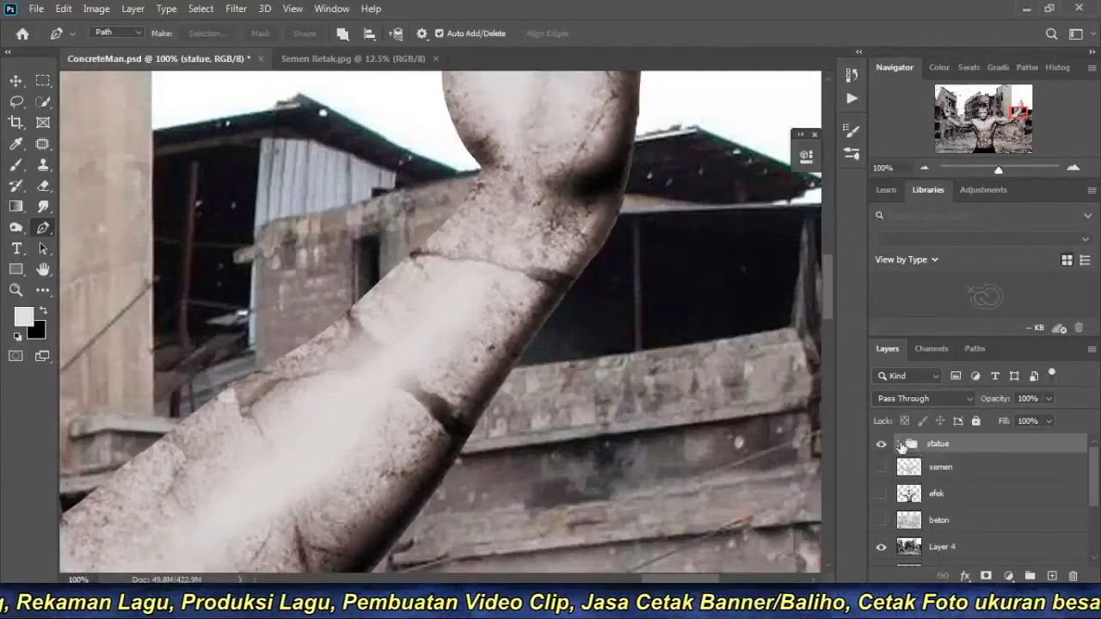
{"action": "left_click", "coordinate": [899, 444]}
{"action": "scroll", "coordinate": [935, 537], "scroll_direction": "down", "scroll_amount": 1}
{"action": "left_click", "coordinate": [937, 516]}
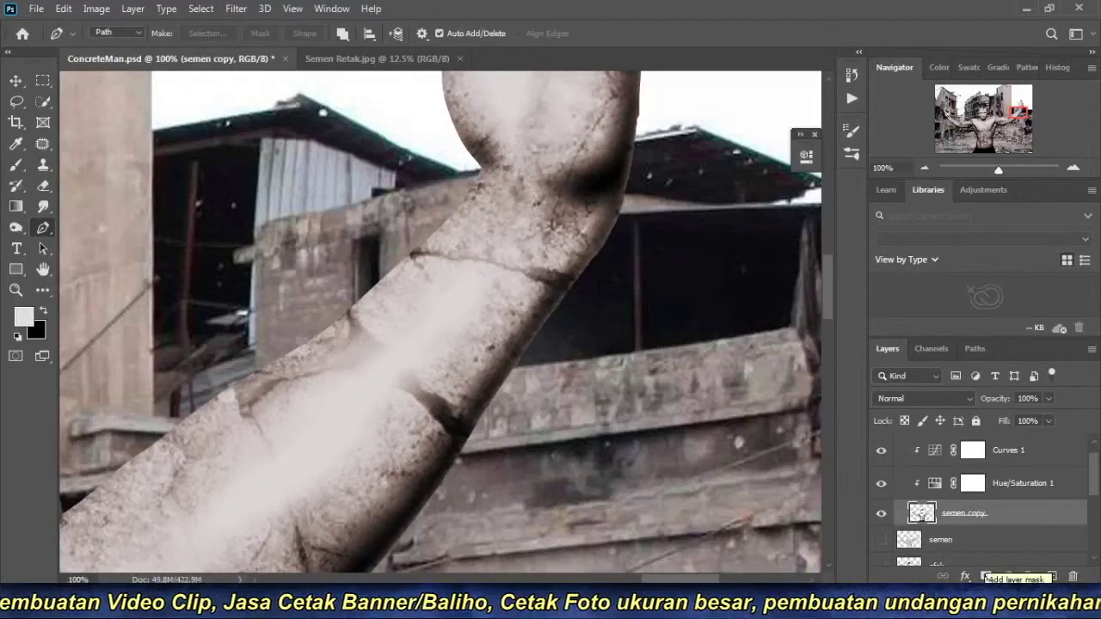
{"action": "left_click", "coordinate": [986, 575]}
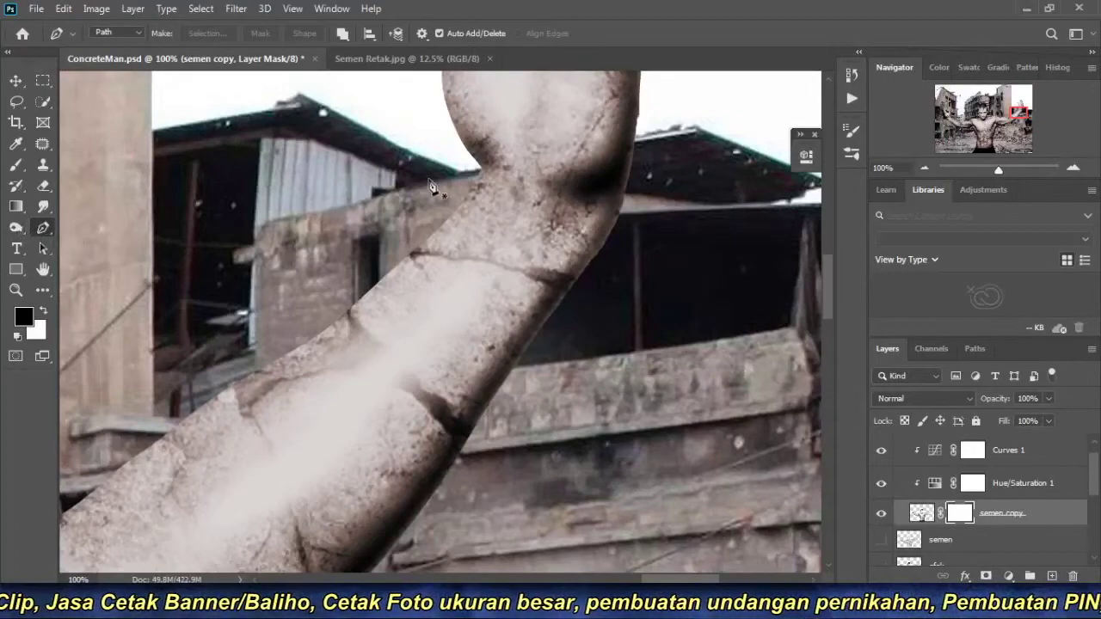
Outline the crack chip at the forearm's edge with a closed Pen path.
{"action": "scroll", "coordinate": [509, 248], "scroll_direction": "up", "scroll_amount": 2}
{"action": "scroll", "coordinate": [616, 290], "scroll_direction": "up", "scroll_amount": 2}
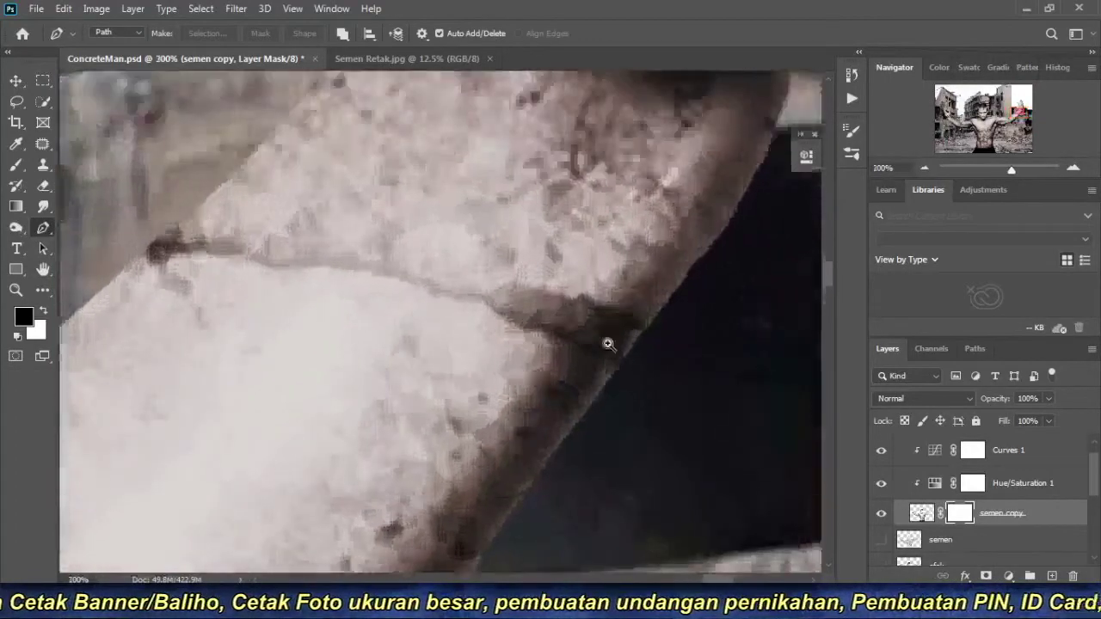
{"action": "left_click", "coordinate": [485, 301]}
{"action": "left_click", "coordinate": [529, 328]}
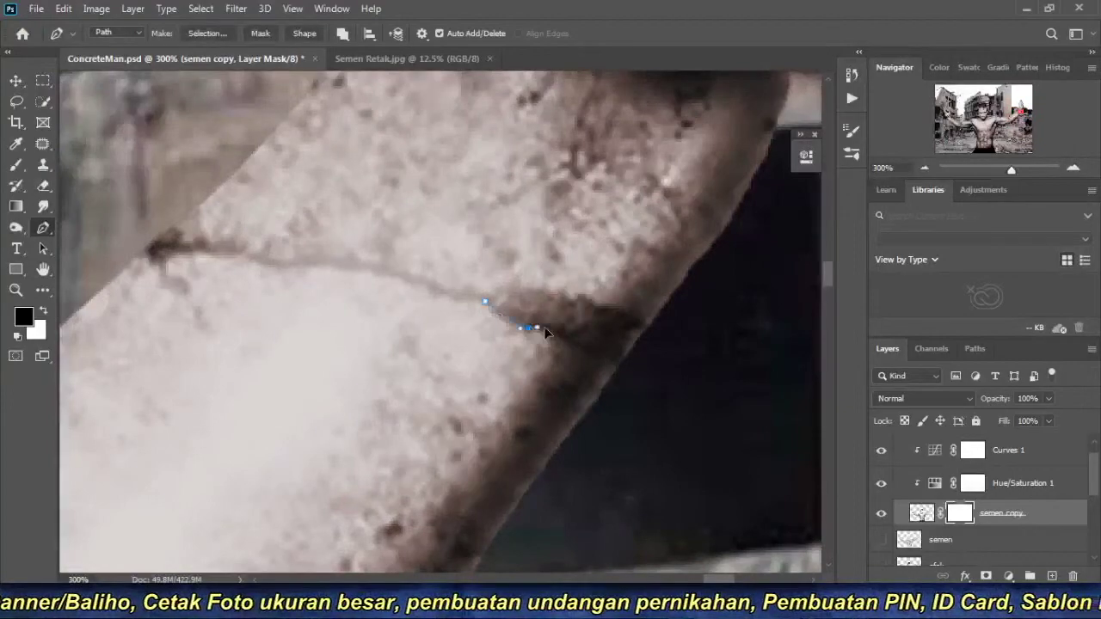
{"action": "left_click_drag", "start_coordinate": [606, 356], "coordinate": [621, 364]}
{"action": "left_click", "coordinate": [652, 400]}
{"action": "left_click", "coordinate": [695, 325]}
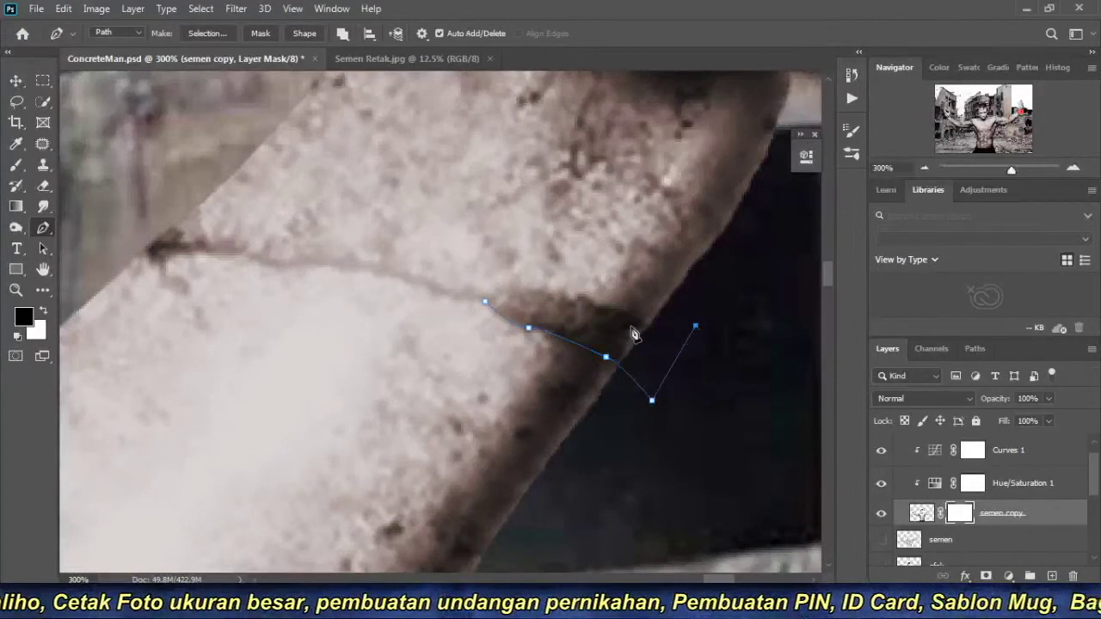
{"action": "left_click_drag", "start_coordinate": [625, 311], "coordinate": [542, 290]}
{"action": "left_click", "coordinate": [516, 288]}
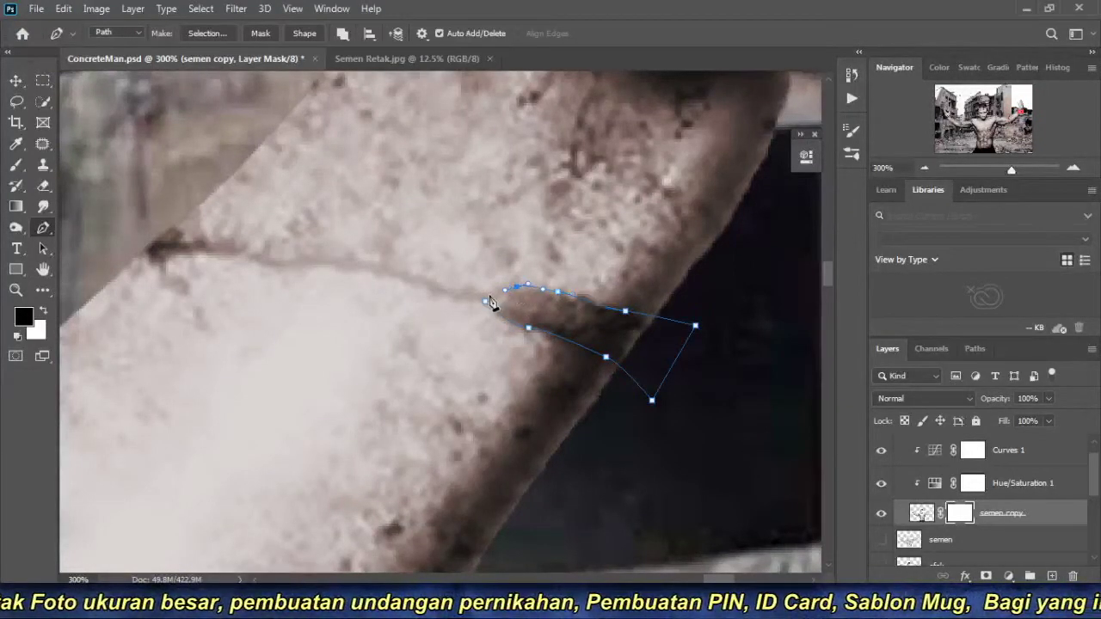
{"action": "left_click", "coordinate": [464, 295]}
{"action": "left_click", "coordinate": [486, 303]}
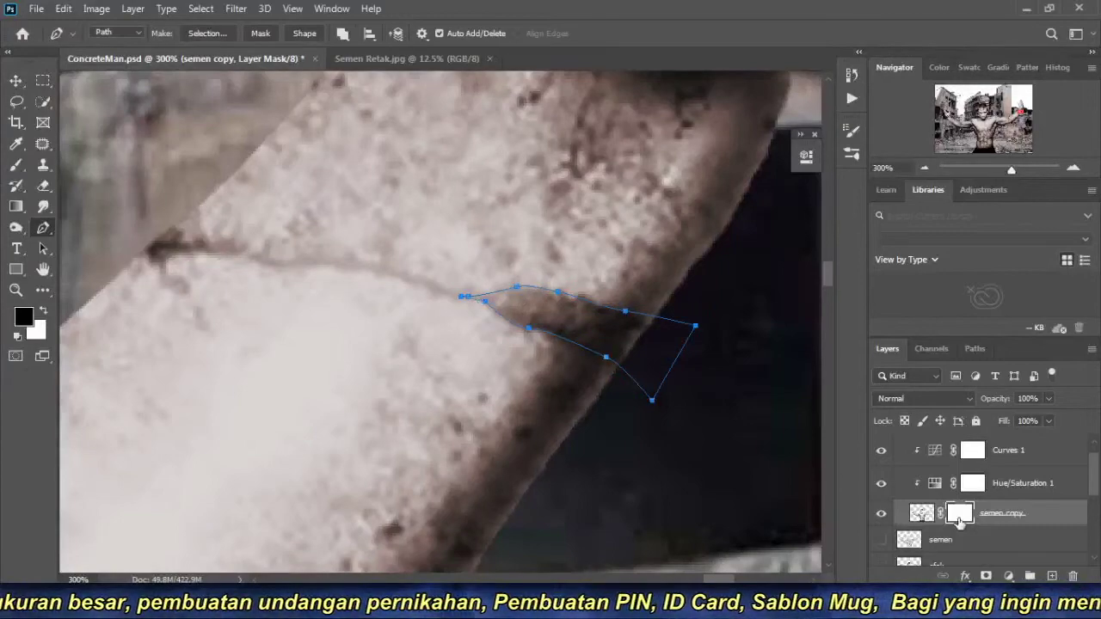
Hide the betonman layer and load the chip path as a selection.
{"action": "scroll", "coordinate": [989, 516], "scroll_direction": "down", "scroll_amount": 3}
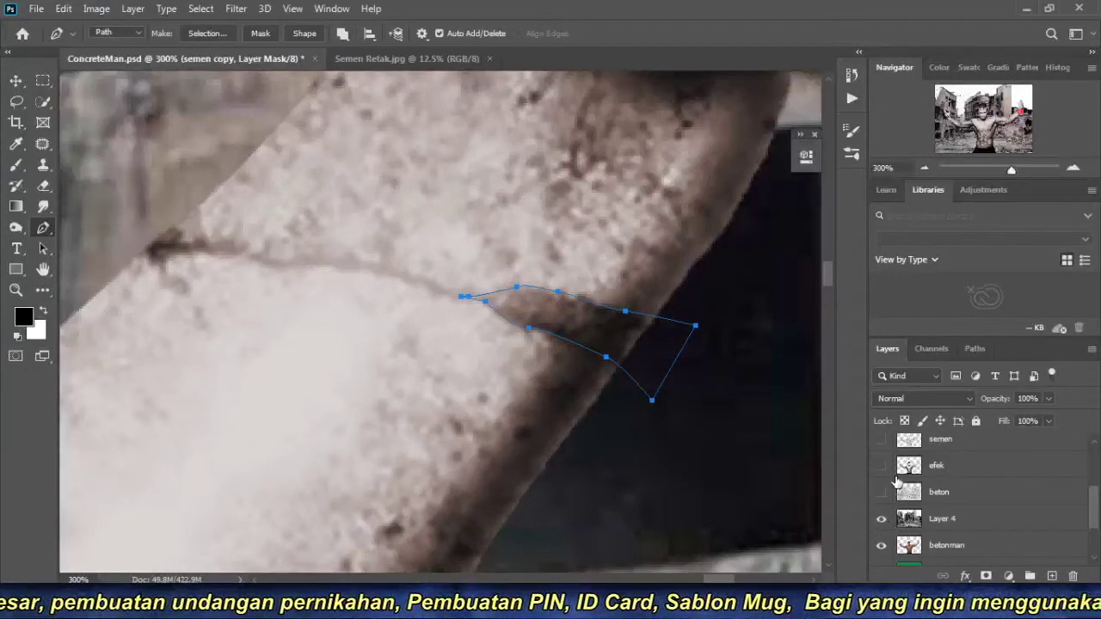
{"action": "left_click", "coordinate": [881, 545]}
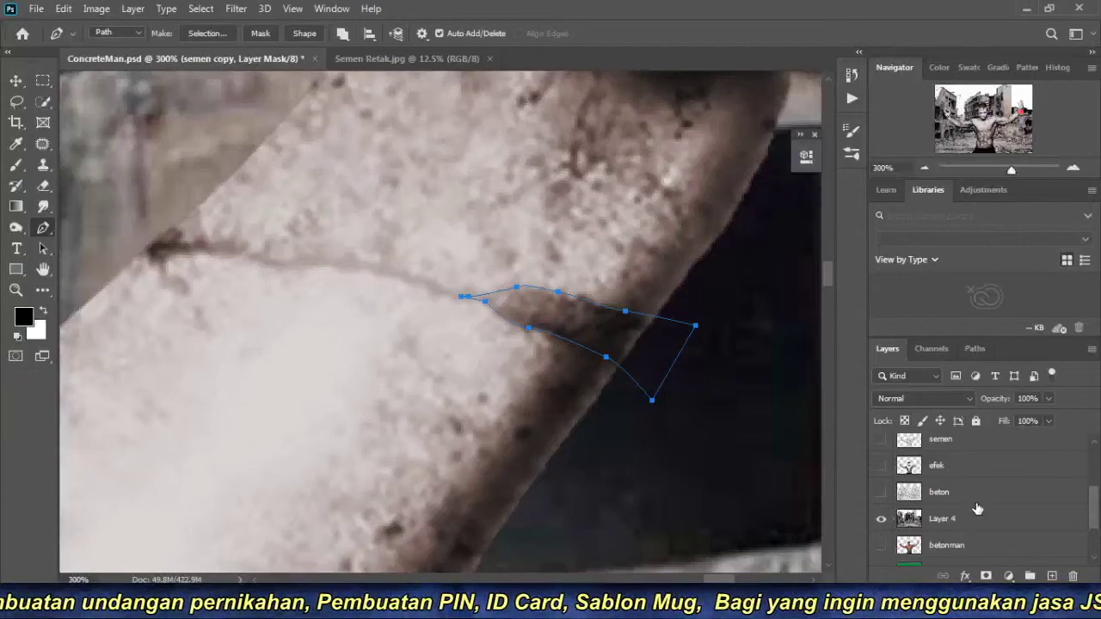
{"action": "scroll", "coordinate": [977, 509], "scroll_direction": "up", "scroll_amount": 3}
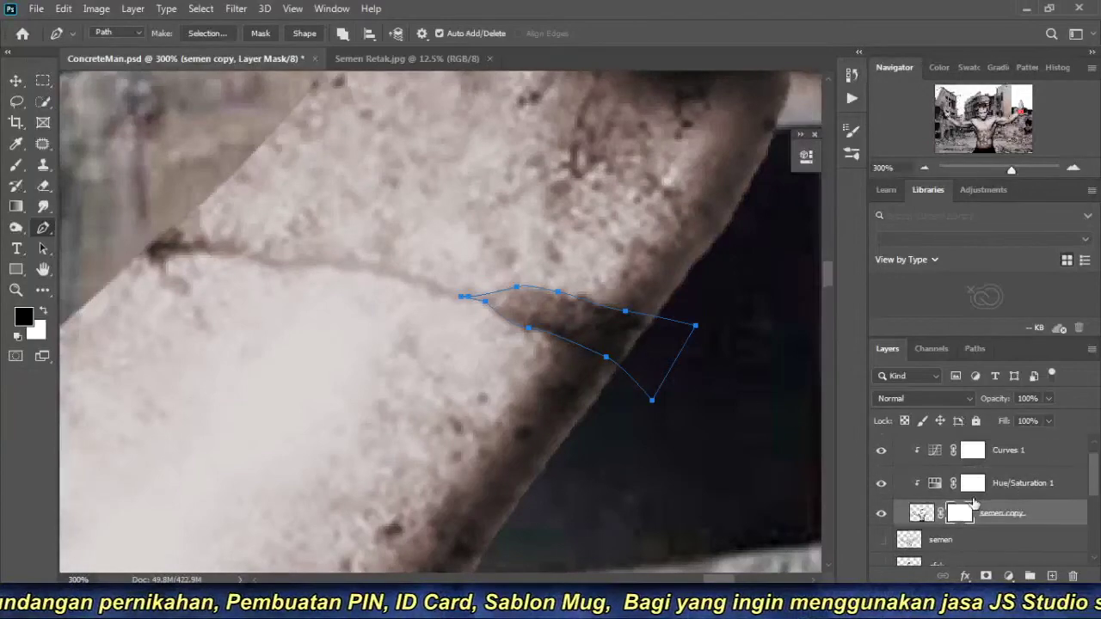
{"action": "key", "text": "ctrl+Return"}
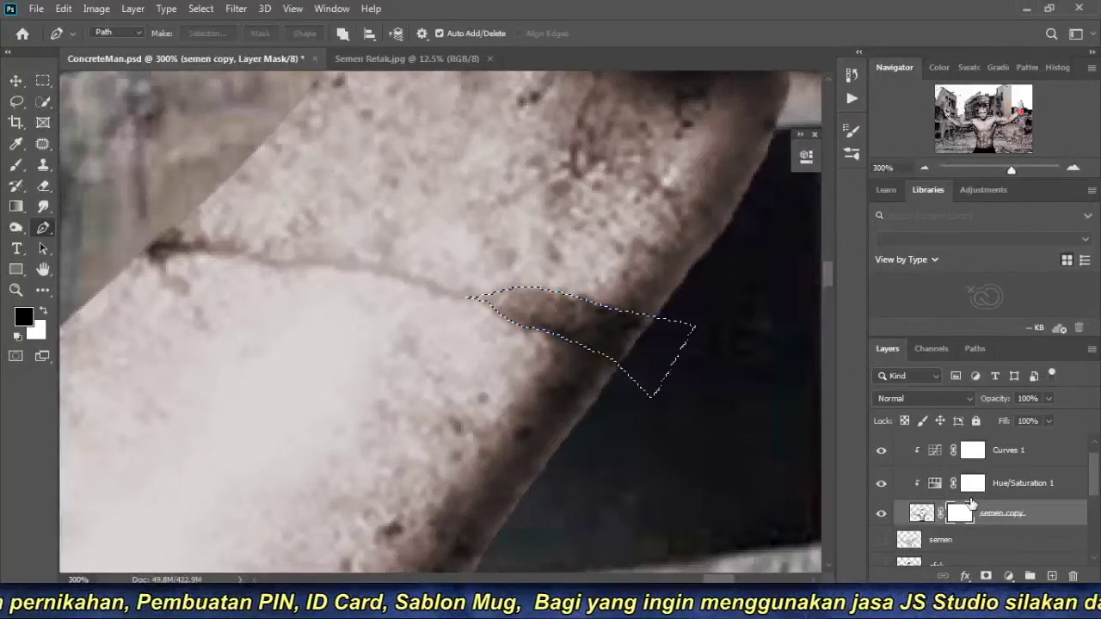
Paint the selected chip black on the mask with a 35 px hard round brush.
{"action": "left_click", "coordinate": [16, 164]}
{"action": "right_click", "coordinate": [550, 422]}
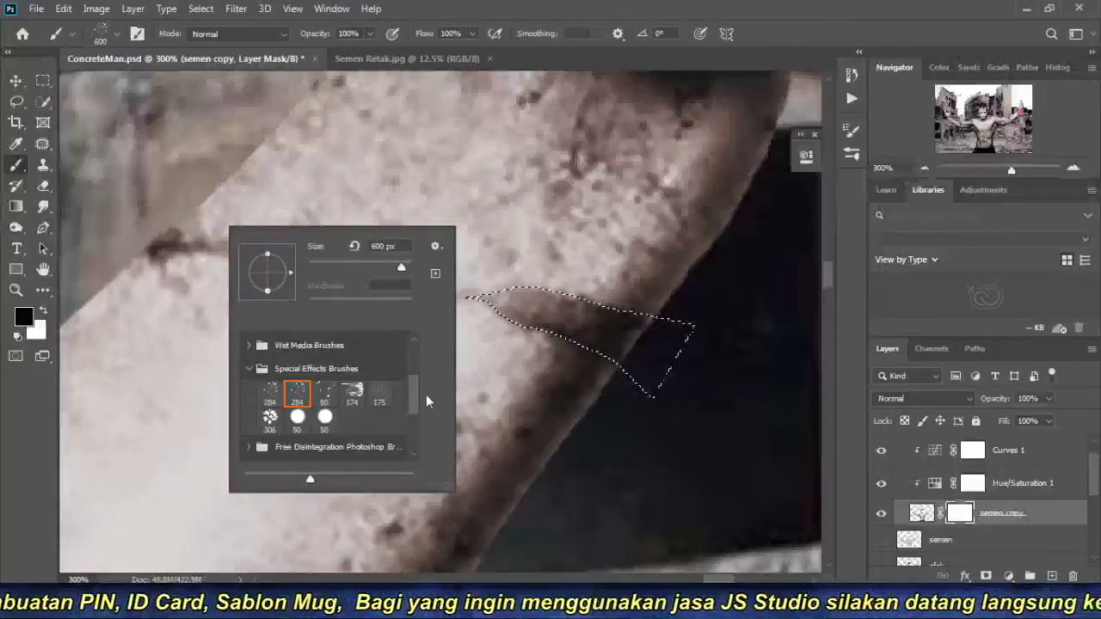
{"action": "left_click_drag", "start_coordinate": [409, 403], "coordinate": [406, 317]}
{"action": "left_click", "coordinate": [352, 369]}
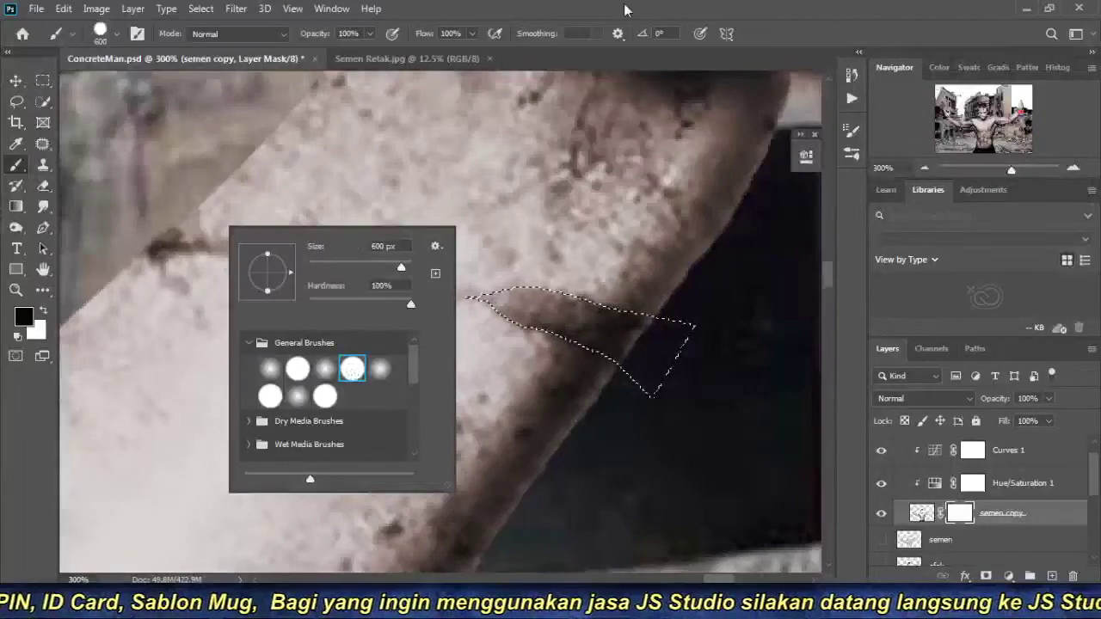
{"action": "key", "text": "Return"}
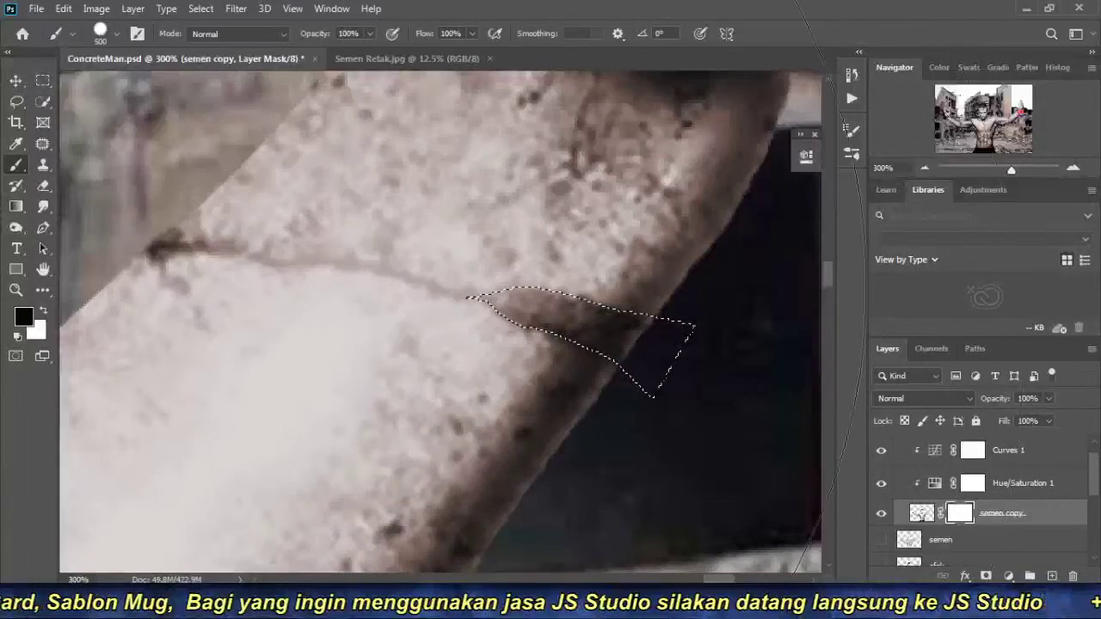
{"action": "key", "text": "bracketleft"}
{"action": "key", "text": "bracketleft"}
{"action": "key", "text": "bracketleft"}
{"action": "right_click", "coordinate": [451, 188]}
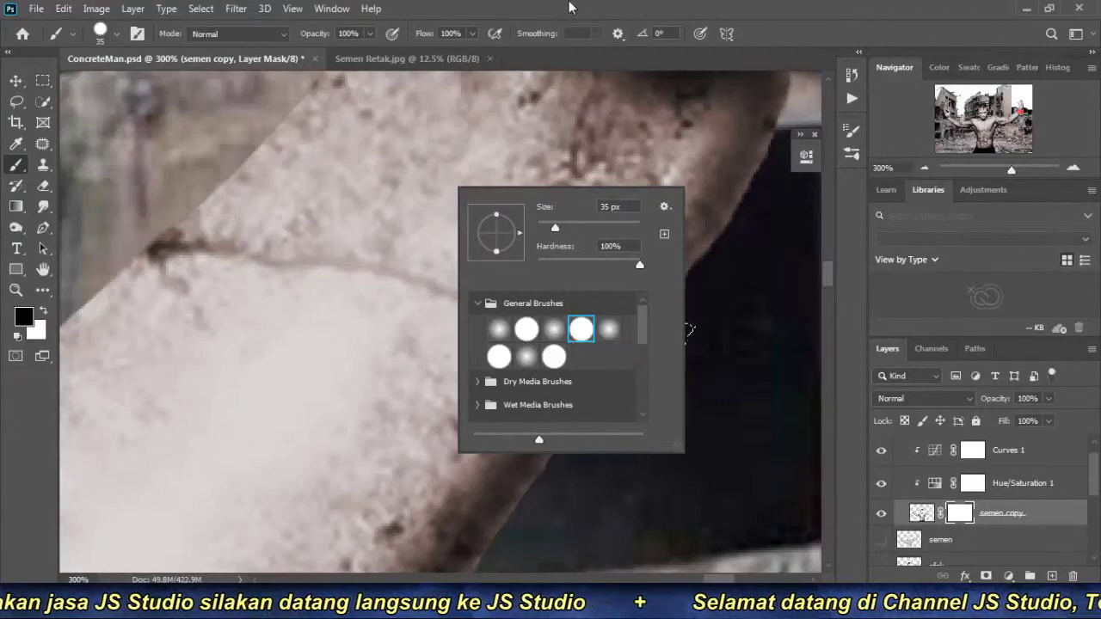
{"action": "double_click", "coordinate": [574, 337]}
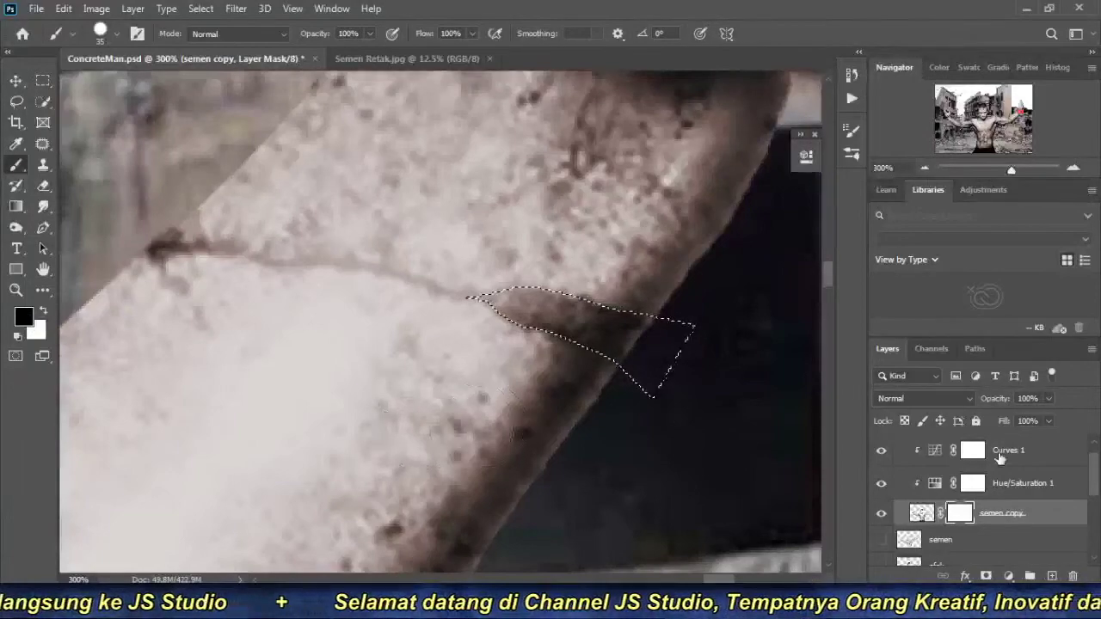
{"action": "mouse_move", "coordinate": [618, 397]}
{"action": "left_mouse_down"}
{"action": "mouse_move", "coordinate": [449, 287]}
{"action": "mouse_move", "coordinate": [627, 344]}
{"action": "left_mouse_up"}
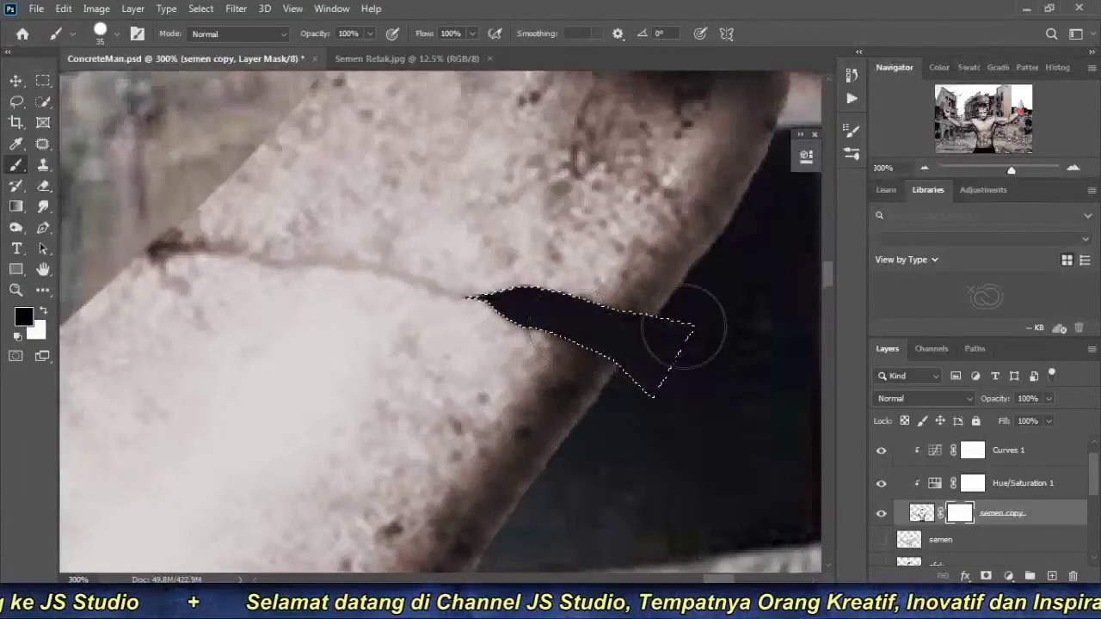
{"action": "left_click", "coordinate": [924, 170]}
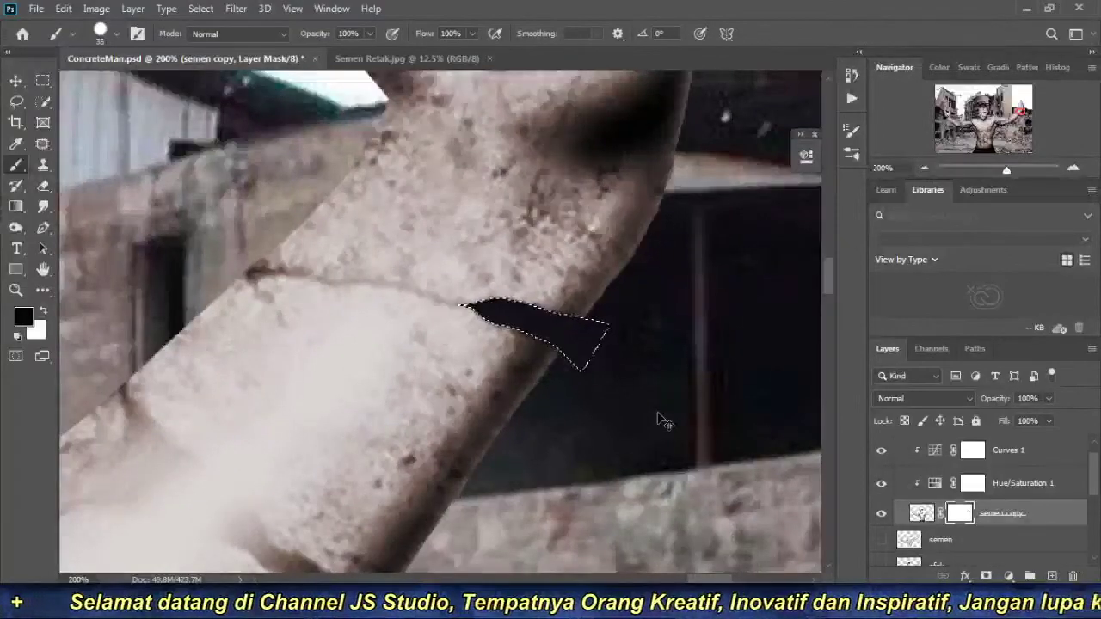
Deselect the chip and reframe the view on the shoulder edge.
{"action": "key", "text": "ctrl+d"}
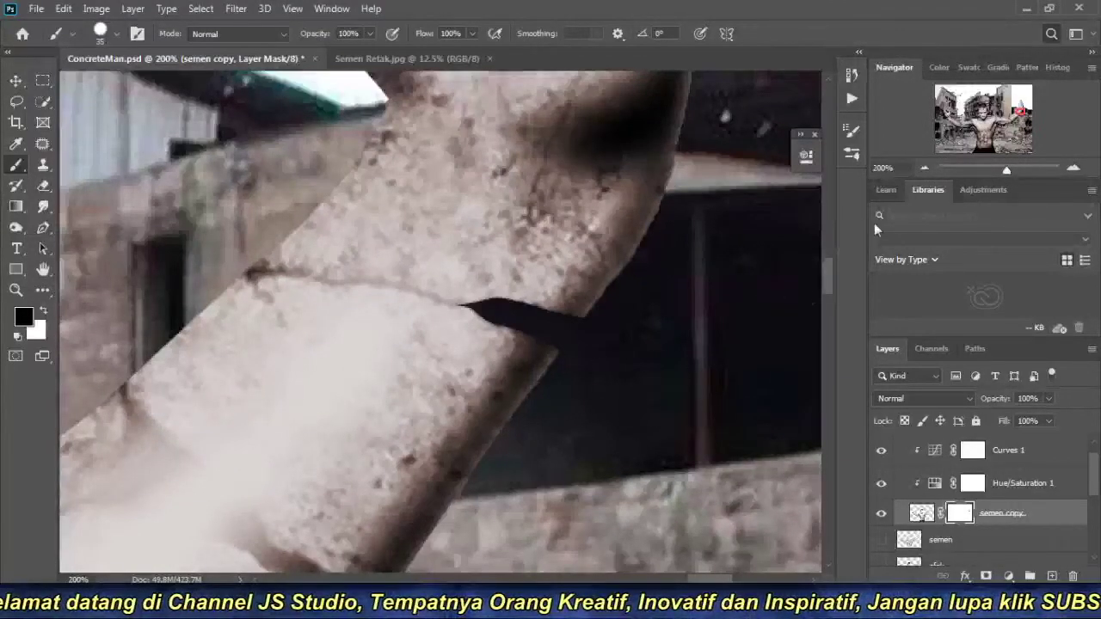
{"action": "left_click", "coordinate": [925, 168]}
{"action": "left_click", "coordinate": [925, 168]}
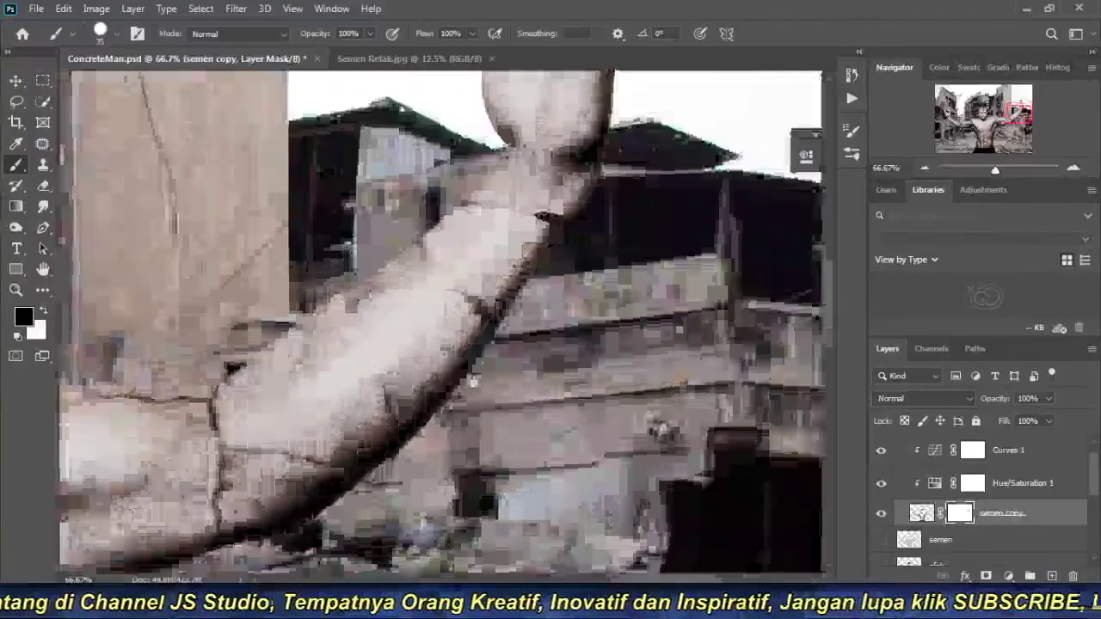
{"action": "scroll", "coordinate": [487, 310], "scroll_direction": "up", "scroll_amount": 3}
{"action": "scroll", "coordinate": [534, 367], "scroll_direction": "up", "scroll_amount": 2}
{"action": "scroll", "coordinate": [573, 400], "scroll_direction": "up", "scroll_amount": 2}
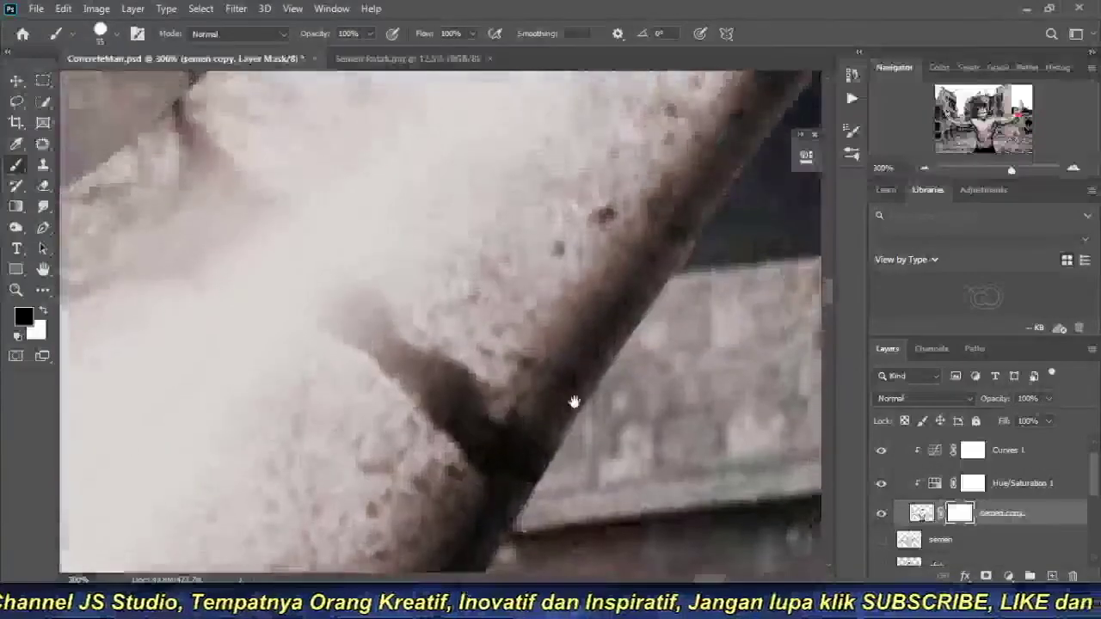
{"action": "scroll", "coordinate": [433, 482], "scroll_direction": "up", "scroll_amount": 1}
{"action": "mouse_move", "coordinate": [433, 482]}
{"action": "left_mouse_down"}
{"action": "mouse_move", "coordinate": [431, 423]}
{"action": "mouse_move", "coordinate": [396, 380]}
{"action": "left_mouse_up"}
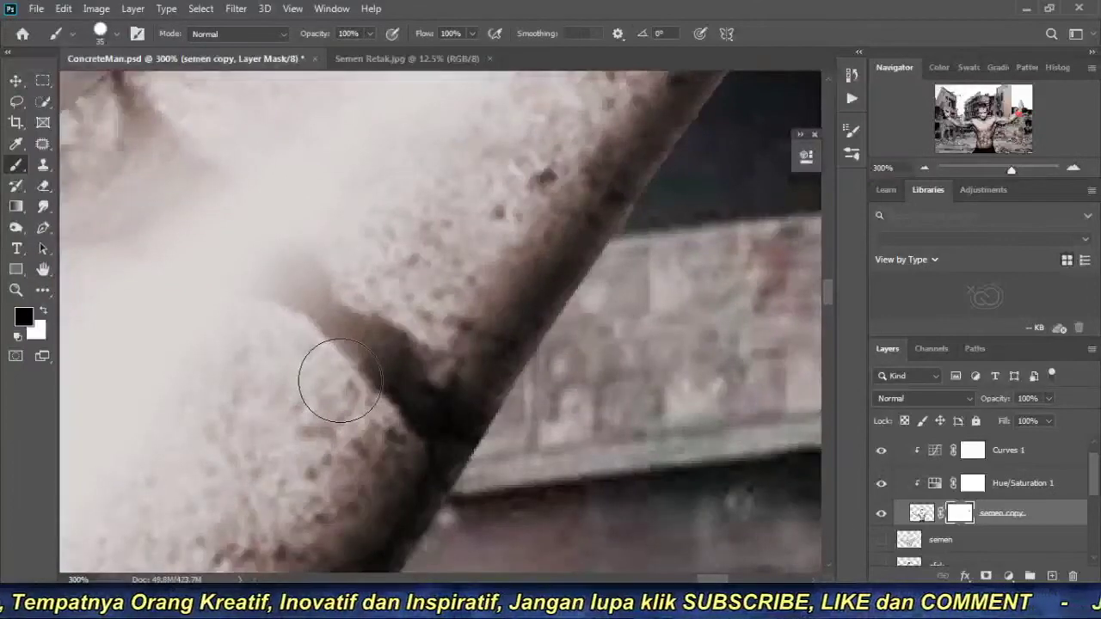
Trace a strip along the shoulder edge, select it and paint it on the mask.
{"action": "key", "text": "p"}
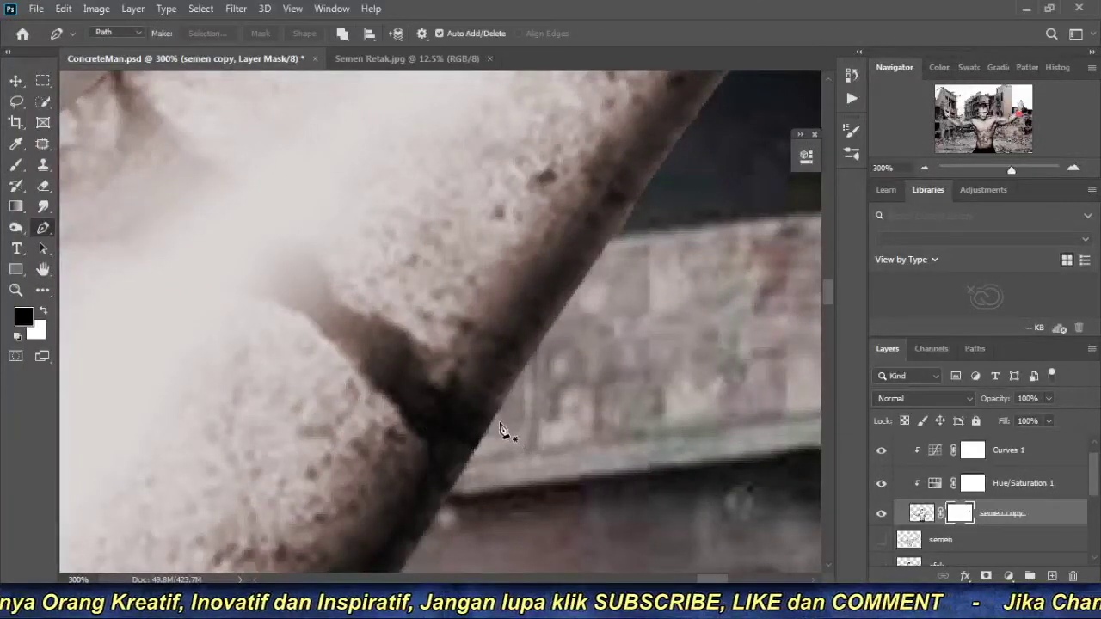
{"action": "left_click", "coordinate": [483, 448]}
{"action": "left_click_drag", "start_coordinate": [407, 399], "coordinate": [375, 358]}
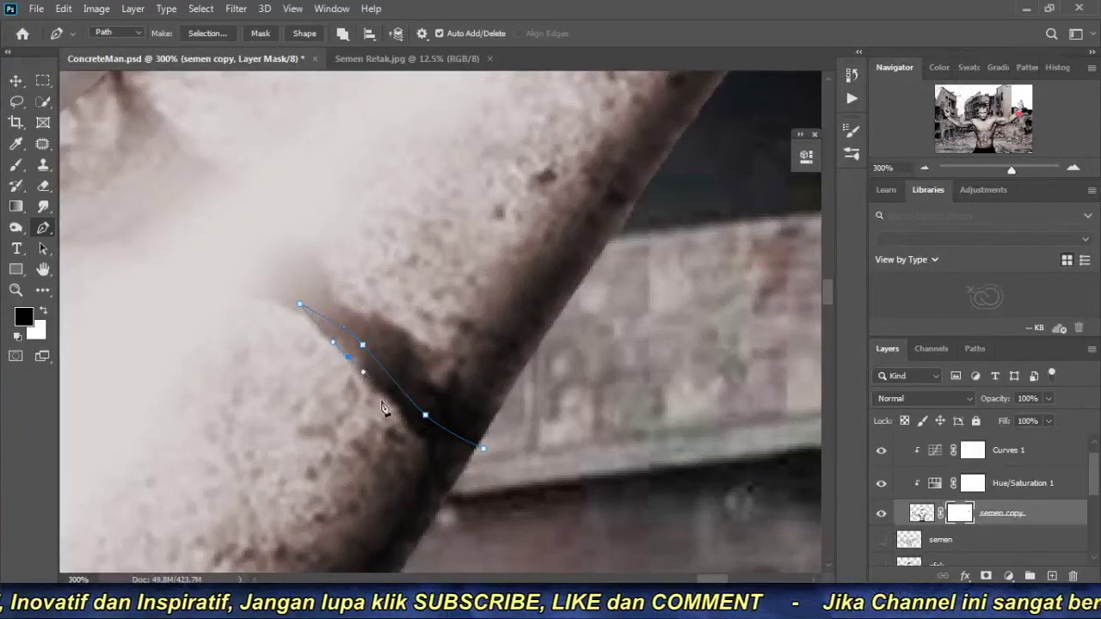
{"action": "left_click", "coordinate": [455, 528]}
{"action": "key", "text": "ctrl+Return"}
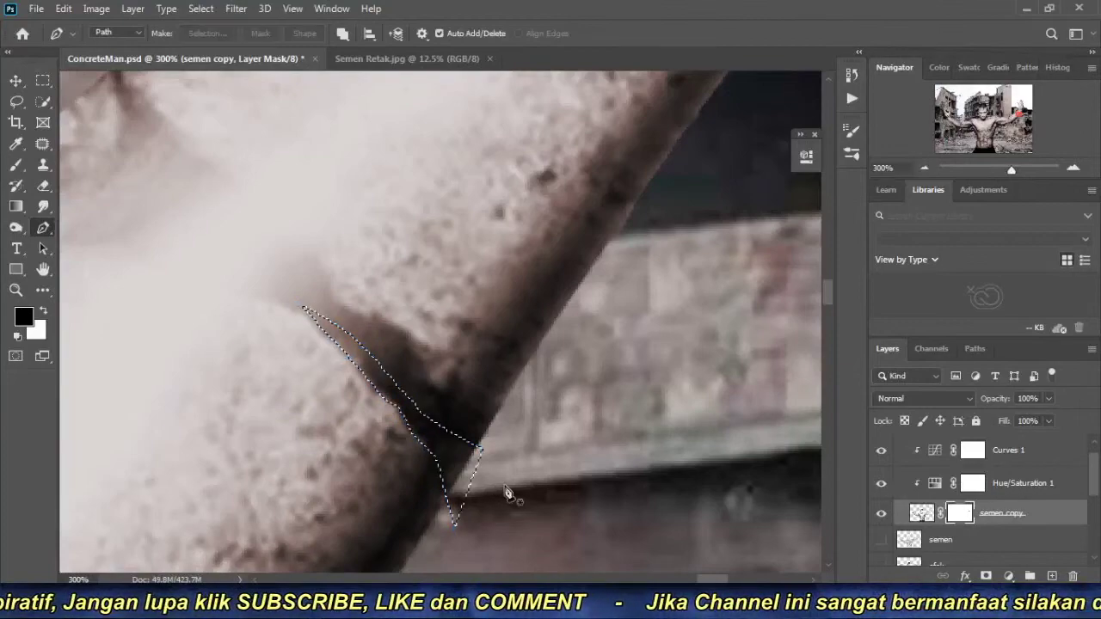
{"action": "key", "text": "b"}
{"action": "left_click_drag", "start_coordinate": [461, 514], "coordinate": [430, 374]}
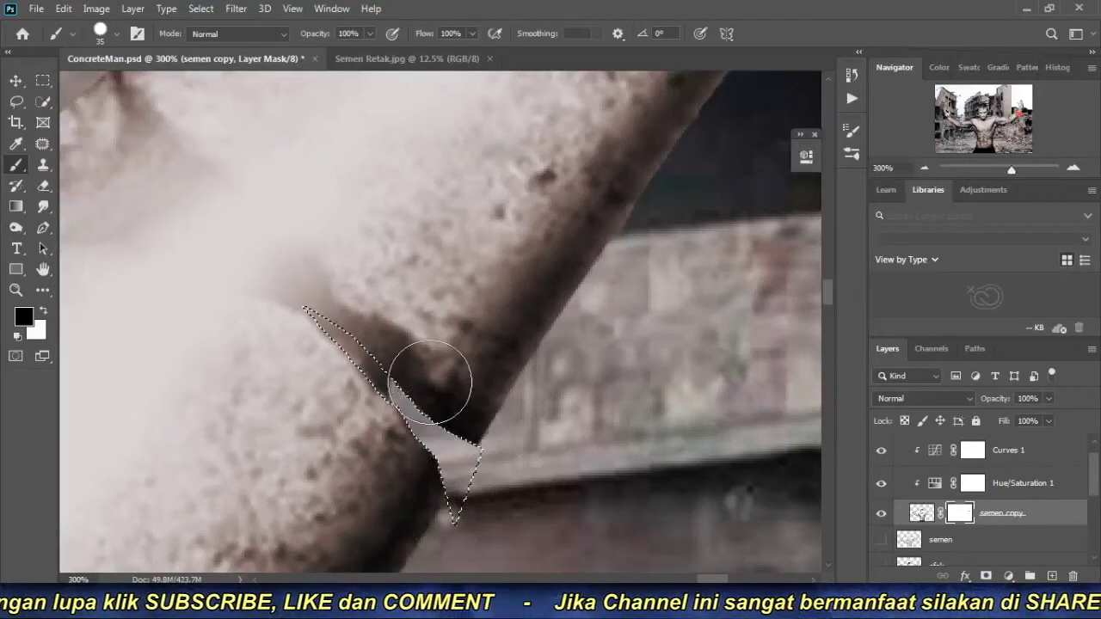
{"action": "key", "text": "ctrl+d"}
Trace a strip along the first arm crack, select it and paint it on the mask.
{"action": "left_click", "coordinate": [923, 167]}
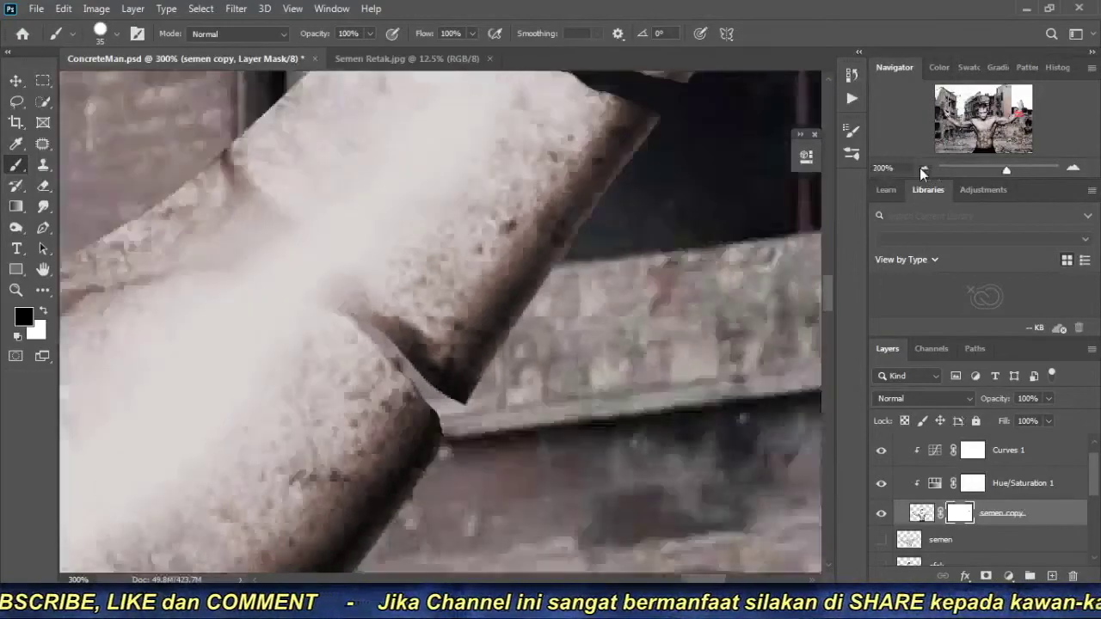
{"action": "left_click", "coordinate": [923, 167]}
{"action": "left_click_drag", "start_coordinate": [510, 431], "coordinate": [479, 339]}
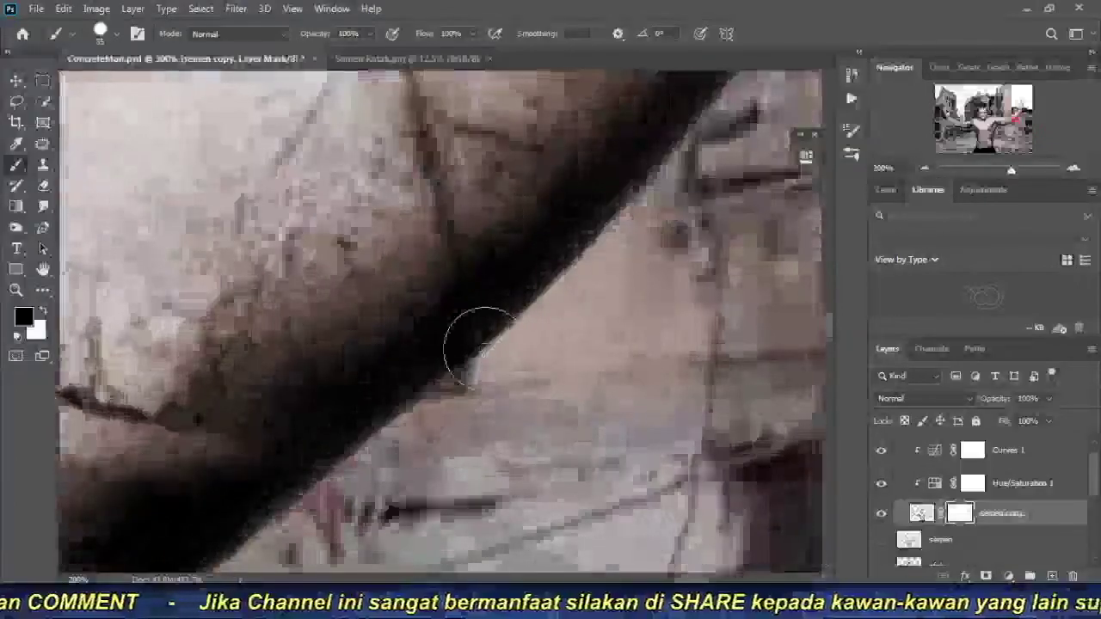
{"action": "key", "text": "p"}
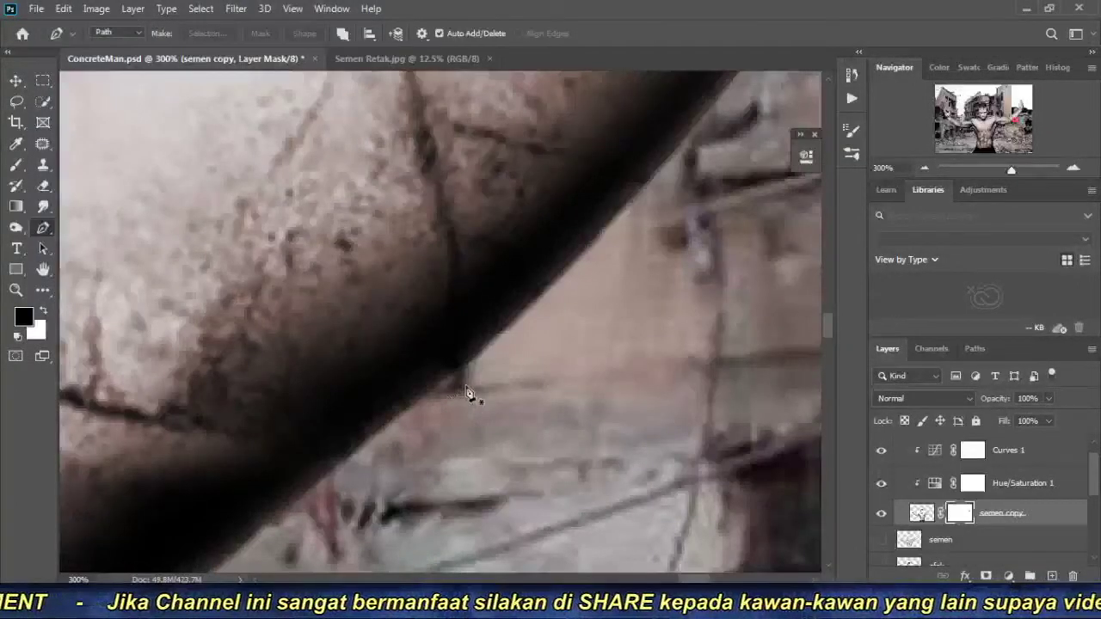
{"action": "left_click", "coordinate": [468, 384]}
{"action": "left_click", "coordinate": [459, 309]}
{"action": "left_click_drag", "start_coordinate": [449, 223], "coordinate": [448, 197]}
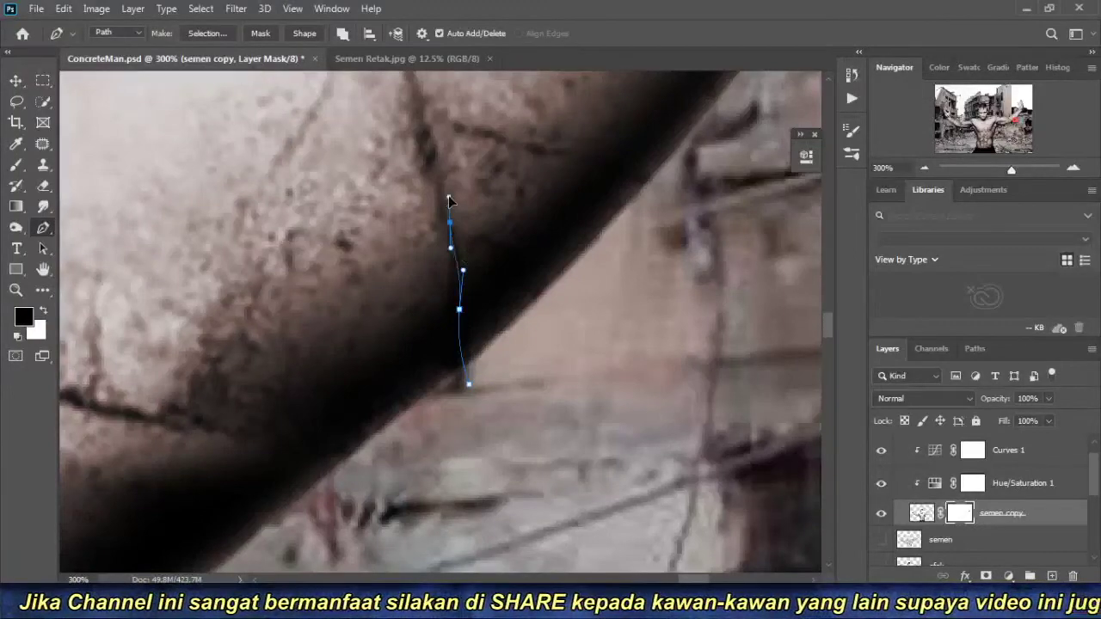
{"action": "left_click", "coordinate": [429, 153]}
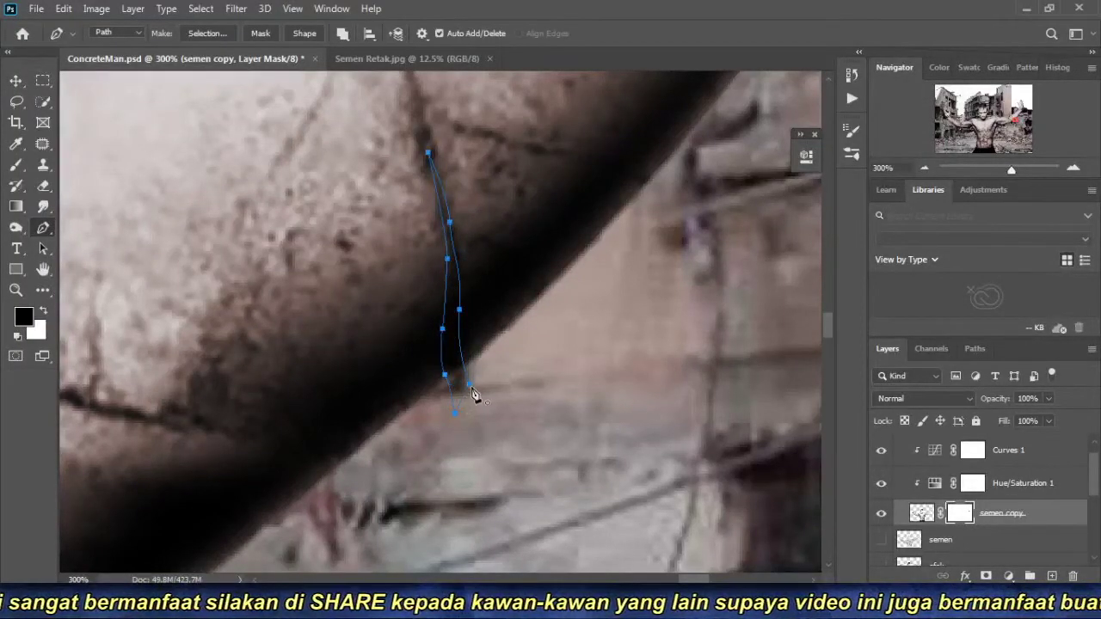
{"action": "key", "text": "ctrl+Return"}
{"action": "key", "text": "b"}
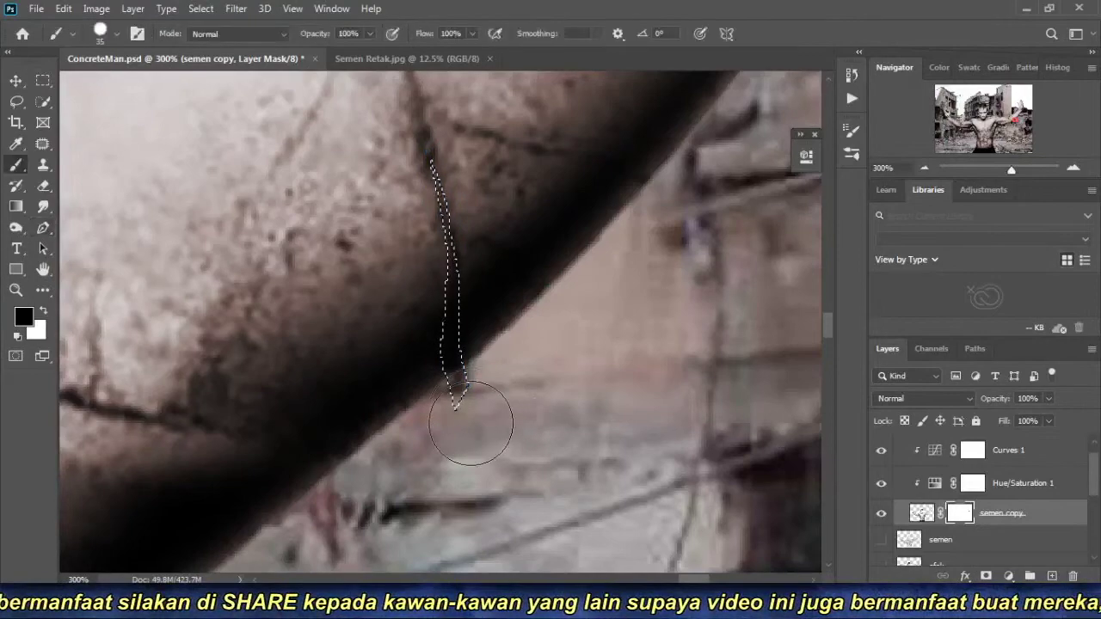
{"action": "left_click_drag", "start_coordinate": [467, 418], "coordinate": [428, 181]}
{"action": "key", "text": "ctrl+d"}
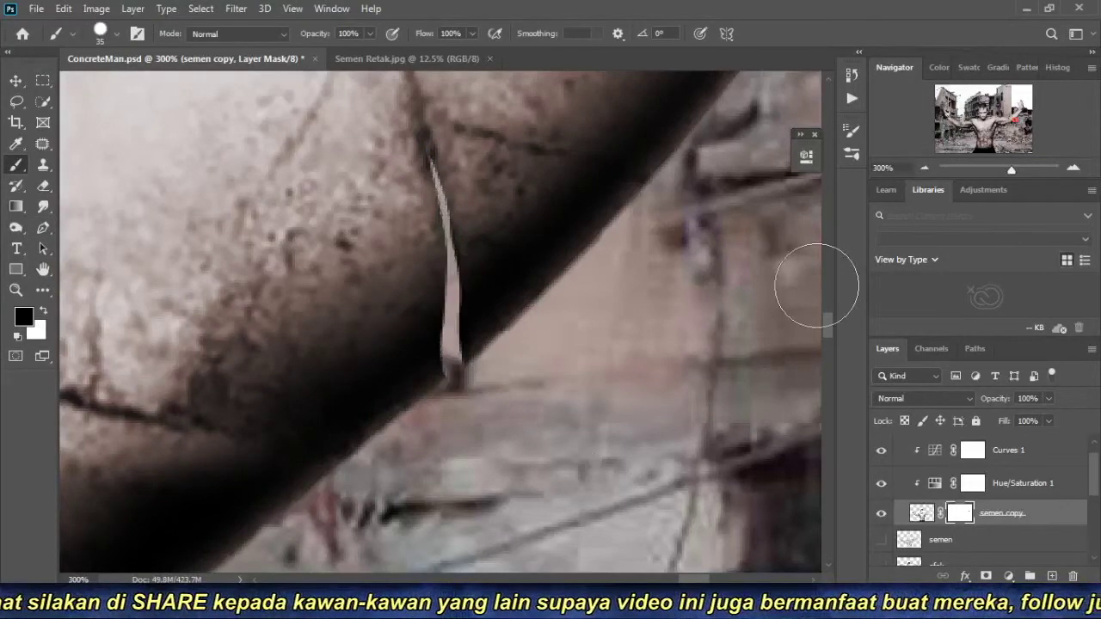
Trace the second arm crack, select it and paint it on the mask.
{"action": "left_click", "coordinate": [924, 167]}
{"action": "left_click", "coordinate": [925, 167]}
{"action": "left_click", "coordinate": [924, 167]}
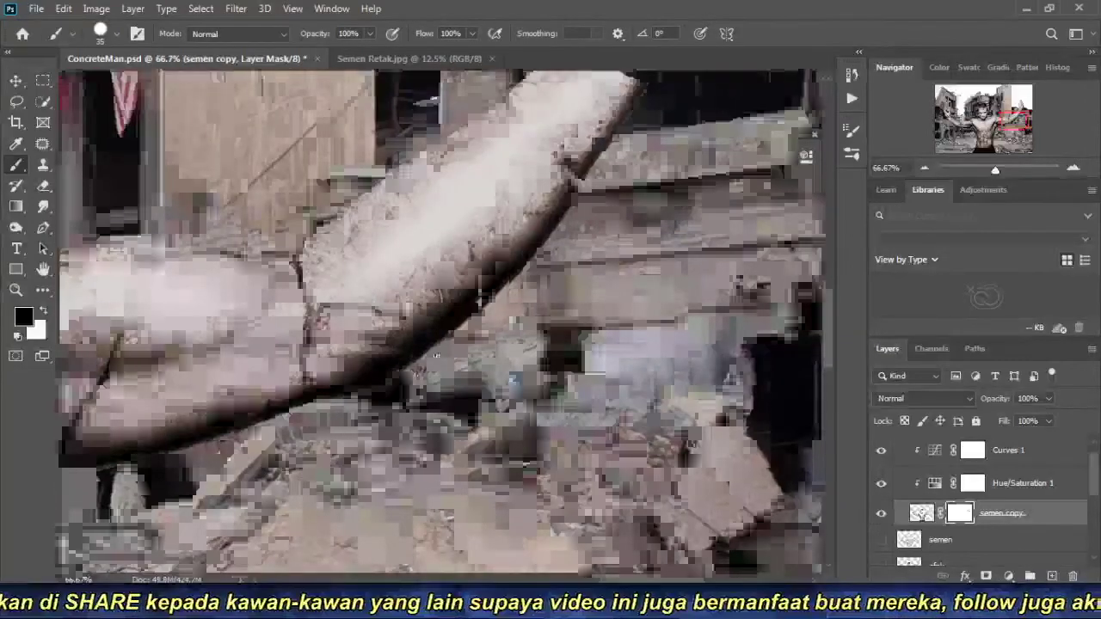
{"action": "scroll", "coordinate": [435, 355], "scroll_direction": "up", "scroll_amount": 3}
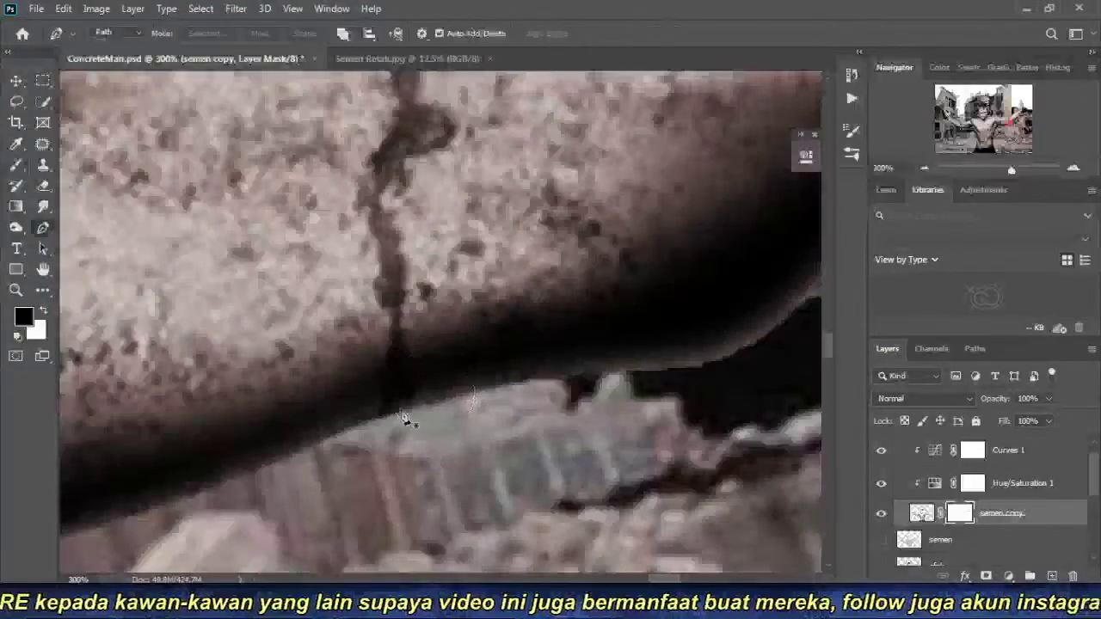
{"action": "key", "text": "p"}
{"action": "left_click_drag", "start_coordinate": [401, 358], "coordinate": [400, 336]}
{"action": "left_click_drag", "start_coordinate": [394, 278], "coordinate": [394, 265]}
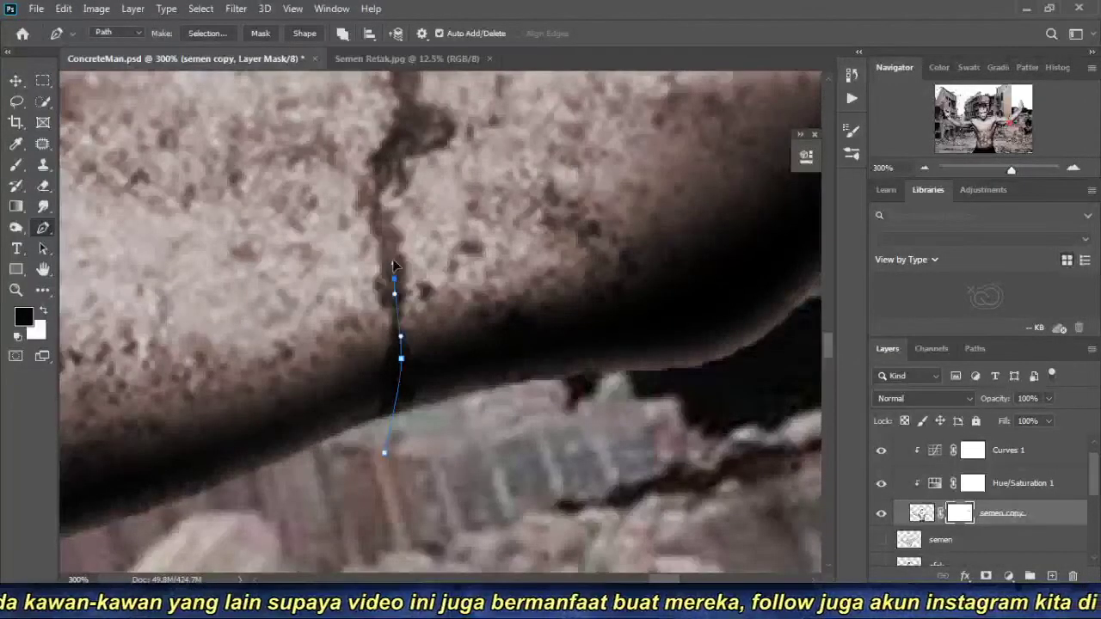
{"action": "left_click_drag", "start_coordinate": [374, 203], "coordinate": [384, 157]}
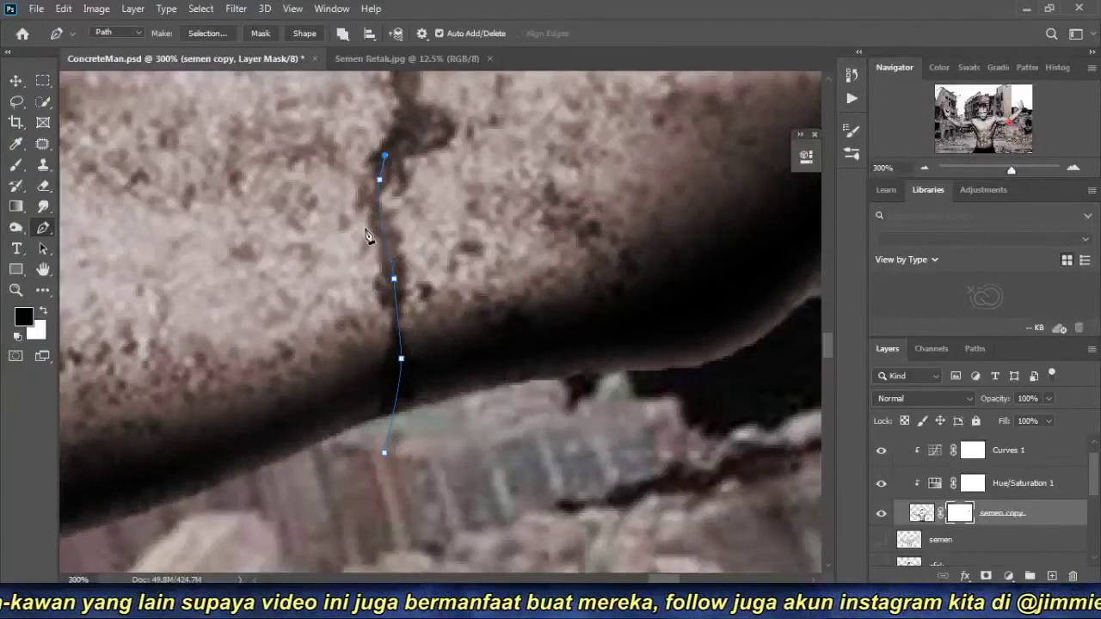
{"action": "left_click_drag", "start_coordinate": [387, 343], "coordinate": [386, 375]}
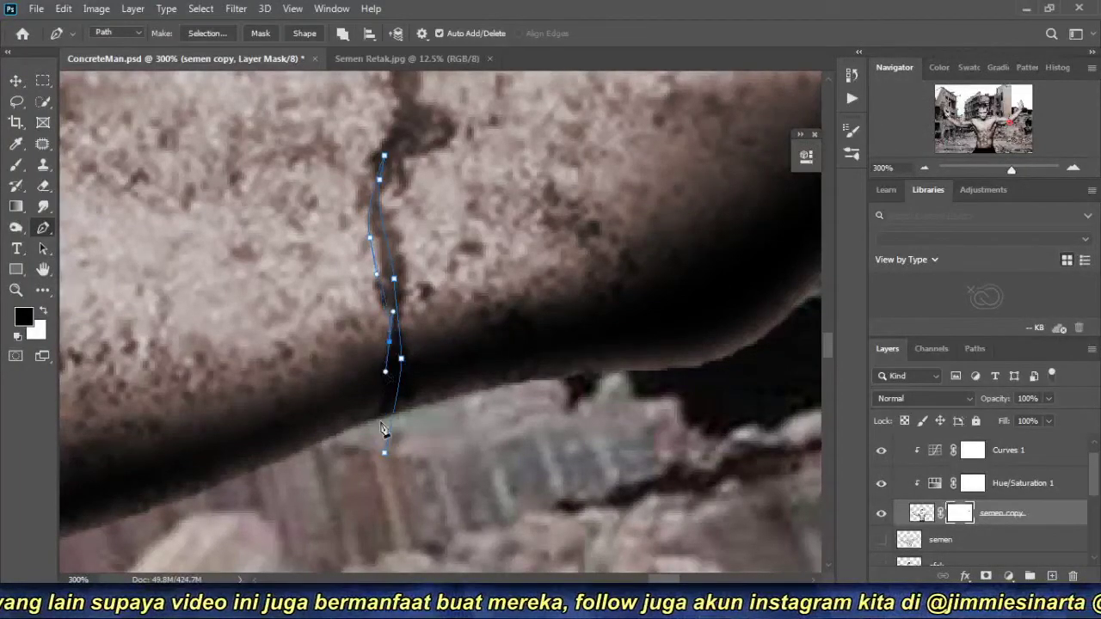
{"action": "key", "text": "ctrl+Return"}
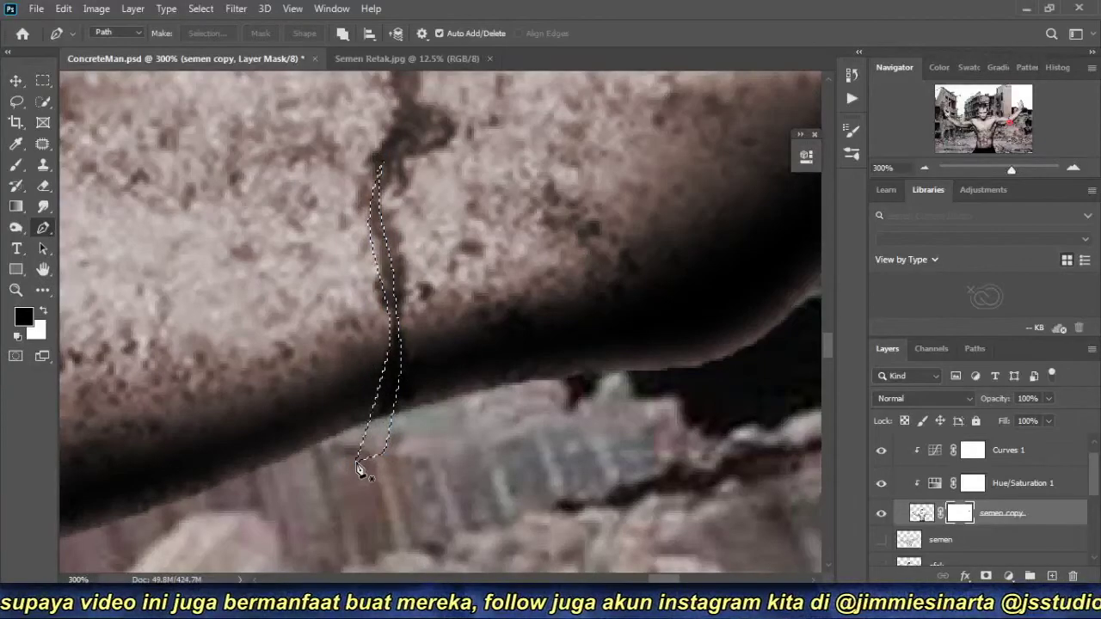
{"action": "key", "text": "b"}
{"action": "left_click_drag", "start_coordinate": [356, 456], "coordinate": [404, 120]}
{"action": "key", "text": "ctrl+d"}
{"action": "left_click", "coordinate": [924, 167]}
{"action": "left_click", "coordinate": [925, 168]}
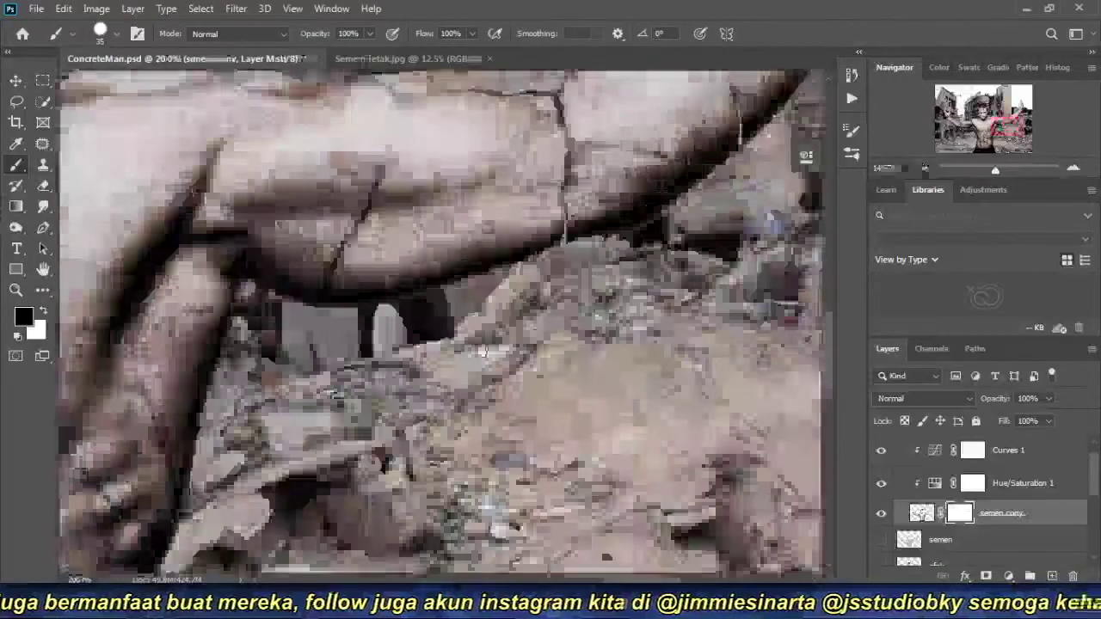
Outline the crack under the arm with a closed Pen path.
{"action": "scroll", "coordinate": [323, 278], "scroll_direction": "up", "scroll_amount": 2}
{"action": "scroll", "coordinate": [323, 278], "scroll_direction": "up", "scroll_amount": 1}
{"action": "scroll", "coordinate": [344, 288], "scroll_direction": "up", "scroll_amount": 1}
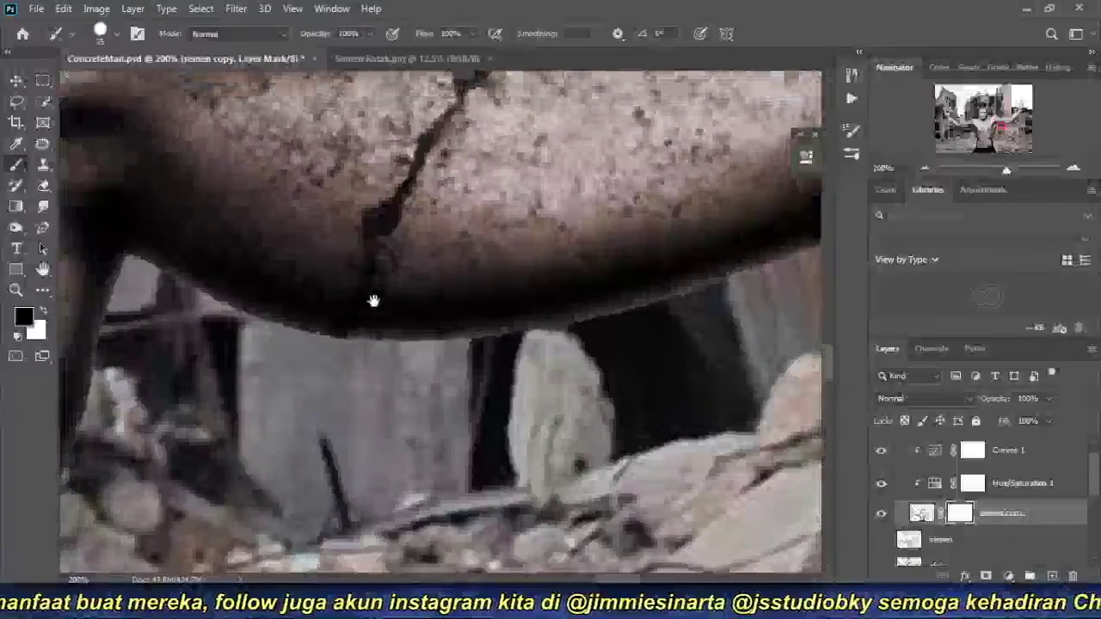
{"action": "key", "text": "p"}
{"action": "left_click", "coordinate": [307, 366]}
{"action": "left_click", "coordinate": [353, 308]}
{"action": "left_click", "coordinate": [359, 293]}
{"action": "left_click", "coordinate": [366, 273]}
{"action": "left_click", "coordinate": [365, 238]}
{"action": "left_click", "coordinate": [367, 210]}
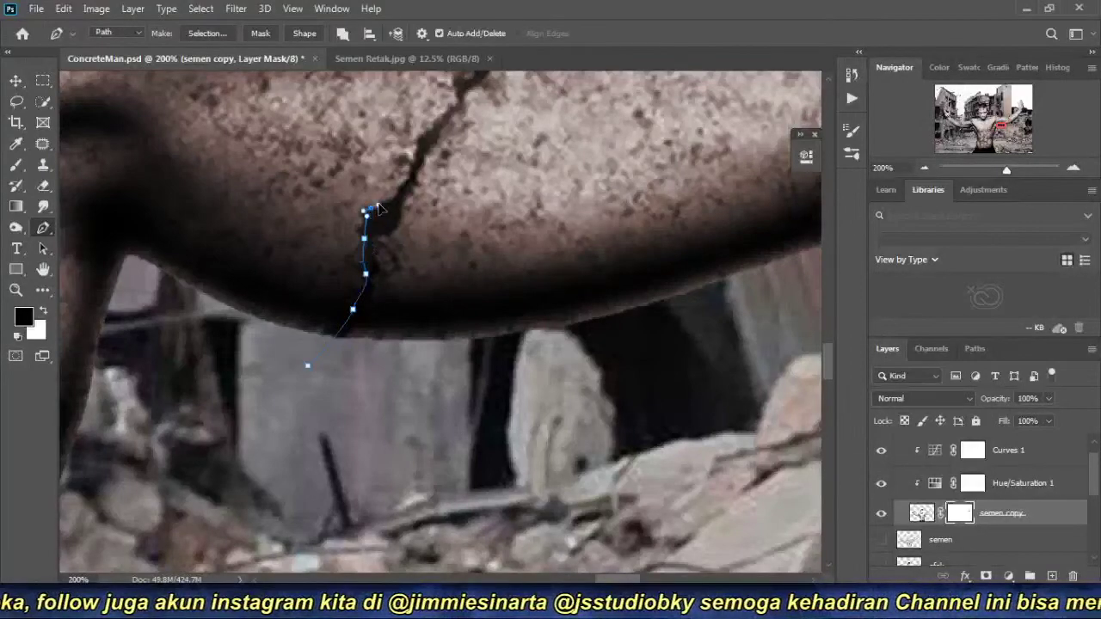
{"action": "left_click", "coordinate": [399, 190]}
{"action": "left_click", "coordinate": [399, 214]}
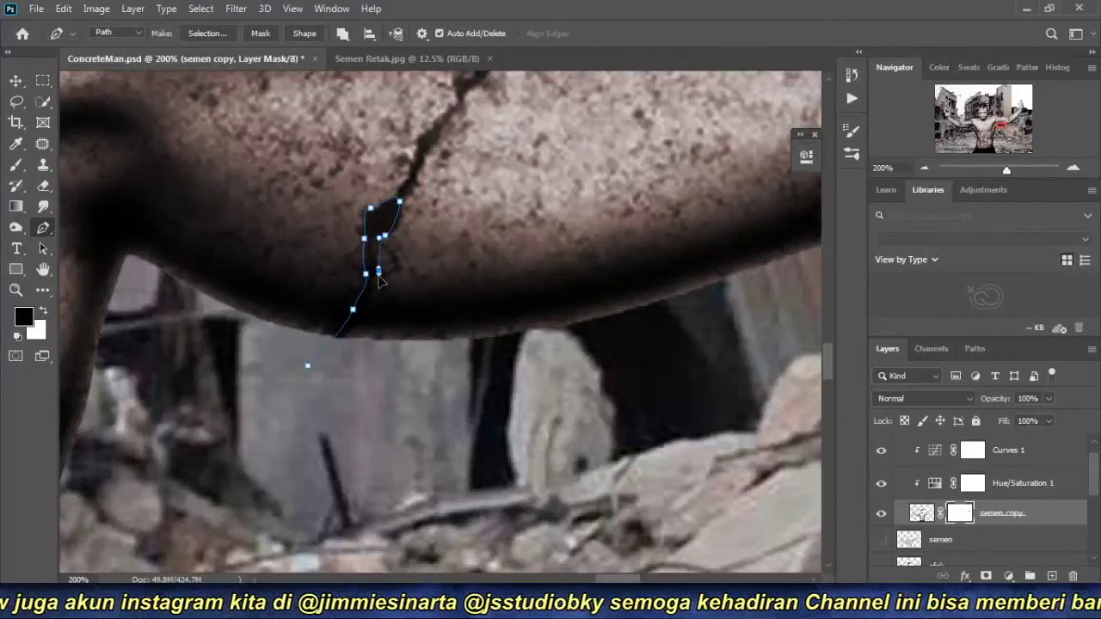
{"action": "left_click", "coordinate": [349, 336]}
Load the underarm crack as a selection and paint it on the mask.
{"action": "key", "text": "ctrl+Return"}
{"action": "key", "text": "b"}
{"action": "mouse_move", "coordinate": [266, 368]}
{"action": "left_mouse_down"}
{"action": "mouse_move", "coordinate": [373, 316]}
{"action": "mouse_move", "coordinate": [337, 339]}
{"action": "left_mouse_up"}
{"action": "key", "text": "ctrl+d"}
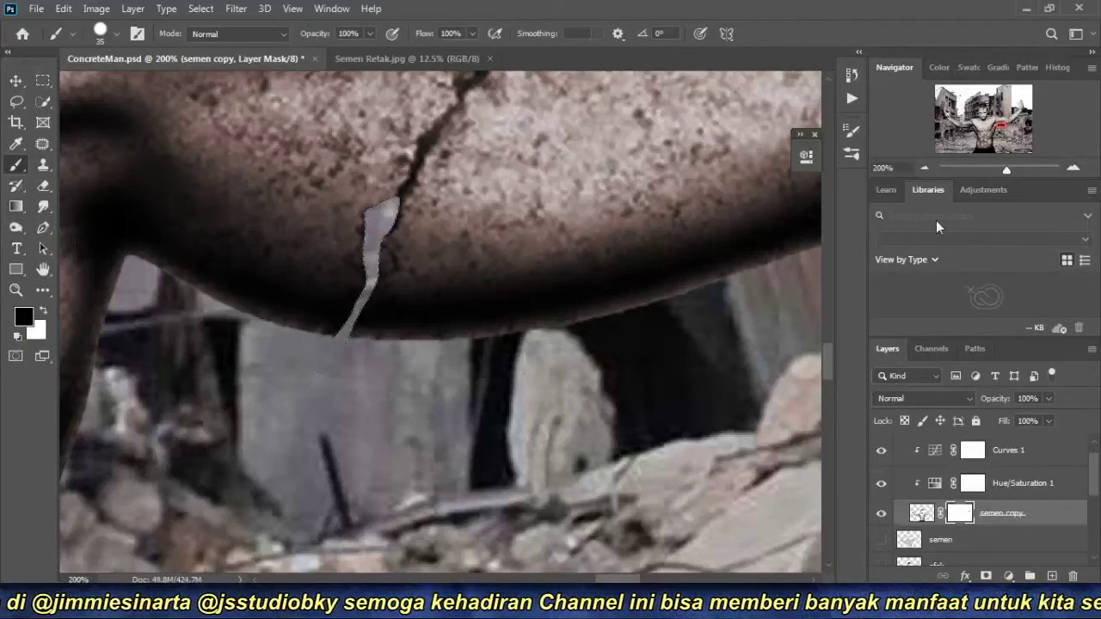
Trace a strip along the torso's side edge at 300%, select it and paint it on the mask.
{"action": "left_click", "coordinate": [923, 168]}
{"action": "left_click", "coordinate": [925, 168]}
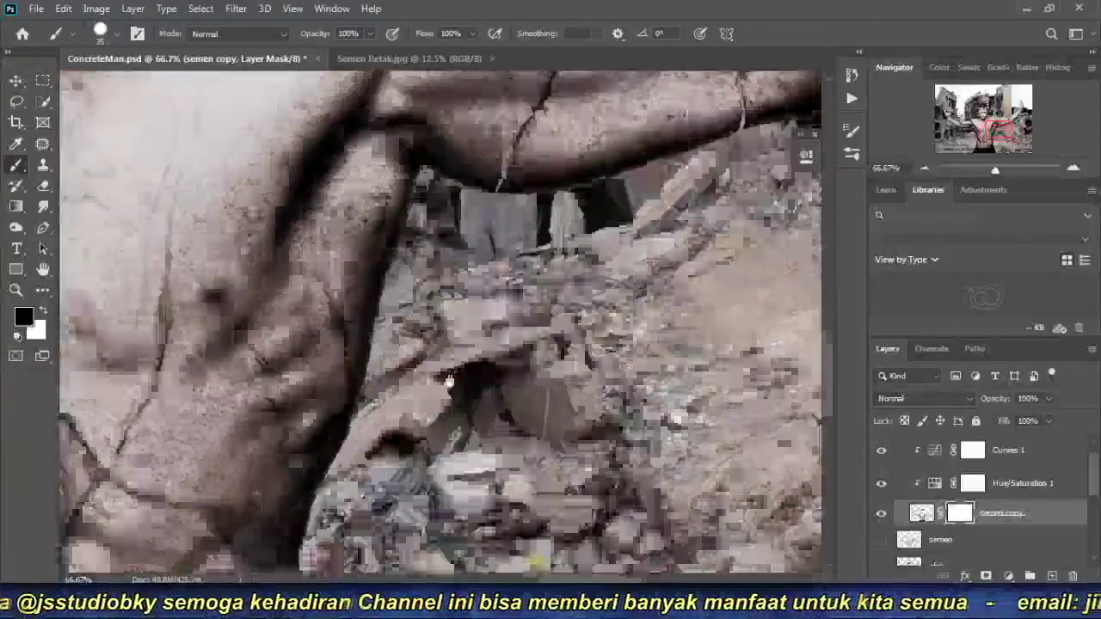
{"action": "mouse_move", "coordinate": [275, 447]}
{"action": "left_mouse_down"}
{"action": "mouse_move", "coordinate": [331, 422]}
{"action": "mouse_move", "coordinate": [413, 297]}
{"action": "left_mouse_up"}
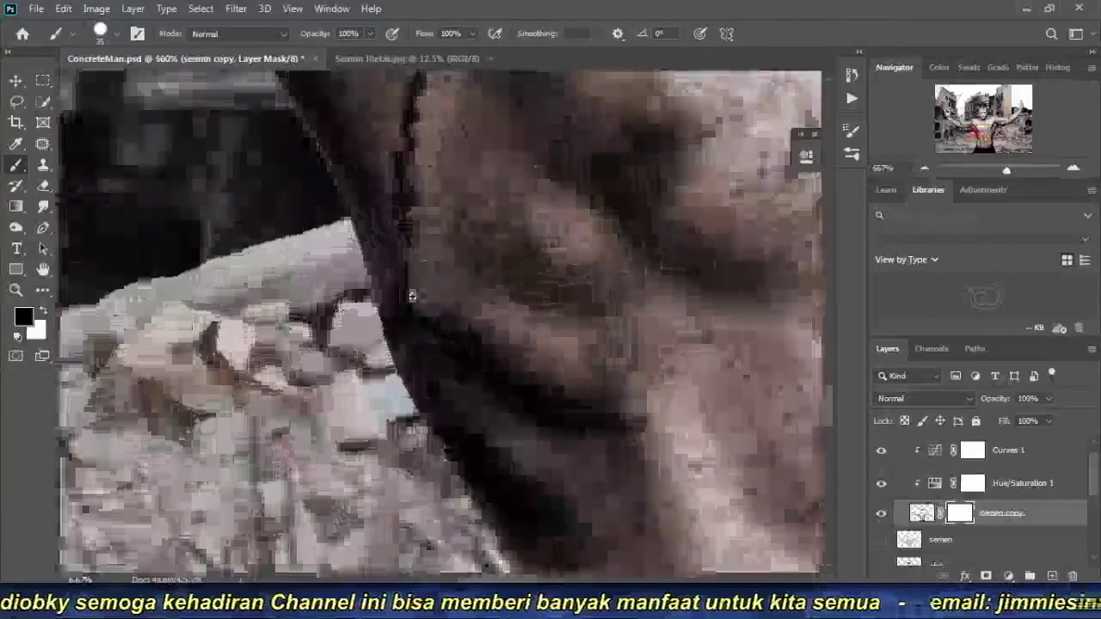
{"action": "key", "text": "ctrl+minus"}
{"action": "key", "text": "p"}
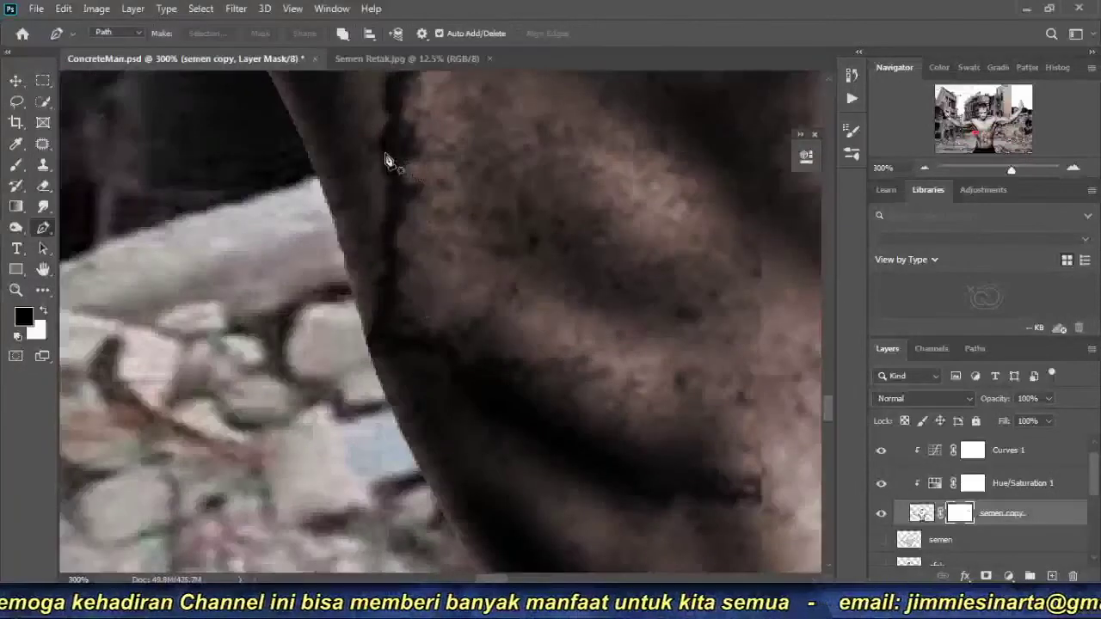
{"action": "left_click", "coordinate": [387, 123]}
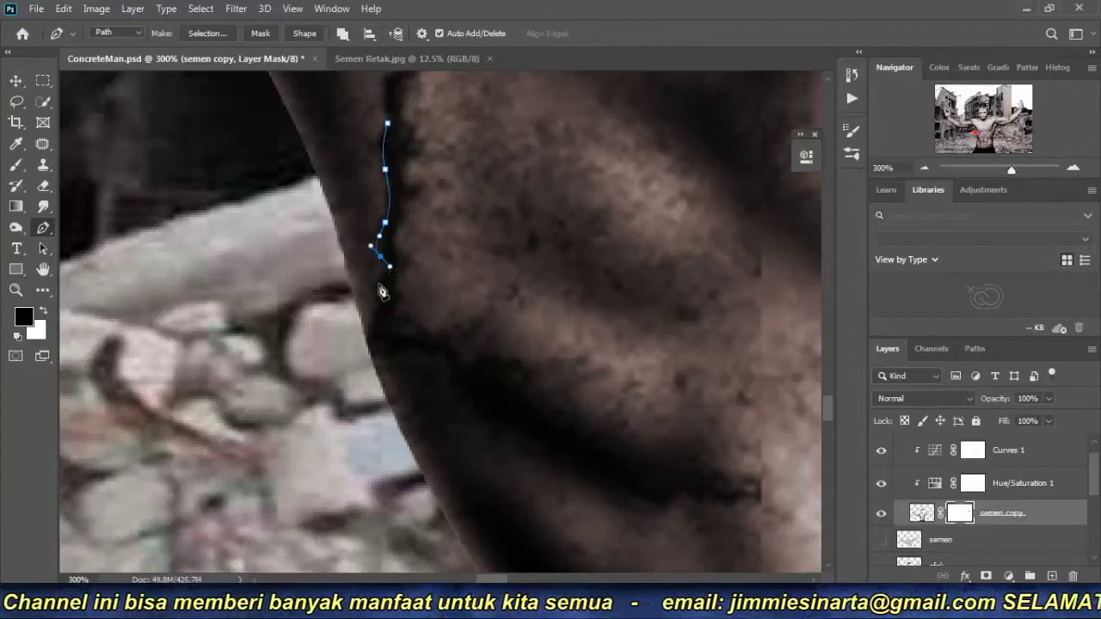
{"action": "left_click_drag", "start_coordinate": [372, 320], "coordinate": [394, 300]}
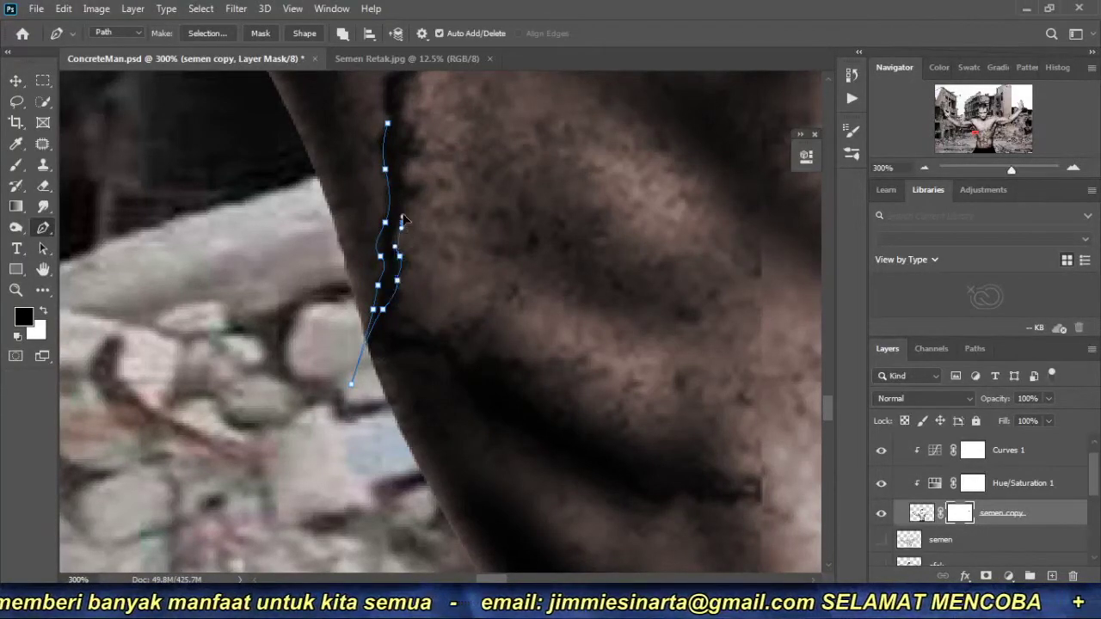
{"action": "left_click", "coordinate": [388, 123]}
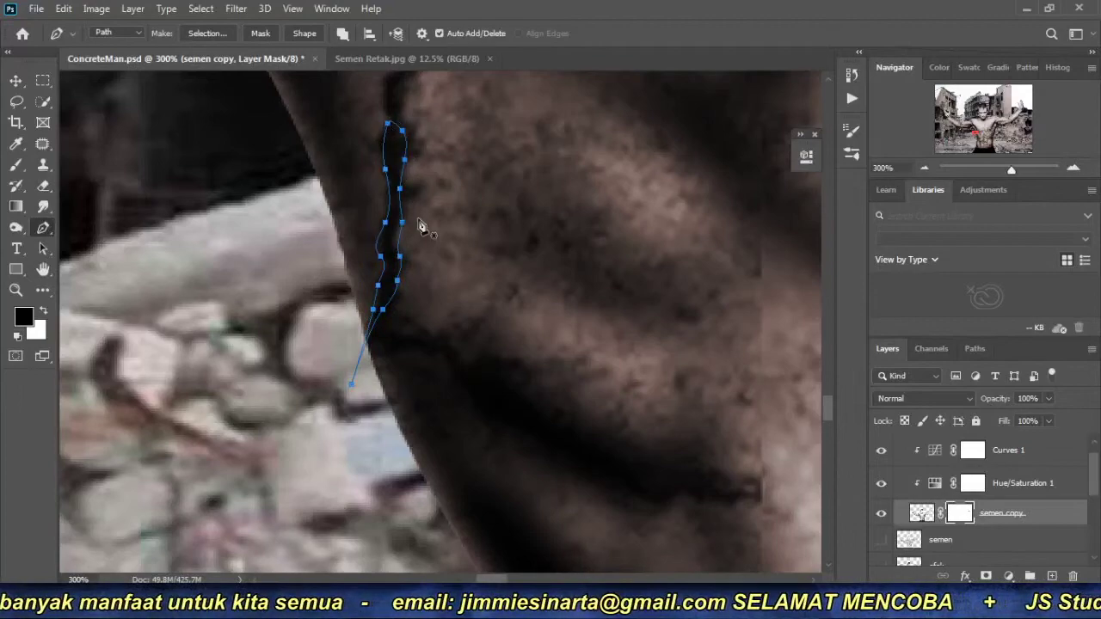
{"action": "key", "text": "ctrl+Return"}
{"action": "key", "text": "b"}
{"action": "mouse_move", "coordinate": [434, 218]}
{"action": "left_mouse_down"}
{"action": "mouse_move", "coordinate": [364, 300]}
{"action": "mouse_move", "coordinate": [412, 216]}
{"action": "left_mouse_up"}
{"action": "key", "text": "ctrl+d"}
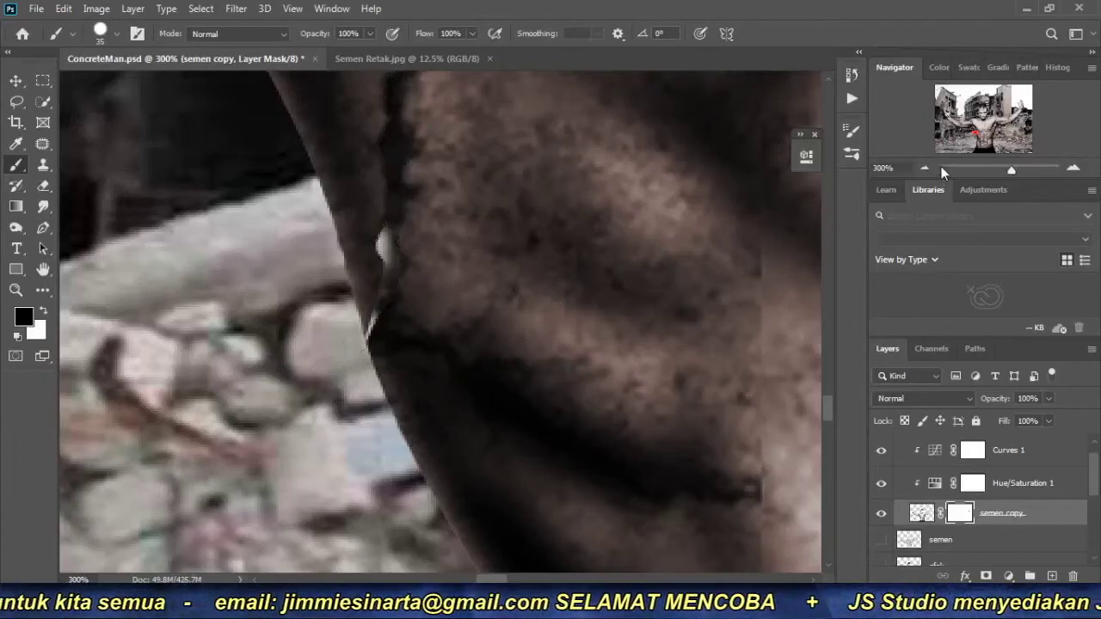
{"action": "left_click", "coordinate": [925, 172]}
{"action": "left_click", "coordinate": [925, 172]}
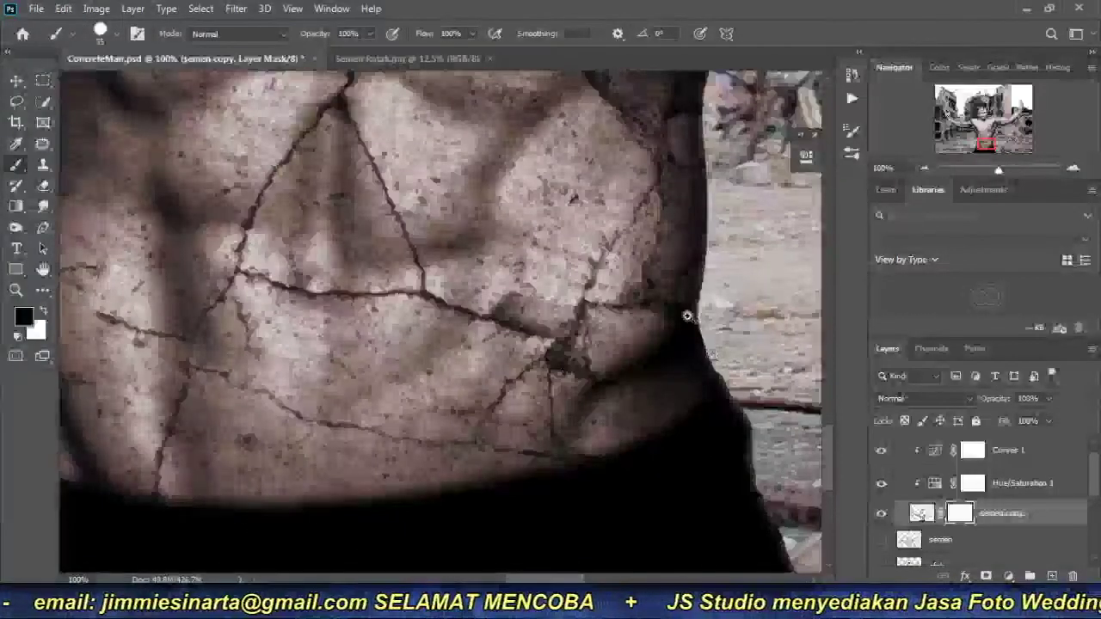
Trace a Pen path along the waist edge where the crack meets the torso.
{"action": "scroll", "coordinate": [690, 318], "scroll_direction": "up", "scroll_amount": 1}
{"action": "scroll", "coordinate": [690, 319], "scroll_direction": "up", "scroll_amount": 1}
{"action": "key", "text": "p"}
{"action": "left_click", "coordinate": [730, 352]}
{"action": "left_click", "coordinate": [676, 306]}
{"action": "left_click", "coordinate": [651, 286]}
{"action": "left_click_drag", "start_coordinate": [635, 285], "coordinate": [620, 283]}
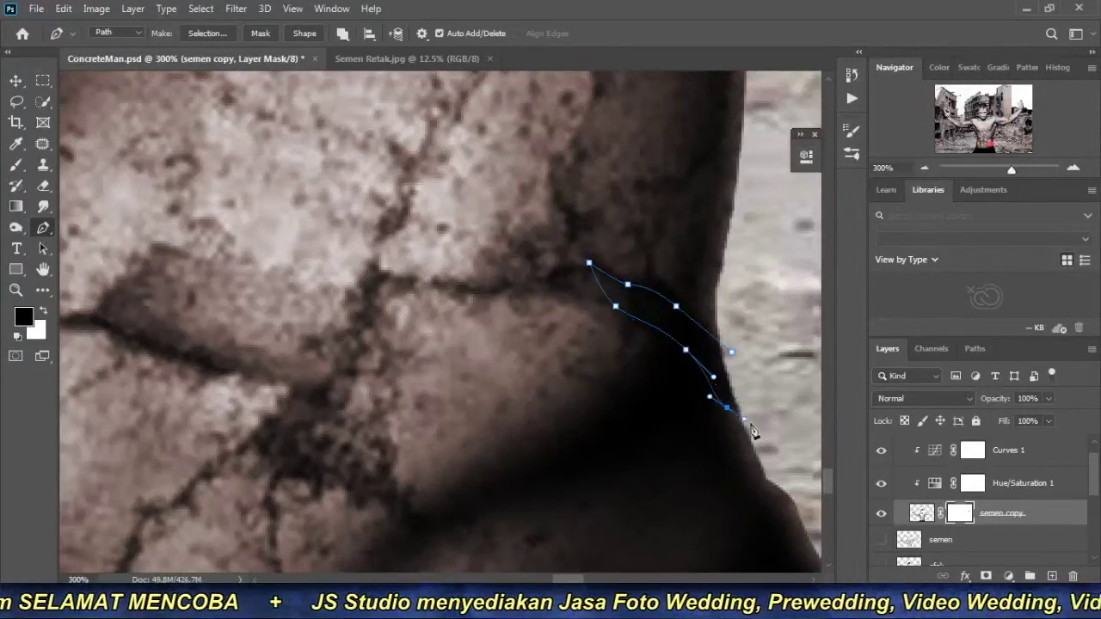
Load the path as a selection, paint the sliver on the mask, and zoom out to the whole figure.
{"action": "key", "text": "ctrl+Return"}
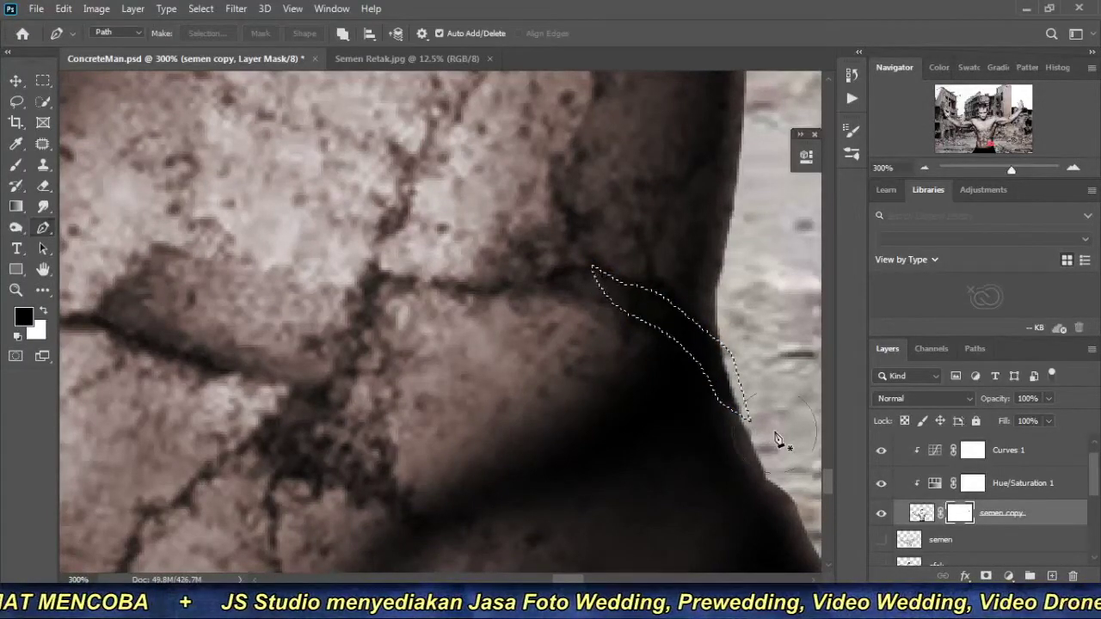
{"action": "key", "text": "b"}
{"action": "mouse_move", "coordinate": [737, 332]}
{"action": "left_mouse_down"}
{"action": "mouse_move", "coordinate": [610, 263]}
{"action": "mouse_move", "coordinate": [627, 332]}
{"action": "mouse_move", "coordinate": [681, 308]}
{"action": "left_mouse_up"}
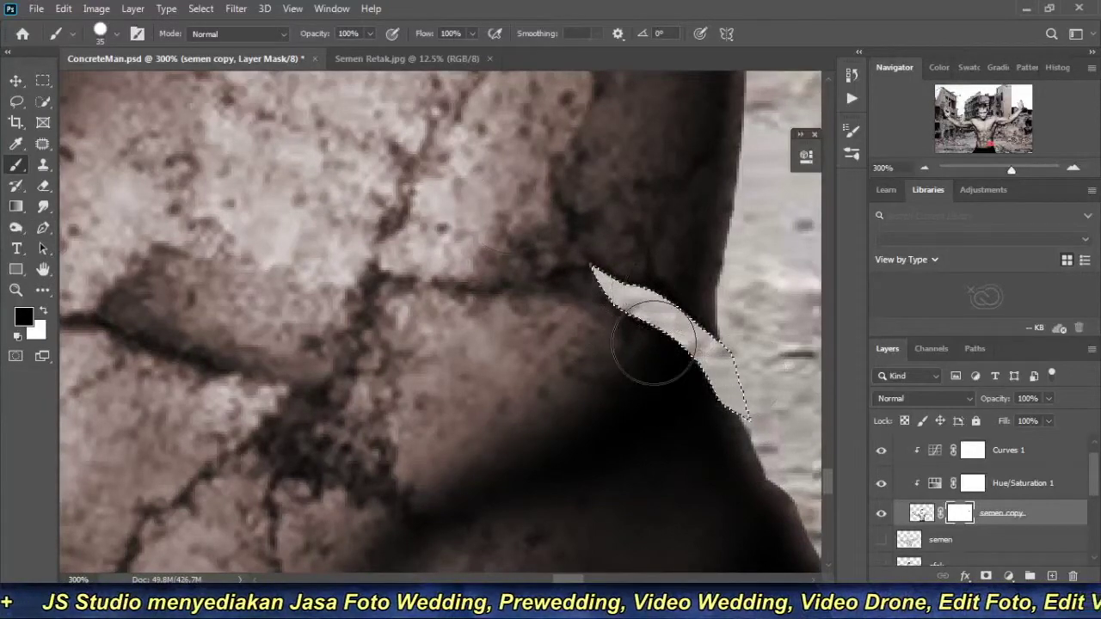
{"action": "left_click", "coordinate": [924, 169]}
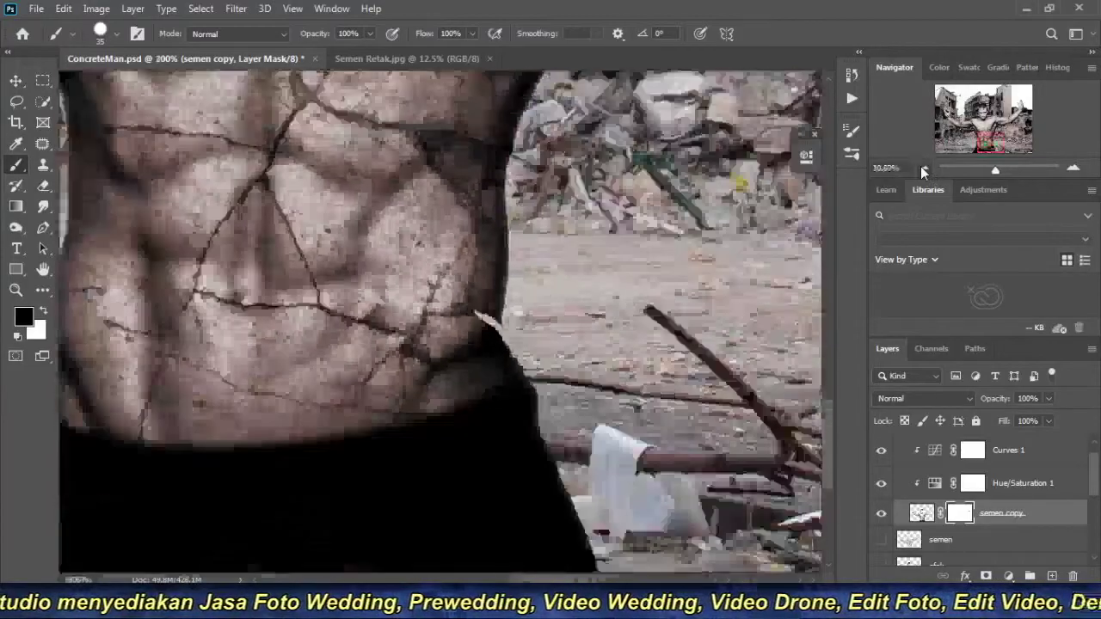
{"action": "left_click", "coordinate": [923, 169]}
{"action": "scroll", "coordinate": [516, 361], "scroll_direction": "down", "scroll_amount": 3}
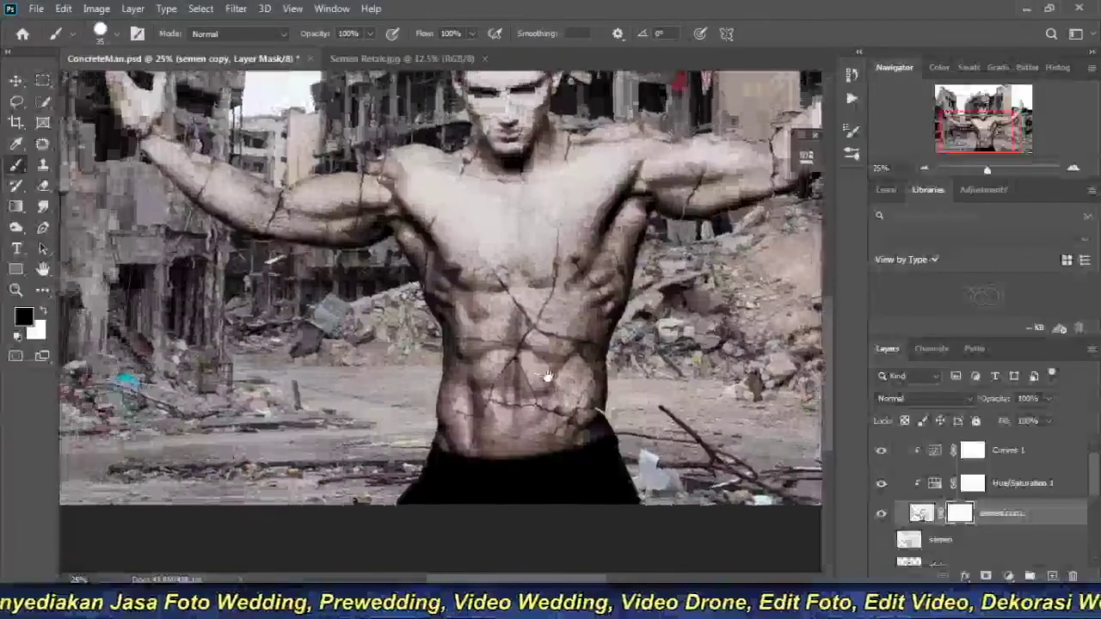
Zoom in on the arm and turn a closed shard path from its crack into a selection.
{"action": "scroll", "coordinate": [389, 344], "scroll_direction": "up", "scroll_amount": 3}
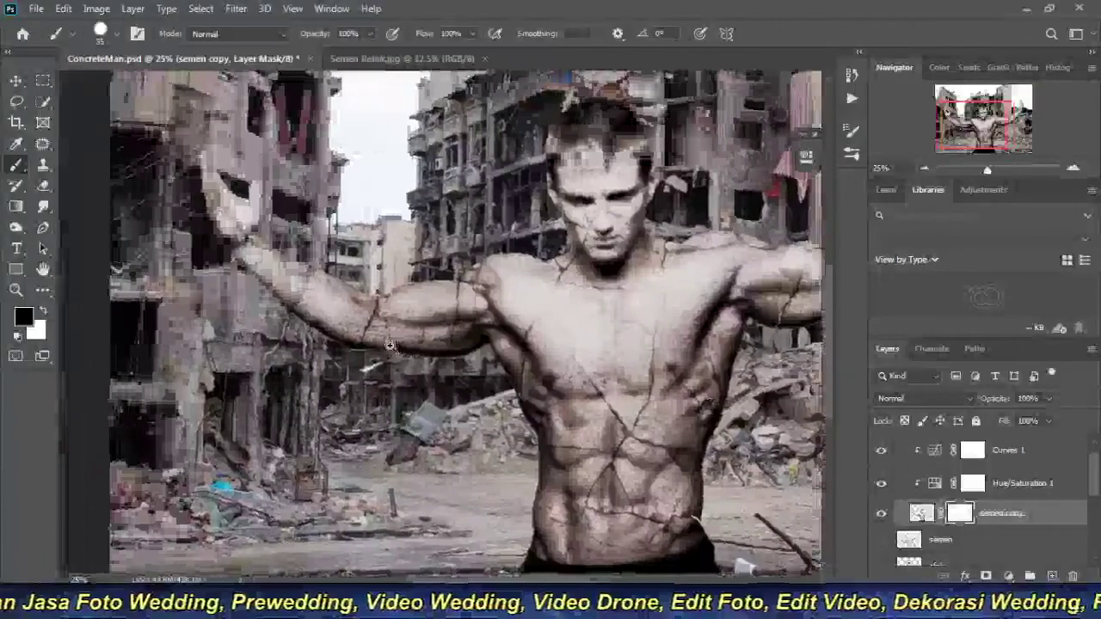
{"action": "scroll", "coordinate": [389, 344], "scroll_direction": "up", "scroll_amount": 2}
{"action": "scroll", "coordinate": [344, 340], "scroll_direction": "up", "scroll_amount": 1}
{"action": "scroll", "coordinate": [302, 336], "scroll_direction": "up", "scroll_amount": 1}
{"action": "scroll", "coordinate": [327, 336], "scroll_direction": "up", "scroll_amount": 1}
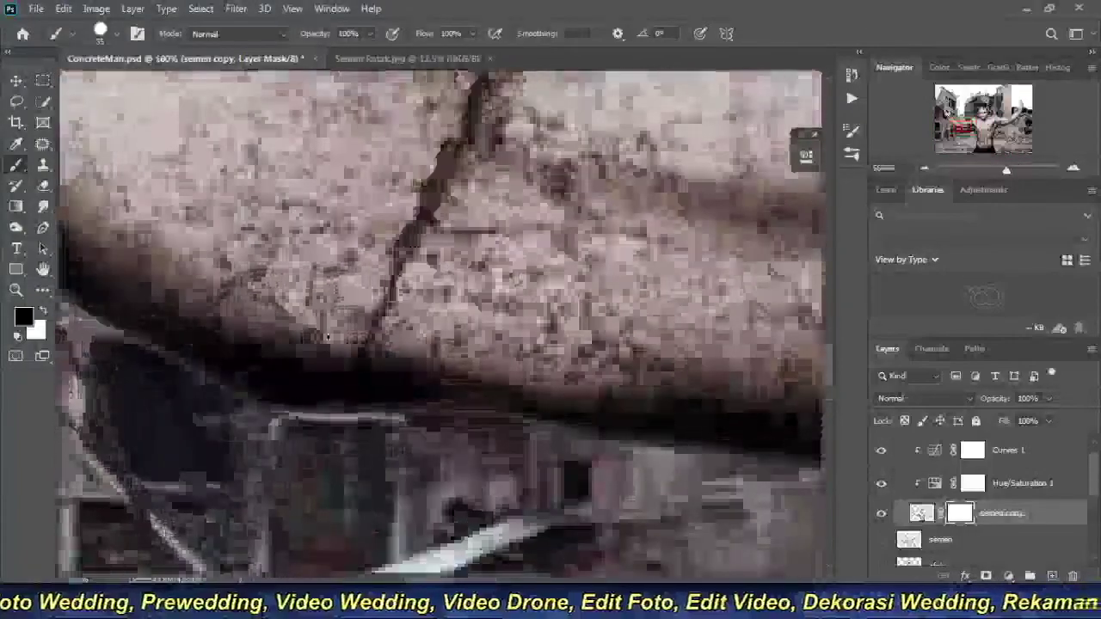
{"action": "scroll", "coordinate": [329, 336], "scroll_direction": "up", "scroll_amount": 2}
{"action": "key", "text": "p"}
{"action": "left_click", "coordinate": [414, 282]}
{"action": "left_click_drag", "start_coordinate": [385, 353], "coordinate": [379, 379]}
{"action": "left_click_drag", "start_coordinate": [368, 448], "coordinate": [354, 497]}
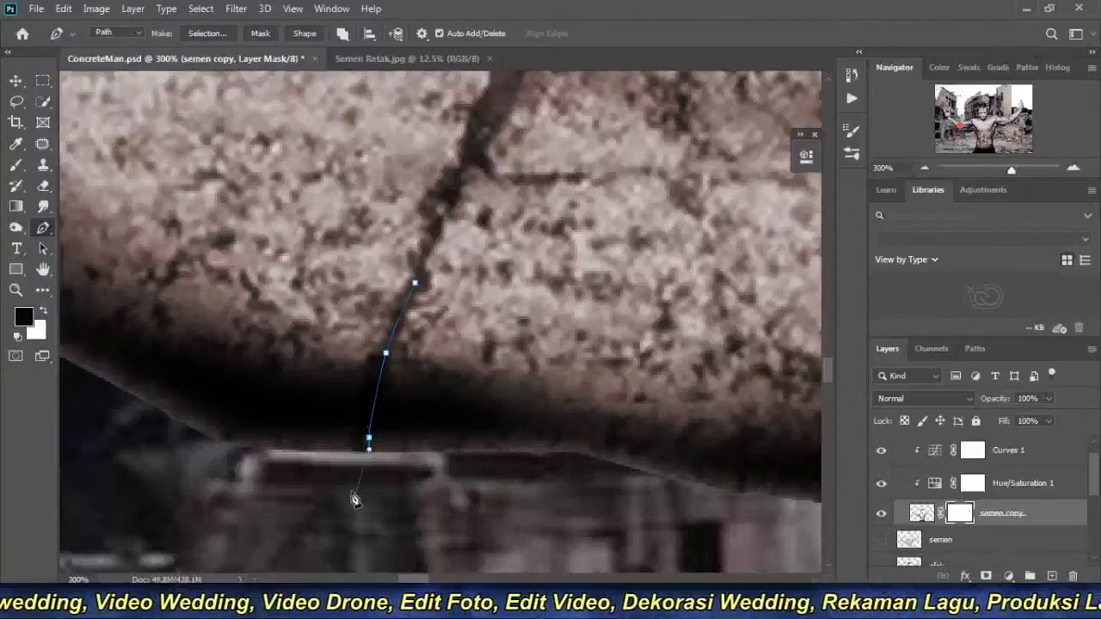
{"action": "left_click", "coordinate": [373, 362]}
{"action": "left_click", "coordinate": [414, 283]}
{"action": "key", "text": "ctrl+Return"}
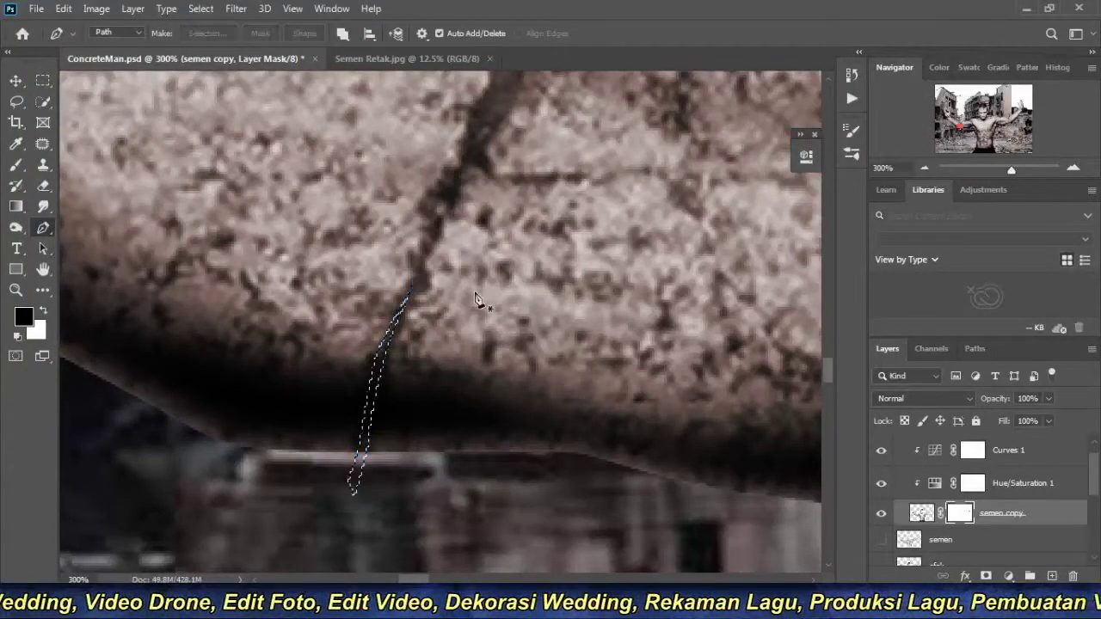
Paint the shard selection white on the mask, then deselect.
{"action": "key", "text": "b"}
{"action": "left_click_drag", "start_coordinate": [368, 450], "coordinate": [382, 391]}
{"action": "key", "text": "ctrl+d"}
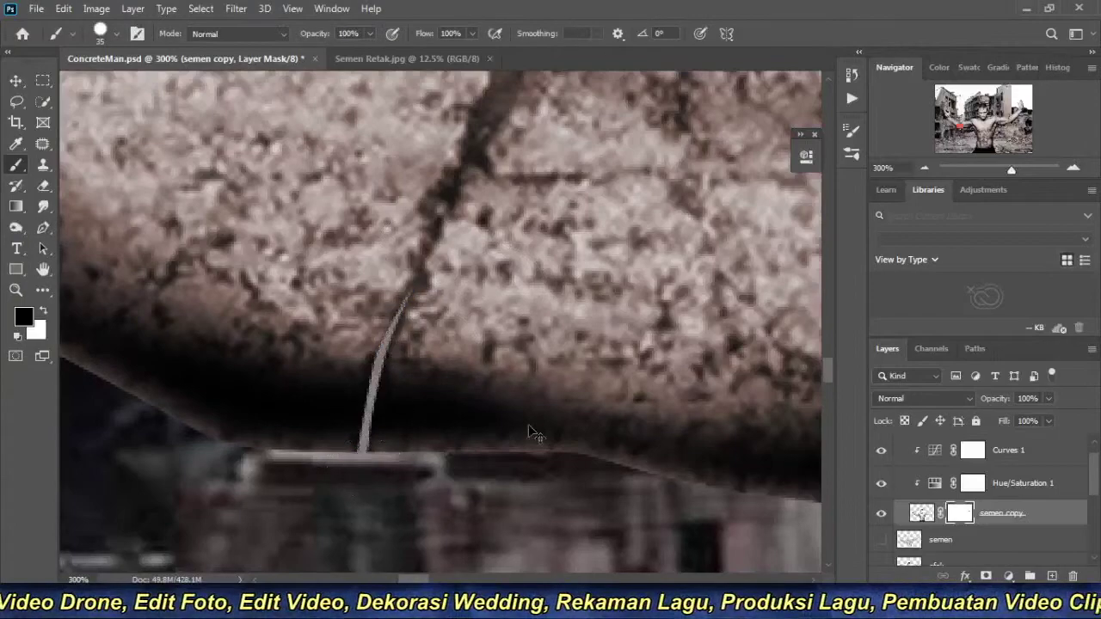
Trace a path up a second crack on the arm, then discard it.
{"action": "mouse_move", "coordinate": [192, 381]}
{"action": "left_mouse_down"}
{"action": "mouse_move", "coordinate": [655, 501]}
{"action": "mouse_move", "coordinate": [453, 410]}
{"action": "left_mouse_up"}
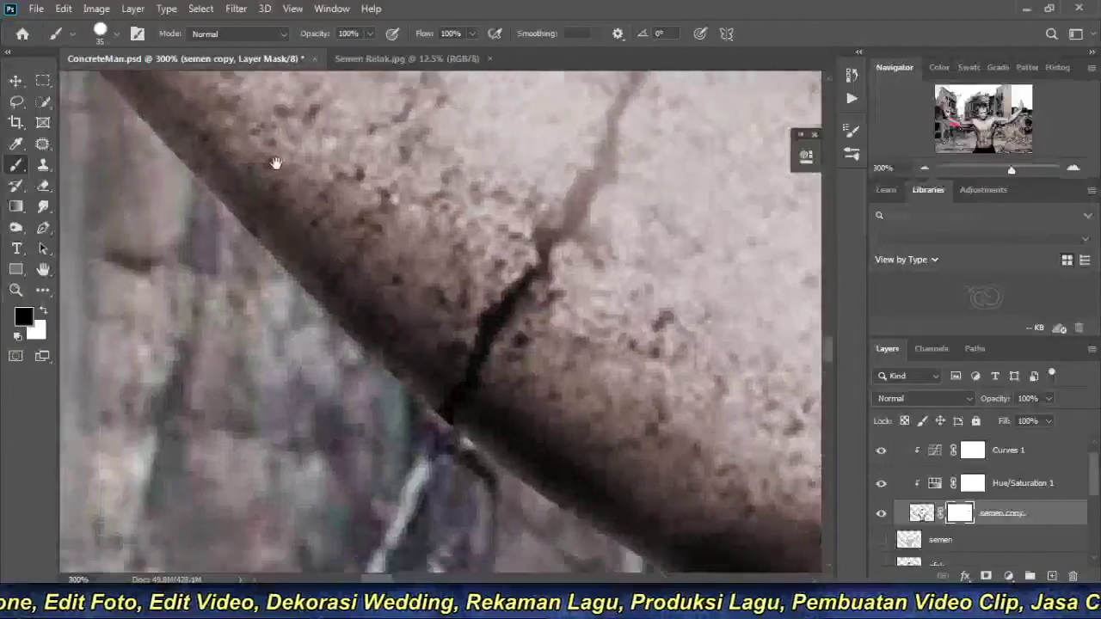
{"action": "left_click_drag", "start_coordinate": [275, 165], "coordinate": [386, 307]}
{"action": "key", "text": "p"}
{"action": "left_click", "coordinate": [420, 413]}
{"action": "left_click", "coordinate": [427, 372]}
{"action": "left_click", "coordinate": [441, 353]}
{"action": "left_click", "coordinate": [445, 335]}
{"action": "left_click", "coordinate": [464, 310]}
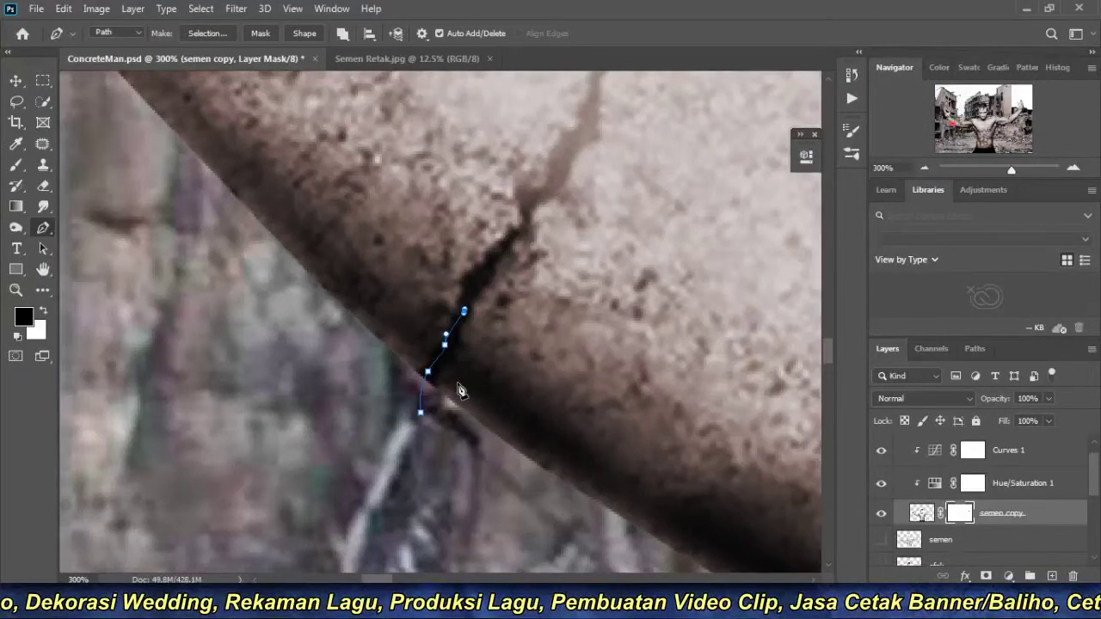
{"action": "key", "text": "ctrl+z"}
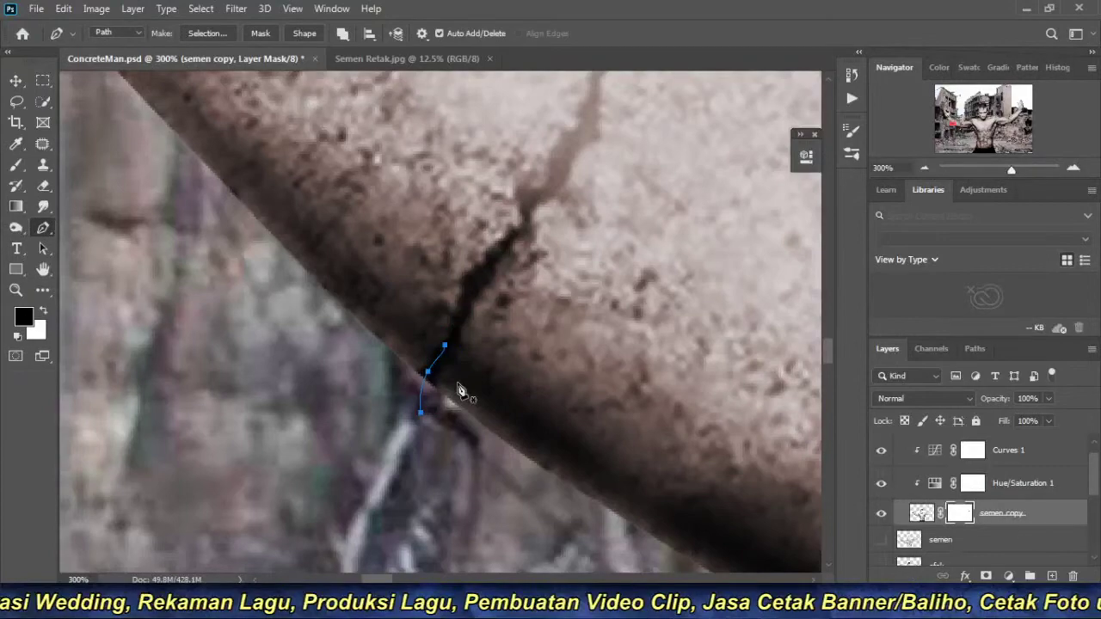
{"action": "key", "text": "Escape"}
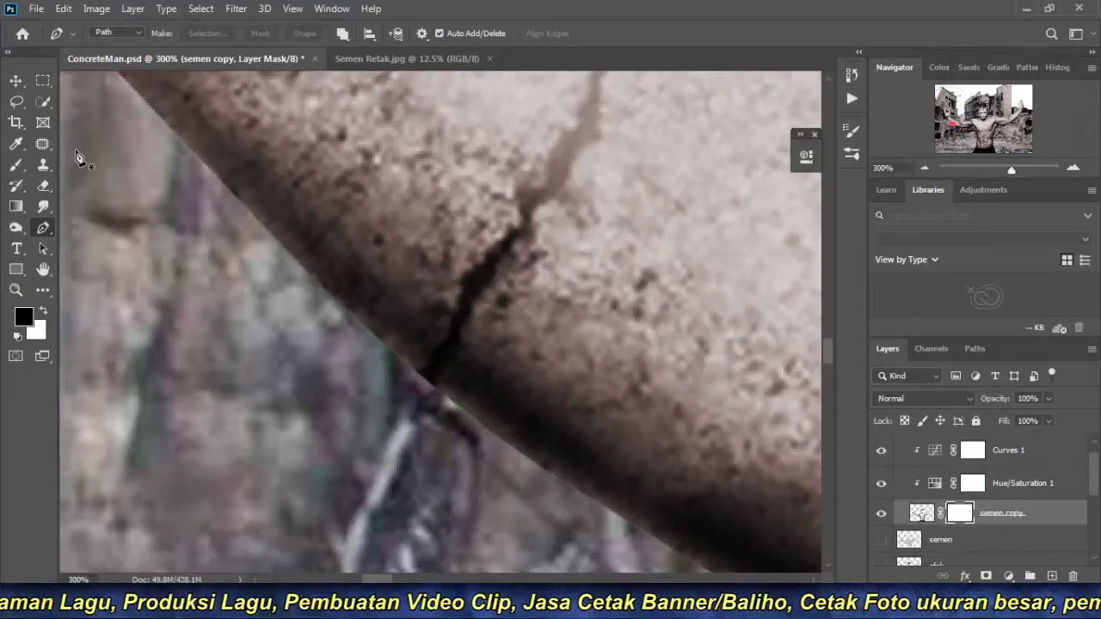
{"action": "key", "text": "l"}
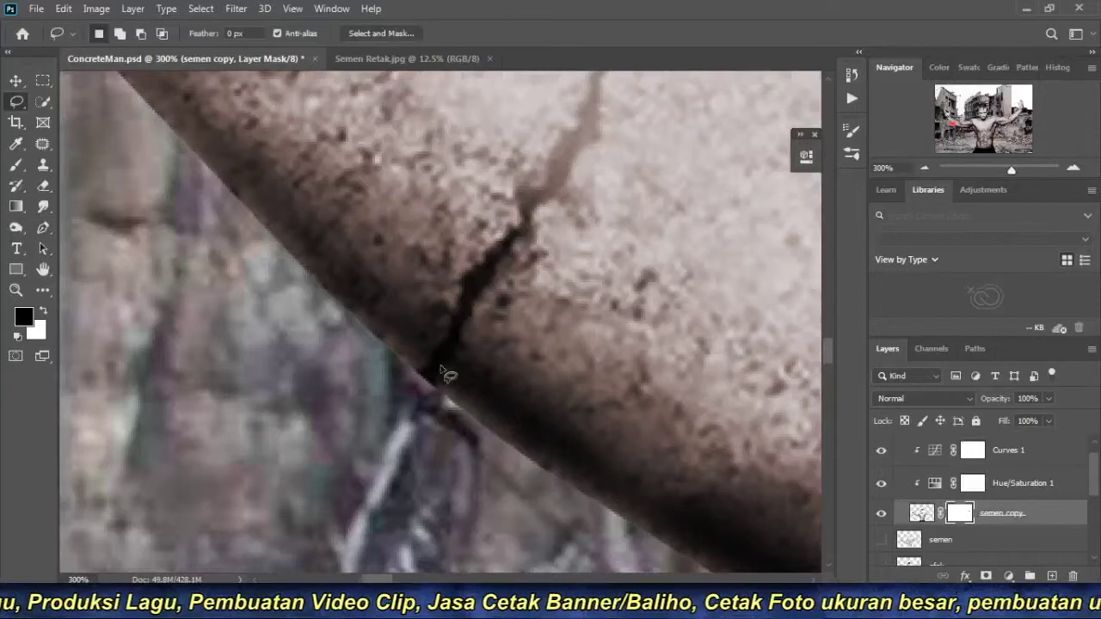
Lasso a shard along the arm's crack and paint it white to reveal concrete.
{"action": "right_click", "coordinate": [18, 102]}
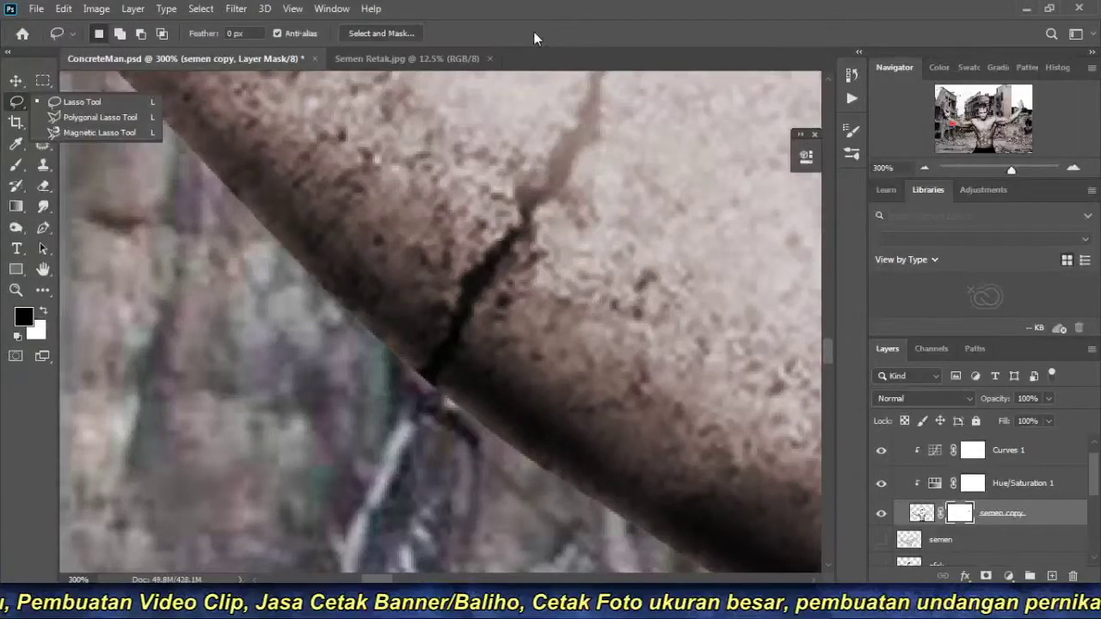
{"action": "left_click", "coordinate": [410, 416]}
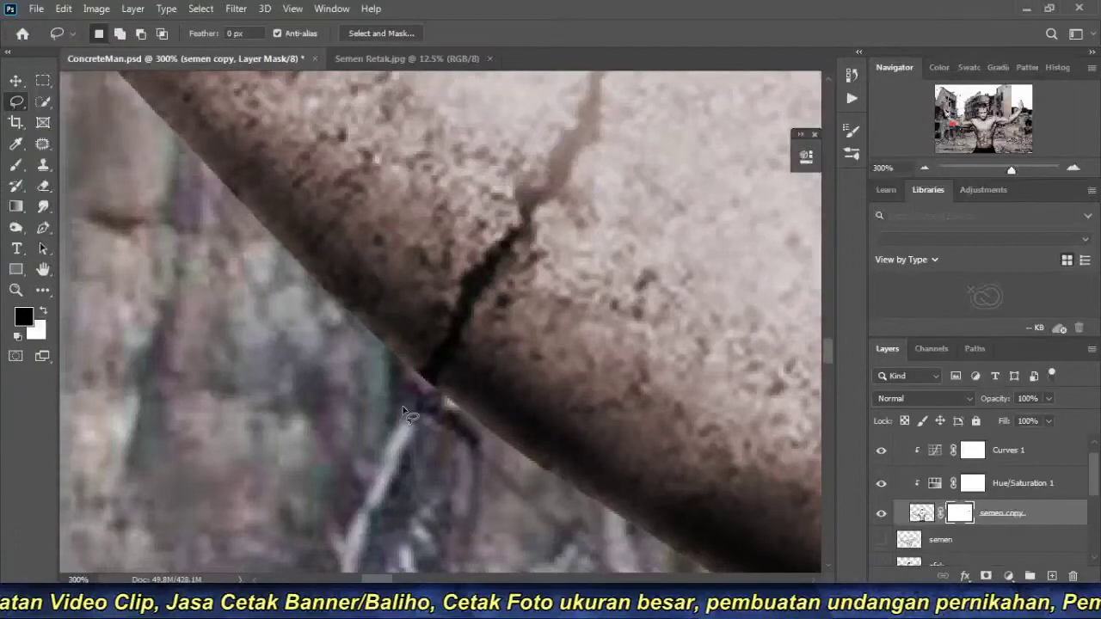
{"action": "mouse_move", "coordinate": [403, 408]}
{"action": "left_mouse_down"}
{"action": "mouse_move", "coordinate": [463, 341]}
{"action": "mouse_move", "coordinate": [422, 426]}
{"action": "left_mouse_up"}
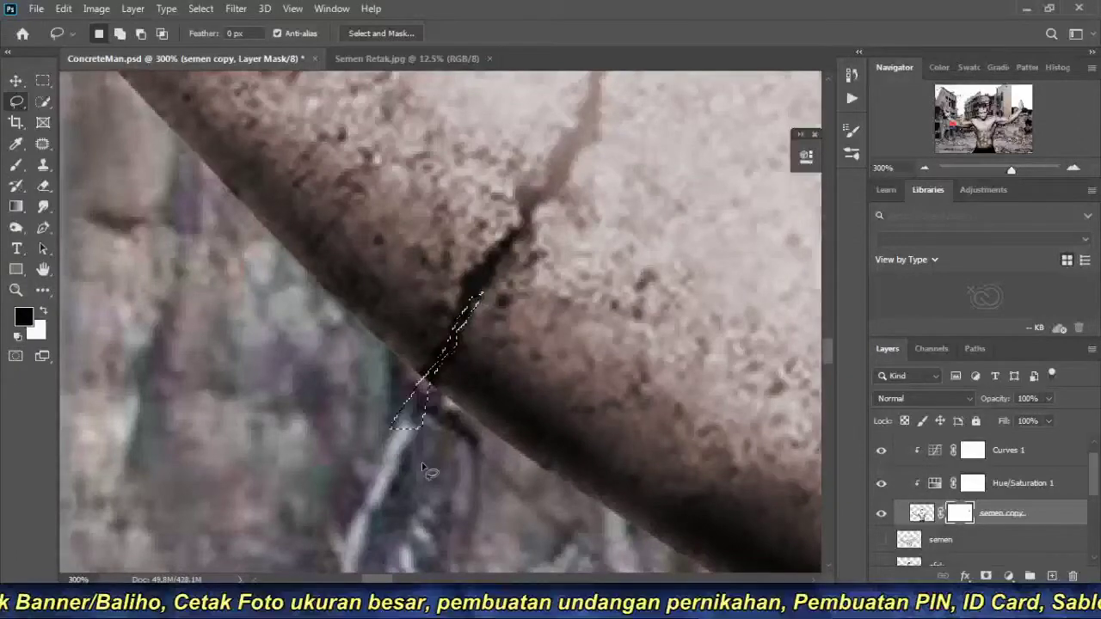
{"action": "key", "text": "b"}
{"action": "left_click_drag", "start_coordinate": [476, 301], "coordinate": [438, 361]}
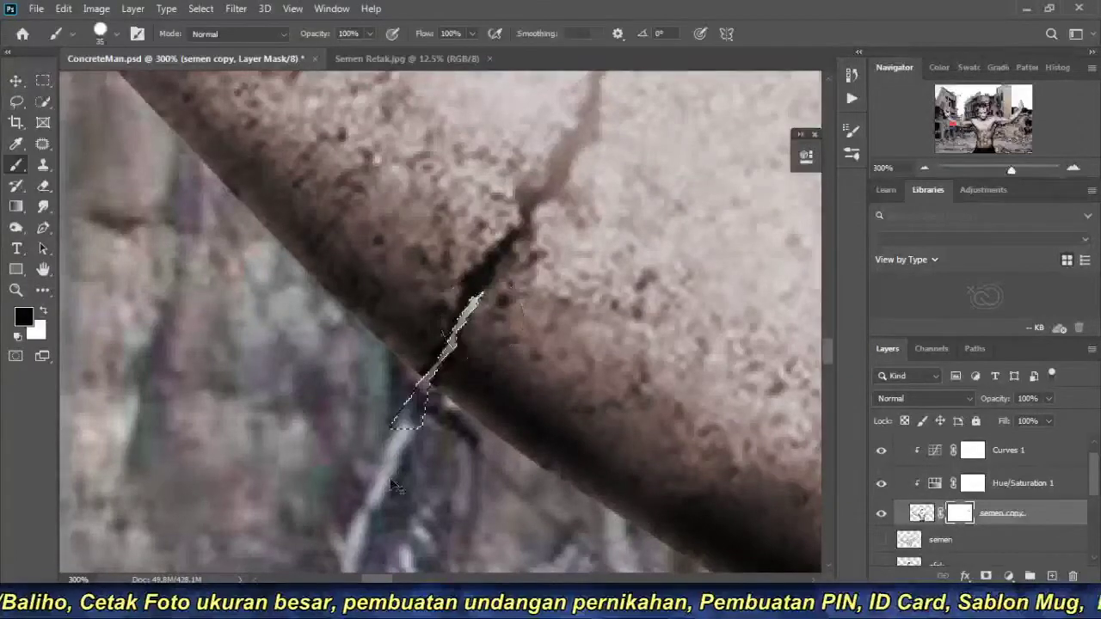
Zoom to the arm joint and lasso a shard along the joint crack, then deselect.
{"action": "key", "text": "ctrl+1"}
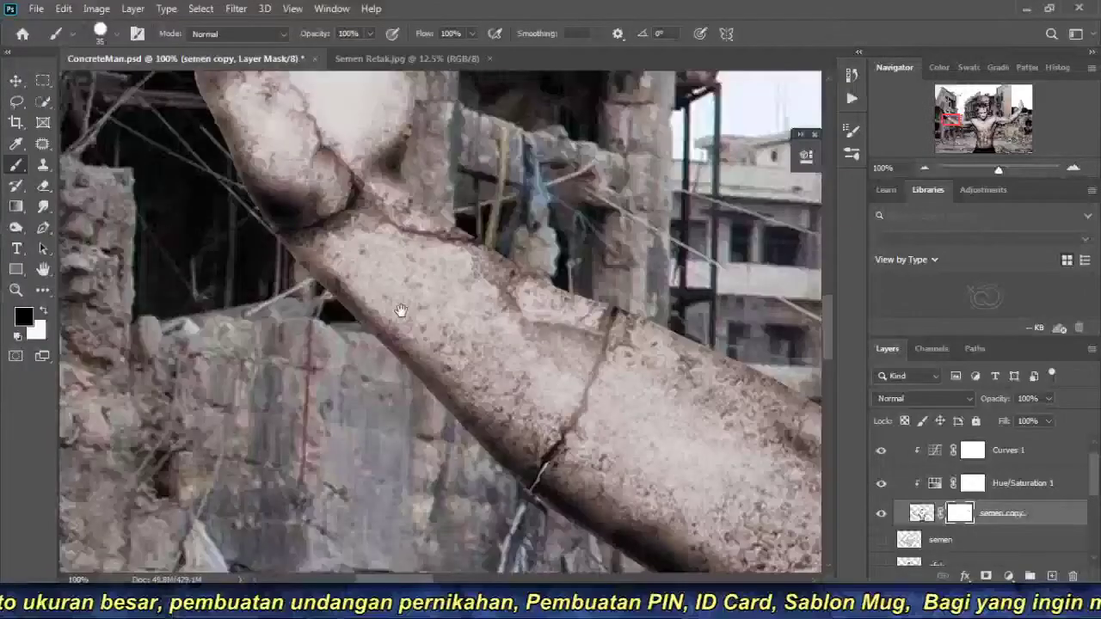
{"action": "key", "text": "ctrl+plus"}
{"action": "key", "text": "ctrl+plus"}
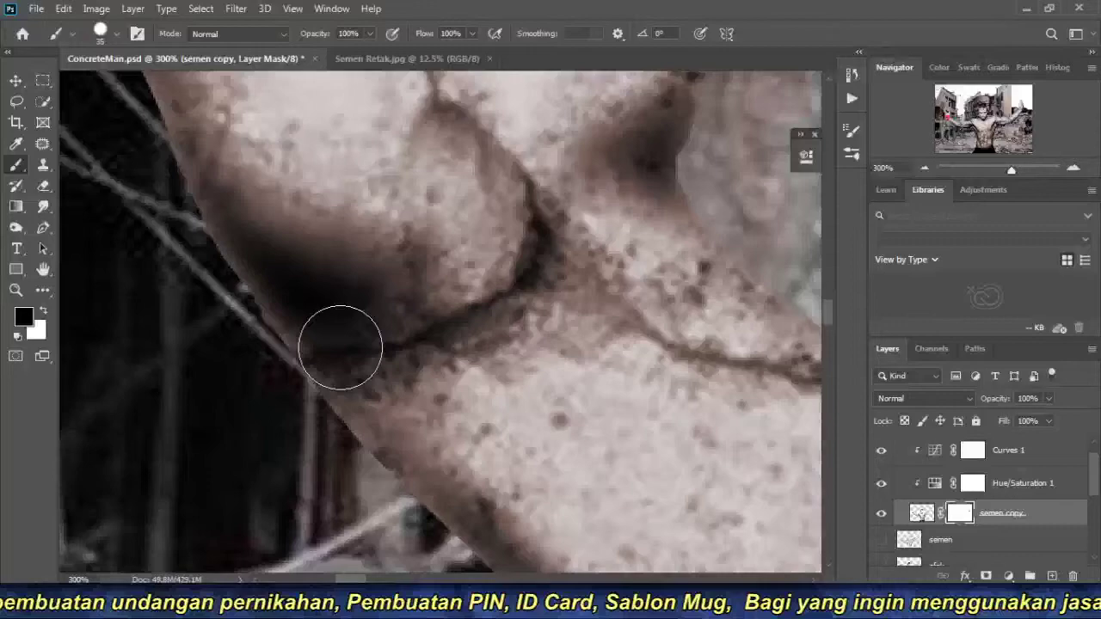
{"action": "key", "text": "l"}
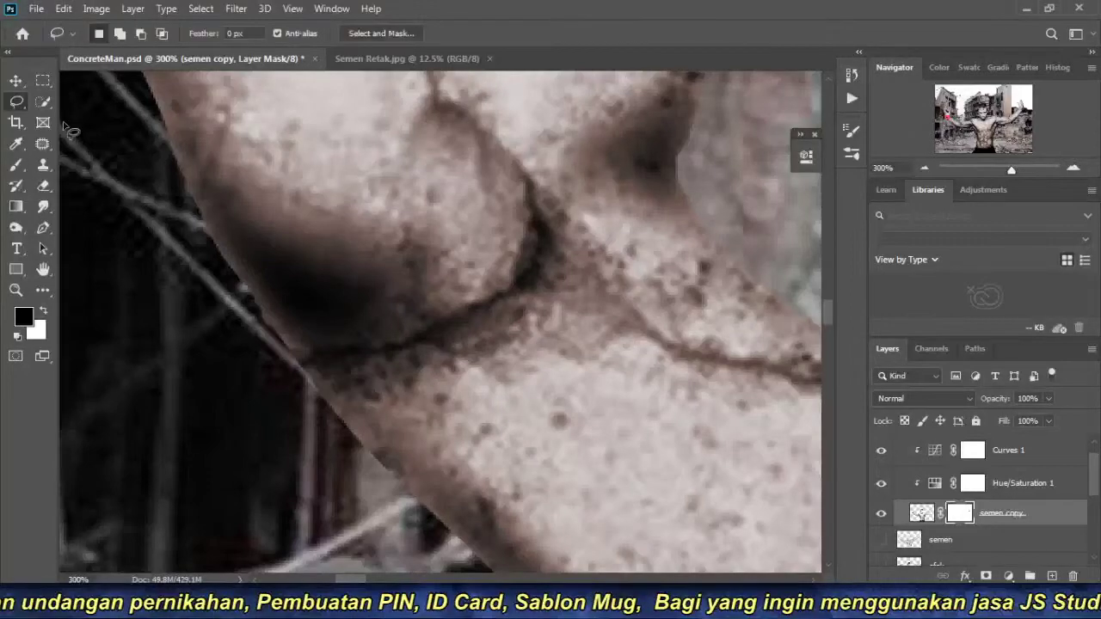
{"action": "right_click", "coordinate": [16, 101]}
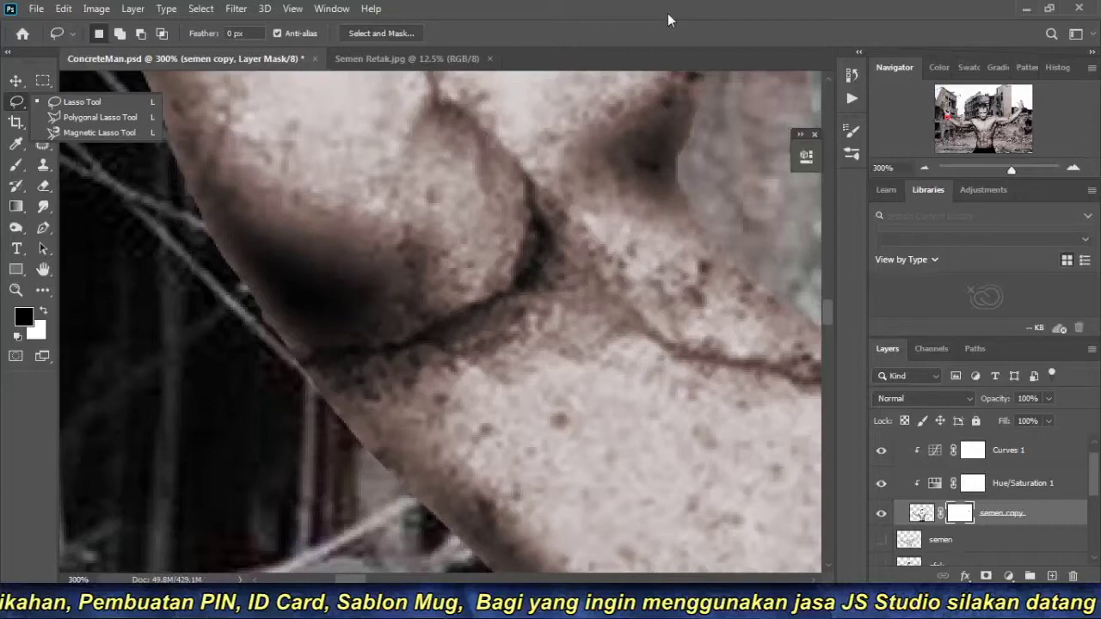
{"action": "mouse_move", "coordinate": [256, 365]}
{"action": "left_mouse_down"}
{"action": "mouse_move", "coordinate": [362, 351]}
{"action": "mouse_move", "coordinate": [260, 375]}
{"action": "left_mouse_up"}
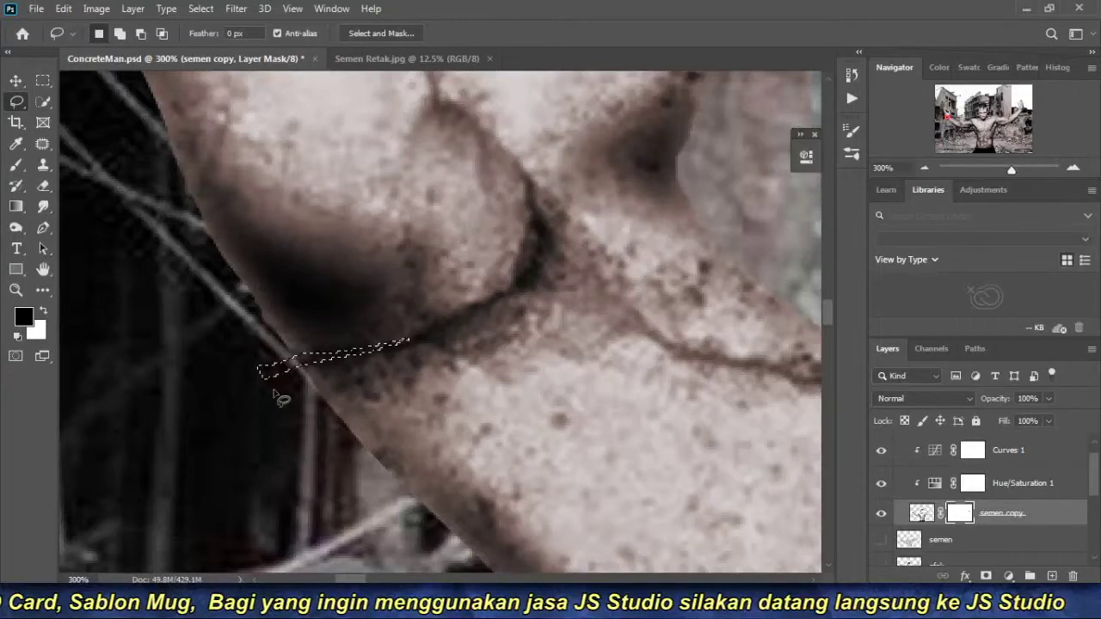
{"action": "key", "text": "b"}
{"action": "key", "text": "ctrl+d"}
Lasso a thin strip along the fist's edge and paint it black on the mask.
{"action": "key", "text": "ctrl+1"}
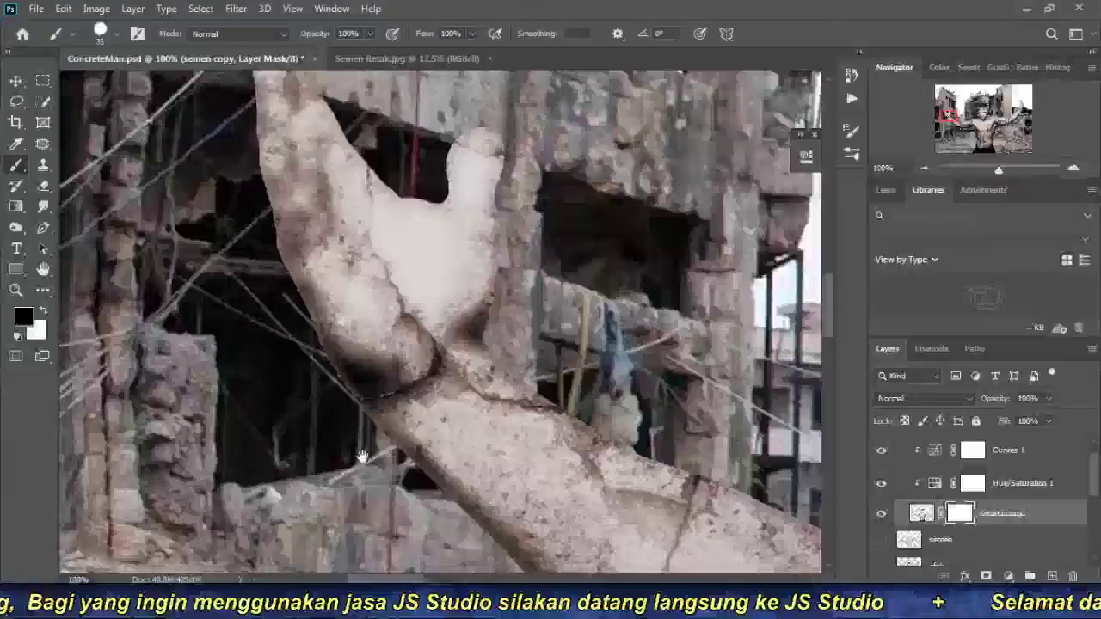
{"action": "key", "text": "ctrl+plus"}
{"action": "mouse_move", "coordinate": [347, 351]}
{"action": "left_mouse_down"}
{"action": "mouse_move", "coordinate": [448, 391]}
{"action": "mouse_move", "coordinate": [295, 241]}
{"action": "left_mouse_up"}
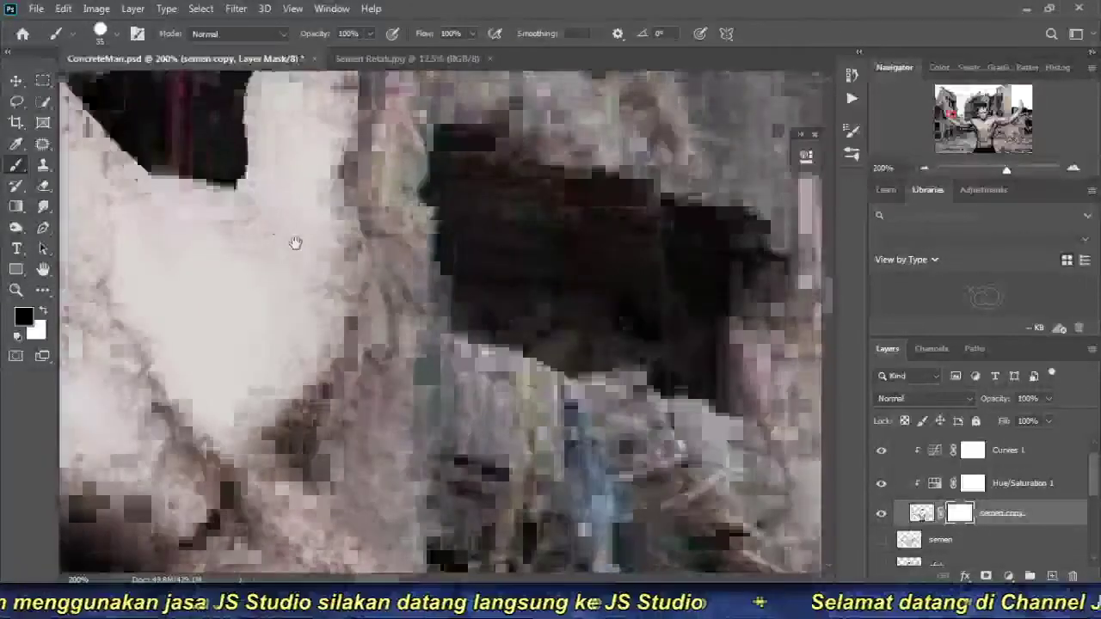
{"action": "key", "text": "ctrl+plus"}
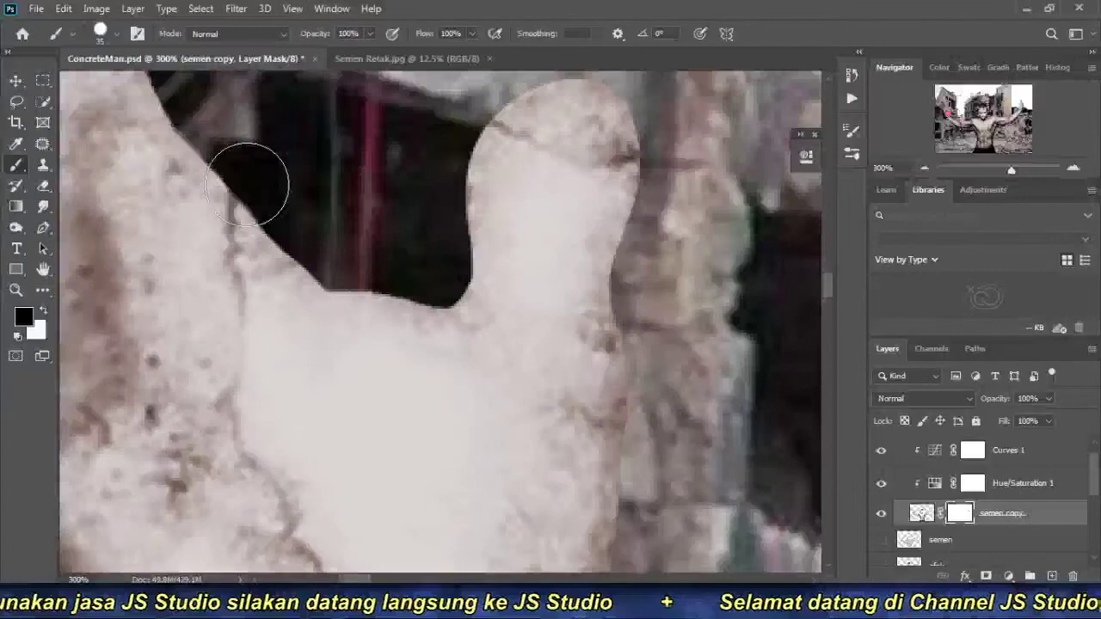
{"action": "key", "text": "l"}
{"action": "left_click_drag", "start_coordinate": [248, 174], "coordinate": [238, 206]}
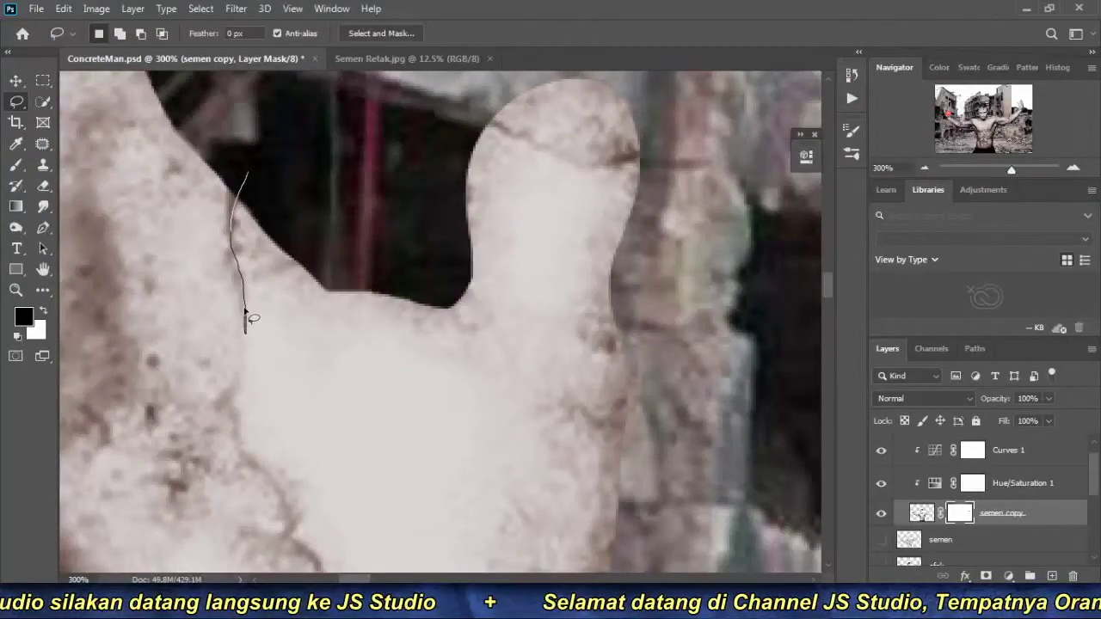
{"action": "left_click_drag", "start_coordinate": [229, 178], "coordinate": [231, 172]}
{"action": "key", "text": "b"}
{"action": "left_click_drag", "start_coordinate": [258, 353], "coordinate": [229, 98]}
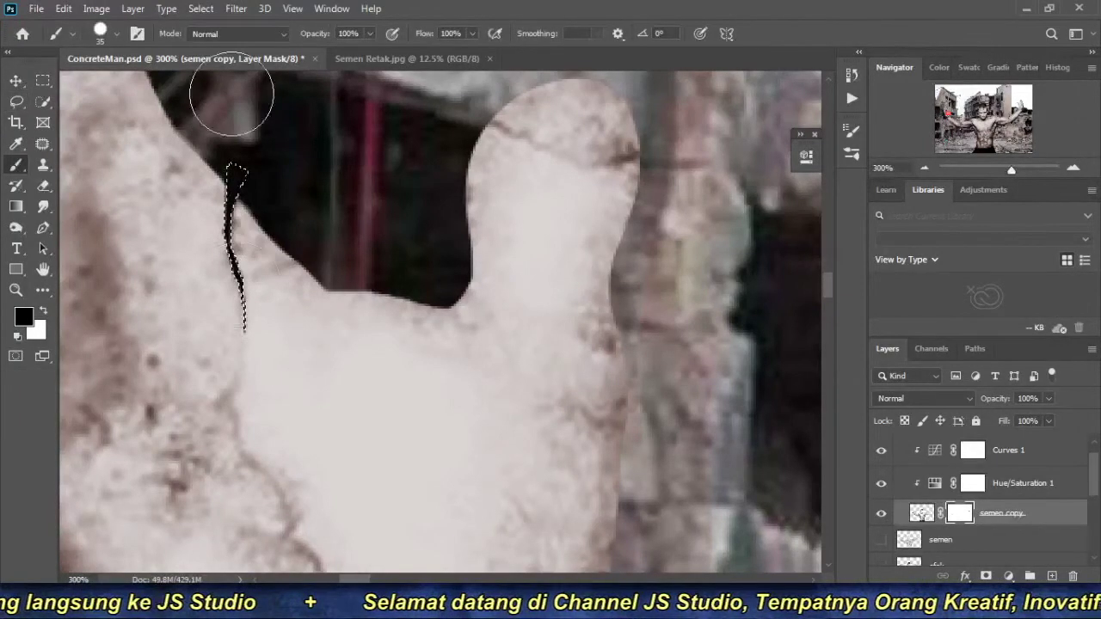
{"action": "key", "text": "ctrl+d"}
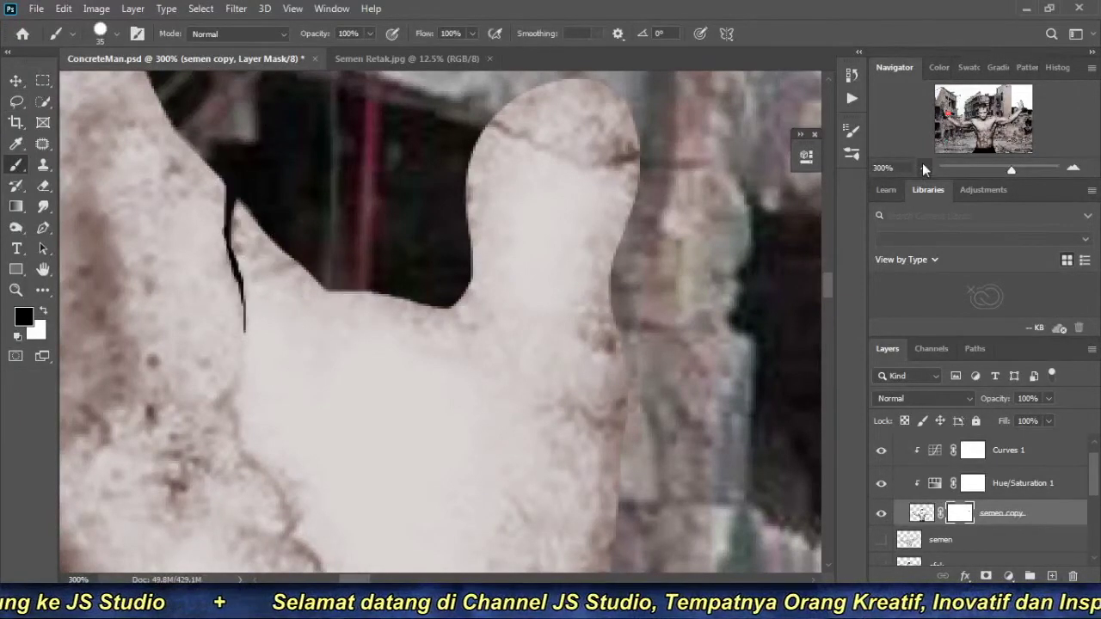
{"action": "left_click", "coordinate": [923, 166]}
{"action": "left_click_drag", "start_coordinate": [464, 353], "coordinate": [172, 344]}
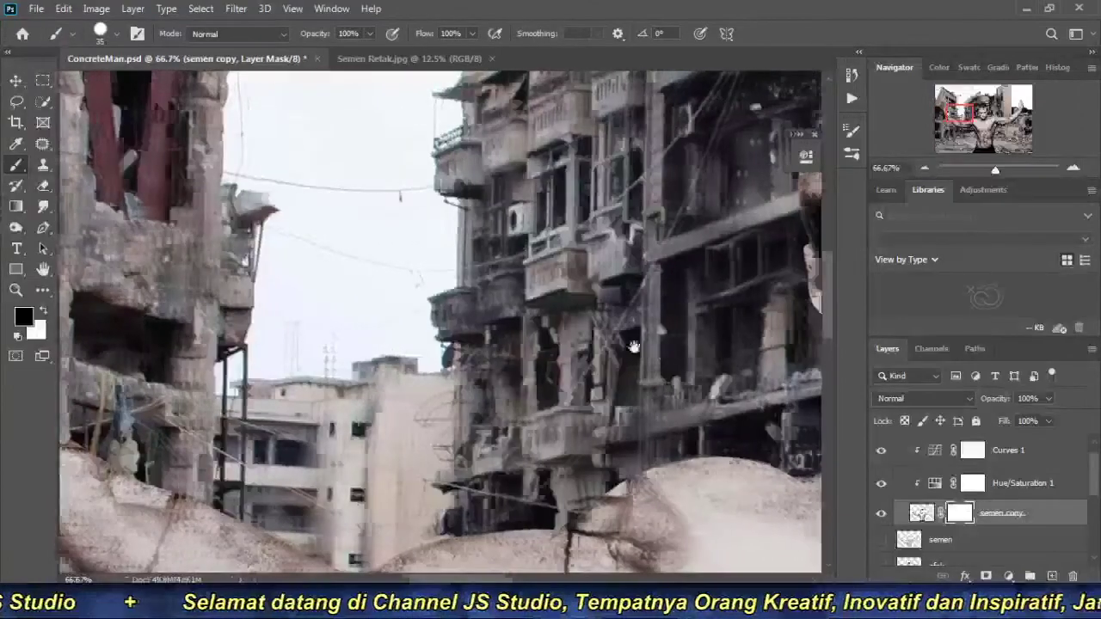
Lasso a thin strip along the vertical shoulder crack and paint it out of the 'semen copy' mask.
{"action": "scroll", "coordinate": [384, 392], "scroll_direction": "up", "scroll_amount": 5}
{"action": "scroll", "coordinate": [383, 391], "scroll_direction": "down", "scroll_amount": 2}
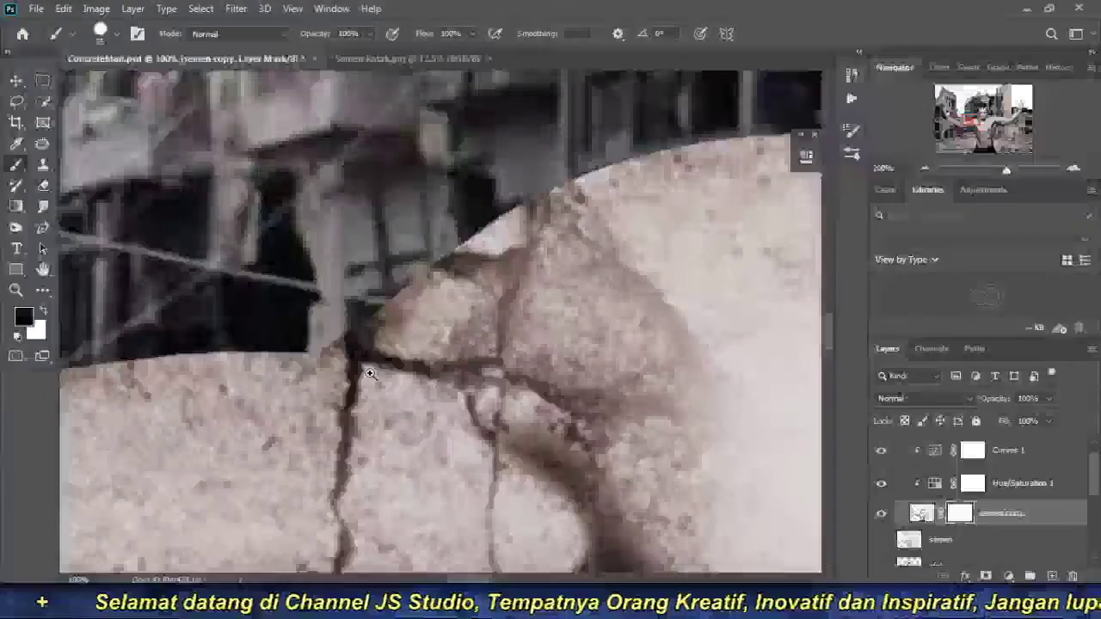
{"action": "scroll", "coordinate": [362, 344], "scroll_direction": "down", "scroll_amount": 1}
{"action": "key", "text": "p"}
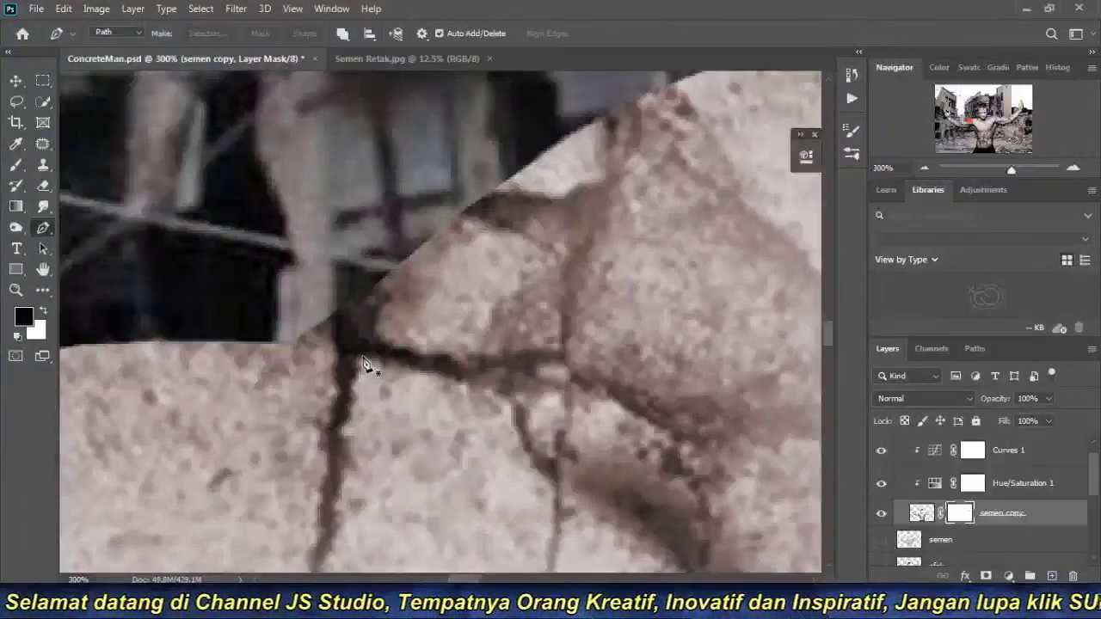
{"action": "key", "text": "l"}
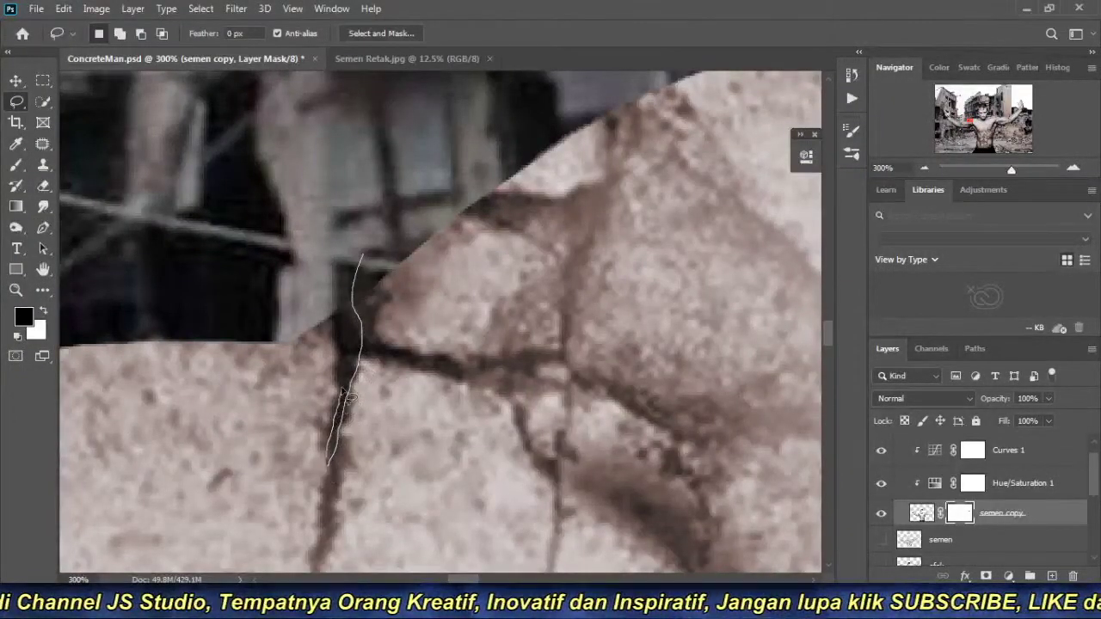
{"action": "left_click_drag", "start_coordinate": [349, 314], "coordinate": [346, 268]}
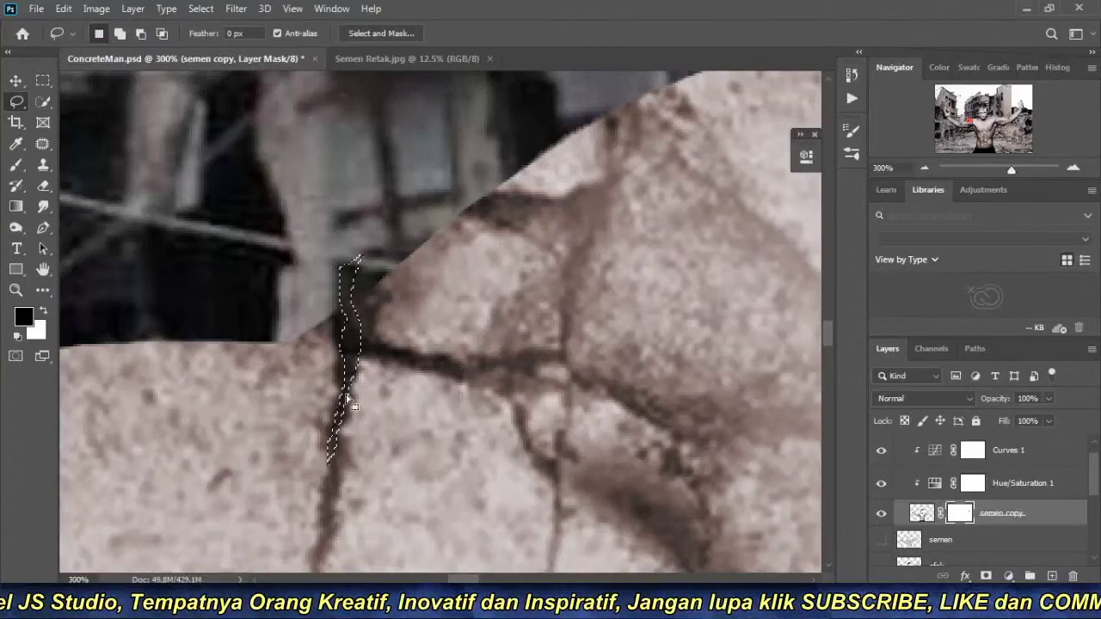
{"action": "key", "text": "b"}
{"action": "left_click_drag", "start_coordinate": [365, 232], "coordinate": [339, 455]}
{"action": "key", "text": "ctrl+d"}
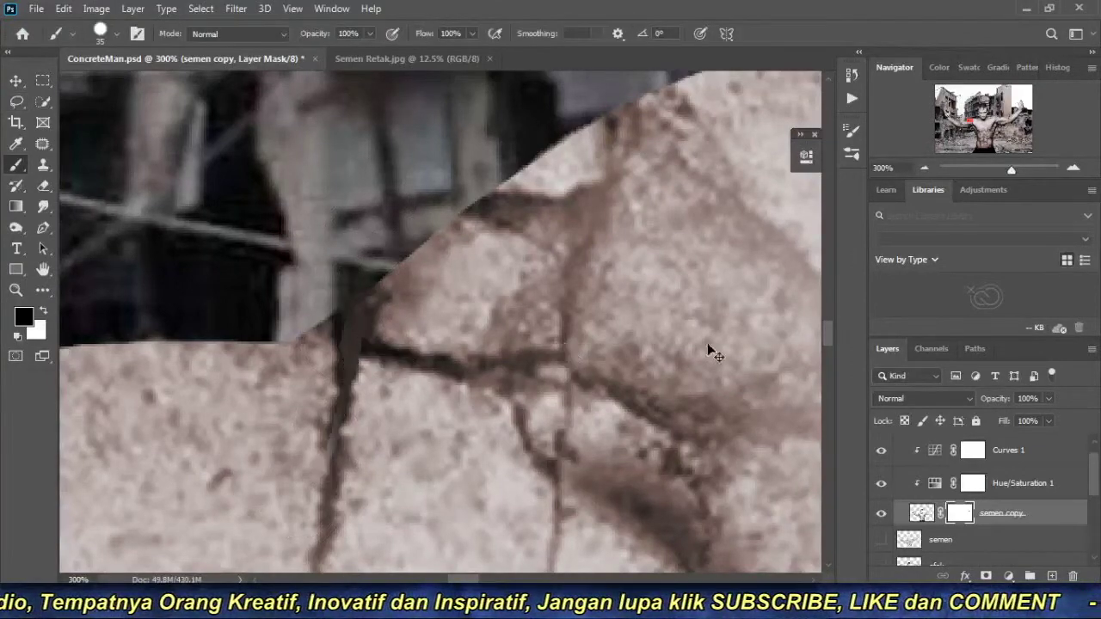
{"action": "left_click", "coordinate": [924, 168]}
{"action": "left_click", "coordinate": [924, 167]}
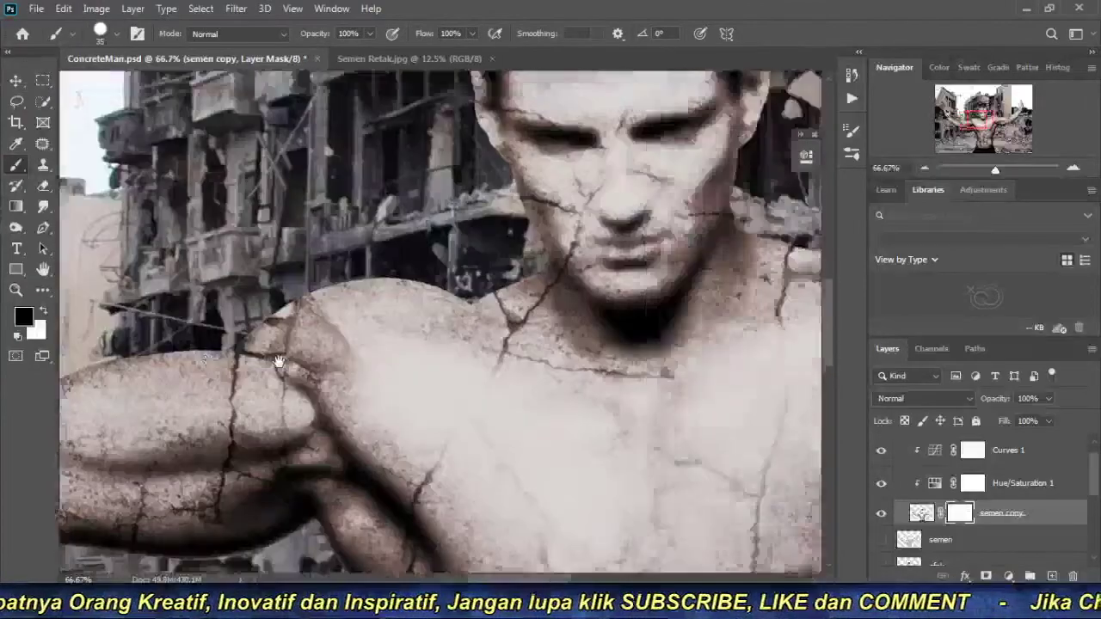
Zoom to the cheek crack, lasso a strip along it and fill it on the mask.
{"action": "left_click", "coordinate": [924, 168]}
{"action": "left_click", "coordinate": [405, 252]}
{"action": "left_click", "coordinate": [404, 252]}
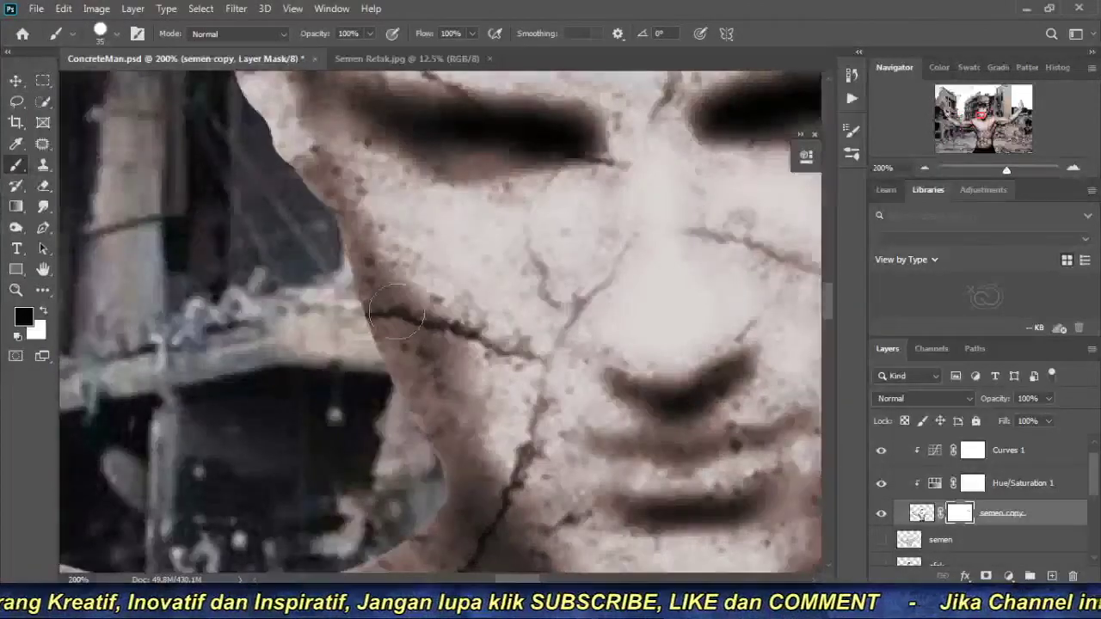
{"action": "key", "text": "l"}
{"action": "left_click_drag", "start_coordinate": [337, 308], "coordinate": [375, 320]}
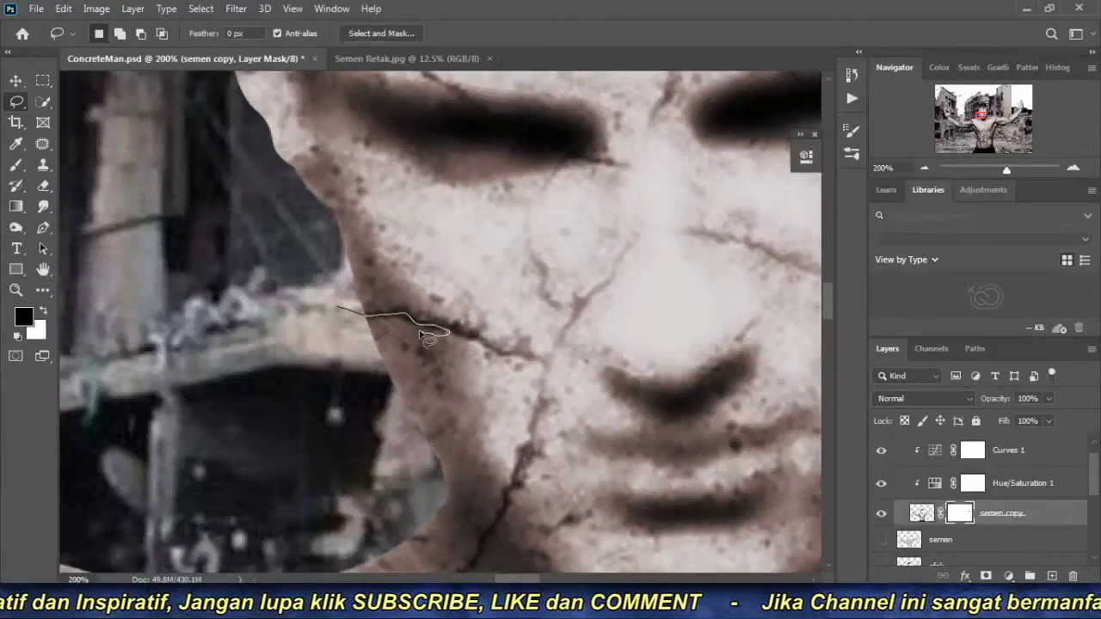
{"action": "key", "text": "alt+BackSpace"}
{"action": "key", "text": "ctrl+d"}
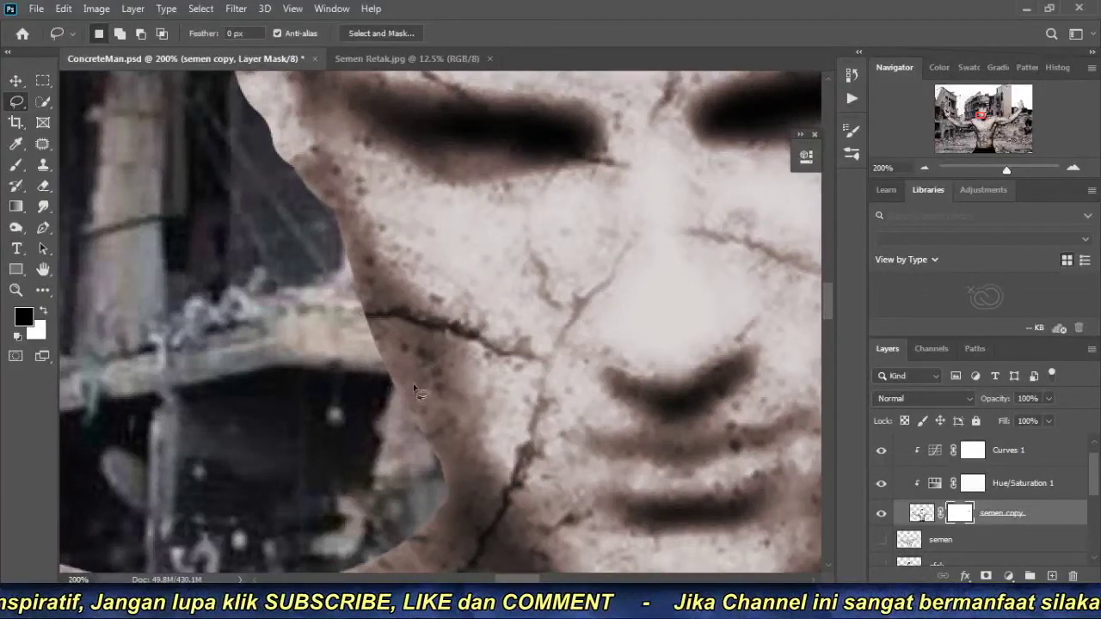
Lasso and paint a second thin strip along the cheek crack, then deselect.
{"action": "left_click", "coordinate": [403, 318], "text": "ctrl"}
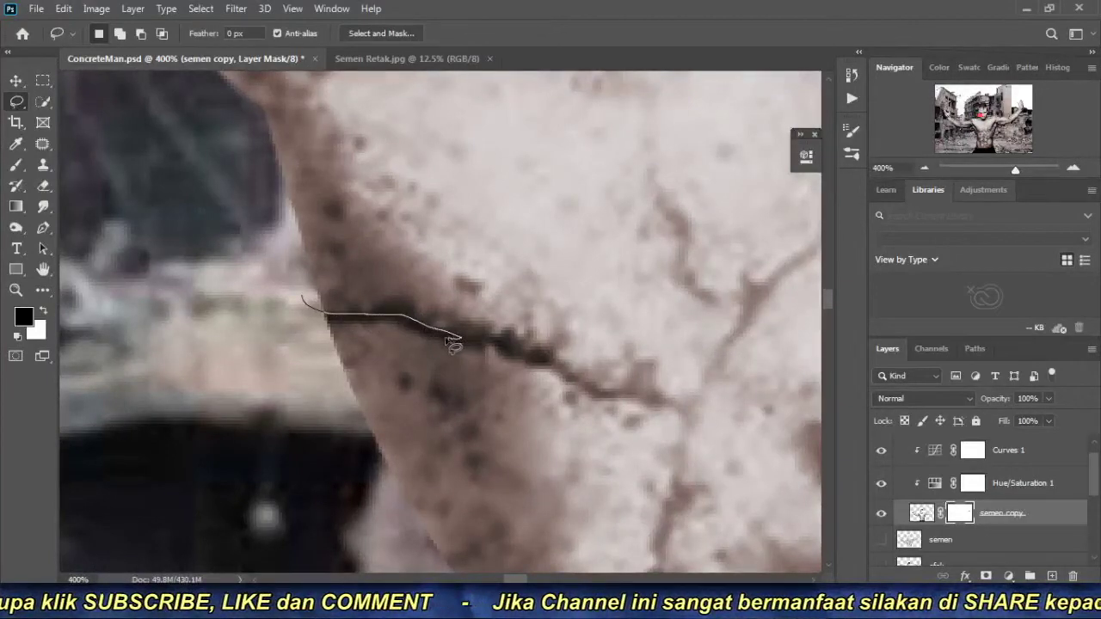
{"action": "left_click_drag", "start_coordinate": [307, 330], "coordinate": [308, 330]}
{"action": "key", "text": "b"}
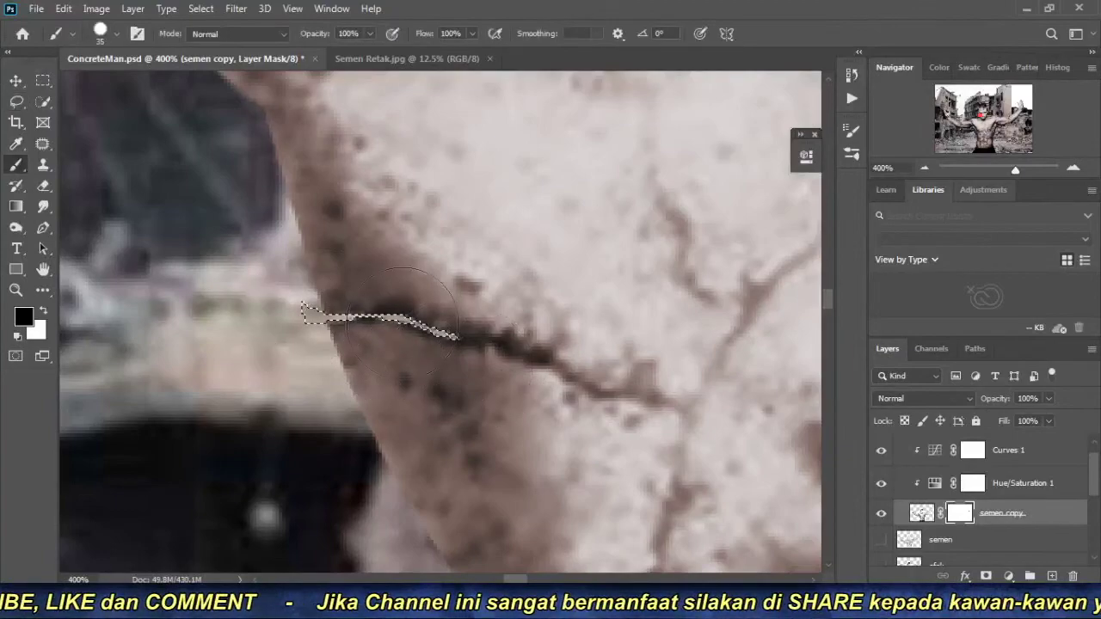
{"action": "key", "text": "ctrl+d"}
{"action": "left_click", "coordinate": [925, 167]}
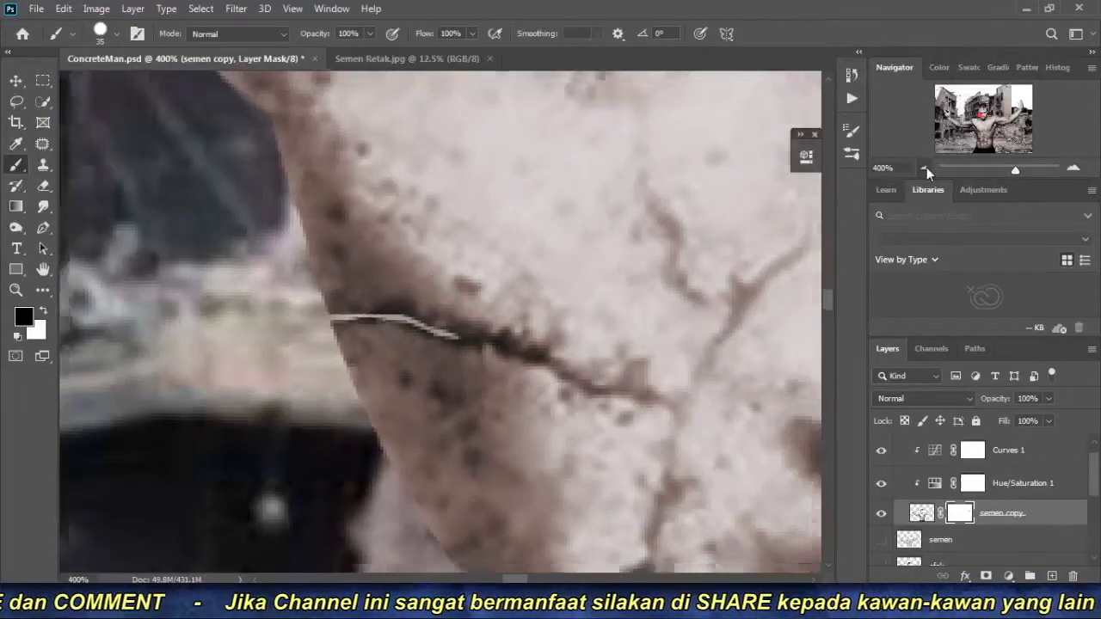
{"action": "left_click", "coordinate": [925, 168]}
{"action": "left_click", "coordinate": [926, 168]}
{"action": "mouse_move", "coordinate": [460, 376]}
{"action": "left_mouse_down"}
{"action": "mouse_move", "coordinate": [600, 394]}
{"action": "mouse_move", "coordinate": [594, 321]}
{"action": "left_mouse_up"}
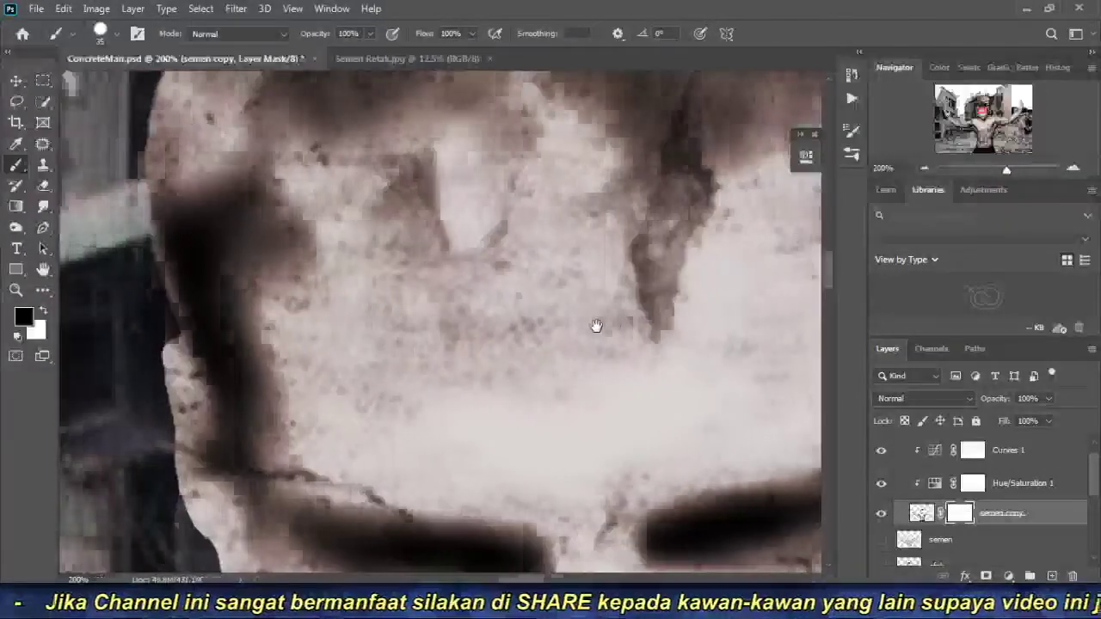
{"action": "mouse_move", "coordinate": [253, 444]}
{"action": "left_mouse_down"}
{"action": "mouse_move", "coordinate": [301, 294]}
{"action": "mouse_move", "coordinate": [263, 216]}
{"action": "left_mouse_up"}
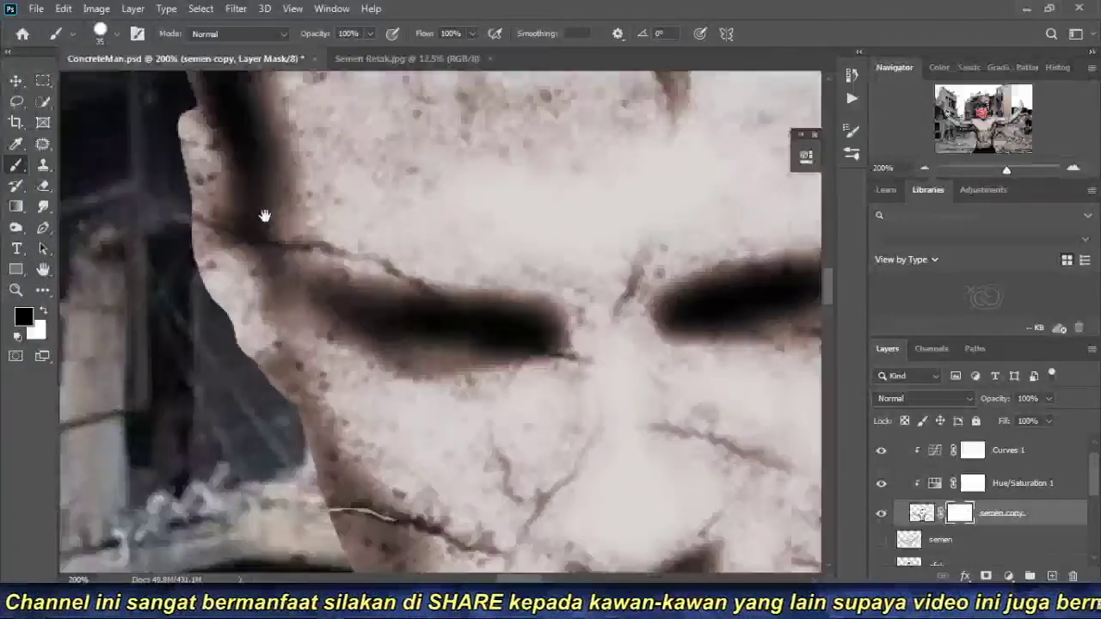
{"action": "left_click", "coordinate": [924, 168]}
{"action": "left_click", "coordinate": [924, 168]}
{"action": "left_click", "coordinate": [924, 168]}
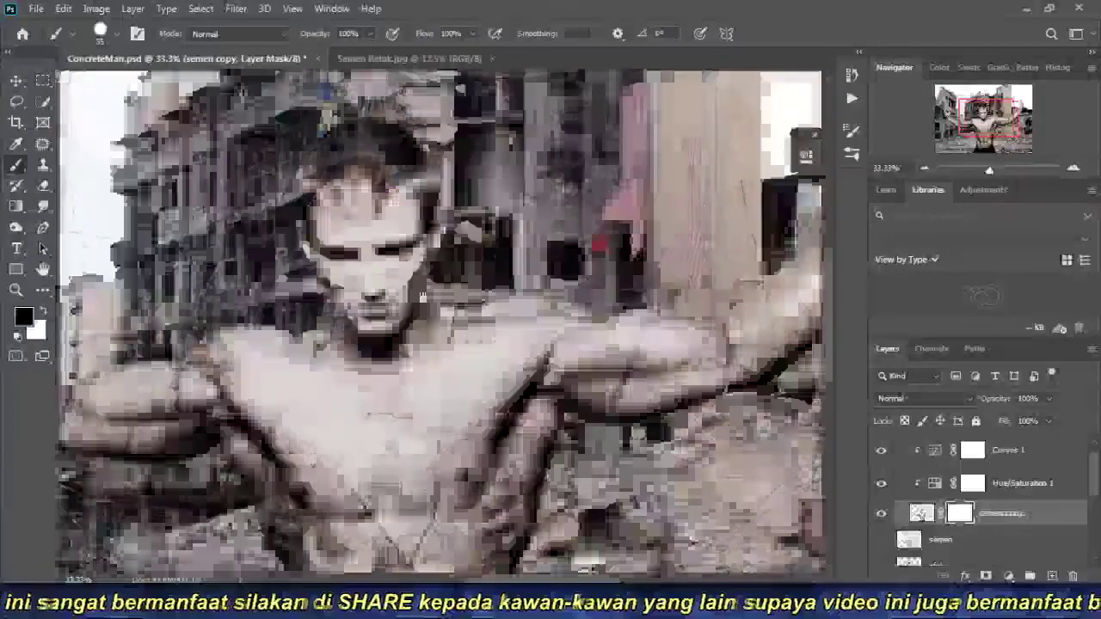
Mask out a strip along a crack at the raised arm's outer edge.
{"action": "left_click", "coordinate": [693, 260]}
{"action": "left_click", "coordinate": [693, 260]}
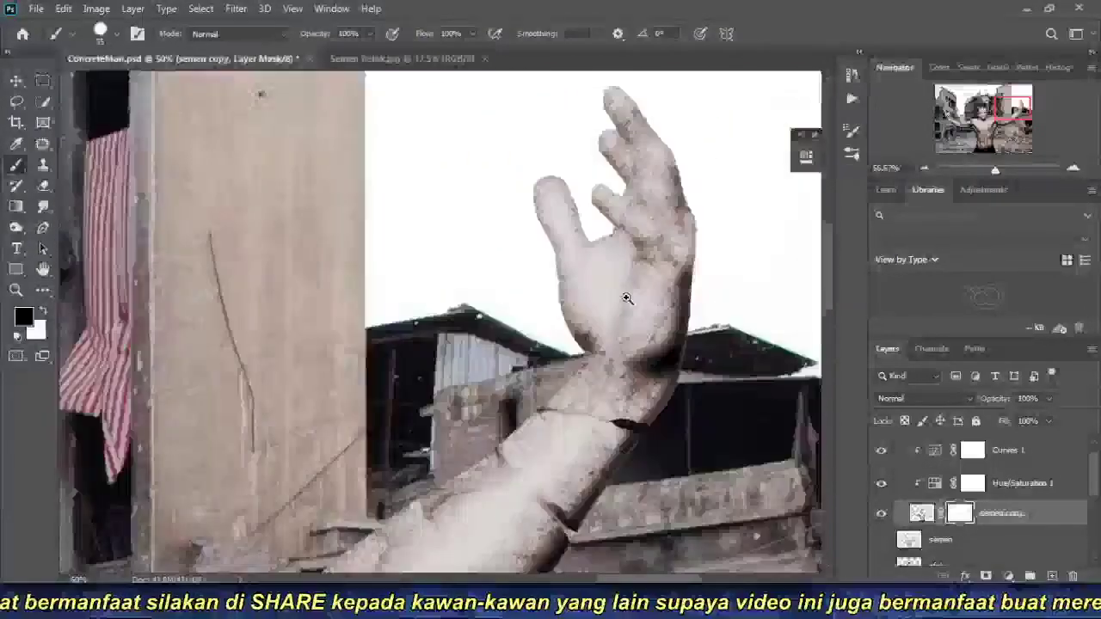
{"action": "left_click_drag", "start_coordinate": [412, 375], "coordinate": [535, 234]}
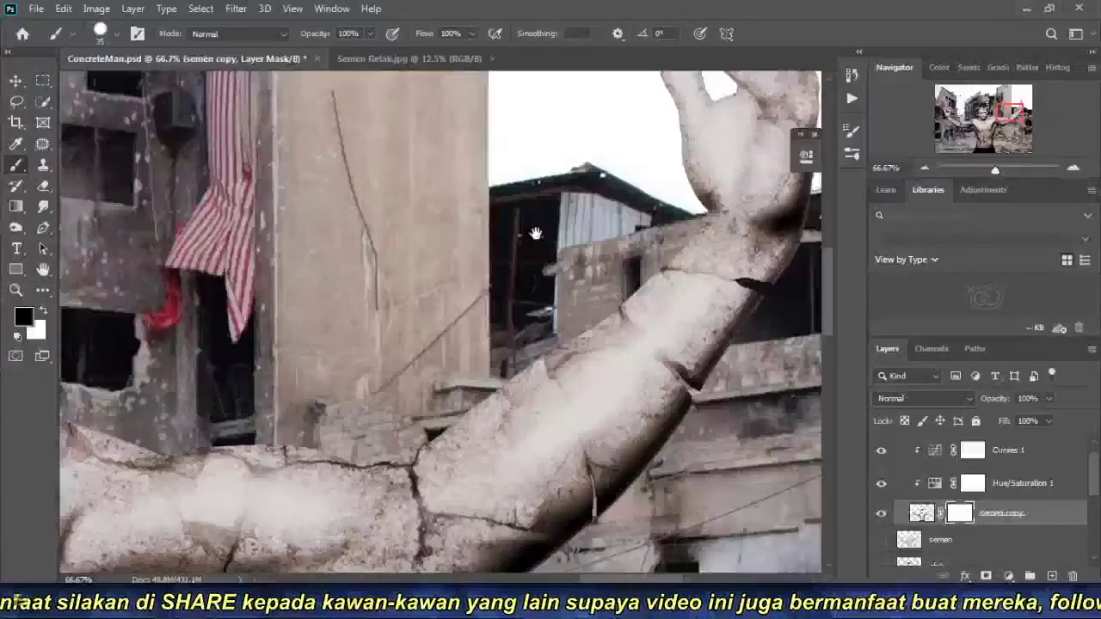
{"action": "left_click_drag", "start_coordinate": [614, 304], "coordinate": [633, 279]}
{"action": "mouse_move", "coordinate": [429, 351]}
{"action": "left_mouse_down"}
{"action": "mouse_move", "coordinate": [394, 381]}
{"action": "mouse_move", "coordinate": [504, 333]}
{"action": "left_mouse_up"}
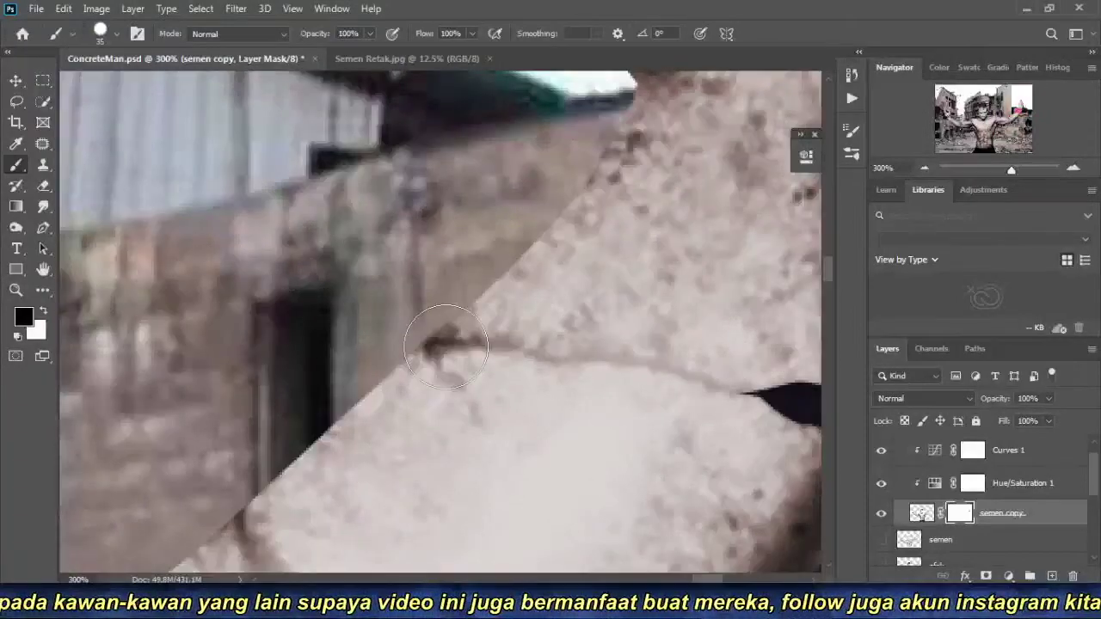
{"action": "key", "text": "l"}
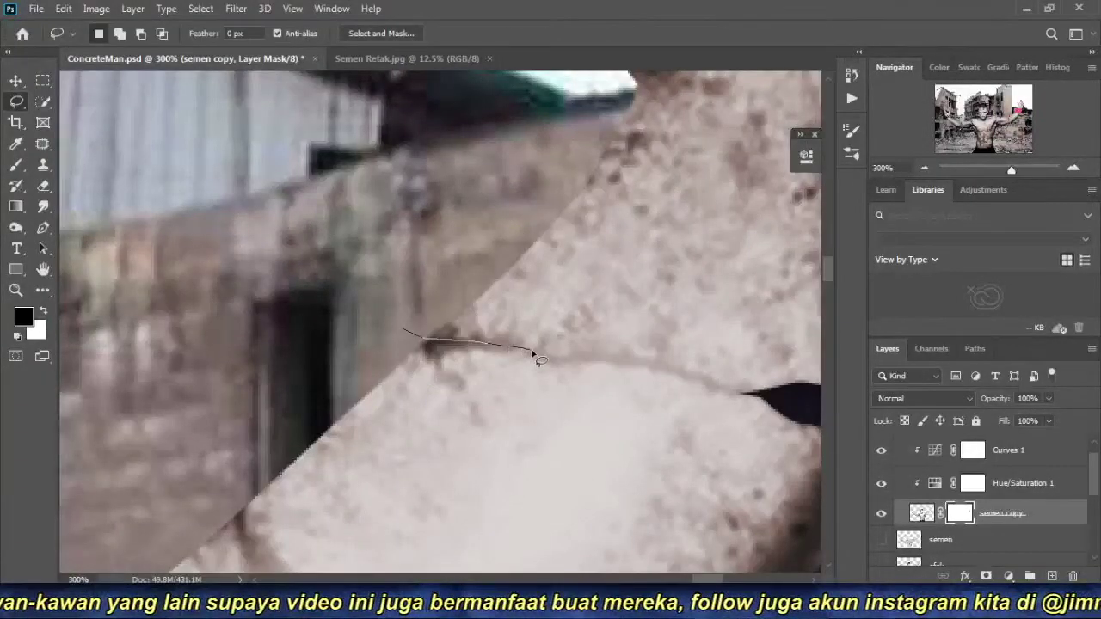
{"action": "left_click_drag", "start_coordinate": [376, 361], "coordinate": [364, 356]}
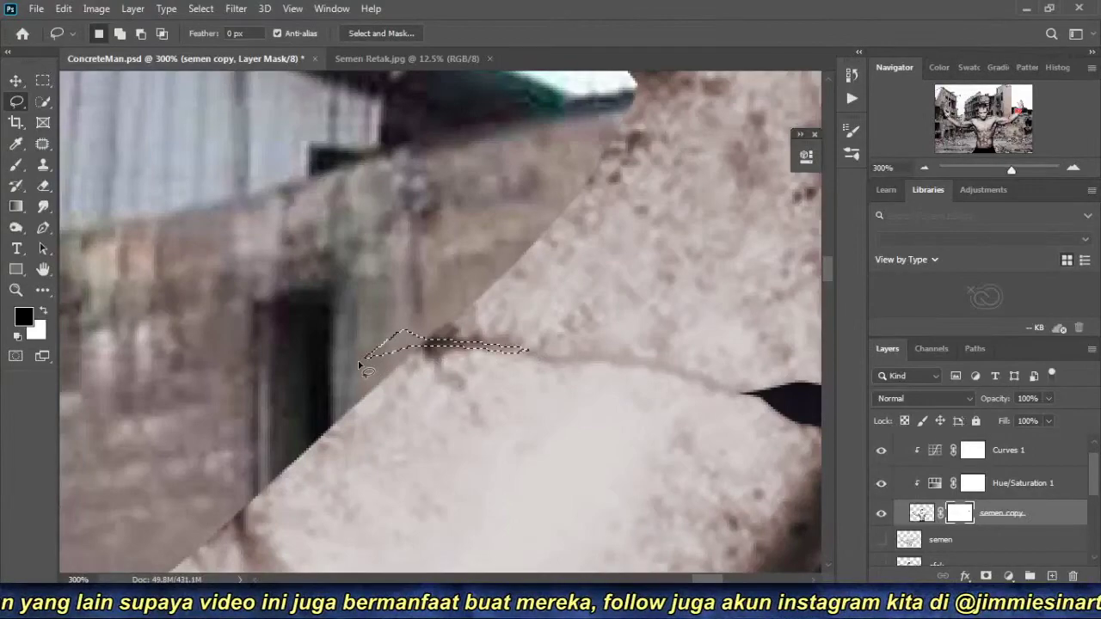
{"action": "key", "text": "b"}
{"action": "key", "text": "ctrl+d"}
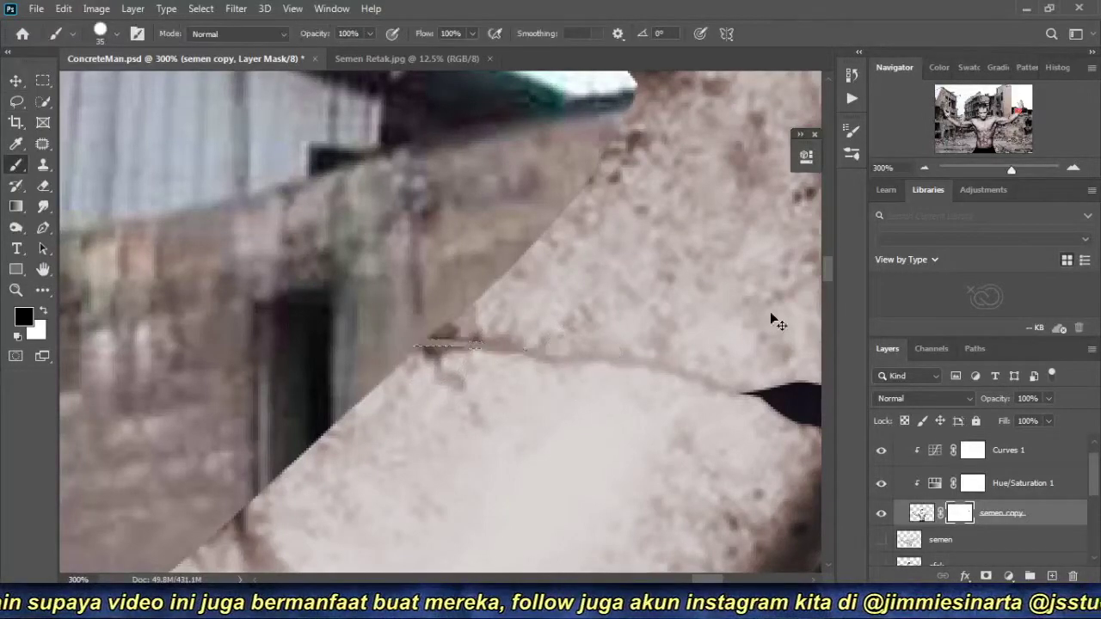
Lasso a strip where the upper-arm crack meets the arm's edge.
{"action": "left_click", "coordinate": [923, 168]}
{"action": "left_click", "coordinate": [923, 167]}
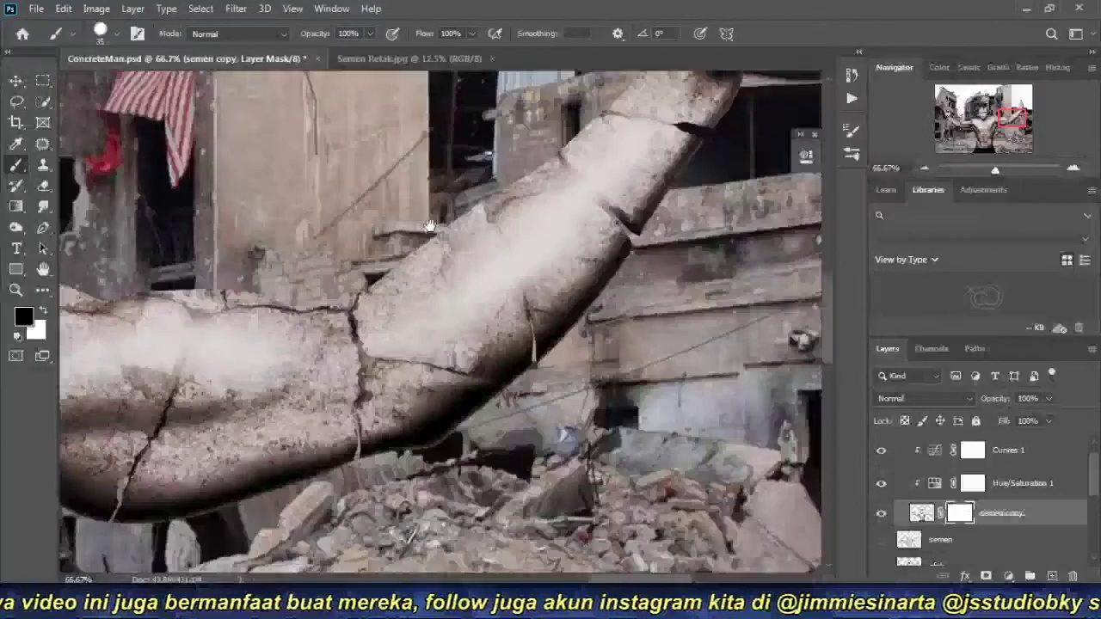
{"action": "left_click", "coordinate": [335, 314]}
{"action": "left_click", "coordinate": [335, 314]}
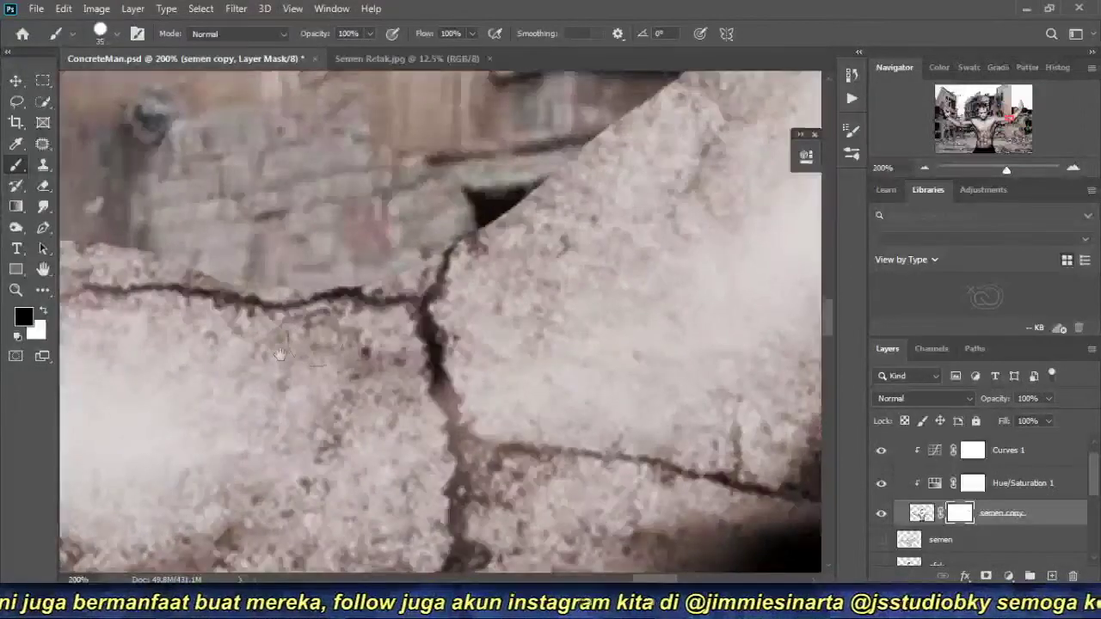
{"action": "key", "text": "l"}
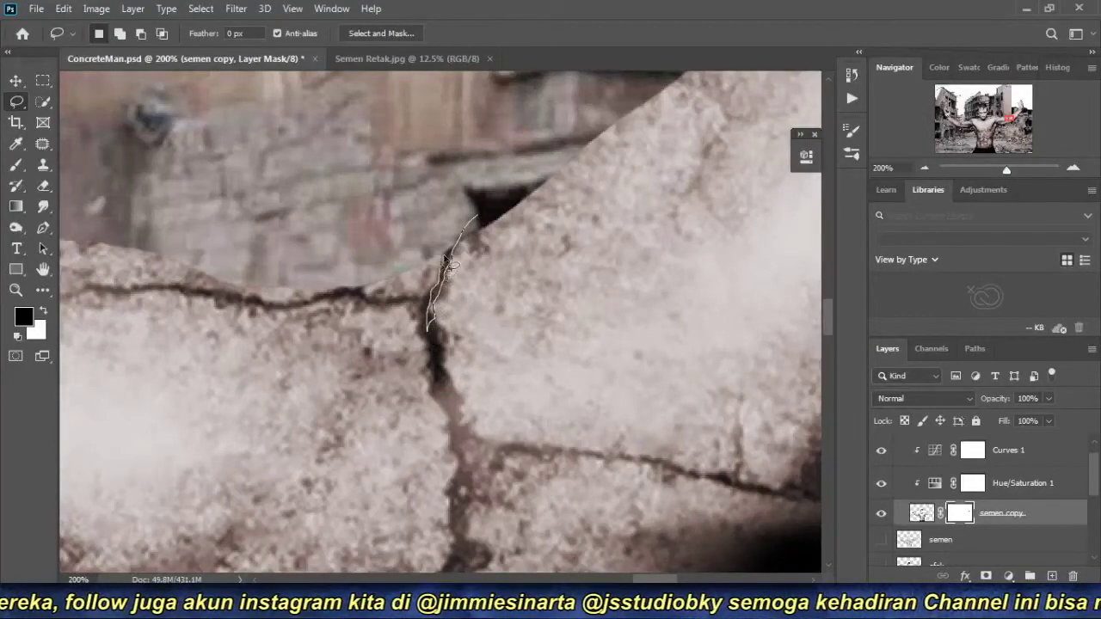
{"action": "left_click_drag", "start_coordinate": [448, 263], "coordinate": [430, 325]}
{"action": "key", "text": "b"}
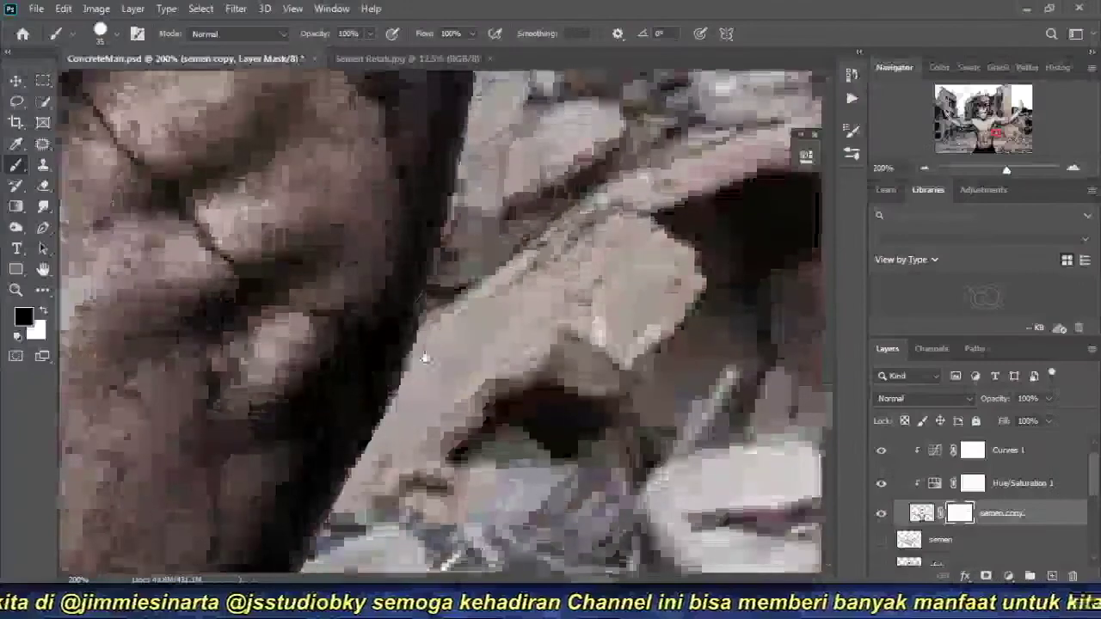
{"action": "key", "text": "l"}
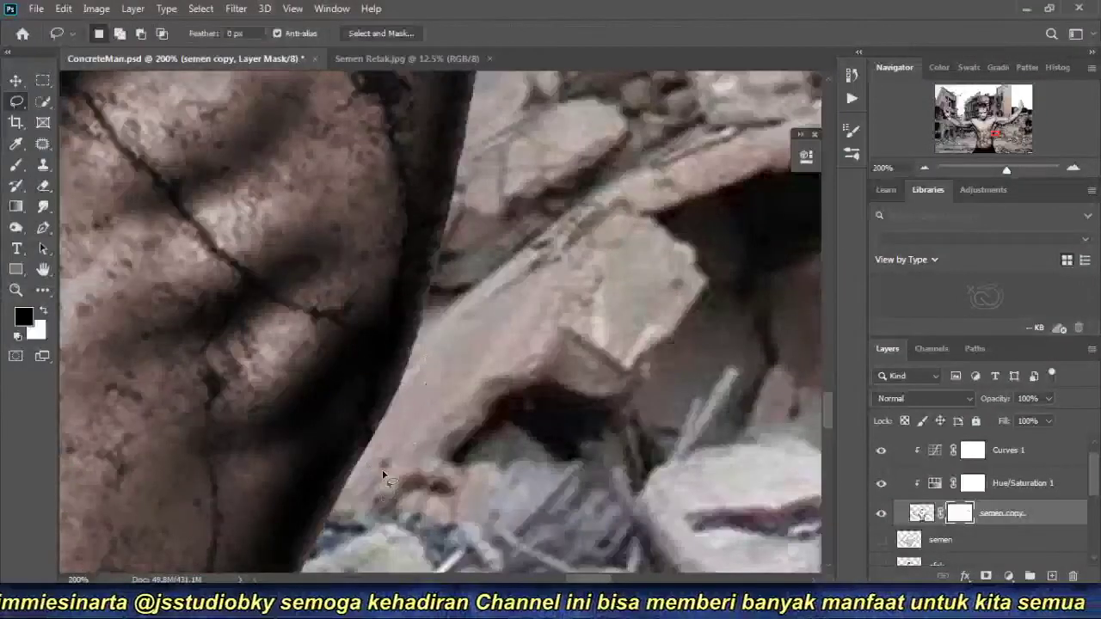
{"action": "left_click_drag", "start_coordinate": [372, 420], "coordinate": [379, 376]}
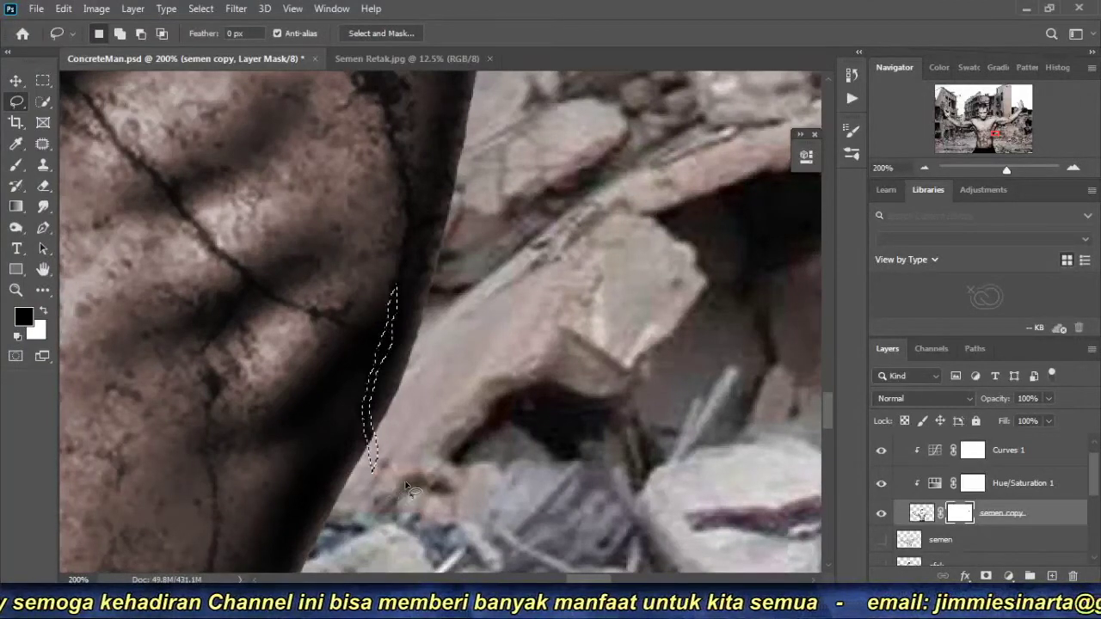
{"action": "key", "text": "b"}
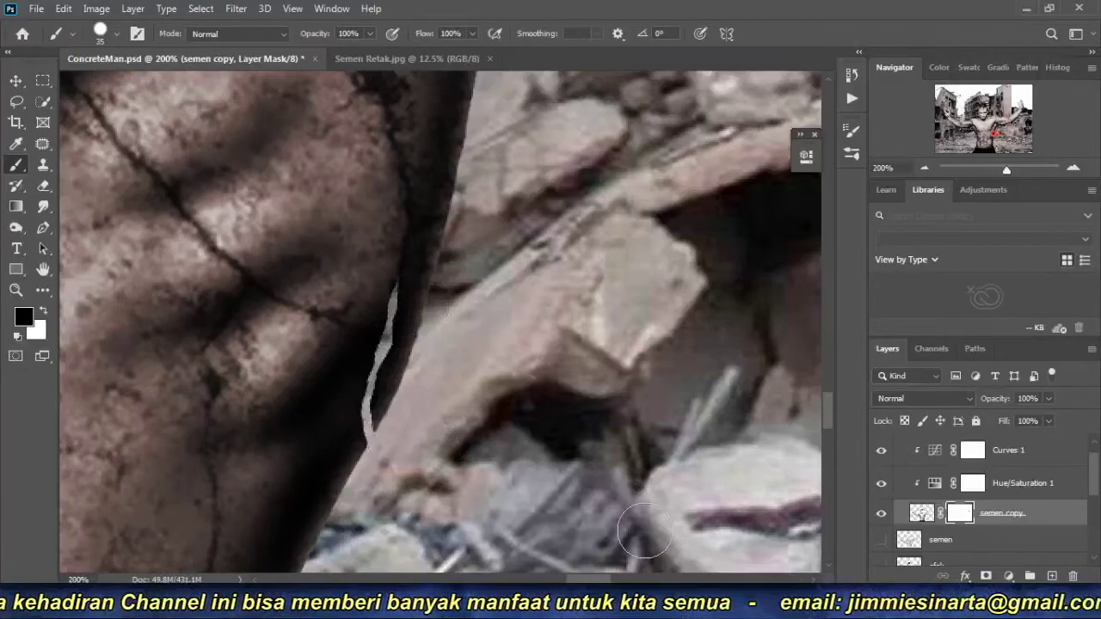
{"action": "left_click", "coordinate": [925, 168]}
{"action": "left_click", "coordinate": [925, 167]}
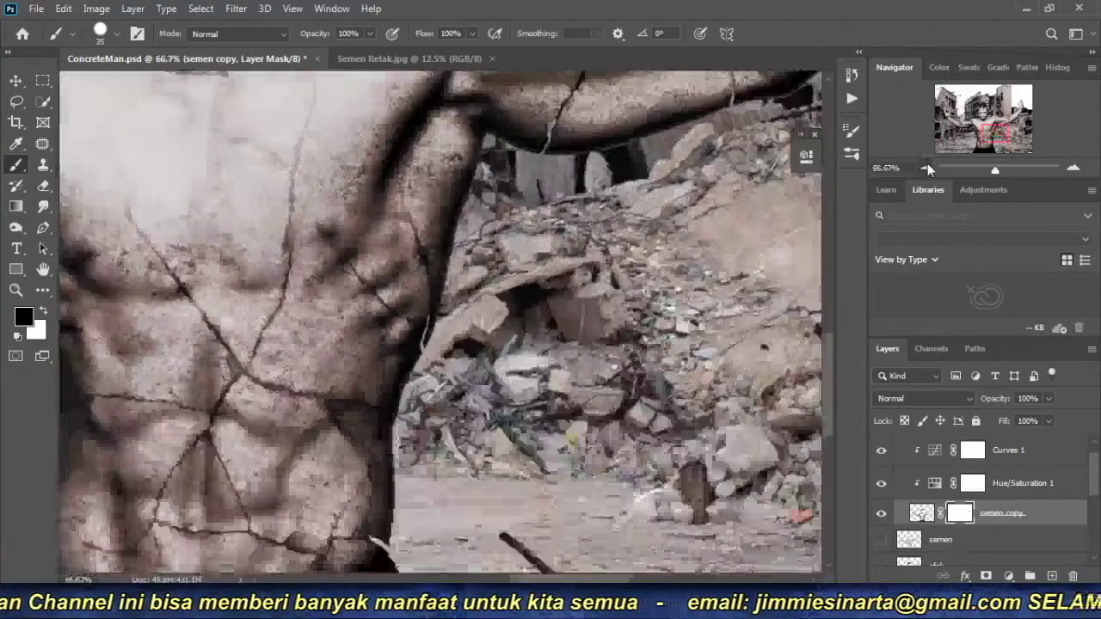
{"action": "key", "text": "ctrl+plus"}
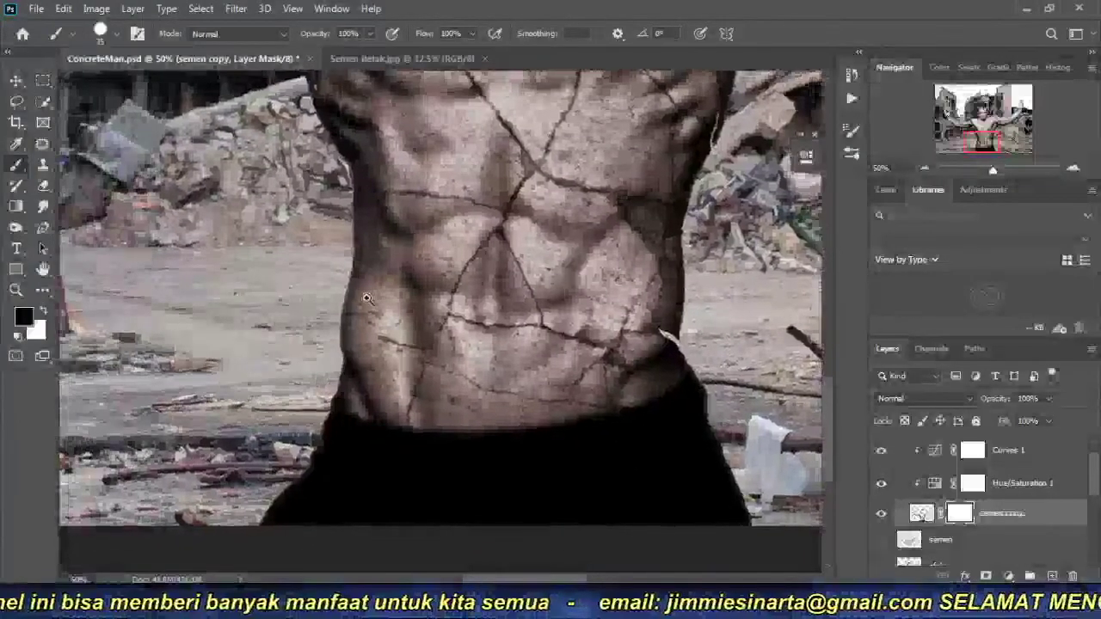
{"action": "key", "text": "ctrl+plus"}
{"action": "left_click_drag", "start_coordinate": [369, 226], "coordinate": [364, 388]}
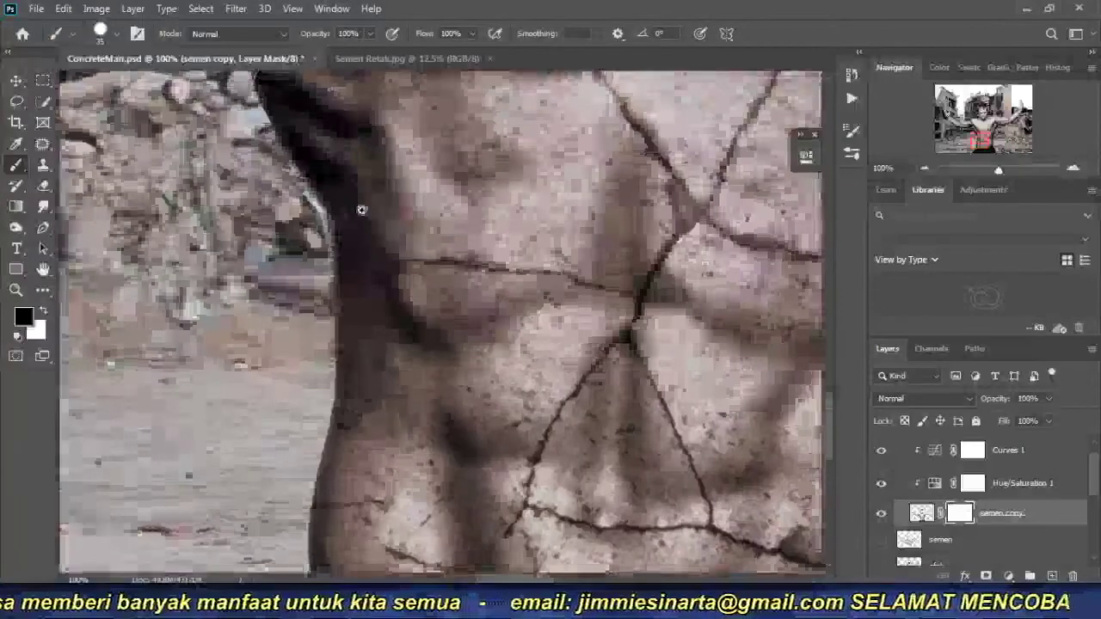
{"action": "key", "text": "ctrl+plus"}
{"action": "left_click_drag", "start_coordinate": [336, 147], "coordinate": [358, 340]}
{"action": "left_click", "coordinate": [924, 168]}
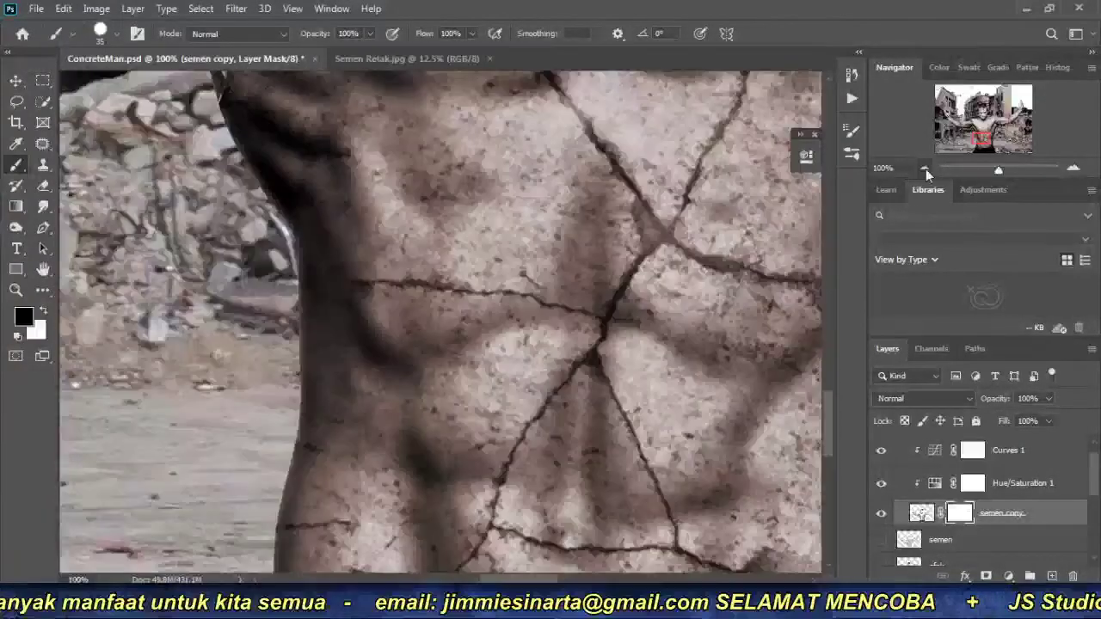
{"action": "left_click", "coordinate": [925, 168]}
{"action": "left_click", "coordinate": [926, 168]}
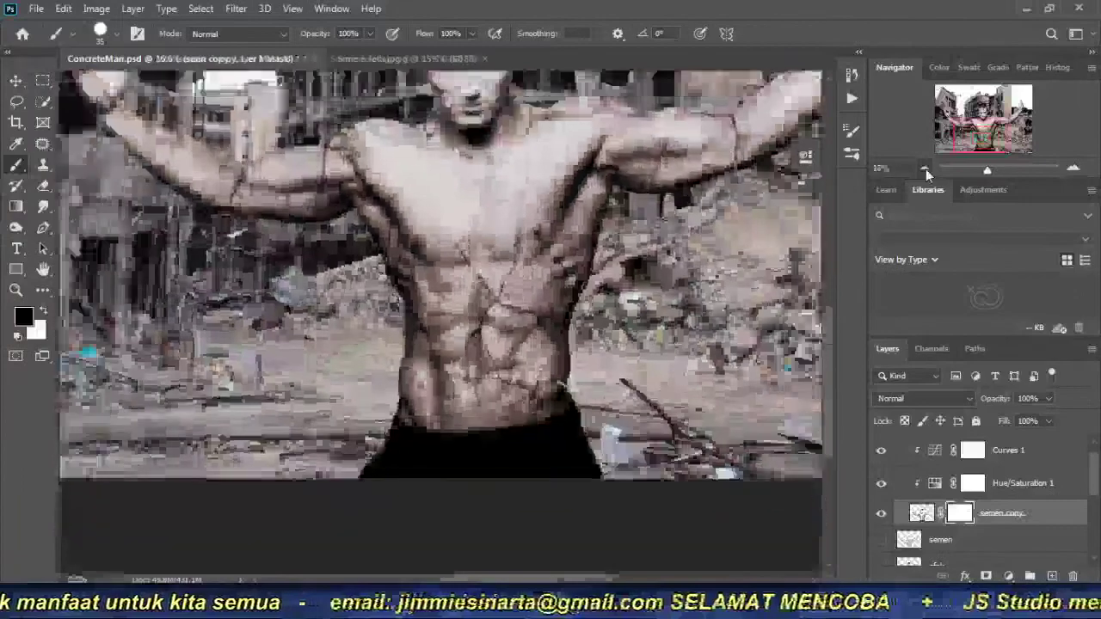
{"action": "left_click", "coordinate": [925, 169]}
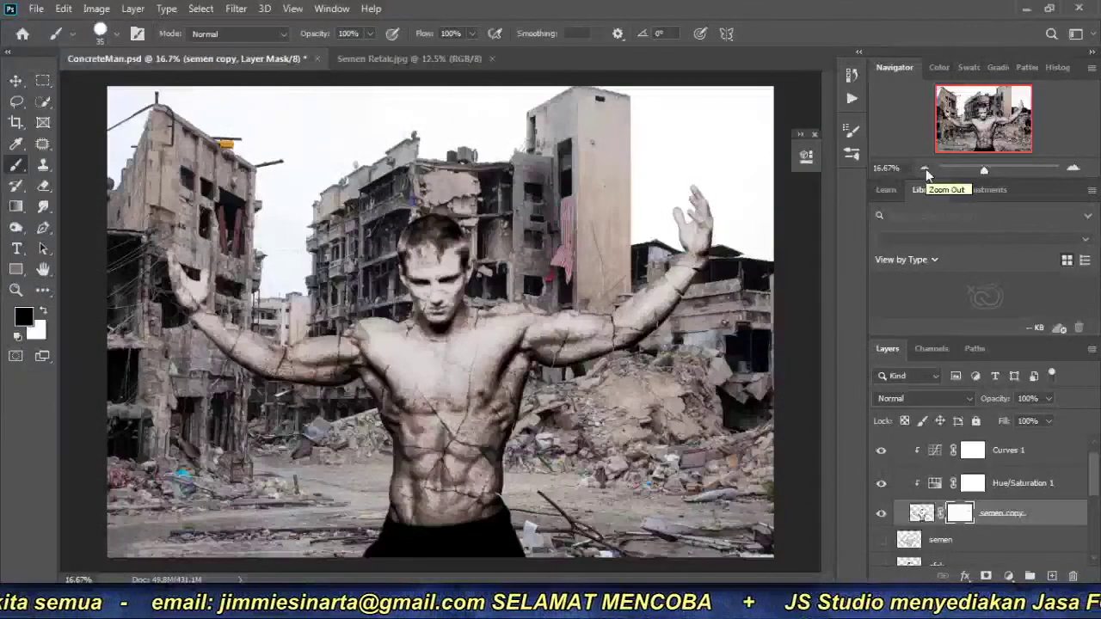
{"action": "left_click", "coordinate": [1074, 168]}
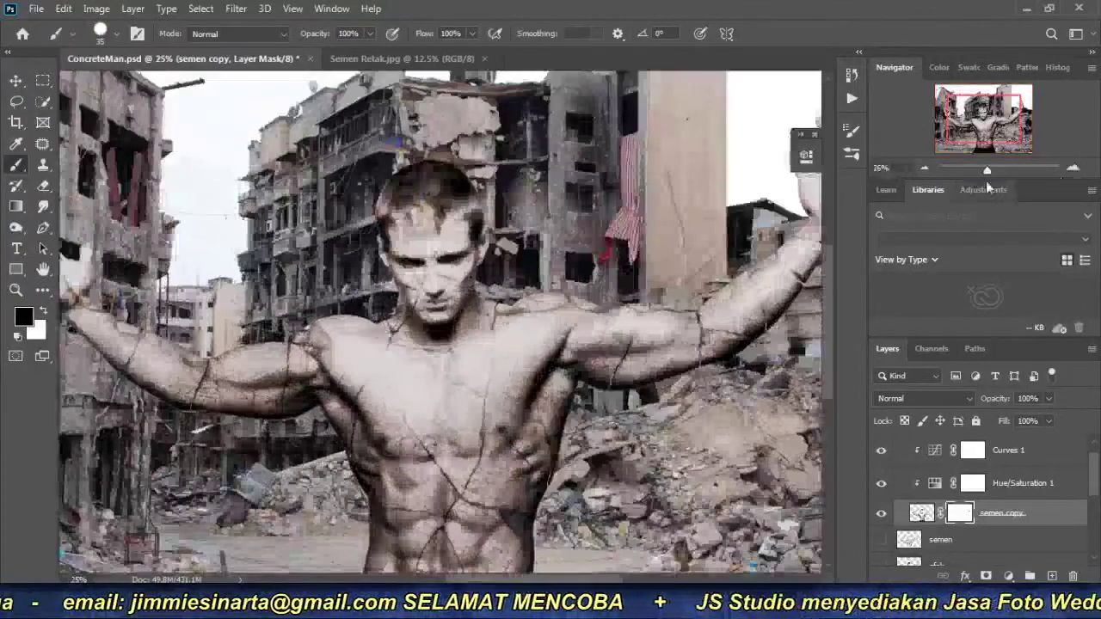
{"action": "left_click", "coordinate": [928, 170]}
{"action": "mouse_move", "coordinate": [456, 340]}
{"action": "left_mouse_down"}
{"action": "mouse_move", "coordinate": [346, 353]}
{"action": "mouse_move", "coordinate": [697, 360]}
{"action": "left_mouse_up"}
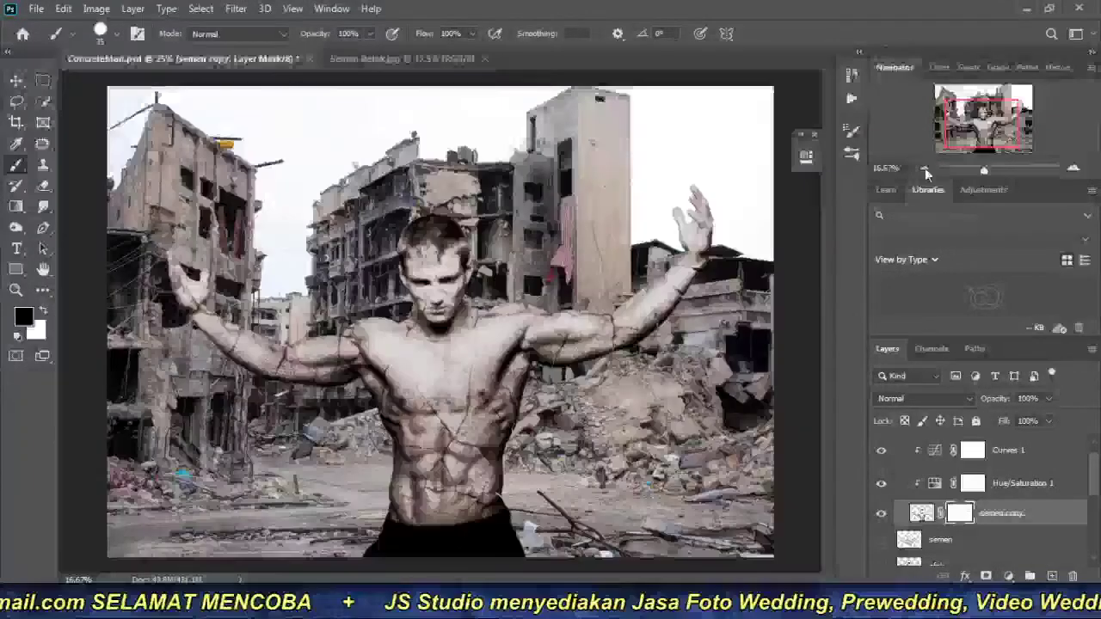
{"action": "left_click", "coordinate": [925, 169]}
{"action": "left_click_drag", "start_coordinate": [229, 345], "coordinate": [438, 373]}
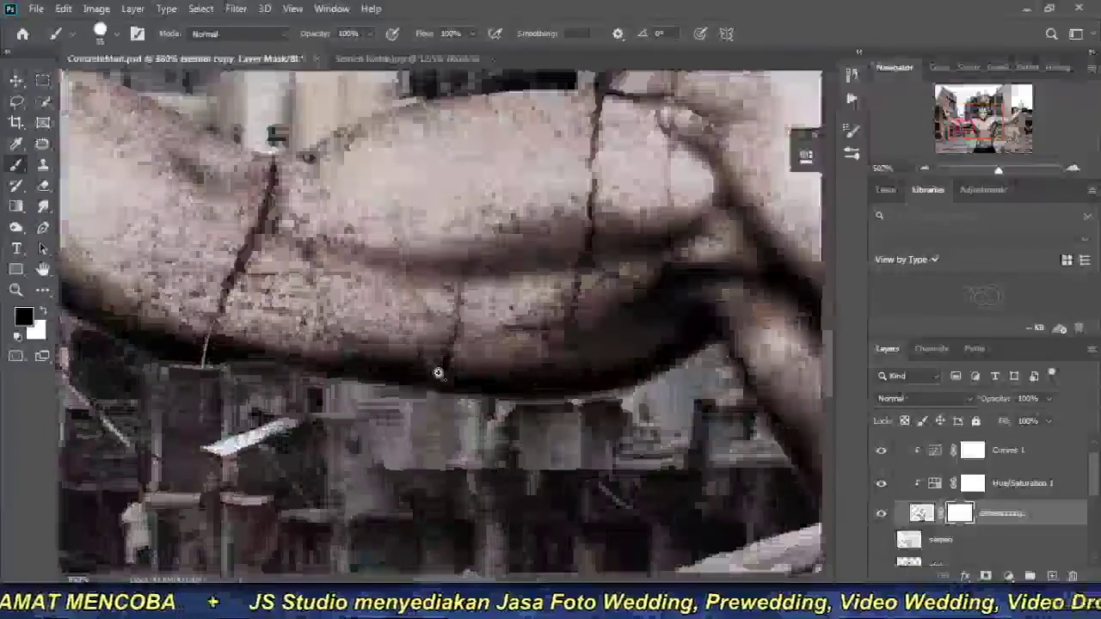
Lasso the stray crack below the arm and paint it off the mask, then view at 50%.
{"action": "key", "text": "l"}
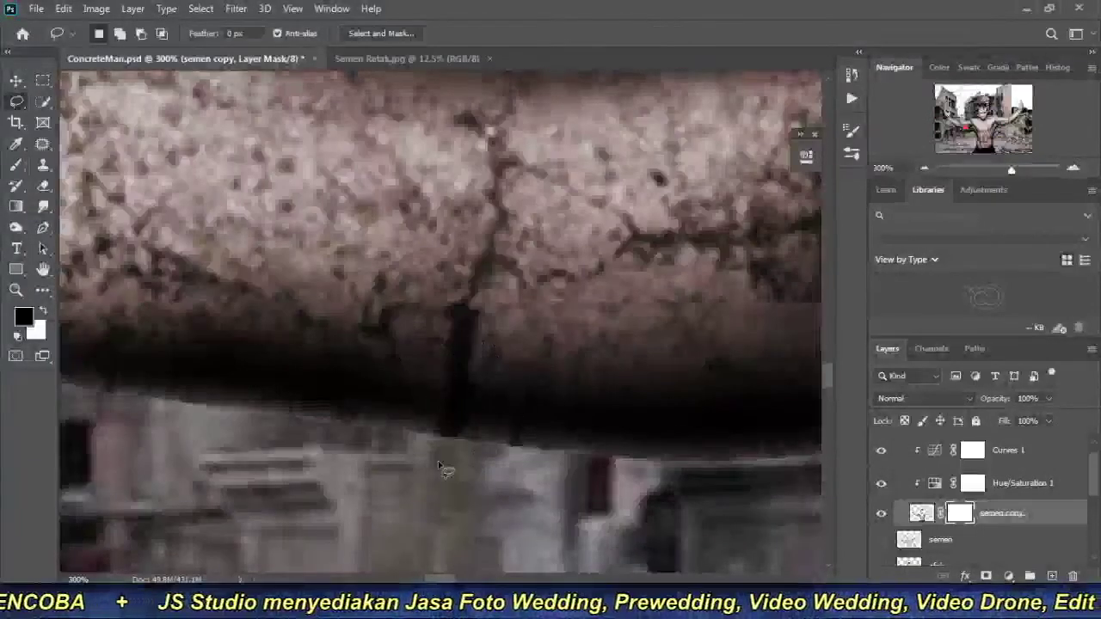
{"action": "left_click_drag", "start_coordinate": [451, 419], "coordinate": [458, 367]}
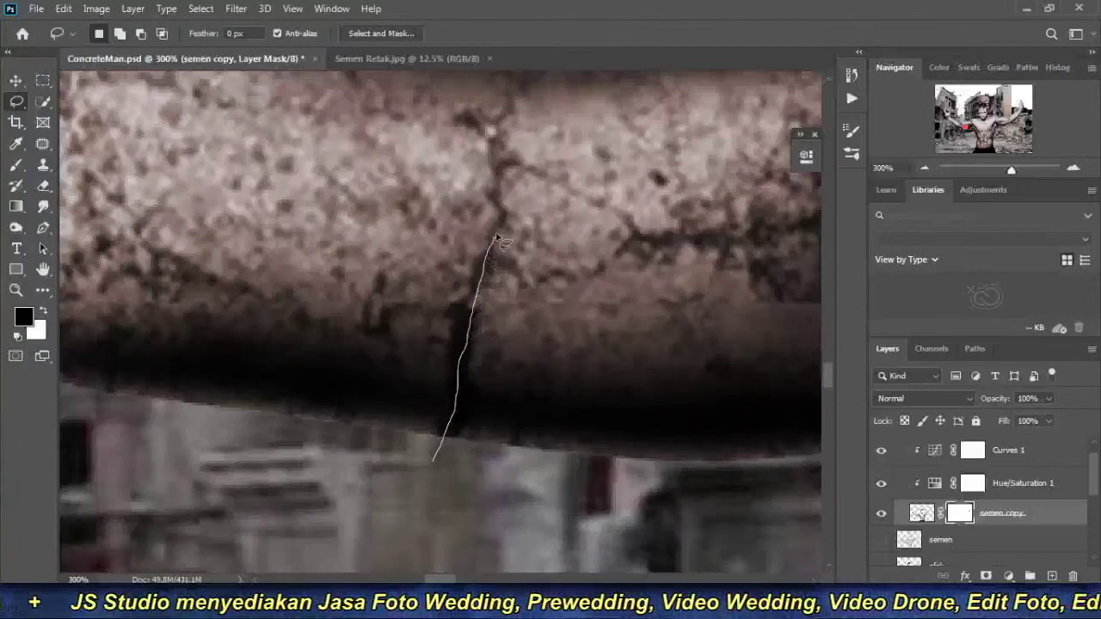
{"action": "left_click_drag", "start_coordinate": [489, 274], "coordinate": [479, 339]}
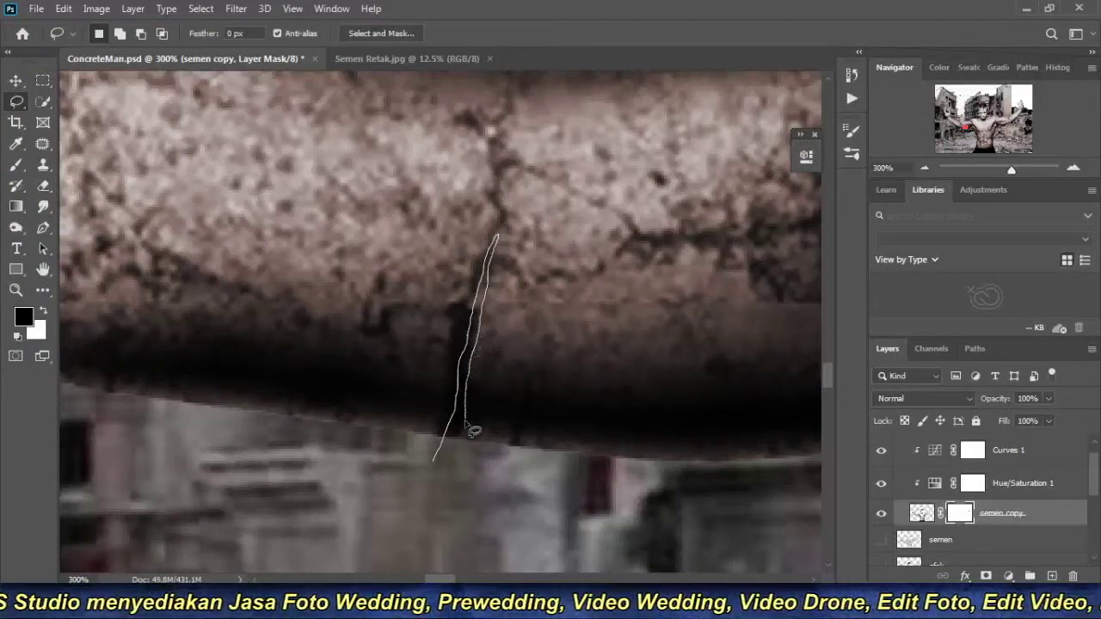
{"action": "mouse_move", "coordinate": [447, 469]}
{"action": "left_mouse_down"}
{"action": "mouse_move", "coordinate": [442, 454]}
{"action": "mouse_move", "coordinate": [523, 203]}
{"action": "left_mouse_up"}
{"action": "key", "text": "b"}
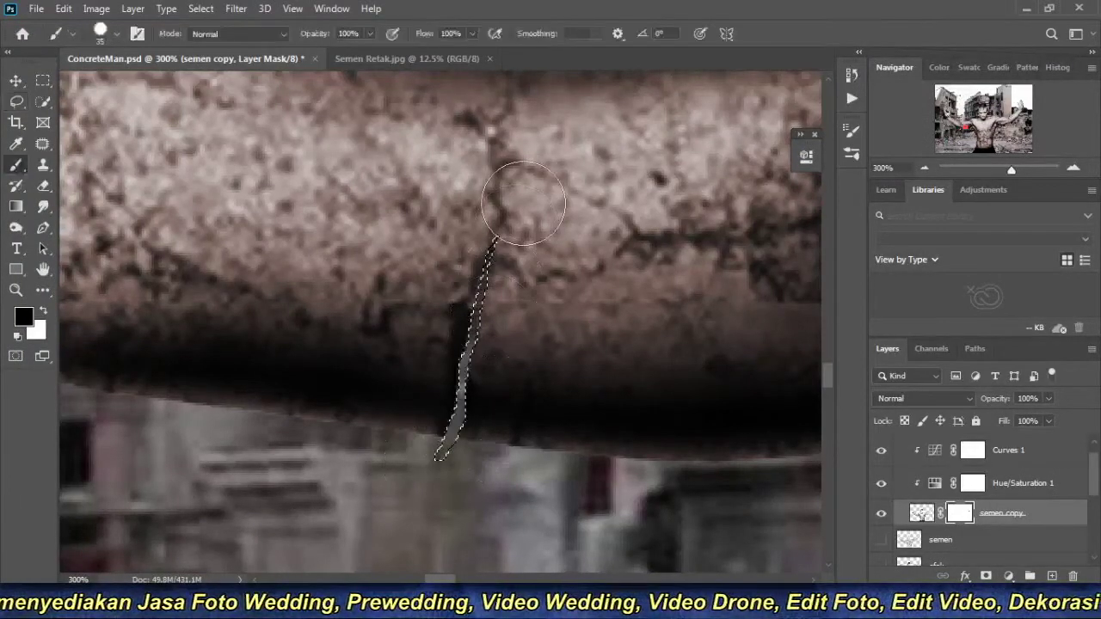
{"action": "key", "text": "ctrl+d"}
{"action": "left_click", "coordinate": [925, 168]}
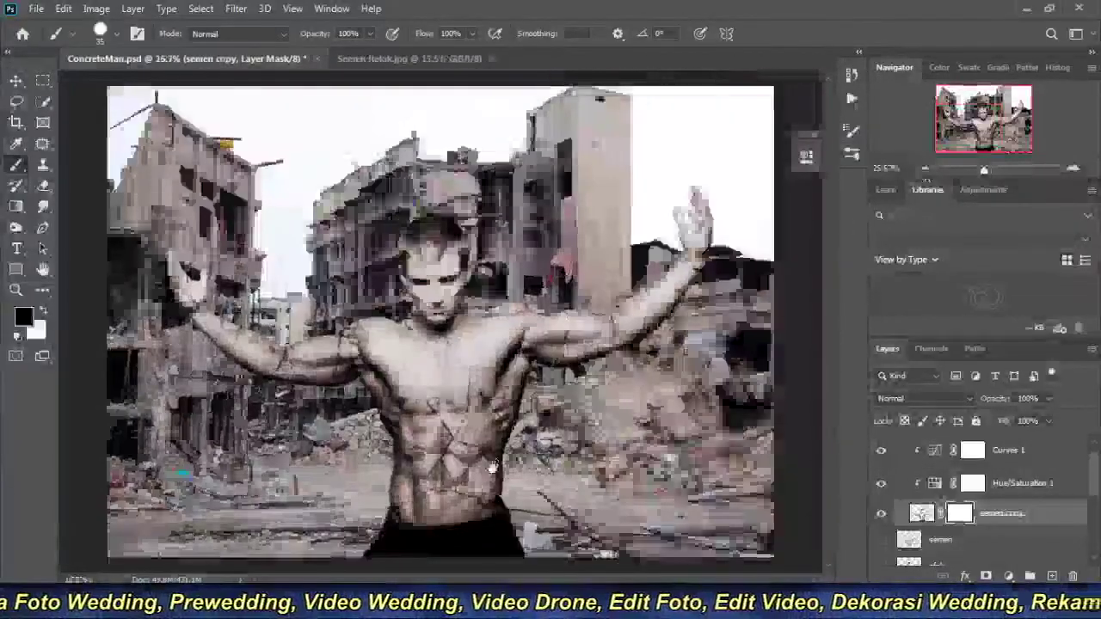
{"action": "scroll", "coordinate": [430, 319], "scroll_direction": "up", "scroll_amount": 5}
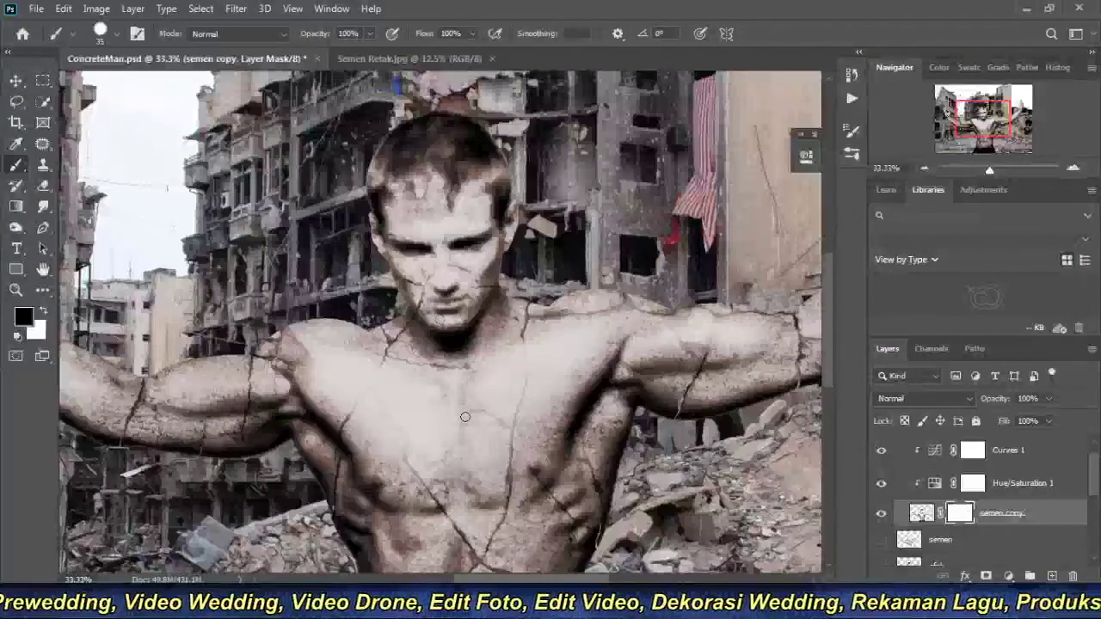
{"action": "scroll", "coordinate": [479, 304], "scroll_direction": "up", "scroll_amount": 2}
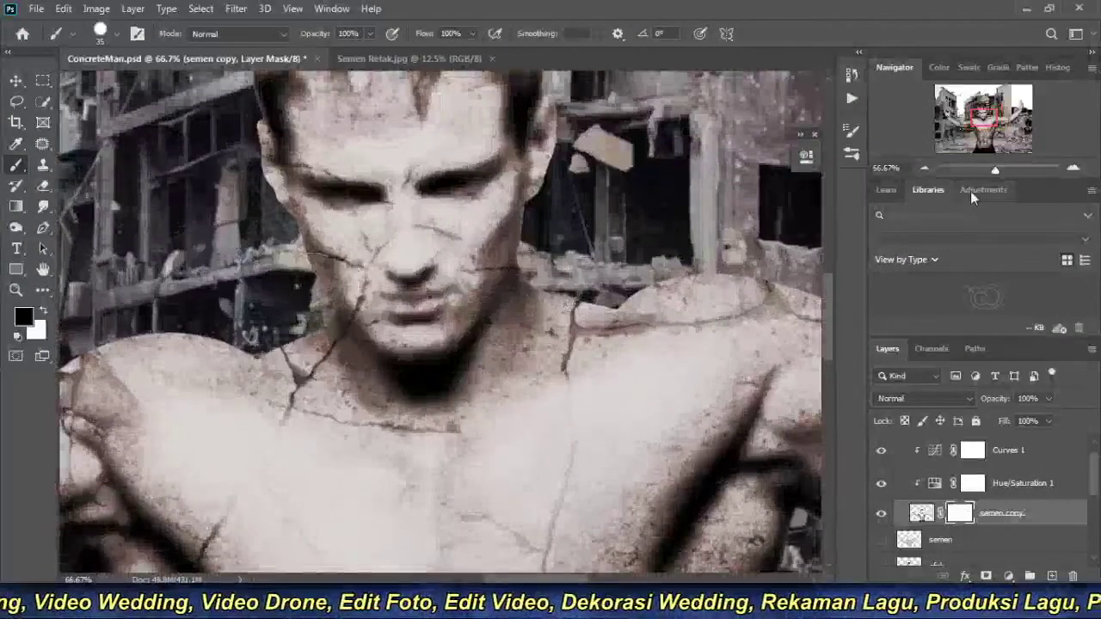
{"action": "left_click", "coordinate": [923, 169]}
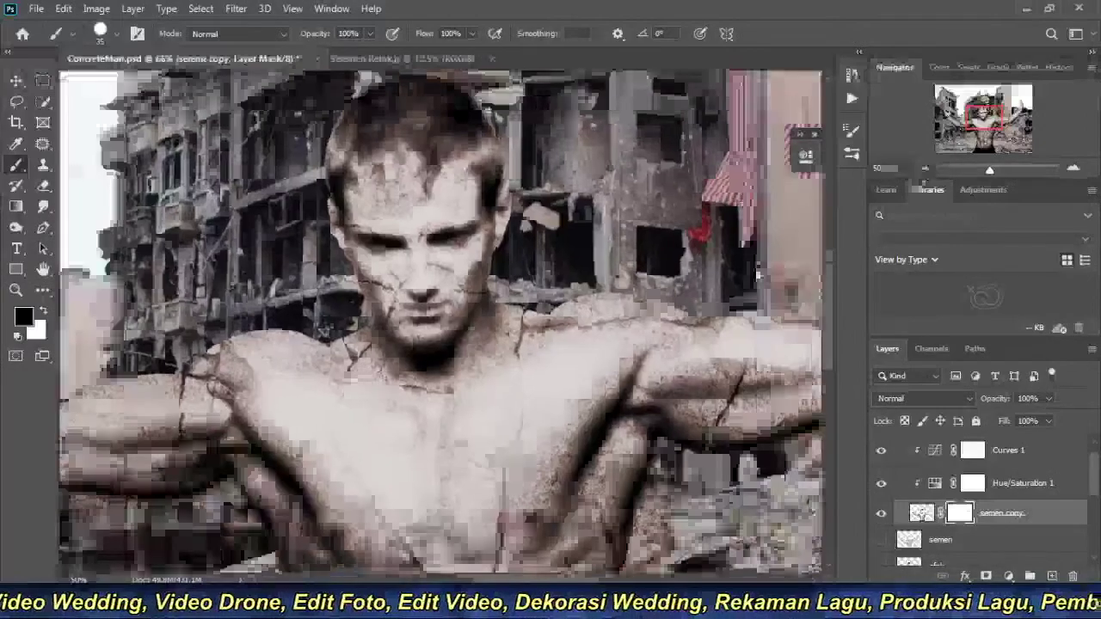
{"action": "mouse_move", "coordinate": [759, 275]}
{"action": "left_mouse_down"}
{"action": "mouse_move", "coordinate": [510, 318]}
{"action": "mouse_move", "coordinate": [464, 242]}
{"action": "left_mouse_up"}
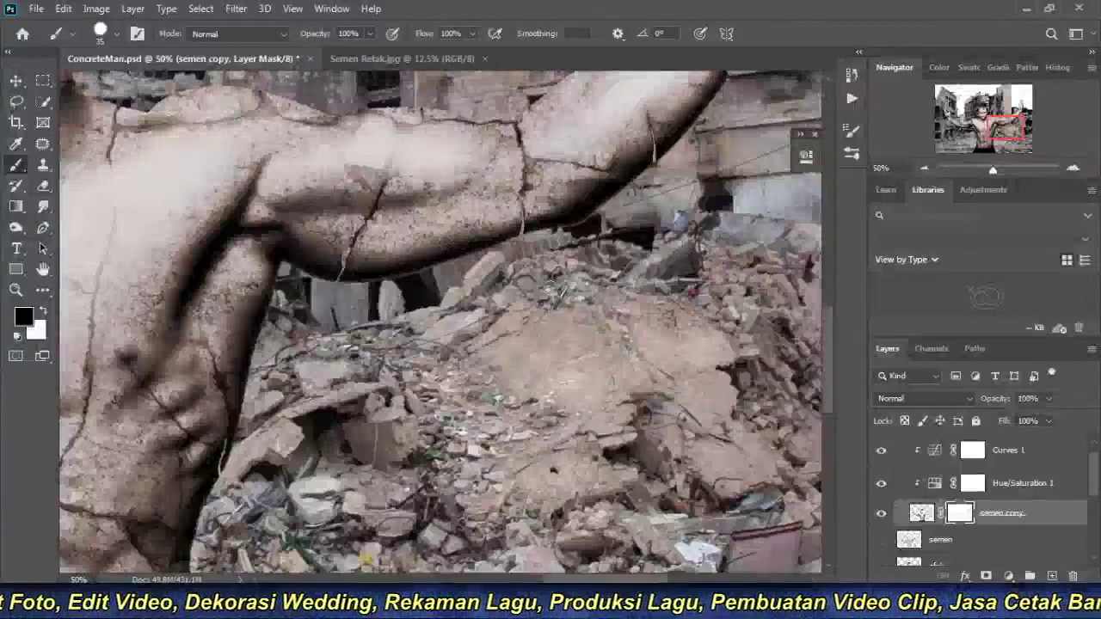
Browse the brush presets, expanding and collapsing the Free Disintegration set.
{"action": "right_click", "coordinate": [471, 254]}
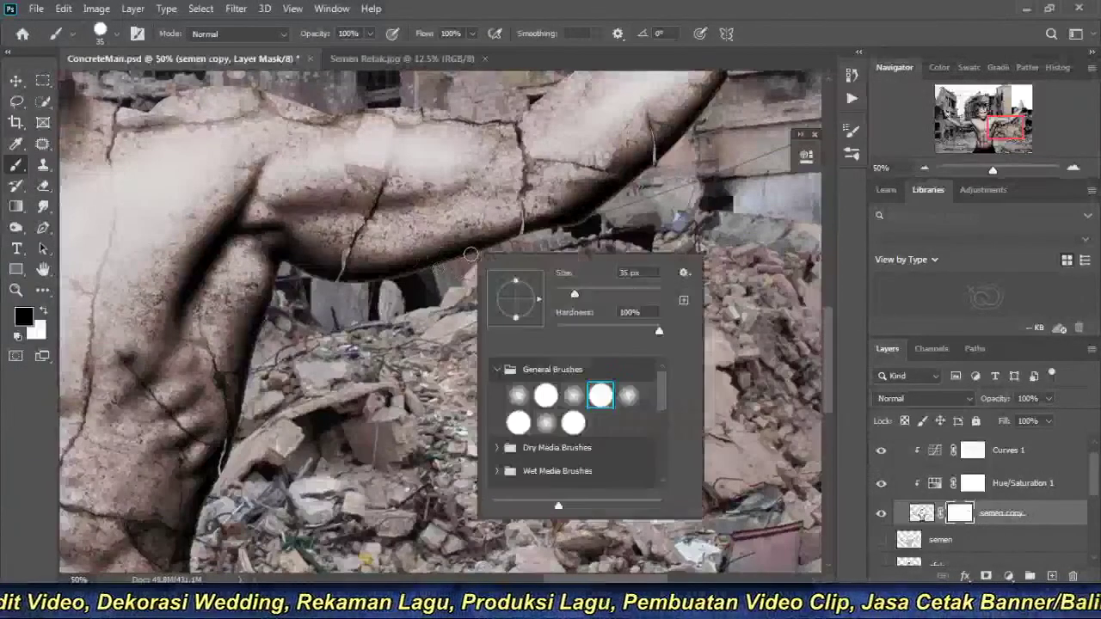
{"action": "left_click_drag", "start_coordinate": [662, 389], "coordinate": [661, 451]}
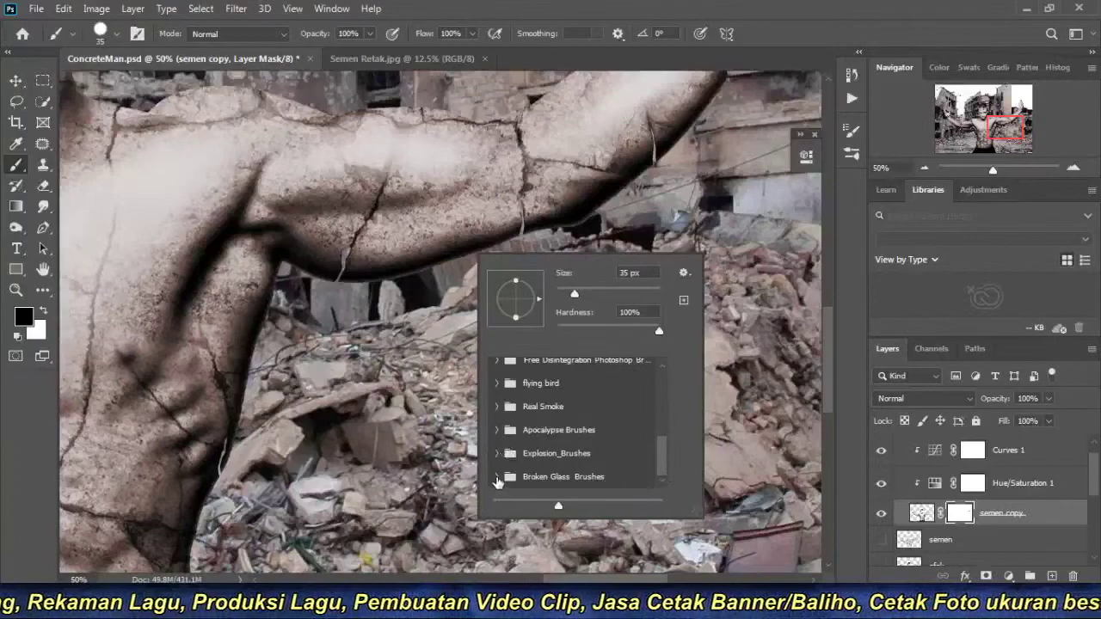
{"action": "scroll", "coordinate": [505, 430], "scroll_direction": "up", "scroll_amount": 1}
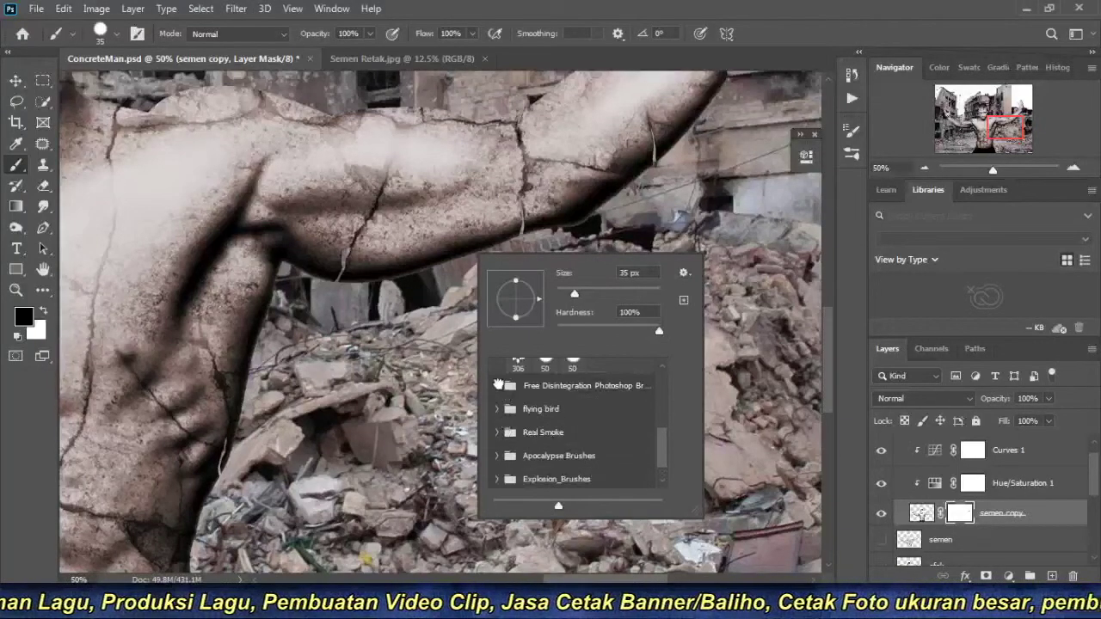
{"action": "left_click", "coordinate": [497, 385]}
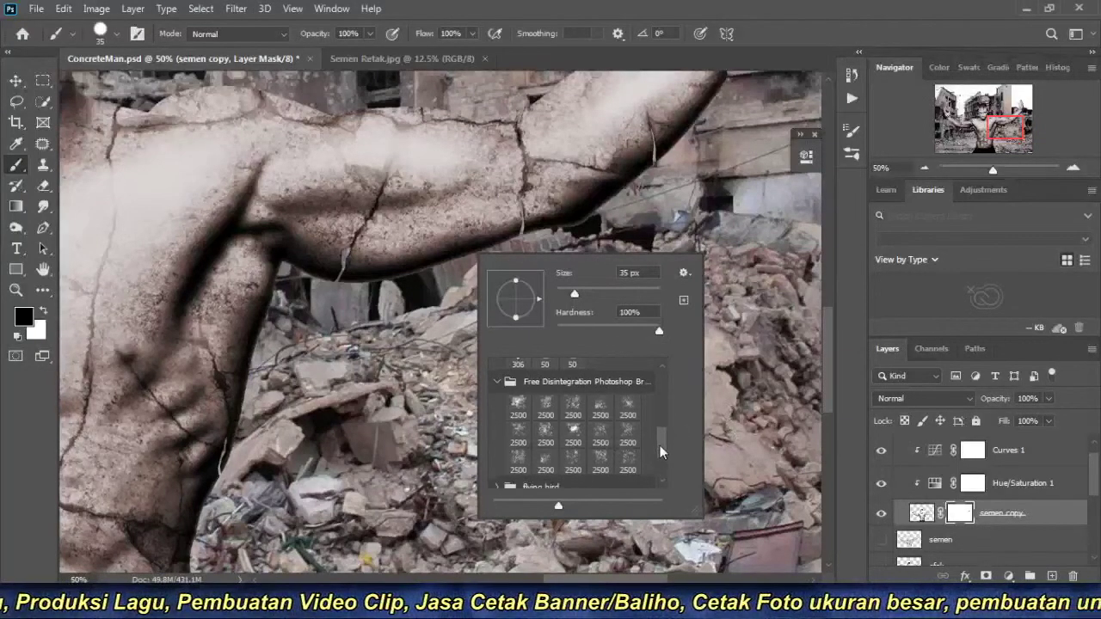
{"action": "left_click_drag", "start_coordinate": [663, 435], "coordinate": [663, 428]}
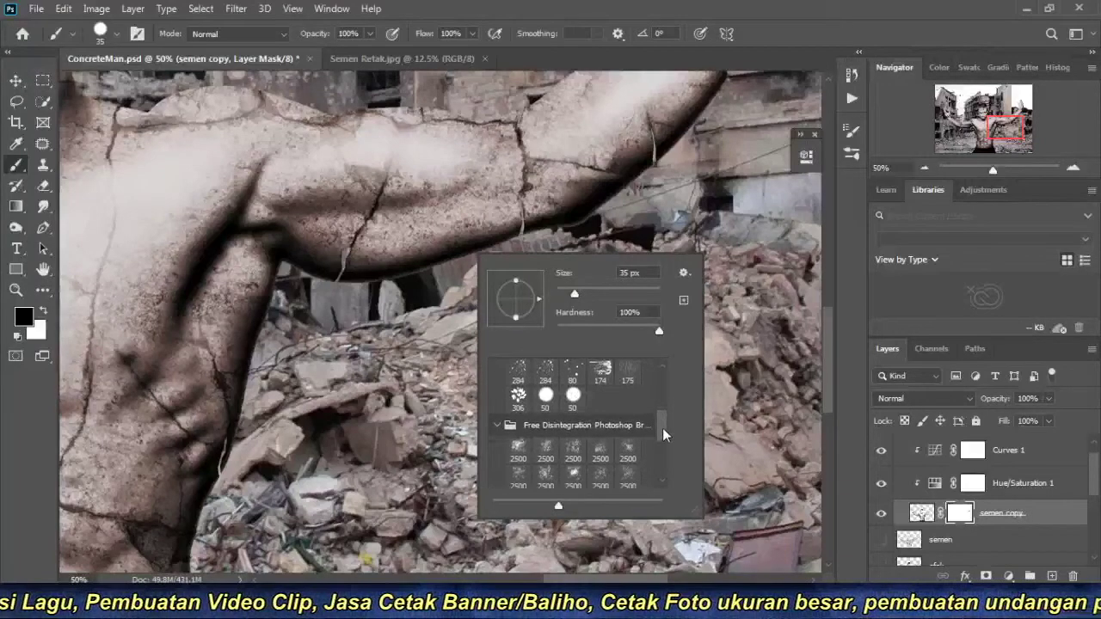
{"action": "left_click", "coordinate": [496, 416]}
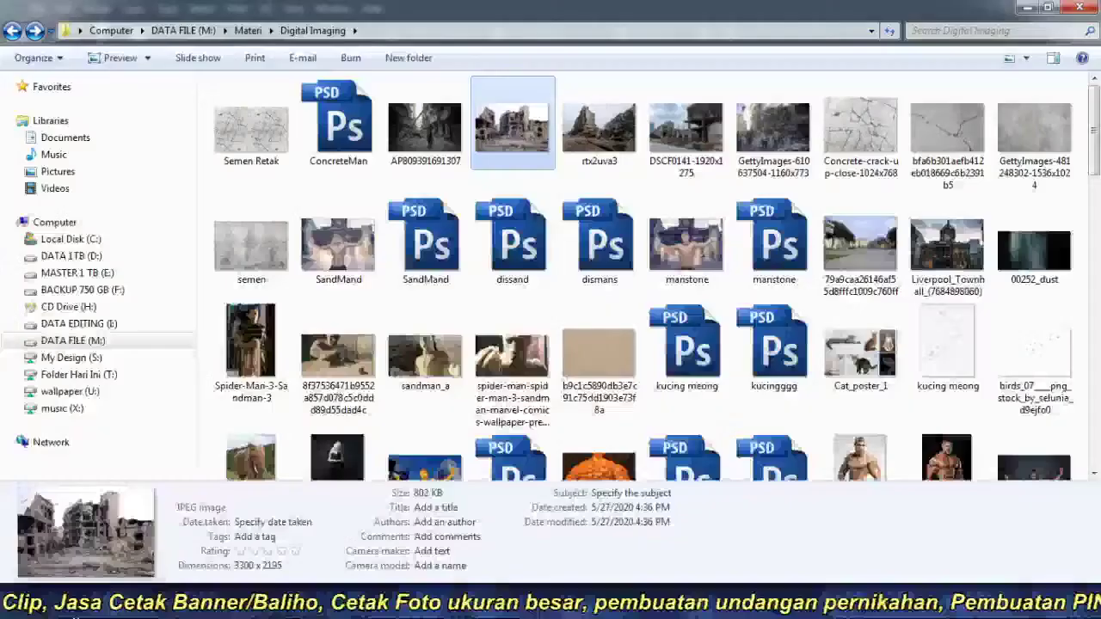
Navigate to E:\Master Desain\Photoshop Plugin\Brush in Windows Explorer.
{"action": "left_click", "coordinate": [21, 274]}
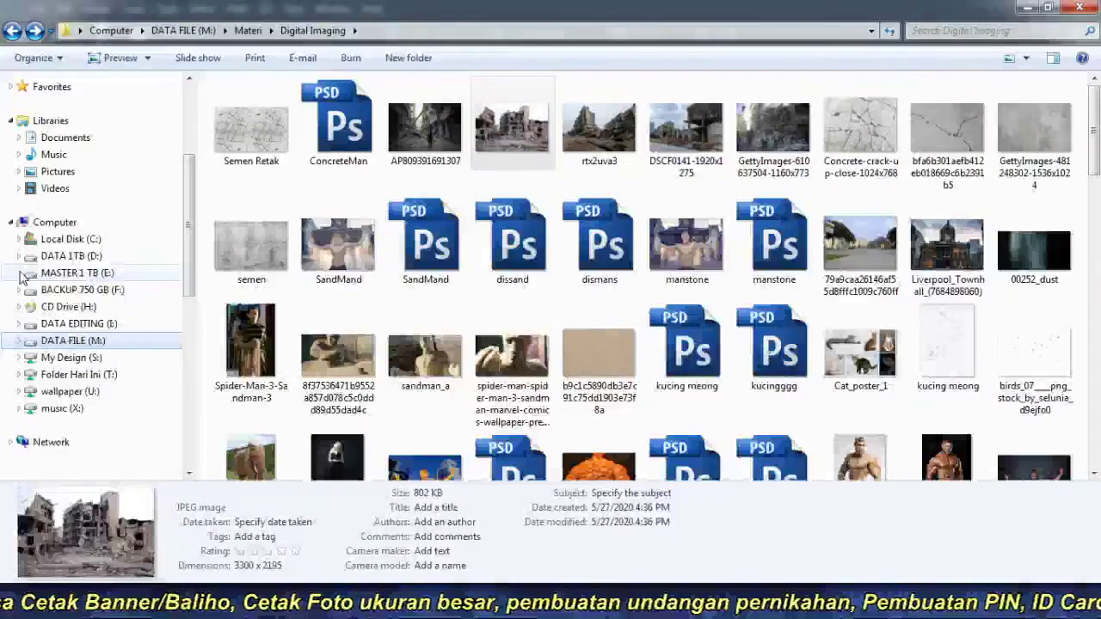
{"action": "scroll", "coordinate": [22, 277], "scroll_direction": "down", "scroll_amount": 4}
{"action": "scroll", "coordinate": [51, 292], "scroll_direction": "down", "scroll_amount": 2}
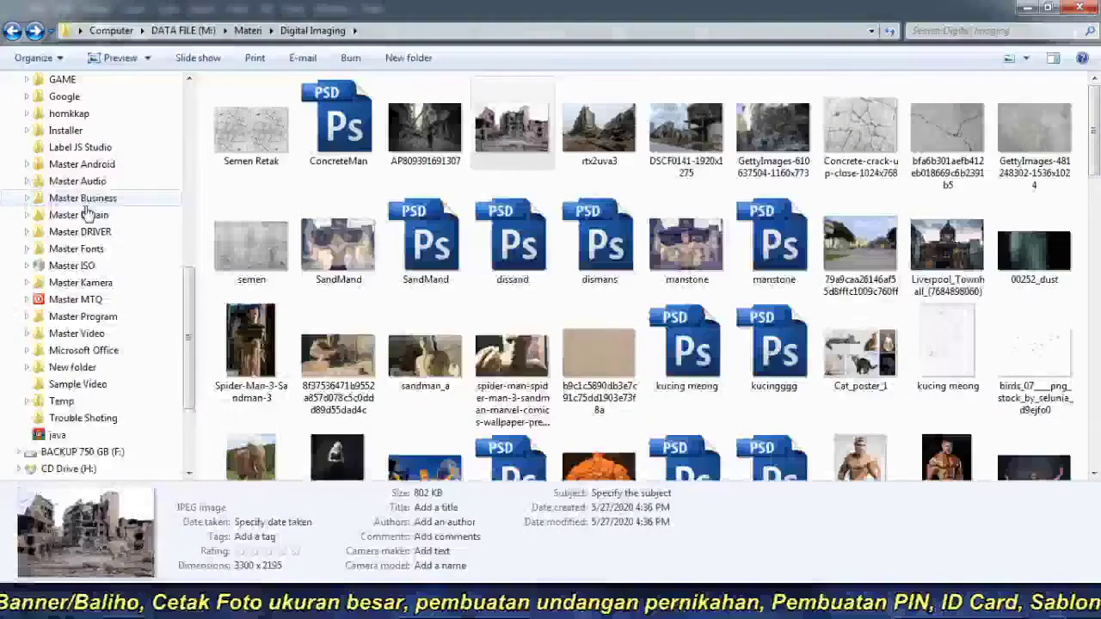
{"action": "left_click", "coordinate": [112, 215]}
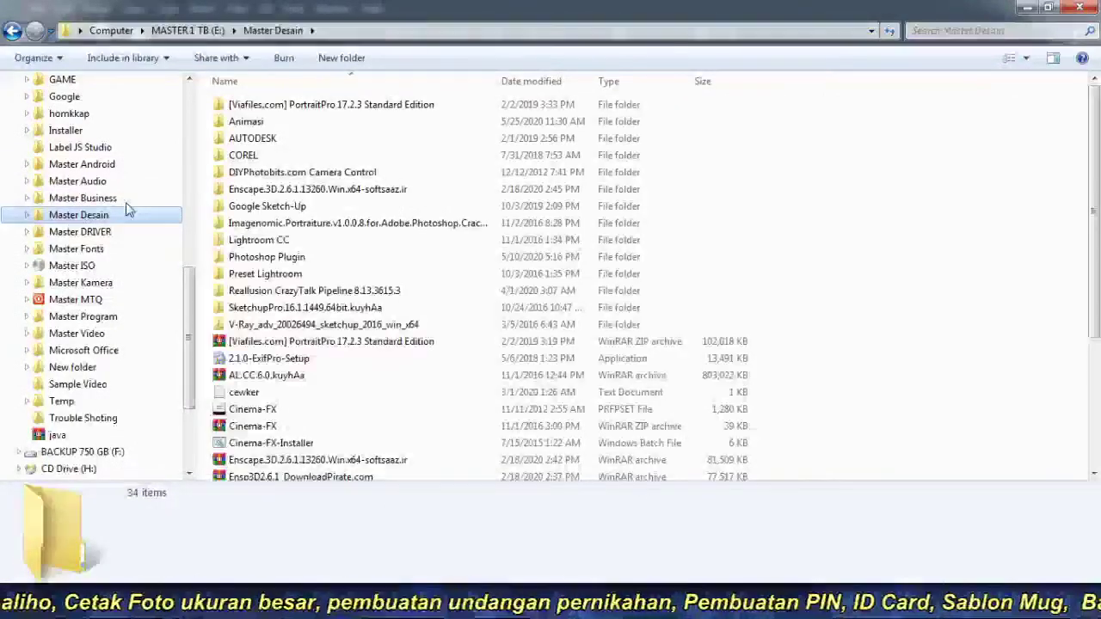
{"action": "left_click", "coordinate": [929, 200]}
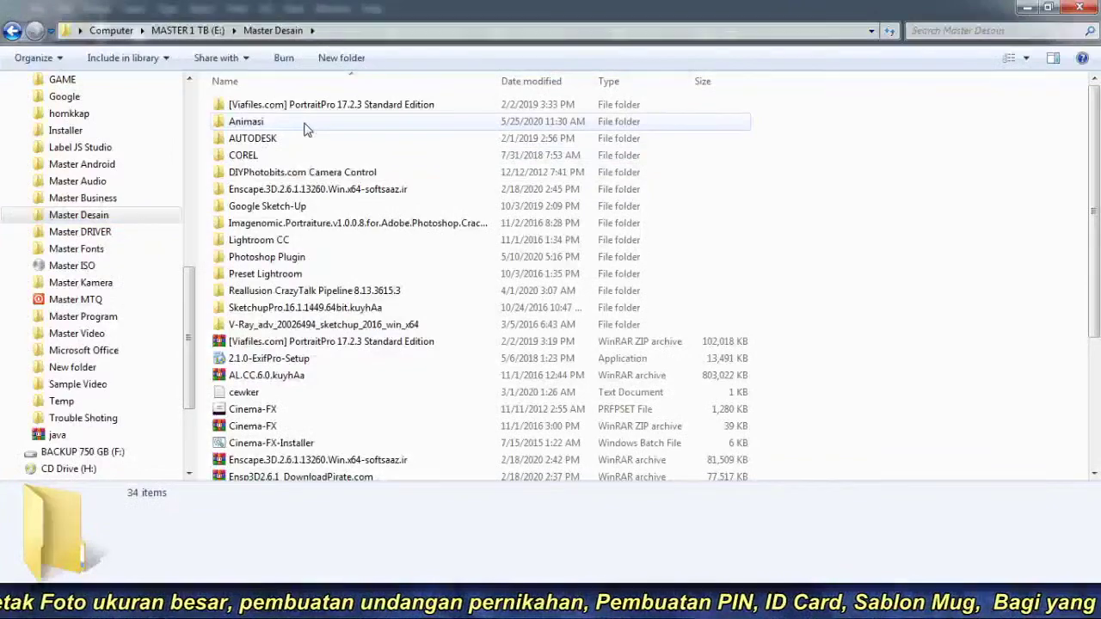
{"action": "double_click", "coordinate": [273, 258]}
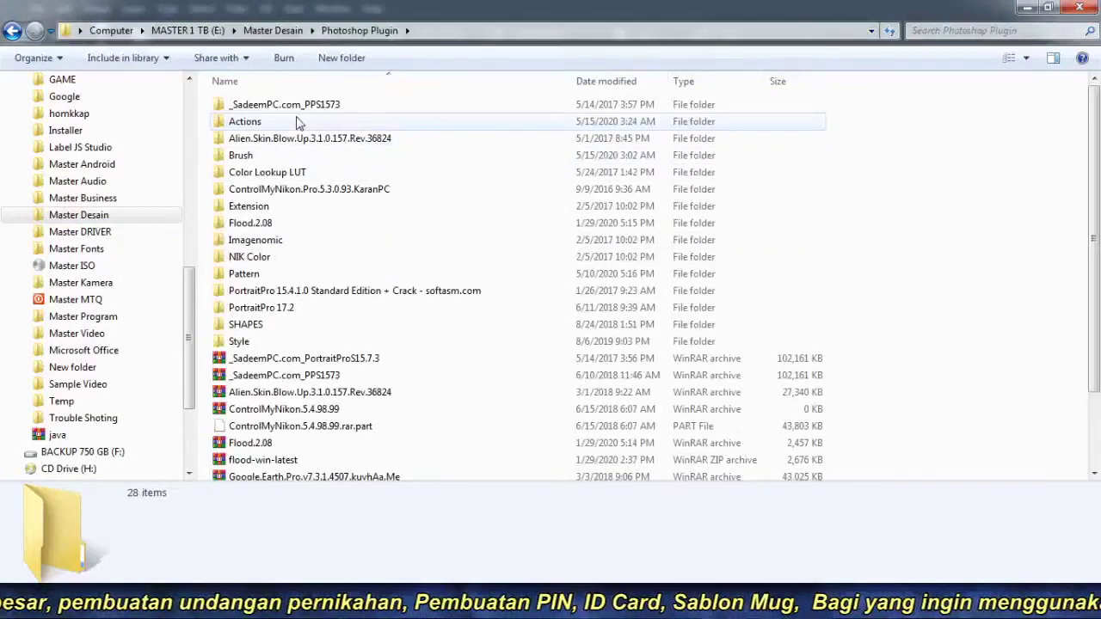
{"action": "double_click", "coordinate": [250, 155]}
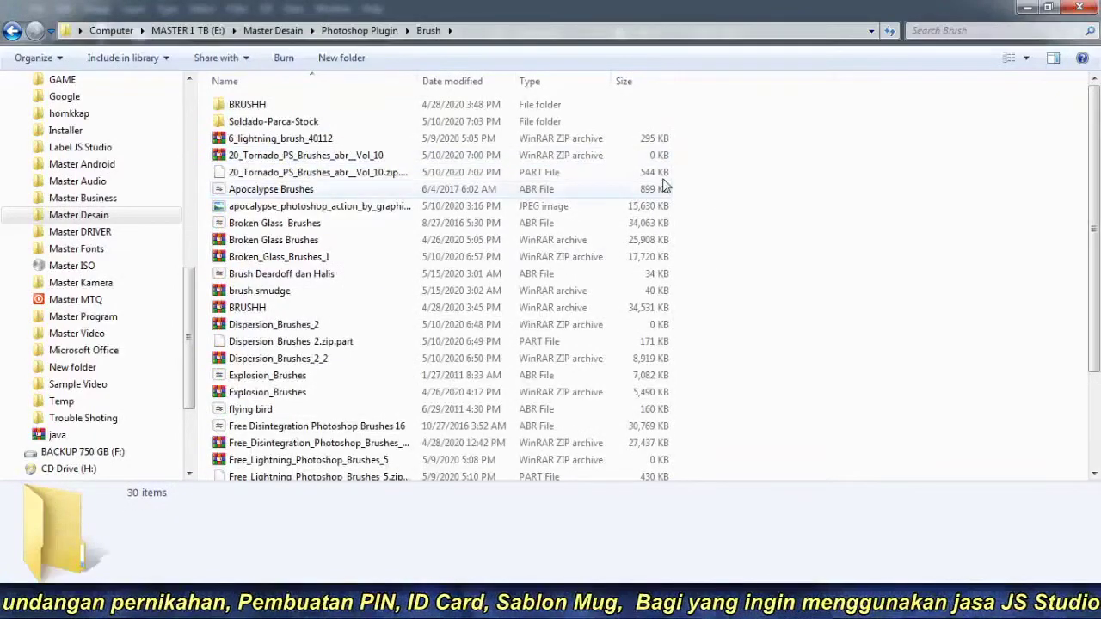
Sort the brushes by date modified and open the Free_Disintegration_Photoshop_Brushes_16 archive.
{"action": "left_click", "coordinate": [454, 83]}
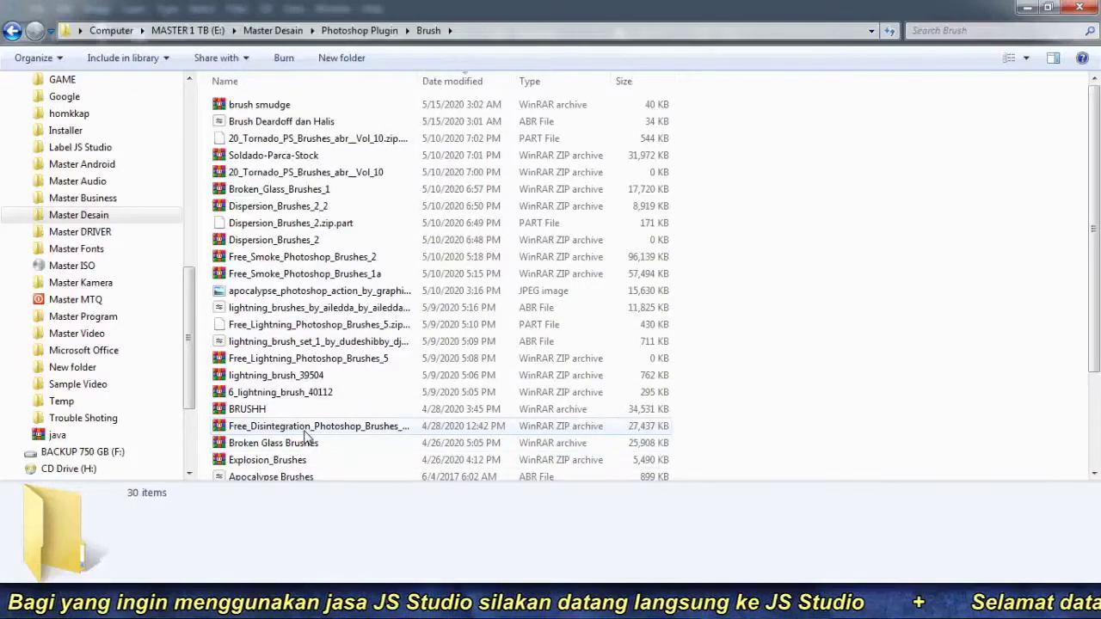
{"action": "scroll", "coordinate": [796, 439], "scroll_direction": "down", "scroll_amount": 3}
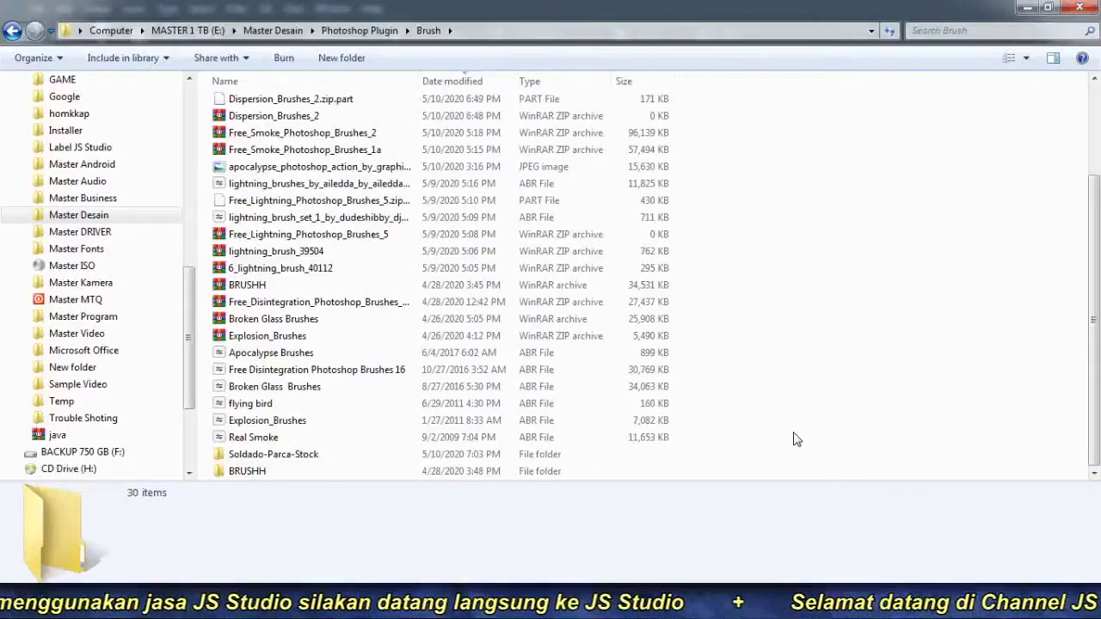
{"action": "left_click", "coordinate": [275, 341]}
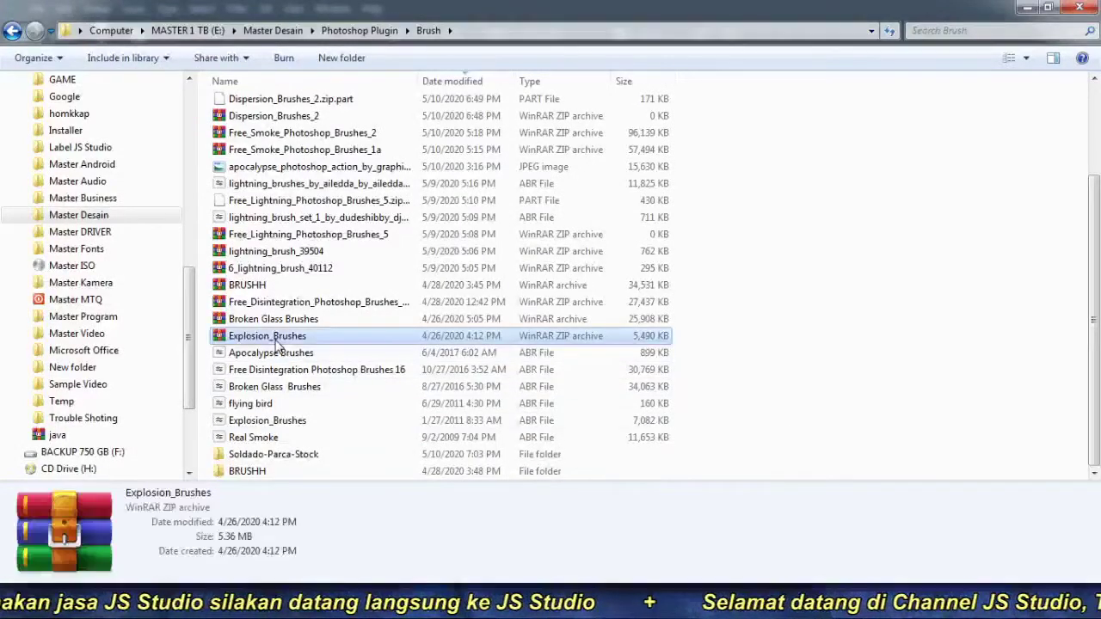
{"action": "scroll", "coordinate": [279, 349], "scroll_direction": "up", "scroll_amount": 1}
{"action": "double_click", "coordinate": [303, 339]}
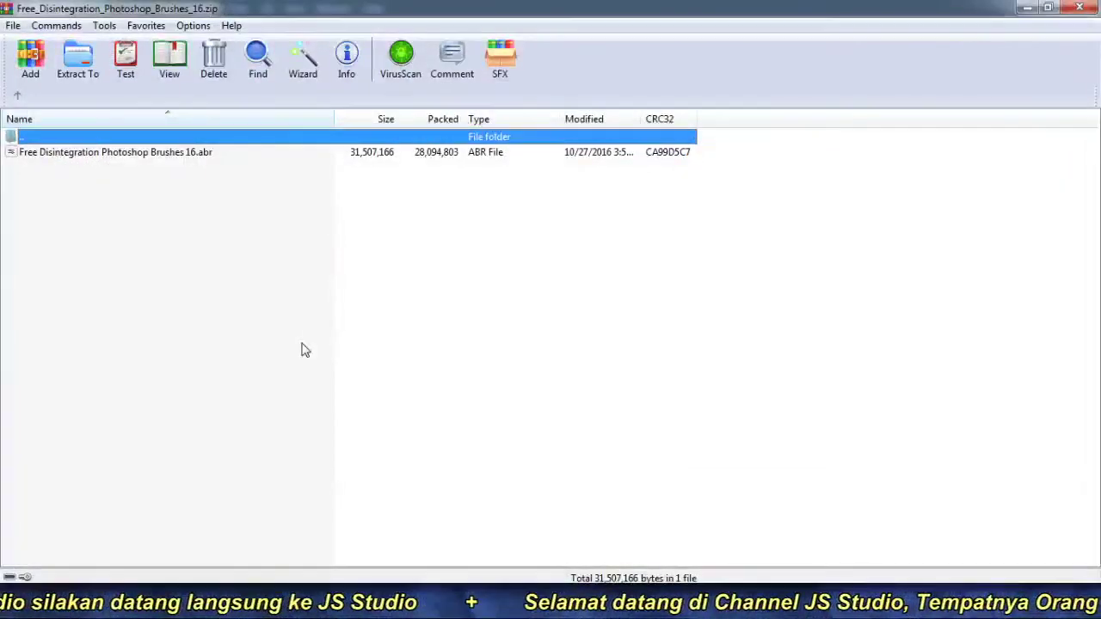
{"action": "left_click", "coordinate": [1086, 9]}
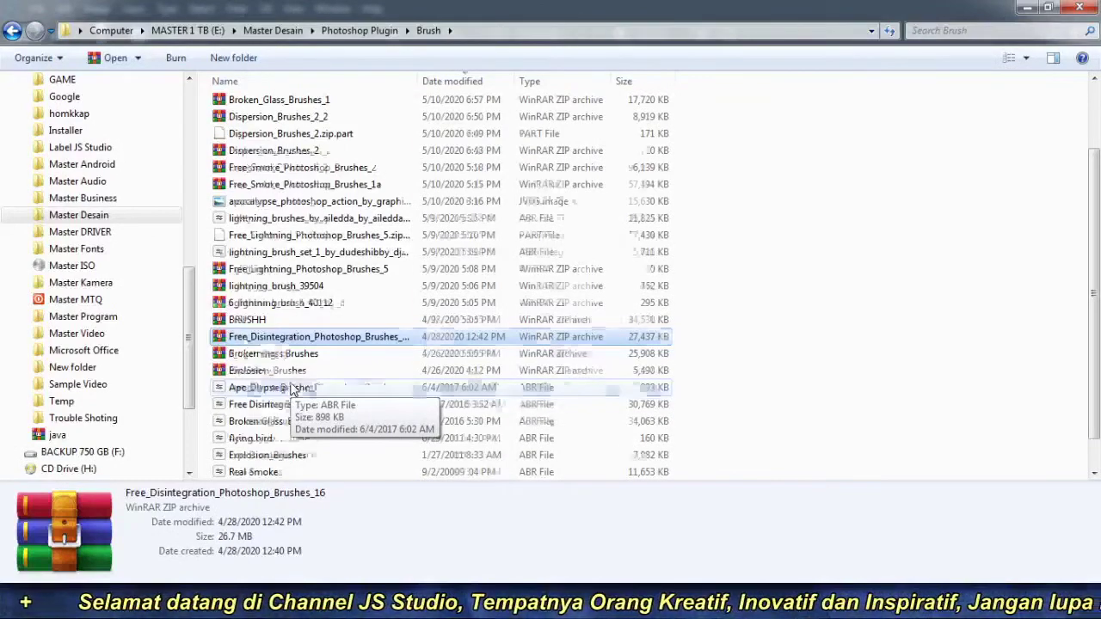
Widen the Name column and select the Free Disintegration Photoshop Brushes 16 file.
{"action": "scroll", "coordinate": [292, 388], "scroll_direction": "up", "scroll_amount": 1}
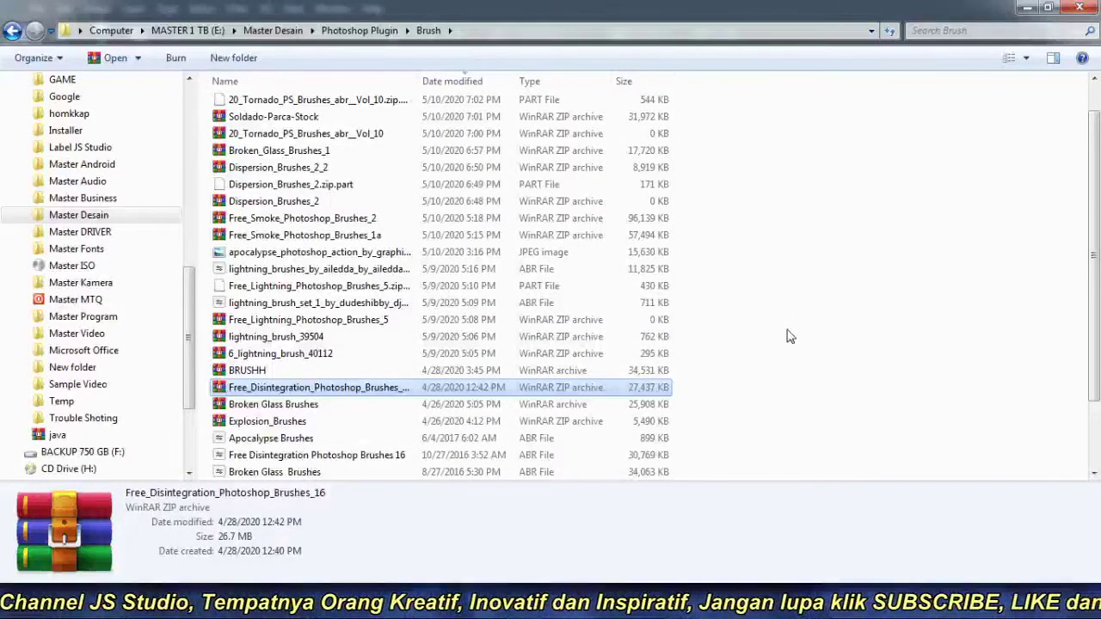
{"action": "scroll", "coordinate": [568, 301], "scroll_direction": "up", "scroll_amount": 1}
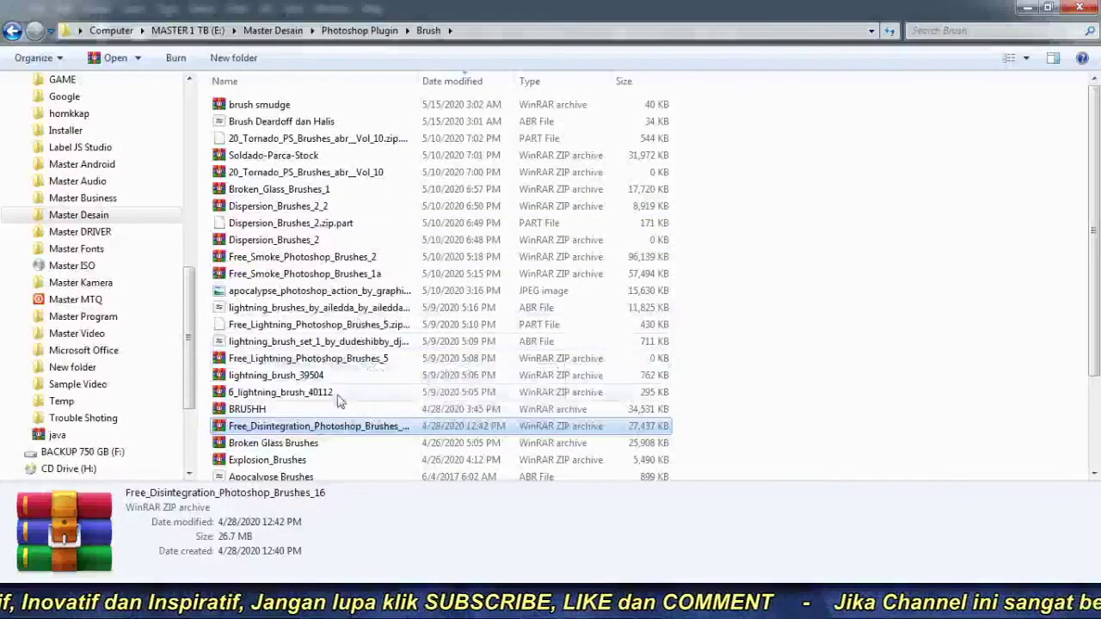
{"action": "scroll", "coordinate": [379, 385], "scroll_direction": "down", "scroll_amount": 2}
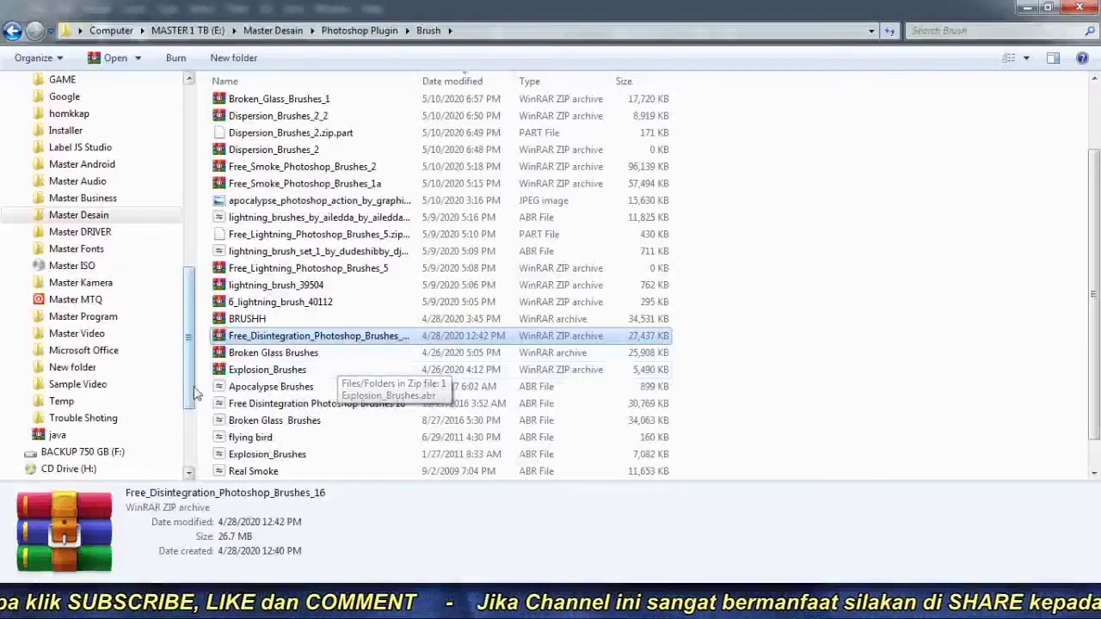
{"action": "scroll", "coordinate": [370, 426], "scroll_direction": "down", "scroll_amount": 1}
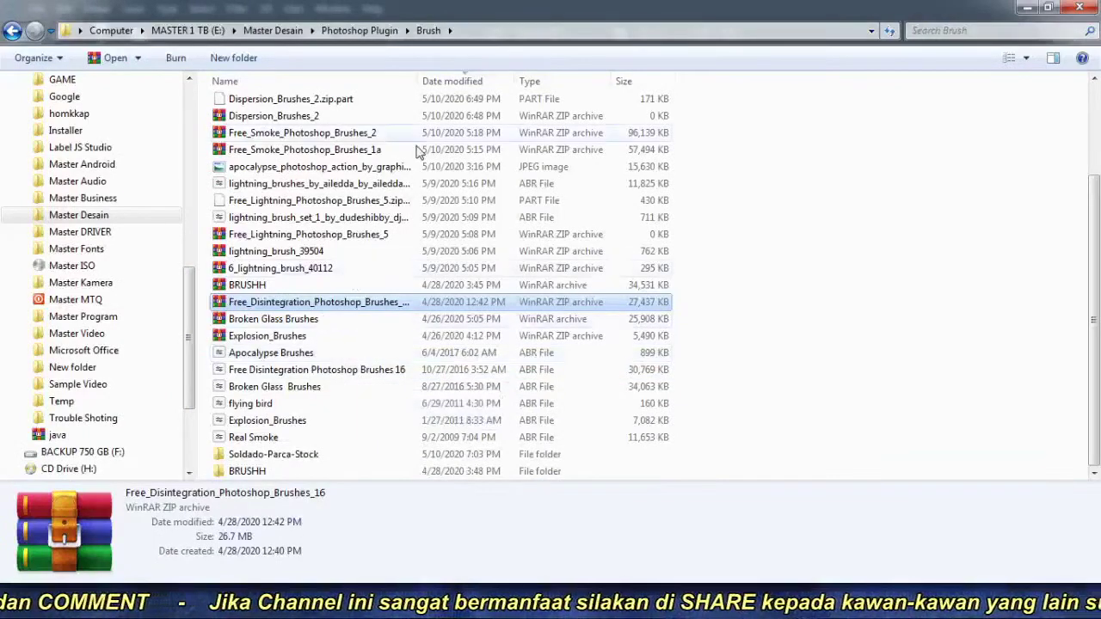
{"action": "left_click_drag", "start_coordinate": [420, 81], "coordinate": [473, 82]}
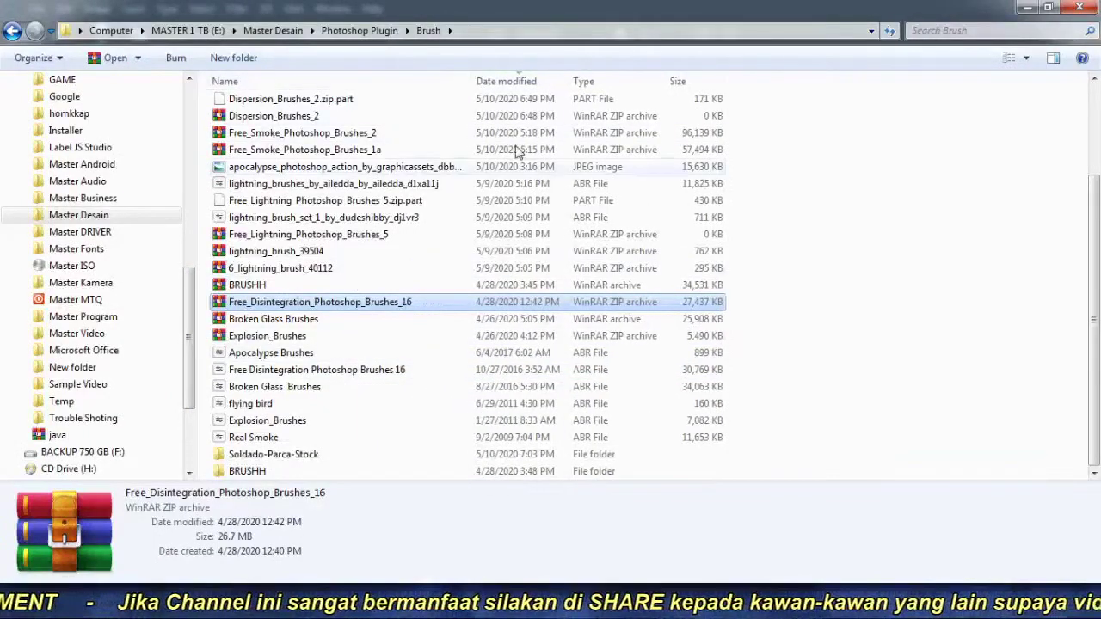
{"action": "left_click", "coordinate": [410, 372]}
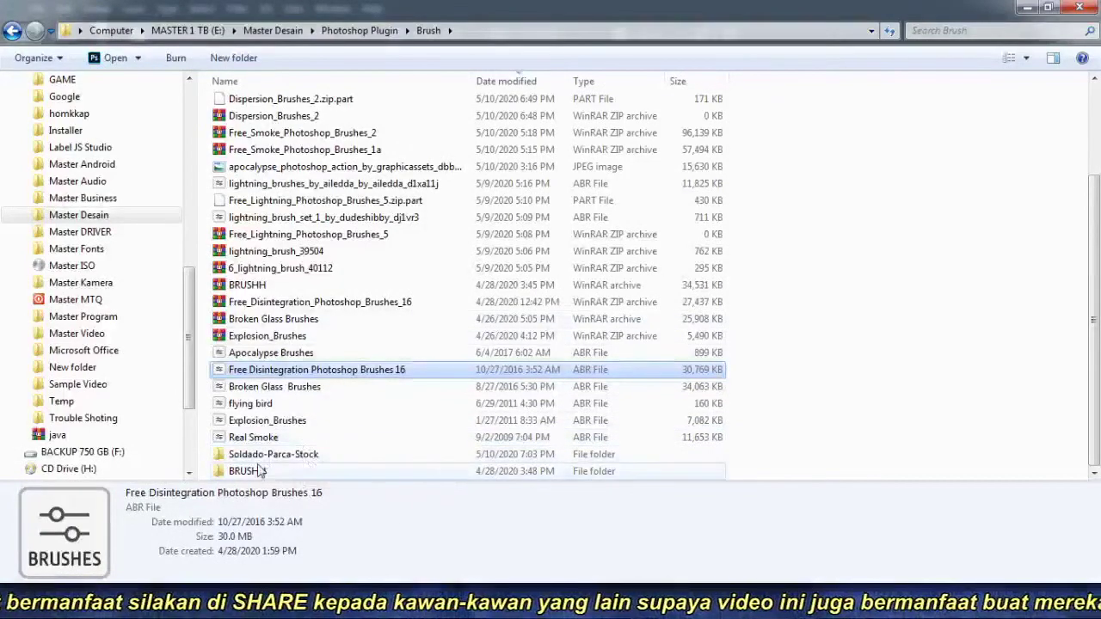
Browse into BRUSHH\BRUSHH and back, then view and close the Free_Disintegration archive.
{"action": "double_click", "coordinate": [258, 473]}
{"action": "double_click", "coordinate": [253, 105]}
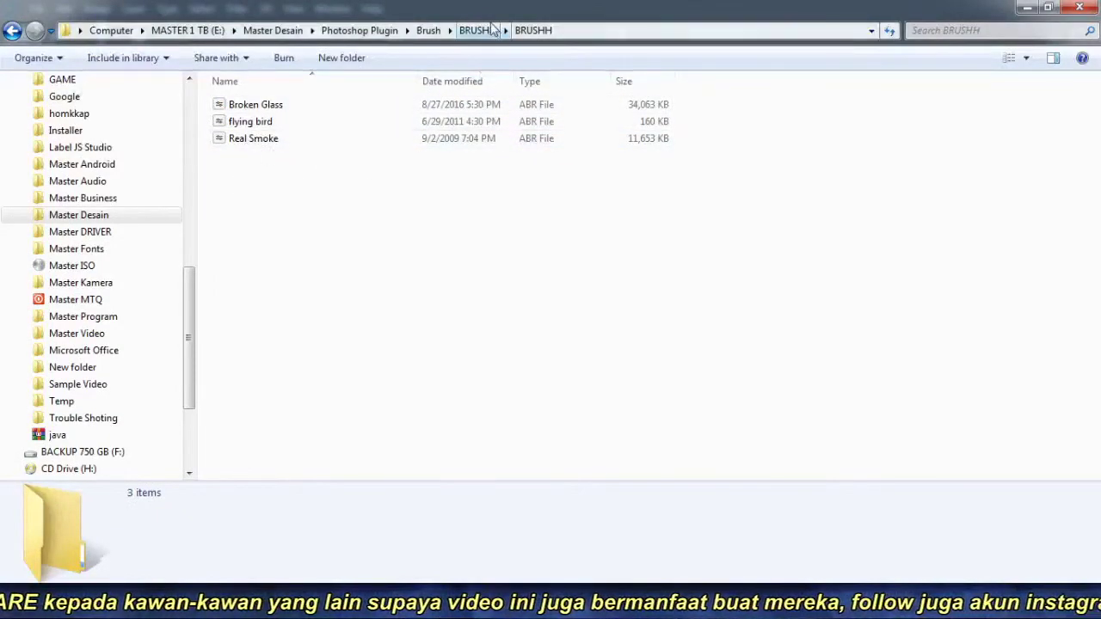
{"action": "left_click", "coordinate": [428, 30]}
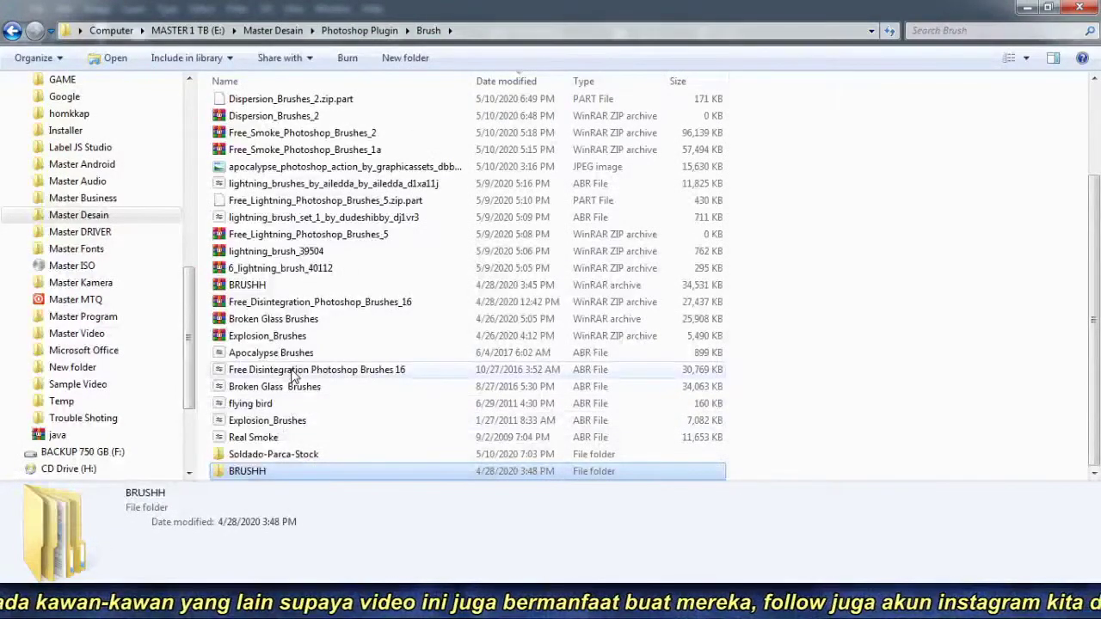
{"action": "double_click", "coordinate": [276, 303]}
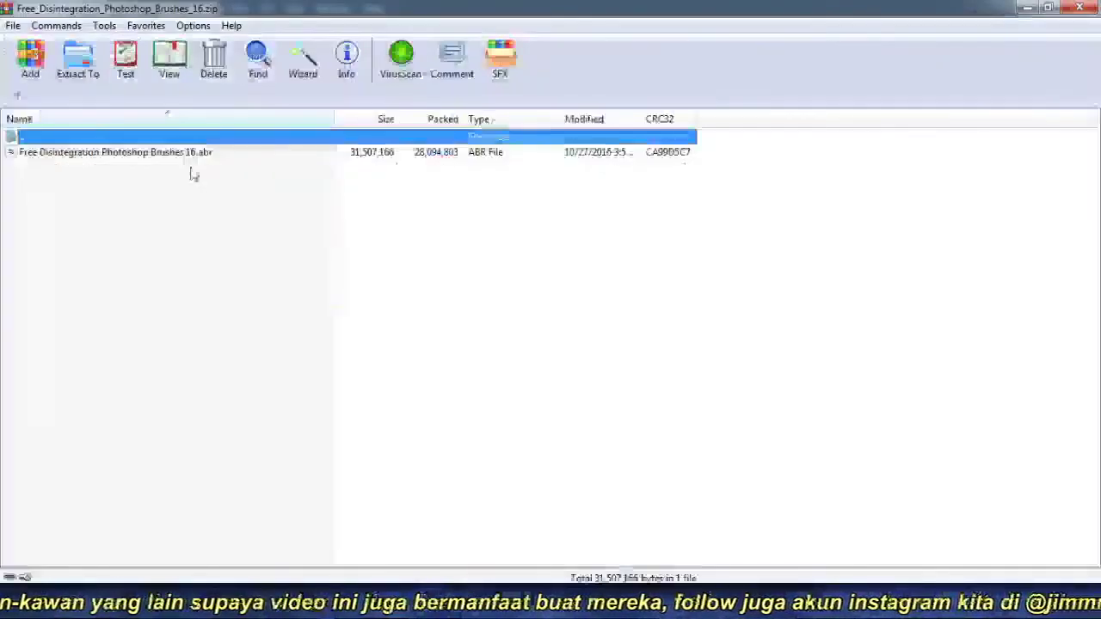
{"action": "left_click", "coordinate": [1079, 8]}
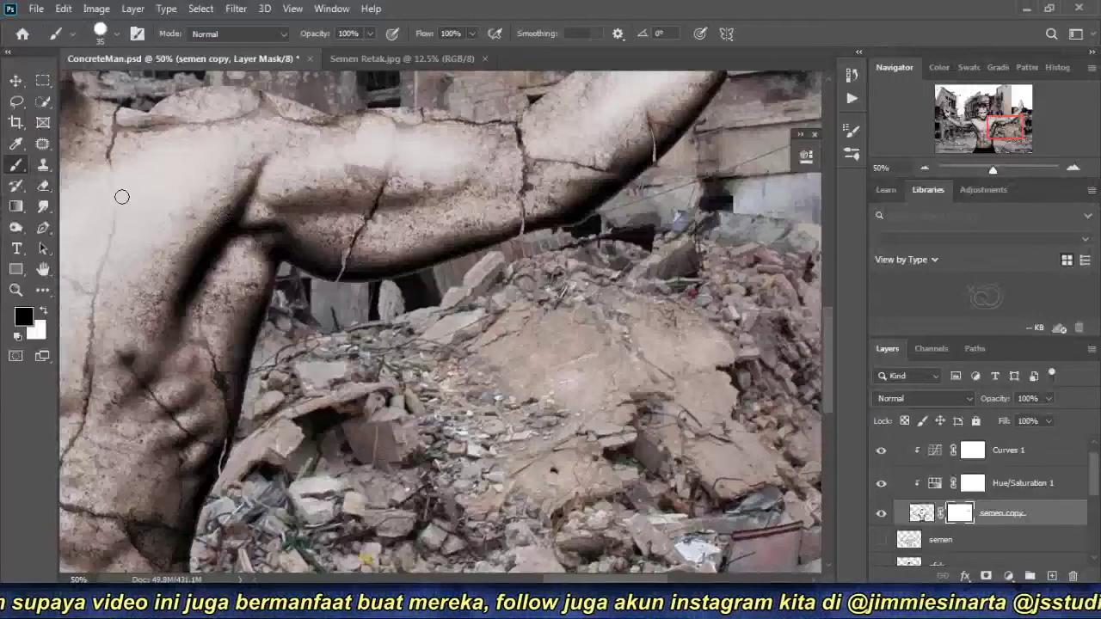
Pick the 2500 px particle preset from Free Disintegration Photoshop Brushes, then fit the image on screen.
{"action": "right_click", "coordinate": [391, 195]}
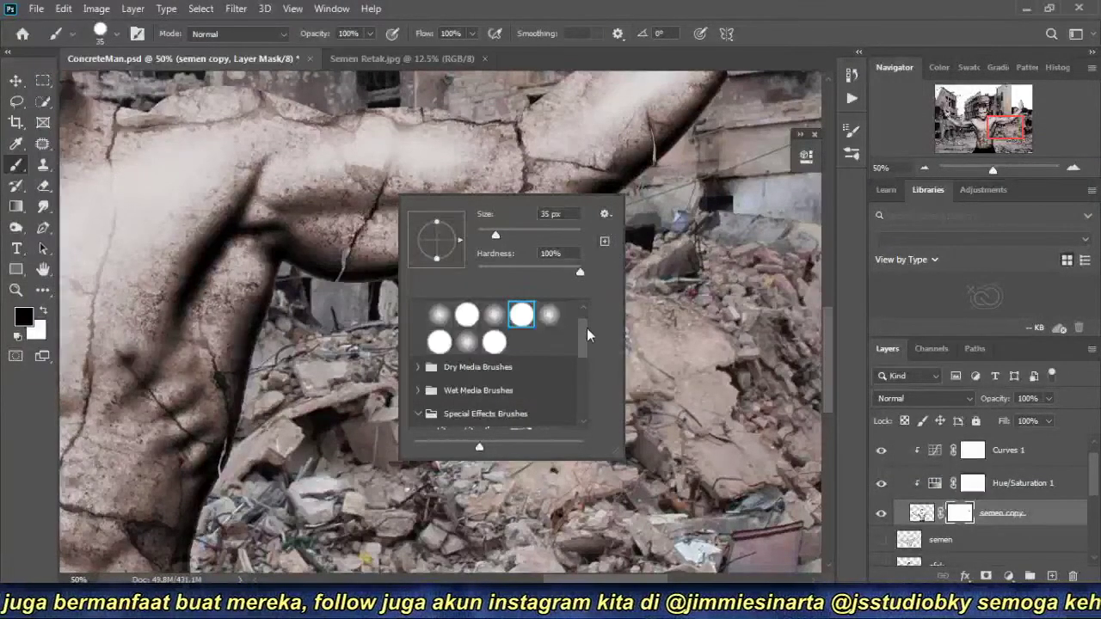
{"action": "left_click_drag", "start_coordinate": [585, 329], "coordinate": [578, 394]}
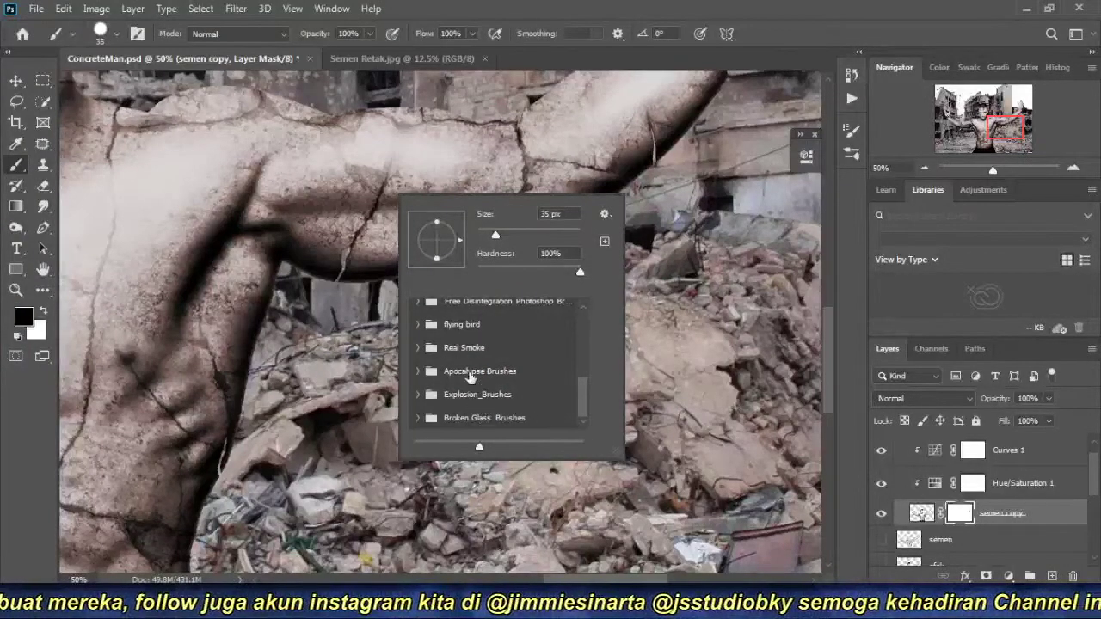
{"action": "scroll", "coordinate": [473, 404], "scroll_direction": "up", "scroll_amount": 1}
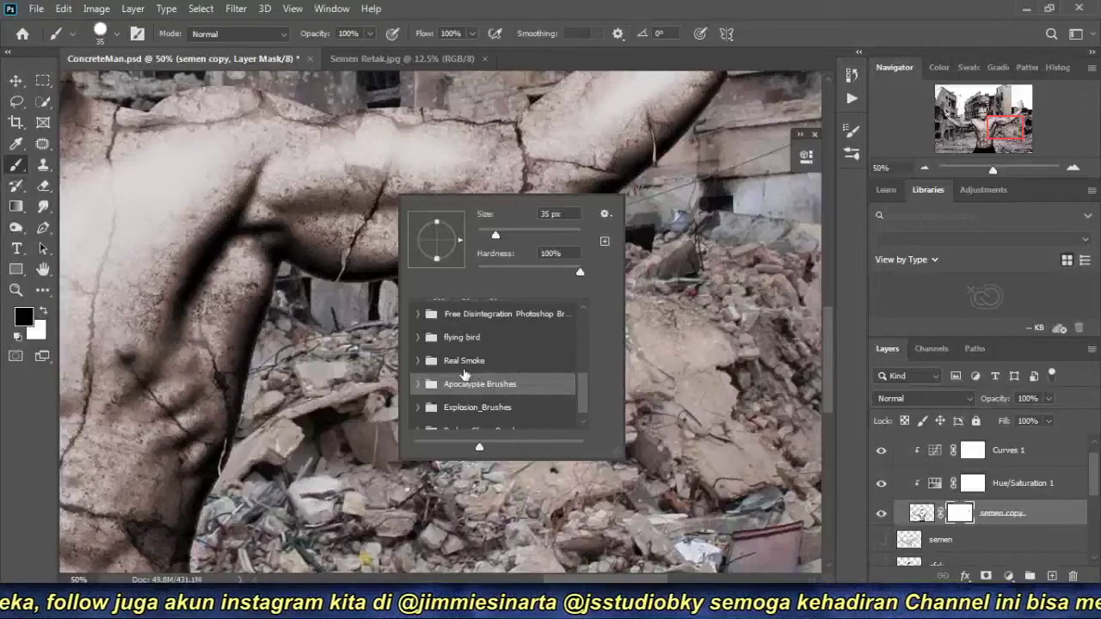
{"action": "scroll", "coordinate": [469, 387], "scroll_direction": "up", "scroll_amount": 1}
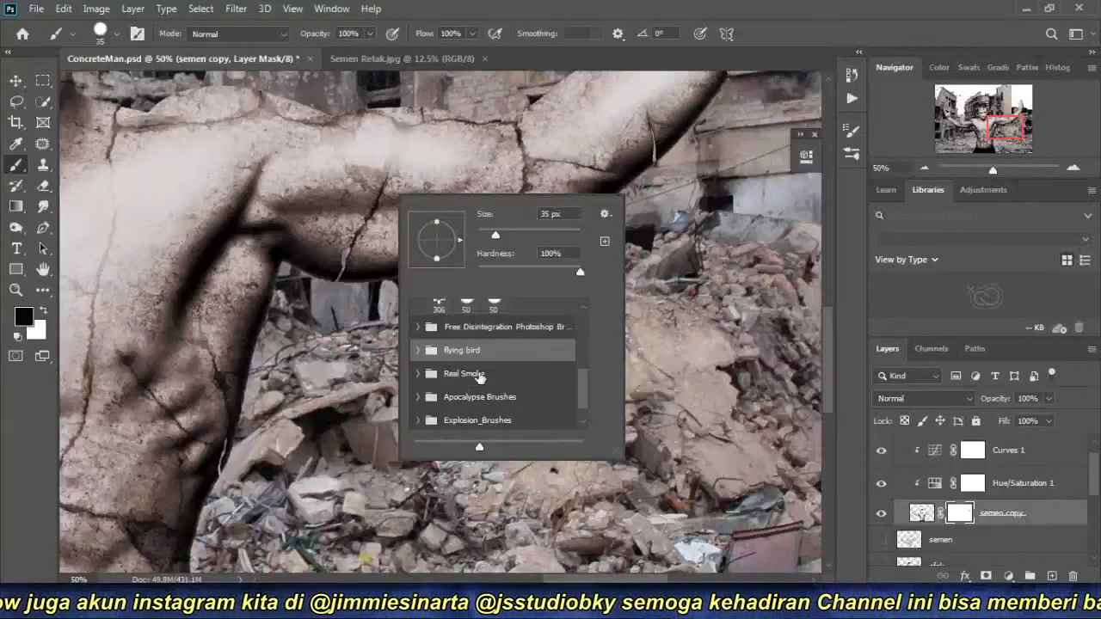
{"action": "scroll", "coordinate": [480, 370], "scroll_direction": "up", "scroll_amount": 1}
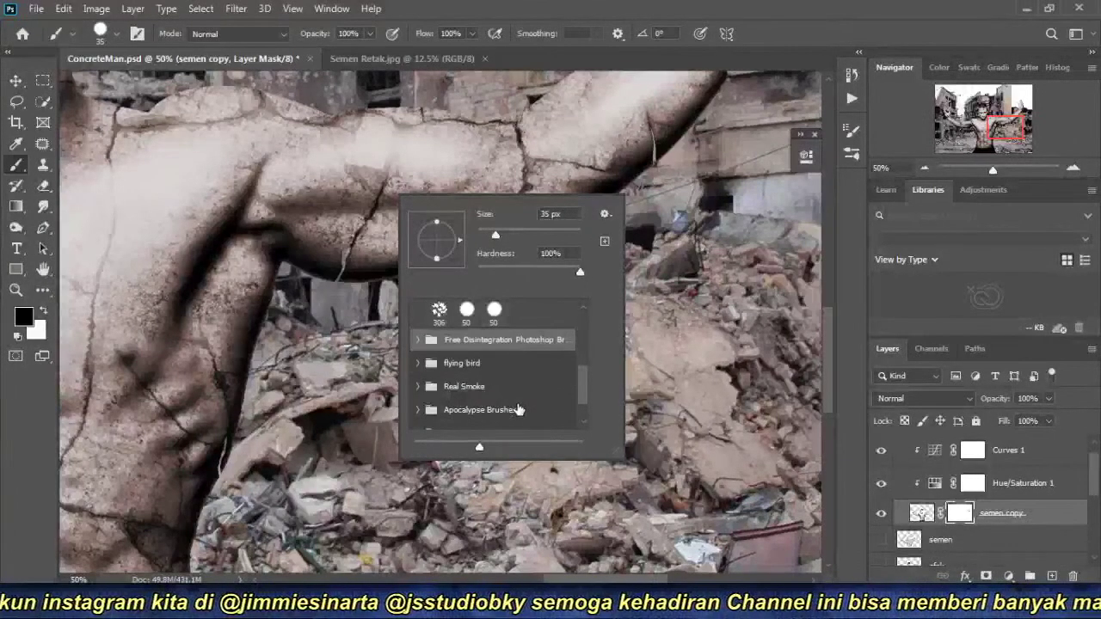
{"action": "scroll", "coordinate": [517, 410], "scroll_direction": "up", "scroll_amount": 1}
{"action": "left_click", "coordinate": [418, 351]}
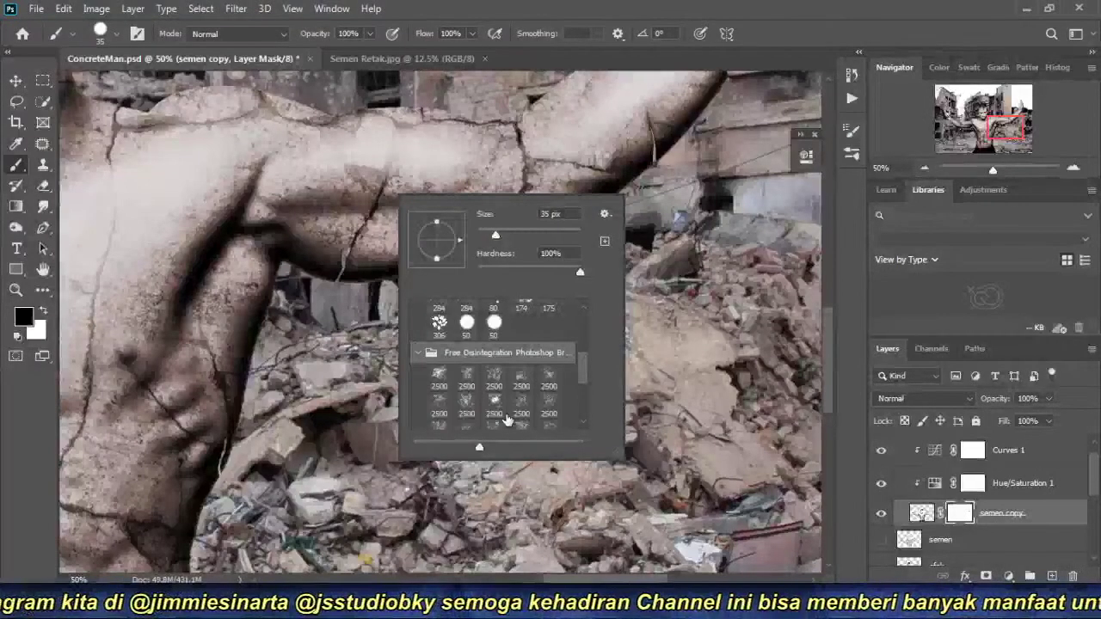
{"action": "left_click", "coordinate": [511, 412]}
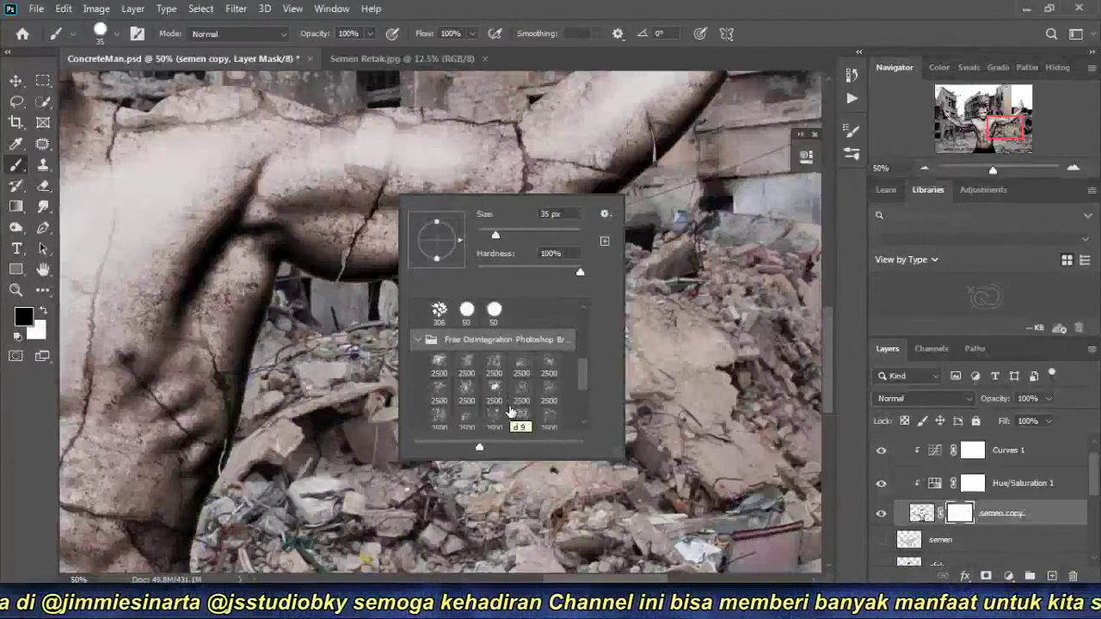
{"action": "scroll", "coordinate": [550, 370], "scroll_direction": "down", "scroll_amount": 4}
{"action": "left_click", "coordinate": [549, 363]}
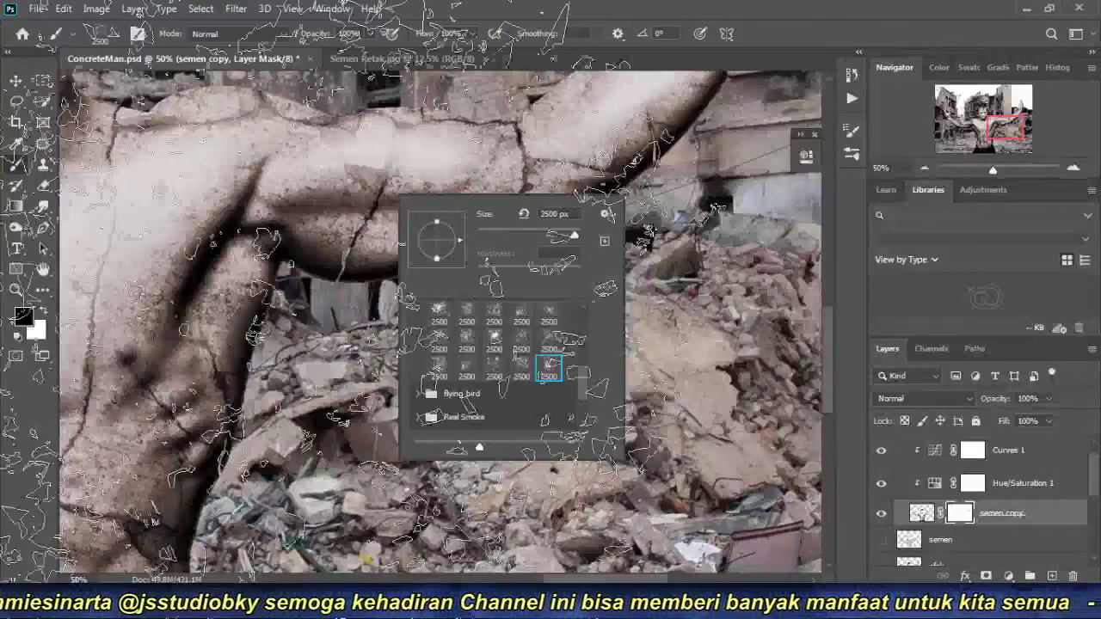
{"action": "left_click", "coordinate": [924, 168]}
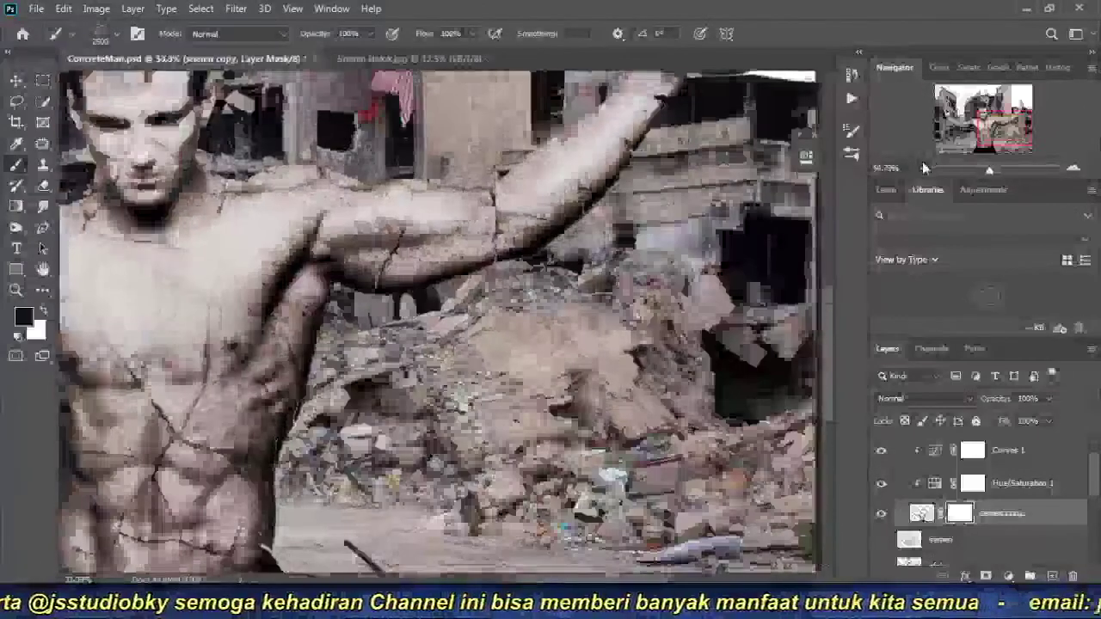
{"action": "left_click", "coordinate": [922, 171]}
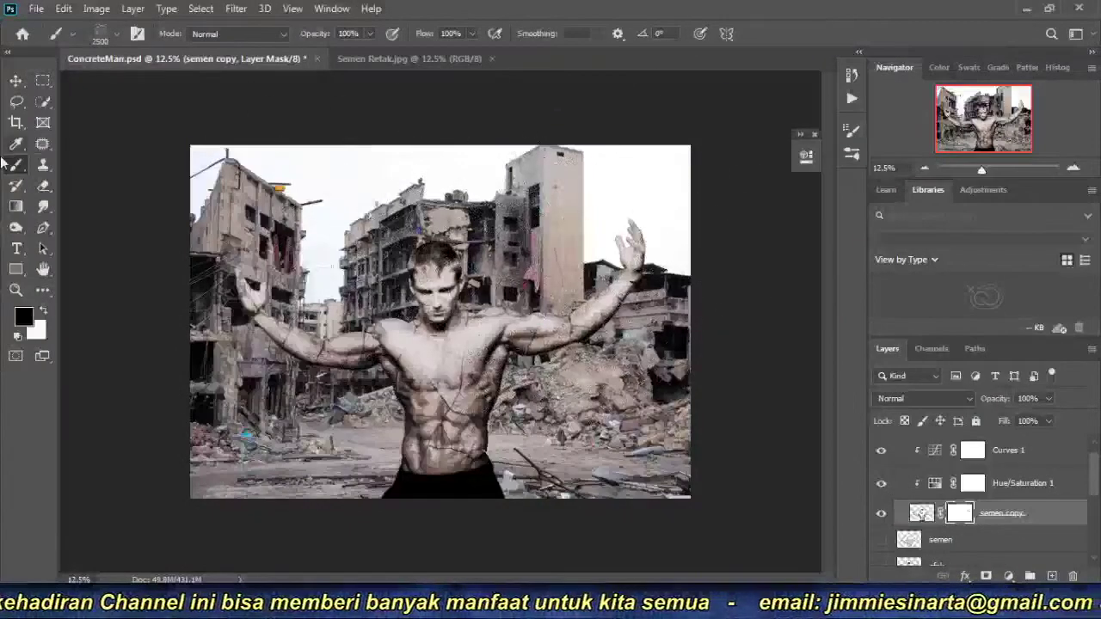
Add a new empty Layer 5 inside the statue group and reset to default black/white colours.
{"action": "scroll", "coordinate": [1022, 464], "scroll_direction": "up", "scroll_amount": 1}
{"action": "left_click", "coordinate": [1024, 445]}
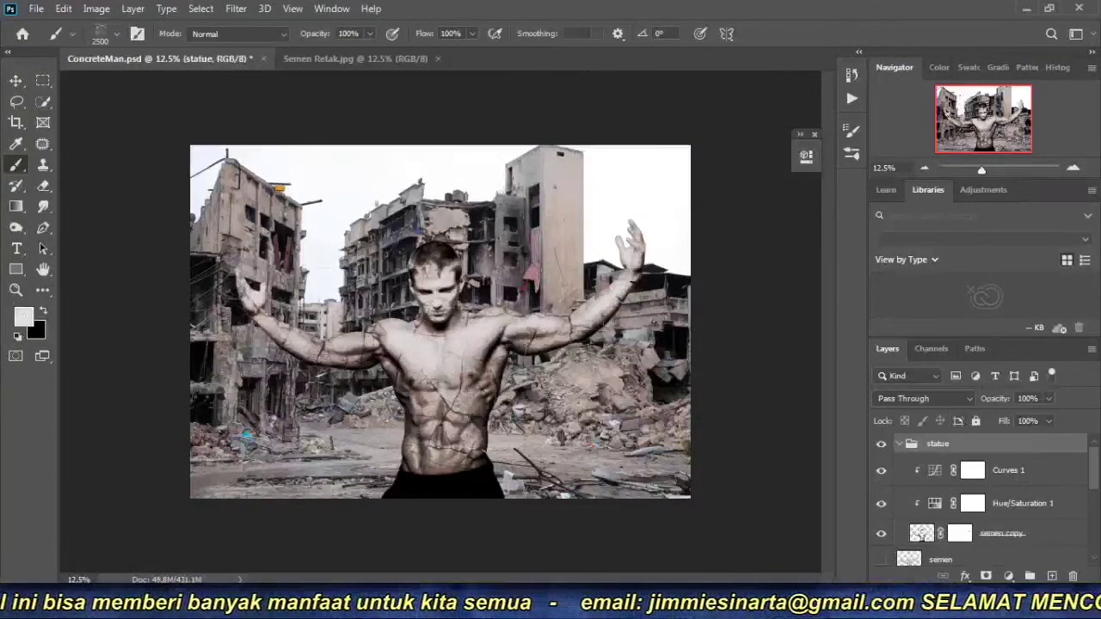
{"action": "left_click", "coordinate": [1048, 576]}
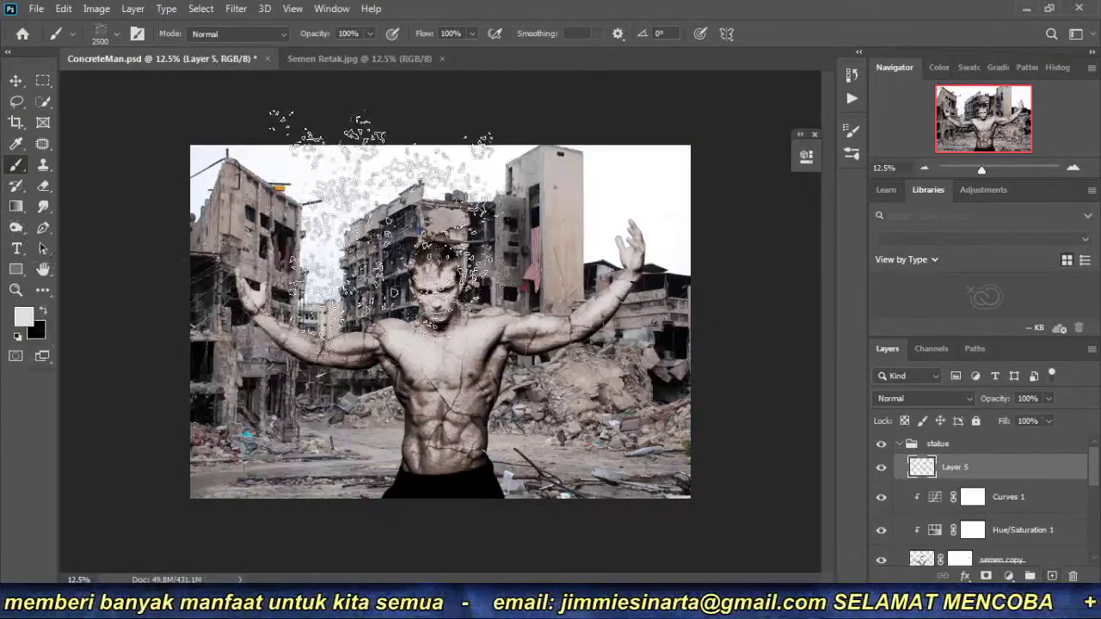
{"action": "left_click", "coordinate": [19, 336]}
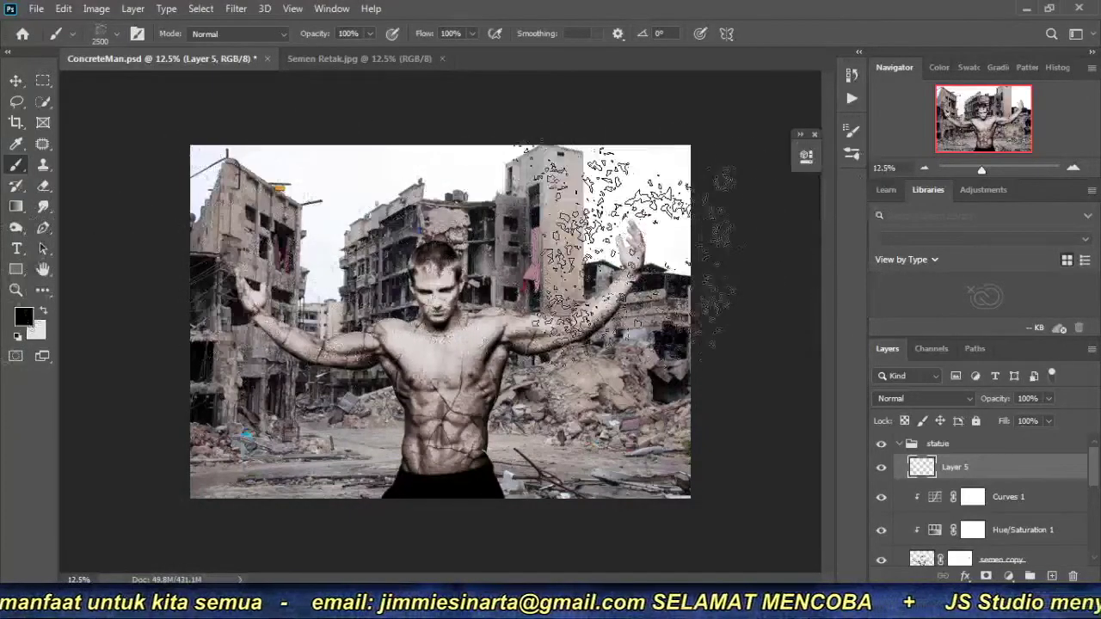
Stamp a trial debris stroke by the raised arm, zoom into the hand, and revisit the brush presets.
{"action": "left_click", "coordinate": [625, 247]}
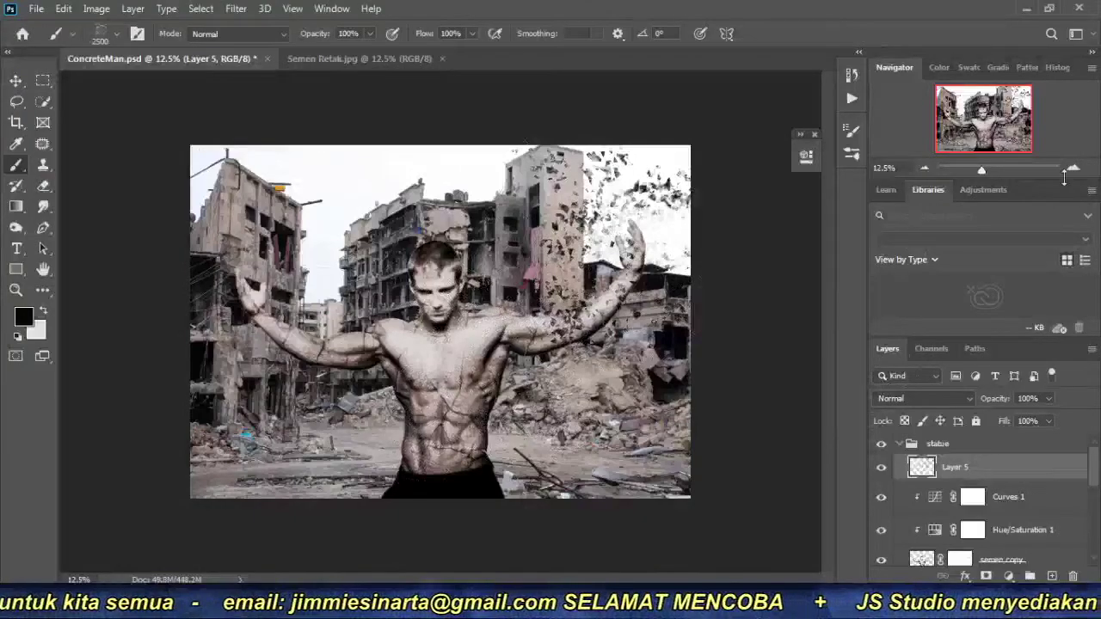
{"action": "left_click", "coordinate": [1073, 168]}
{"action": "left_click_drag", "start_coordinate": [983, 118], "coordinate": [1008, 112]}
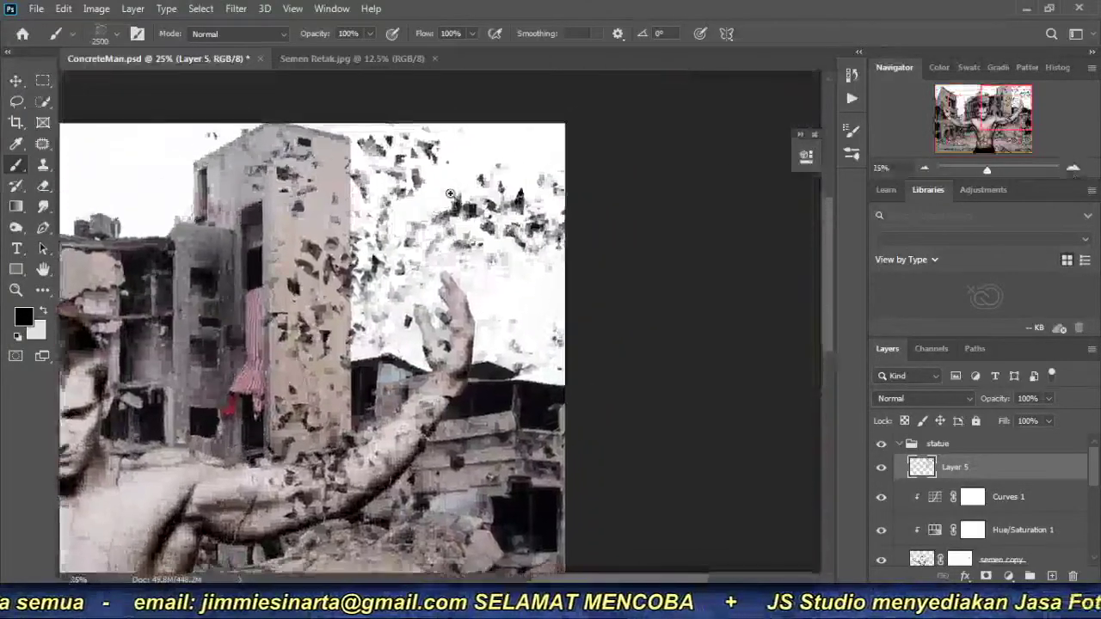
{"action": "scroll", "coordinate": [449, 193], "scroll_direction": "up", "scroll_amount": 2}
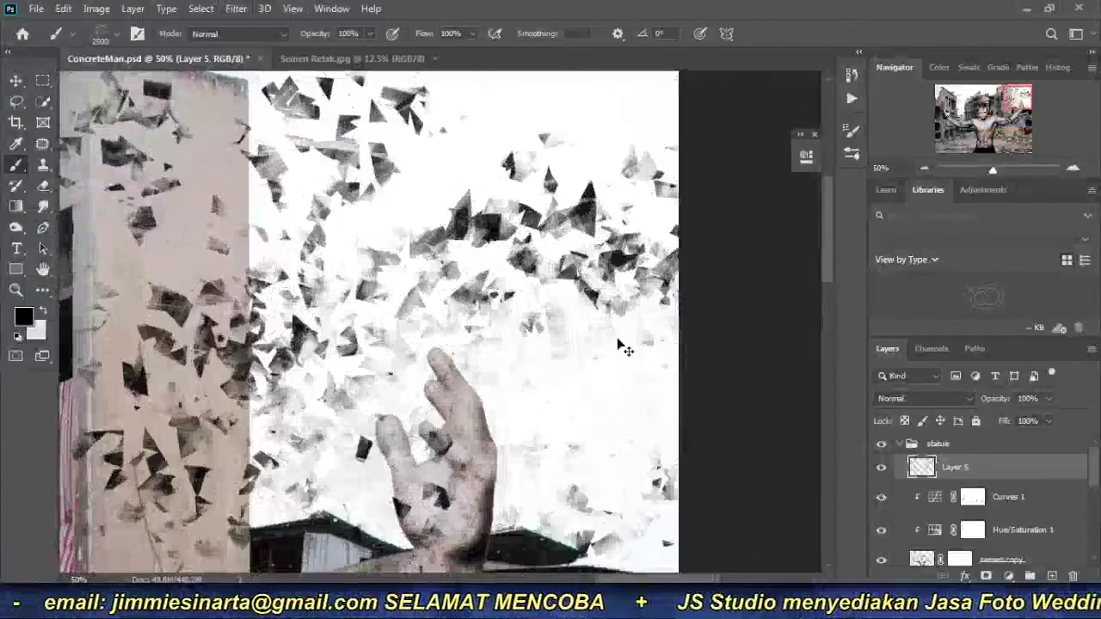
{"action": "right_click", "coordinate": [421, 240]}
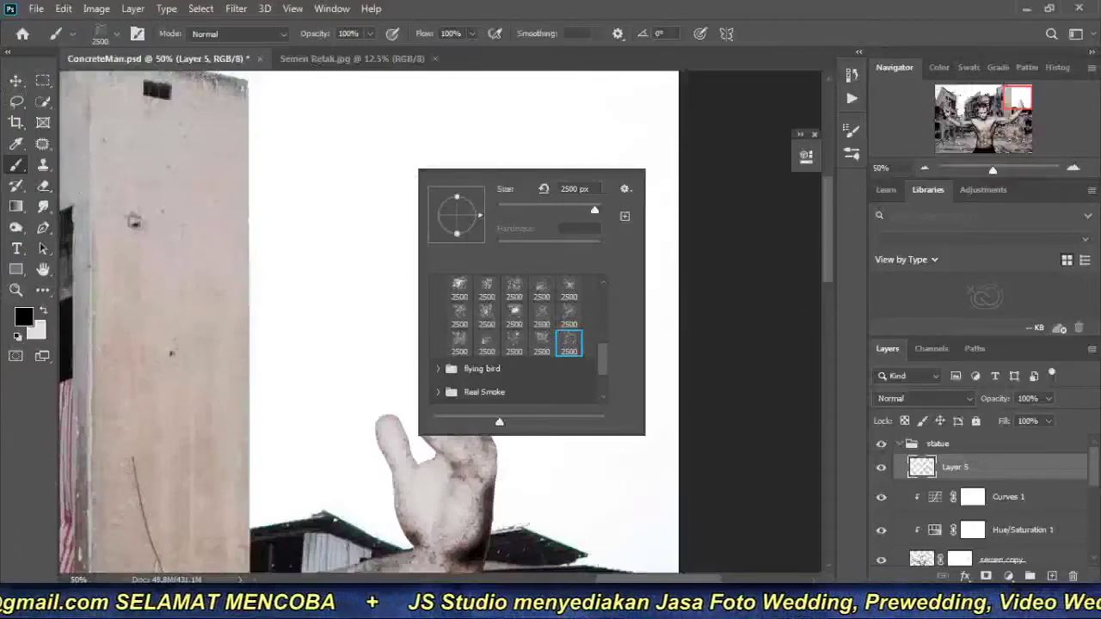
{"action": "left_click", "coordinate": [879, 314]}
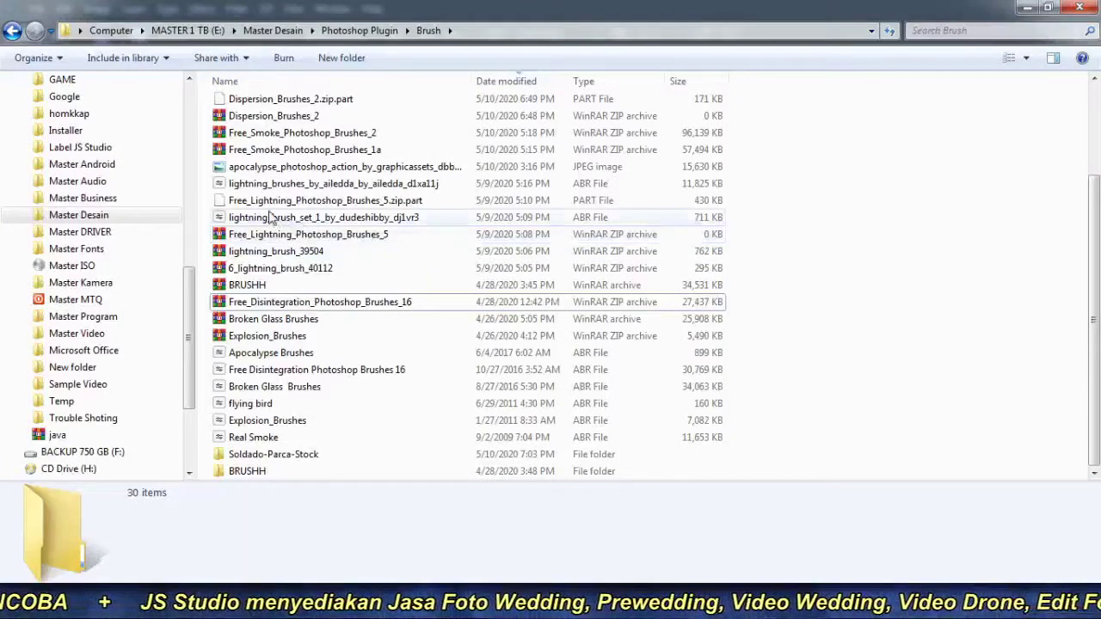
Extract Free_Disintegration_Photoshop_Brushes_16 to its own folder and check the ABR file inside.
{"action": "left_click", "coordinate": [381, 303]}
{"action": "right_click", "coordinate": [381, 302]}
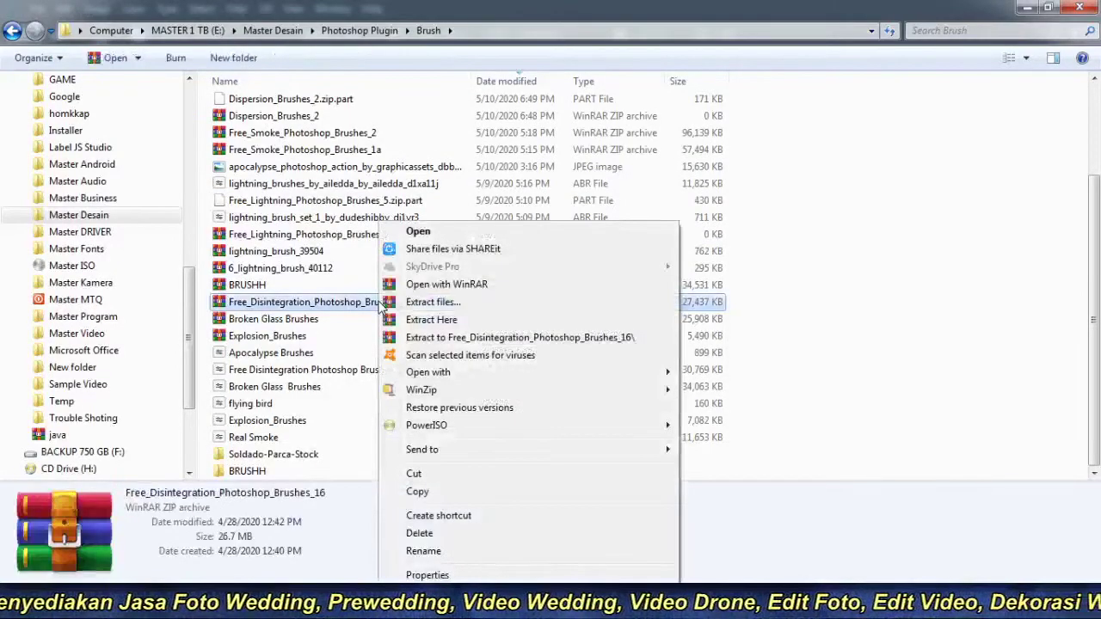
{"action": "left_click", "coordinate": [535, 338]}
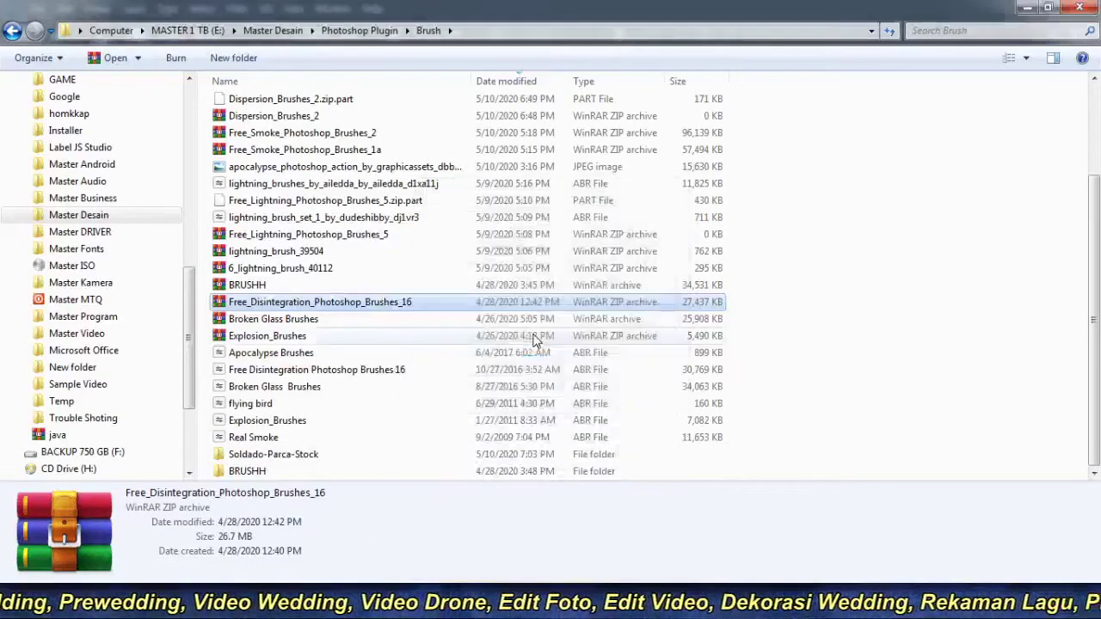
{"action": "double_click", "coordinate": [340, 440]}
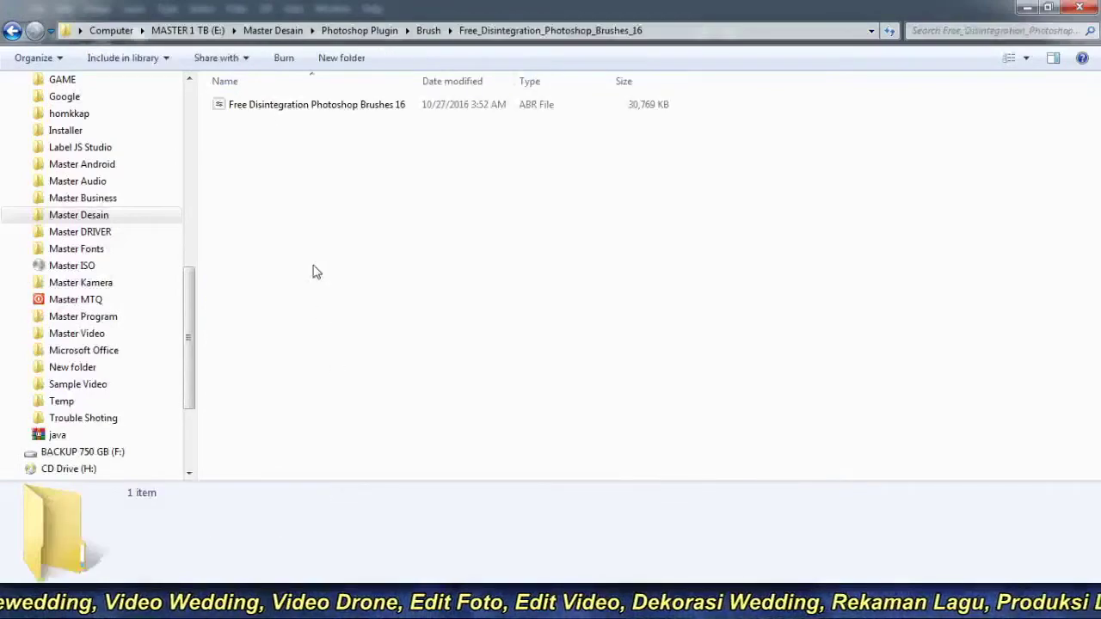
{"action": "left_click", "coordinate": [328, 112]}
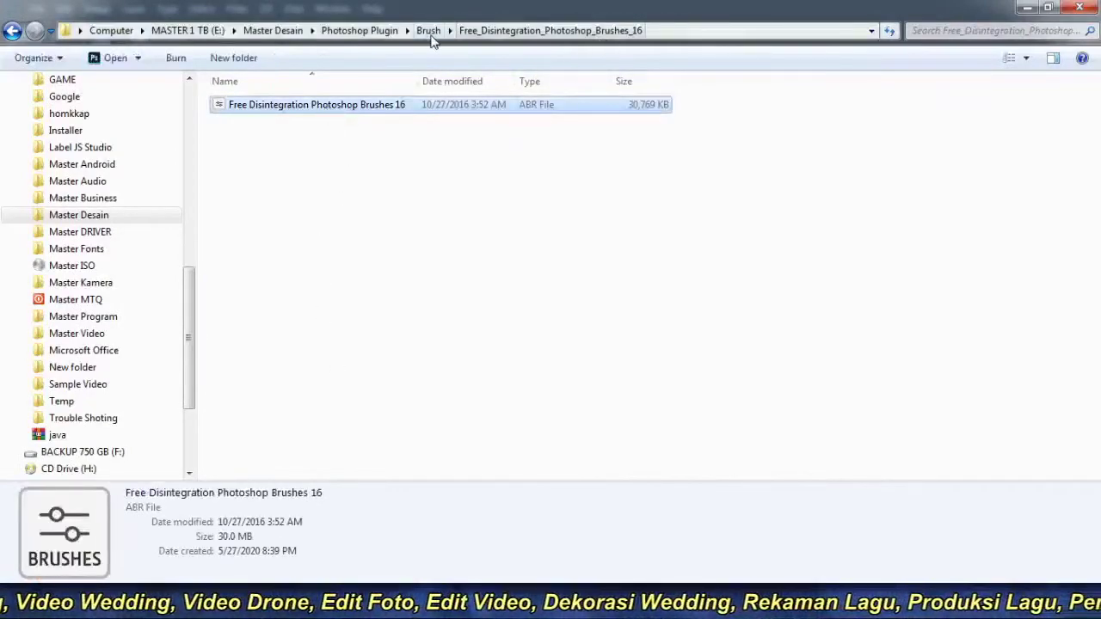
{"action": "left_click", "coordinate": [428, 30]}
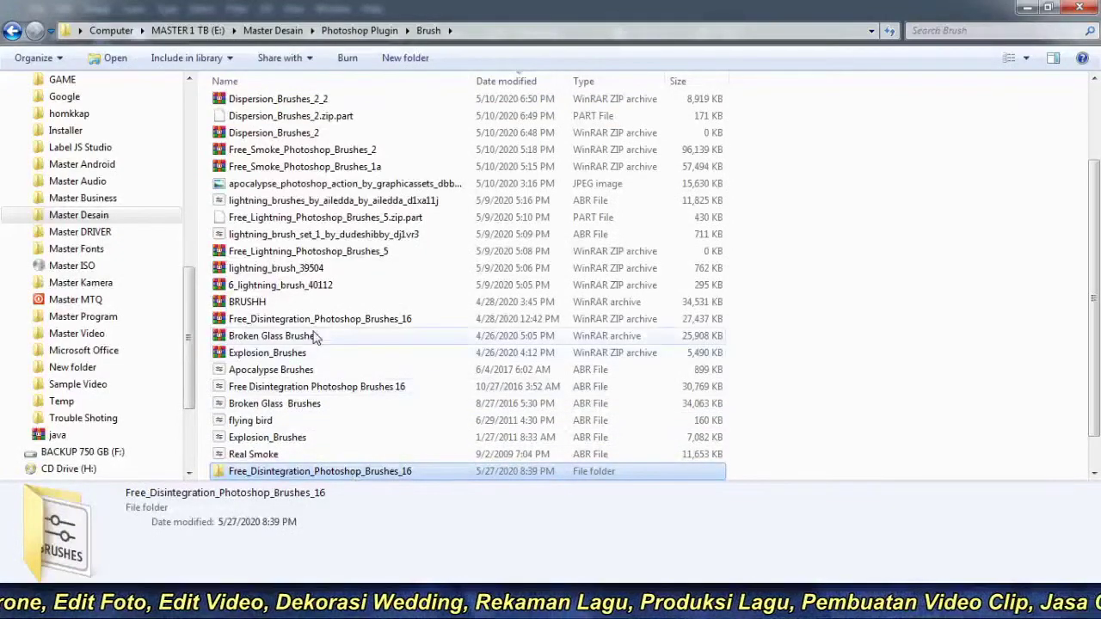
Open the Explosion_Brushes archive in WinRAR to view its contents.
{"action": "left_click", "coordinate": [319, 358]}
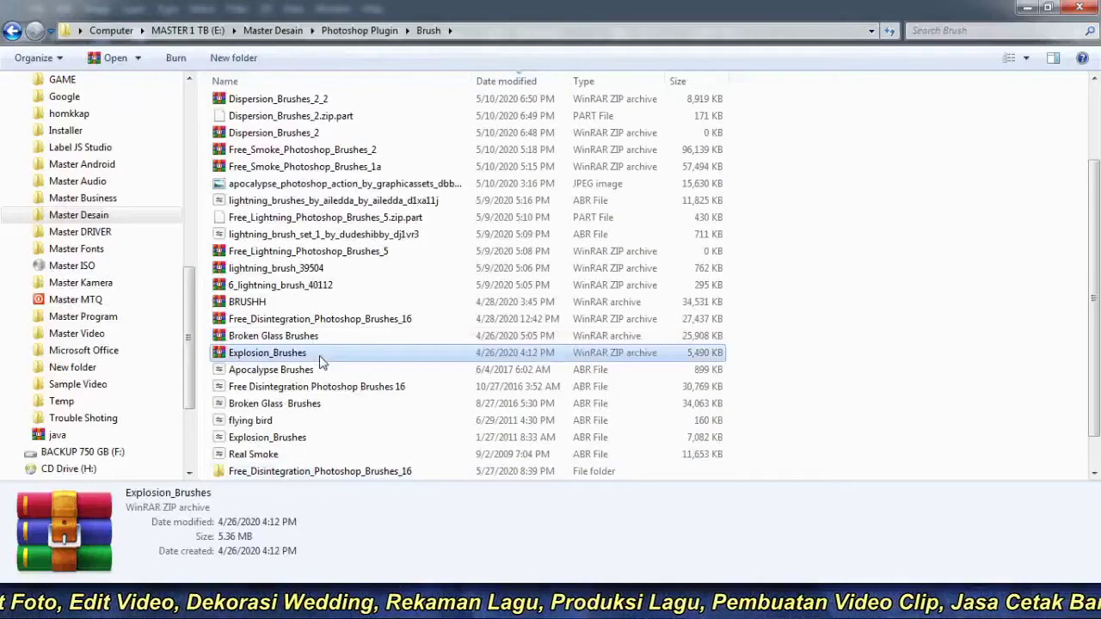
{"action": "double_click", "coordinate": [320, 358]}
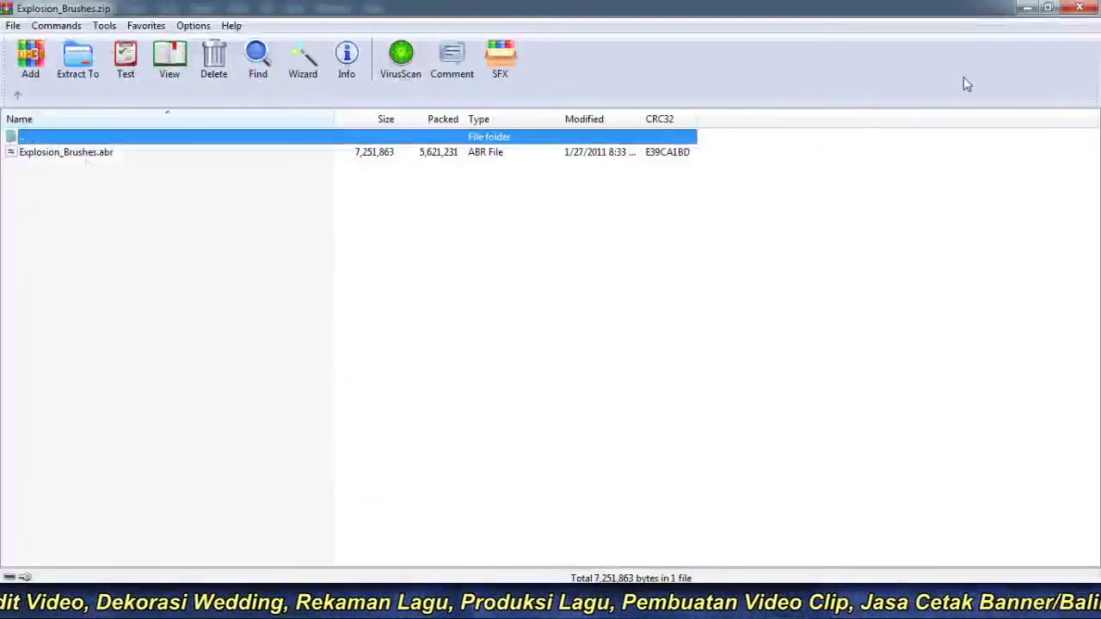
{"action": "left_click", "coordinate": [1080, 9]}
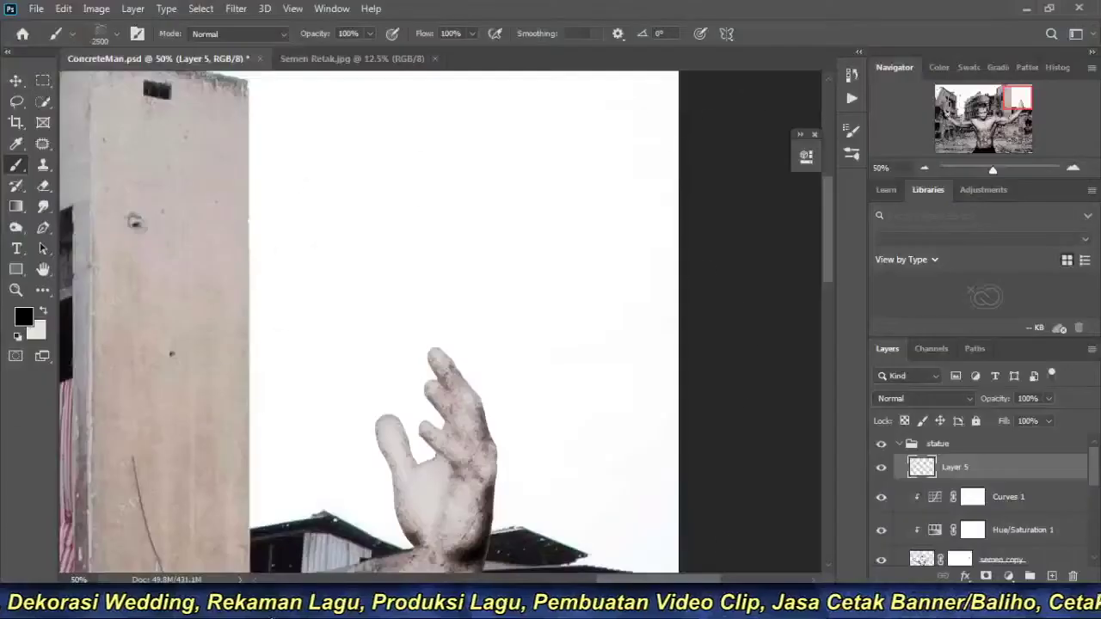
Collapse Free Disintegration, expand Explosion_Brushes in the brush picker, and pick the 1731 px brush.
{"action": "right_click", "coordinate": [481, 191]}
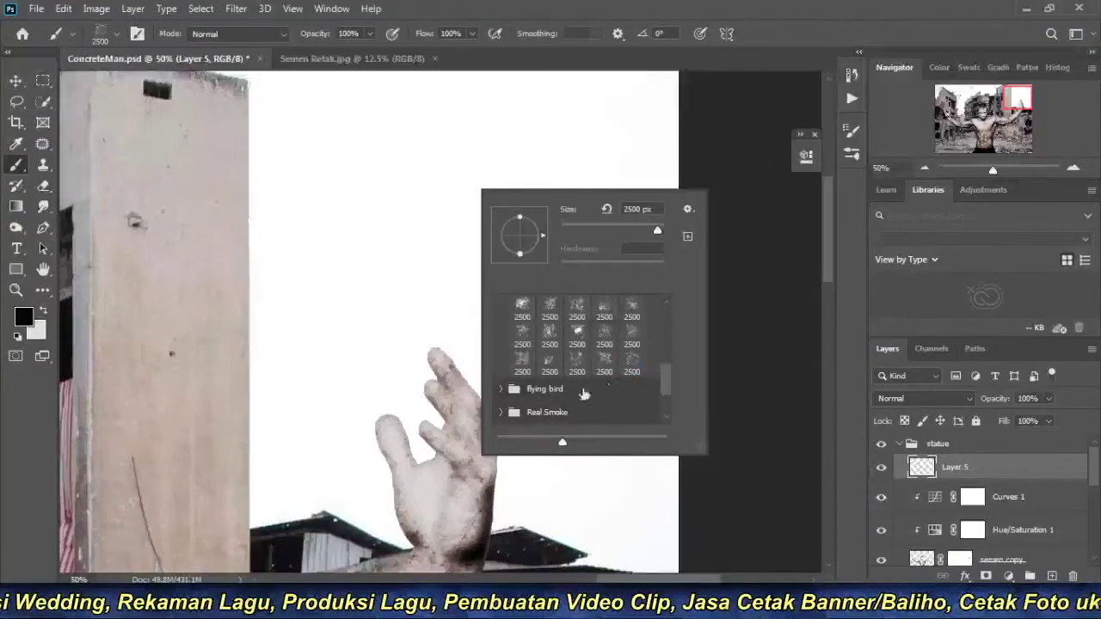
{"action": "scroll", "coordinate": [581, 393], "scroll_direction": "up", "scroll_amount": 1}
{"action": "scroll", "coordinate": [581, 393], "scroll_direction": "up", "scroll_amount": 2}
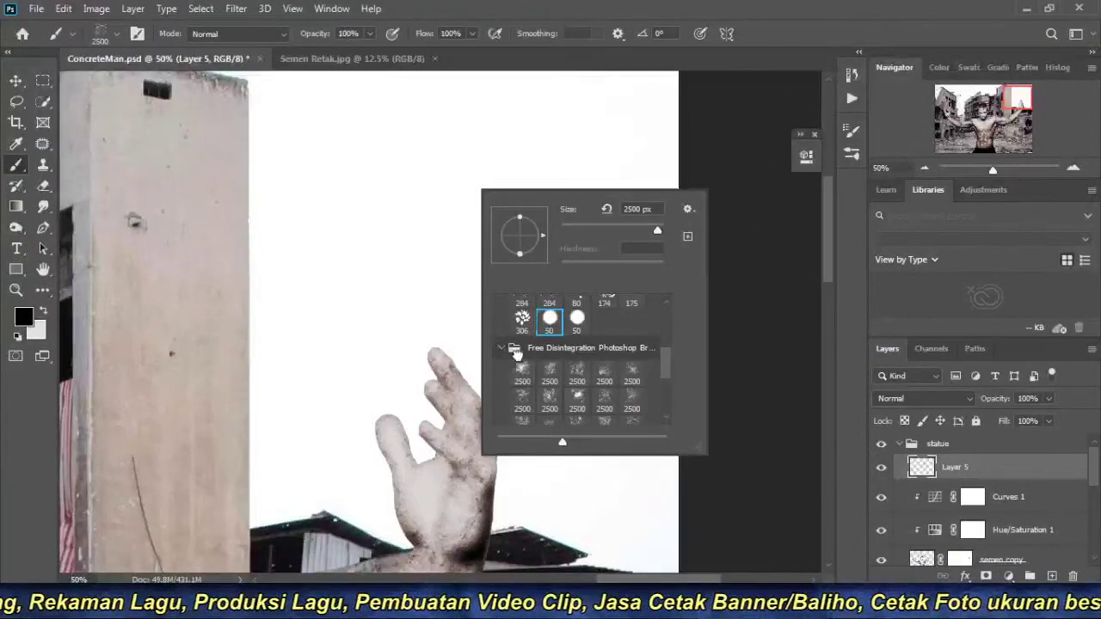
{"action": "left_click", "coordinate": [504, 349]}
{"action": "scroll", "coordinate": [640, 395], "scroll_direction": "down", "scroll_amount": 1}
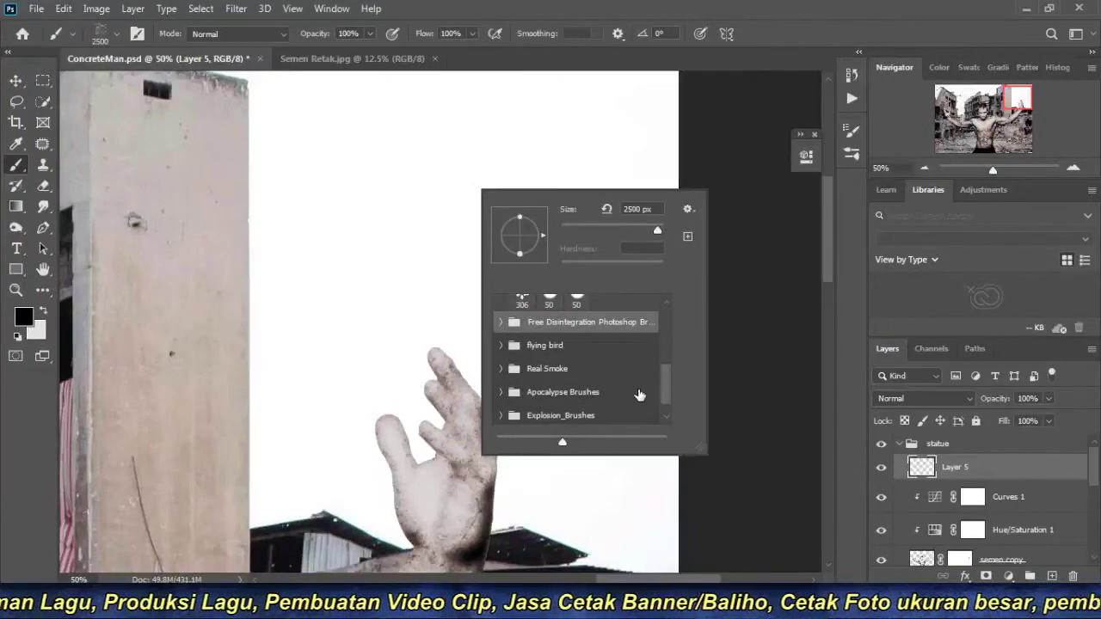
{"action": "scroll", "coordinate": [640, 394], "scroll_direction": "down", "scroll_amount": 1}
{"action": "left_click", "coordinate": [503, 392]}
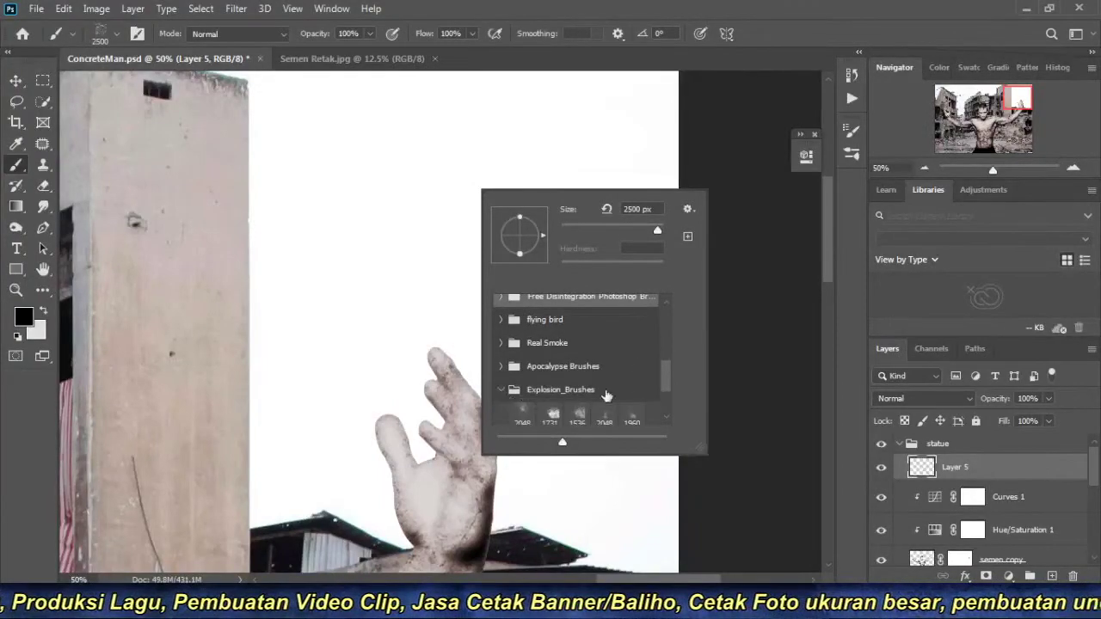
{"action": "scroll", "coordinate": [551, 379], "scroll_direction": "down", "scroll_amount": 2}
{"action": "left_click", "coordinate": [545, 344]}
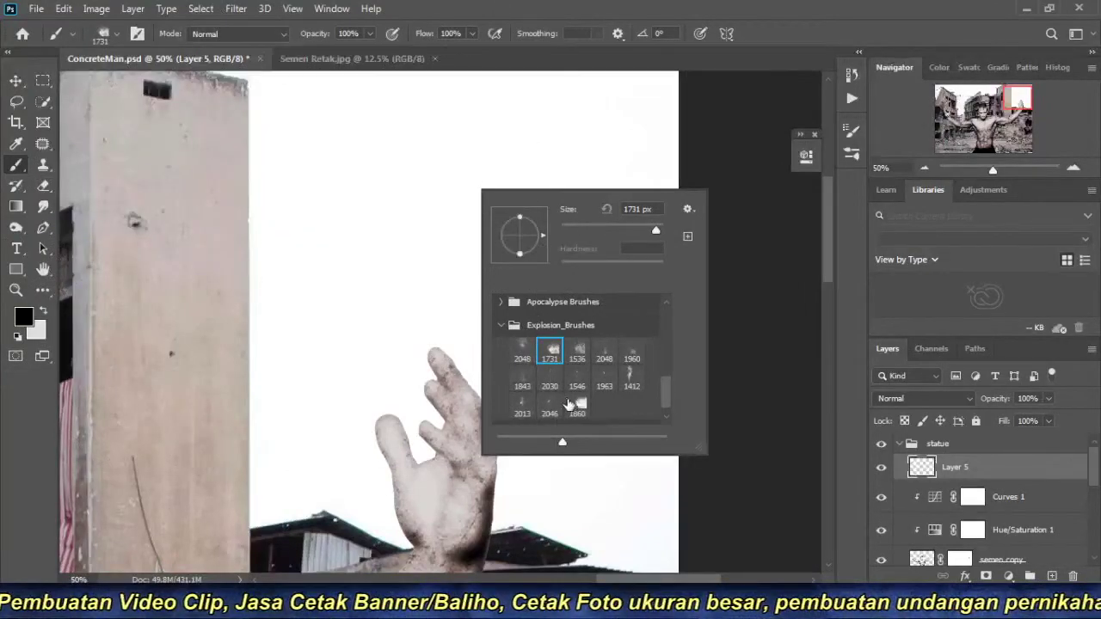
Test the 2013 px explosion brush above the hand, then undo the stamp.
{"action": "left_click", "coordinate": [523, 404]}
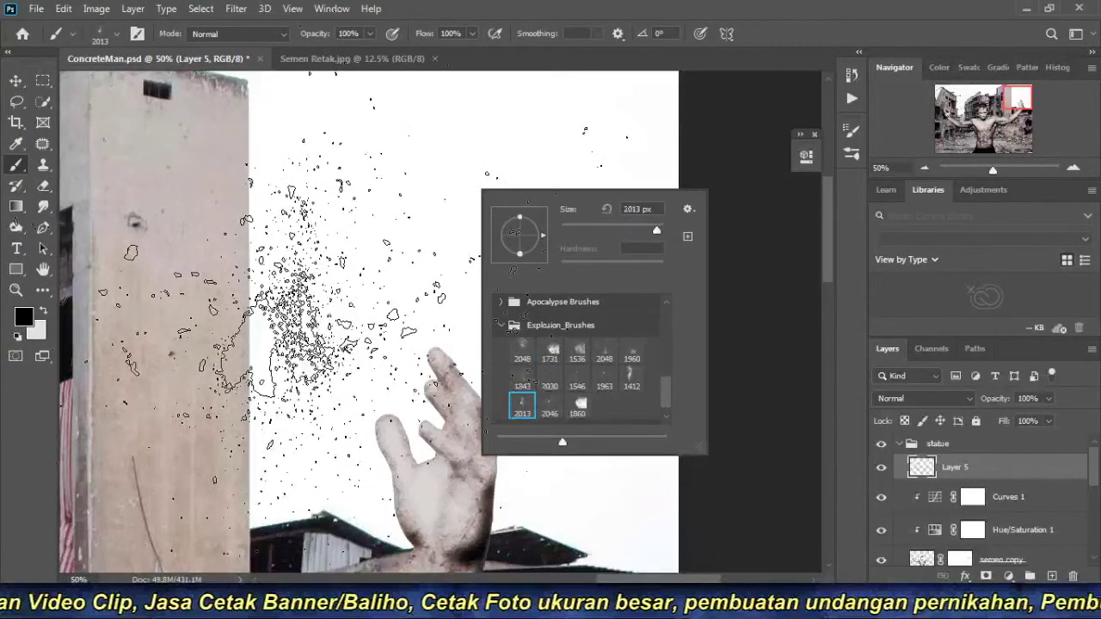
{"action": "left_click", "coordinate": [365, 211]}
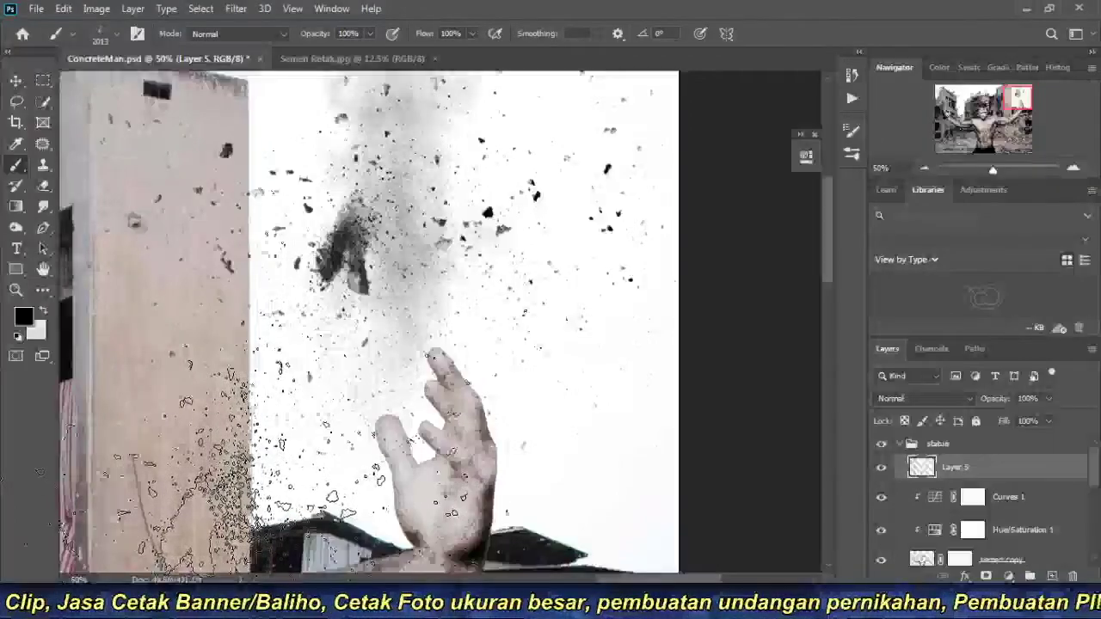
{"action": "left_click", "coordinate": [924, 167]}
{"action": "left_click", "coordinate": [924, 167]}
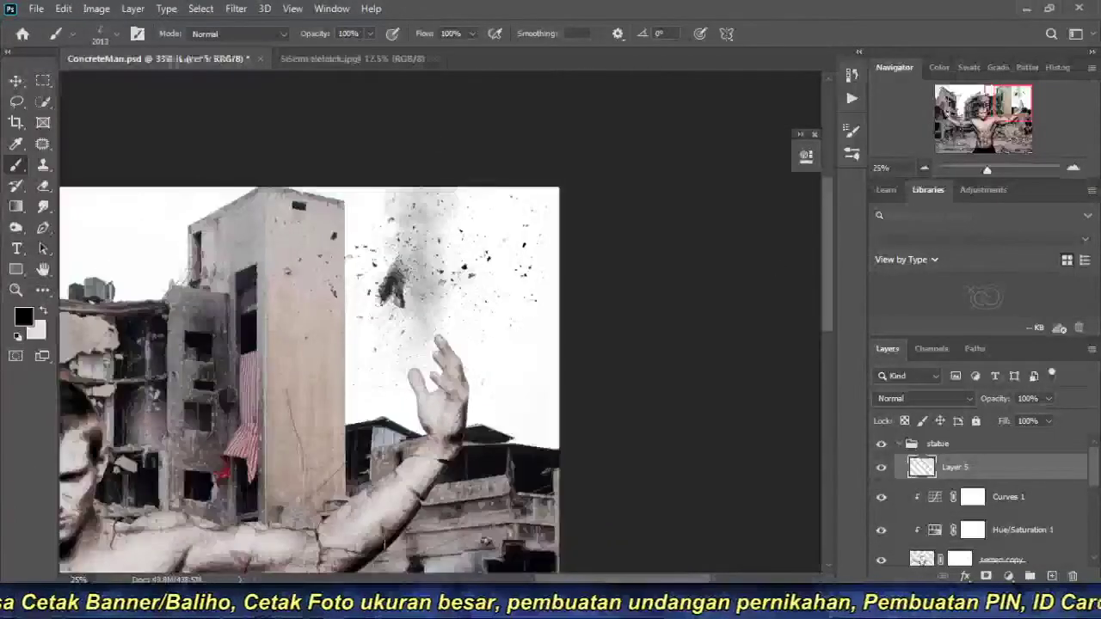
{"action": "key", "text": "ctrl+z"}
Switch to the 1860 px explosion brush, test-stamp it over the building, and undo.
{"action": "right_click", "coordinate": [432, 243]}
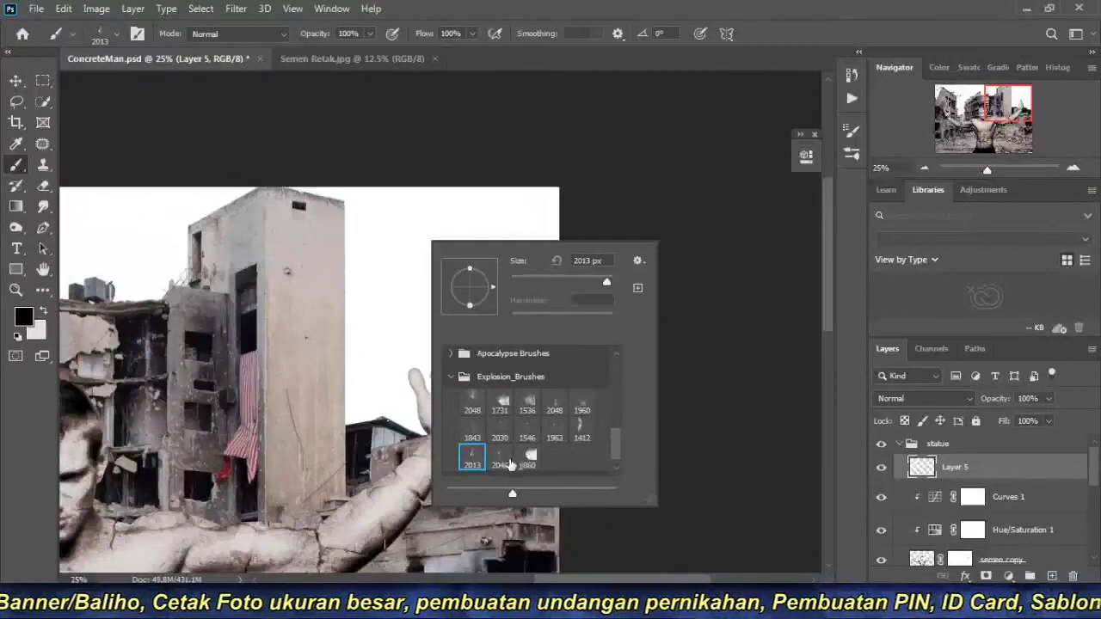
{"action": "double_click", "coordinate": [529, 457]}
{"action": "left_click", "coordinate": [369, 327]}
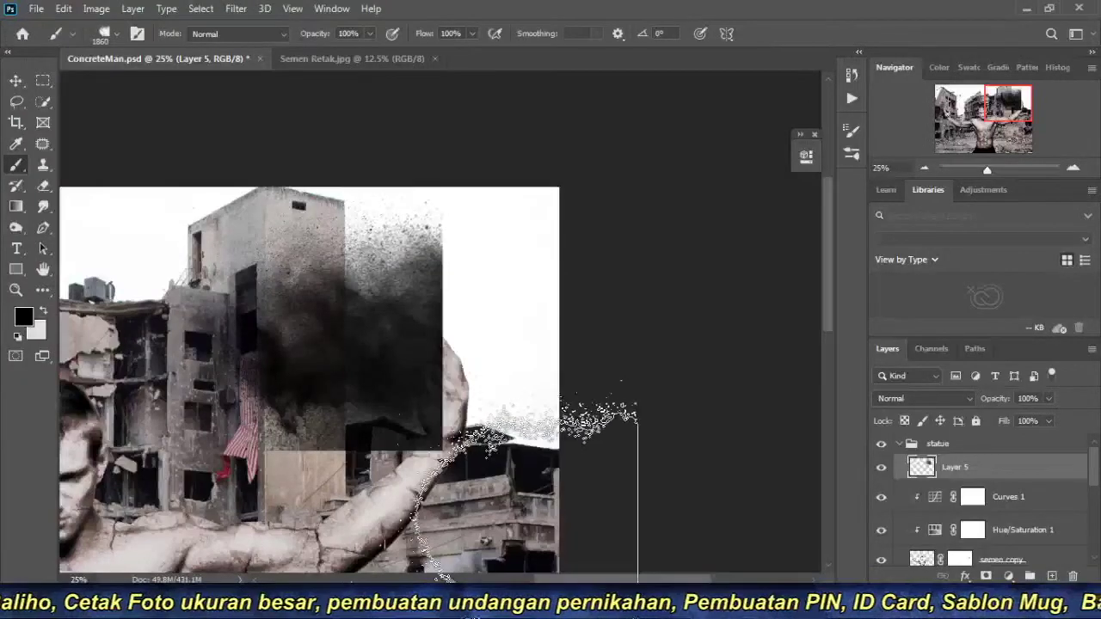
{"action": "key", "text": "ctrl+z"}
{"action": "scroll", "coordinate": [429, 231], "scroll_direction": "up", "scroll_amount": 10}
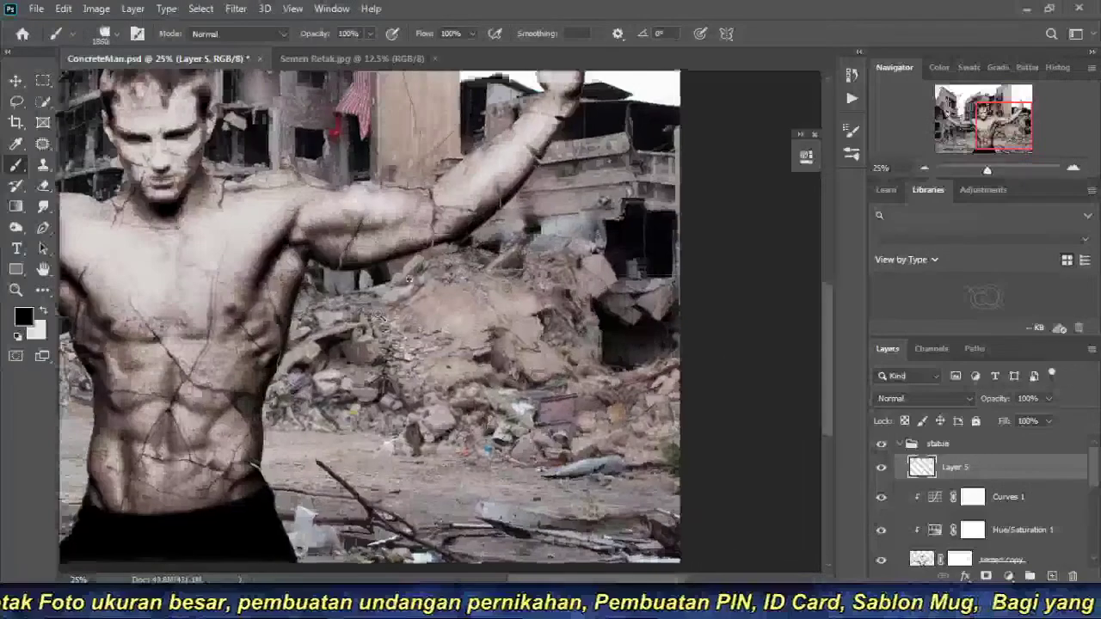
Test-stamp the brush on the rubble under the arm, then undo it.
{"action": "scroll", "coordinate": [429, 231], "scroll_direction": "up", "scroll_amount": 3}
{"action": "scroll", "coordinate": [430, 232], "scroll_direction": "up", "scroll_amount": 2}
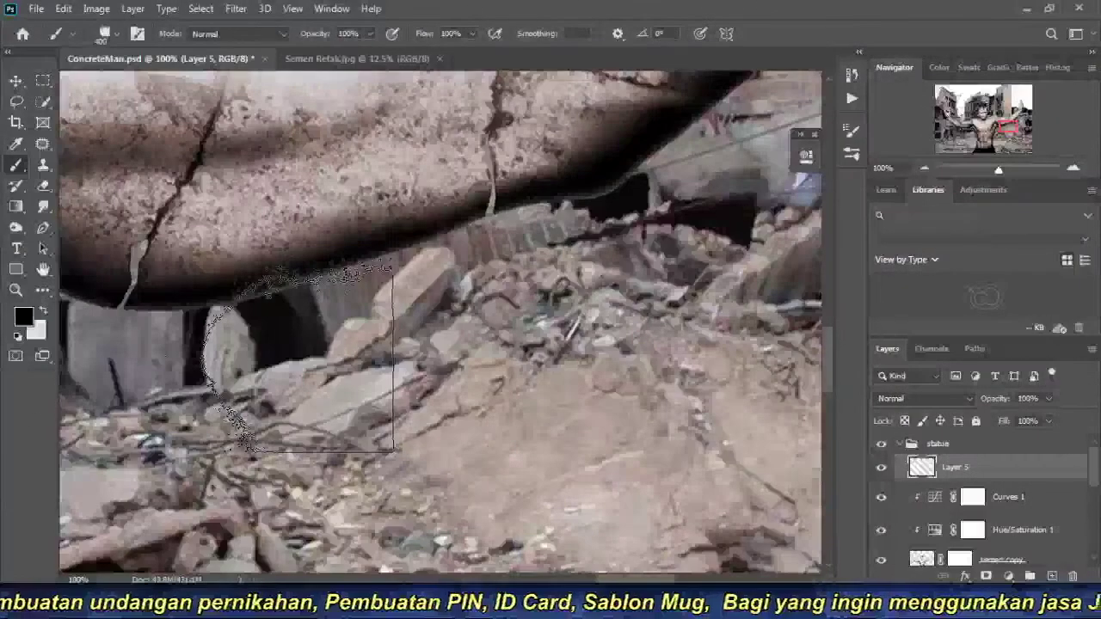
{"action": "left_click", "coordinate": [299, 354]}
{"action": "key", "text": "ctrl+z"}
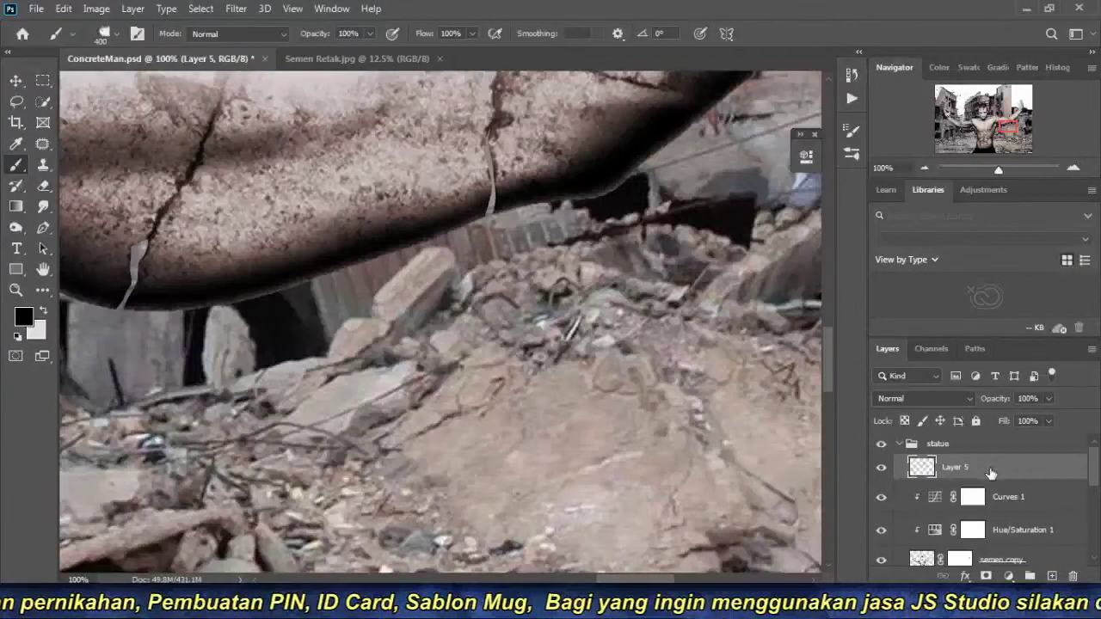
Hide Layer 5 and toggle the semen copy layer off and on to compare.
{"action": "left_click", "coordinate": [883, 468]}
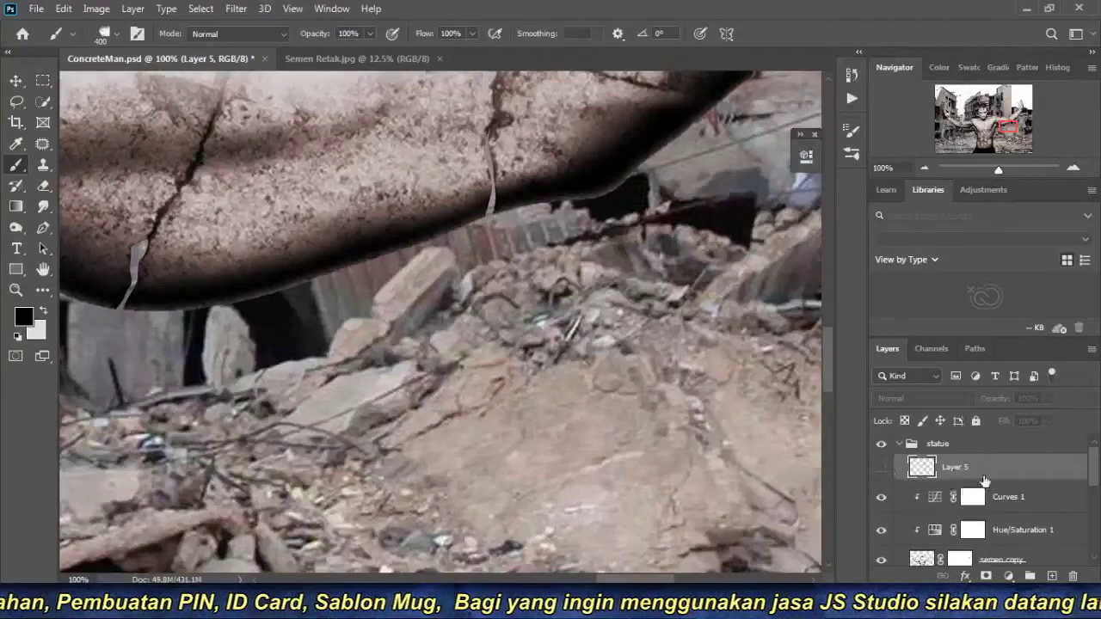
{"action": "scroll", "coordinate": [997, 488], "scroll_direction": "down", "scroll_amount": 2}
{"action": "scroll", "coordinate": [1006, 494], "scroll_direction": "down", "scroll_amount": 1}
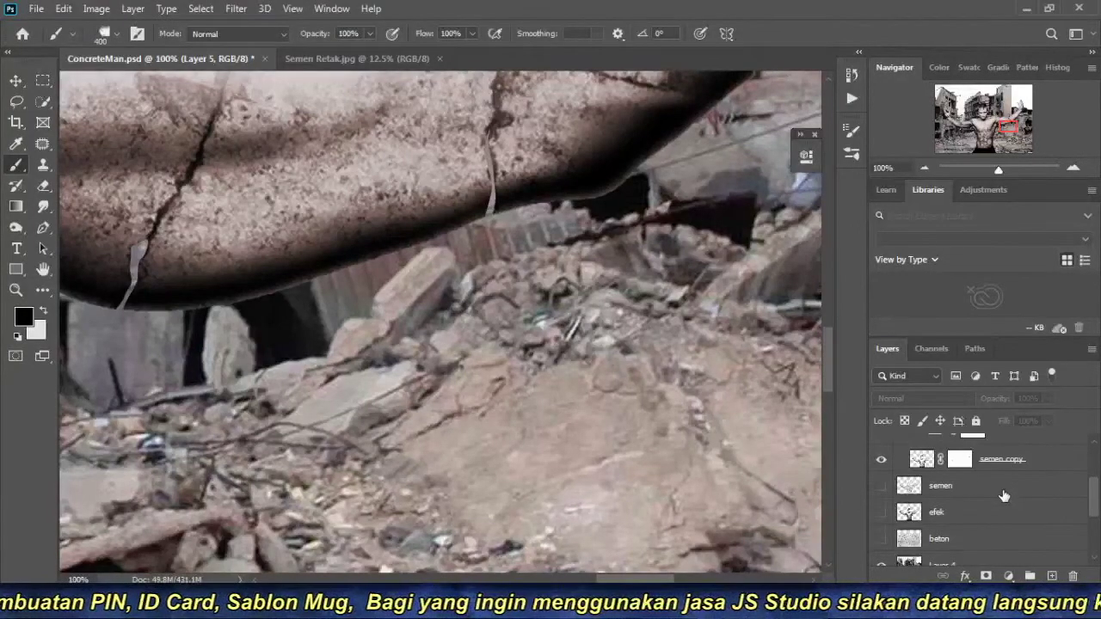
{"action": "scroll", "coordinate": [1004, 496], "scroll_direction": "up", "scroll_amount": 1}
{"action": "scroll", "coordinate": [994, 505], "scroll_direction": "up", "scroll_amount": 1}
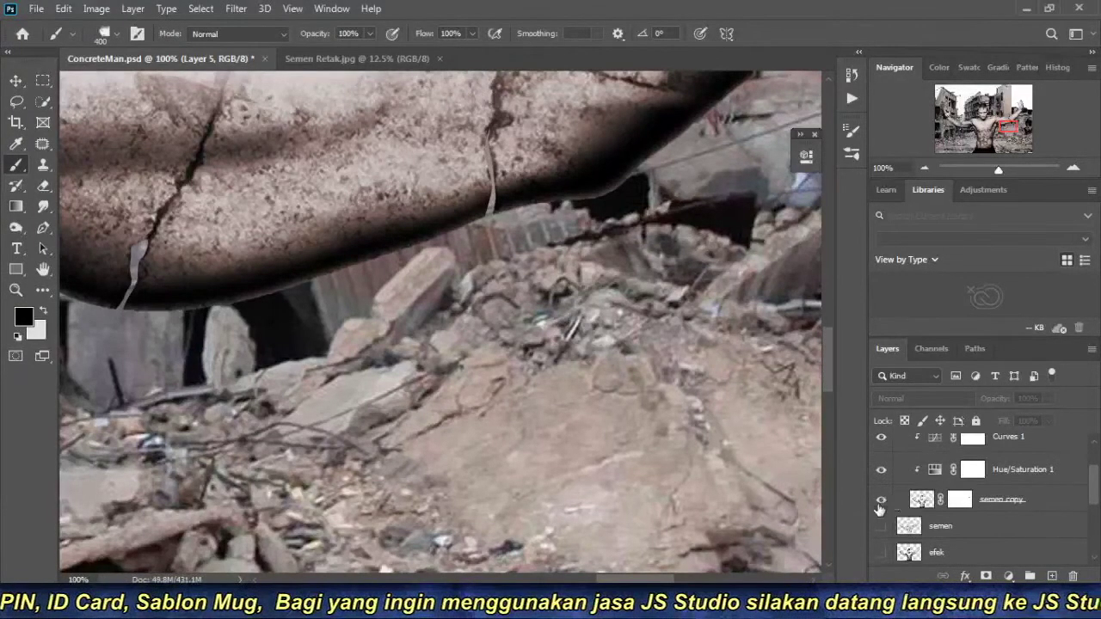
{"action": "left_click", "coordinate": [881, 501]}
{"action": "left_click", "coordinate": [881, 501]}
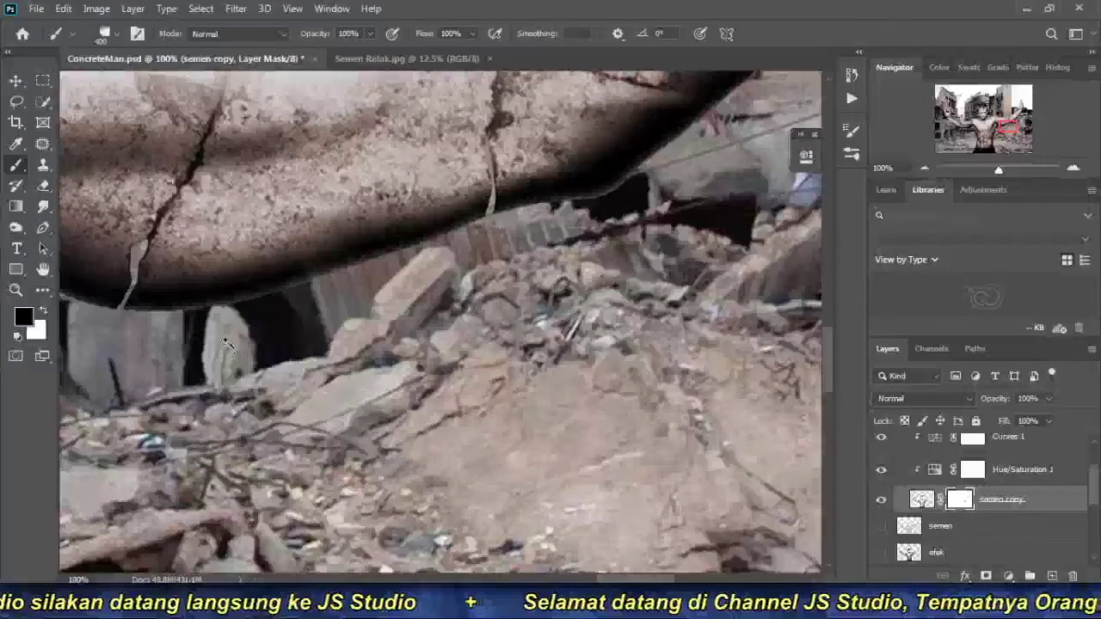
Zoom to 200% on the rubble under the arm and undo the black patch over the gap.
{"action": "left_click_drag", "start_coordinate": [224, 327], "coordinate": [321, 312]}
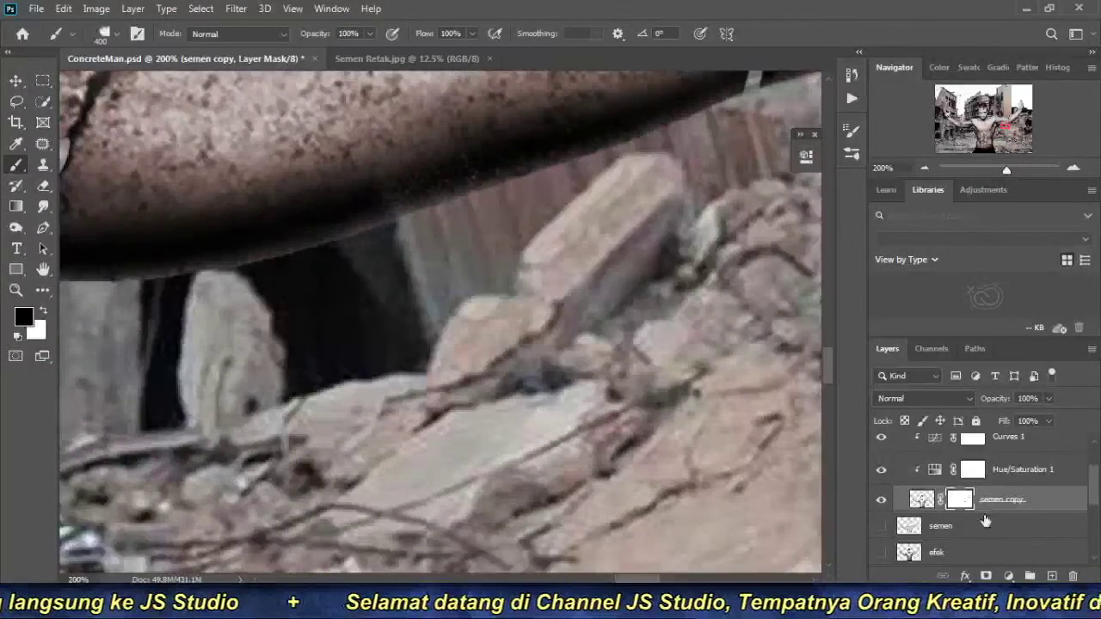
{"action": "scroll", "coordinate": [986, 521], "scroll_direction": "up", "scroll_amount": 2}
{"action": "scroll", "coordinate": [986, 521], "scroll_direction": "down", "scroll_amount": 3}
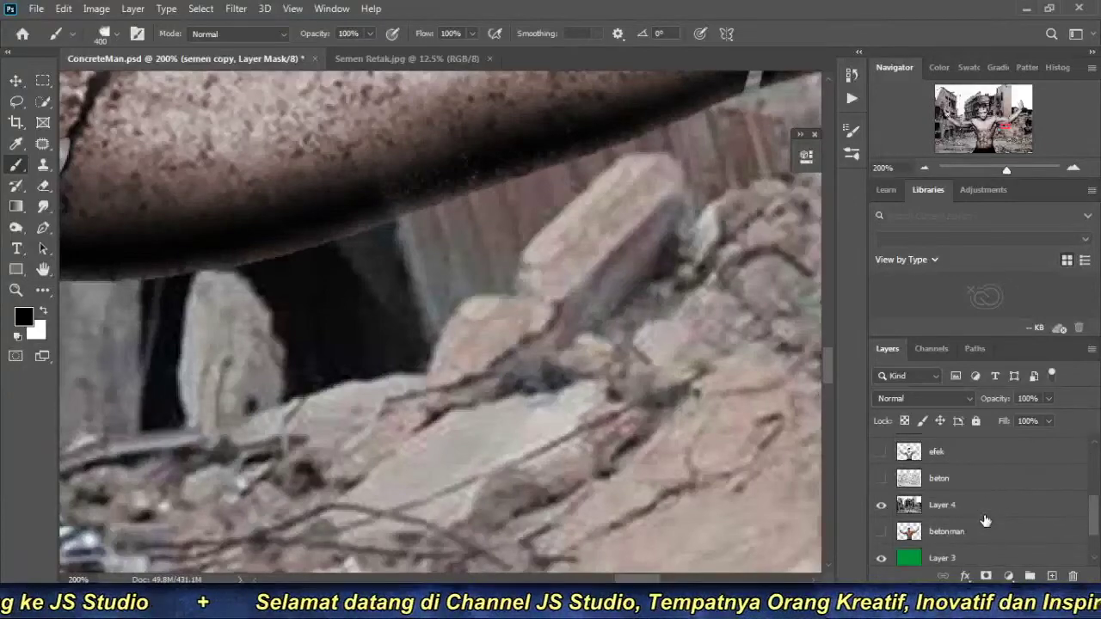
{"action": "scroll", "coordinate": [986, 520], "scroll_direction": "up", "scroll_amount": 1}
{"action": "scroll", "coordinate": [986, 520], "scroll_direction": "up", "scroll_amount": 2}
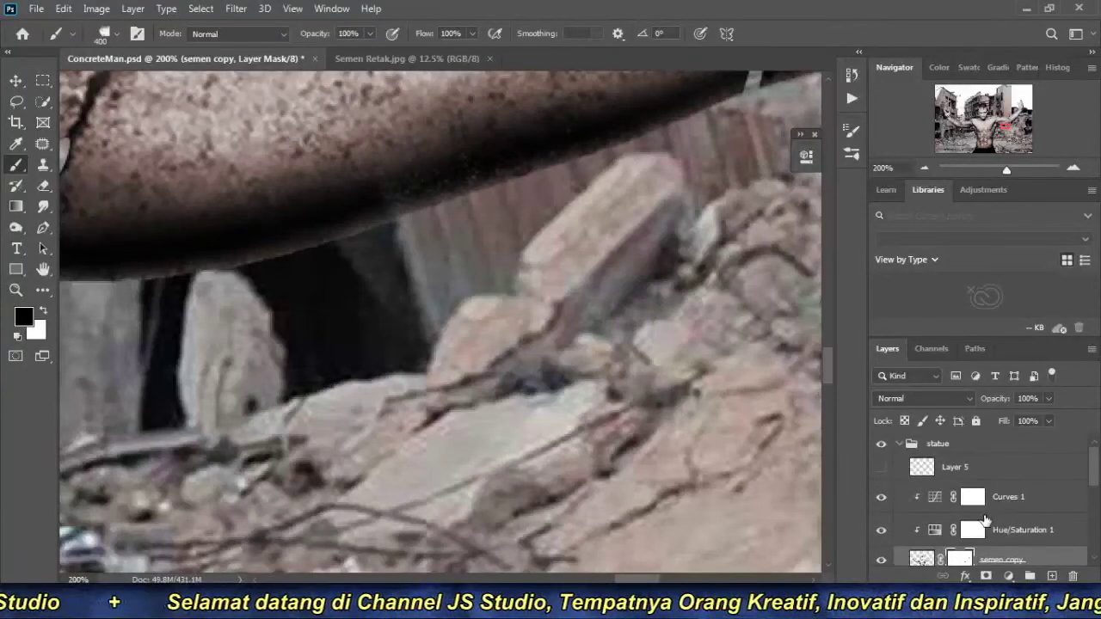
{"action": "scroll", "coordinate": [986, 520], "scroll_direction": "down", "scroll_amount": 1}
{"action": "scroll", "coordinate": [986, 521], "scroll_direction": "up", "scroll_amount": 1}
{"action": "scroll", "coordinate": [986, 521], "scroll_direction": "down", "scroll_amount": 1}
{"action": "scroll", "coordinate": [985, 520], "scroll_direction": "up", "scroll_amount": 1}
{"action": "scroll", "coordinate": [986, 520], "scroll_direction": "down", "scroll_amount": 1}
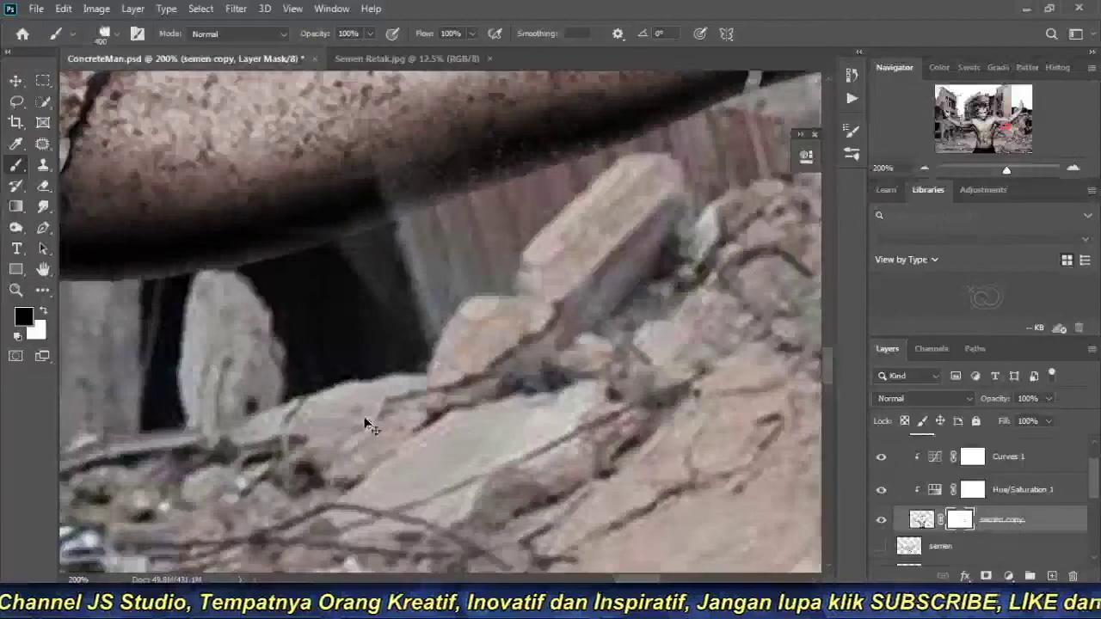
{"action": "mouse_move", "coordinate": [359, 312]}
{"action": "left_mouse_down"}
{"action": "mouse_move", "coordinate": [381, 352]}
{"action": "mouse_move", "coordinate": [617, 524]}
{"action": "left_mouse_up"}
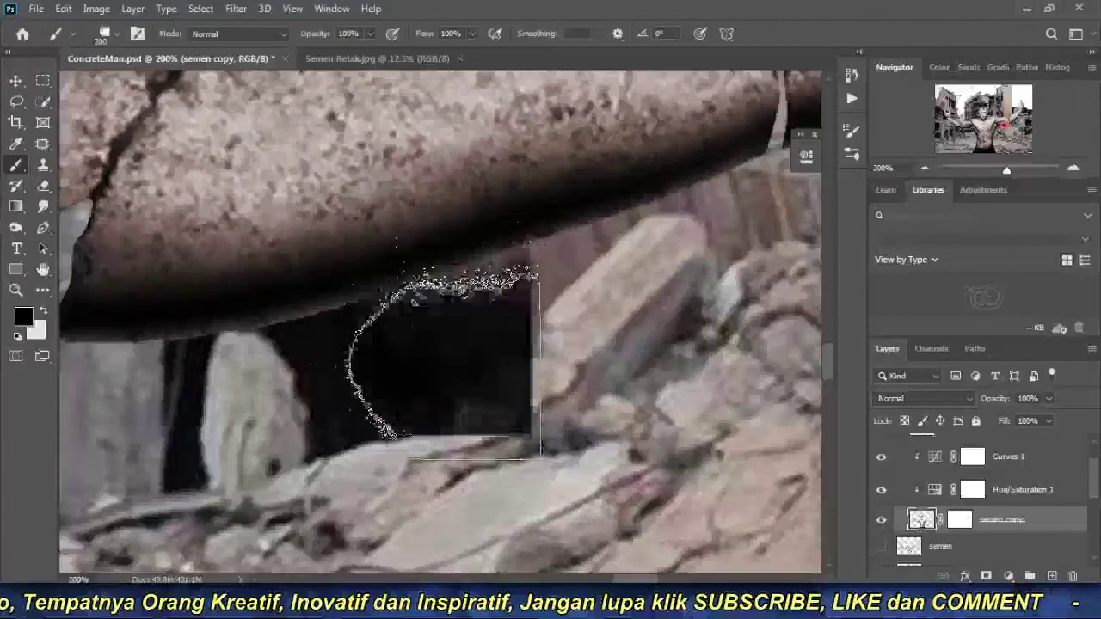
{"action": "key", "text": "ctrl+z"}
{"action": "scroll", "coordinate": [969, 507], "scroll_direction": "up", "scroll_amount": 1}
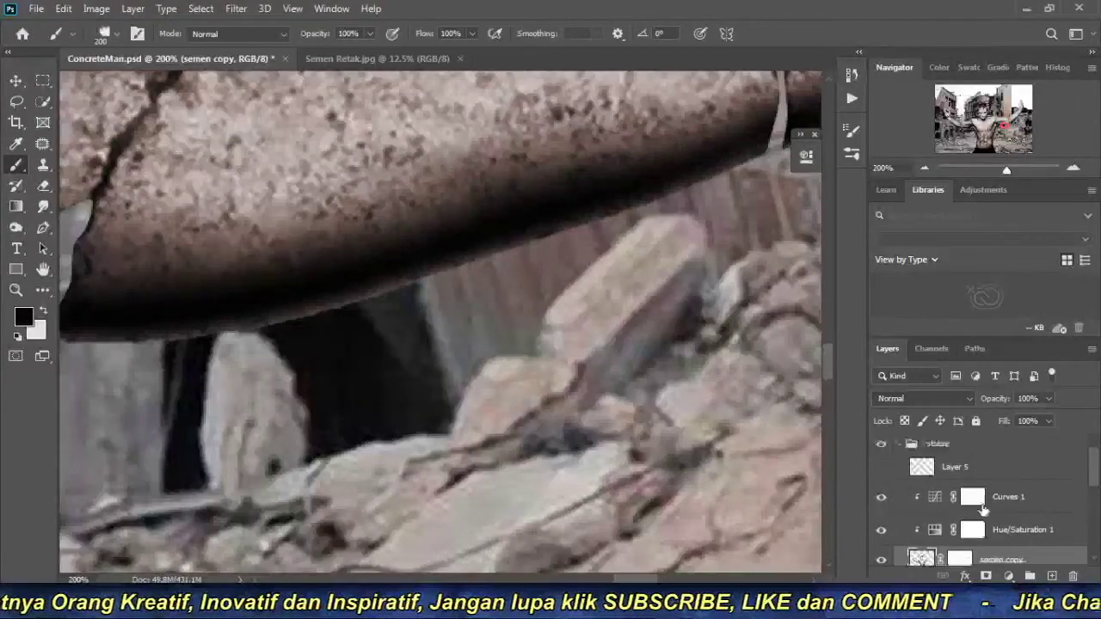
Delete the empty Layer 5 and start painting into the semen copy mask under the arm.
{"action": "left_click", "coordinate": [990, 468]}
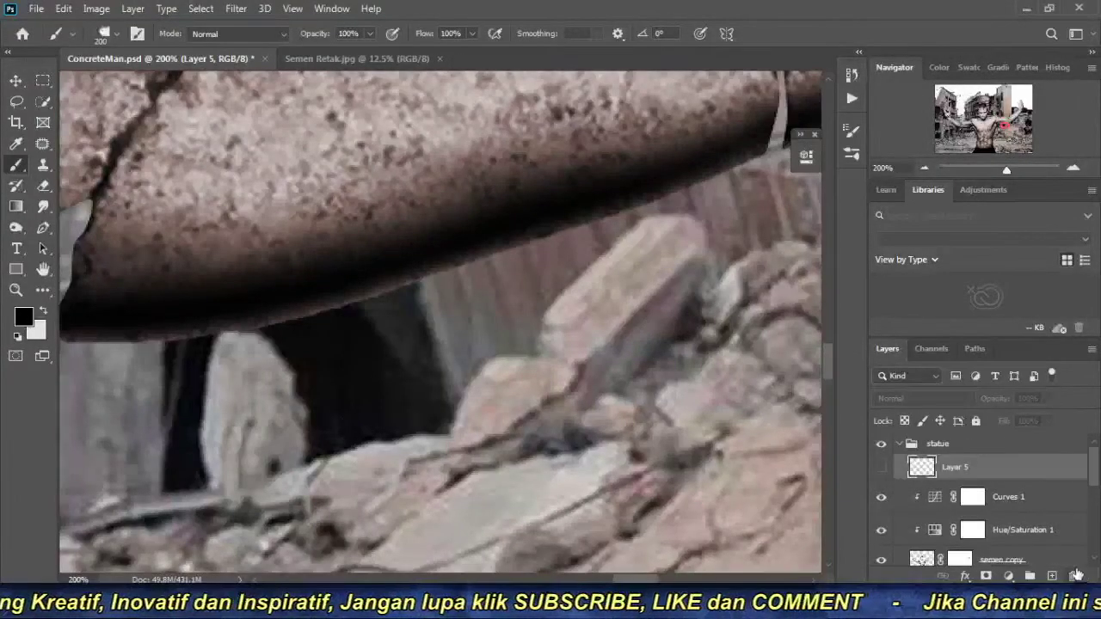
{"action": "left_click", "coordinate": [1075, 577]}
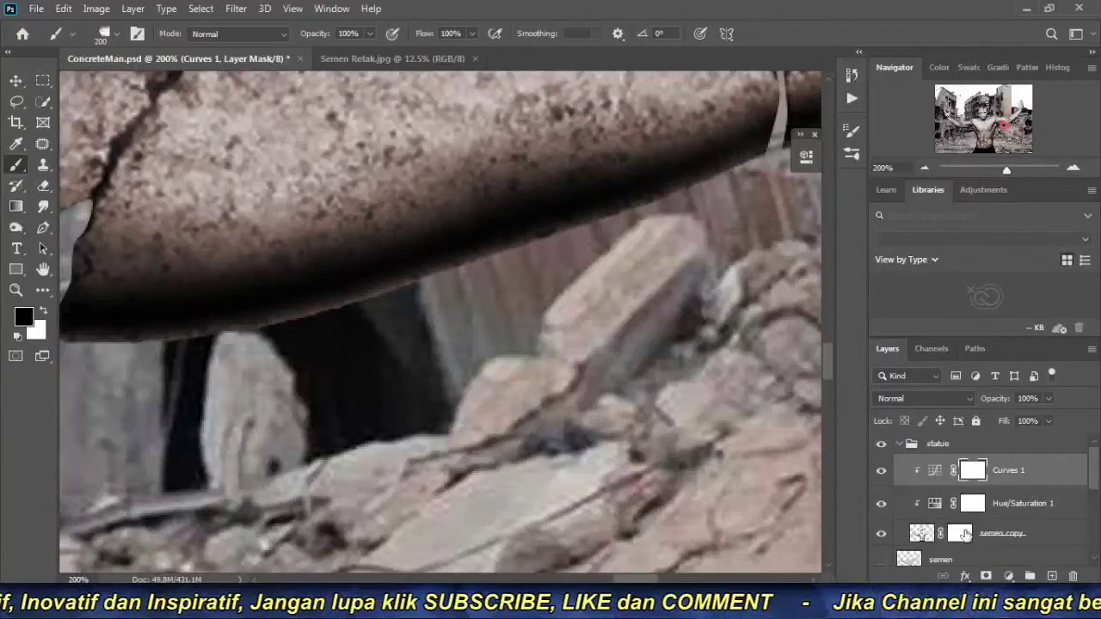
{"action": "left_click", "coordinate": [963, 534]}
{"action": "left_click", "coordinate": [426, 357]}
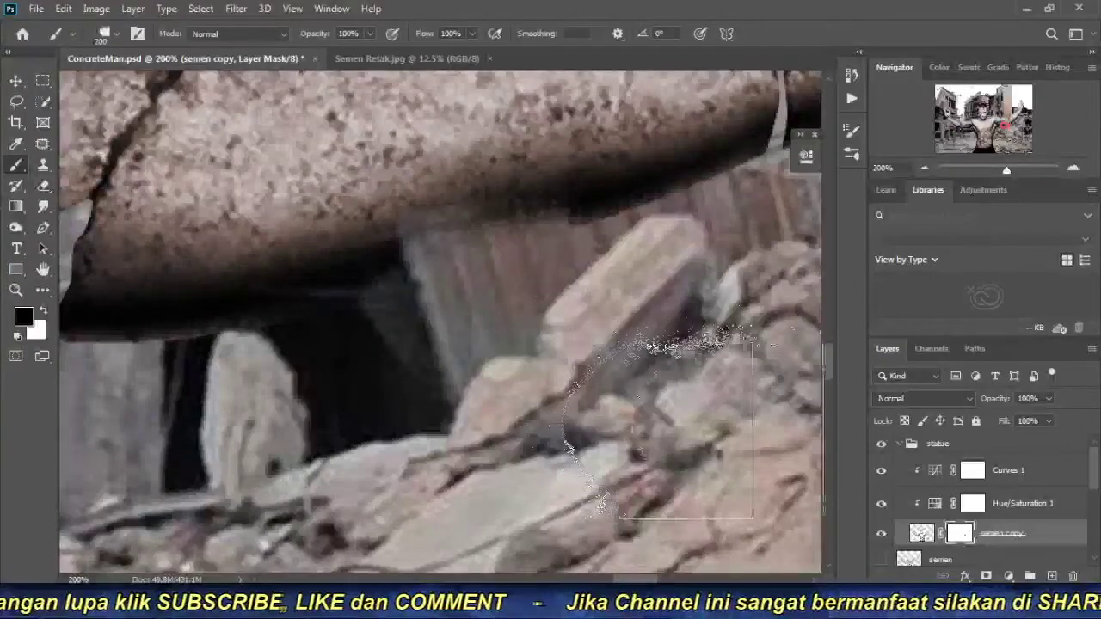
At 100% zoom, stamp the large explosion brush into the mask below the arm.
{"action": "left_click", "coordinate": [924, 168]}
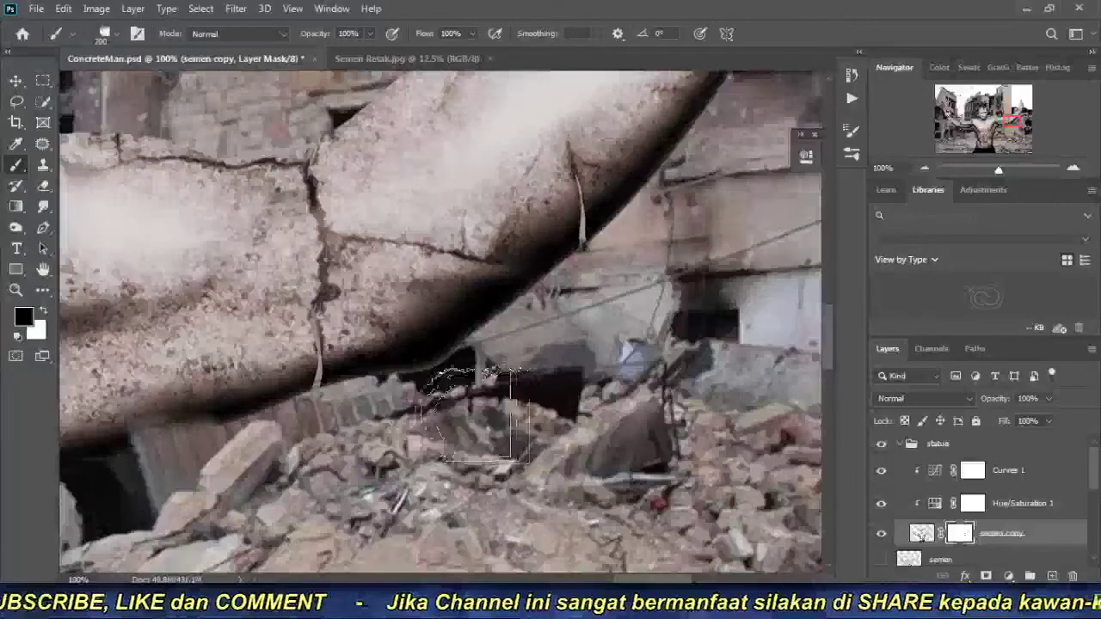
{"action": "right_click", "coordinate": [448, 401]}
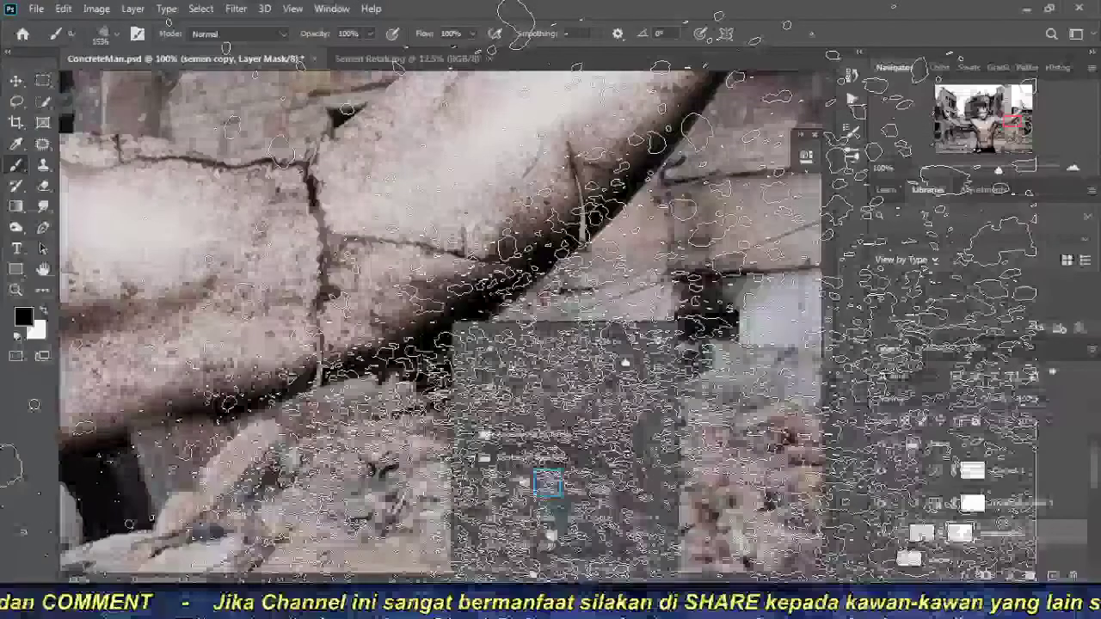
{"action": "key", "text": "Return"}
{"action": "left_click", "coordinate": [602, 327]}
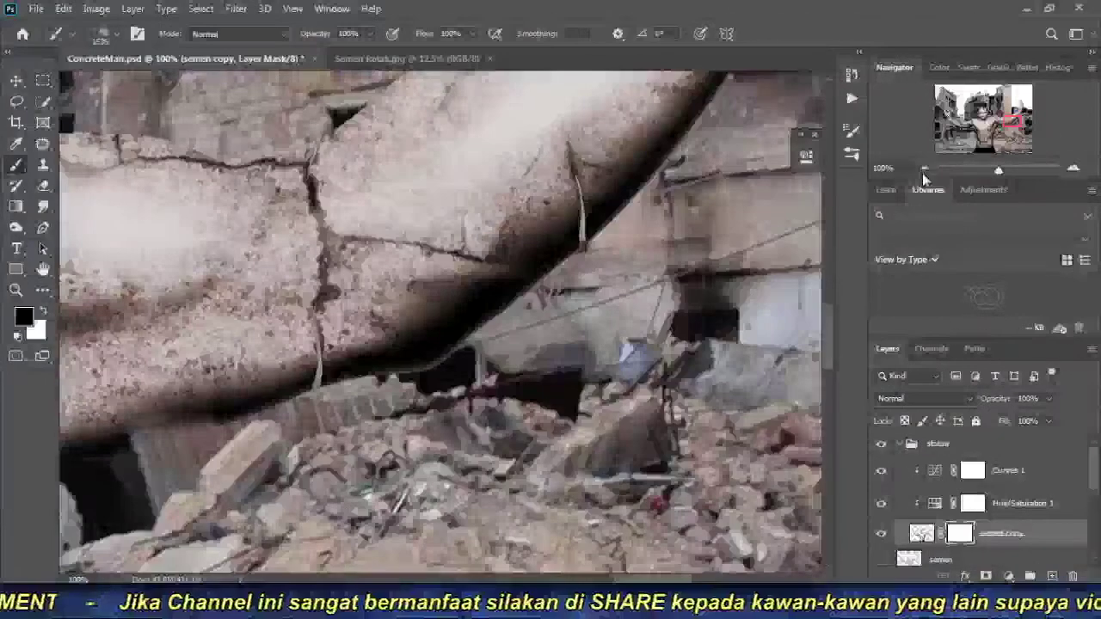
At 50% zoom, paint more explosion debris along the rubble beneath the arm and open Brush Settings.
{"action": "left_click", "coordinate": [924, 167]}
{"action": "left_click", "coordinate": [924, 168]}
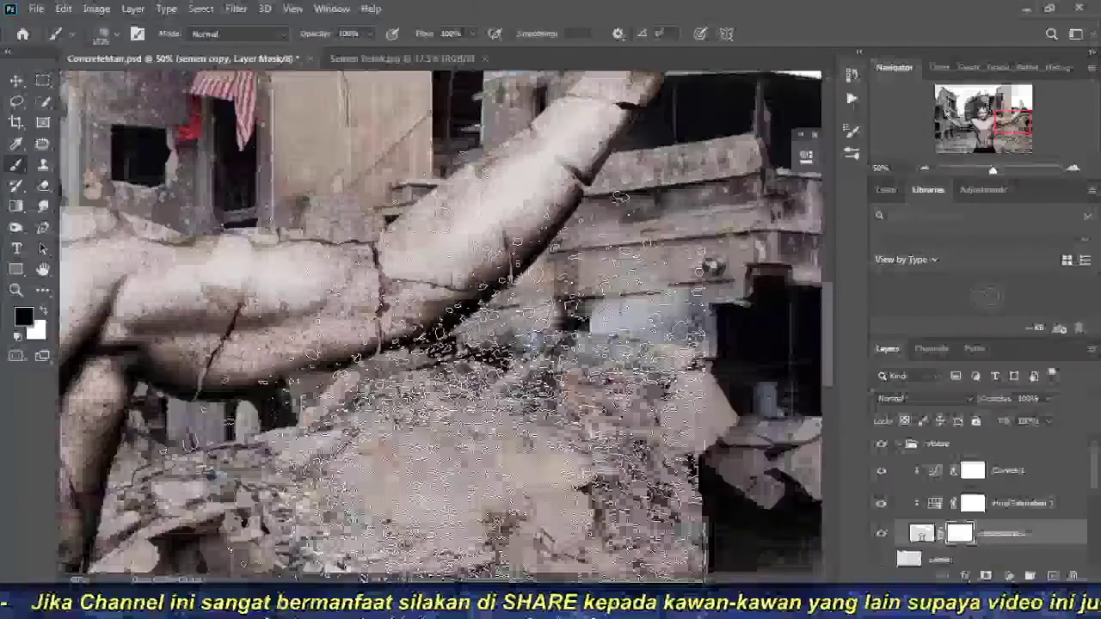
{"action": "key", "text": "space"}
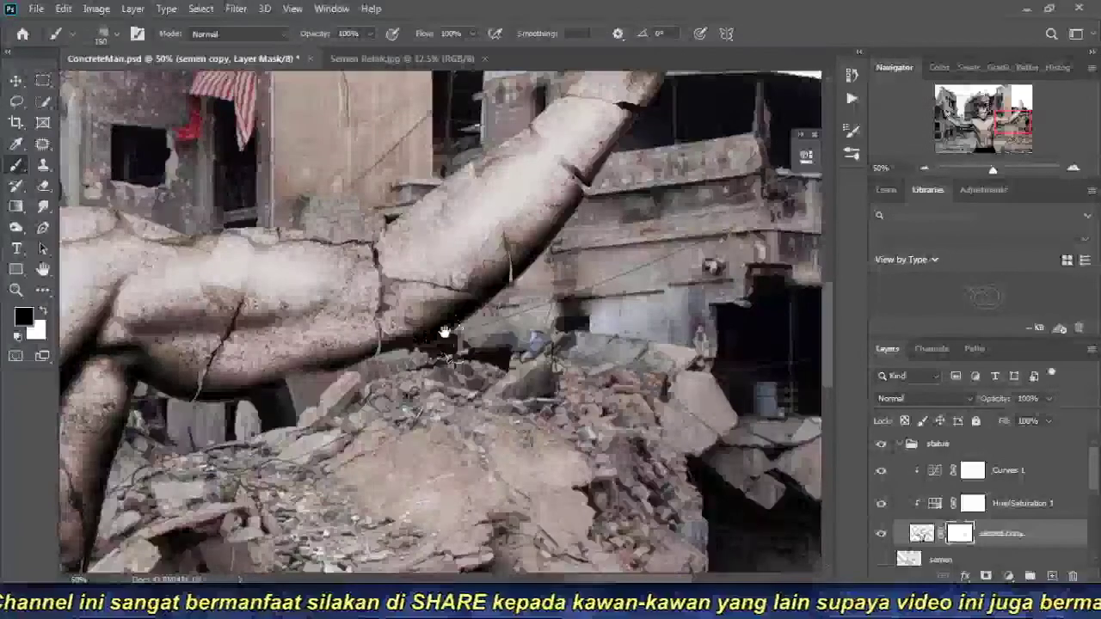
{"action": "scroll", "coordinate": [445, 331], "scroll_direction": "up", "scroll_amount": 4}
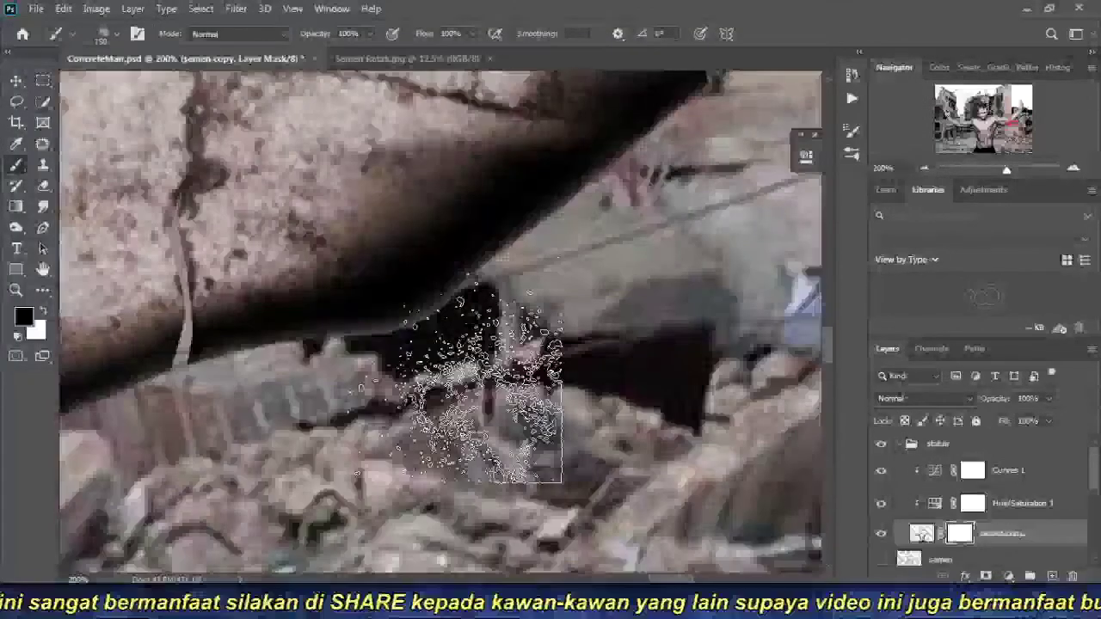
{"action": "left_click_drag", "start_coordinate": [426, 331], "coordinate": [452, 404]}
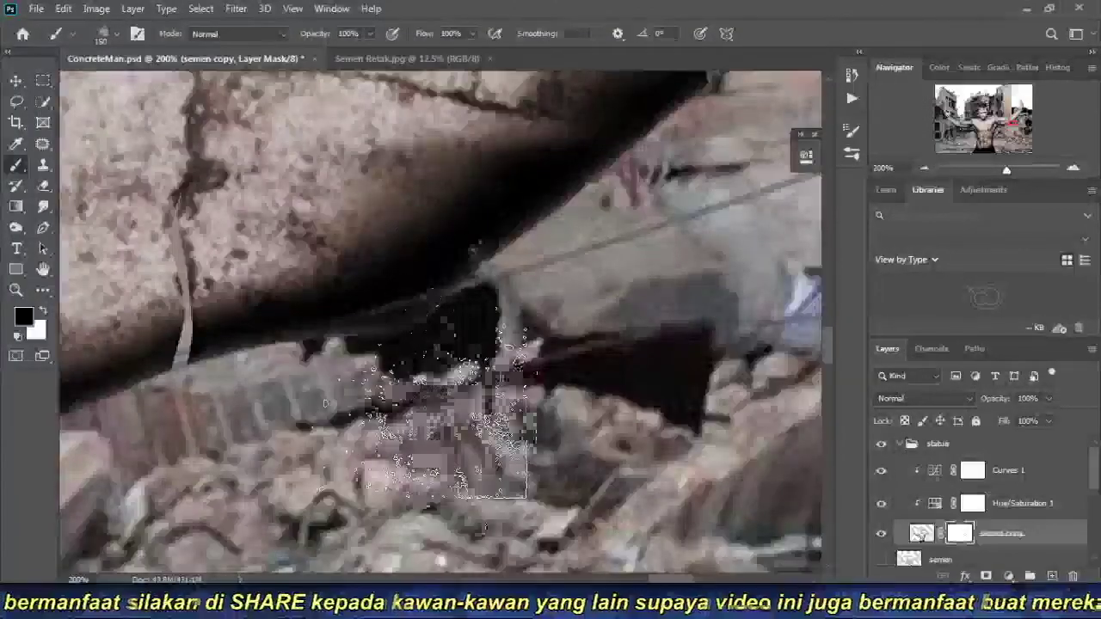
{"action": "mouse_move", "coordinate": [465, 464]}
{"action": "left_mouse_down"}
{"action": "mouse_move", "coordinate": [430, 370]}
{"action": "mouse_move", "coordinate": [443, 417]}
{"action": "mouse_move", "coordinate": [516, 344]}
{"action": "left_mouse_up"}
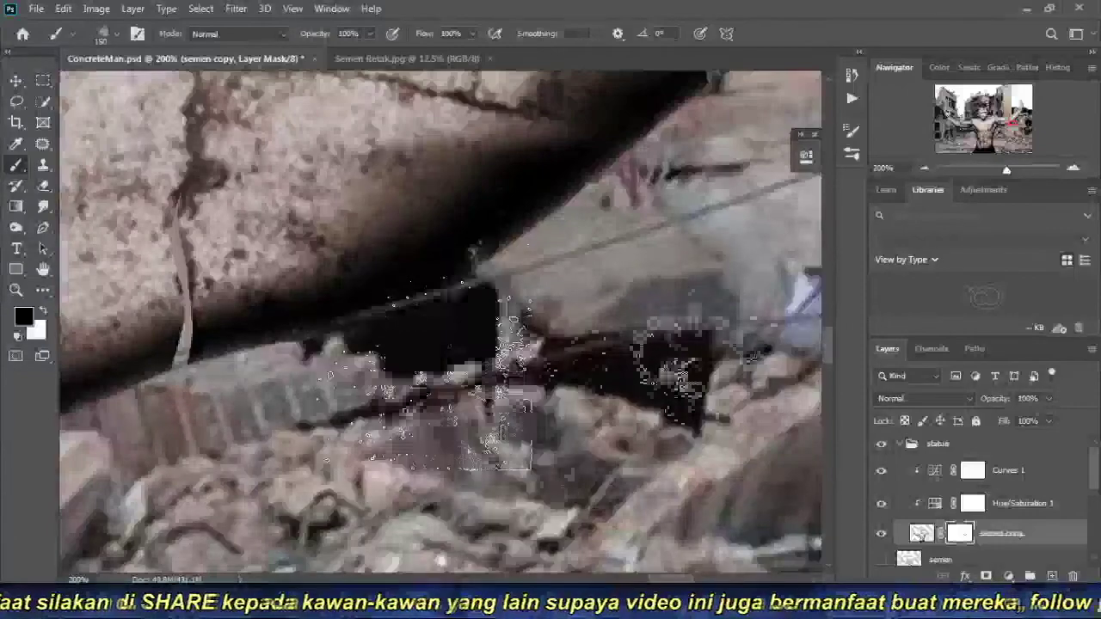
{"action": "left_click", "coordinate": [855, 132]}
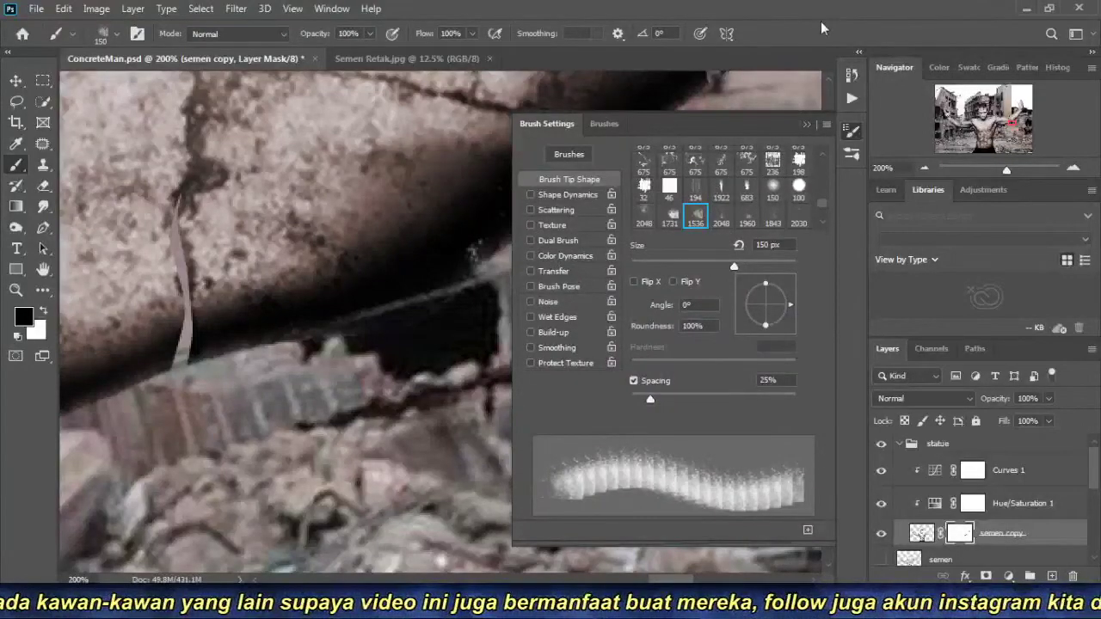
Close Brush Settings, shrink the explosion brush toward 70 px, and pan to where the arm meets the rubble.
{"action": "left_click", "coordinate": [810, 124]}
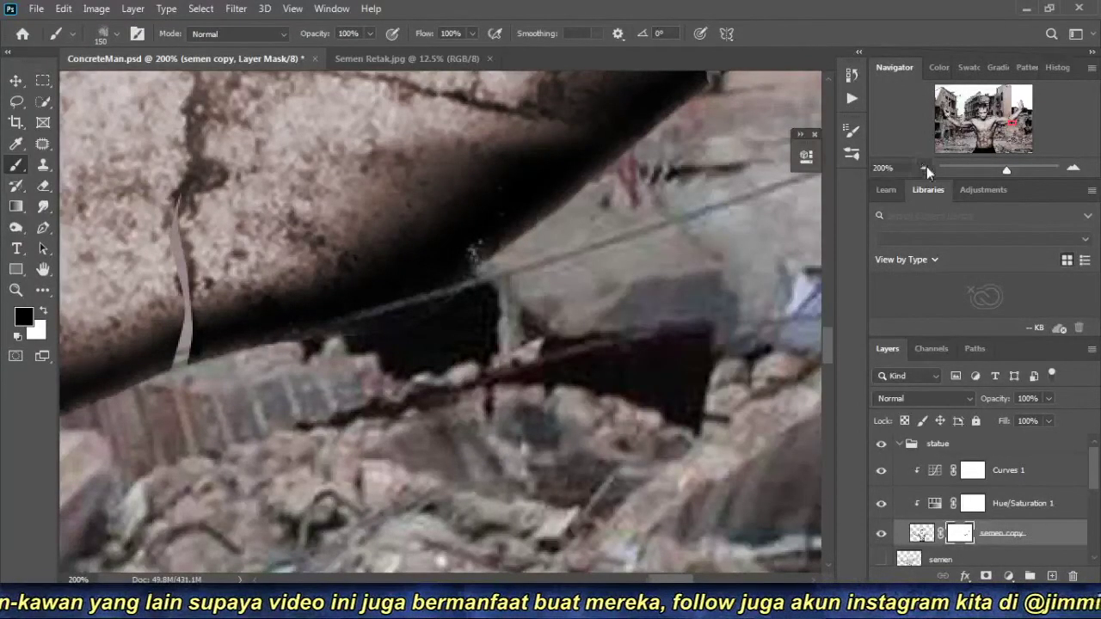
{"action": "left_click", "coordinate": [925, 168]}
{"action": "left_click", "coordinate": [925, 167]}
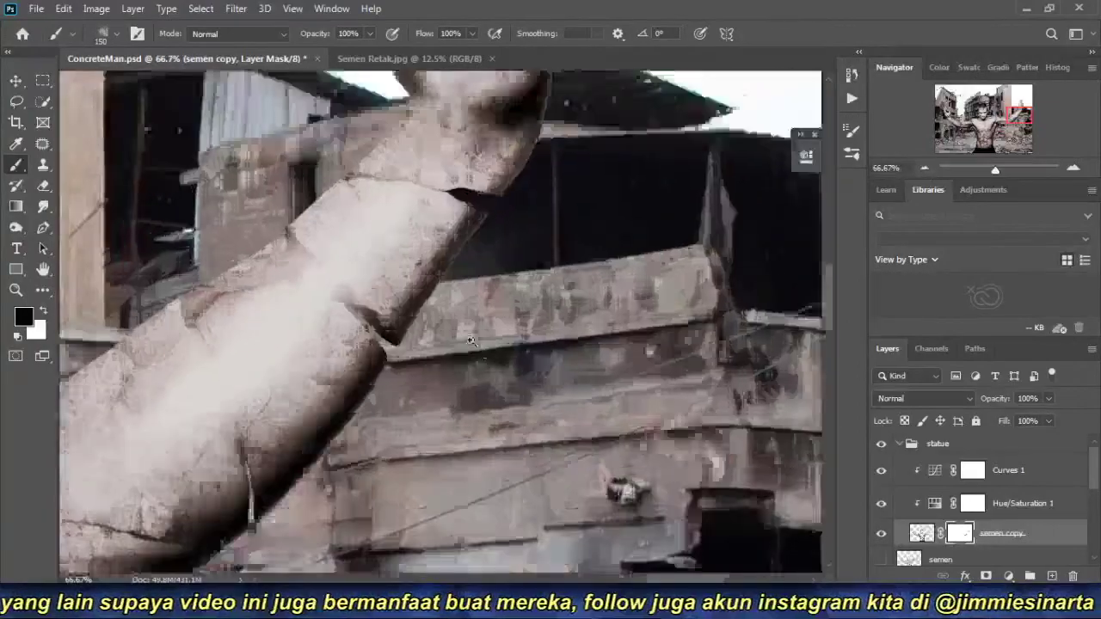
{"action": "scroll", "coordinate": [470, 341], "scroll_direction": "up", "scroll_amount": 3}
{"action": "key", "text": "bracketleft"}
{"action": "key", "text": "bracketleft"}
{"action": "key", "text": "bracketleft"}
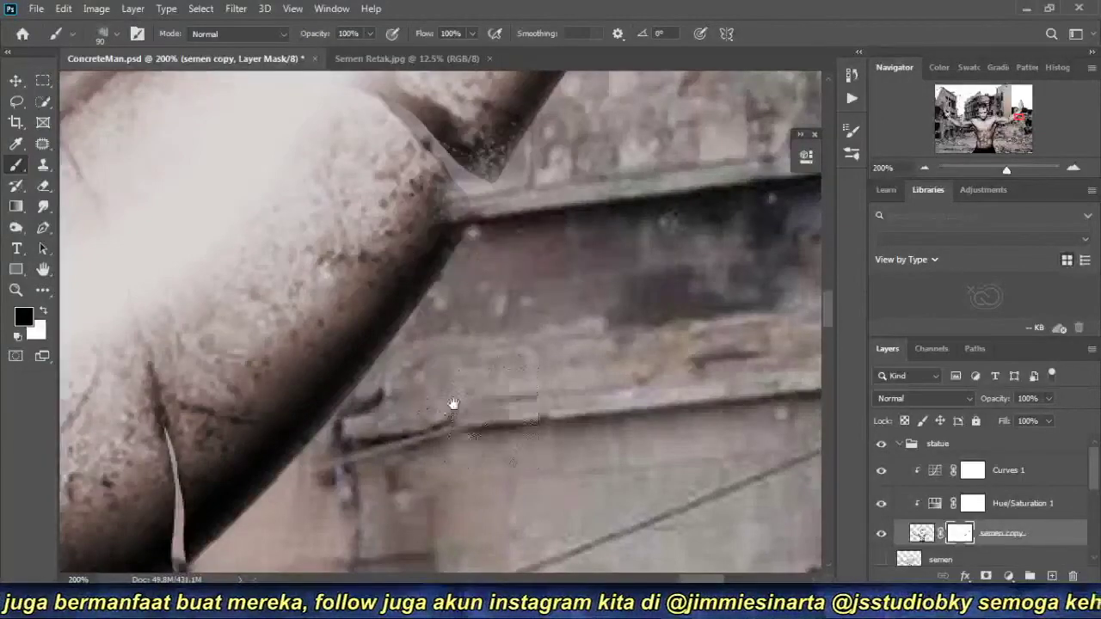
{"action": "left_click_drag", "start_coordinate": [453, 404], "coordinate": [322, 392]}
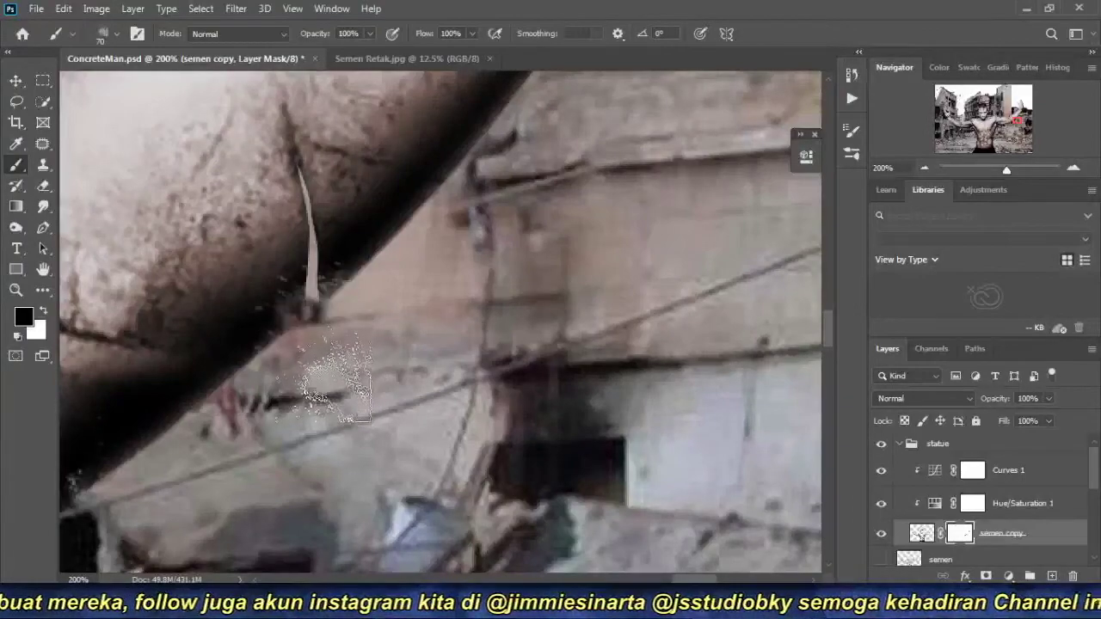
{"action": "mouse_move", "coordinate": [327, 437]}
{"action": "left_mouse_down"}
{"action": "mouse_move", "coordinate": [574, 262]}
{"action": "mouse_move", "coordinate": [437, 363]}
{"action": "mouse_move", "coordinate": [502, 348]}
{"action": "left_mouse_up"}
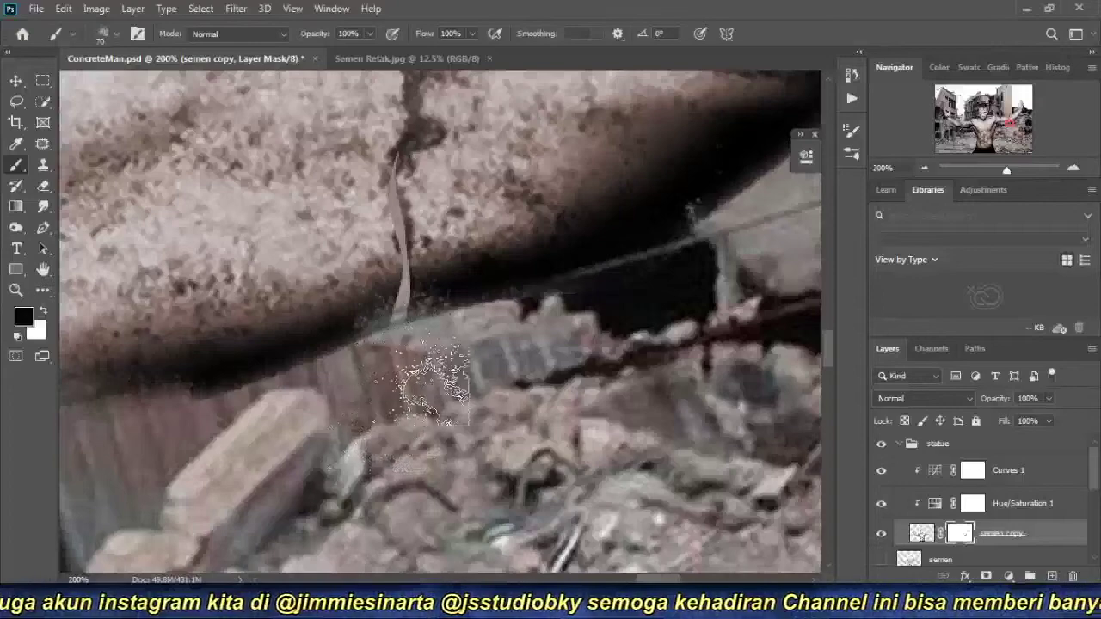
{"action": "right_click", "coordinate": [439, 379]}
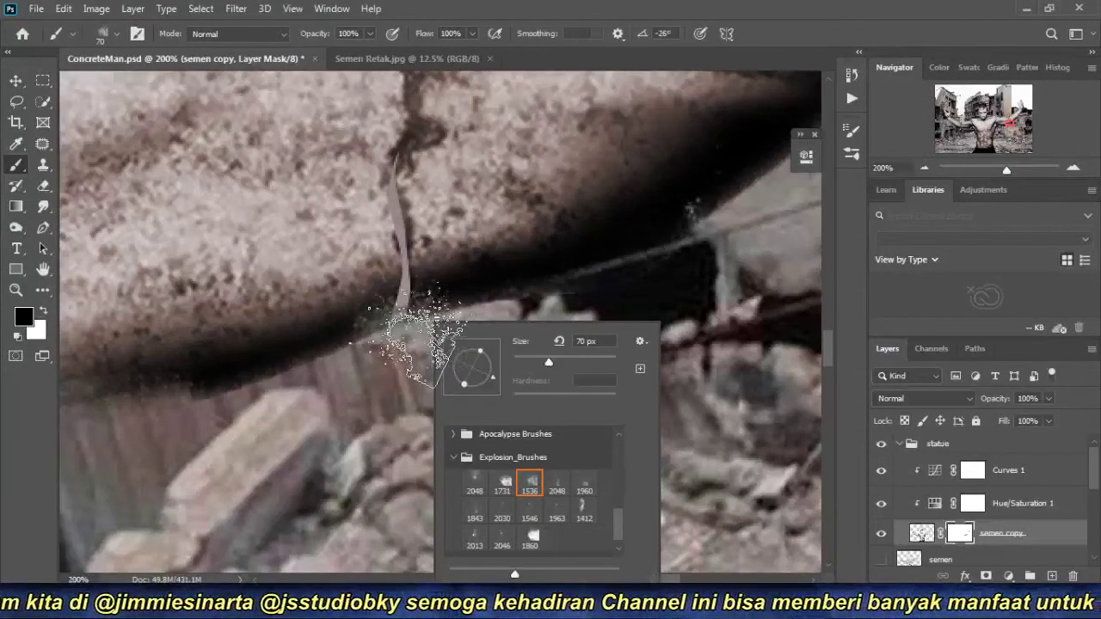
Undo the stray speckles under the arm and enlarge the brush from 80 to 90 px.
{"action": "left_click", "coordinate": [400, 318]}
{"action": "mouse_move", "coordinate": [400, 413]}
{"action": "left_mouse_down"}
{"action": "mouse_move", "coordinate": [541, 327]}
{"action": "mouse_move", "coordinate": [364, 374]}
{"action": "mouse_move", "coordinate": [538, 261]}
{"action": "mouse_move", "coordinate": [345, 357]}
{"action": "mouse_move", "coordinate": [357, 237]}
{"action": "left_mouse_up"}
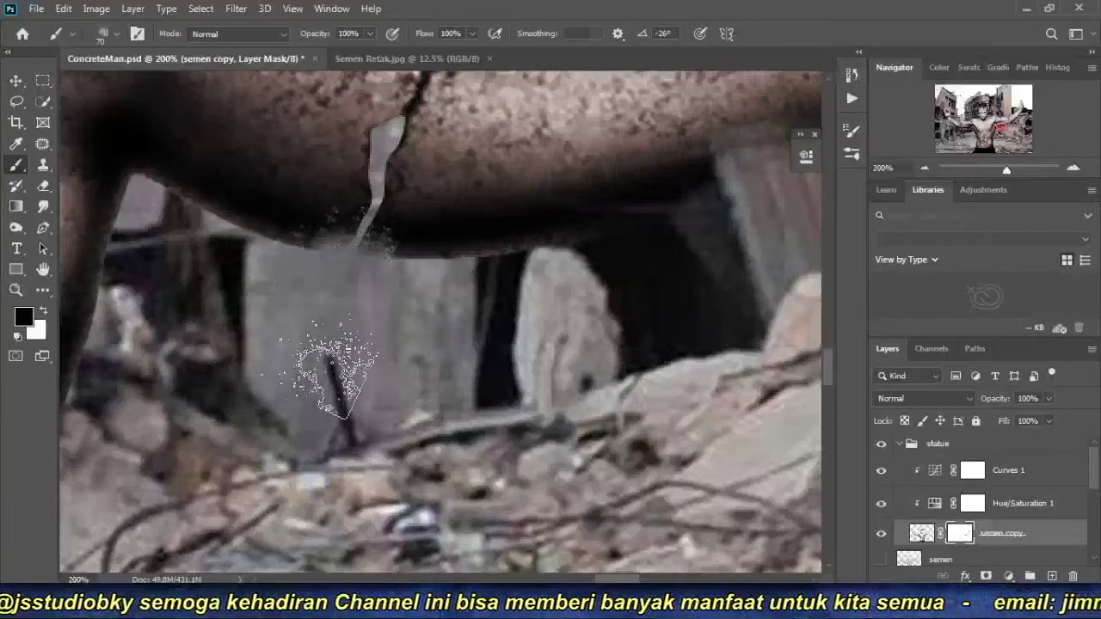
{"action": "key", "text": "ctrl+z"}
{"action": "key", "text": "ctrl+z"}
{"action": "key", "text": "ctrl+z"}
{"action": "key", "text": "ctrl+z"}
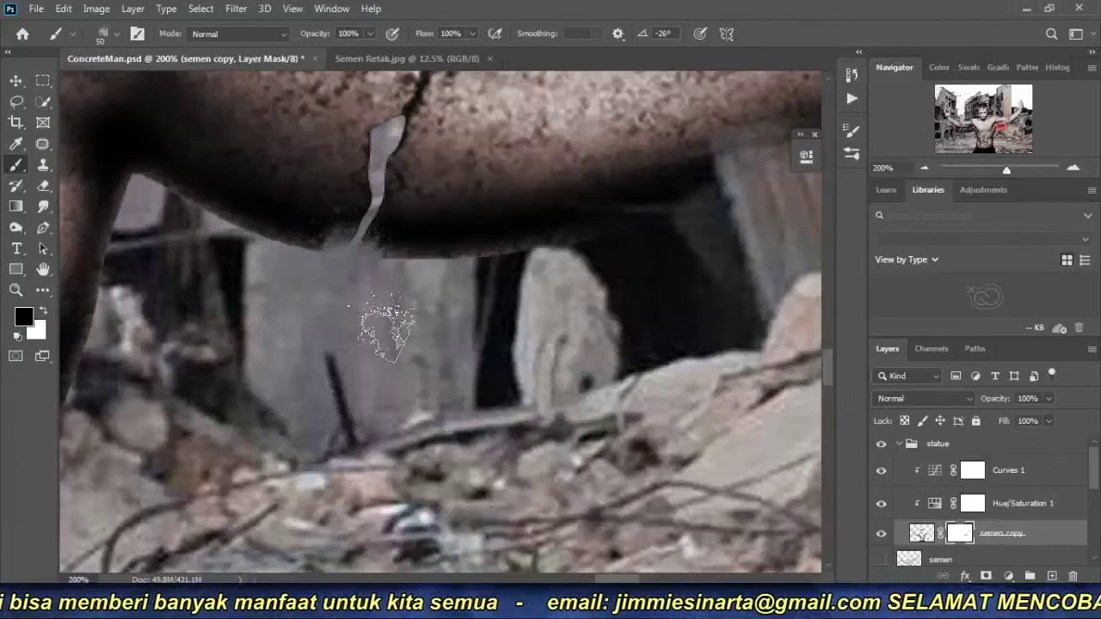
{"action": "left_click", "coordinate": [925, 168]}
{"action": "left_click", "coordinate": [926, 168]}
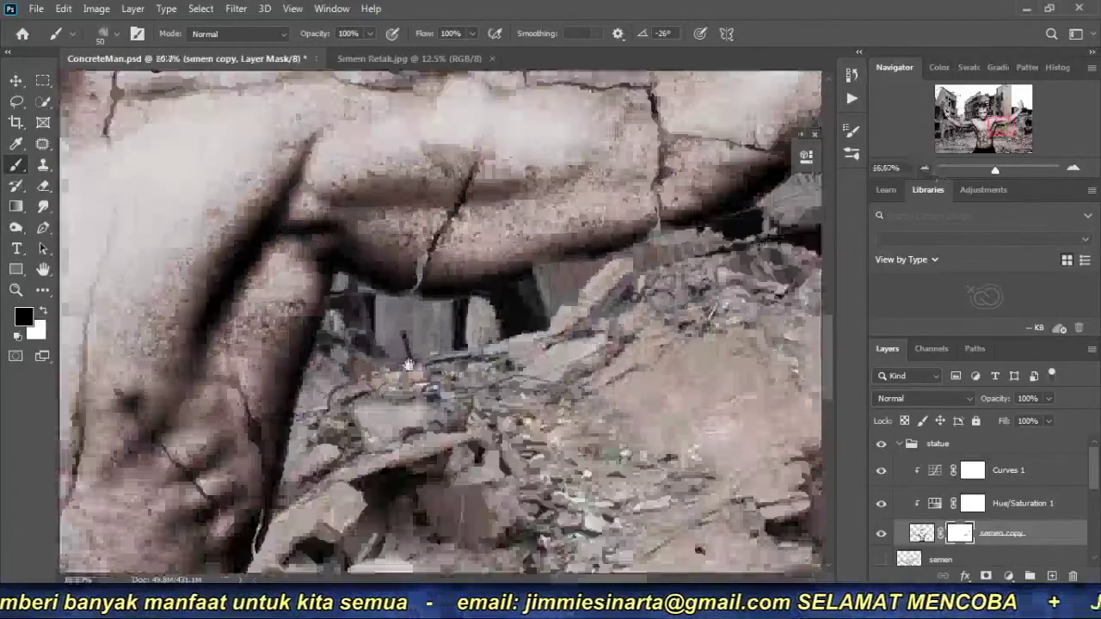
{"action": "scroll", "coordinate": [682, 363], "scroll_direction": "left", "scroll_amount": 5}
{"action": "scroll", "coordinate": [369, 263], "scroll_direction": "left", "scroll_amount": 3}
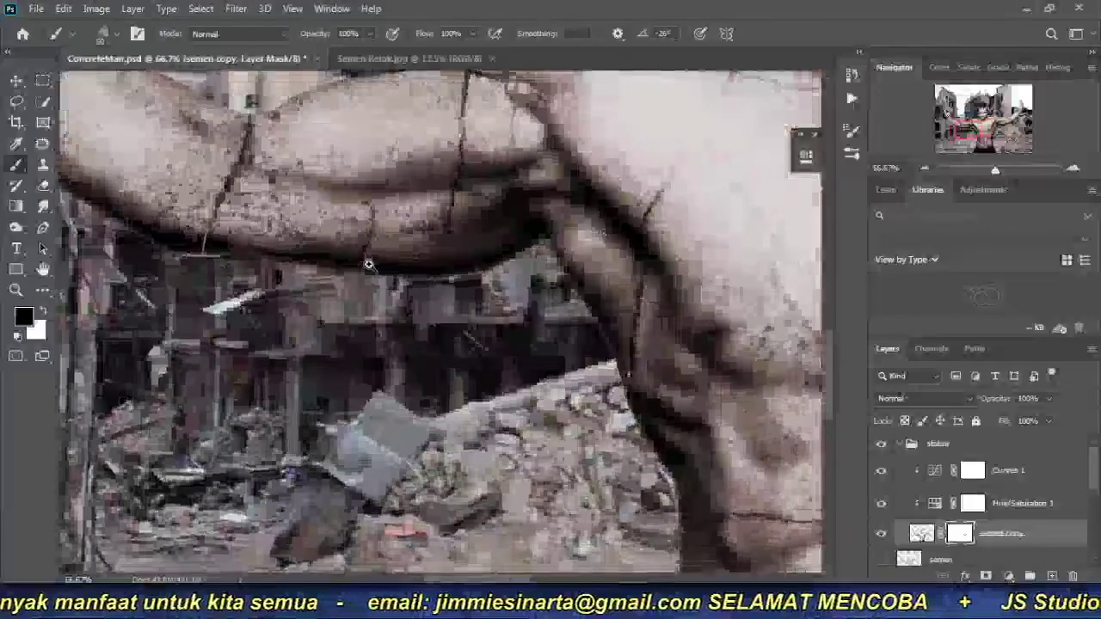
{"action": "left_click", "coordinate": [348, 297]}
{"action": "left_click", "coordinate": [347, 296]}
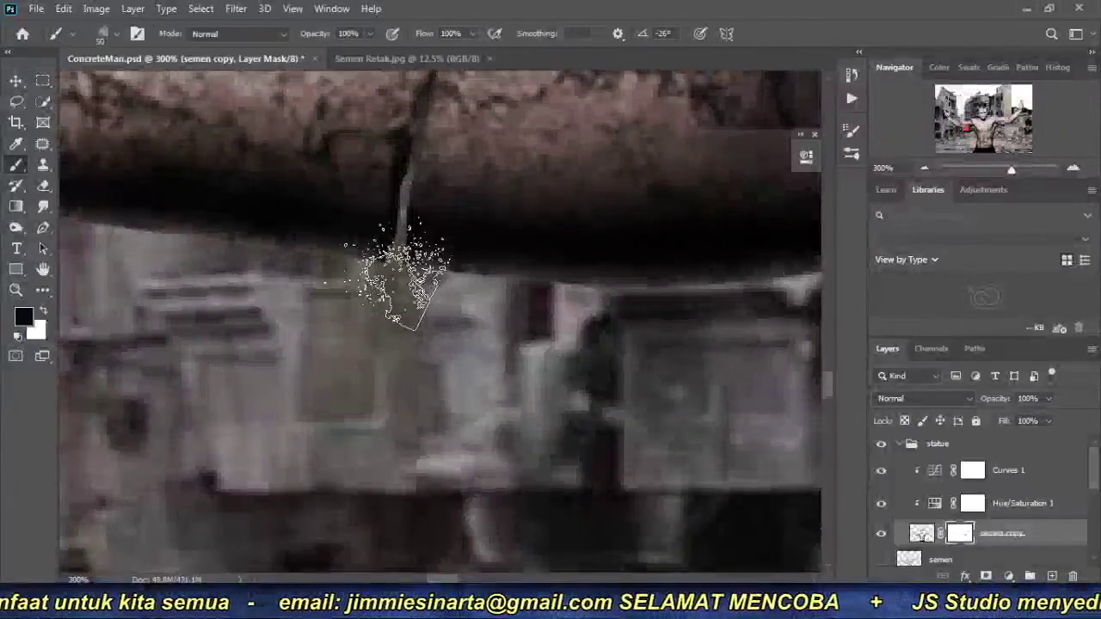
{"action": "key", "text": "bracketright"}
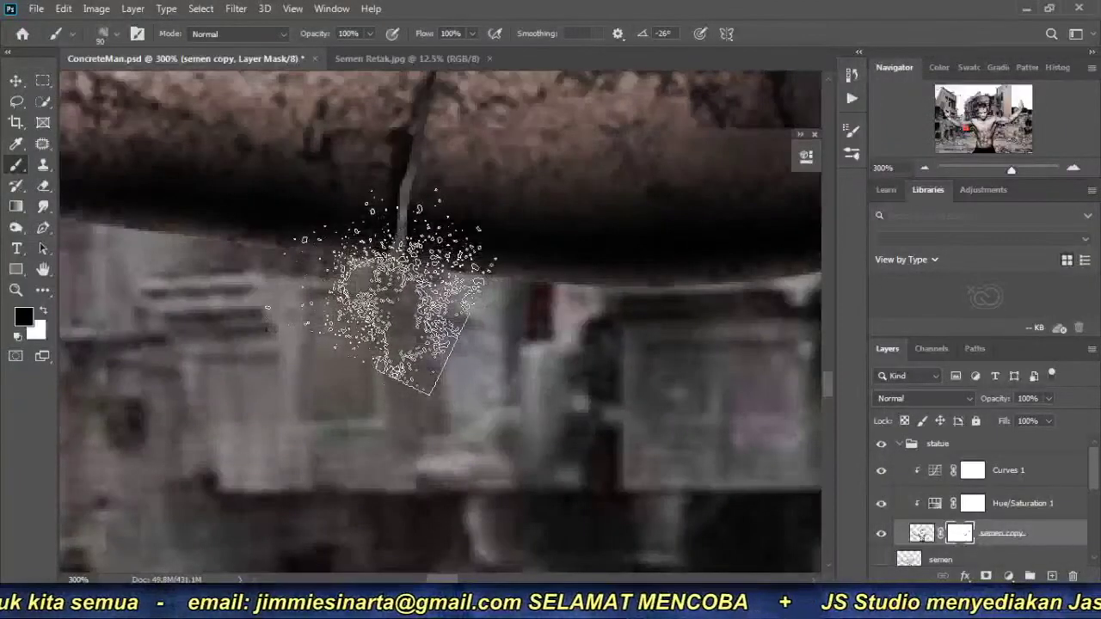
Stamp explosion debris along the arm's lower edge near the plank, then zoom out to the whole composition.
{"action": "mouse_move", "coordinate": [321, 357]}
{"action": "left_mouse_down"}
{"action": "mouse_move", "coordinate": [356, 349]}
{"action": "mouse_move", "coordinate": [319, 344]}
{"action": "mouse_move", "coordinate": [671, 363]}
{"action": "left_mouse_up"}
{"action": "left_click", "coordinate": [301, 275]}
{"action": "left_click_drag", "start_coordinate": [223, 340], "coordinate": [432, 358]}
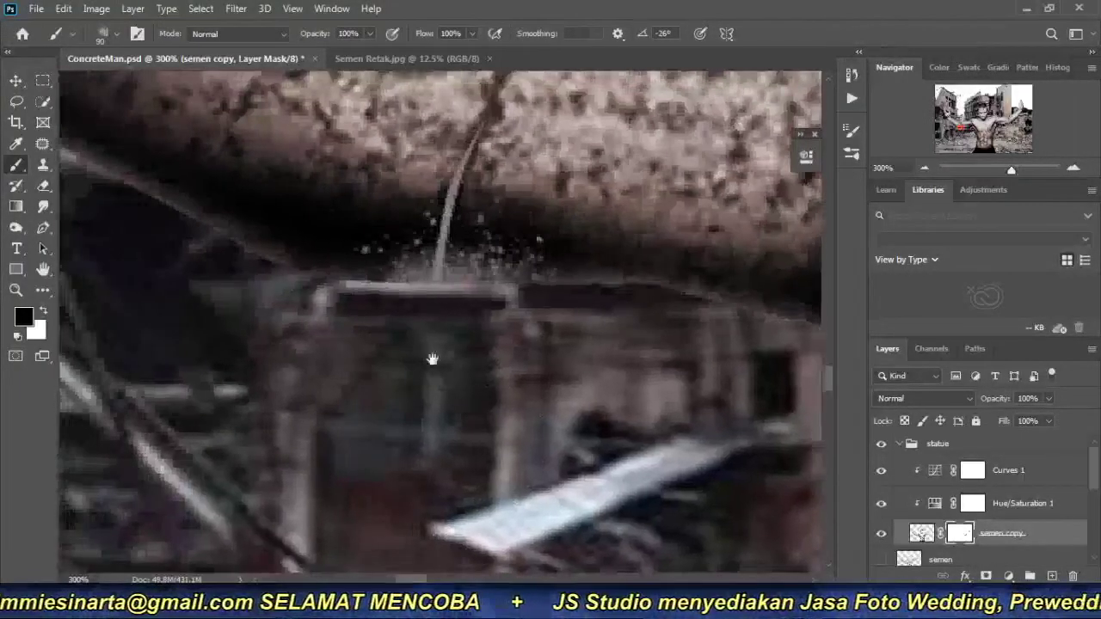
{"action": "mouse_move", "coordinate": [313, 335]}
{"action": "left_mouse_down"}
{"action": "mouse_move", "coordinate": [479, 398]}
{"action": "mouse_move", "coordinate": [467, 405]}
{"action": "mouse_move", "coordinate": [393, 364]}
{"action": "left_mouse_up"}
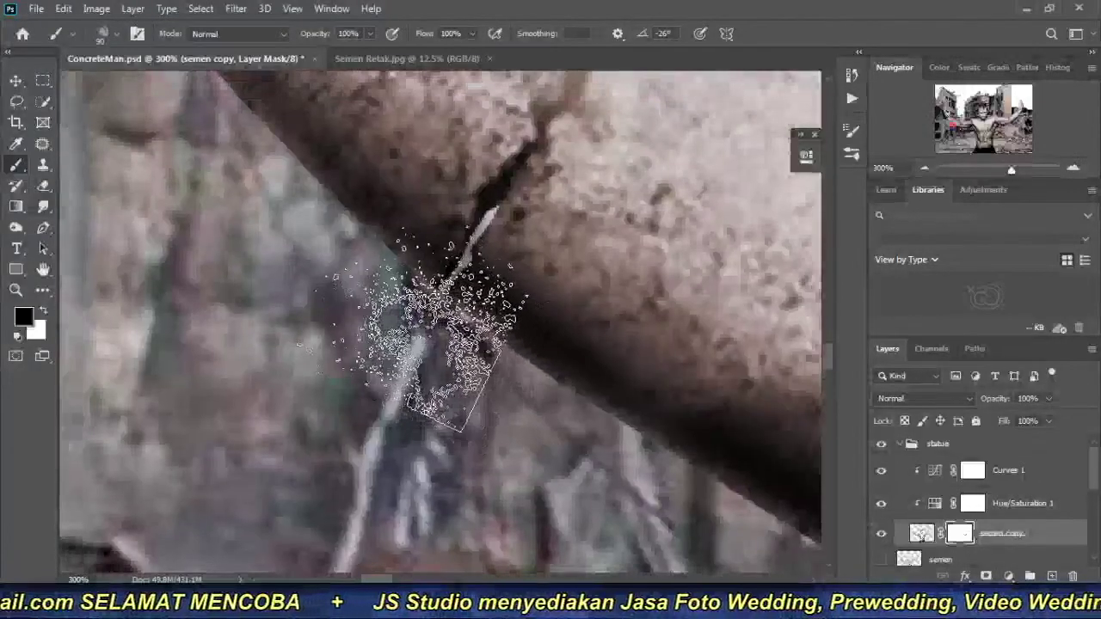
{"action": "mouse_move", "coordinate": [299, 344]}
{"action": "left_mouse_down"}
{"action": "mouse_move", "coordinate": [306, 334]}
{"action": "mouse_move", "coordinate": [269, 323]}
{"action": "mouse_move", "coordinate": [356, 383]}
{"action": "mouse_move", "coordinate": [342, 486]}
{"action": "mouse_move", "coordinate": [658, 271]}
{"action": "left_mouse_up"}
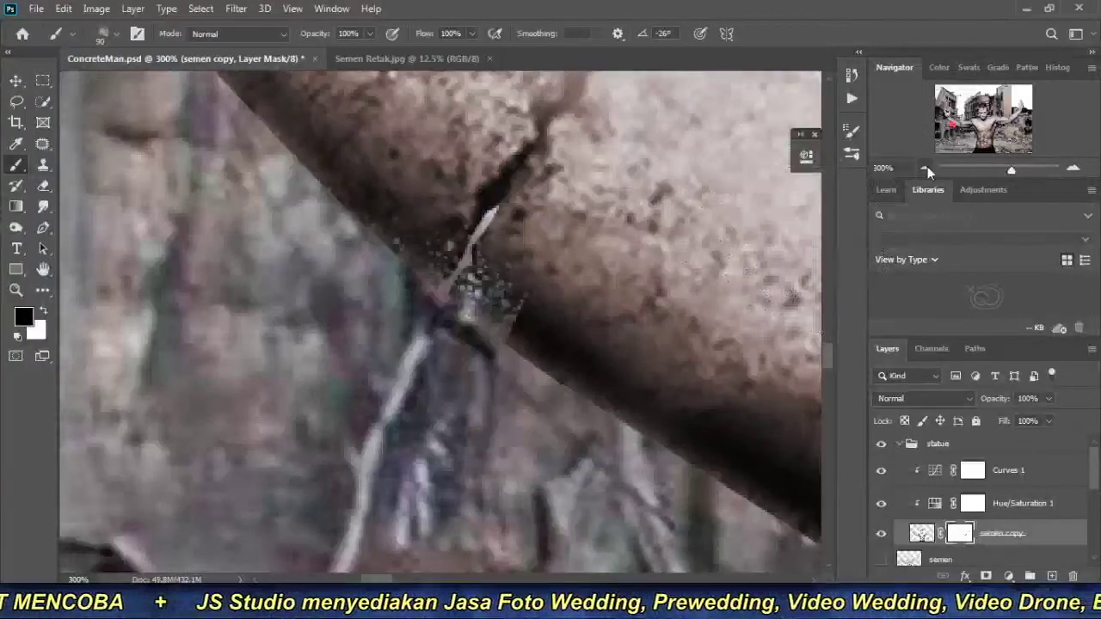
{"action": "left_click", "coordinate": [925, 168]}
{"action": "left_click", "coordinate": [925, 168]}
{"action": "left_click", "coordinate": [924, 167]}
{"action": "left_click", "coordinate": [925, 167]}
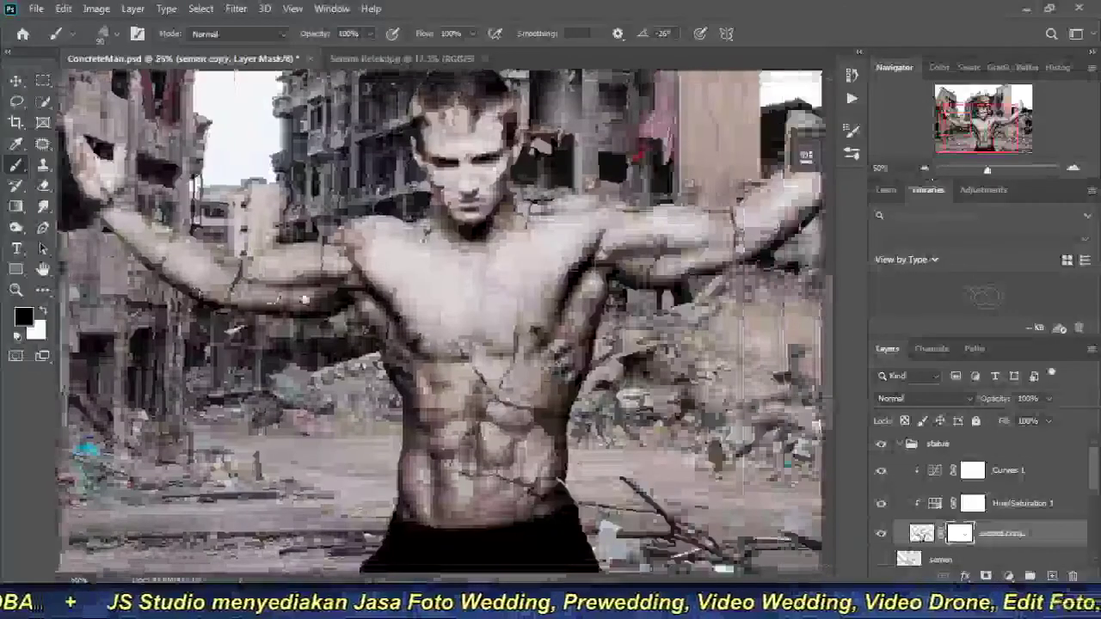
{"action": "left_click", "coordinate": [925, 168]}
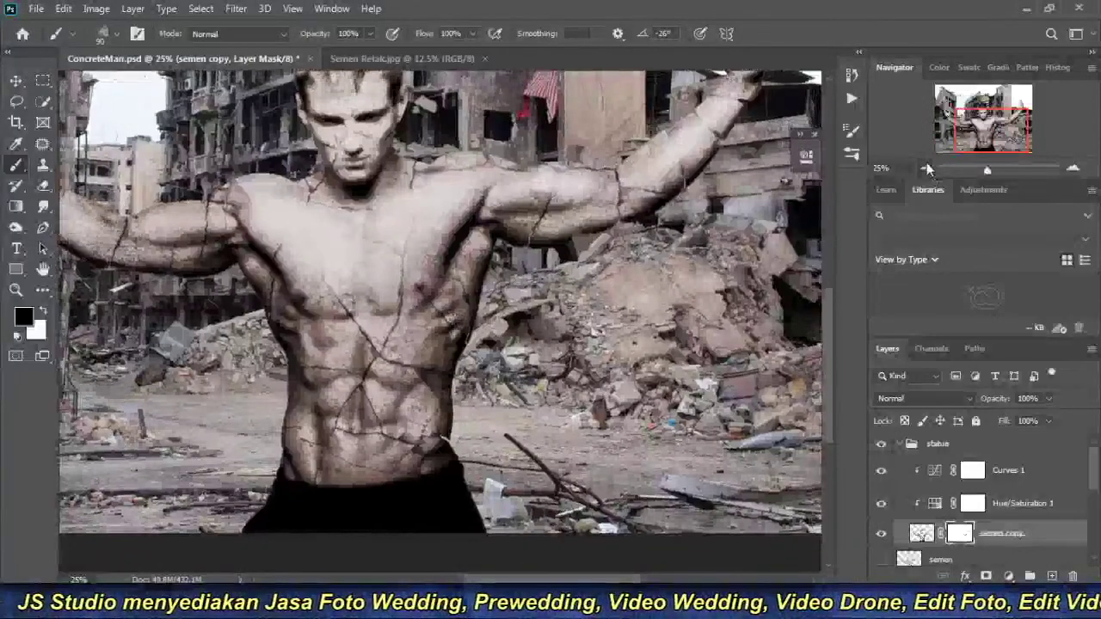
{"action": "left_click", "coordinate": [925, 168]}
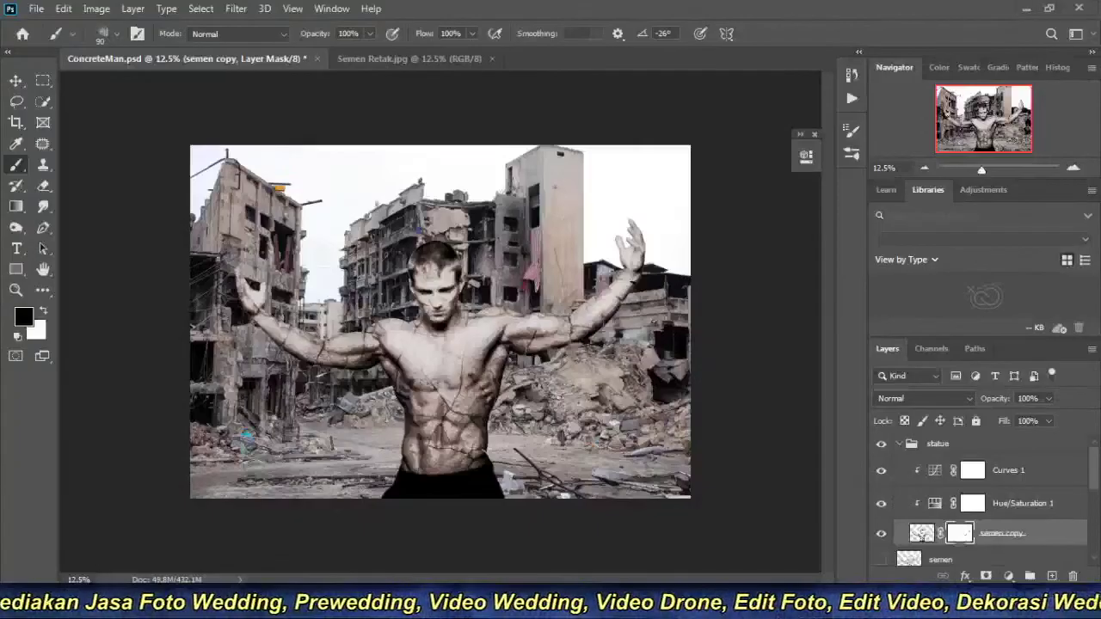
{"action": "mouse_move", "coordinate": [103, 357]}
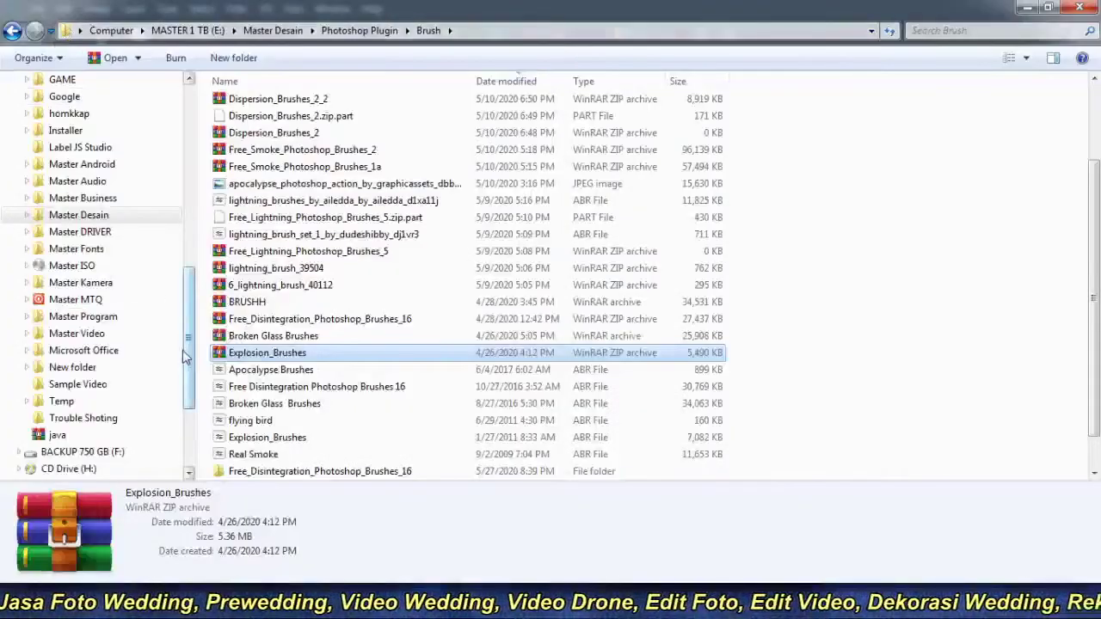
Navigate to DATA FILE (M:) > Materi > Digital Imaging in Explorer.
{"action": "left_click_drag", "start_coordinate": [193, 359], "coordinate": [192, 422]}
{"action": "left_click", "coordinate": [19, 350]}
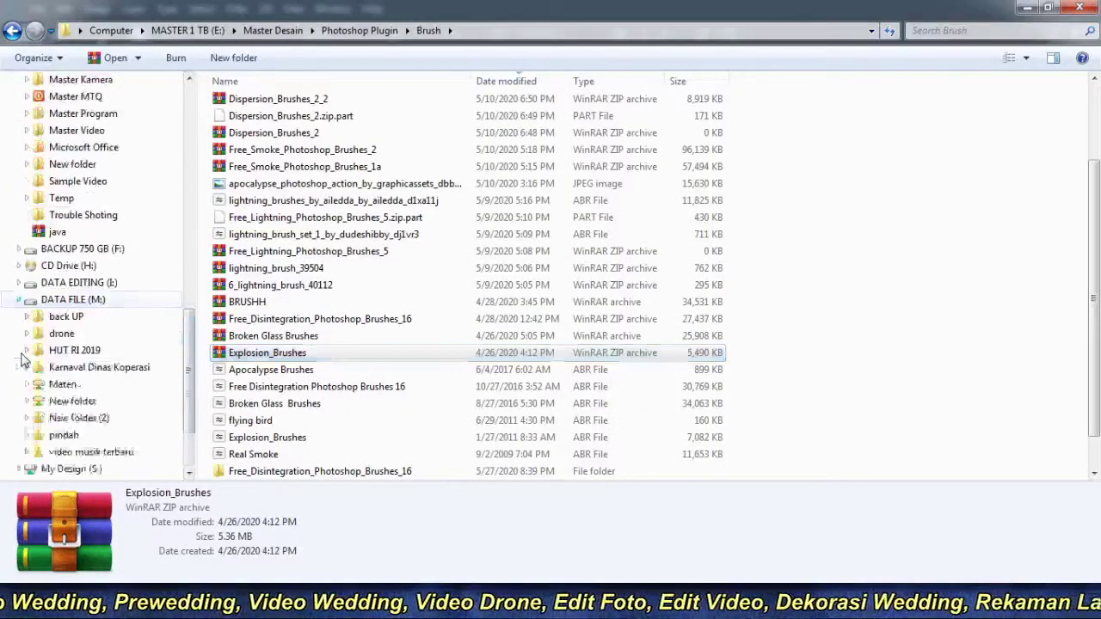
{"action": "left_click", "coordinate": [62, 385]}
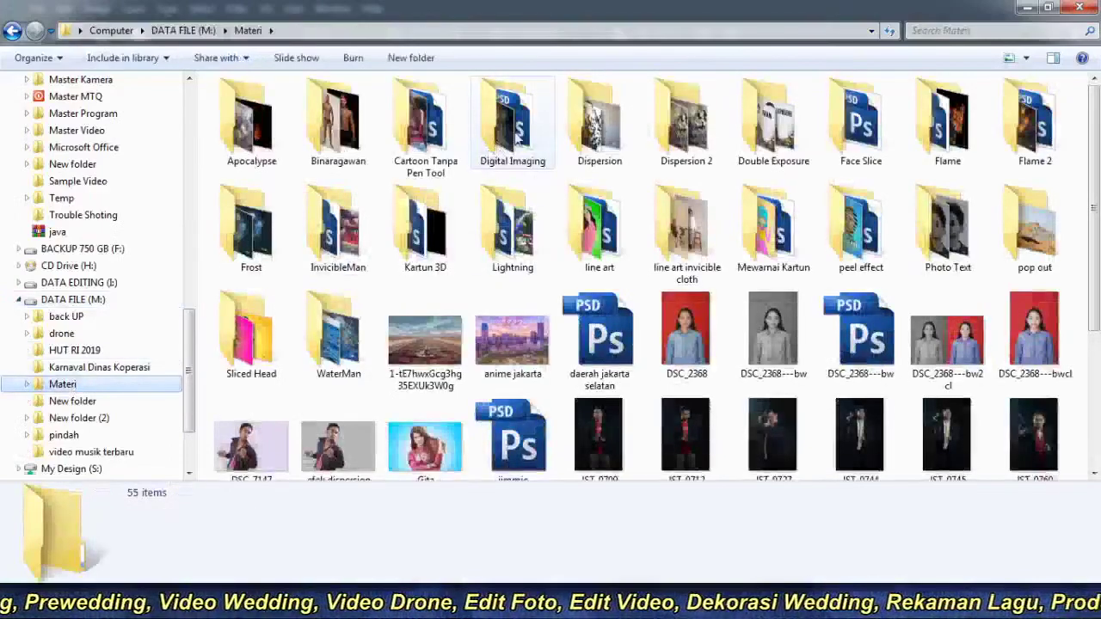
{"action": "double_click", "coordinate": [511, 120]}
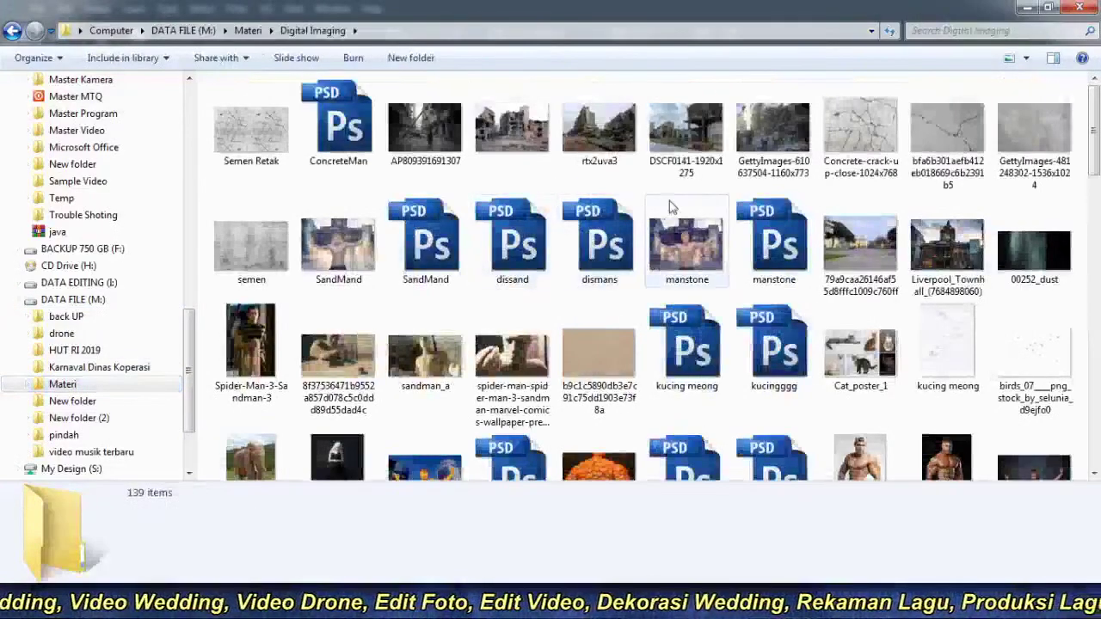
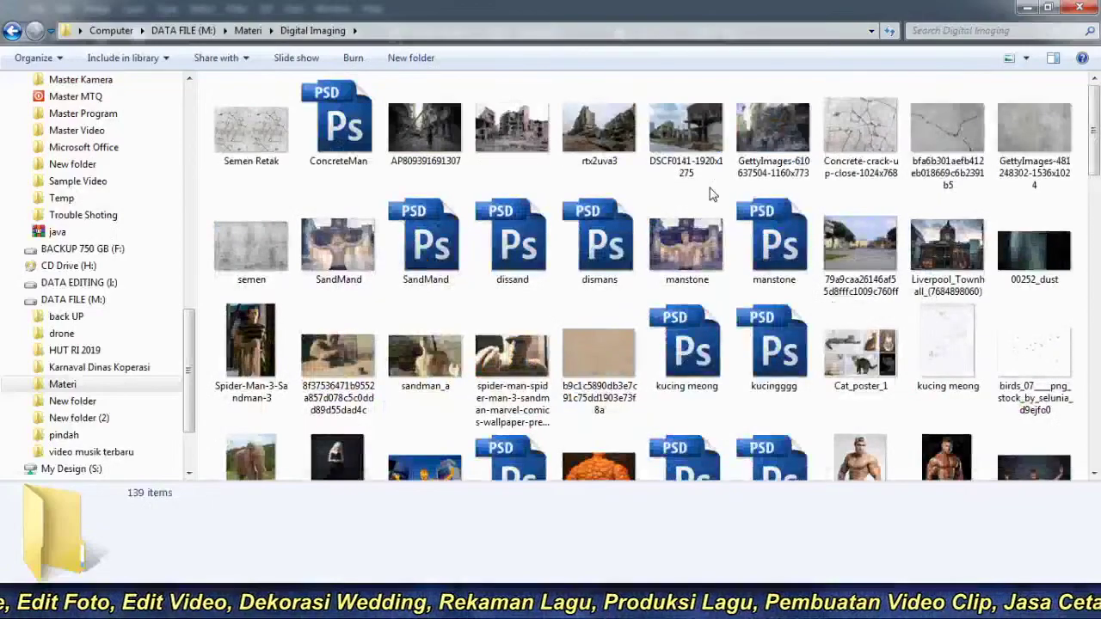
Preview three ruined-city reference photos, including rtx2uva3, in Photo Viewer, closing each one.
{"action": "left_click", "coordinate": [707, 147]}
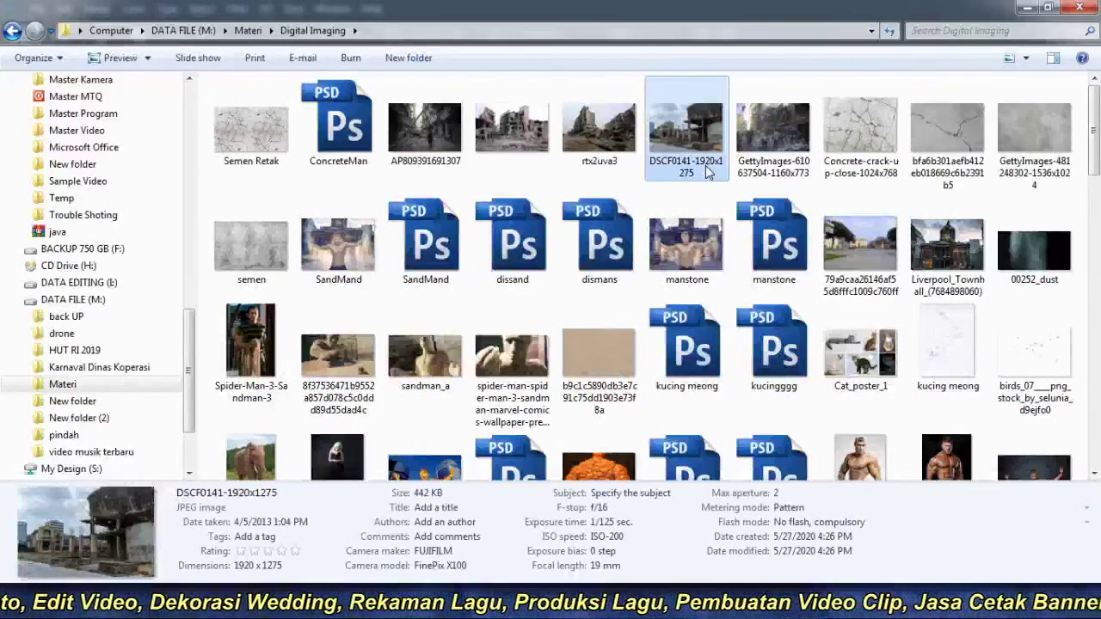
{"action": "double_click", "coordinate": [774, 137]}
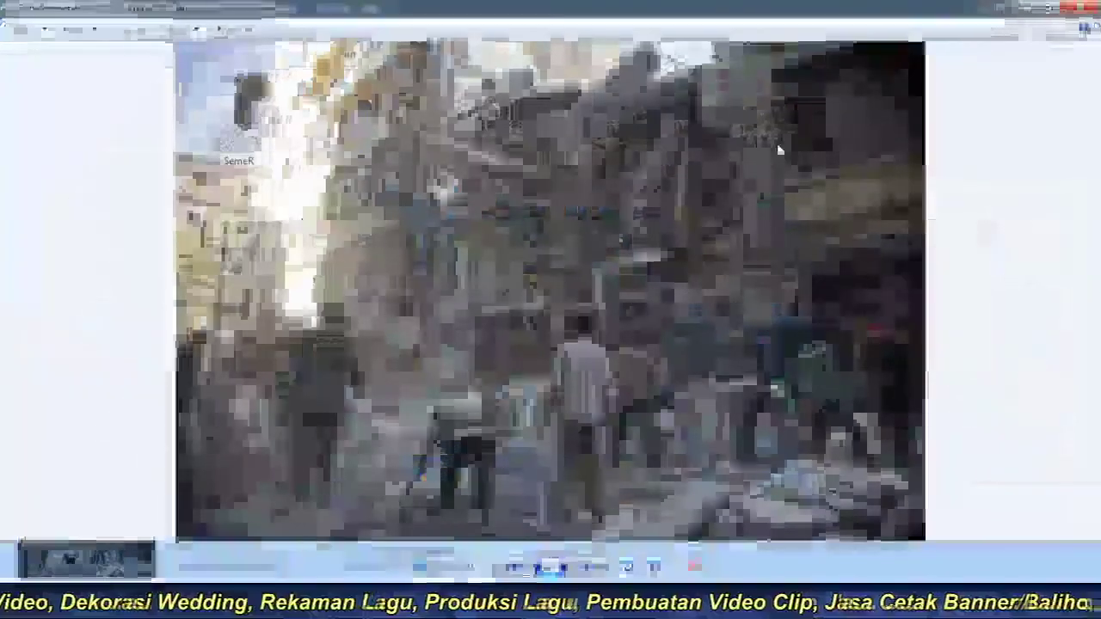
{"action": "left_click", "coordinate": [1082, 8]}
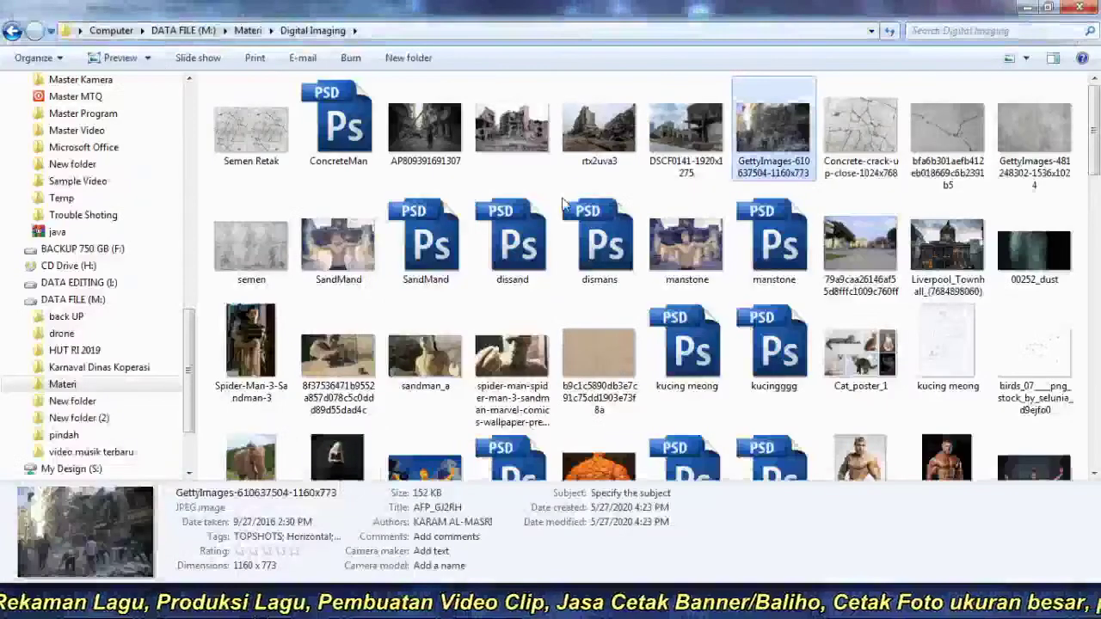
{"action": "double_click", "coordinate": [442, 160]}
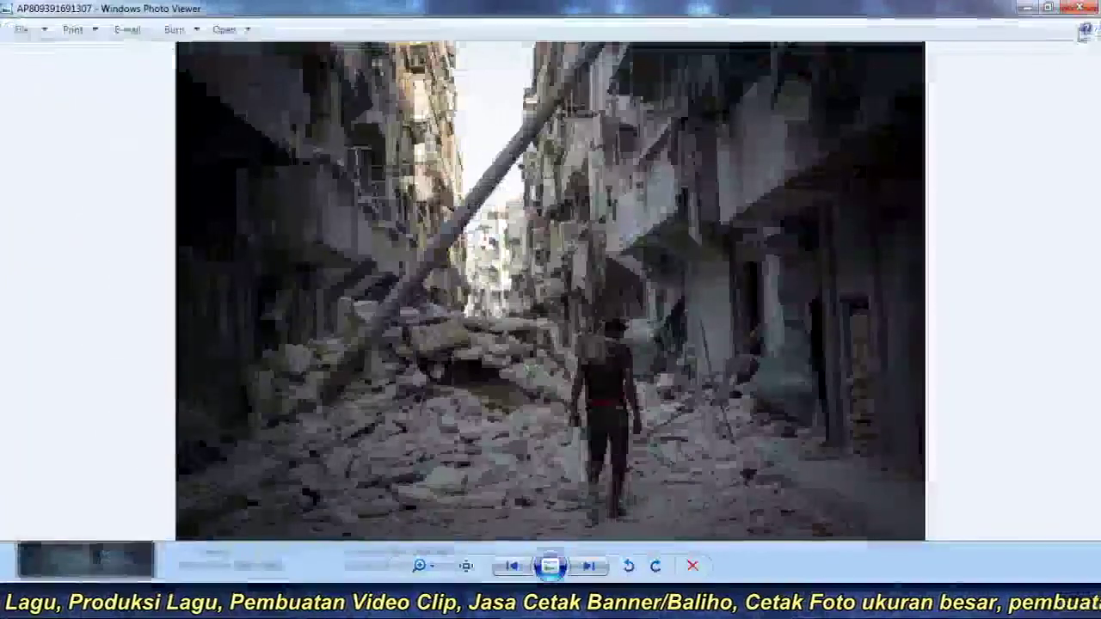
{"action": "key", "text": "alt+F4"}
{"action": "double_click", "coordinate": [599, 129]}
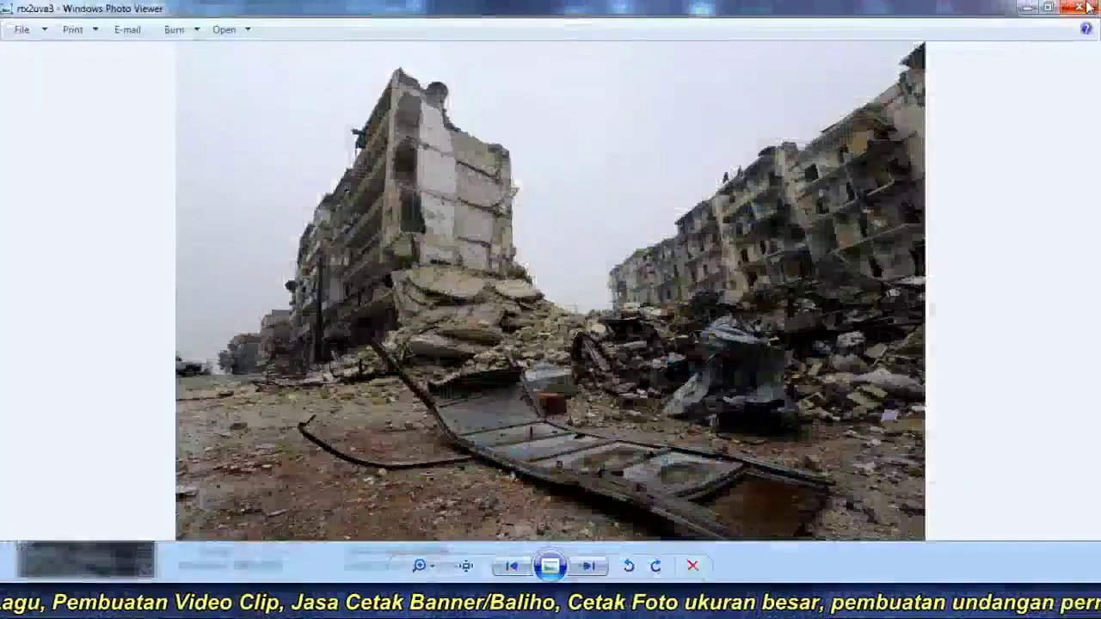
{"action": "left_click", "coordinate": [1089, 8]}
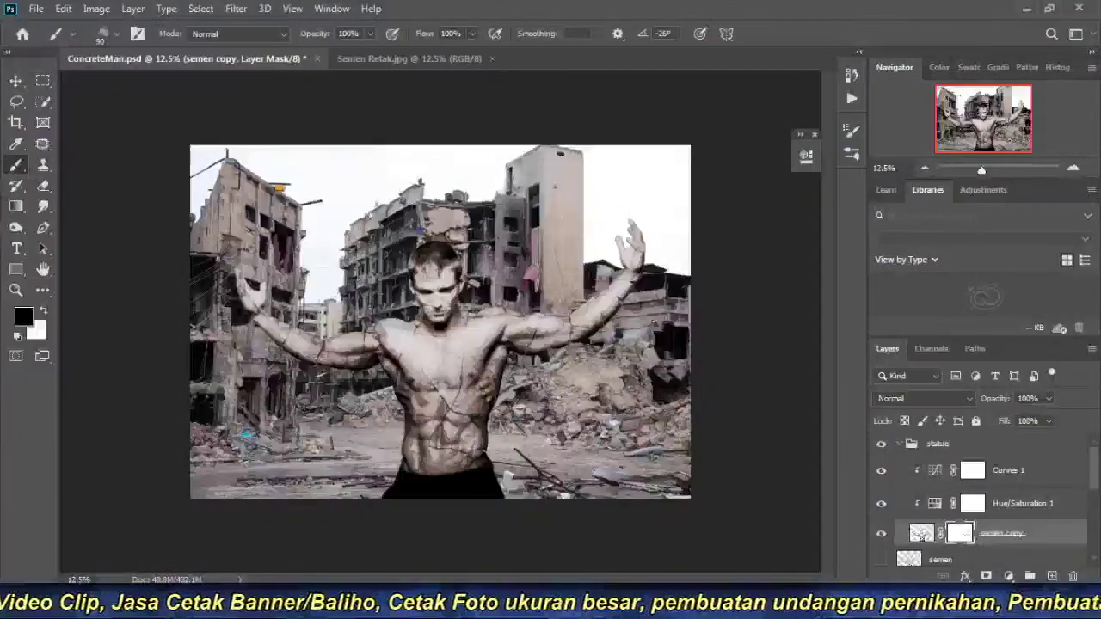
{"action": "scroll", "coordinate": [323, 373], "scroll_direction": "up", "scroll_amount": 1}
{"action": "scroll", "coordinate": [361, 353], "scroll_direction": "up", "scroll_amount": 1}
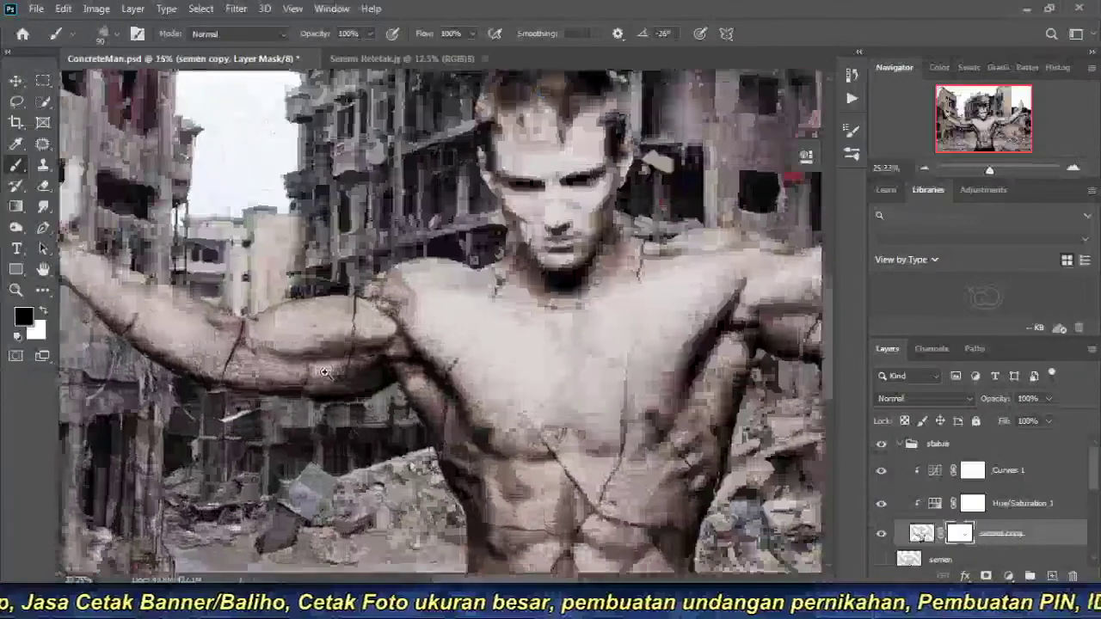
{"action": "scroll", "coordinate": [430, 336], "scroll_direction": "up", "scroll_amount": 1}
{"action": "scroll", "coordinate": [484, 314], "scroll_direction": "up", "scroll_amount": 1}
{"action": "left_click_drag", "start_coordinate": [484, 314], "coordinate": [445, 263]}
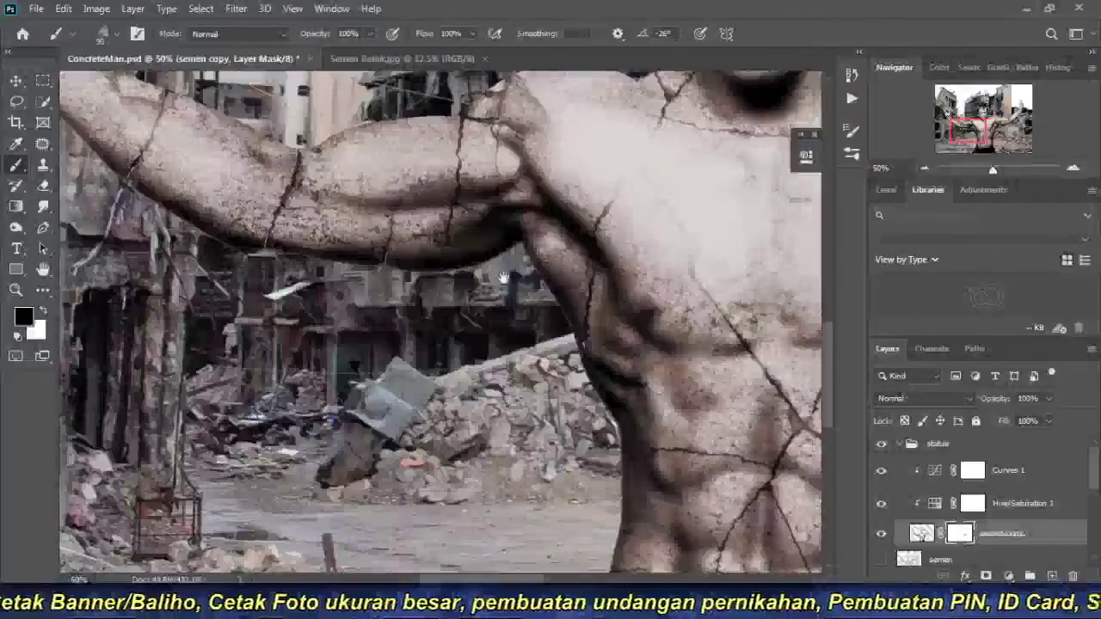
{"action": "scroll", "coordinate": [297, 274], "scroll_direction": "up", "scroll_amount": 1}
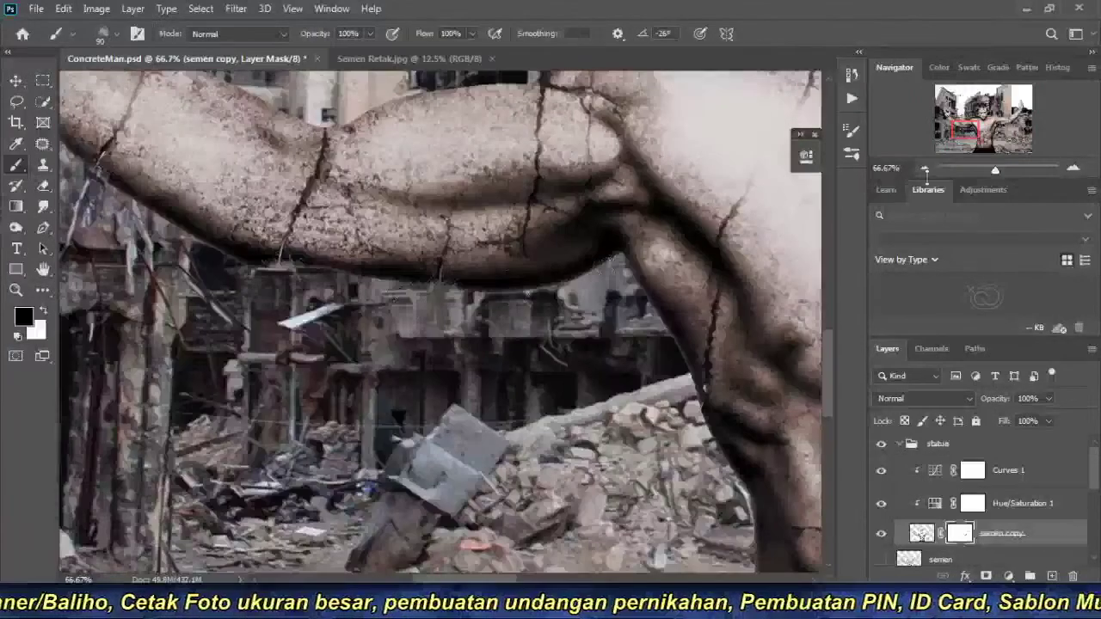
{"action": "left_click", "coordinate": [924, 168]}
{"action": "mouse_move", "coordinate": [283, 262]}
{"action": "left_mouse_down"}
{"action": "mouse_move", "coordinate": [423, 385]}
{"action": "mouse_move", "coordinate": [408, 233]}
{"action": "mouse_move", "coordinate": [386, 418]}
{"action": "mouse_move", "coordinate": [597, 221]}
{"action": "mouse_move", "coordinate": [467, 108]}
{"action": "left_mouse_up"}
{"action": "scroll", "coordinate": [467, 108], "scroll_direction": "up", "scroll_amount": 2}
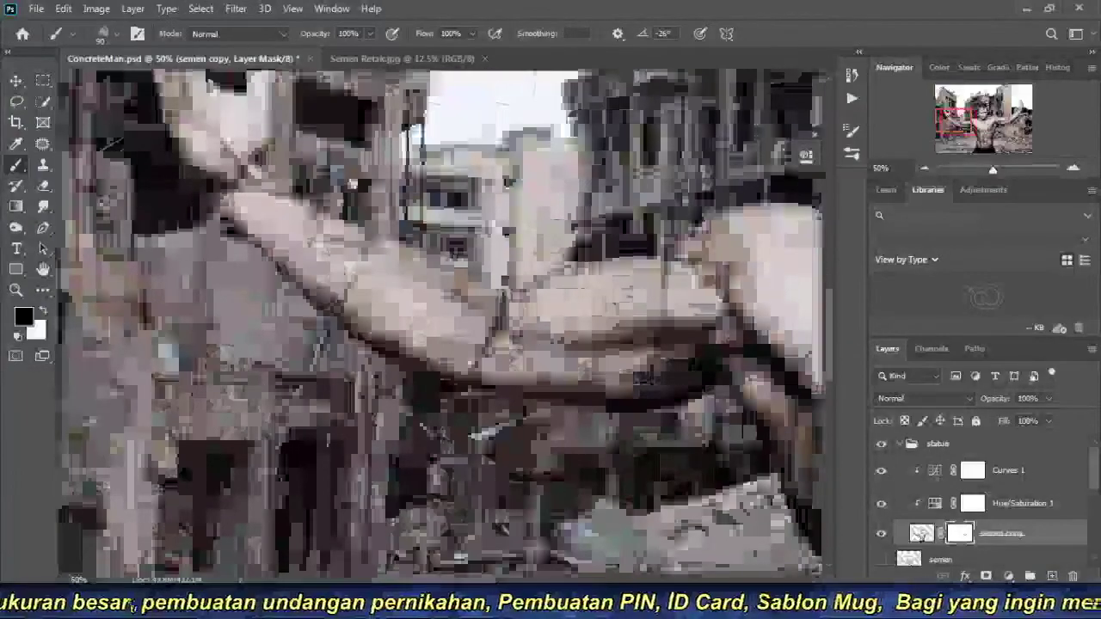
{"action": "left_click_drag", "start_coordinate": [473, 434], "coordinate": [379, 360]}
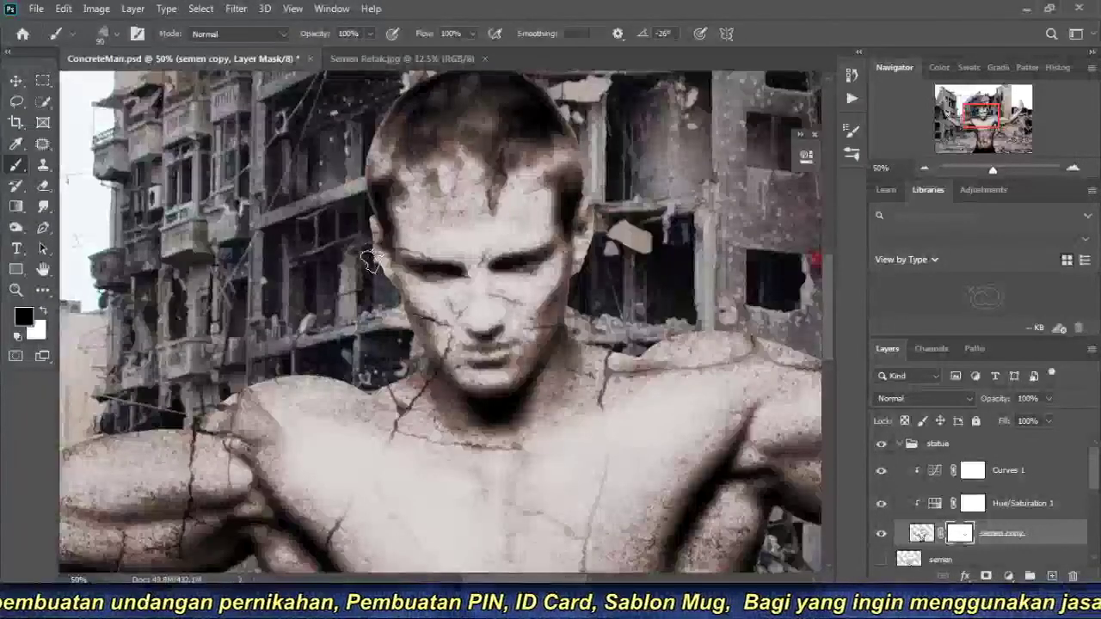
{"action": "left_click_drag", "start_coordinate": [372, 260], "coordinate": [78, 370]}
{"action": "mouse_move", "coordinate": [698, 417]}
{"action": "left_mouse_down"}
{"action": "mouse_move", "coordinate": [466, 391]}
{"action": "mouse_move", "coordinate": [373, 288]}
{"action": "left_mouse_up"}
{"action": "left_click", "coordinate": [926, 168]}
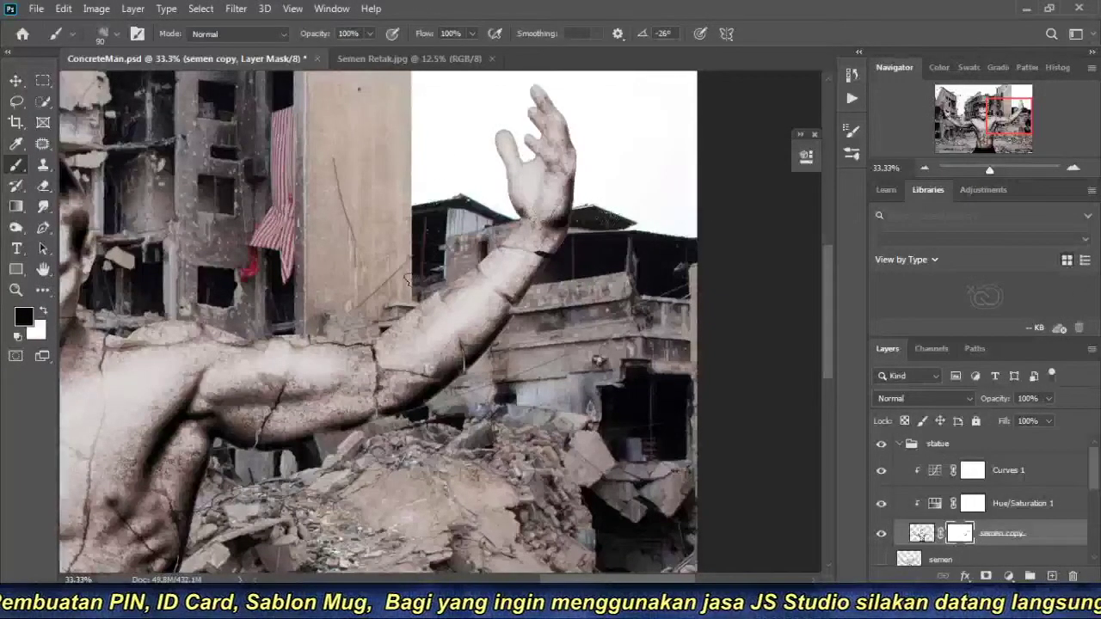
{"action": "right_click", "coordinate": [387, 240]}
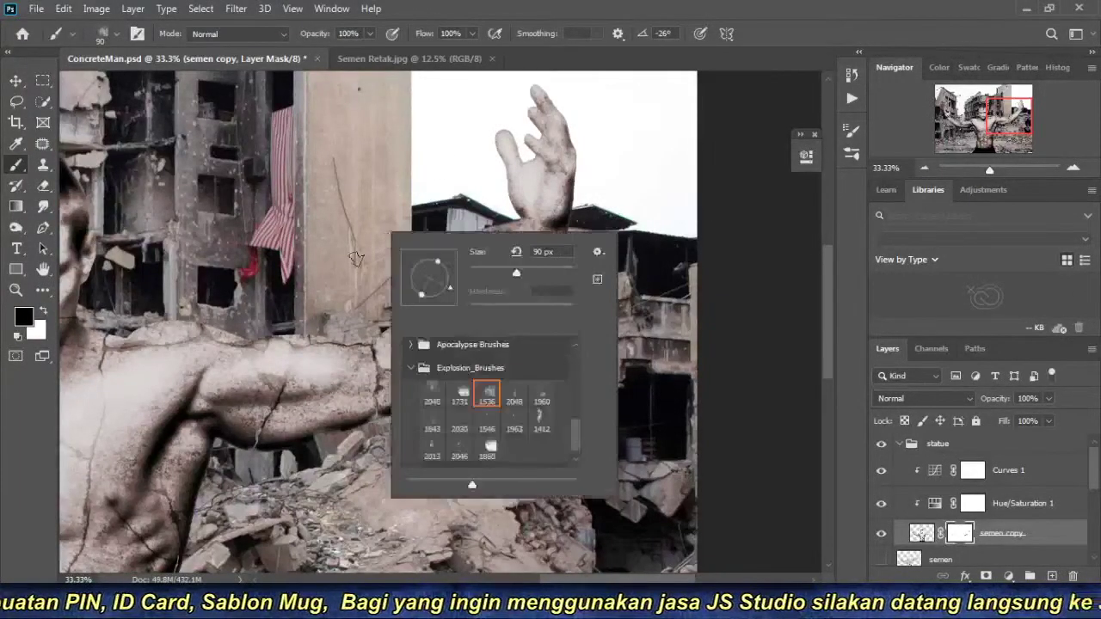
Pick the 194 px scratch-line brush from Apocalypse Brushes and target the statue group.
{"action": "left_click", "coordinate": [412, 369]}
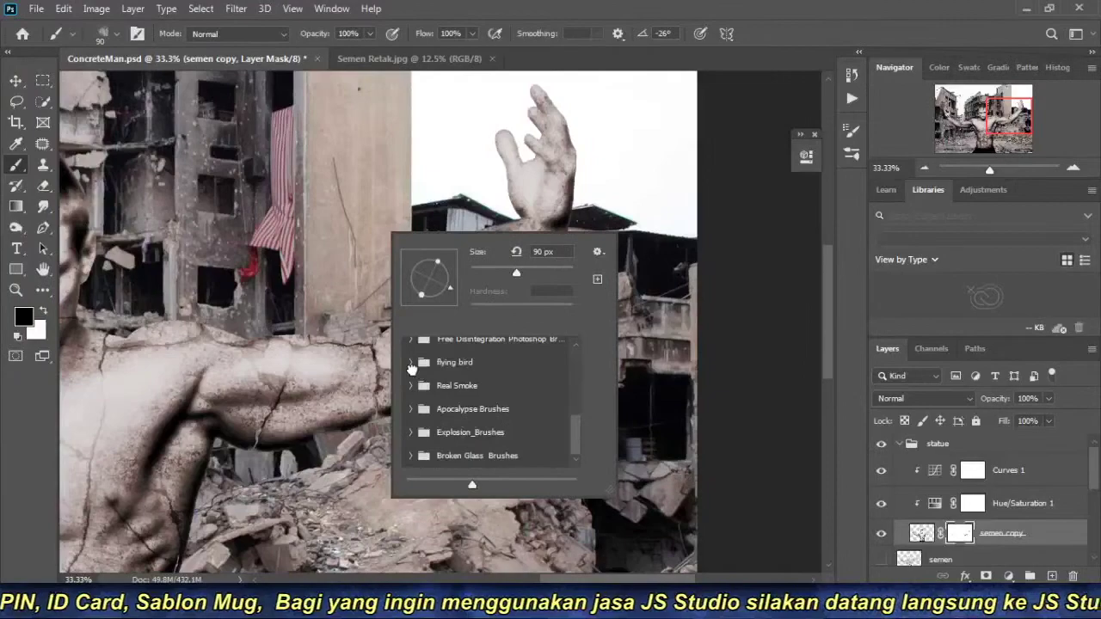
{"action": "left_click", "coordinate": [410, 410]}
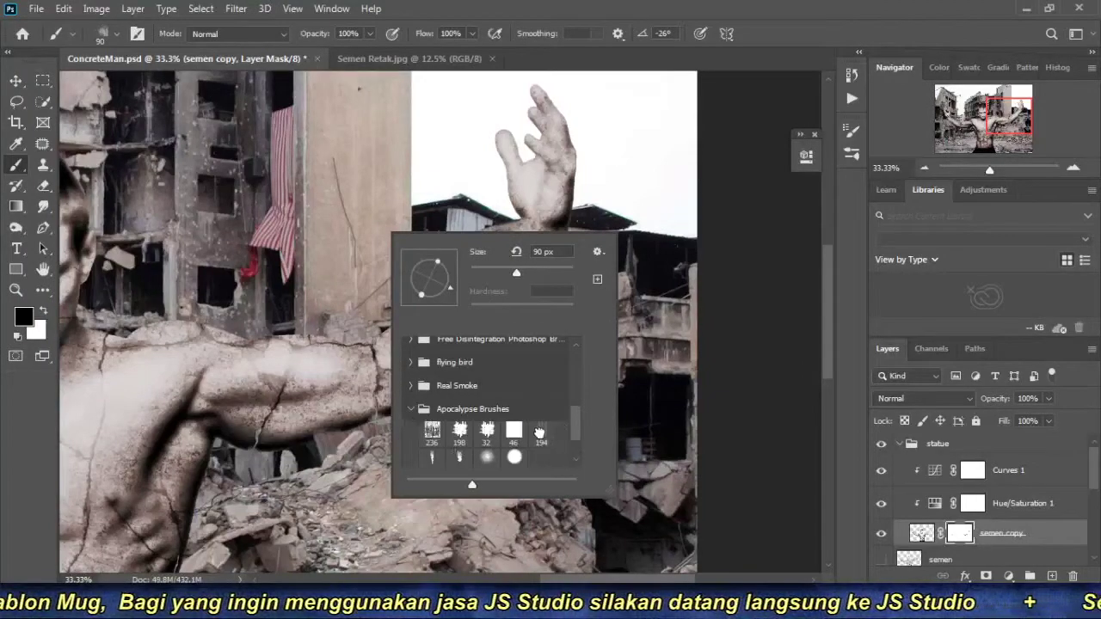
{"action": "left_click", "coordinate": [507, 15]}
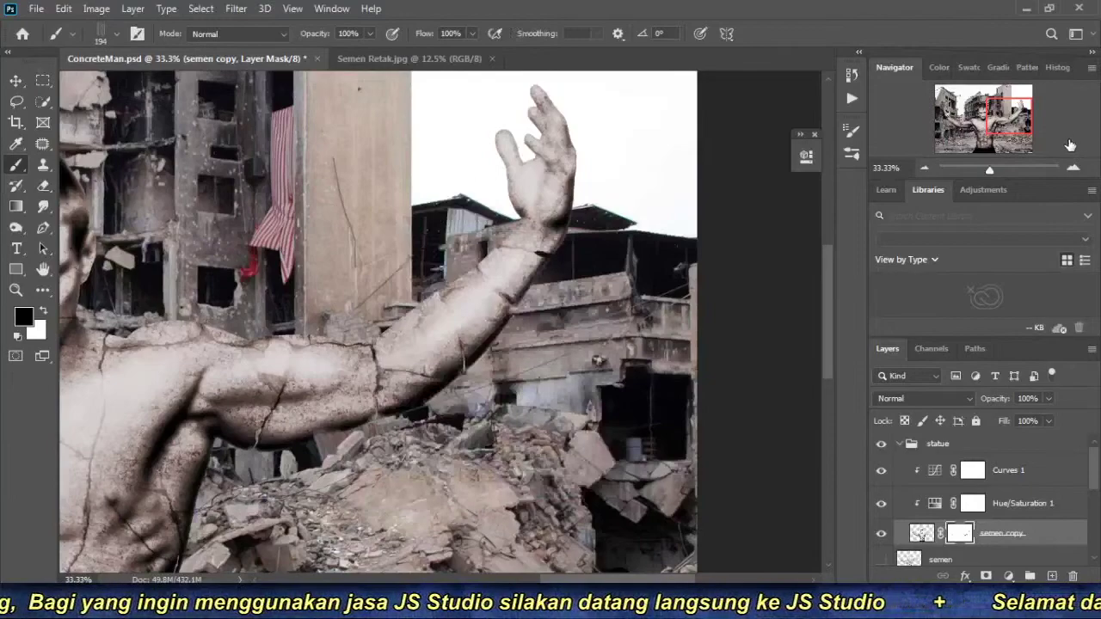
{"action": "scroll", "coordinate": [528, 327], "scroll_direction": "up", "scroll_amount": 2}
{"action": "mouse_move", "coordinate": [529, 327]}
{"action": "left_mouse_down"}
{"action": "mouse_move", "coordinate": [550, 220]}
{"action": "mouse_move", "coordinate": [552, 241]}
{"action": "left_mouse_up"}
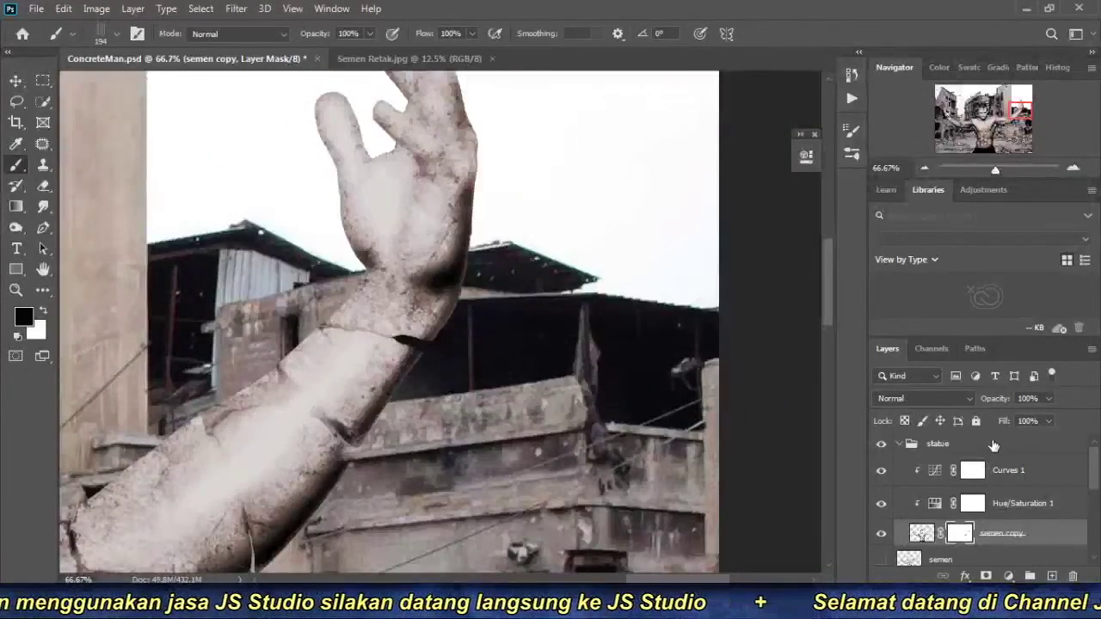
{"action": "left_click", "coordinate": [996, 452]}
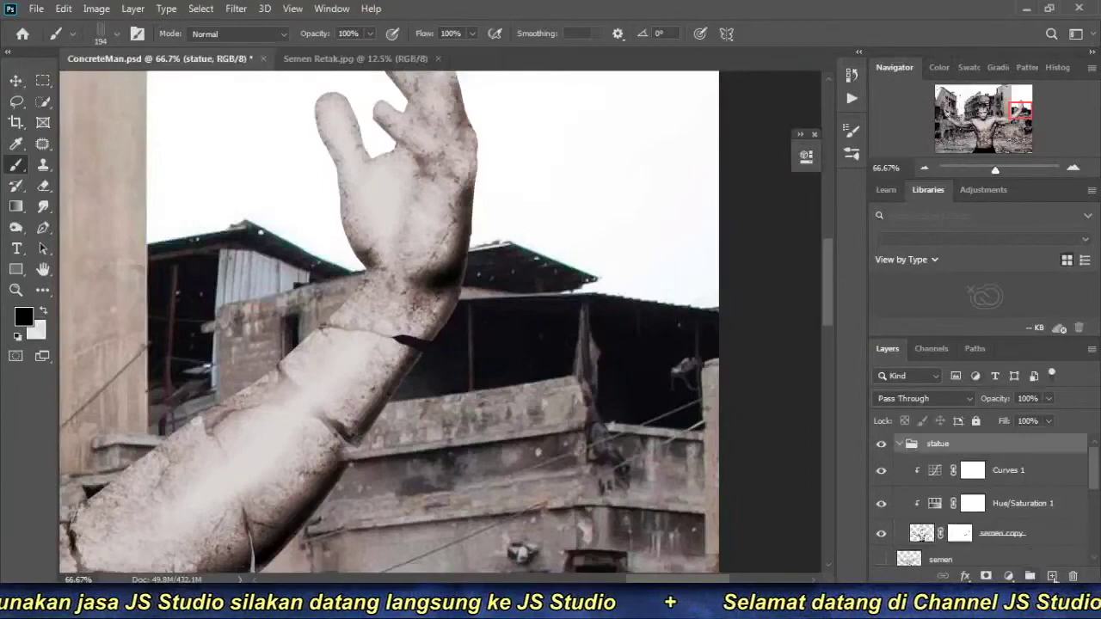
Add an empty Layer 5 inside the statue group, paint a test stroke, and show Brush Settings.
{"action": "left_click", "coordinate": [1052, 576]}
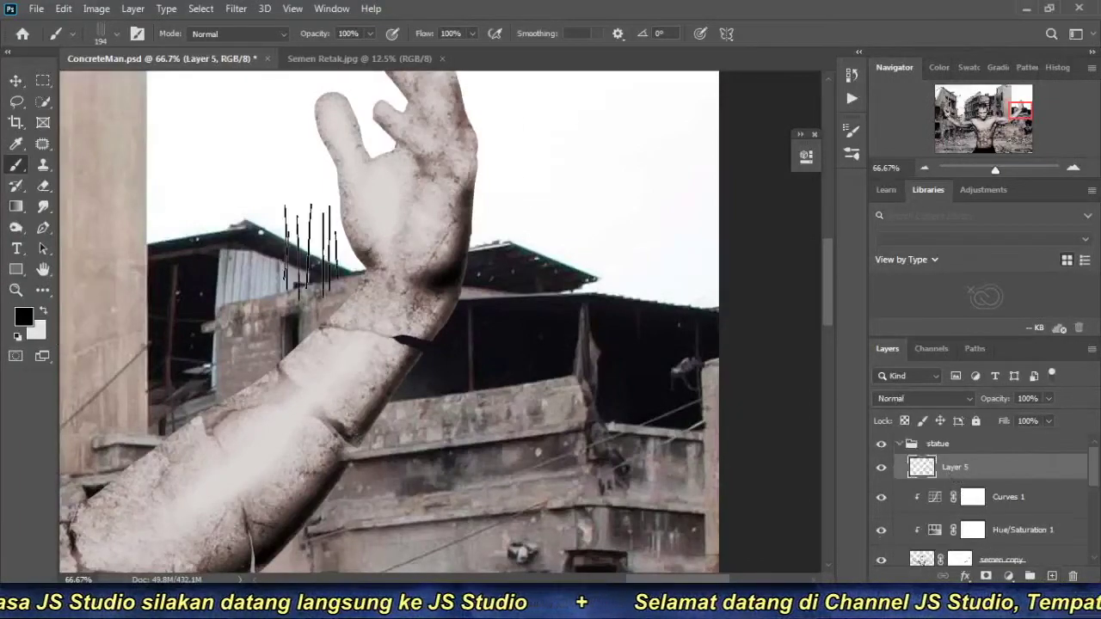
{"action": "left_click", "coordinate": [626, 172]}
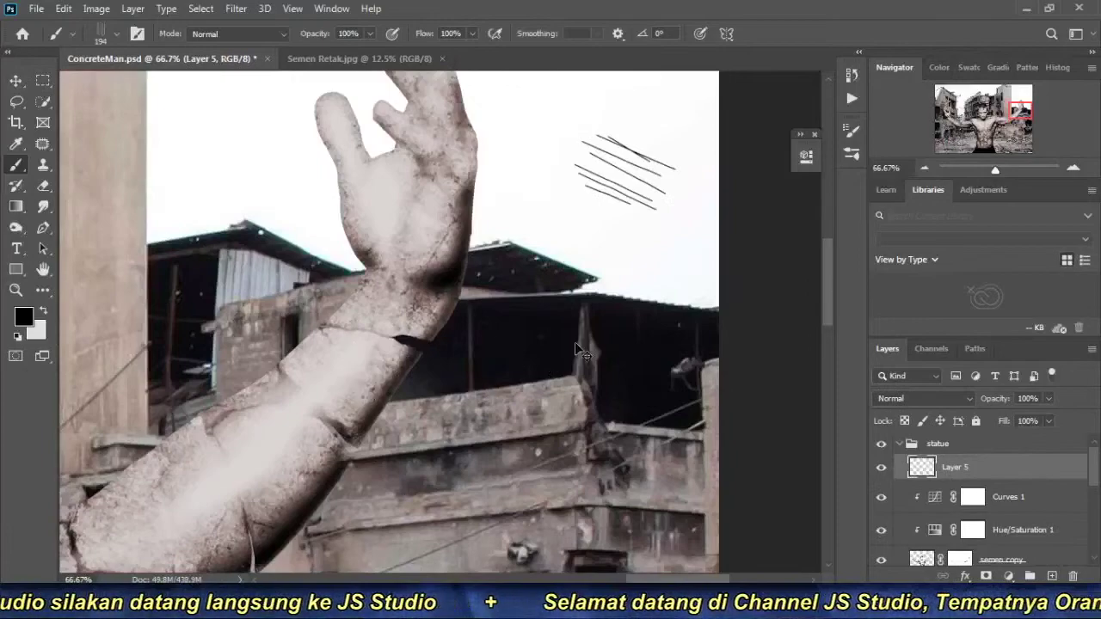
{"action": "left_click", "coordinate": [851, 133]}
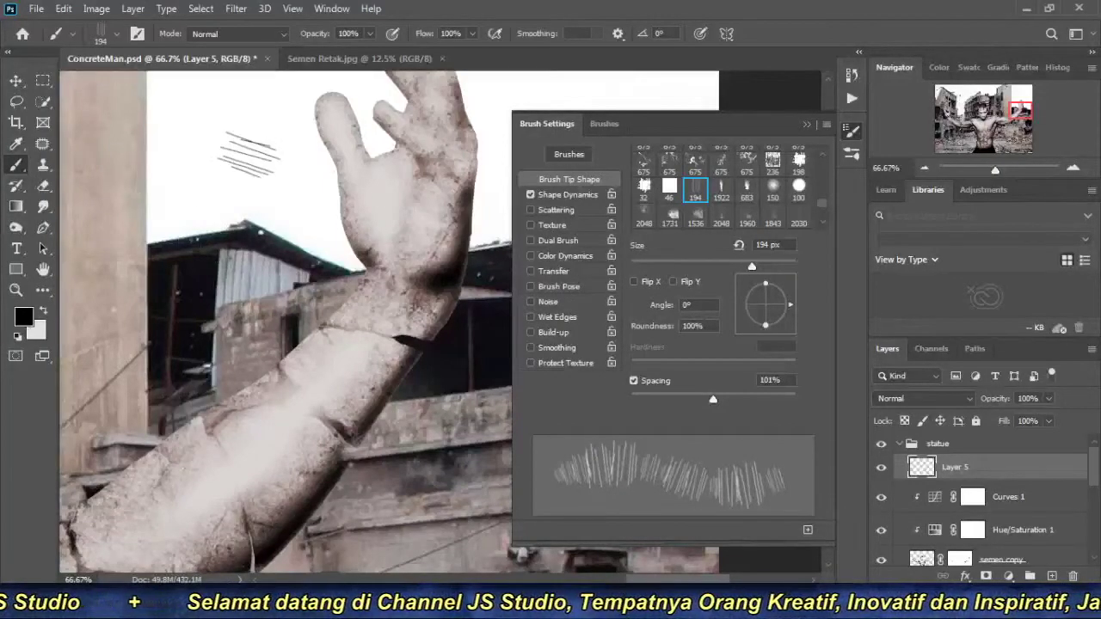
In Shape Dynamics, set Roundness Jitter to 0% and undo the test strokes.
{"action": "left_click", "coordinate": [569, 193]}
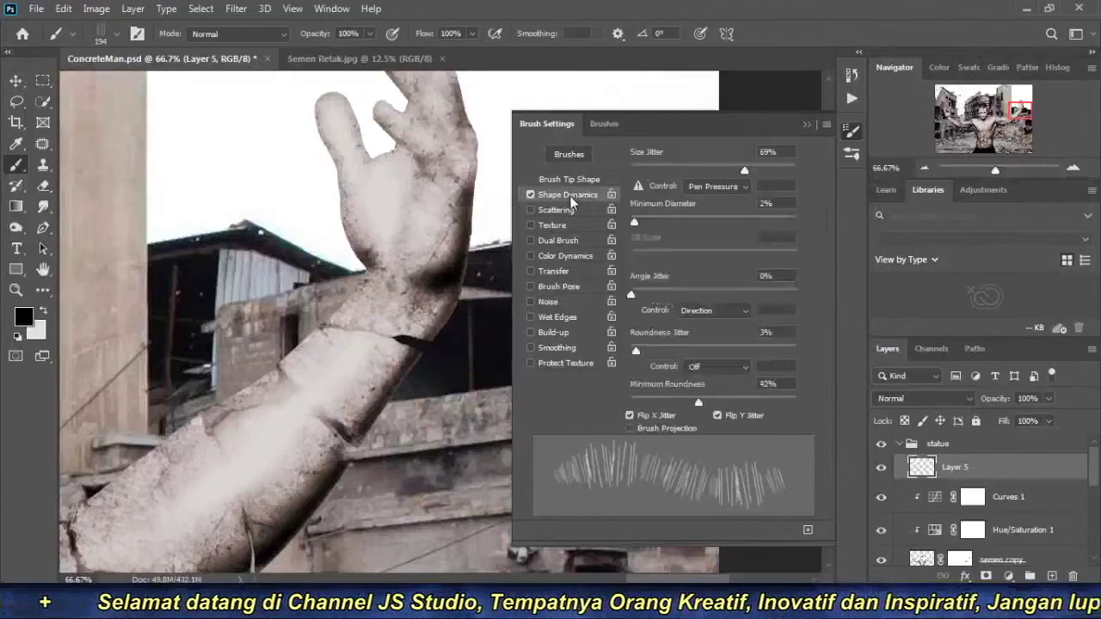
{"action": "left_click_drag", "start_coordinate": [744, 170], "coordinate": [630, 169]}
{"action": "left_click_drag", "start_coordinate": [215, 93], "coordinate": [215, 194]}
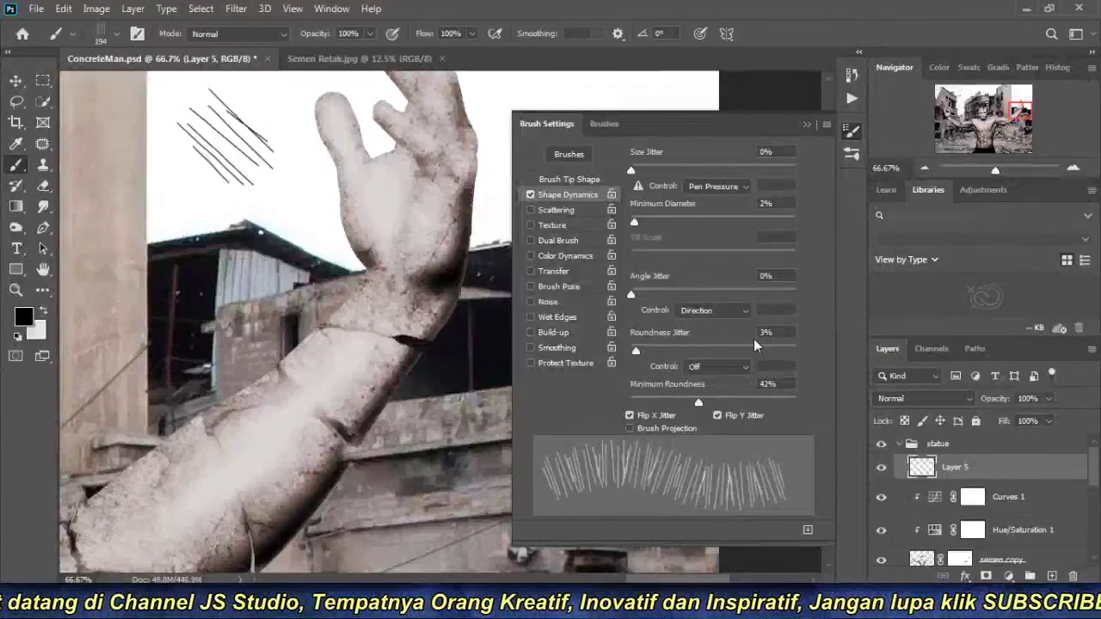
{"action": "key", "text": "ctrl+z"}
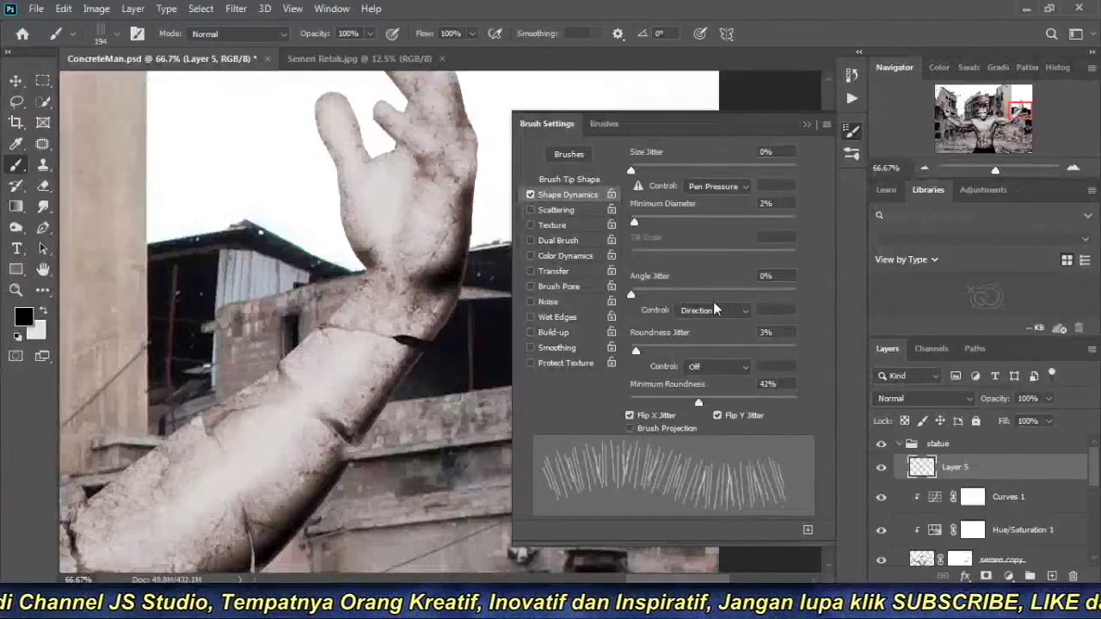
{"action": "left_click_drag", "start_coordinate": [637, 353], "coordinate": [618, 354]}
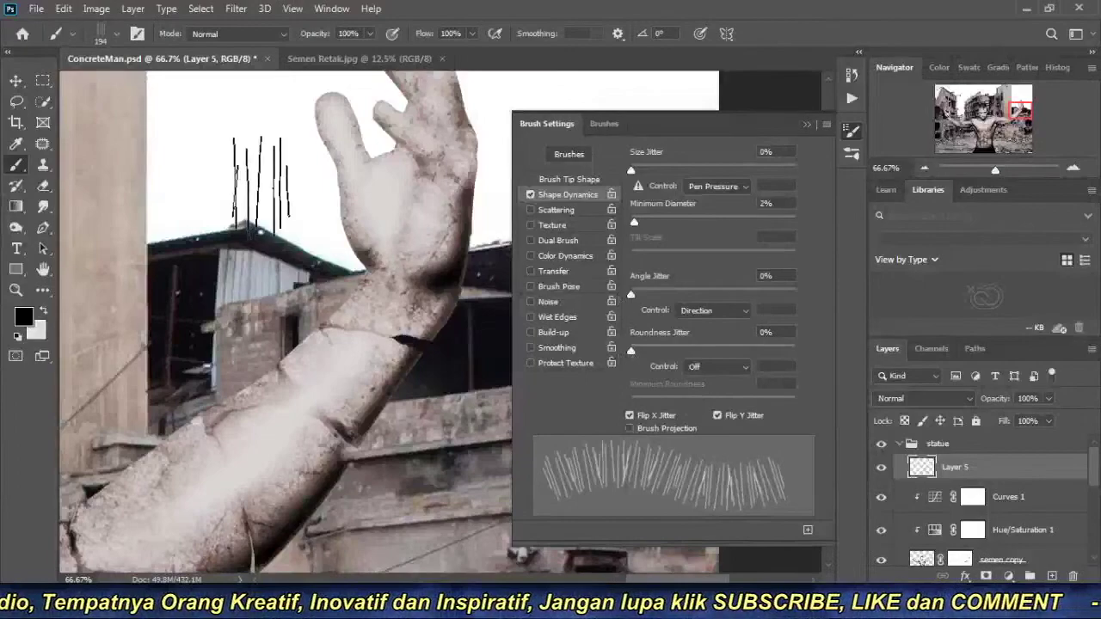
{"action": "left_click", "coordinate": [231, 171]}
{"action": "key", "text": "ctrl+z"}
Turn off Flip X Jitter and test the brush with hatch dabs on the sky.
{"action": "left_click", "coordinate": [569, 179]}
{"action": "left_click", "coordinate": [573, 194]}
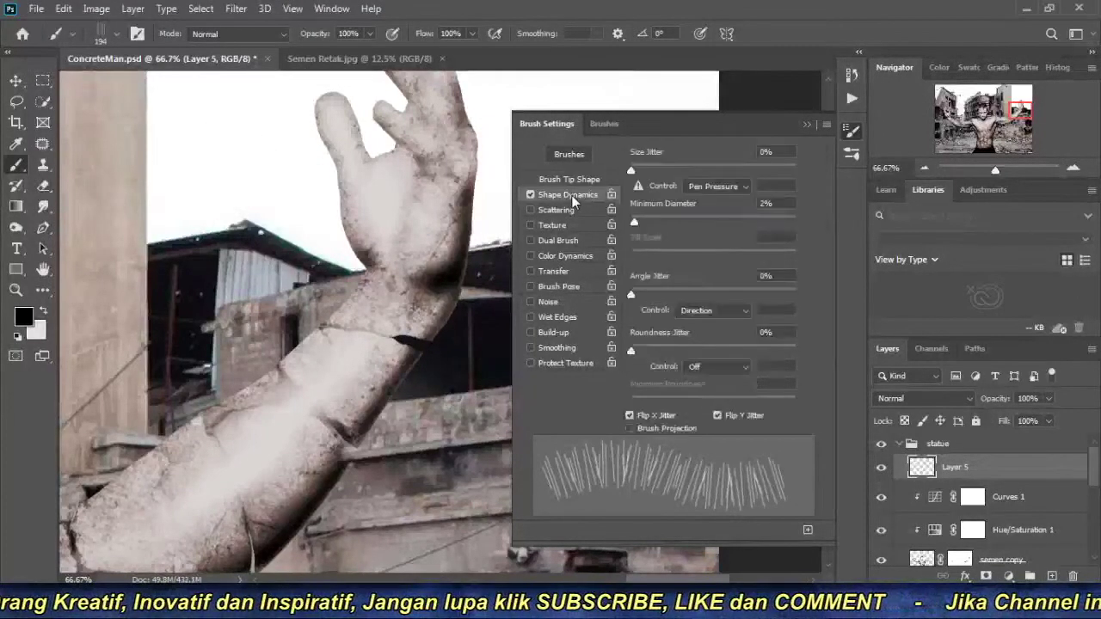
{"action": "left_click", "coordinate": [630, 415]}
{"action": "left_click", "coordinate": [243, 142]}
{"action": "left_click", "coordinate": [246, 153]}
{"action": "key", "text": "ctrl+z"}
{"action": "key", "text": "ctrl+z"}
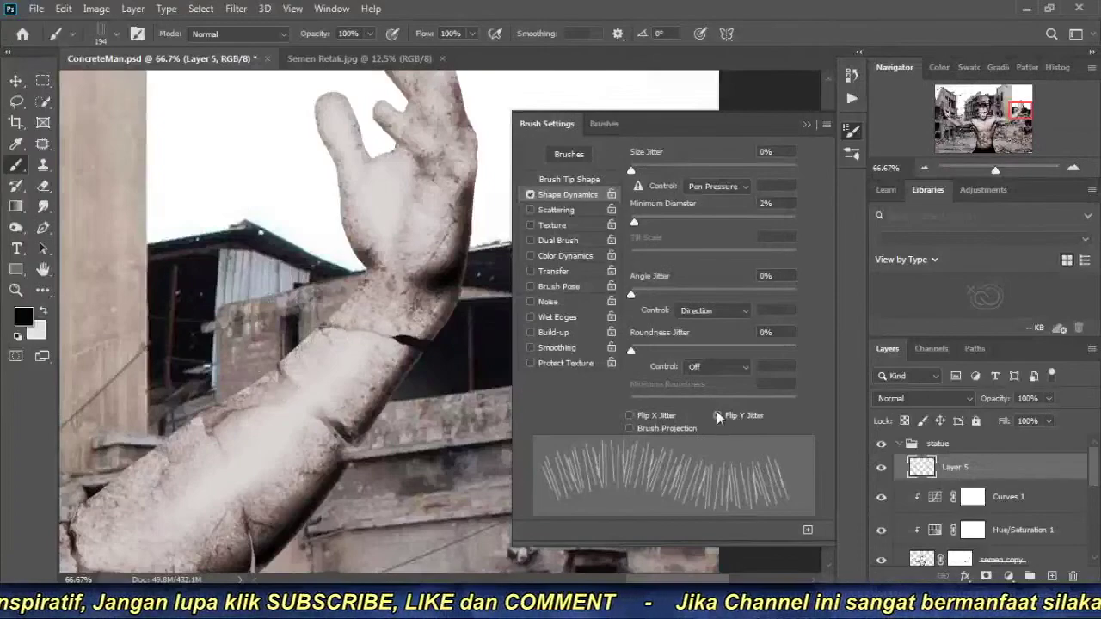
{"action": "left_click", "coordinate": [238, 140]}
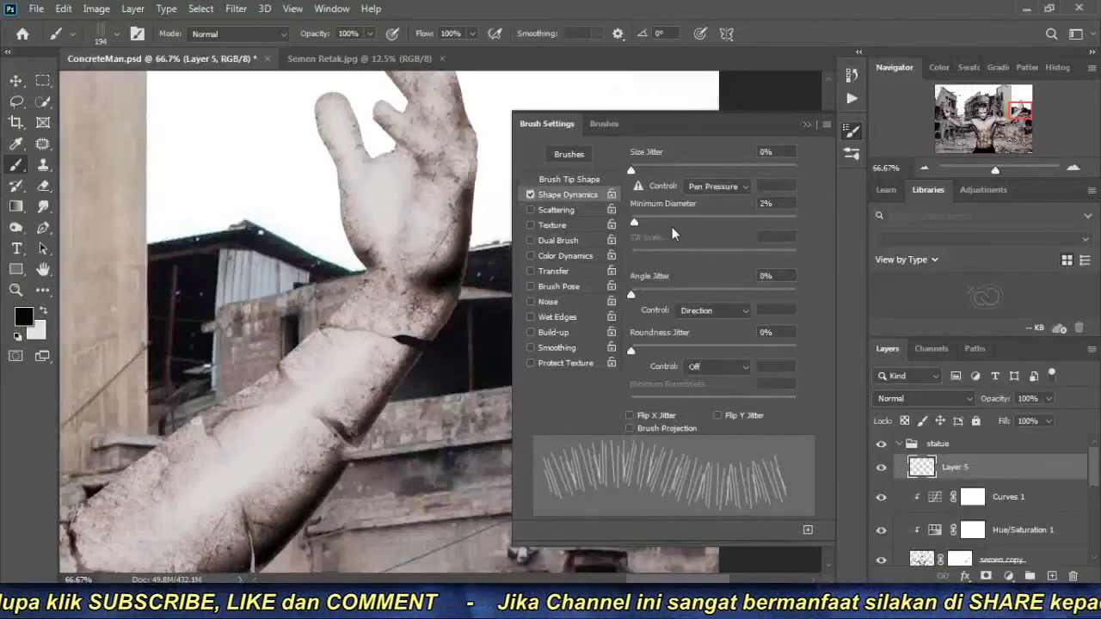
Try the Size Jitter control at Off, then set it back to Pen Pressure.
{"action": "left_click", "coordinate": [742, 187]}
{"action": "left_click", "coordinate": [727, 202]}
{"action": "left_click", "coordinate": [275, 151]}
{"action": "key", "text": "ctrl+z"}
{"action": "key", "text": "ctrl+z"}
{"action": "left_click", "coordinate": [698, 185]}
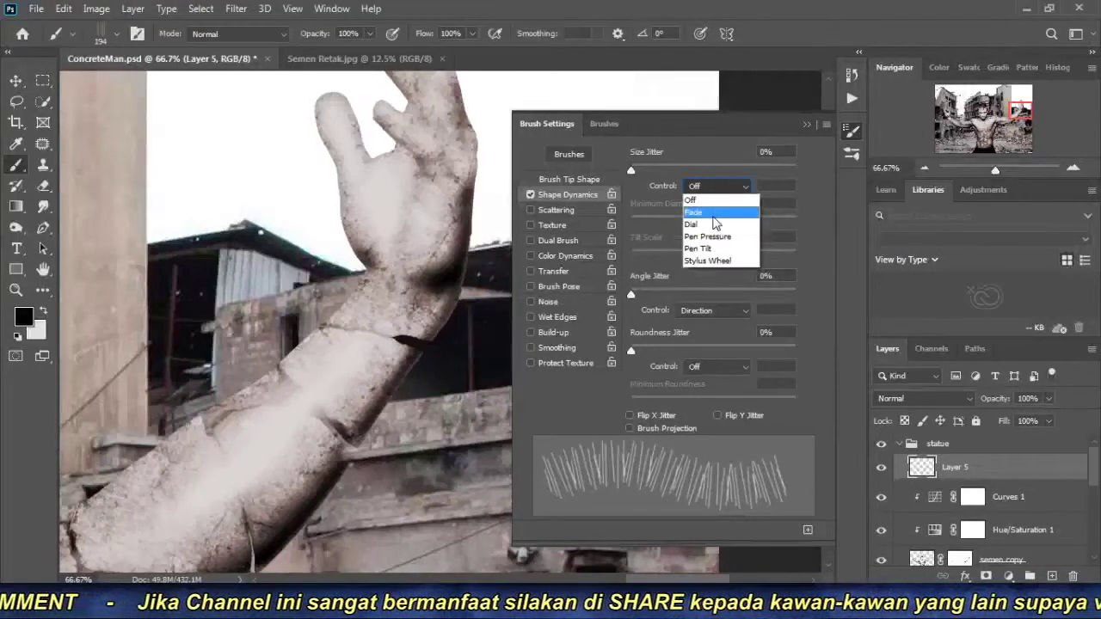
{"action": "left_click", "coordinate": [717, 237]}
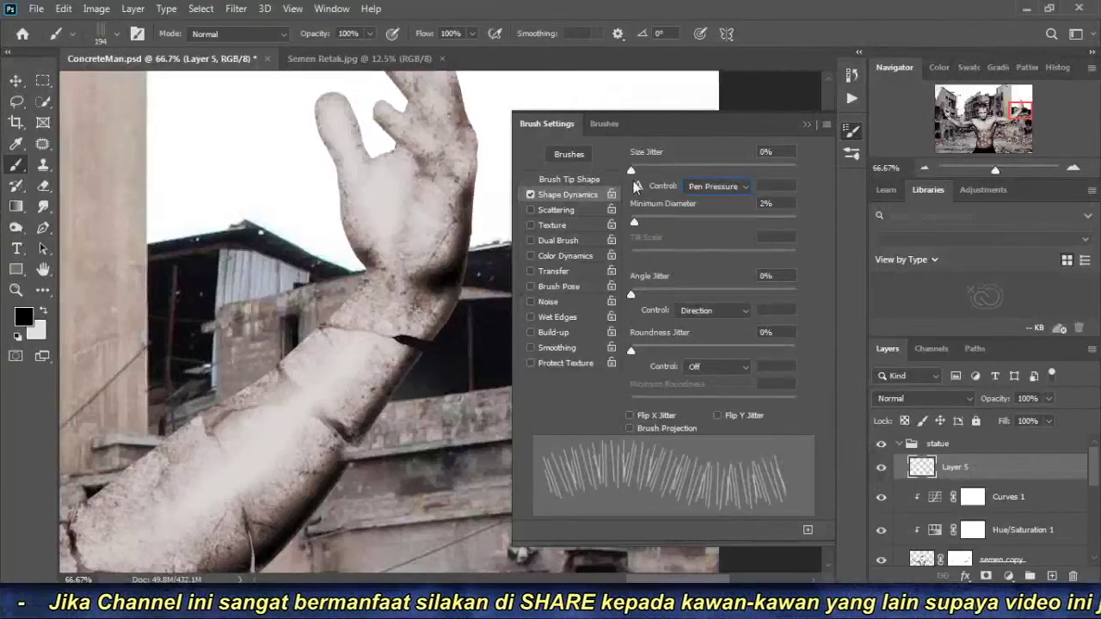
Set Size Jitter to 74% and put away the Brush Settings panel.
{"action": "mouse_move", "coordinate": [630, 171]}
{"action": "left_mouse_down"}
{"action": "mouse_move", "coordinate": [658, 168]}
{"action": "mouse_move", "coordinate": [619, 168]}
{"action": "mouse_move", "coordinate": [778, 175]}
{"action": "mouse_move", "coordinate": [753, 170]}
{"action": "left_mouse_up"}
{"action": "left_click_drag", "start_coordinate": [241, 194], "coordinate": [310, 155]}
{"action": "left_click_drag", "start_coordinate": [322, 335], "coordinate": [349, 382]}
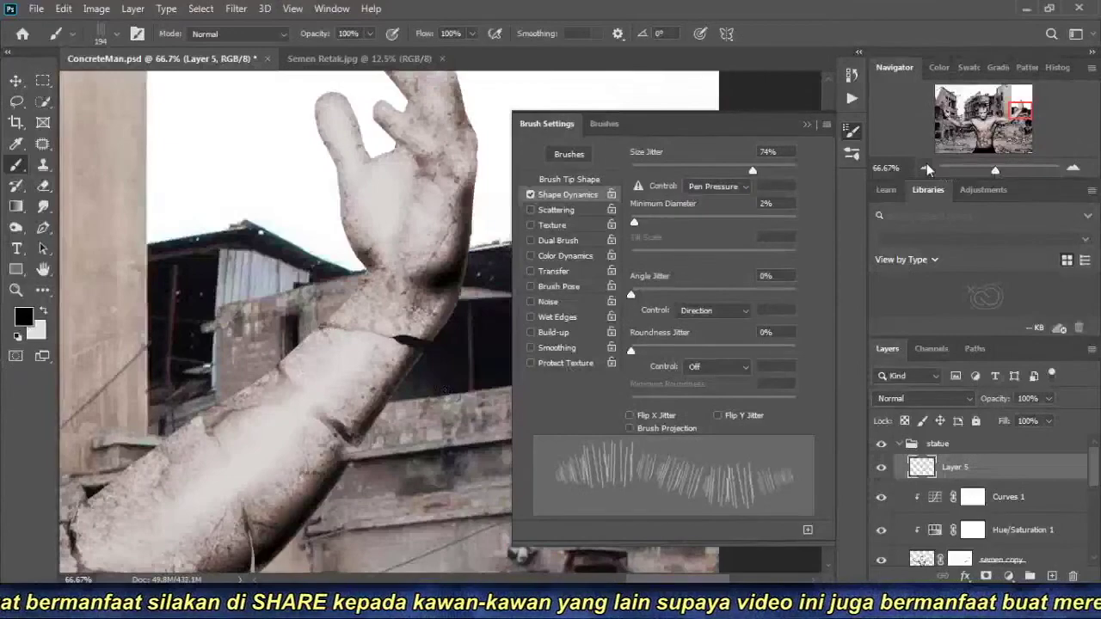
{"action": "left_click", "coordinate": [926, 168]}
{"action": "left_click", "coordinate": [805, 124]}
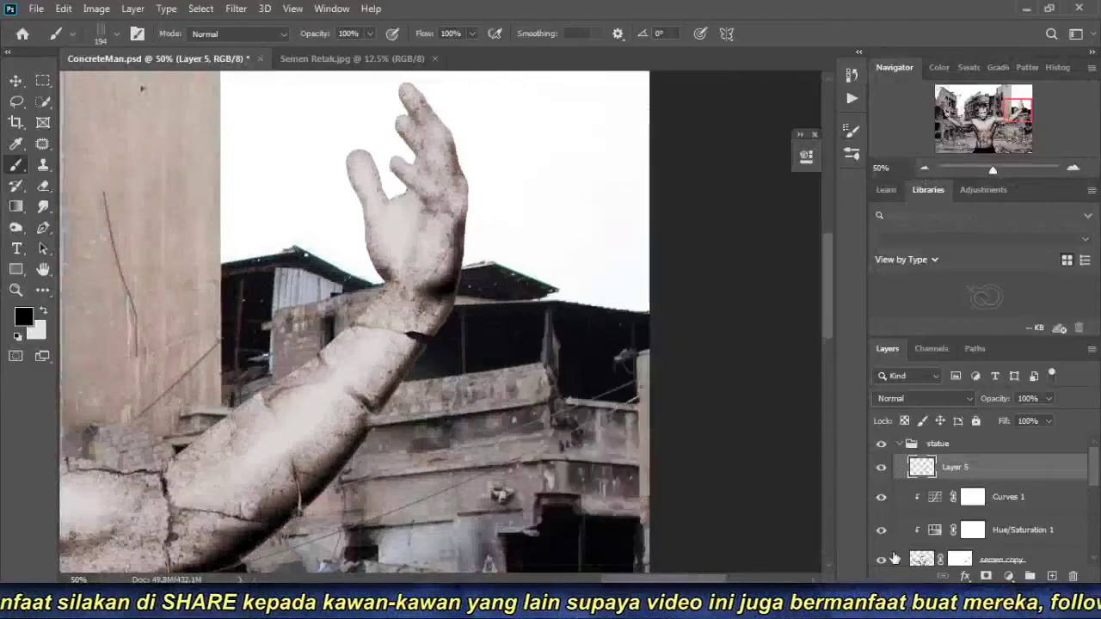
Zoom in on the raised wrist and paint test wire strokes over the dark window.
{"action": "scroll", "coordinate": [550, 341], "scroll_direction": "down", "scroll_amount": 2}
{"action": "scroll", "coordinate": [551, 341], "scroll_direction": "down", "scroll_amount": 2}
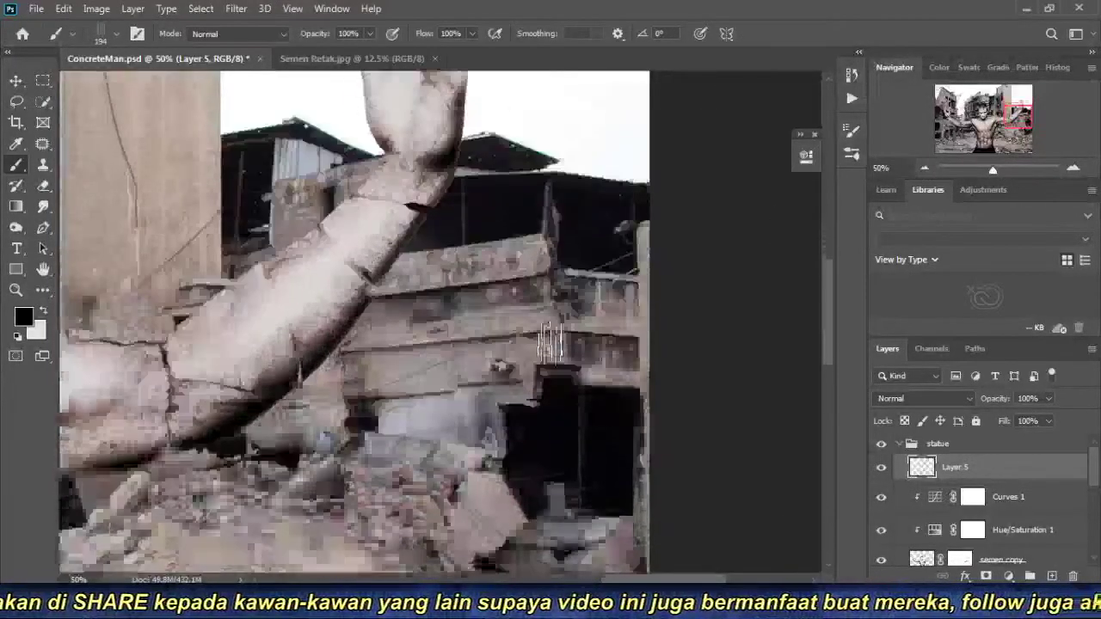
{"action": "scroll", "coordinate": [551, 341], "scroll_direction": "down", "scroll_amount": 1}
{"action": "scroll", "coordinate": [955, 521], "scroll_direction": "down", "scroll_amount": 2}
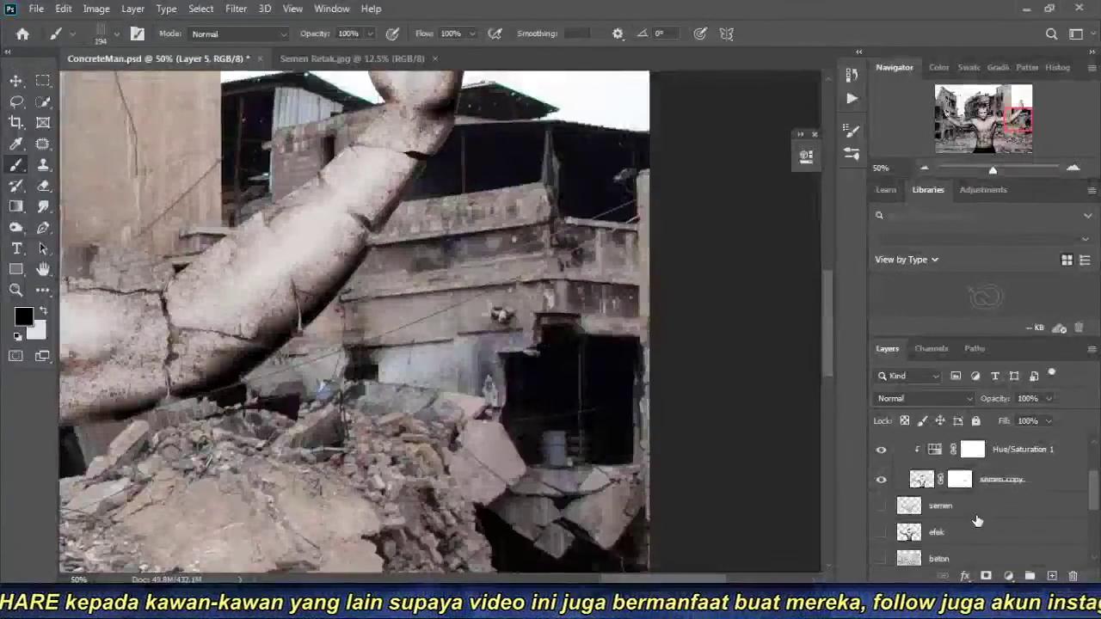
{"action": "mouse_move", "coordinate": [502, 209]}
{"action": "left_mouse_down"}
{"action": "mouse_move", "coordinate": [454, 268]}
{"action": "mouse_move", "coordinate": [393, 137]}
{"action": "left_mouse_up"}
{"action": "scroll", "coordinate": [454, 268], "scroll_direction": "up", "scroll_amount": 2}
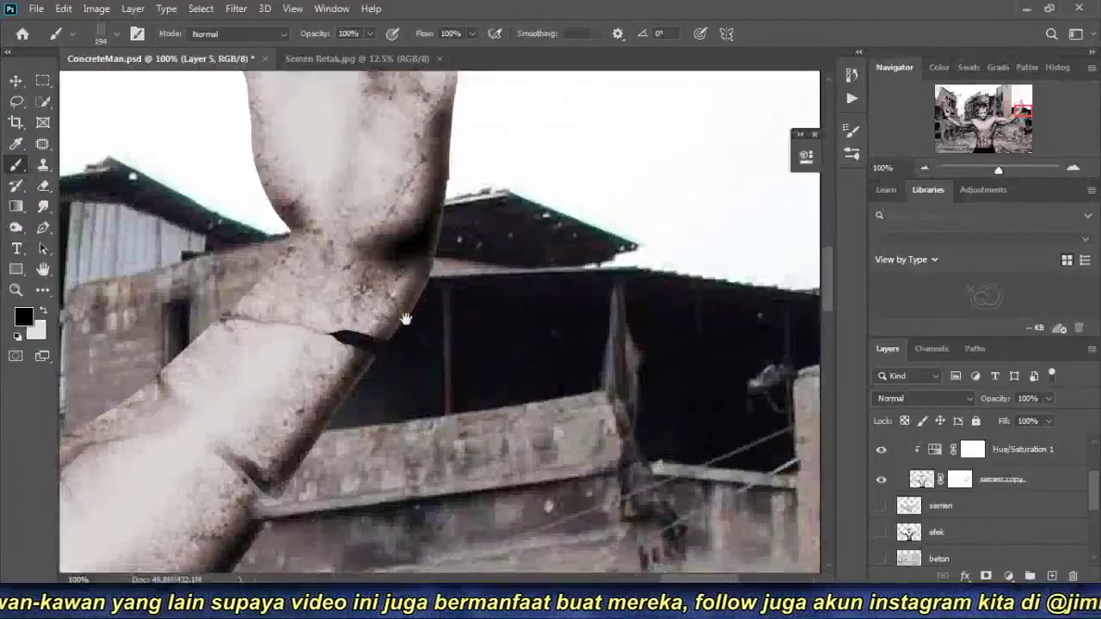
{"action": "scroll", "coordinate": [405, 319], "scroll_direction": "up", "scroll_amount": 2}
{"action": "left_click_drag", "start_coordinate": [410, 432], "coordinate": [377, 321]}
{"action": "left_click_drag", "start_coordinate": [342, 185], "coordinate": [342, 344]}
{"action": "left_click_drag", "start_coordinate": [354, 197], "coordinate": [353, 357]}
{"action": "left_click_drag", "start_coordinate": [376, 181], "coordinate": [384, 339]}
{"action": "left_click_drag", "start_coordinate": [401, 204], "coordinate": [398, 361]}
{"action": "left_click_drag", "start_coordinate": [423, 185], "coordinate": [420, 344]}
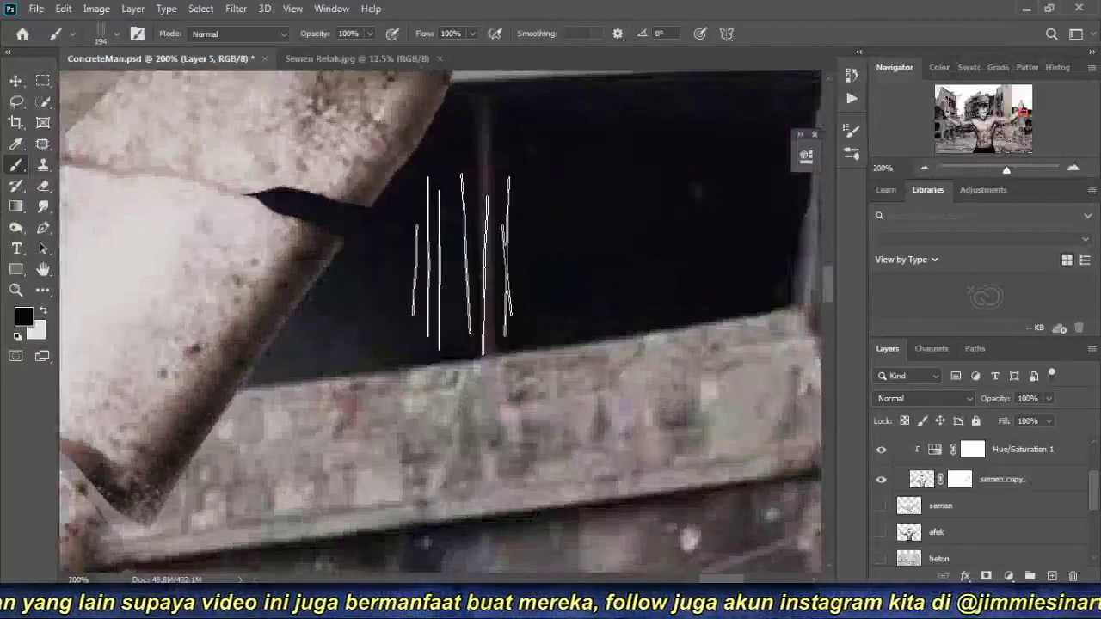
{"action": "left_click_drag", "start_coordinate": [331, 233], "coordinate": [327, 325]}
{"action": "left_click", "coordinate": [357, 227]}
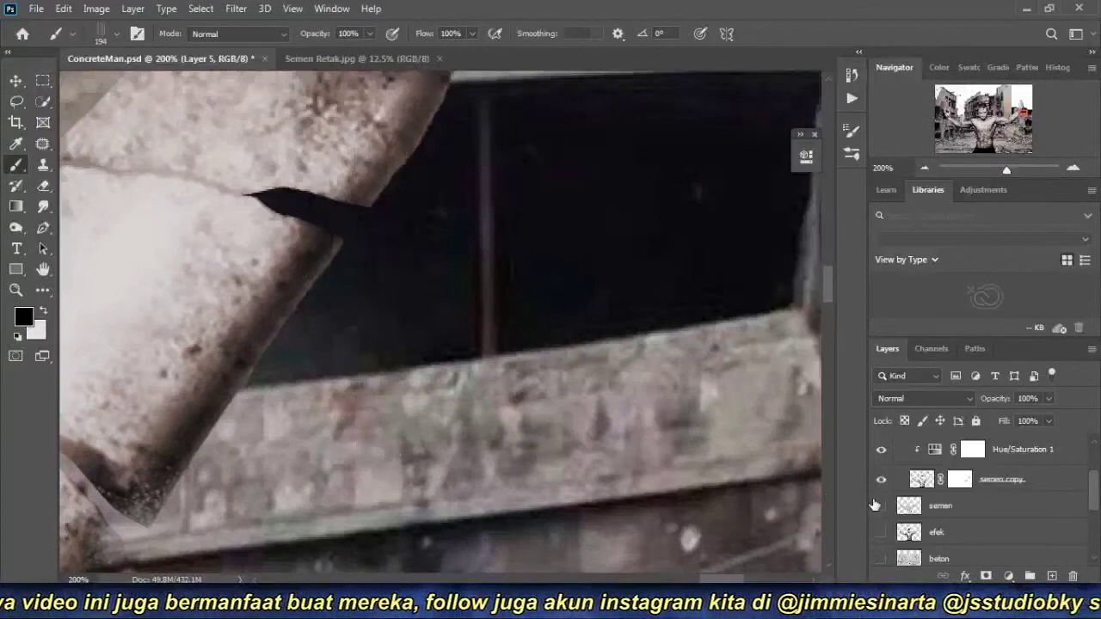
Sample a grey from the concrete, try light wire strokes, then undo them.
{"action": "scroll", "coordinate": [1001, 516], "scroll_direction": "up", "scroll_amount": 2}
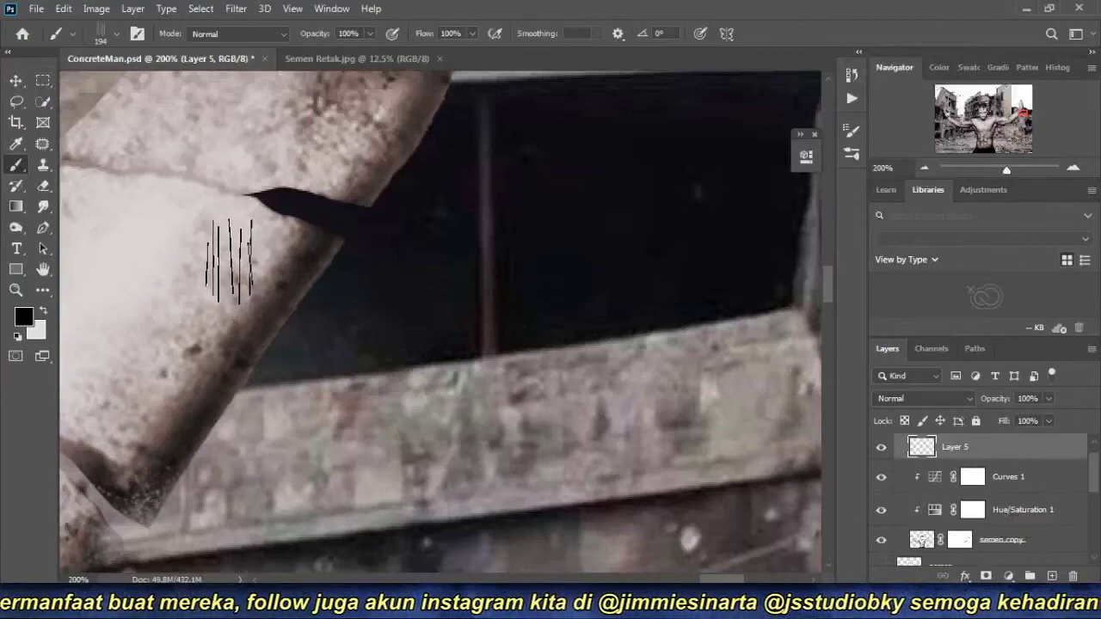
{"action": "left_click", "coordinate": [527, 396], "text": "alt"}
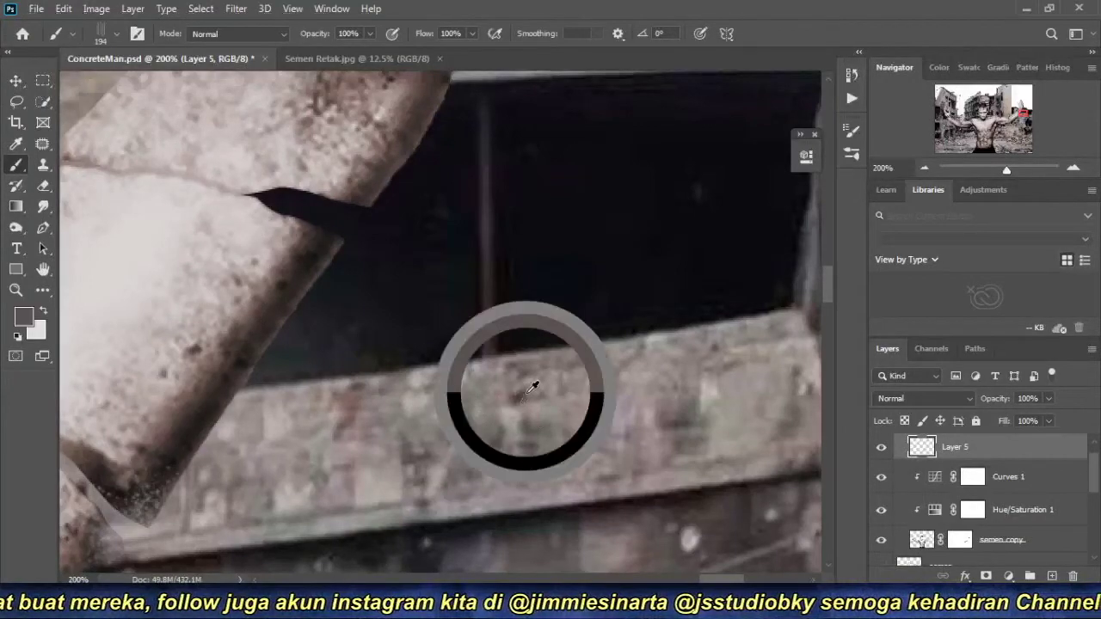
{"action": "mouse_move", "coordinate": [335, 182]}
{"action": "left_mouse_down"}
{"action": "mouse_move", "coordinate": [337, 262]}
{"action": "mouse_move", "coordinate": [372, 258]}
{"action": "mouse_move", "coordinate": [361, 258]}
{"action": "left_mouse_up"}
{"action": "key", "text": "bracketright"}
{"action": "key", "text": "bracketright"}
{"action": "key", "text": "bracketright"}
{"action": "key", "text": "ctrl+z"}
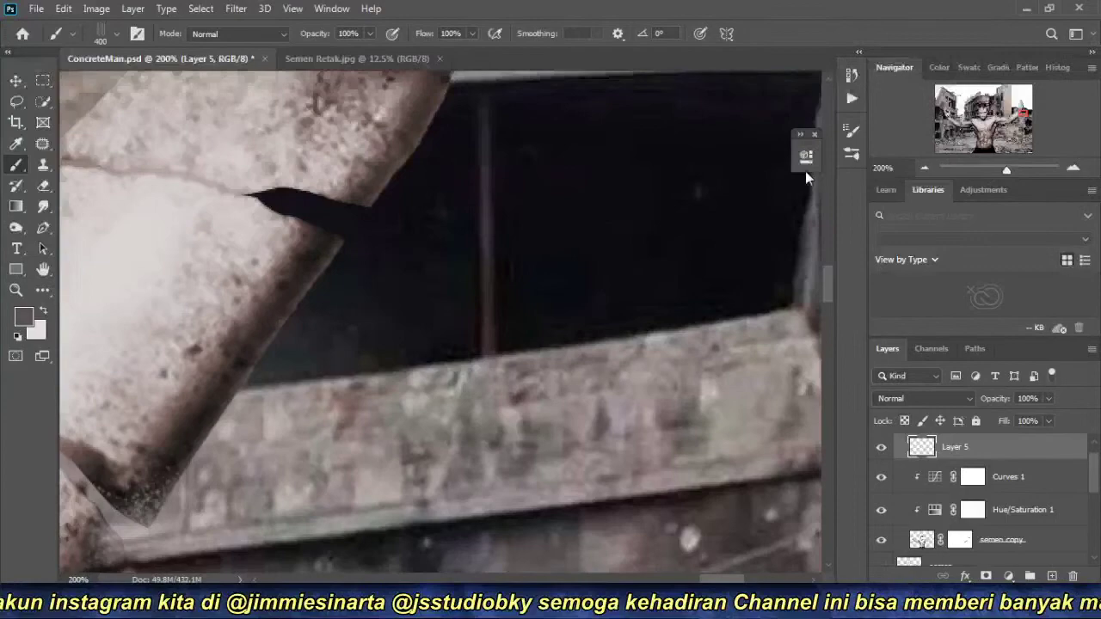
Turn off Shape Dynamics for uniform strokes and shrink the brush to 100 px.
{"action": "left_click", "coordinate": [806, 166]}
{"action": "left_click", "coordinate": [530, 195]}
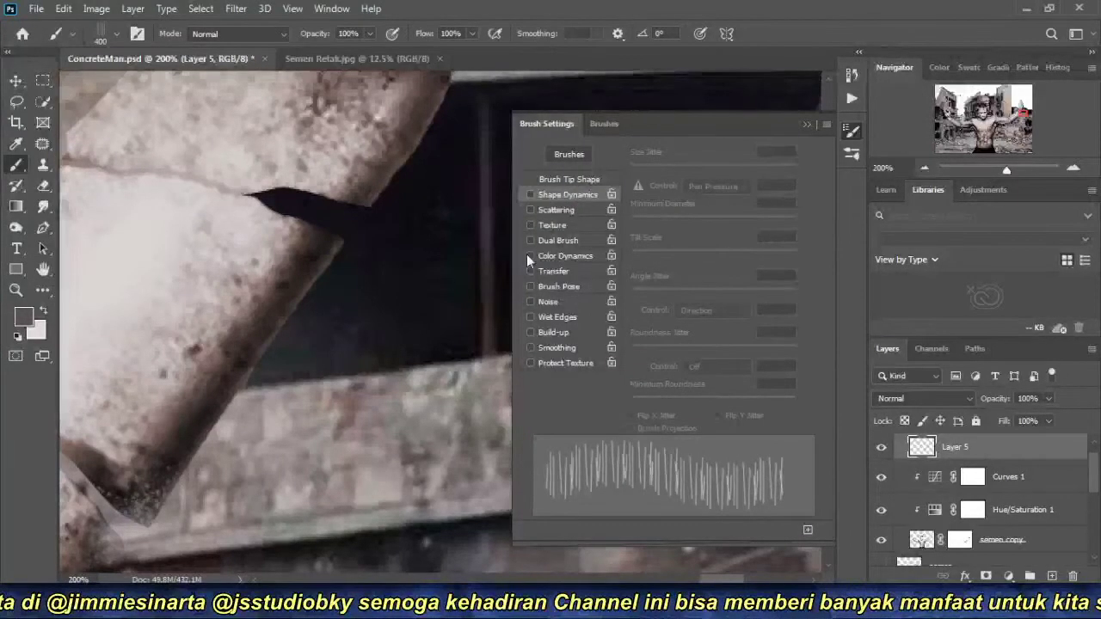
{"action": "left_click", "coordinate": [849, 142]}
{"action": "key", "text": "bracketleft"}
{"action": "key", "text": "bracketleft"}
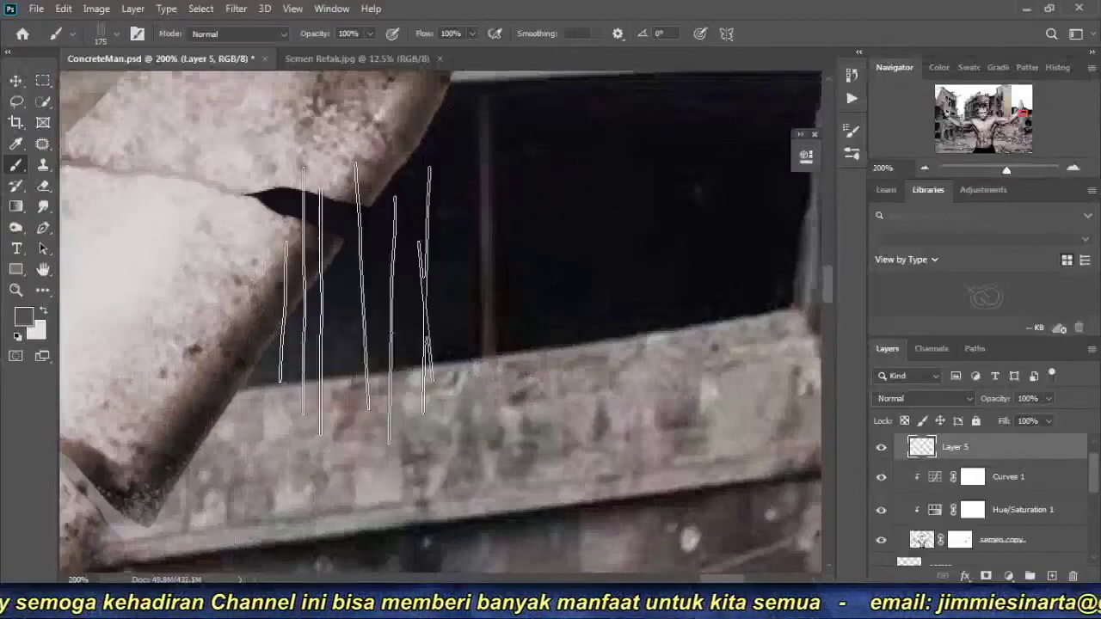
{"action": "key", "text": "bracketleft"}
{"action": "key", "text": "bracketleft"}
{"action": "key", "text": "bracketleft"}
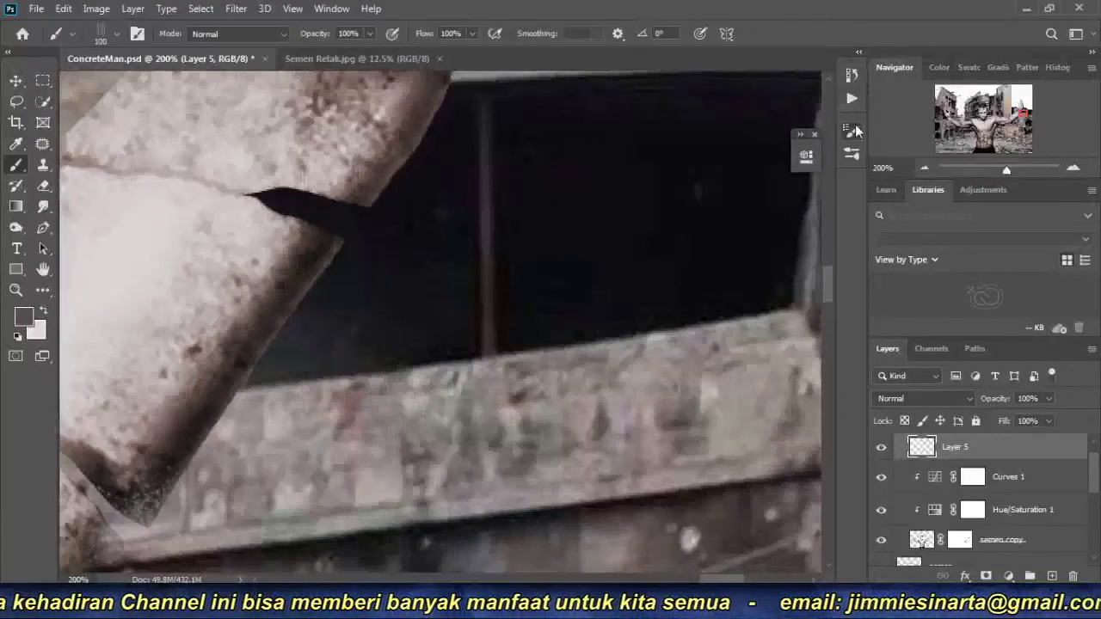
{"action": "left_click", "coordinate": [852, 129]}
{"action": "left_click", "coordinate": [851, 131]}
{"action": "right_click", "coordinate": [525, 232]}
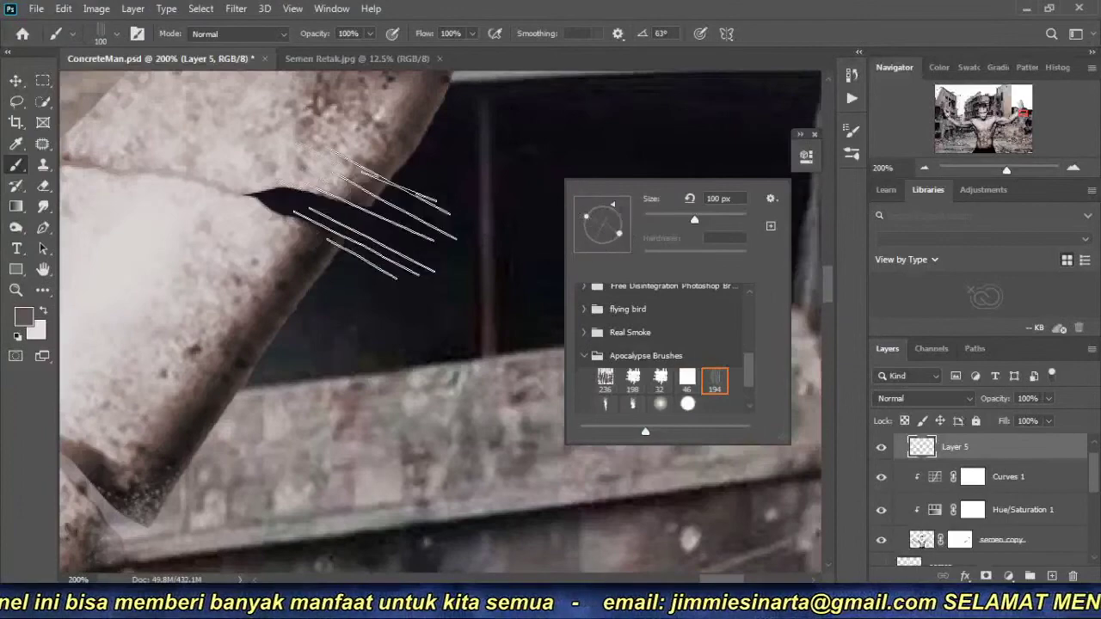
{"action": "left_click", "coordinate": [357, 219]}
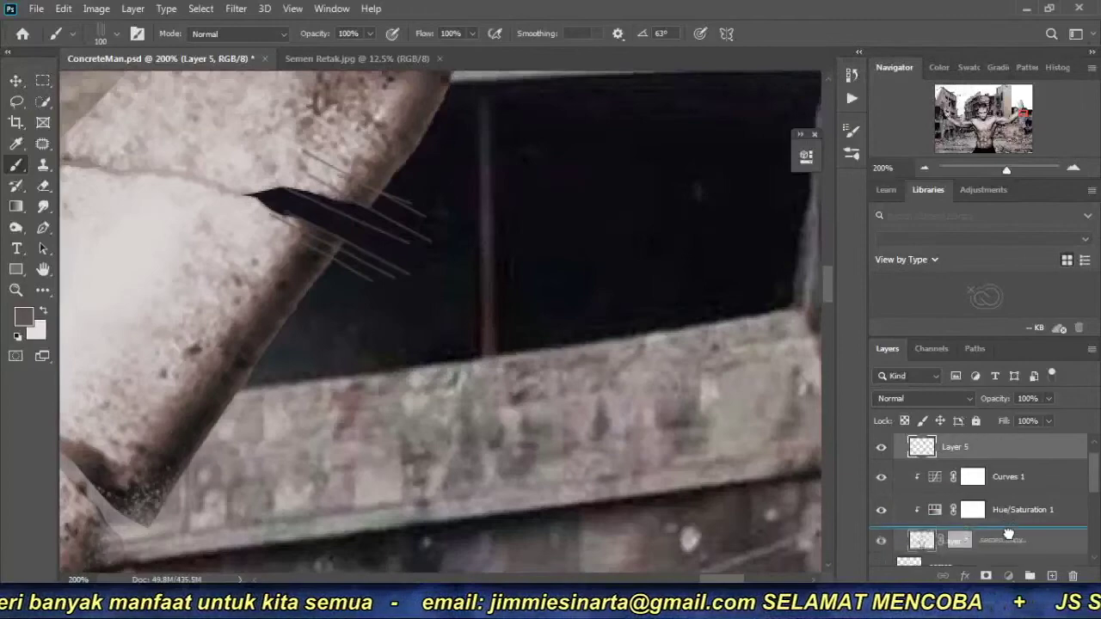
Move Layer 5 beneath the semen copy layer, redoing the move after an undo.
{"action": "left_click_drag", "start_coordinate": [998, 446], "coordinate": [1015, 551]}
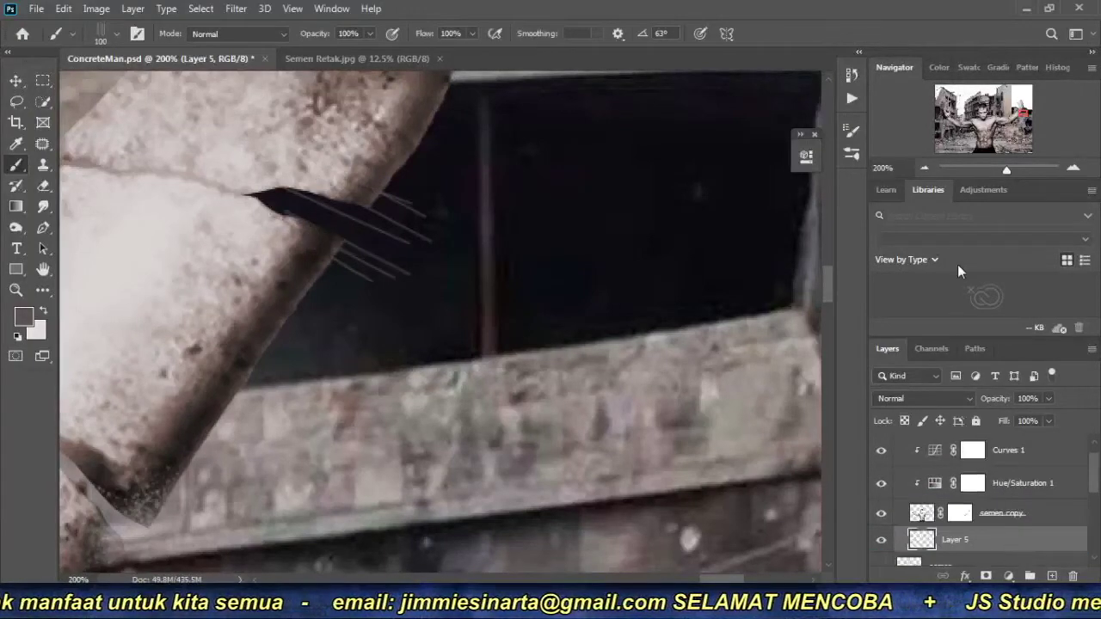
{"action": "key", "text": "ctrl+minus"}
{"action": "key", "text": "ctrl+minus"}
{"action": "key", "text": "ctrl+plus"}
{"action": "key", "text": "ctrl+plus"}
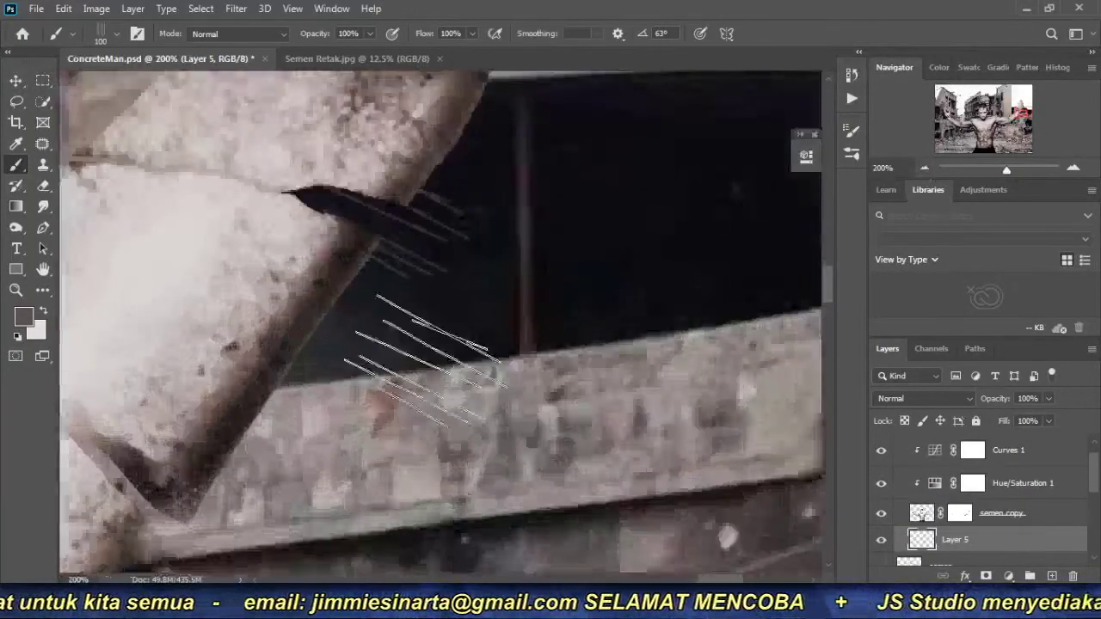
{"action": "key", "text": "ctrl+z"}
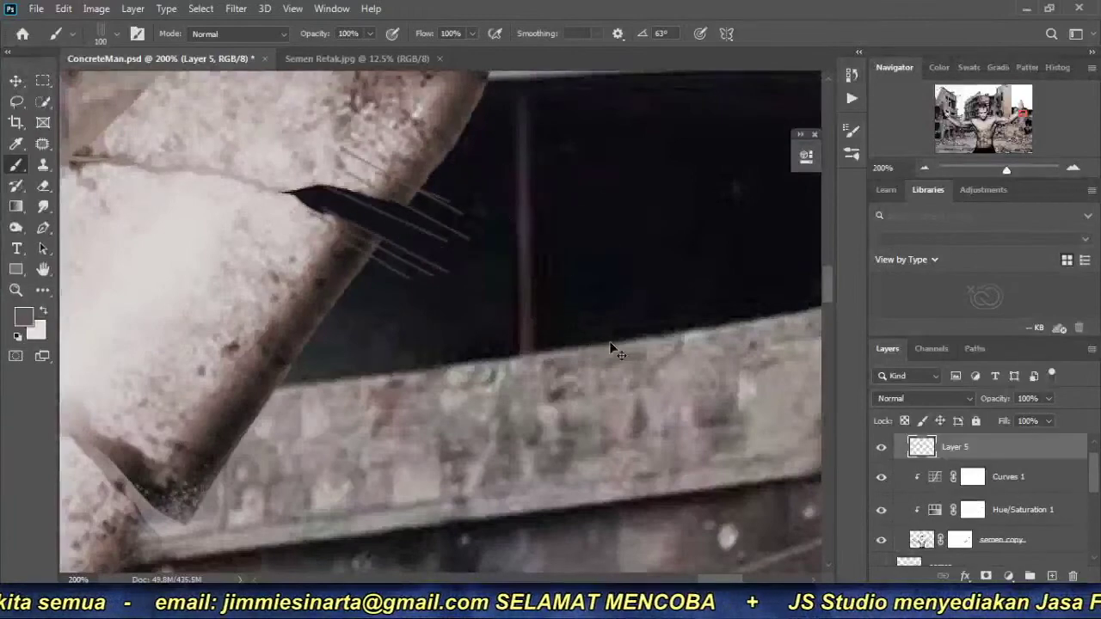
{"action": "left_click", "coordinate": [72, 9]}
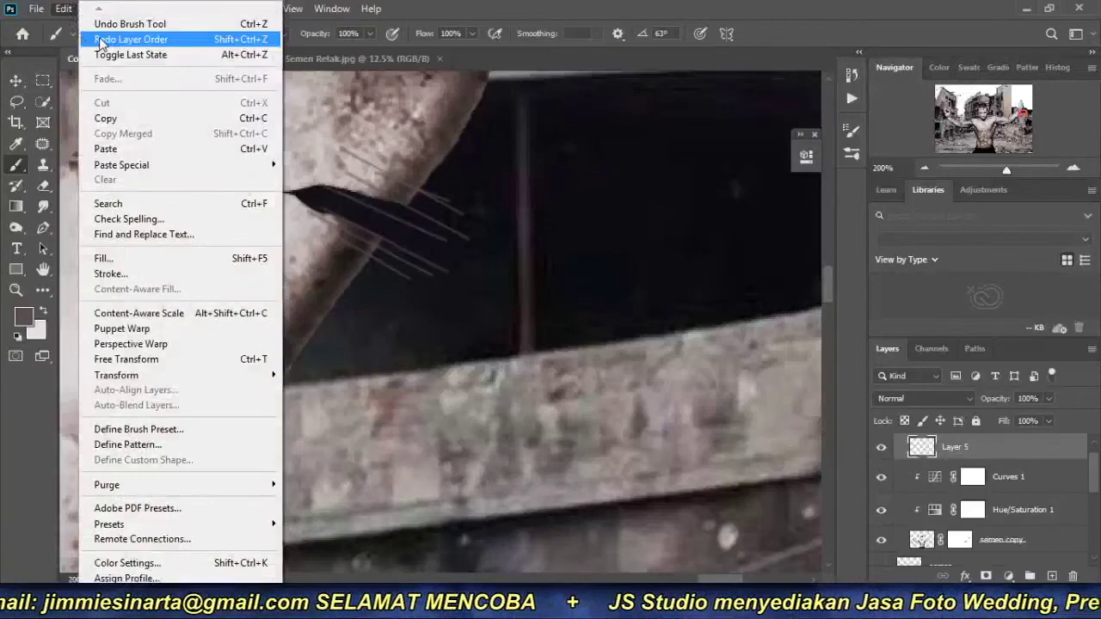
{"action": "left_click", "coordinate": [117, 38]}
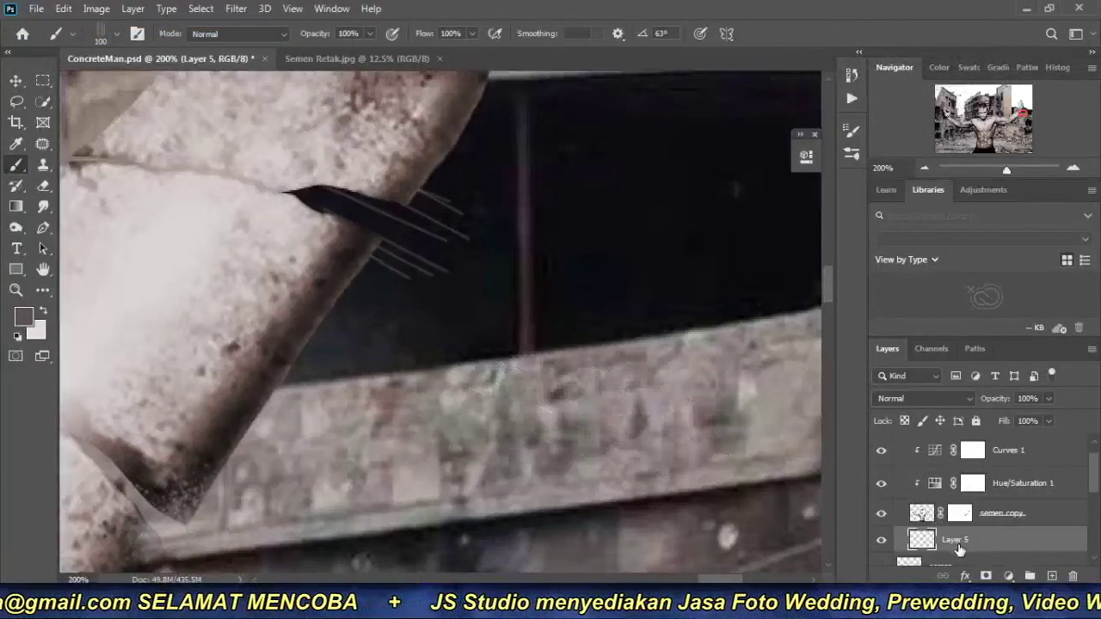
Rename Layer 5 'kawat beton' and paint 150 px wire strands jutting from the crack.
{"action": "double_click", "coordinate": [955, 539]}
{"action": "type", "text": "kawat beton"}
{"action": "key", "text": "Return"}
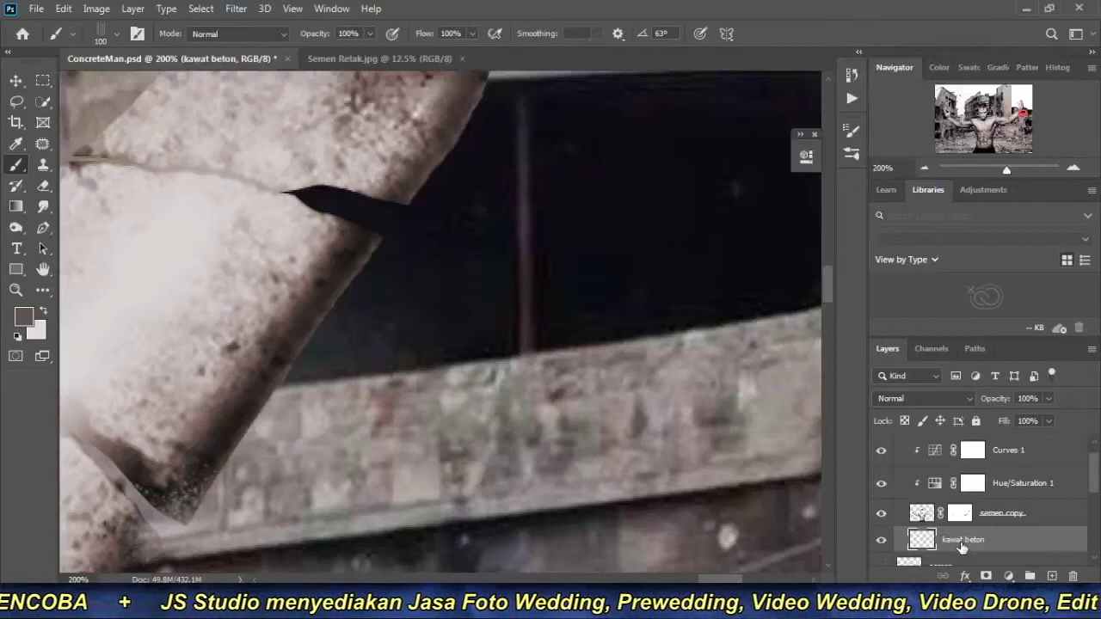
{"action": "key", "text": "bracketright"}
{"action": "key", "text": "bracketright"}
{"action": "left_click_drag", "start_coordinate": [241, 155], "coordinate": [469, 239]}
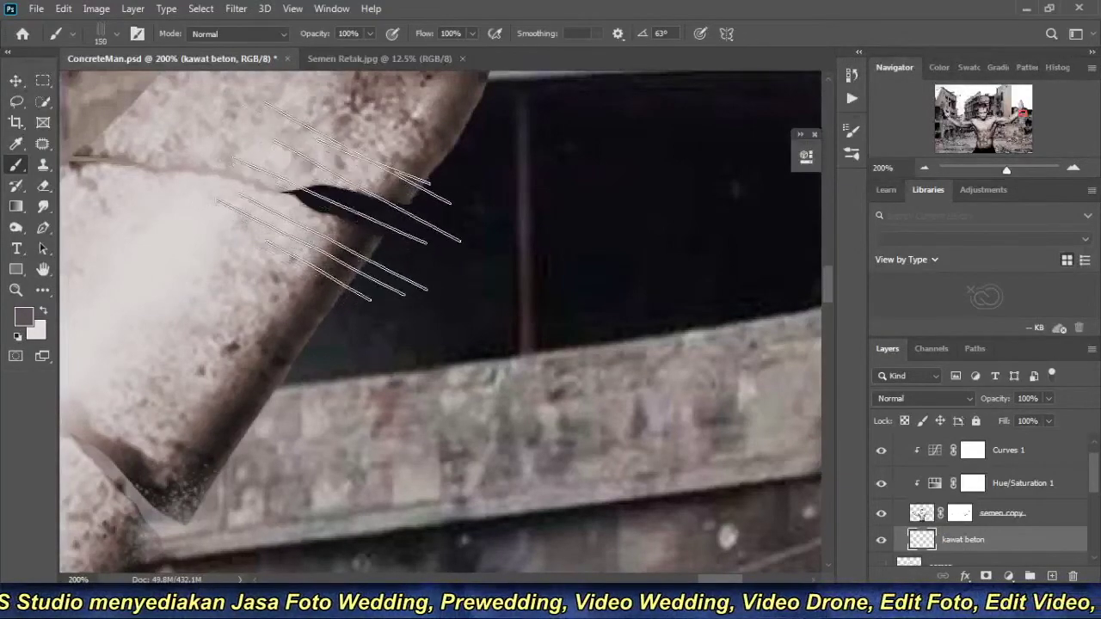
{"action": "left_click_drag", "start_coordinate": [348, 196], "coordinate": [361, 215]}
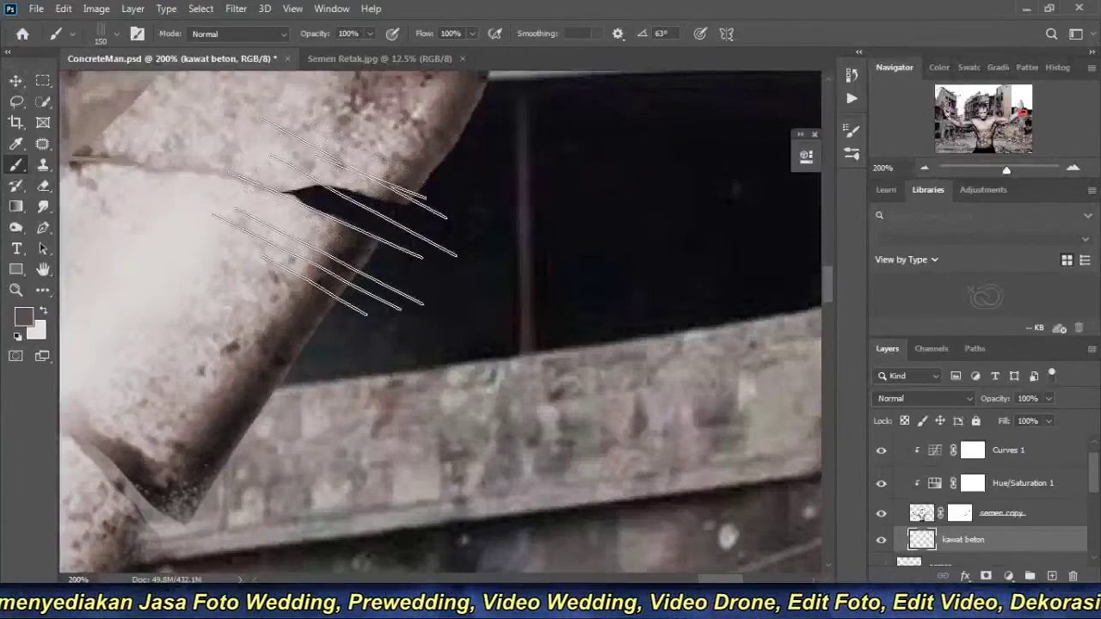
Zoom out on the arm and rotate the wire brush angle to 43°.
{"action": "left_click", "coordinate": [926, 167]}
{"action": "scroll", "coordinate": [451, 209], "scroll_direction": "up", "scroll_amount": 2}
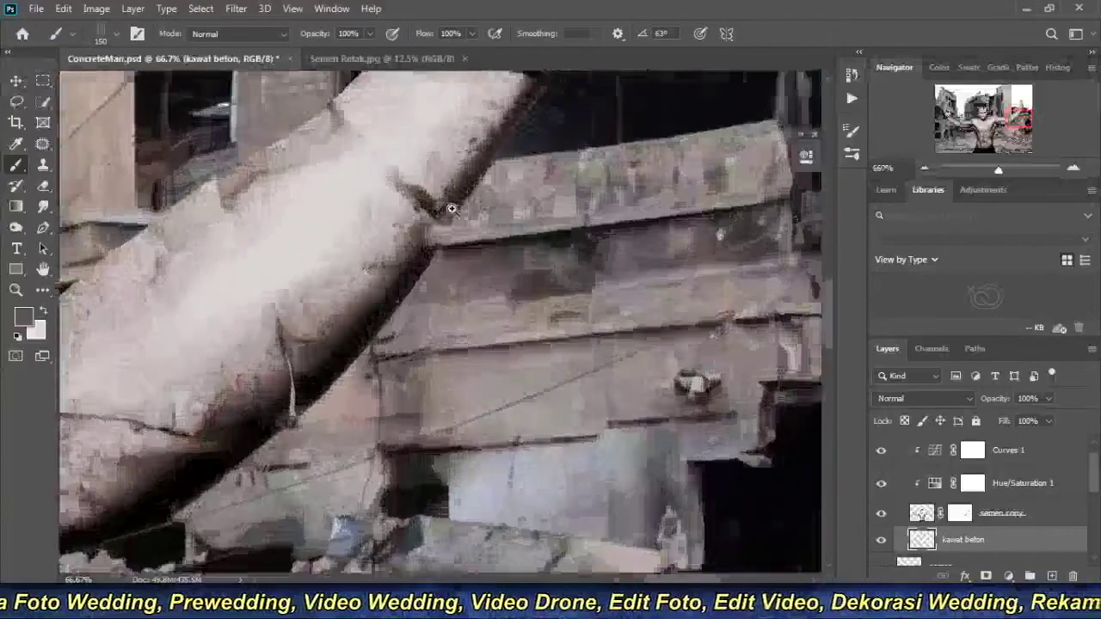
{"action": "scroll", "coordinate": [451, 209], "scroll_direction": "up", "scroll_amount": 1}
{"action": "right_click", "coordinate": [549, 259]}
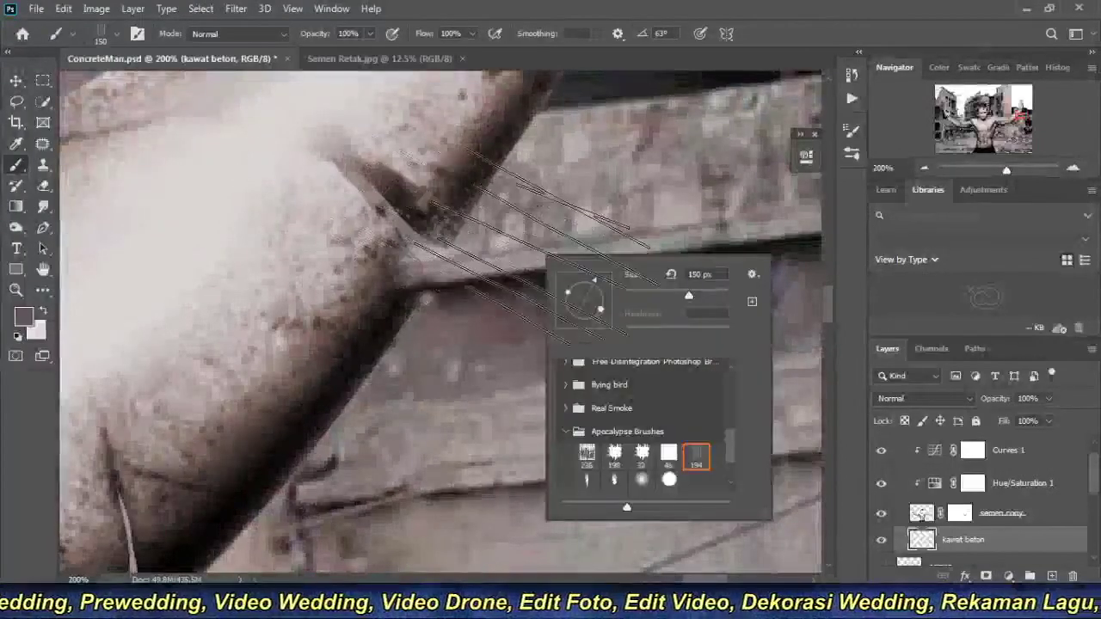
{"action": "left_click_drag", "start_coordinate": [605, 281], "coordinate": [605, 292]}
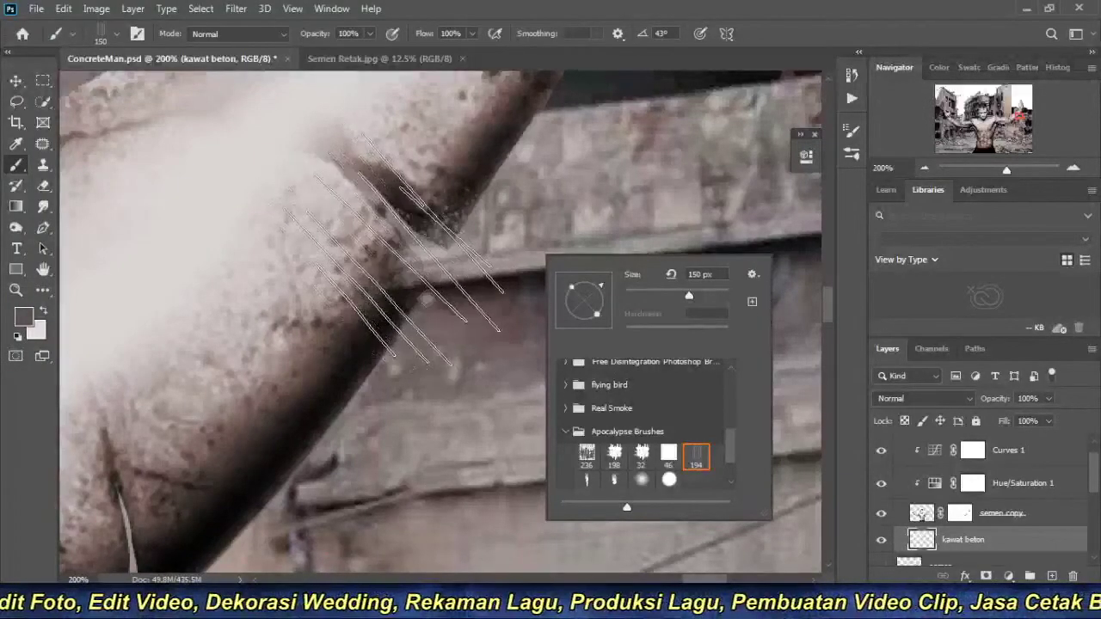
Stamp wire strands on the wall and light-coloured strands on the arm.
{"action": "left_click", "coordinate": [387, 246]}
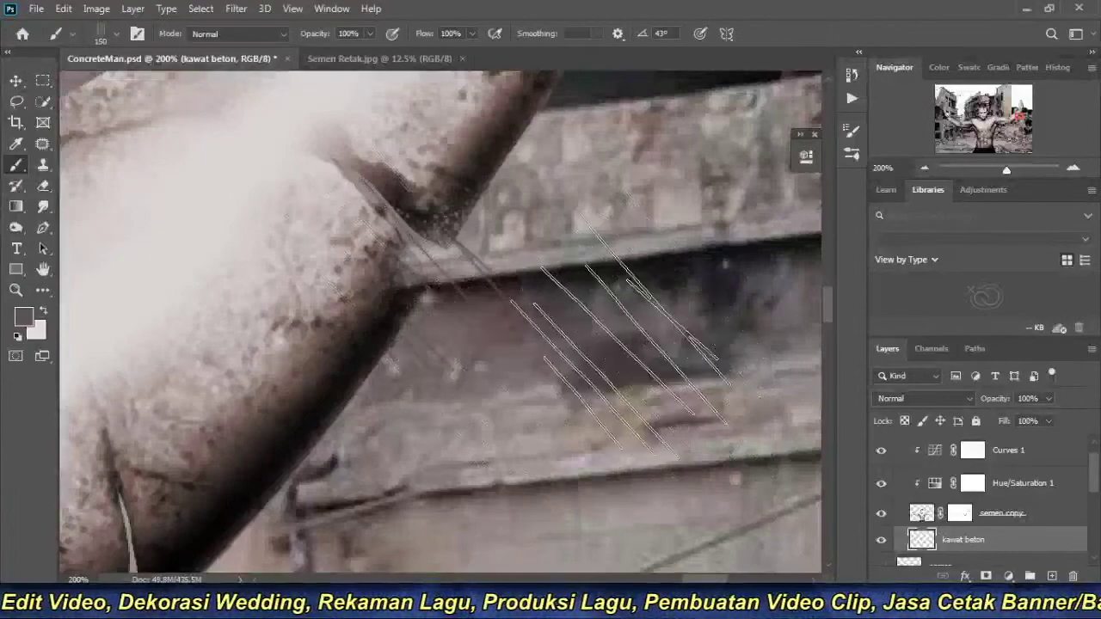
{"action": "left_click", "coordinate": [655, 305]}
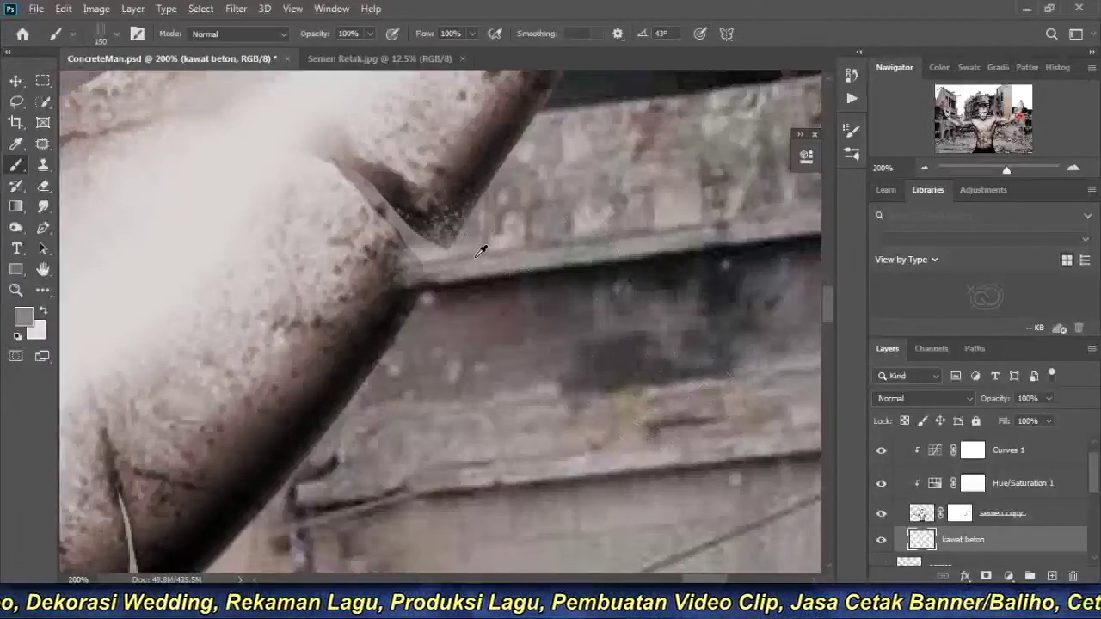
{"action": "left_click", "coordinate": [216, 190], "text": "alt"}
{"action": "left_click", "coordinate": [453, 283]}
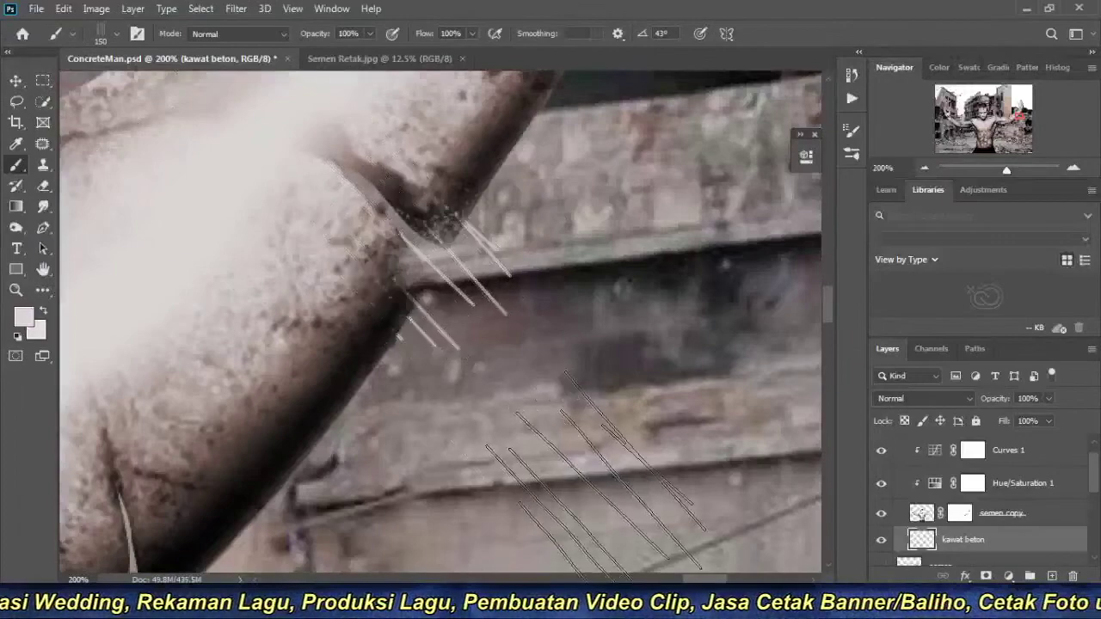
{"action": "left_click", "coordinate": [932, 164]}
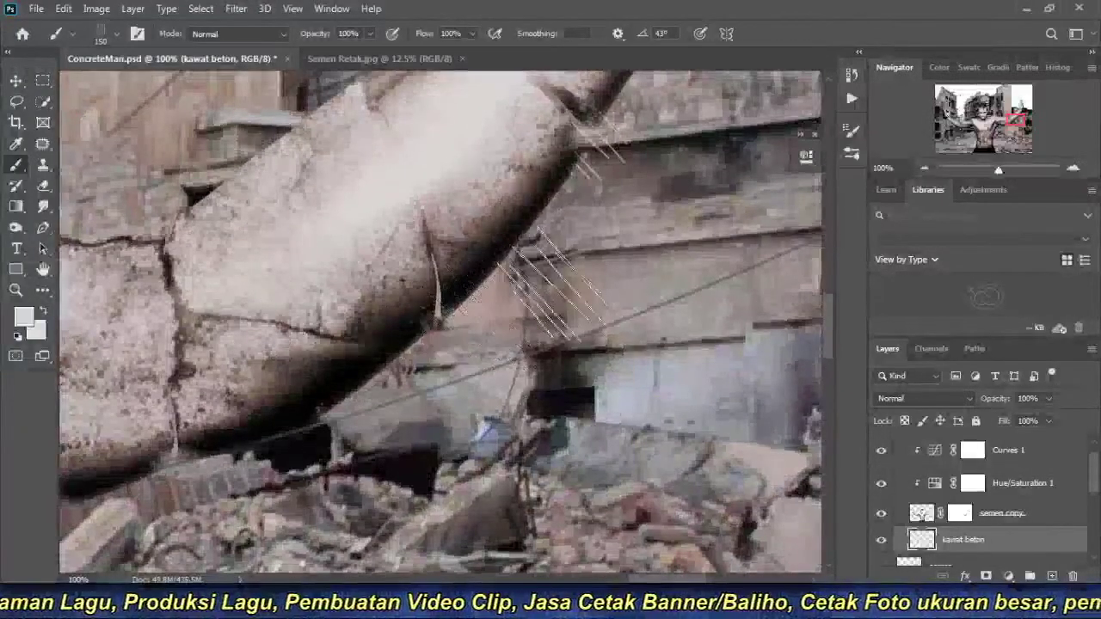
{"action": "left_click", "coordinate": [632, 180]}
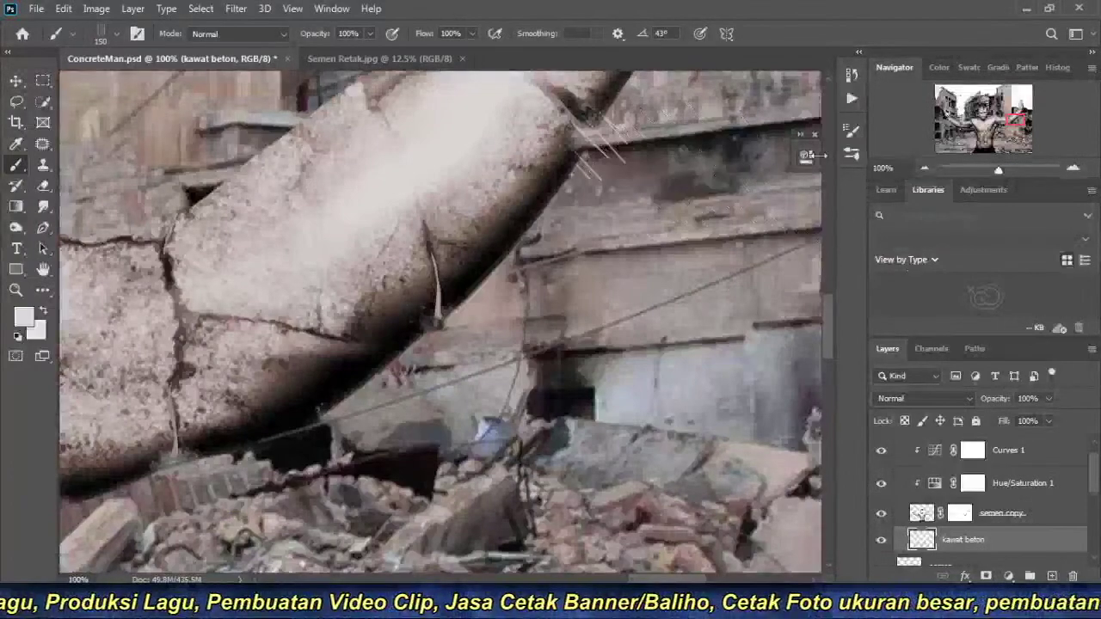
Rotate the wire brush to -8° and set the paint colour to black.
{"action": "right_click", "coordinate": [467, 234]}
{"action": "left_click_drag", "start_coordinate": [487, 236], "coordinate": [497, 251]}
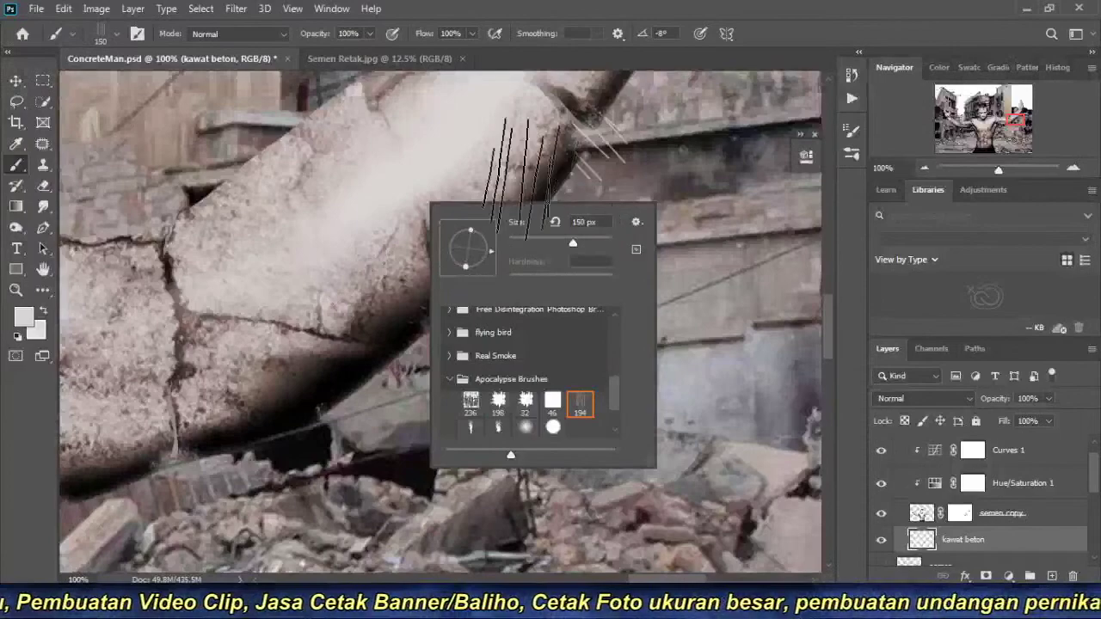
{"action": "key", "text": "Return"}
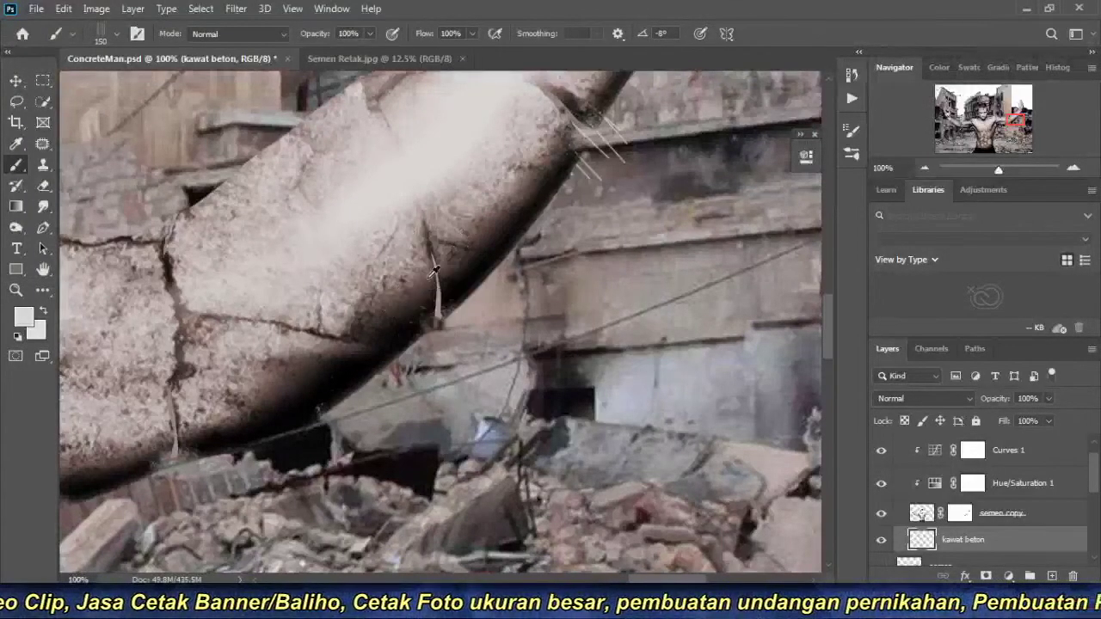
{"action": "left_click", "coordinate": [449, 264], "text": "alt"}
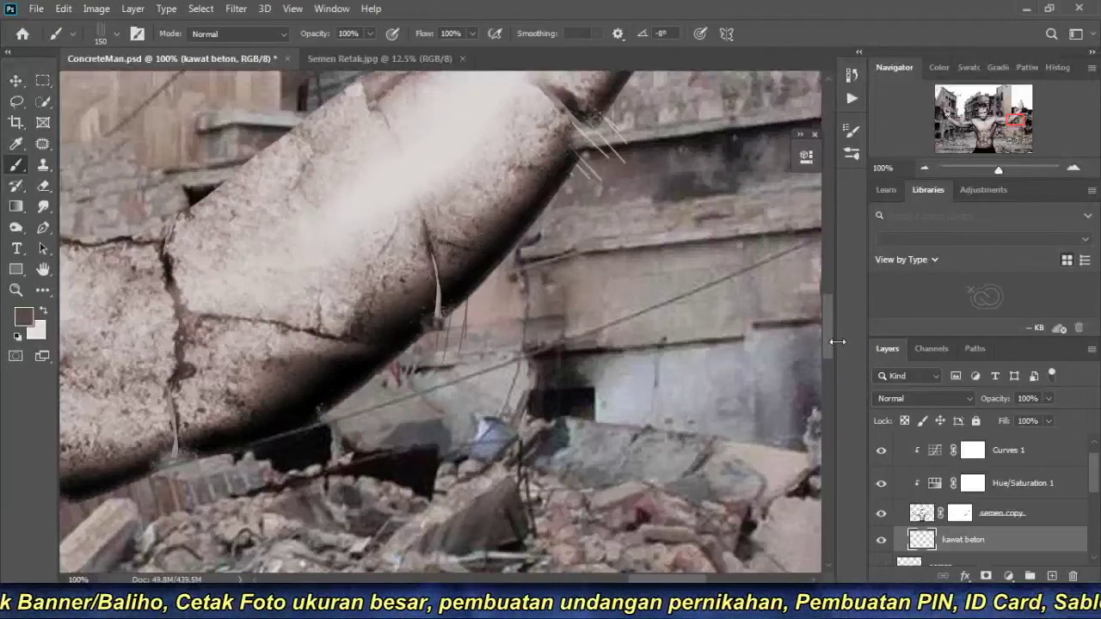
{"action": "left_click", "coordinate": [455, 256], "text": "alt"}
Stamp black wire strands along the arm's underside, edge and bend.
{"action": "left_click", "coordinate": [431, 309]}
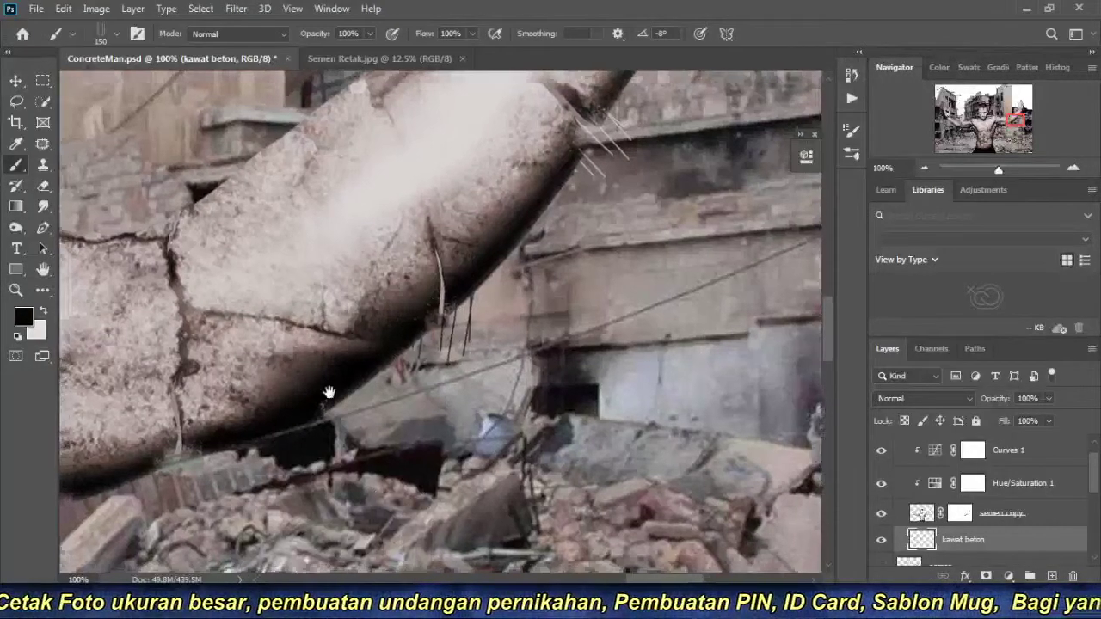
{"action": "left_click_drag", "start_coordinate": [327, 393], "coordinate": [579, 232]}
{"action": "left_click", "coordinate": [469, 242]}
{"action": "left_click_drag", "start_coordinate": [386, 300], "coordinate": [674, 206]}
{"action": "left_click", "coordinate": [406, 257]}
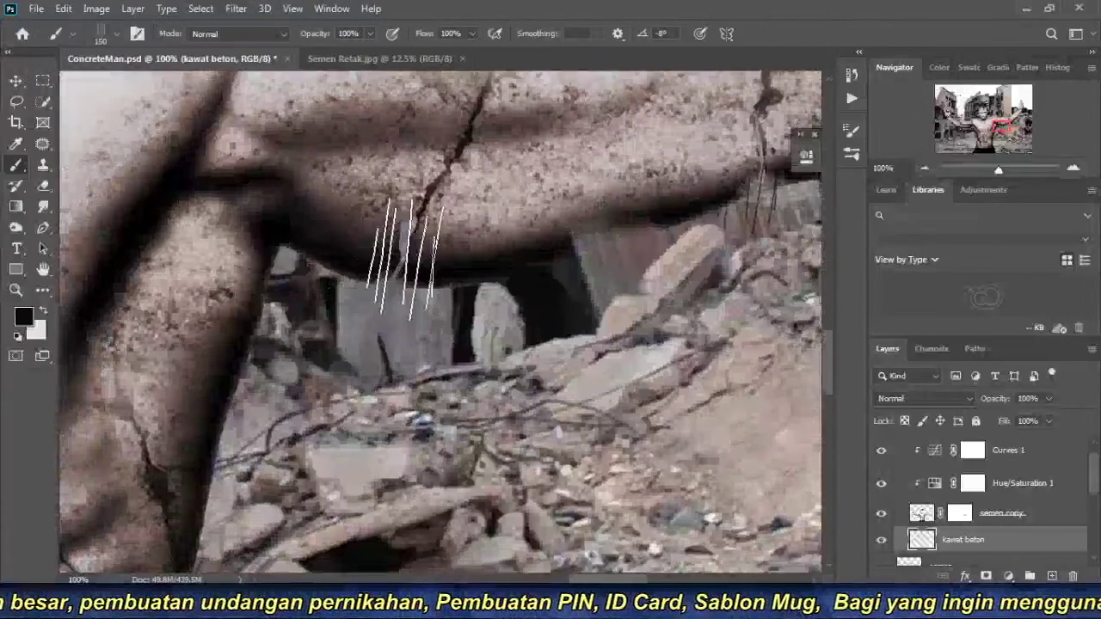
Zoom out and rotate the wire brush tip, settling on a 2° angle.
{"action": "left_click", "coordinate": [926, 168]}
{"action": "scroll", "coordinate": [717, 295], "scroll_direction": "up", "scroll_amount": 3}
{"action": "scroll", "coordinate": [717, 295], "scroll_direction": "up", "scroll_amount": 3}
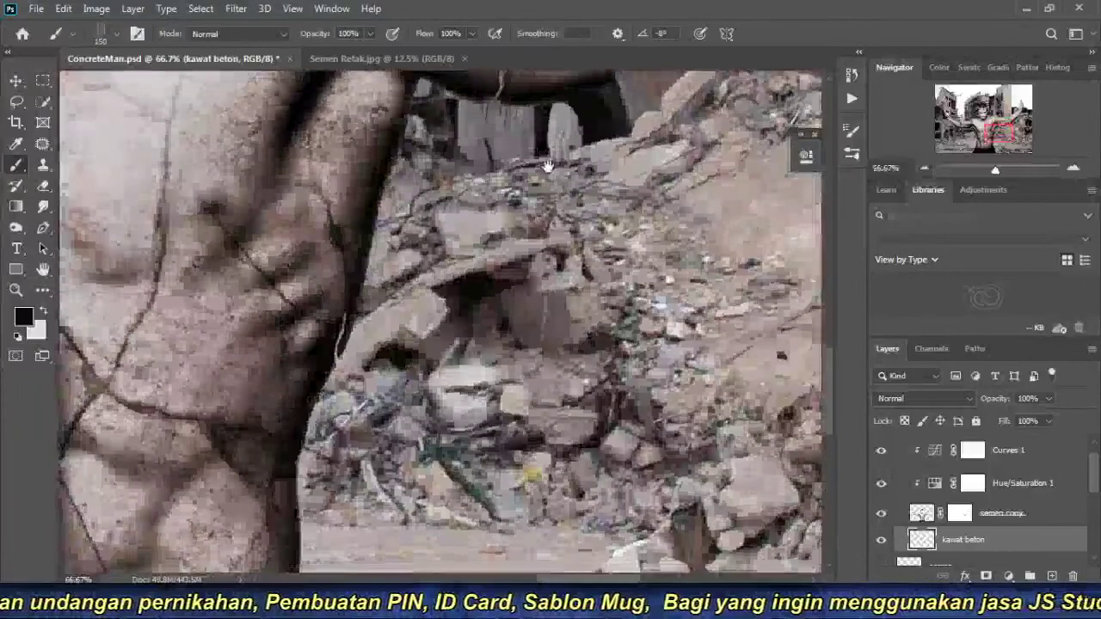
{"action": "scroll", "coordinate": [717, 295], "scroll_direction": "up", "scroll_amount": 3}
{"action": "scroll", "coordinate": [717, 295], "scroll_direction": "up", "scroll_amount": 2}
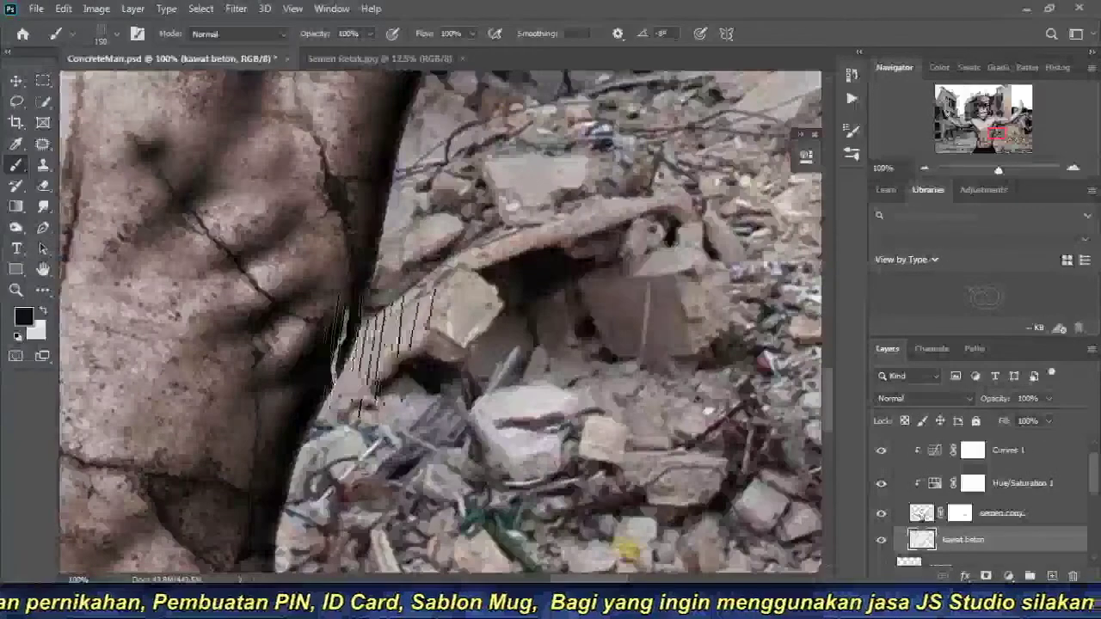
{"action": "scroll", "coordinate": [383, 353], "scroll_direction": "up", "scroll_amount": 1}
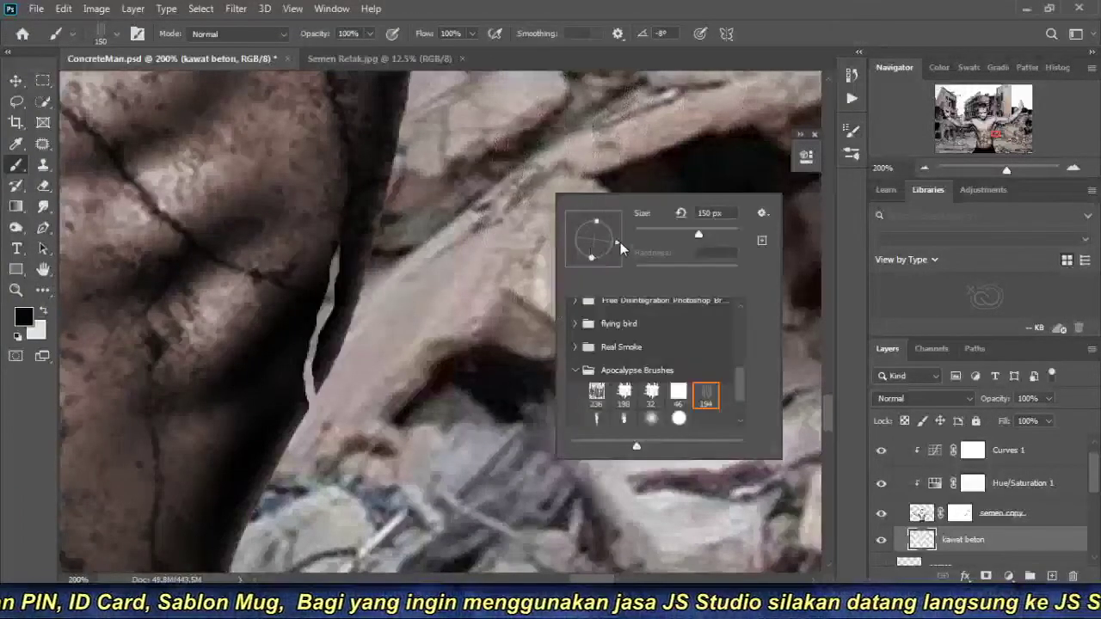
{"action": "left_click_drag", "start_coordinate": [621, 241], "coordinate": [609, 248]}
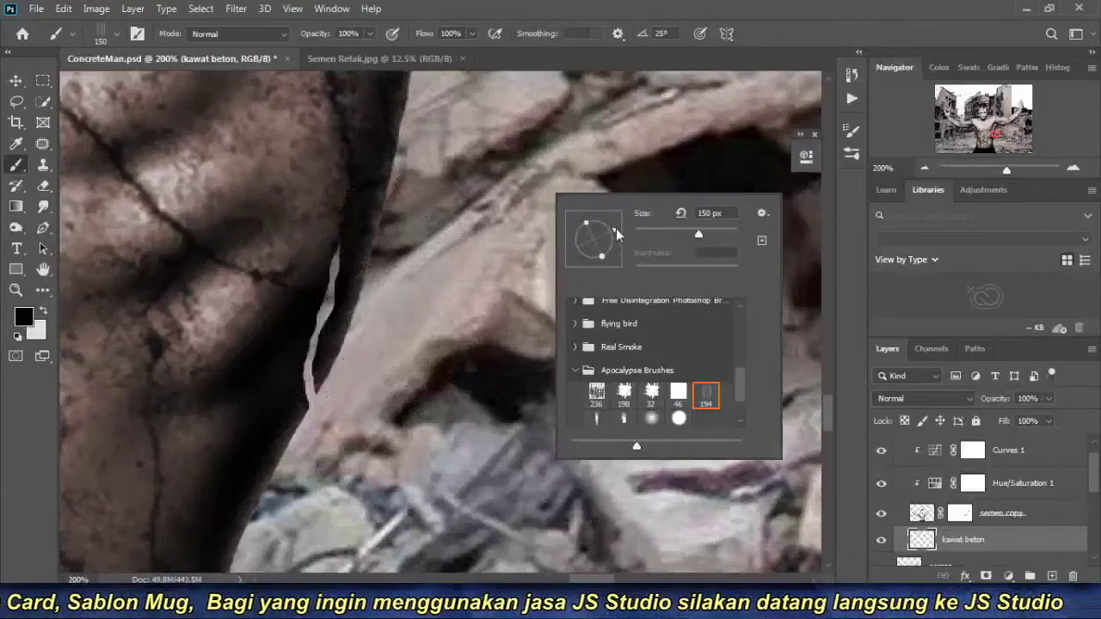
{"action": "key", "text": "shift+Right"}
{"action": "key", "text": "Right"}
{"action": "key", "text": "Right"}
{"action": "key", "text": "Right"}
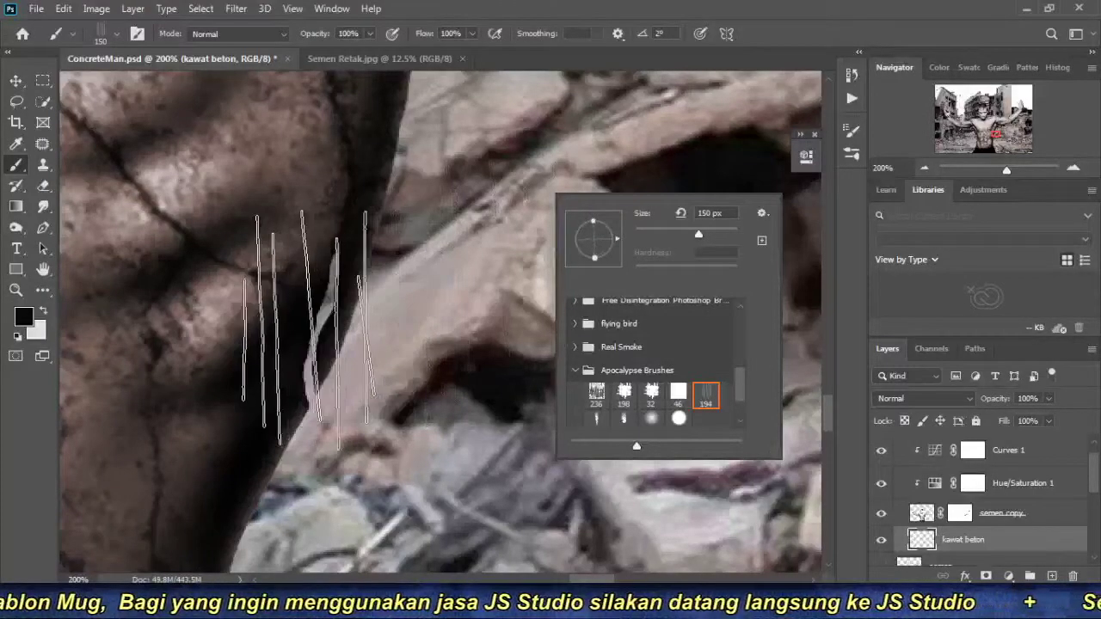
{"action": "key", "text": "Return"}
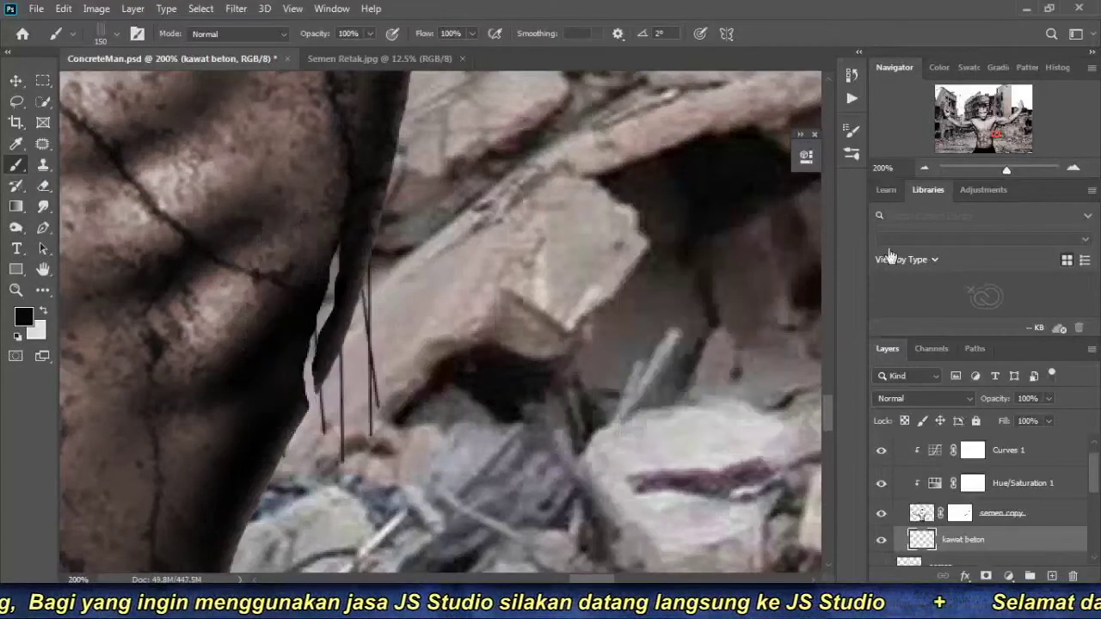
Tilt the brush to 44° and paint black wire strands out of the statue's waist edge.
{"action": "left_click", "coordinate": [922, 168]}
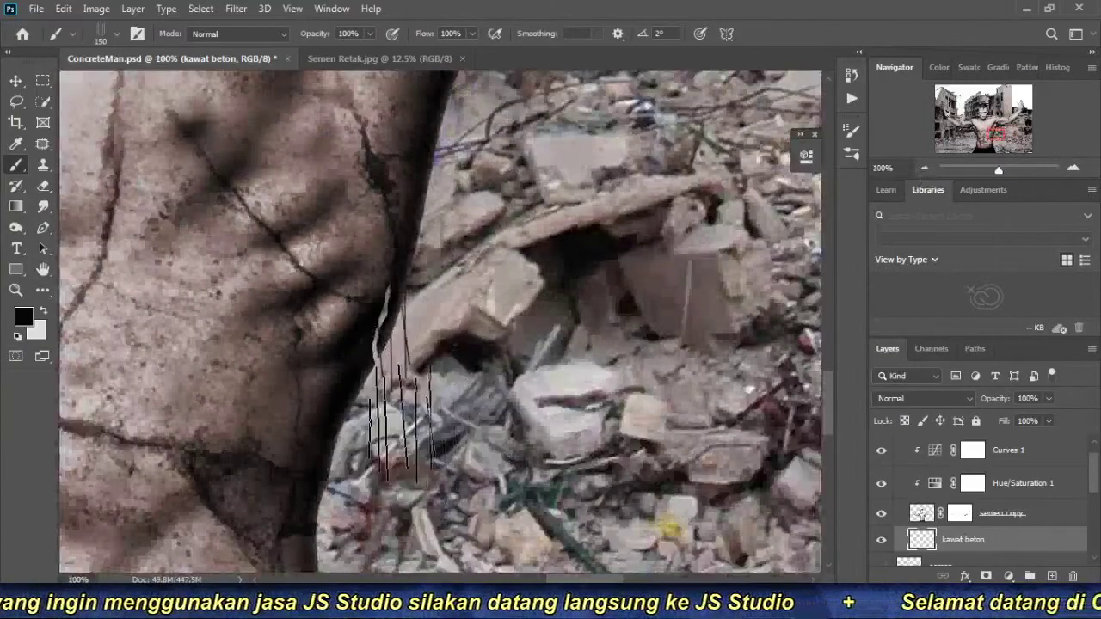
{"action": "mouse_move", "coordinate": [278, 448]}
{"action": "left_mouse_down"}
{"action": "mouse_move", "coordinate": [361, 190]}
{"action": "mouse_move", "coordinate": [327, 467]}
{"action": "mouse_move", "coordinate": [295, 376]}
{"action": "left_mouse_up"}
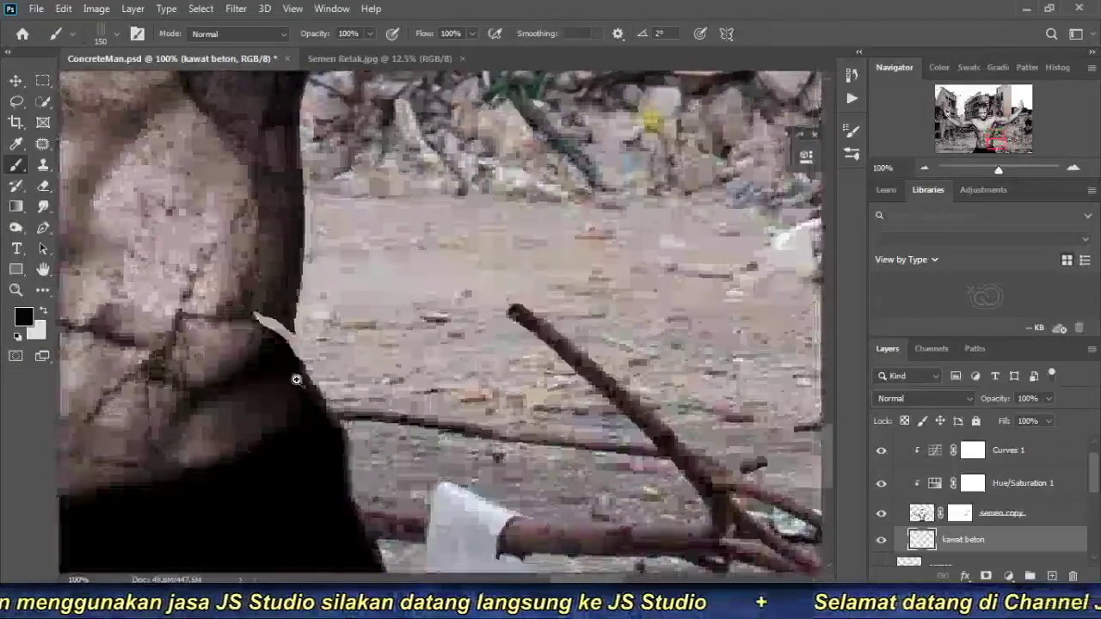
{"action": "right_click", "coordinate": [555, 260]}
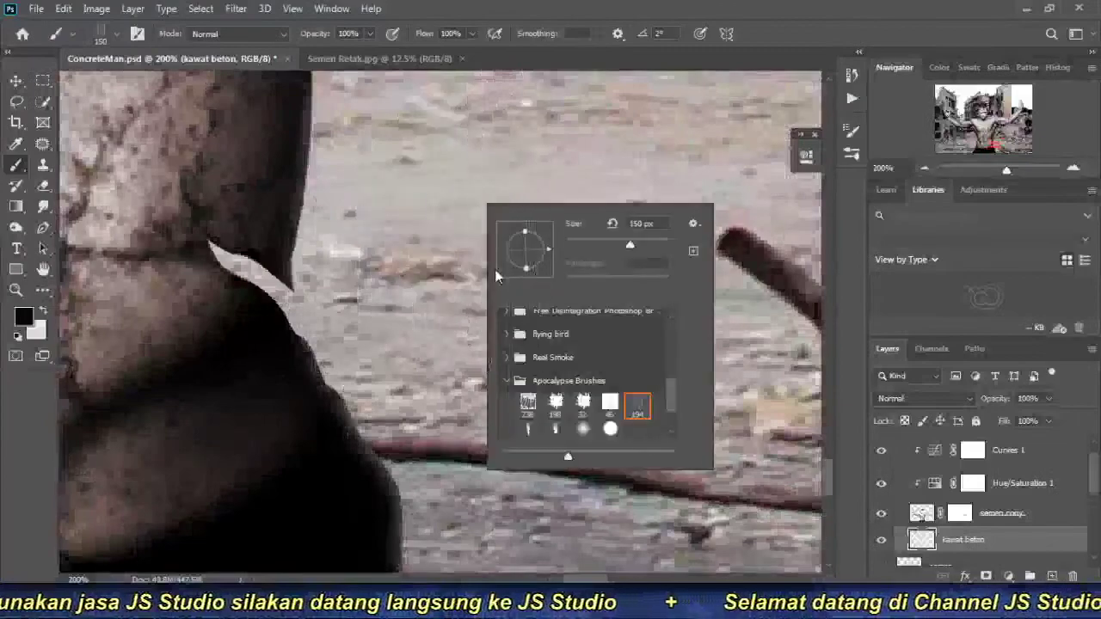
{"action": "left_click_drag", "start_coordinate": [544, 240], "coordinate": [541, 233]}
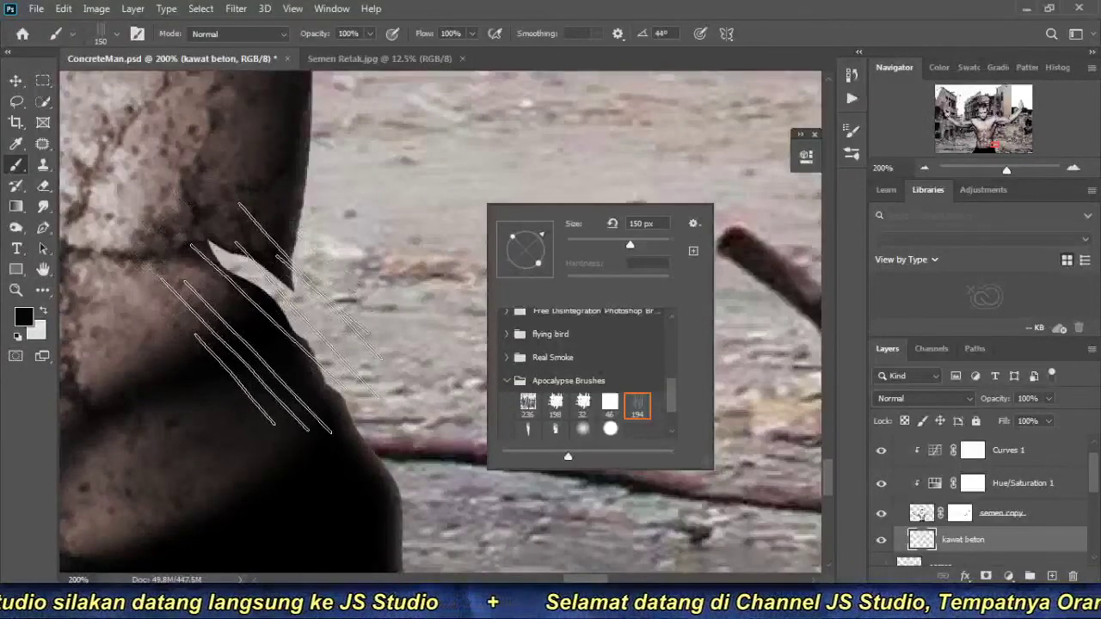
{"action": "key", "text": "Return"}
{"action": "left_click", "coordinate": [262, 314]}
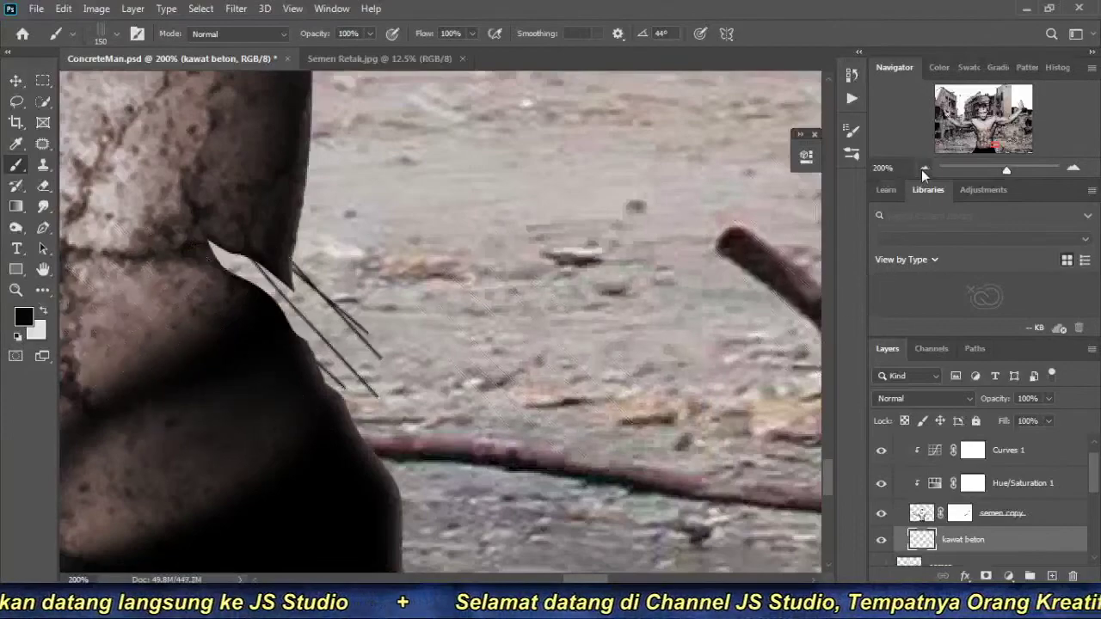
{"action": "left_click", "coordinate": [923, 169]}
{"action": "left_click", "coordinate": [924, 169]}
{"action": "left_click", "coordinate": [924, 168]}
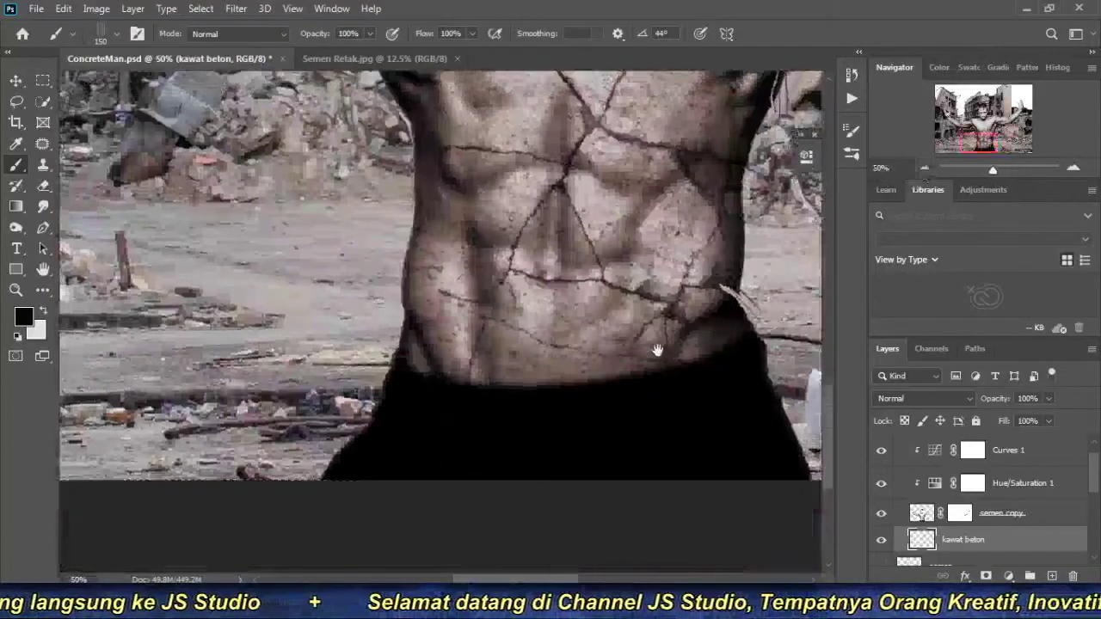
Zoom to 200% on the armpit edge, angle the wire brush, and paint black wires along the neck edge.
{"action": "left_click_drag", "start_coordinate": [656, 350], "coordinate": [676, 398]}
{"action": "left_click_drag", "start_coordinate": [577, 289], "coordinate": [585, 370]}
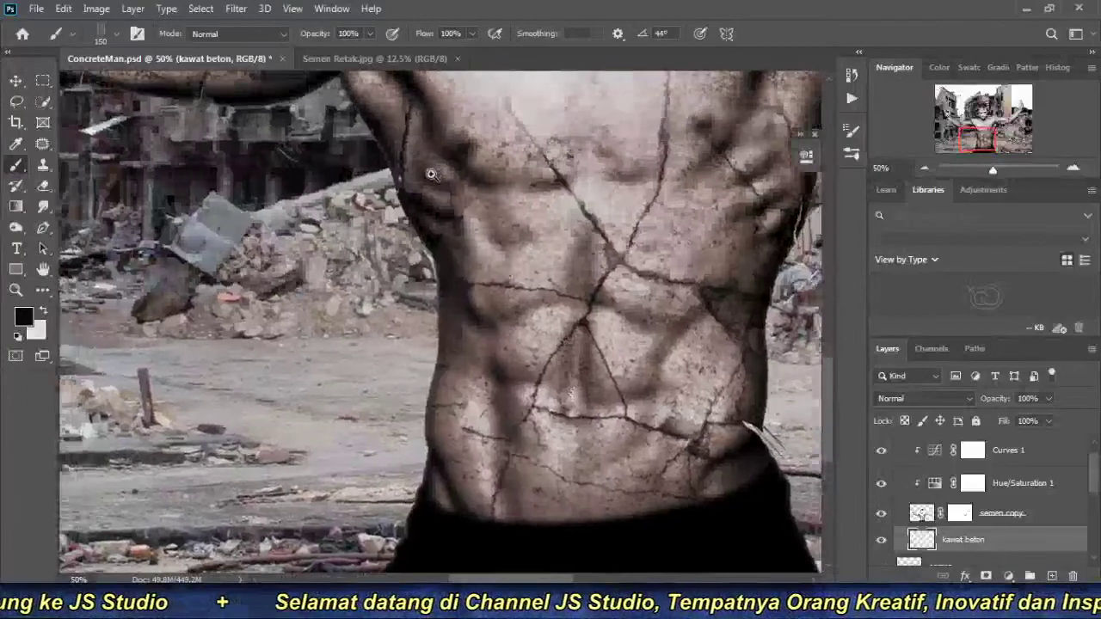
{"action": "left_click", "coordinate": [431, 175]}
{"action": "left_click", "coordinate": [434, 180]}
{"action": "left_click", "coordinate": [422, 194]}
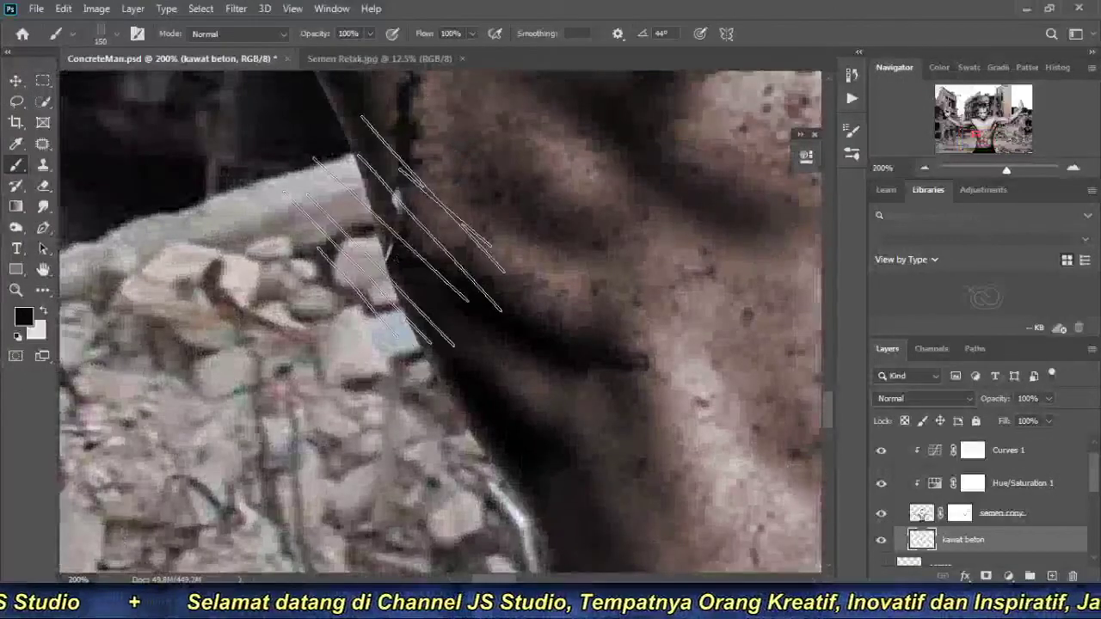
{"action": "left_click", "coordinate": [851, 132]}
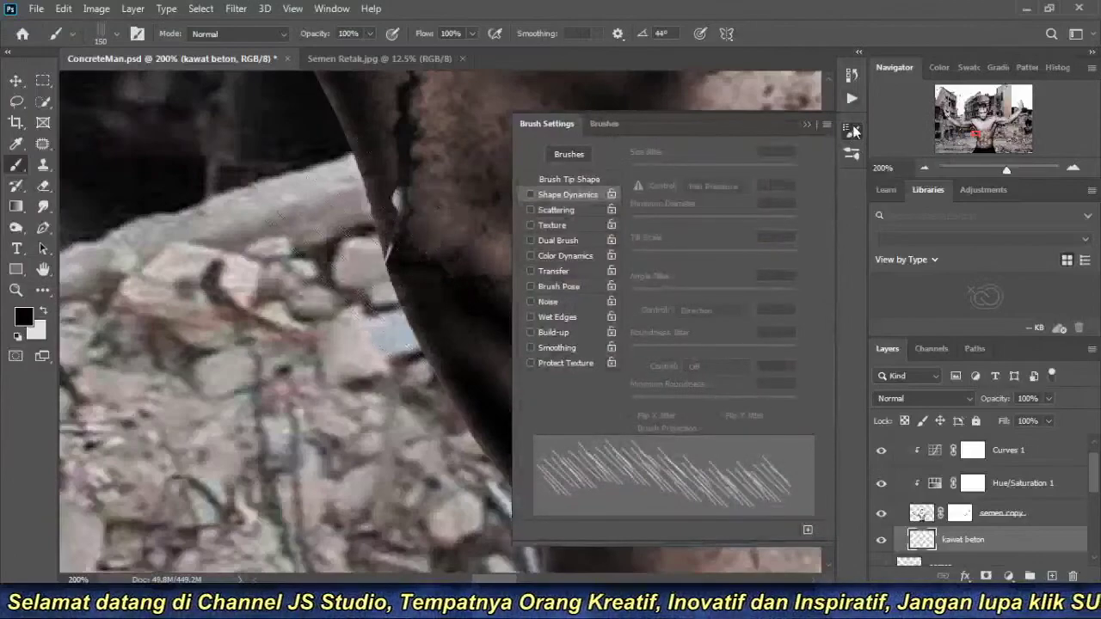
{"action": "left_click", "coordinate": [854, 131]}
{"action": "right_click", "coordinate": [405, 209]}
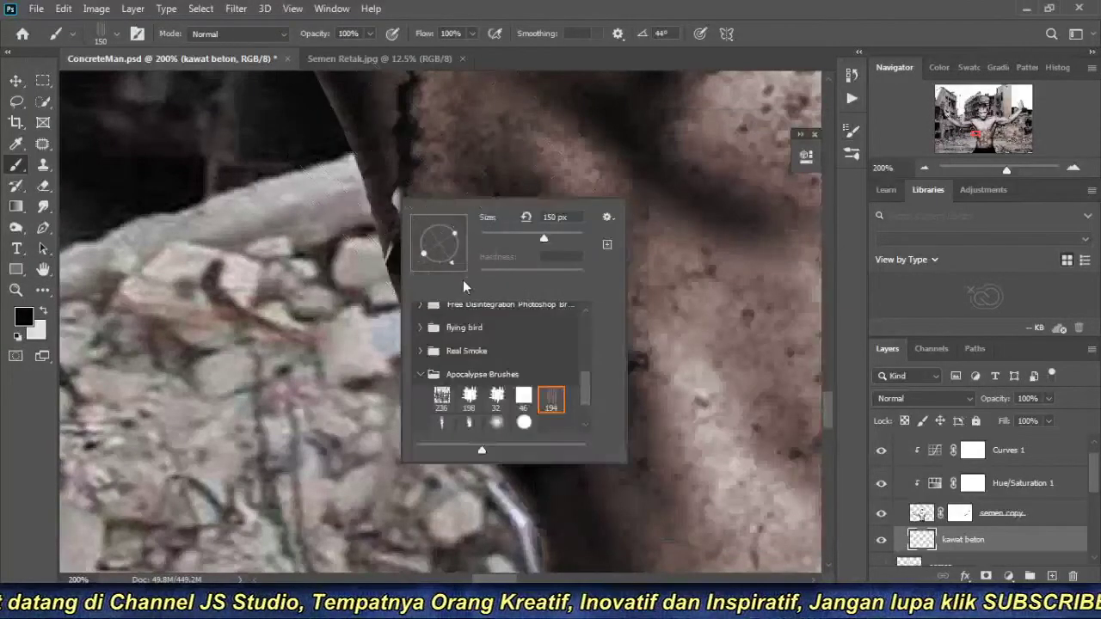
{"action": "mouse_move", "coordinate": [433, 238]}
{"action": "left_mouse_down"}
{"action": "mouse_move", "coordinate": [461, 250]}
{"action": "mouse_move", "coordinate": [458, 258]}
{"action": "left_mouse_up"}
{"action": "left_click", "coordinate": [590, 13]}
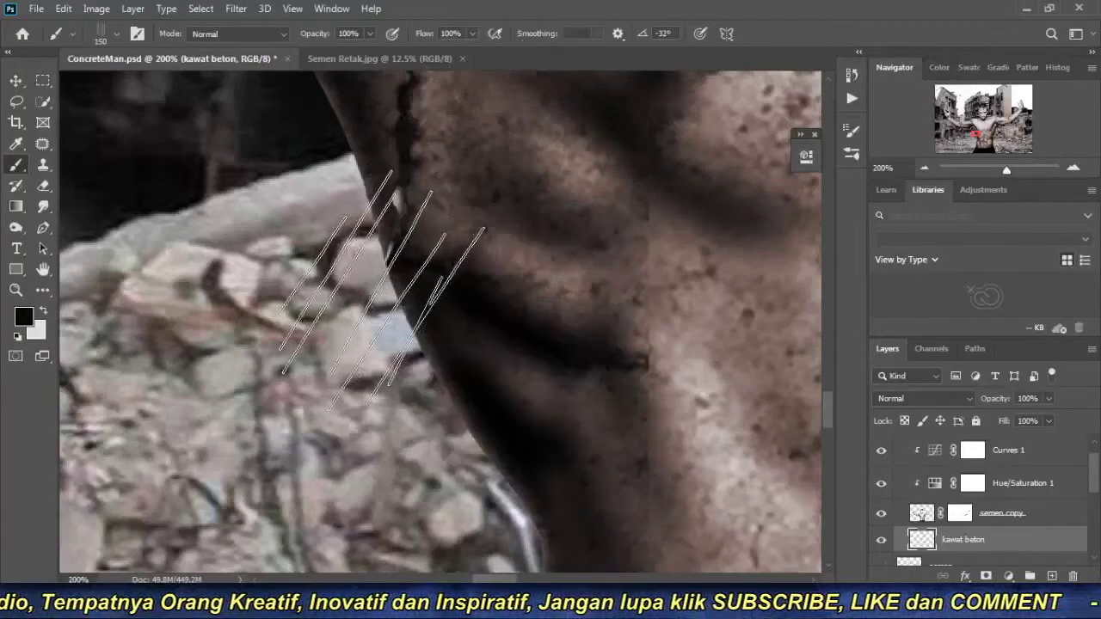
{"action": "left_click", "coordinate": [446, 251]}
Paint dark wires under the arm at -11°, then re-angle the brush to -22° further along.
{"action": "mouse_move", "coordinate": [257, 211]}
{"action": "left_mouse_down"}
{"action": "mouse_move", "coordinate": [412, 418]}
{"action": "mouse_move", "coordinate": [425, 312]}
{"action": "mouse_move", "coordinate": [287, 319]}
{"action": "mouse_move", "coordinate": [505, 325]}
{"action": "left_mouse_up"}
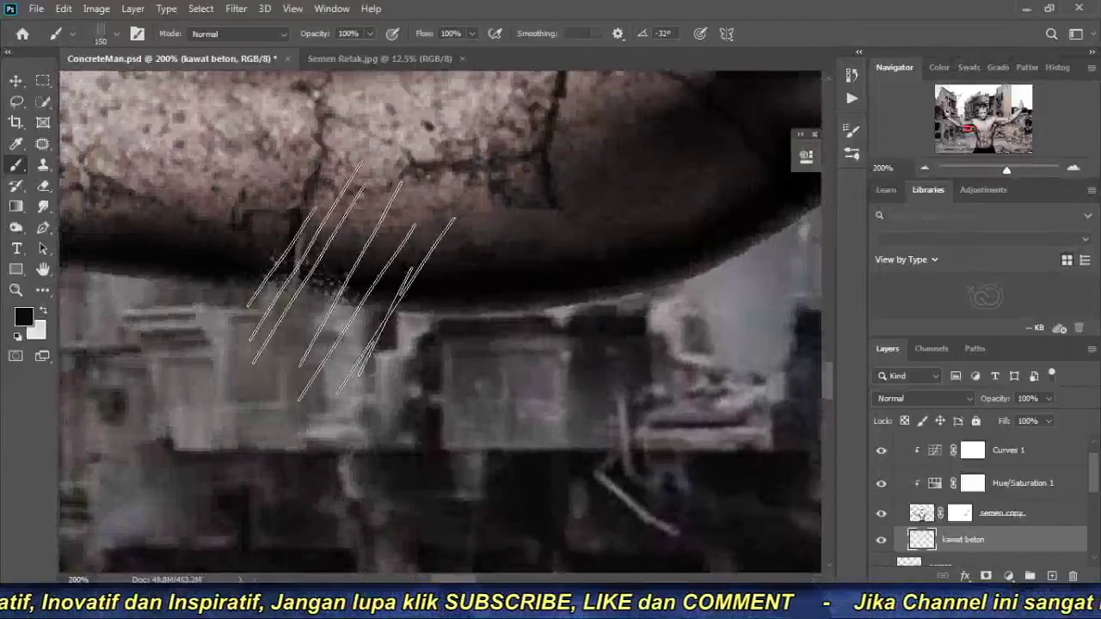
{"action": "right_click", "coordinate": [346, 267]}
{"action": "left_click_drag", "start_coordinate": [408, 321], "coordinate": [402, 308]}
{"action": "left_click", "coordinate": [291, 245]}
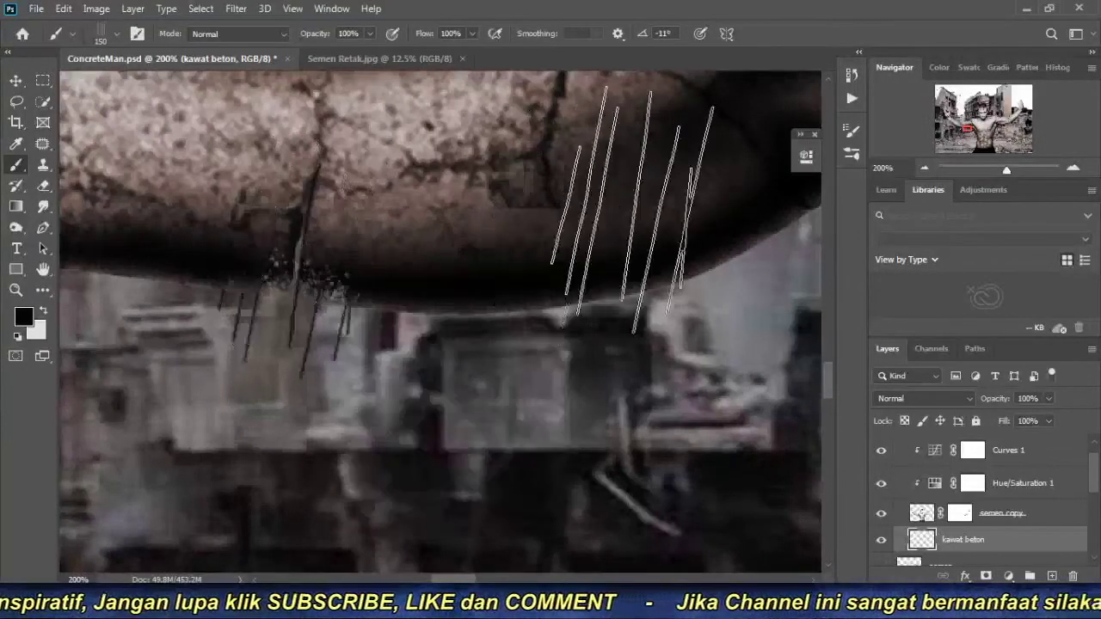
{"action": "left_click_drag", "start_coordinate": [632, 211], "coordinate": [615, 386]}
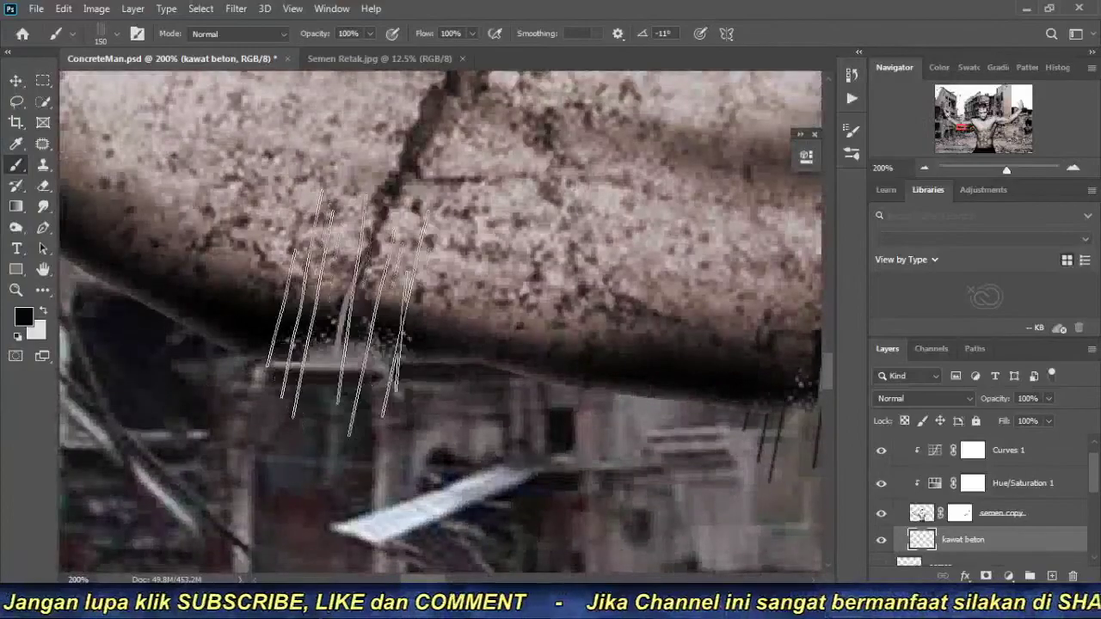
{"action": "mouse_move", "coordinate": [314, 250]}
{"action": "left_mouse_down"}
{"action": "mouse_move", "coordinate": [655, 386]}
{"action": "mouse_move", "coordinate": [602, 430]}
{"action": "left_mouse_up"}
{"action": "right_click", "coordinate": [274, 222]}
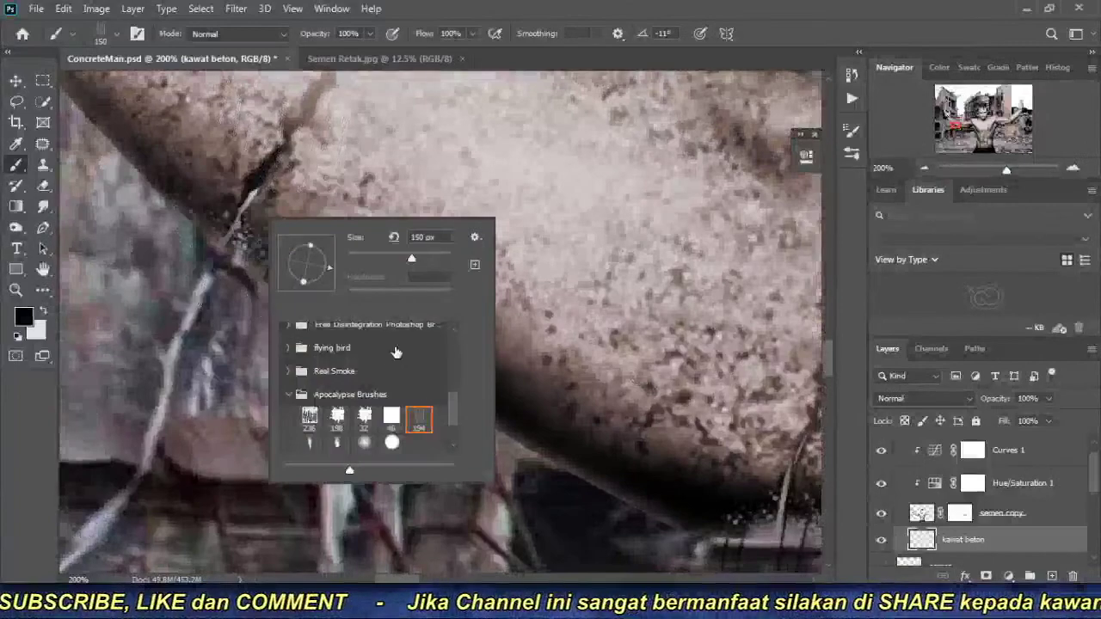
{"action": "left_click_drag", "start_coordinate": [326, 276], "coordinate": [315, 266]}
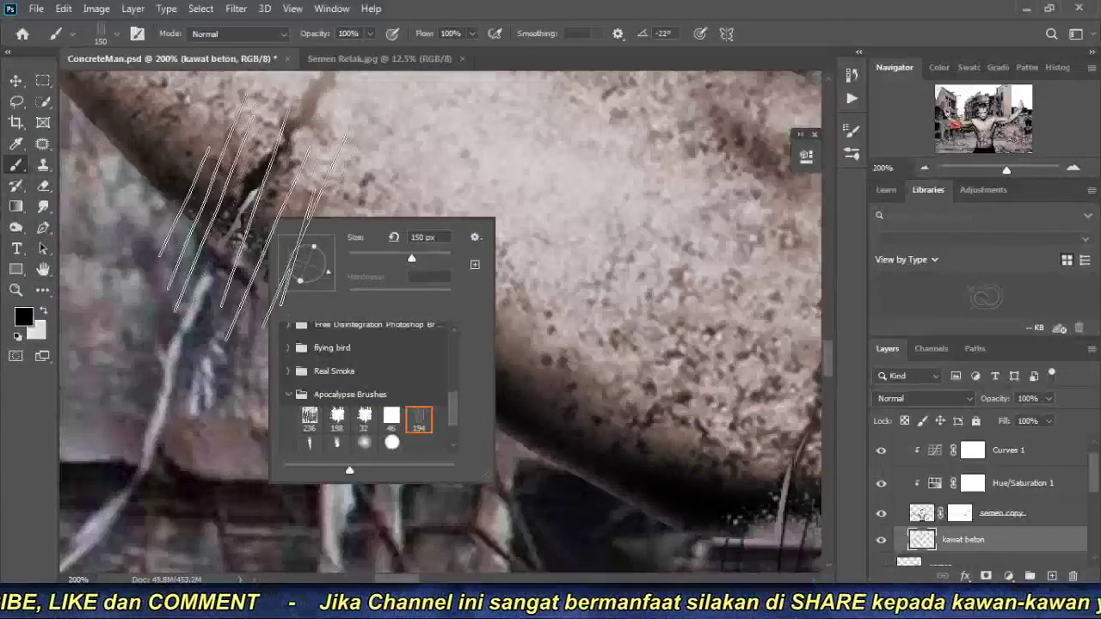
{"action": "key", "text": "Return"}
Turn the brush toward horizontal and stamp white wires beside the elbow joint.
{"action": "mouse_move", "coordinate": [276, 219]}
{"action": "left_mouse_down"}
{"action": "mouse_move", "coordinate": [551, 405]}
{"action": "mouse_move", "coordinate": [425, 373]}
{"action": "mouse_move", "coordinate": [249, 214]}
{"action": "mouse_move", "coordinate": [303, 301]}
{"action": "left_mouse_up"}
{"action": "right_click", "coordinate": [356, 325]}
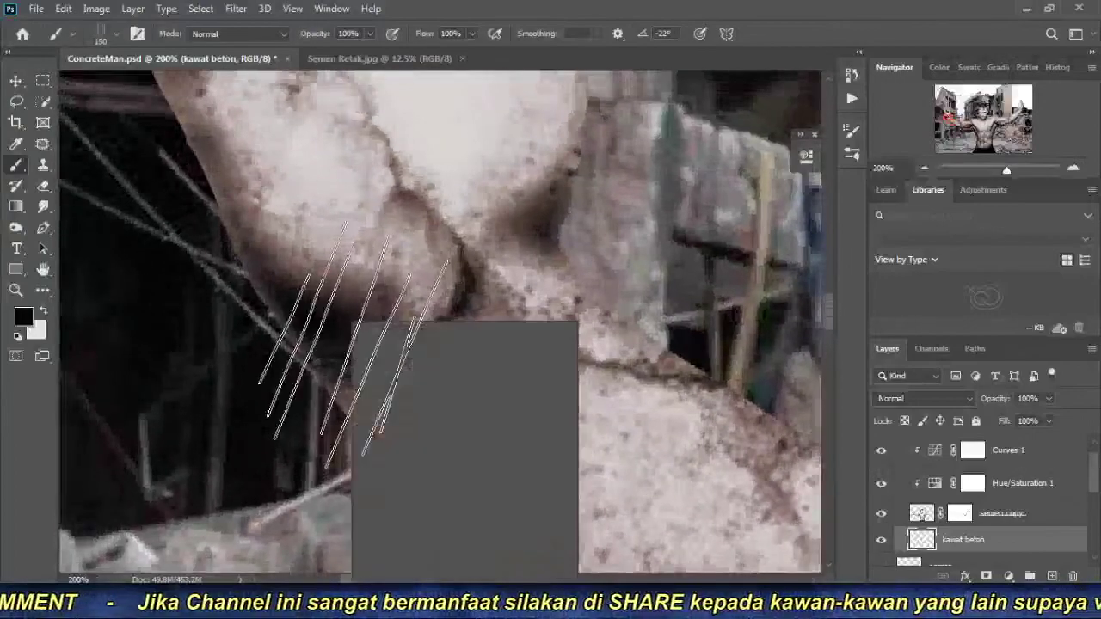
{"action": "mouse_move", "coordinate": [406, 388]}
{"action": "left_mouse_down"}
{"action": "mouse_move", "coordinate": [424, 385]}
{"action": "mouse_move", "coordinate": [398, 391]}
{"action": "left_mouse_up"}
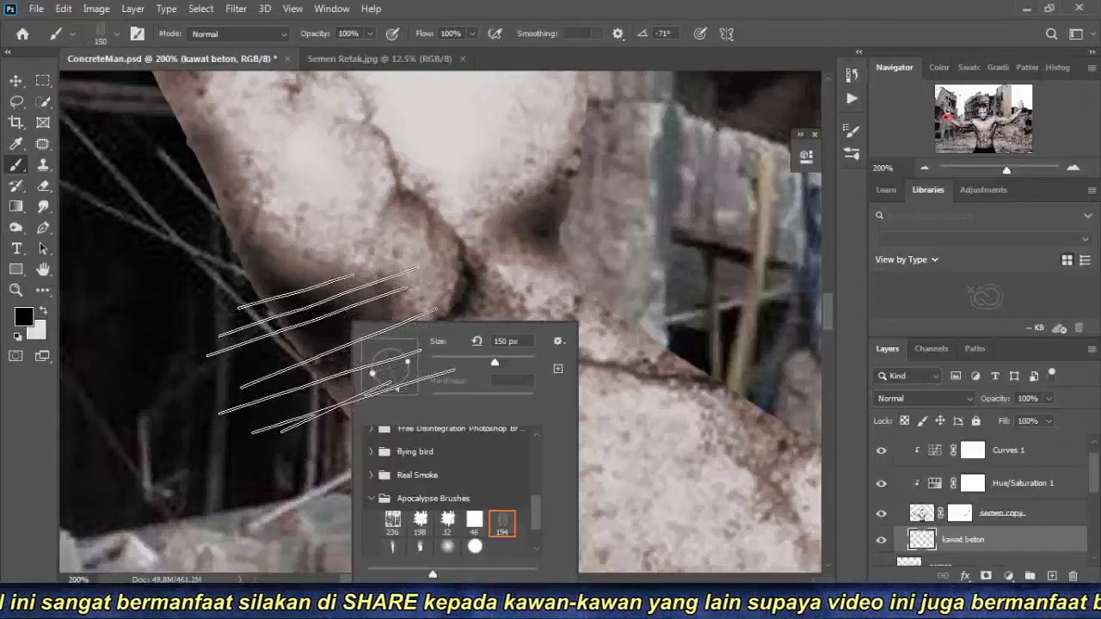
{"action": "key", "text": "Return"}
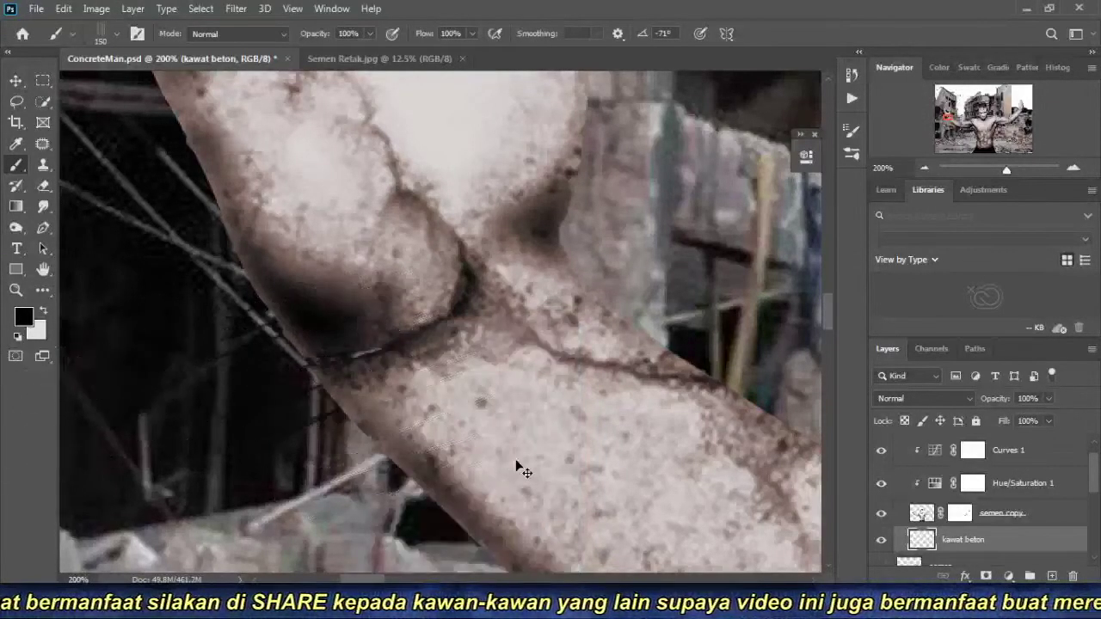
{"action": "left_click", "coordinate": [262, 386]}
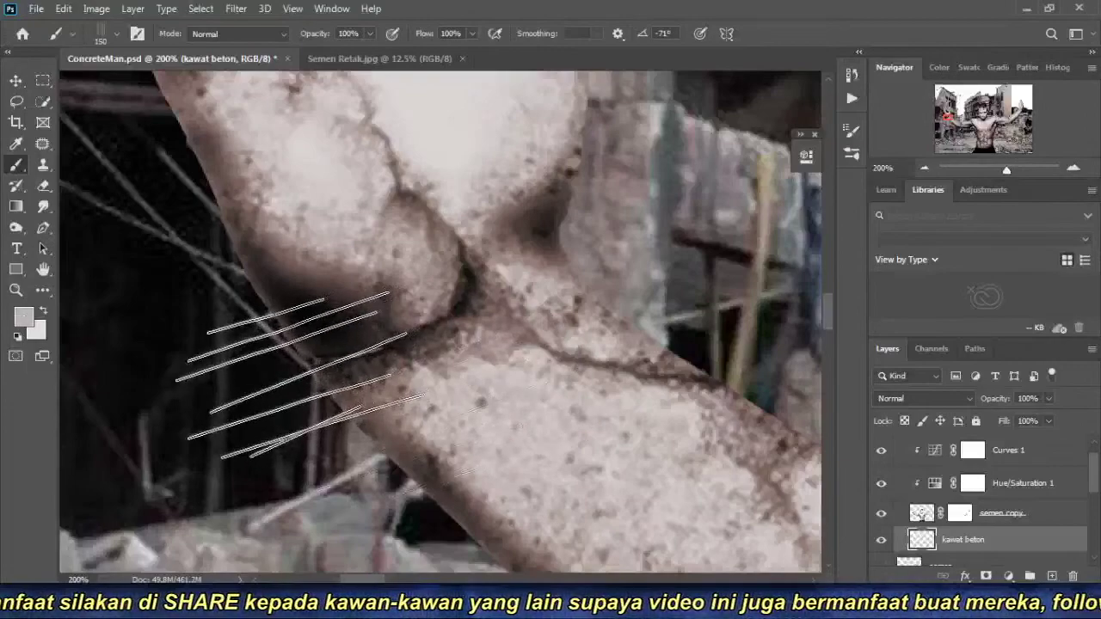
{"action": "left_click", "coordinate": [923, 166]}
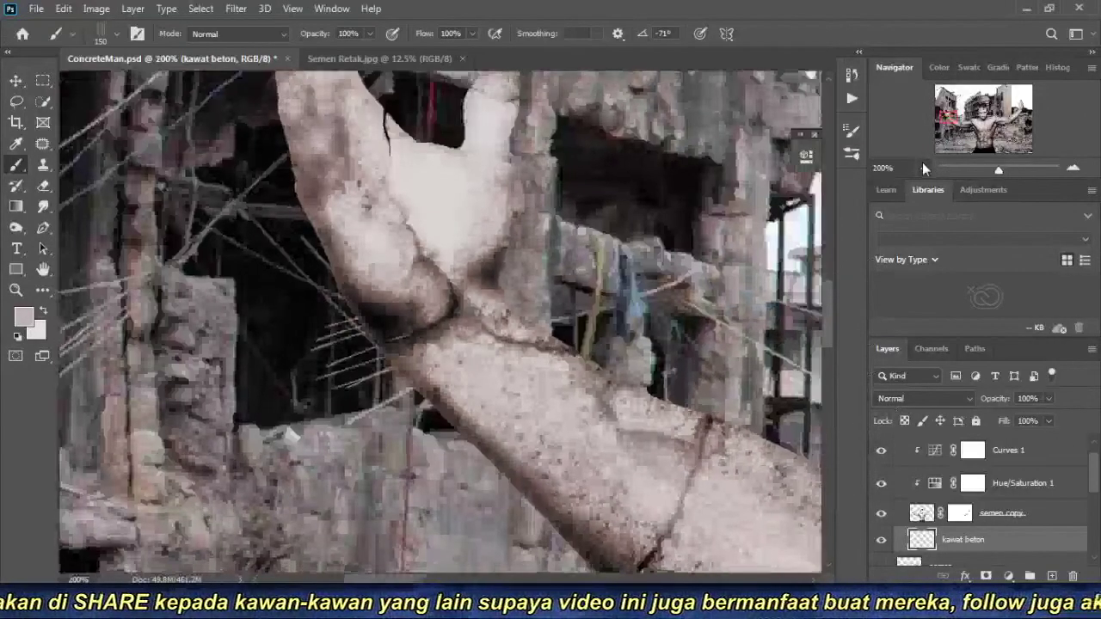
Zoom out to the statue's head and rotate the wire brush tip to -112°.
{"action": "left_click", "coordinate": [923, 166]}
{"action": "mouse_move", "coordinate": [506, 397]}
{"action": "left_mouse_down"}
{"action": "mouse_move", "coordinate": [455, 402]}
{"action": "mouse_move", "coordinate": [538, 293]}
{"action": "left_mouse_up"}
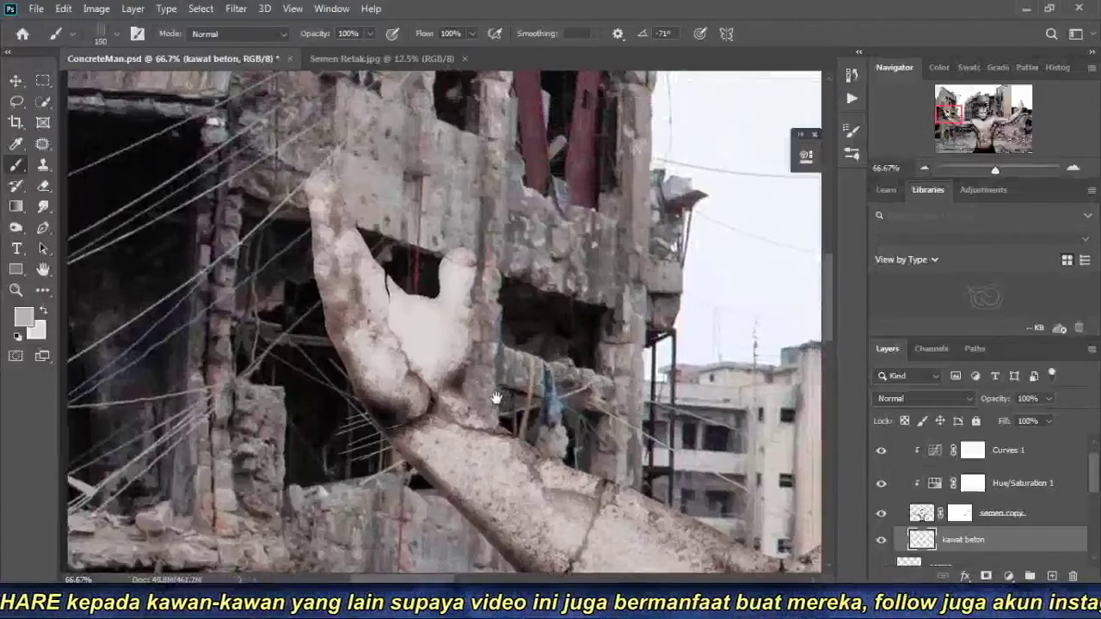
{"action": "scroll", "coordinate": [538, 292], "scroll_direction": "up", "scroll_amount": 3}
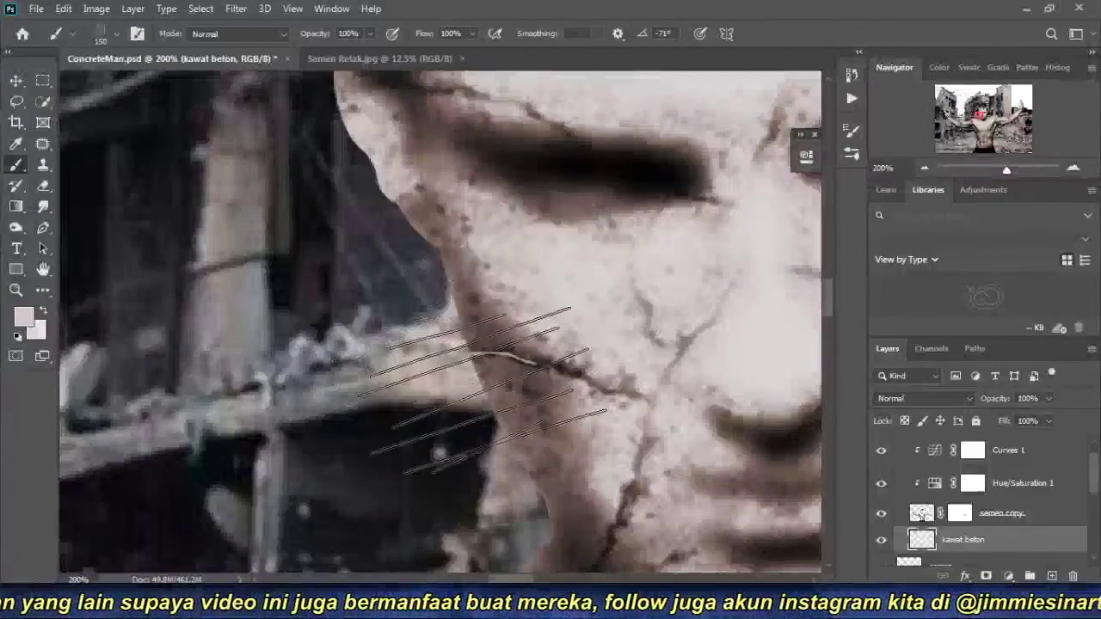
{"action": "right_click", "coordinate": [484, 374]}
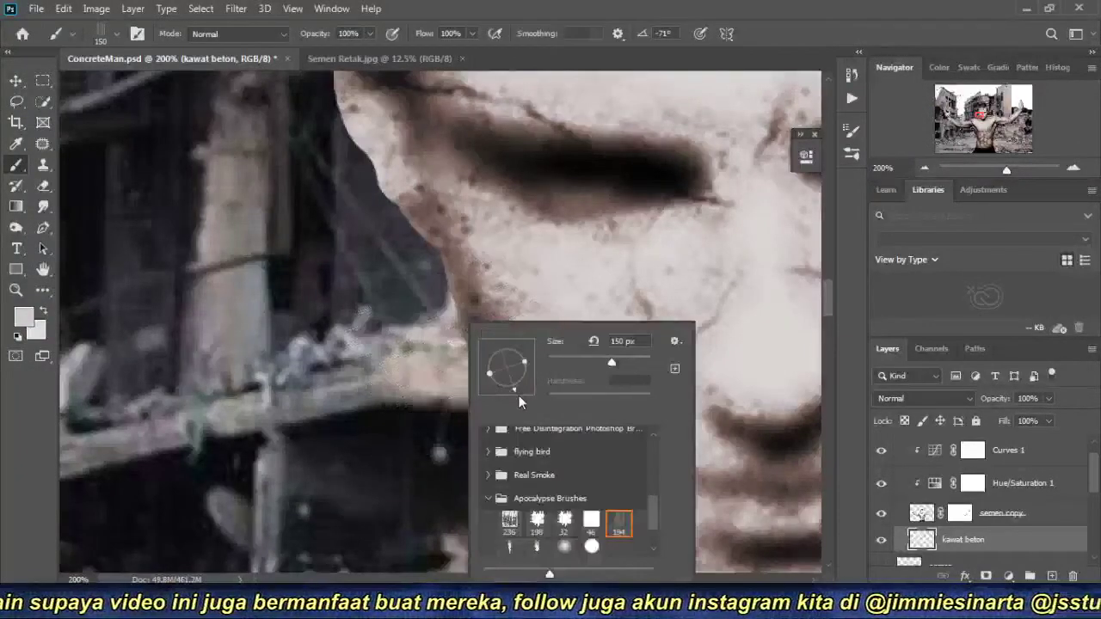
{"action": "left_click_drag", "start_coordinate": [502, 392], "coordinate": [500, 385]}
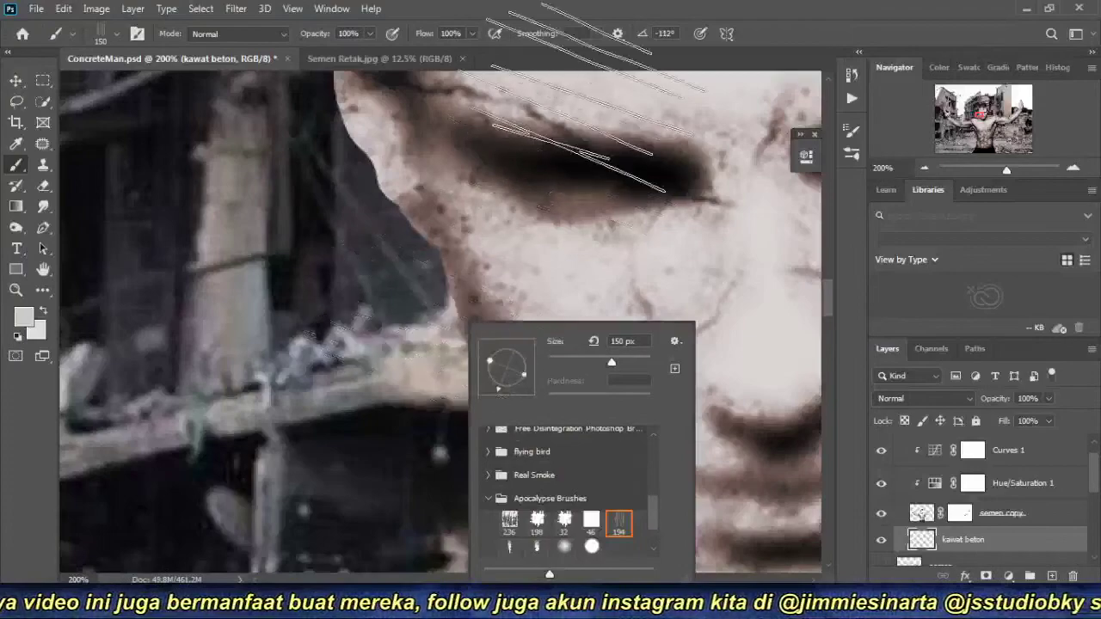
{"action": "left_click", "coordinate": [583, 7]}
Re-angle the brush tip to -97° and reset the colours to default black and white.
{"action": "right_click", "coordinate": [486, 335]}
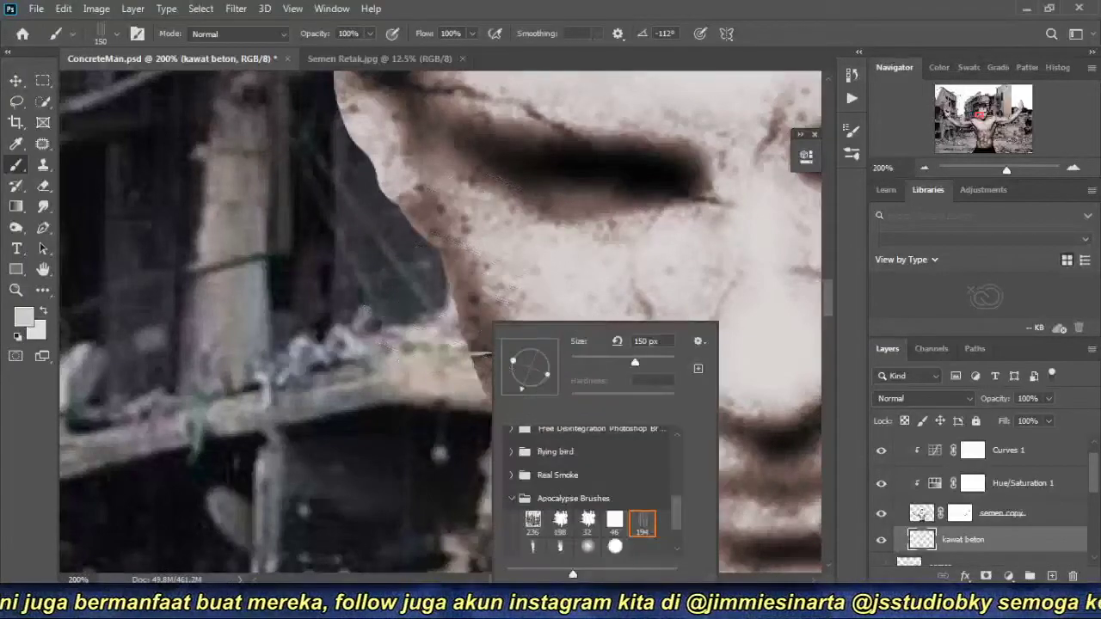
{"action": "left_click_drag", "start_coordinate": [523, 388], "coordinate": [516, 379]}
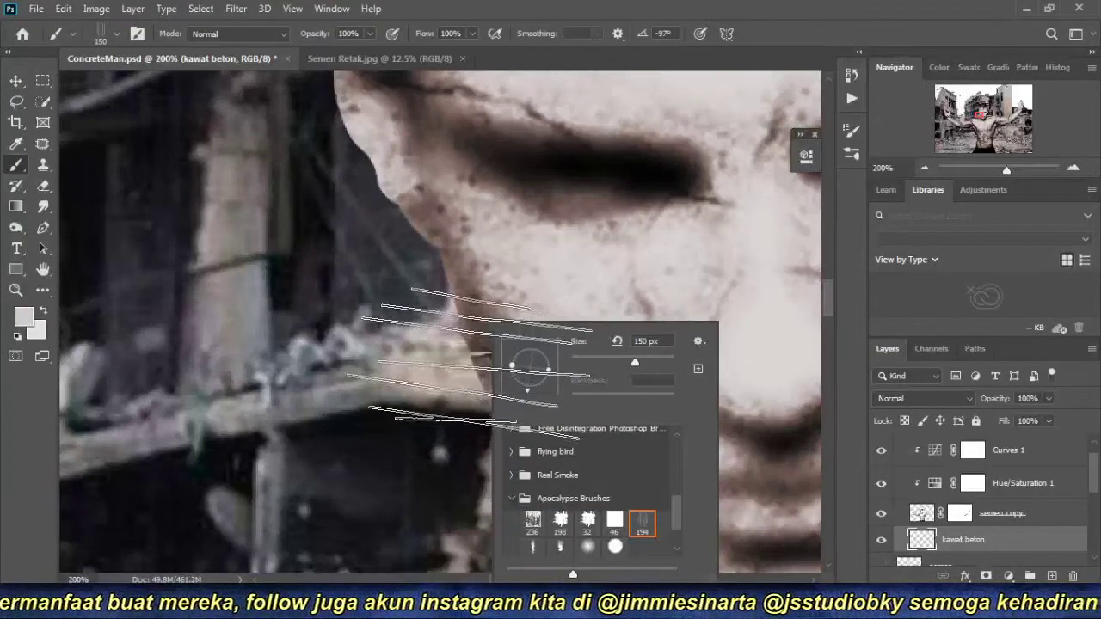
{"action": "left_click", "coordinate": [413, 339]}
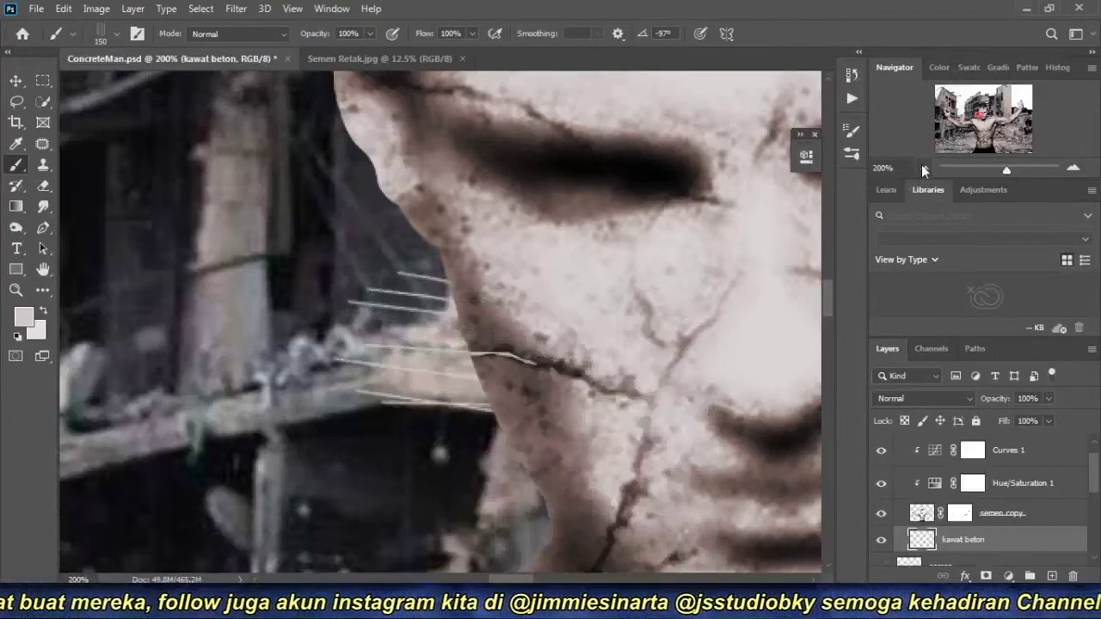
{"action": "left_click", "coordinate": [924, 168]}
{"action": "left_click", "coordinate": [924, 167]}
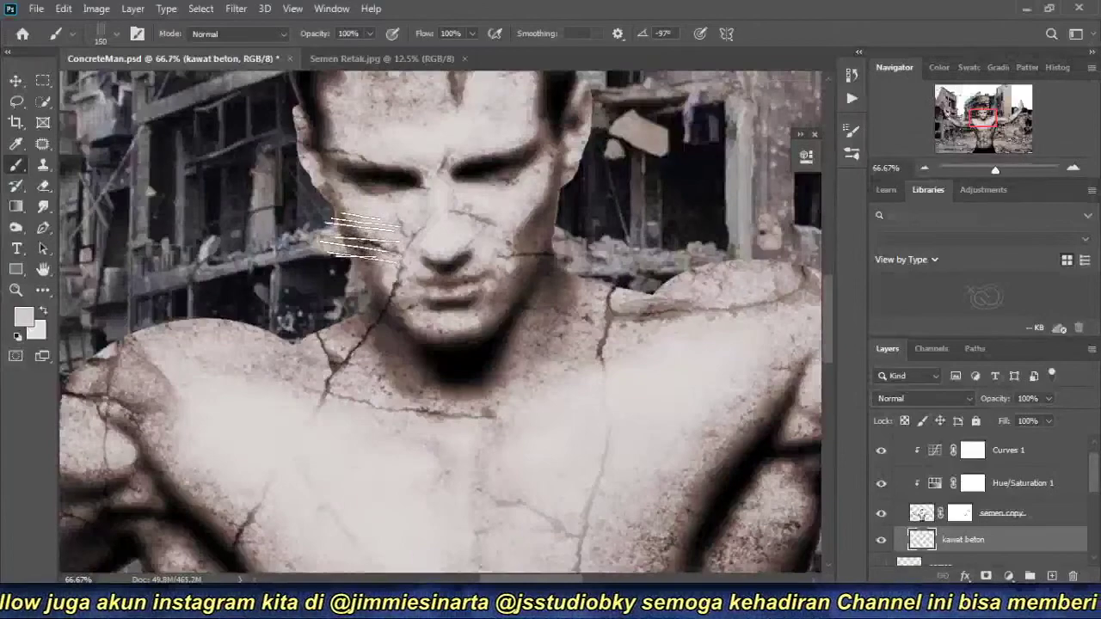
{"action": "scroll", "coordinate": [361, 235], "scroll_direction": "up", "scroll_amount": 1}
{"action": "scroll", "coordinate": [353, 293], "scroll_direction": "up", "scroll_amount": 1}
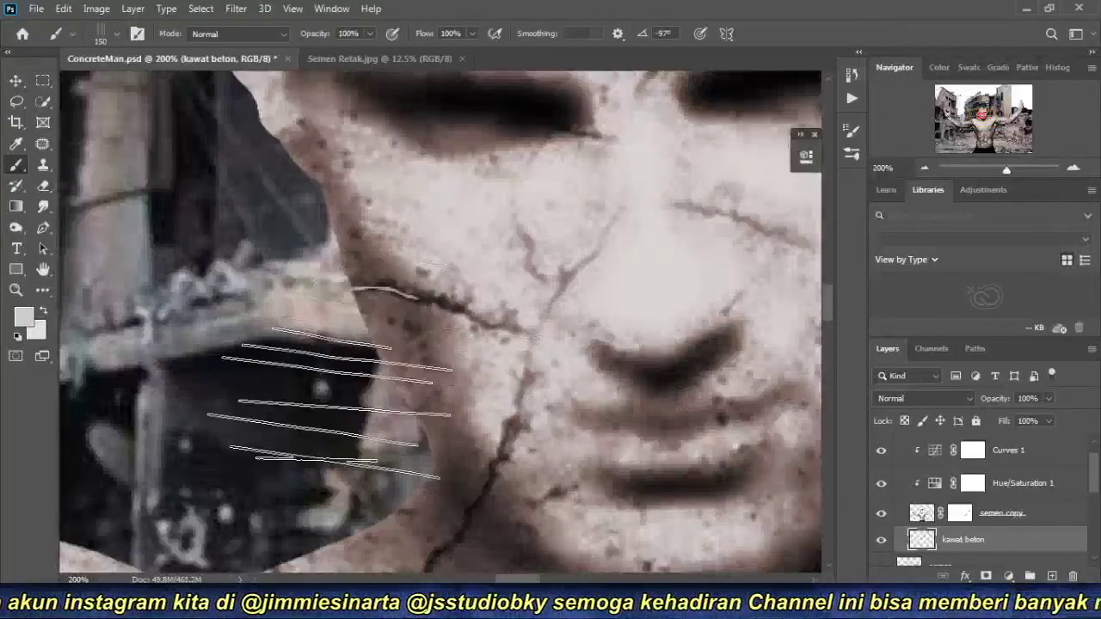
{"action": "key", "text": "d"}
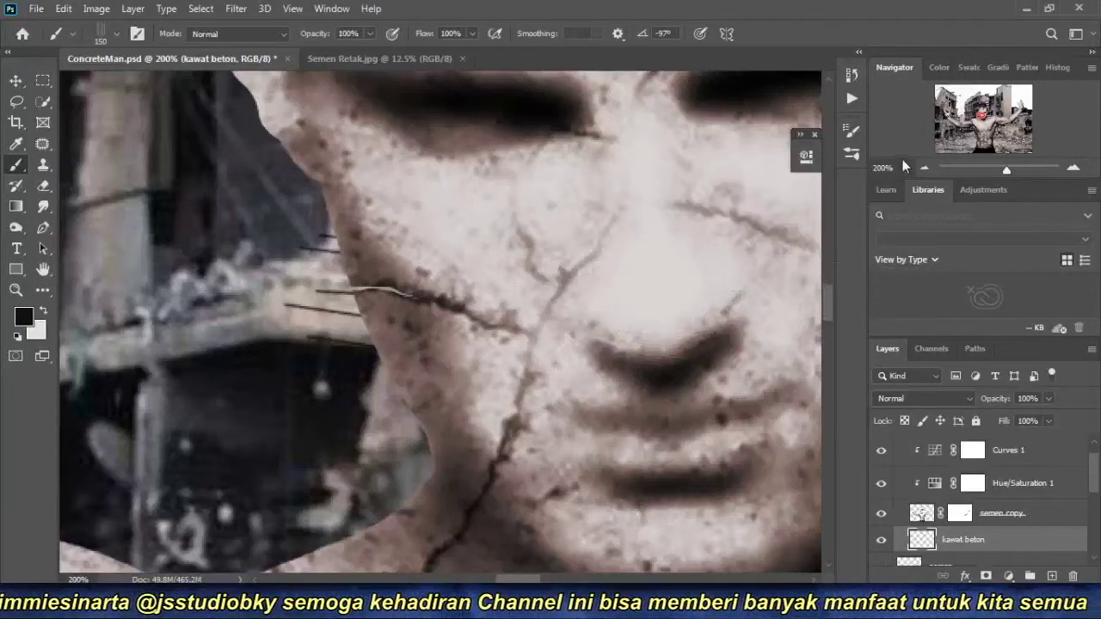
{"action": "left_click", "coordinate": [924, 168]}
{"action": "left_click", "coordinate": [924, 168]}
{"action": "left_click", "coordinate": [924, 169]}
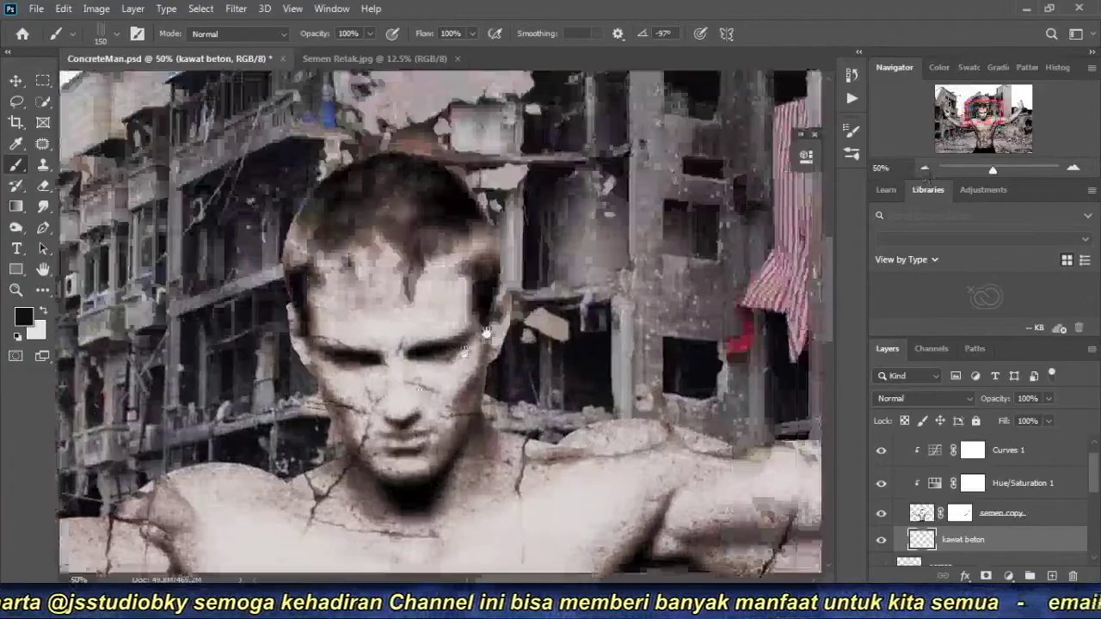
{"action": "left_click", "coordinate": [925, 169]}
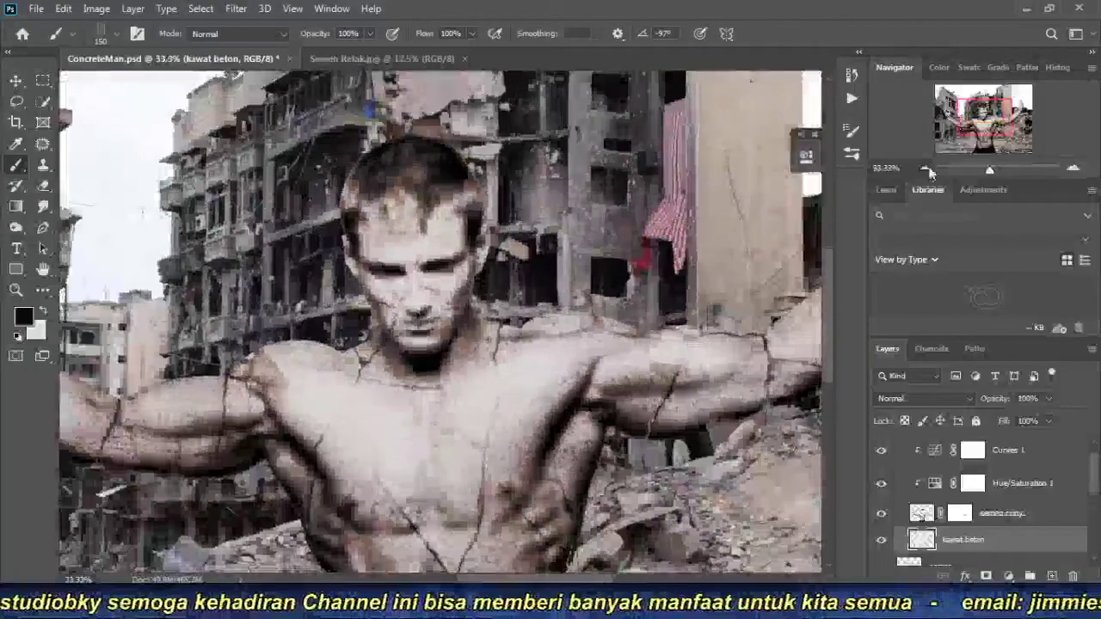
{"action": "left_click", "coordinate": [926, 170]}
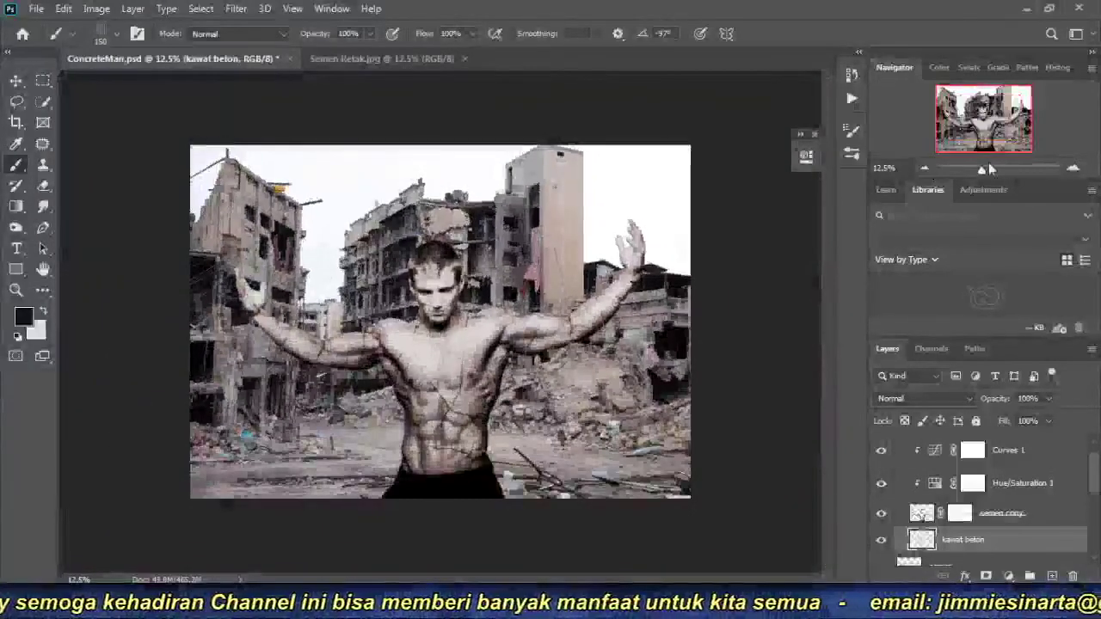
{"action": "left_click", "coordinate": [1073, 170]}
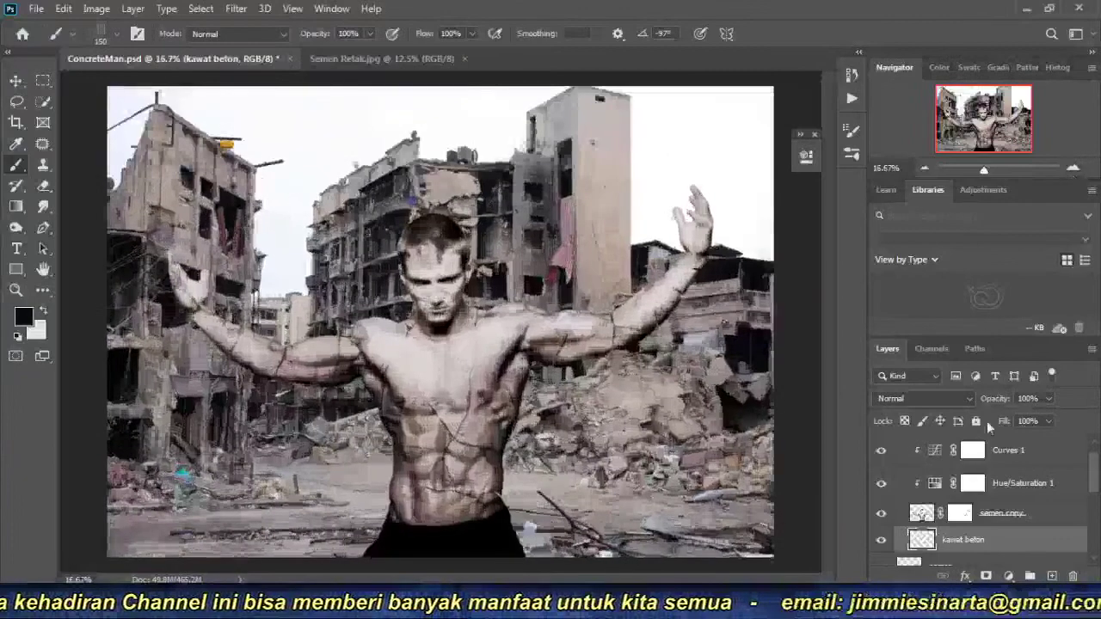
{"action": "left_click", "coordinate": [920, 515]}
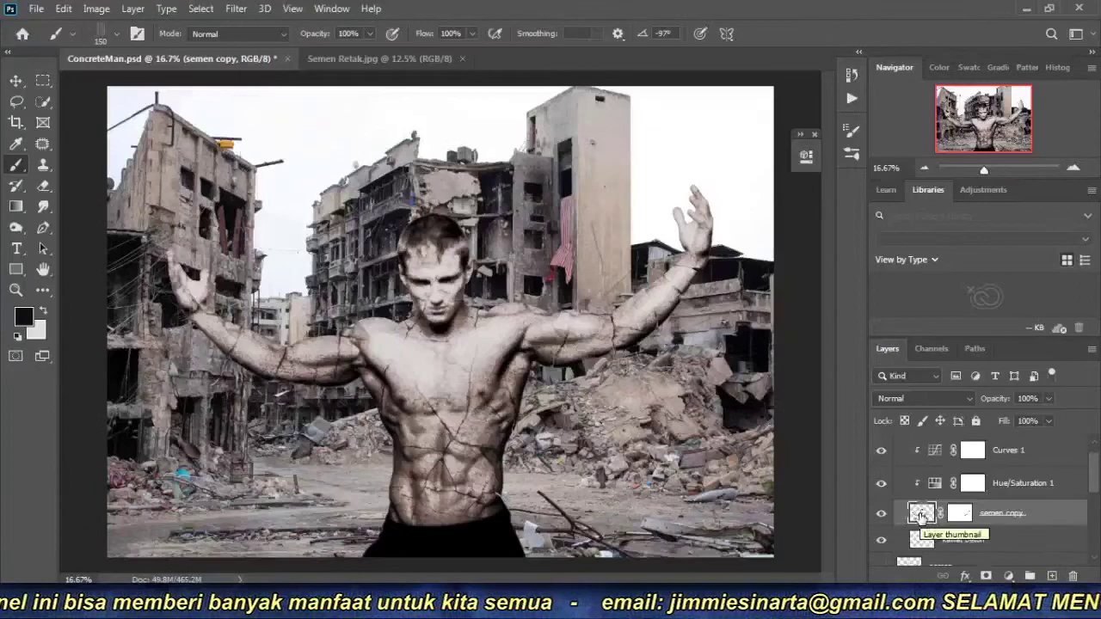
{"action": "left_click", "coordinate": [946, 399]}
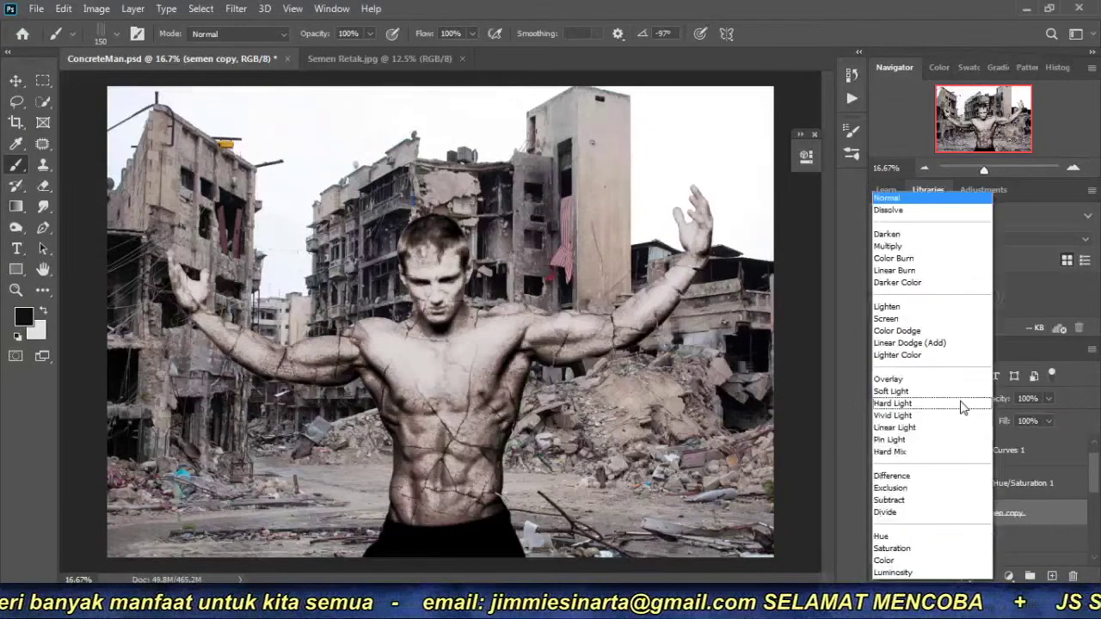
{"action": "left_click", "coordinate": [962, 406]}
{"action": "scroll", "coordinate": [960, 401], "scroll_direction": "up", "scroll_amount": 1}
{"action": "scroll", "coordinate": [959, 401], "scroll_direction": "up", "scroll_amount": 1}
{"action": "scroll", "coordinate": [960, 401], "scroll_direction": "up", "scroll_amount": 2}
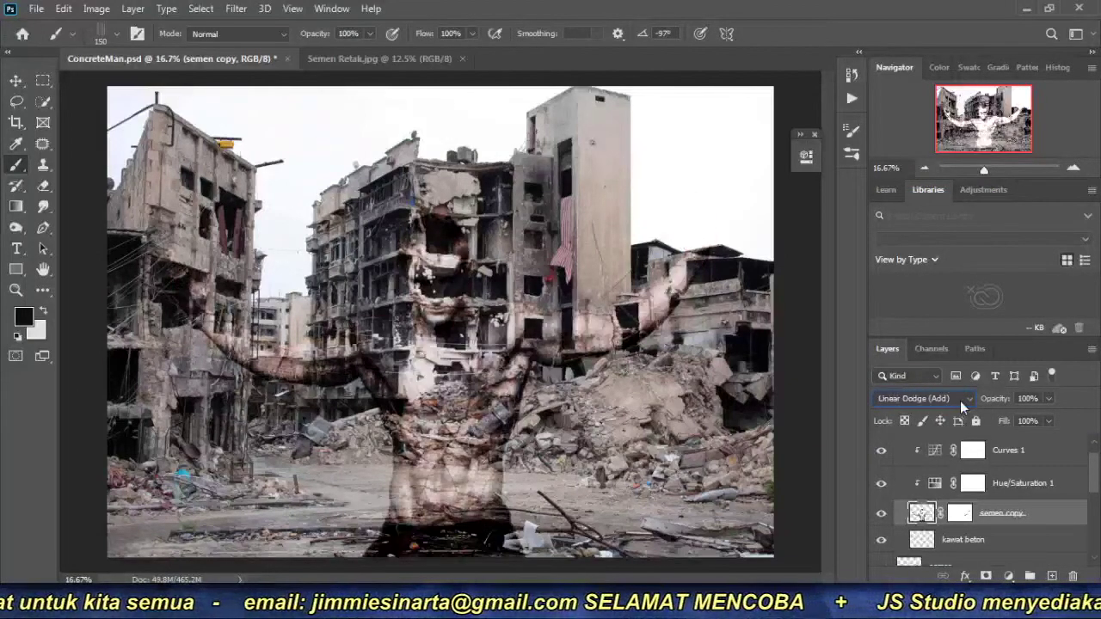
{"action": "scroll", "coordinate": [962, 406], "scroll_direction": "up", "scroll_amount": 1}
{"action": "scroll", "coordinate": [962, 406], "scroll_direction": "up", "scroll_amount": 1}
{"action": "scroll", "coordinate": [961, 406], "scroll_direction": "up", "scroll_amount": 4}
{"action": "scroll", "coordinate": [962, 406], "scroll_direction": "up", "scroll_amount": 1}
{"action": "scroll", "coordinate": [962, 406], "scroll_direction": "up", "scroll_amount": 2}
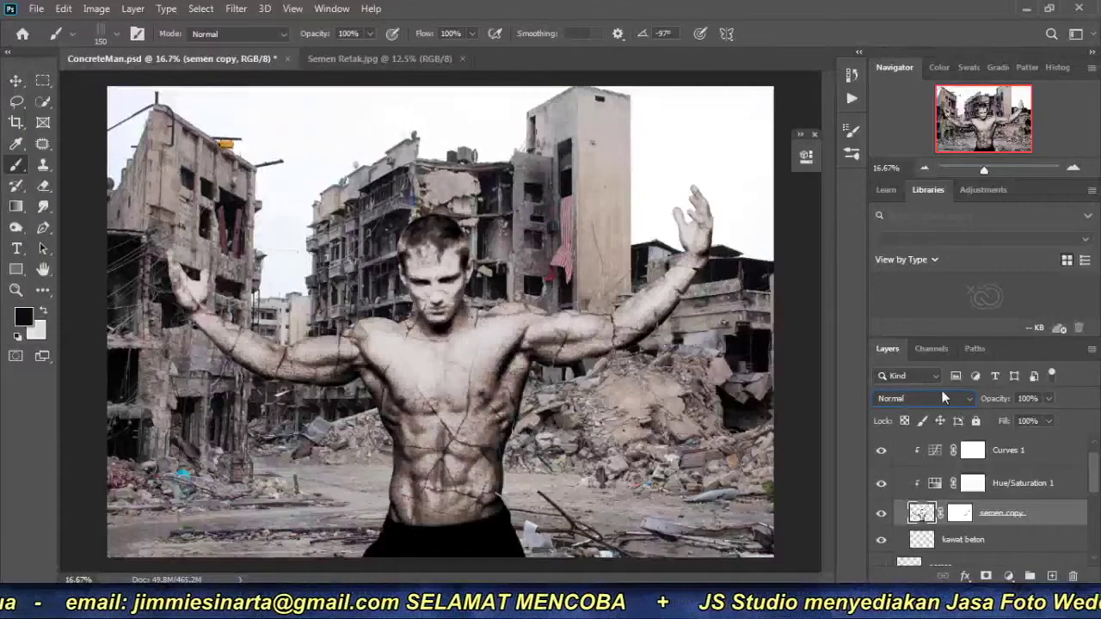
{"action": "scroll", "coordinate": [424, 314], "scroll_direction": "up", "scroll_amount": 2}
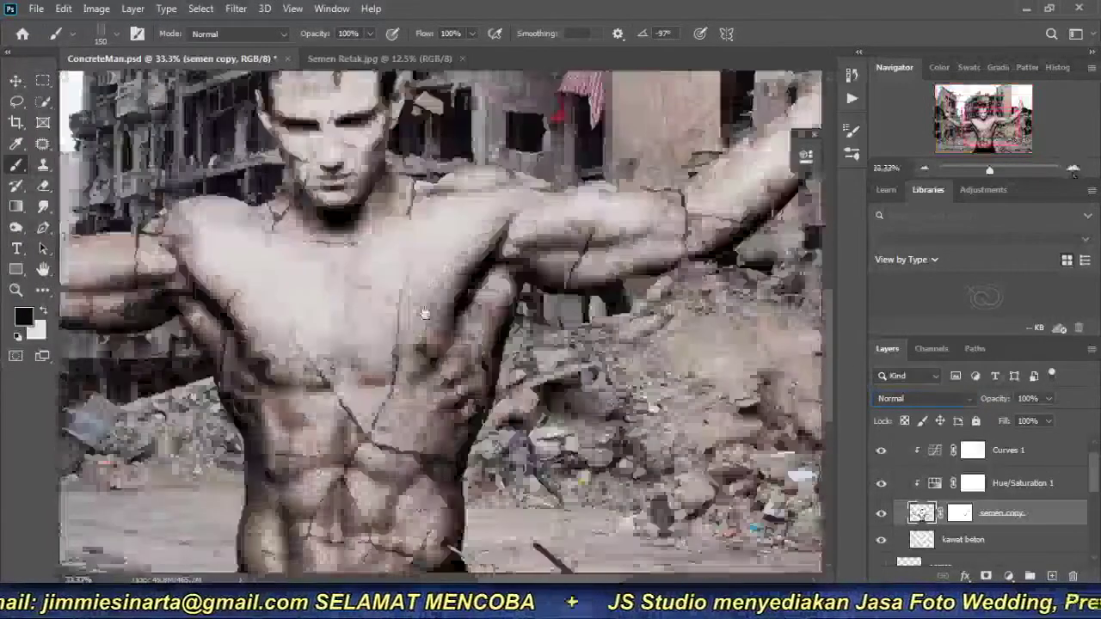
{"action": "scroll", "coordinate": [425, 314], "scroll_direction": "down", "scroll_amount": 5}
{"action": "scroll", "coordinate": [517, 275], "scroll_direction": "left", "scroll_amount": 2}
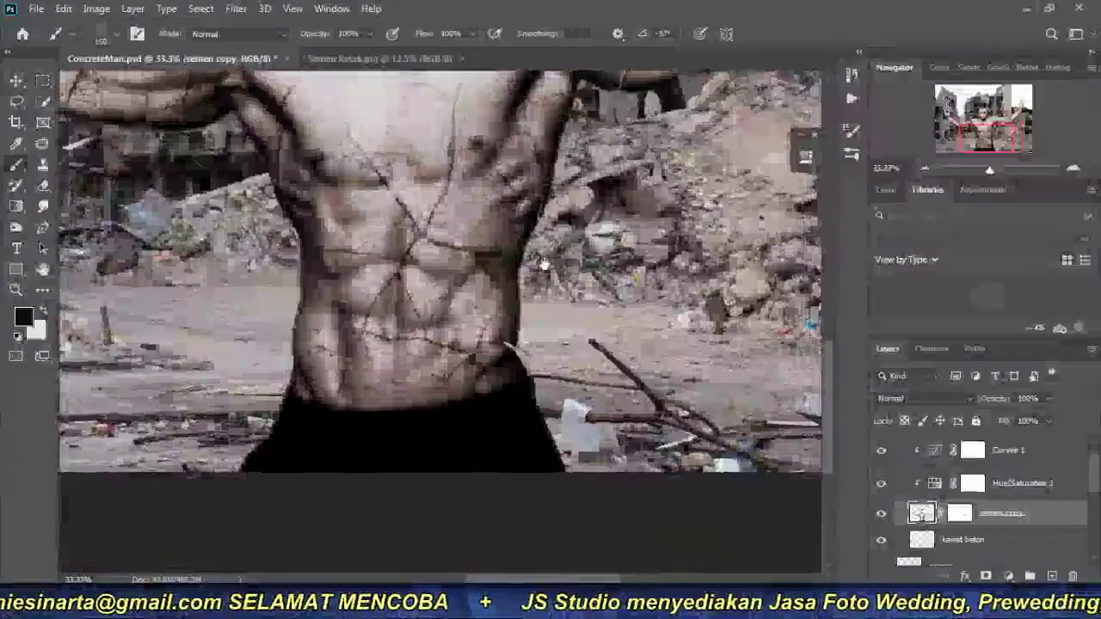
{"action": "scroll", "coordinate": [486, 348], "scroll_direction": "up", "scroll_amount": 5}
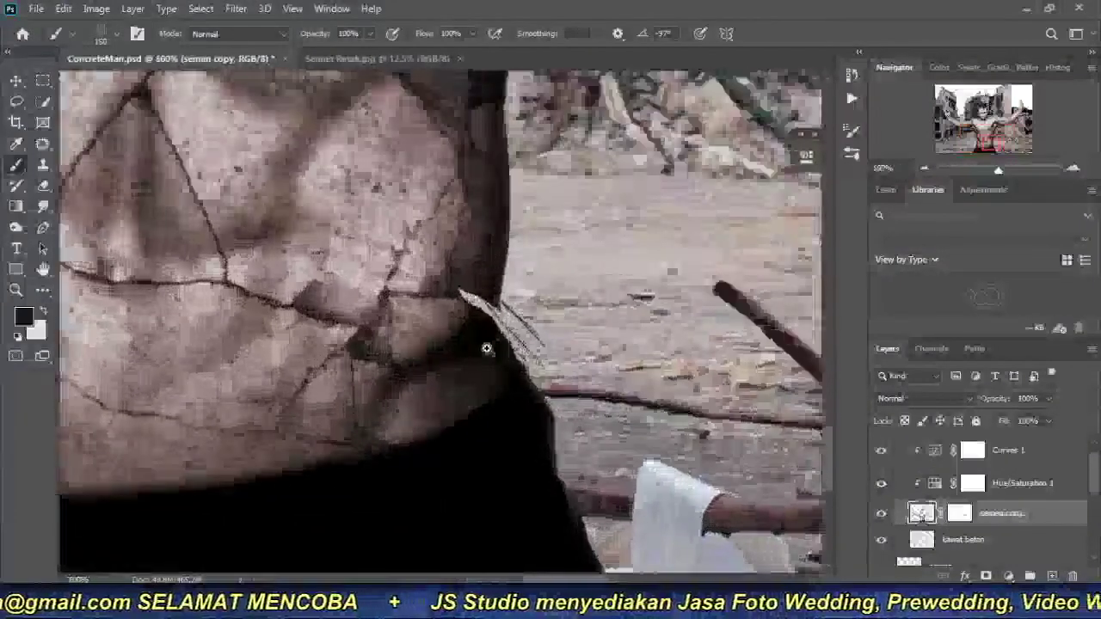
{"action": "scroll", "coordinate": [488, 353], "scroll_direction": "down", "scroll_amount": 1}
{"action": "scroll", "coordinate": [495, 379], "scroll_direction": "down", "scroll_amount": 2}
{"action": "scroll", "coordinate": [506, 417], "scroll_direction": "down", "scroll_amount": 2}
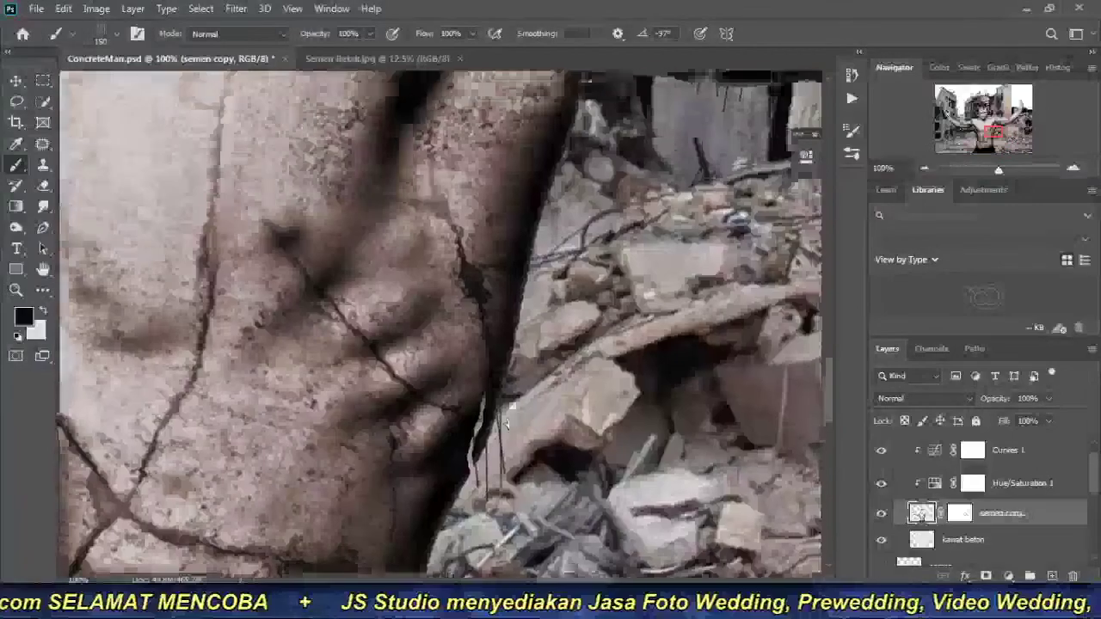
{"action": "scroll", "coordinate": [467, 230], "scroll_direction": "up", "scroll_amount": 5}
{"action": "scroll", "coordinate": [401, 422], "scroll_direction": "up", "scroll_amount": 2}
{"action": "scroll", "coordinate": [652, 327], "scroll_direction": "up", "scroll_amount": 2}
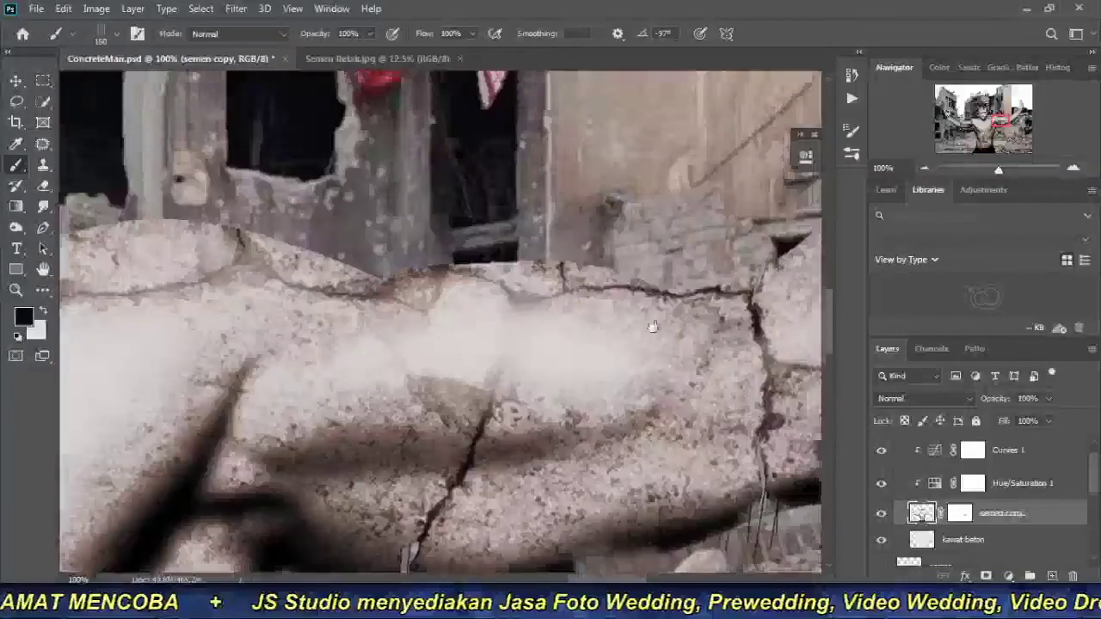
{"action": "scroll", "coordinate": [652, 327], "scroll_direction": "right", "scroll_amount": 3}
{"action": "scroll", "coordinate": [652, 327], "scroll_direction": "up", "scroll_amount": 1}
{"action": "left_click", "coordinate": [923, 168]}
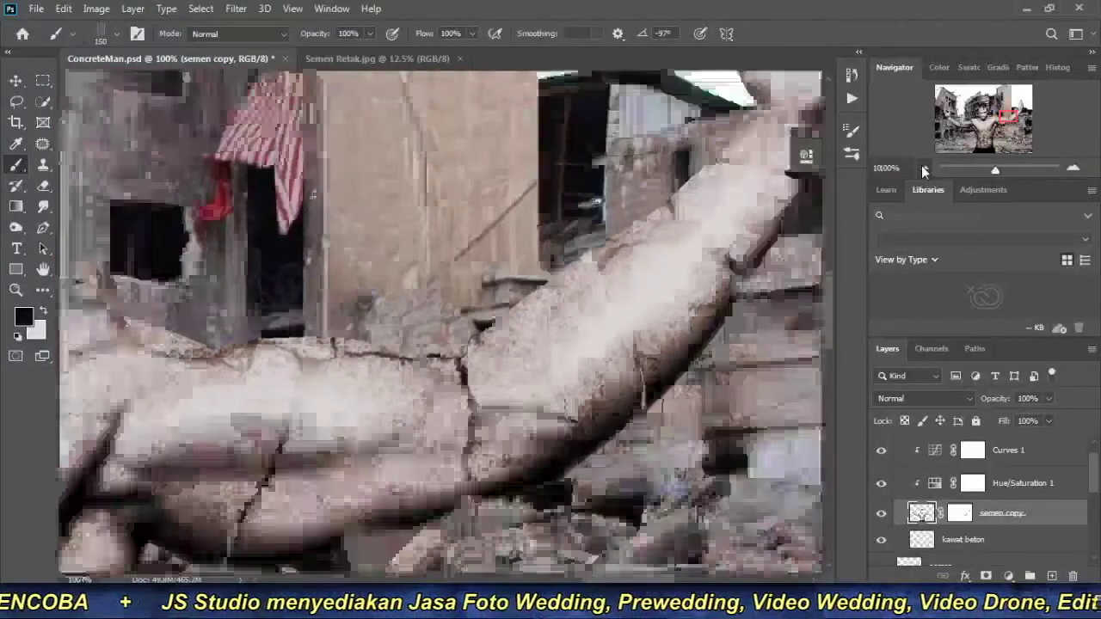
{"action": "left_click", "coordinate": [923, 169]}
{"action": "mouse_move", "coordinate": [684, 369]}
{"action": "left_mouse_down"}
{"action": "mouse_move", "coordinate": [564, 363]}
{"action": "mouse_move", "coordinate": [959, 247]}
{"action": "left_mouse_up"}
{"action": "left_click", "coordinate": [924, 169]}
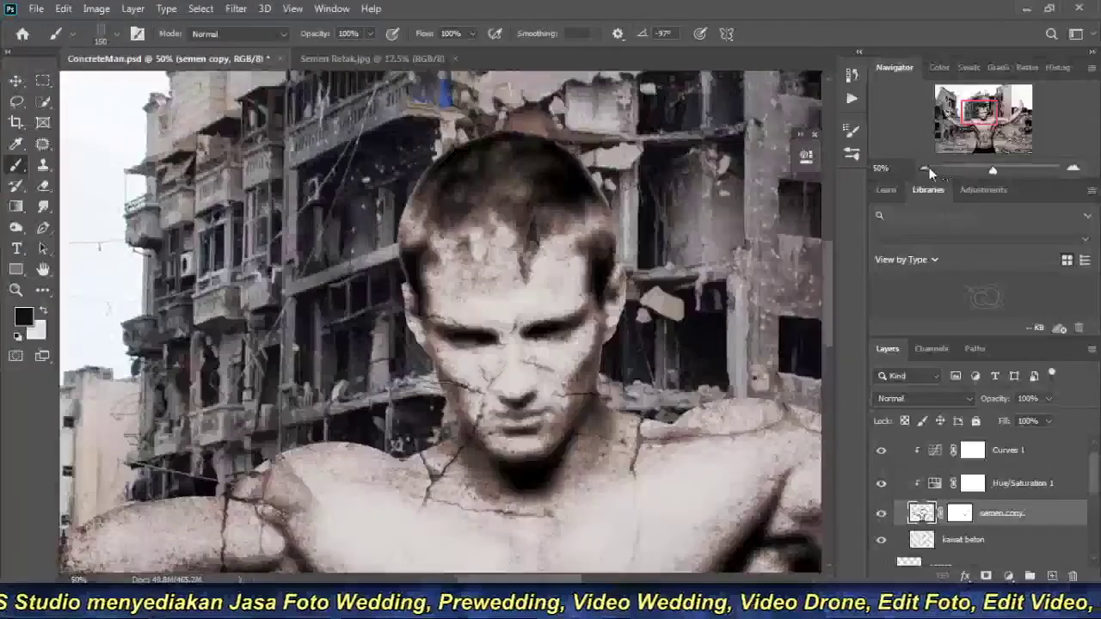
{"action": "left_click", "coordinate": [924, 169]}
{"action": "left_click", "coordinate": [924, 169]}
{"action": "left_click", "coordinate": [923, 168]}
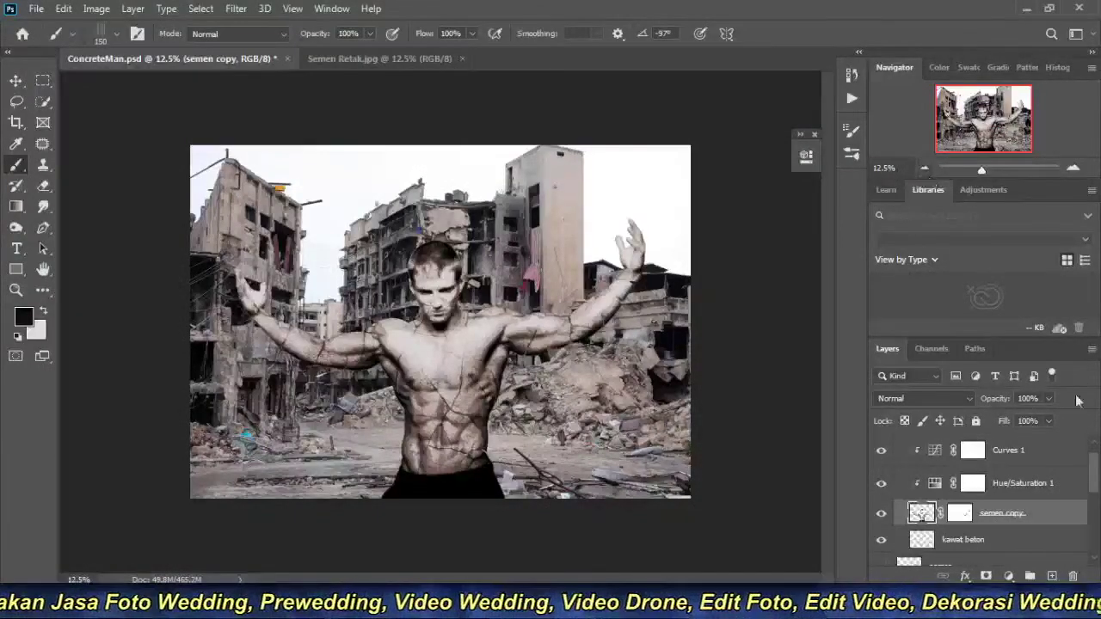
{"action": "scroll", "coordinate": [996, 484], "scroll_direction": "up", "scroll_amount": 1}
Add a near-black Solid Color fill layer (0e0c10) above the statue group.
{"action": "left_click", "coordinate": [1032, 443]}
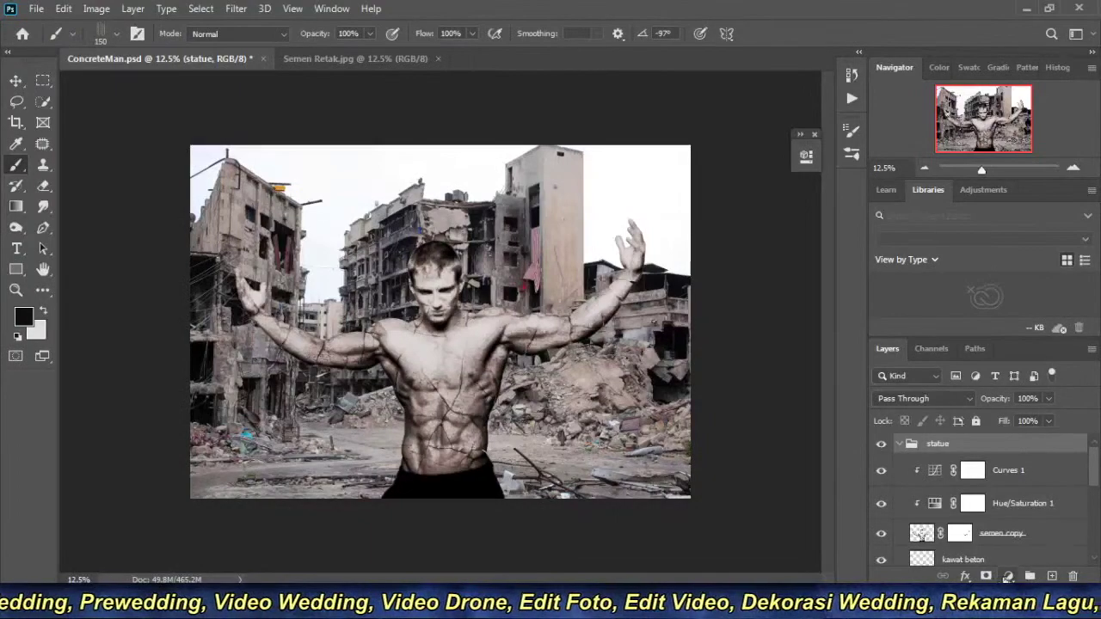
{"action": "left_click", "coordinate": [1008, 576]}
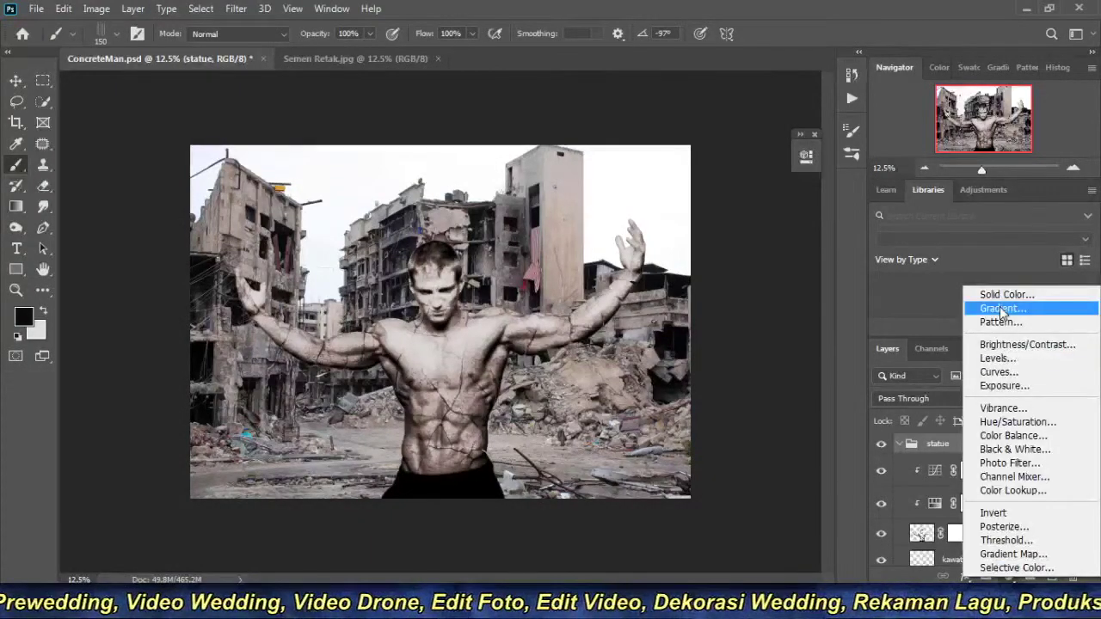
{"action": "left_click", "coordinate": [1019, 295]}
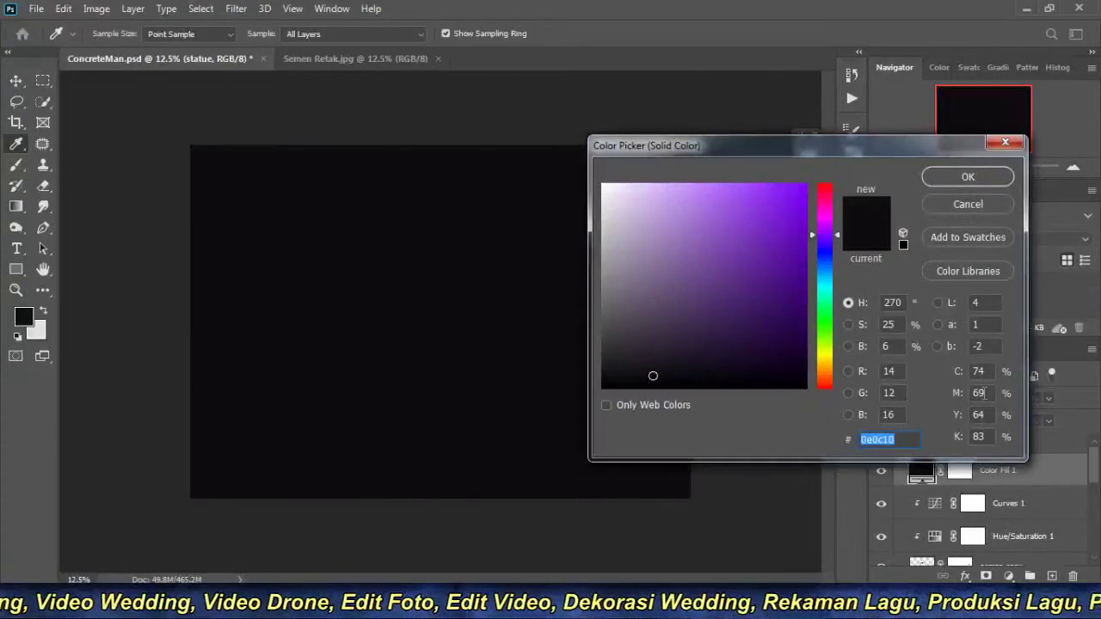
{"action": "left_click", "coordinate": [974, 183]}
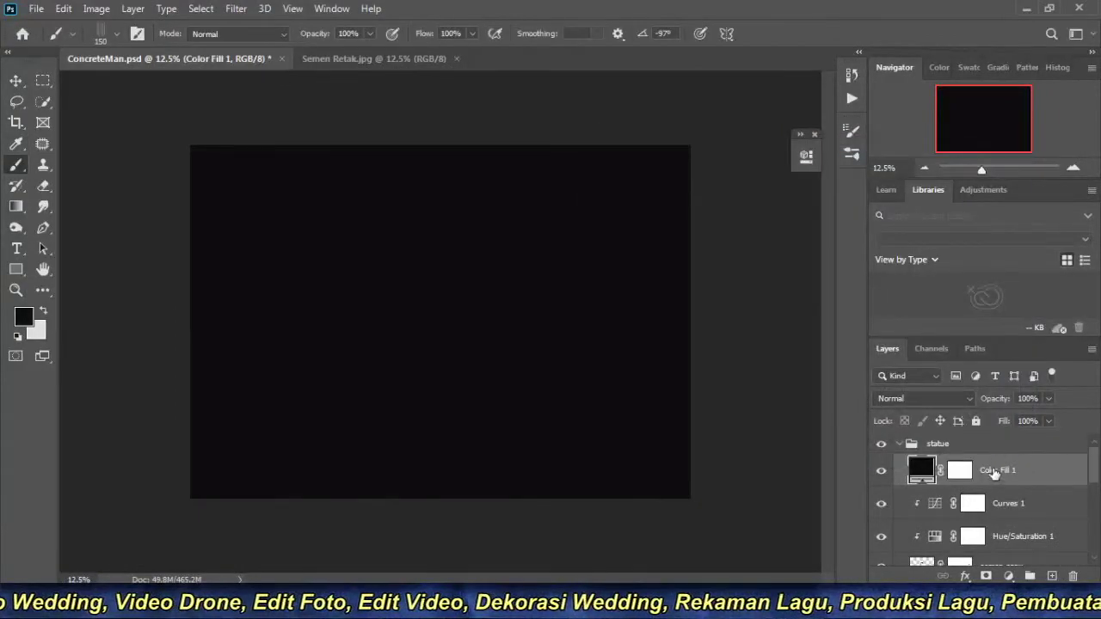
Move Color Fill 1 to the top of the layer stack and blend it in Soft Light.
{"action": "left_click_drag", "start_coordinate": [995, 472], "coordinate": [990, 432]}
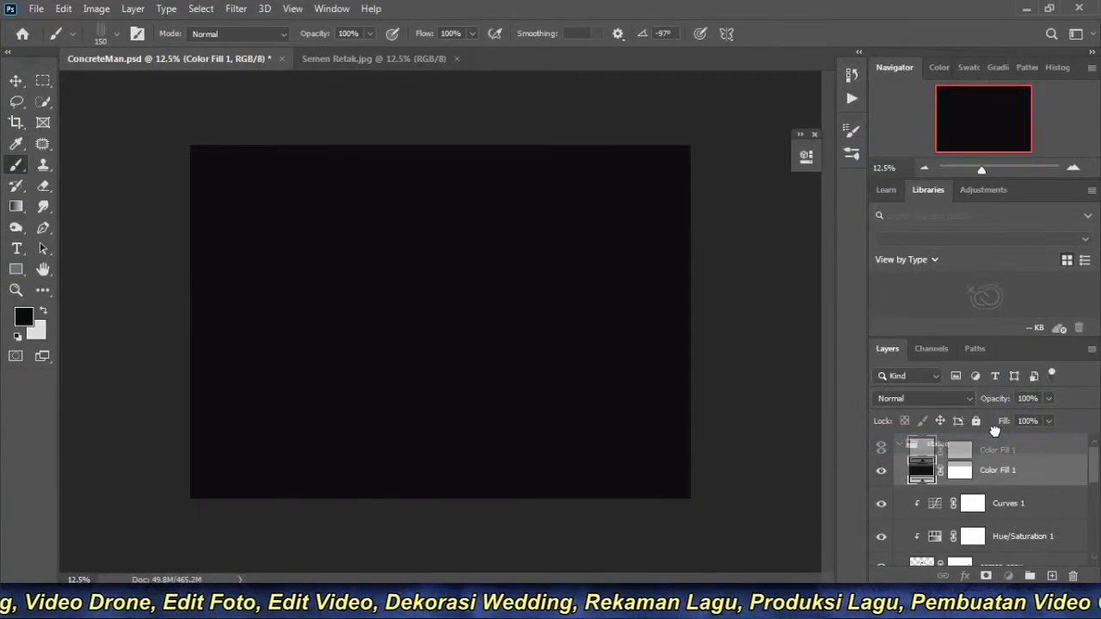
{"action": "left_click_drag", "start_coordinate": [988, 433], "coordinate": [989, 439]}
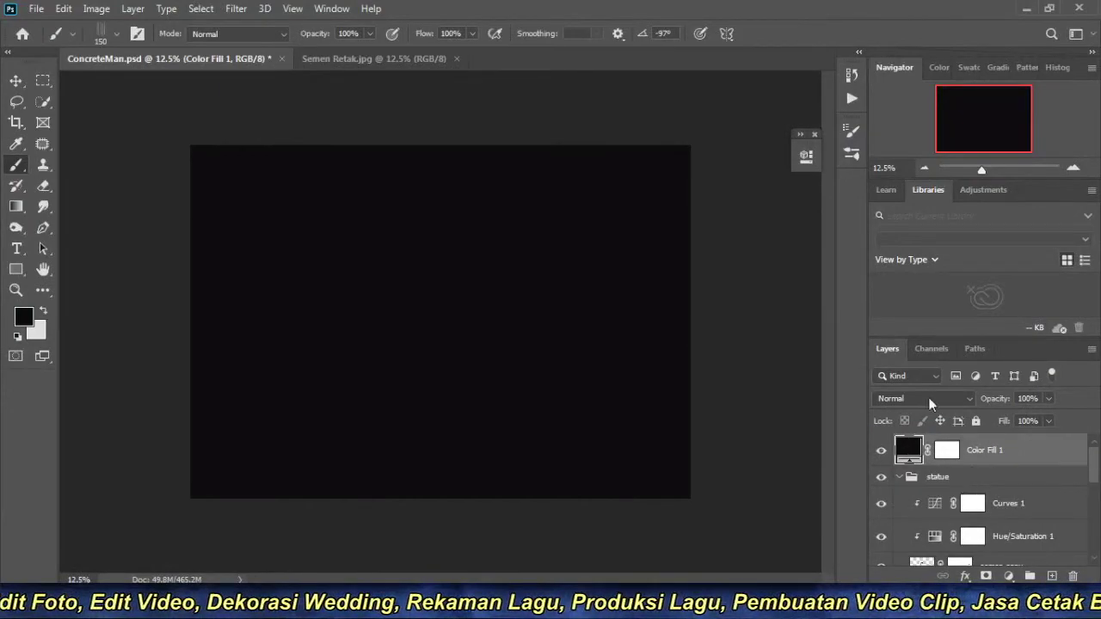
{"action": "left_click", "coordinate": [929, 401]}
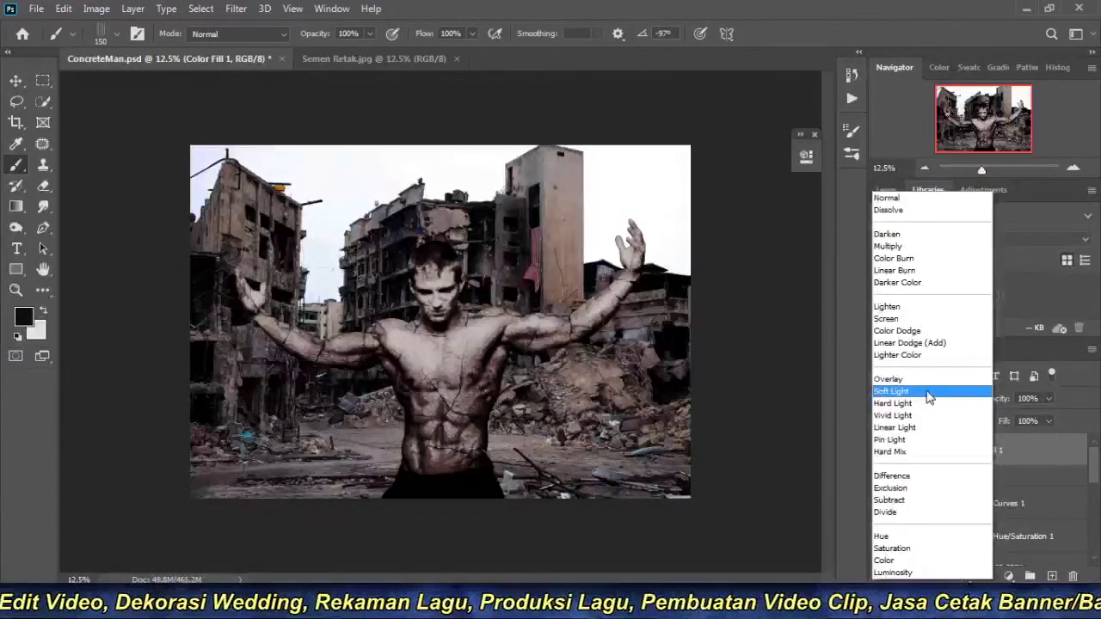
{"action": "left_click", "coordinate": [927, 391]}
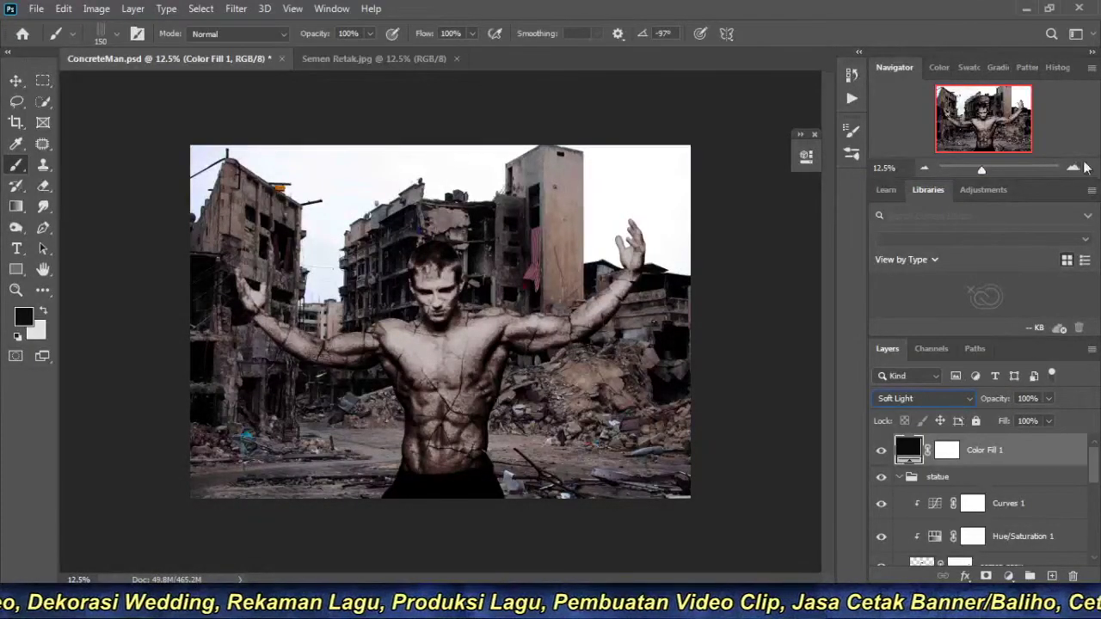
Recolour Color Fill 1 from near-black to dark blue #03317c in the Color Picker.
{"action": "left_click", "coordinate": [1072, 168]}
{"action": "double_click", "coordinate": [910, 449]}
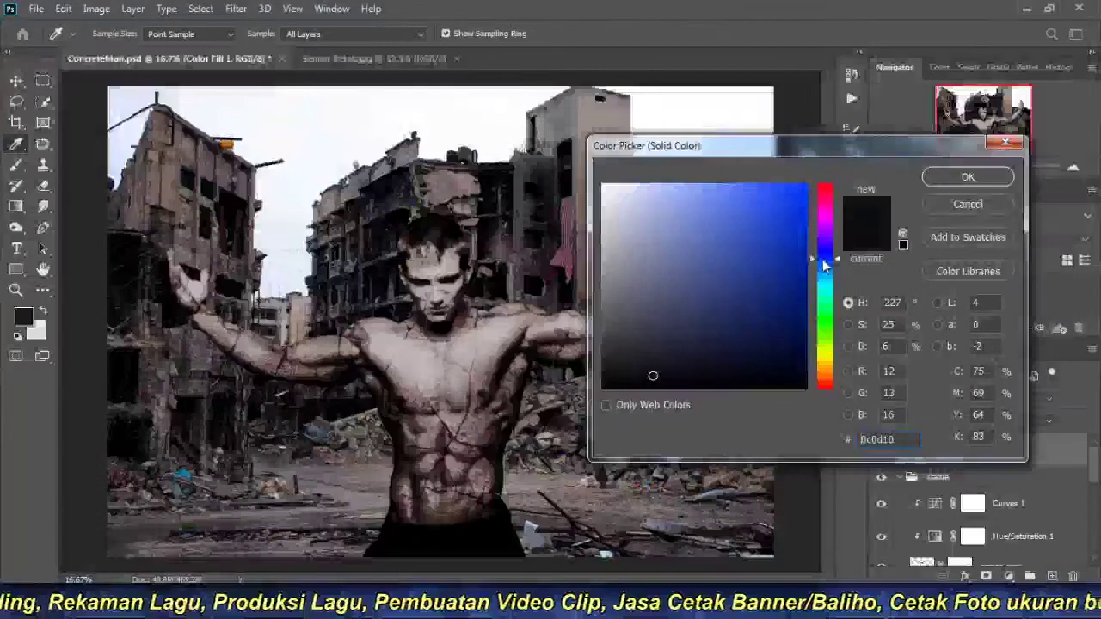
{"action": "left_click", "coordinate": [800, 282]}
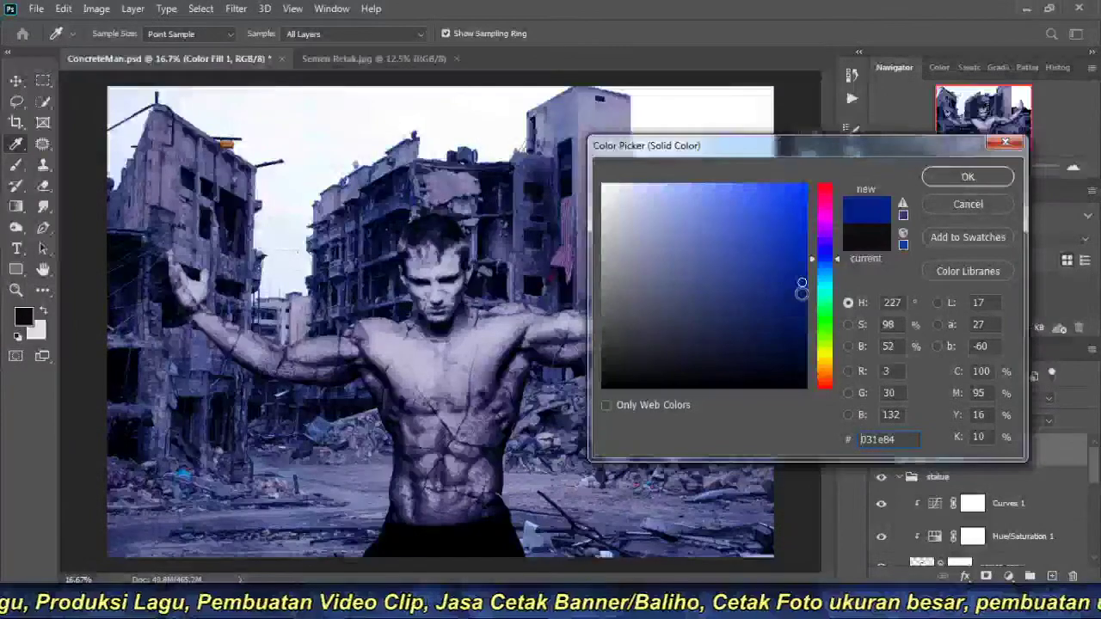
{"action": "left_click_drag", "start_coordinate": [837, 265], "coordinate": [832, 270]}
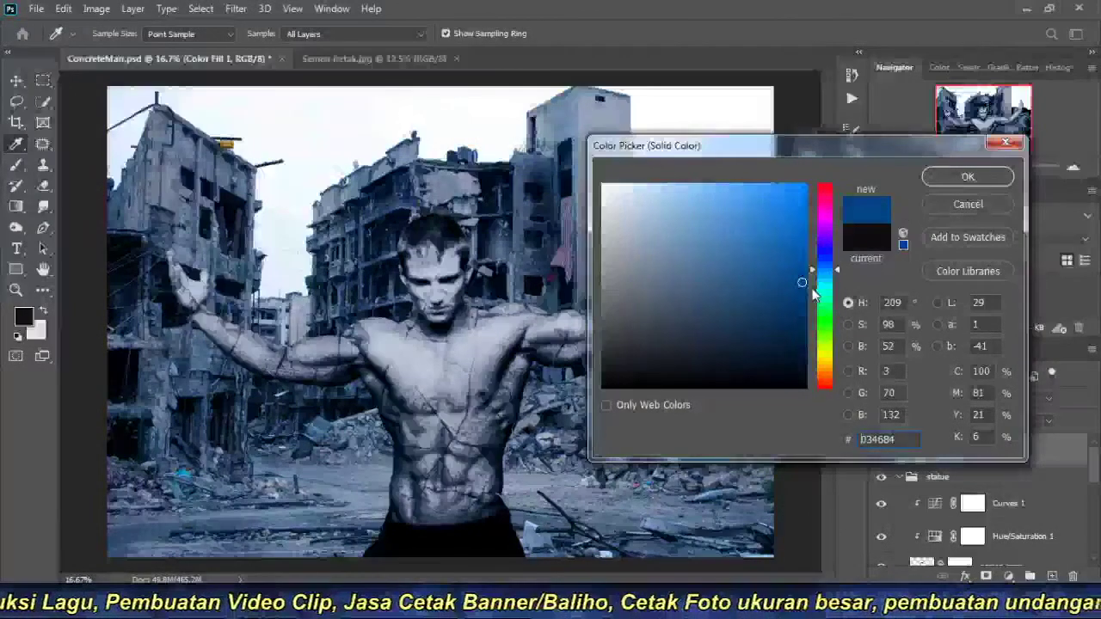
{"action": "left_click", "coordinate": [824, 302]}
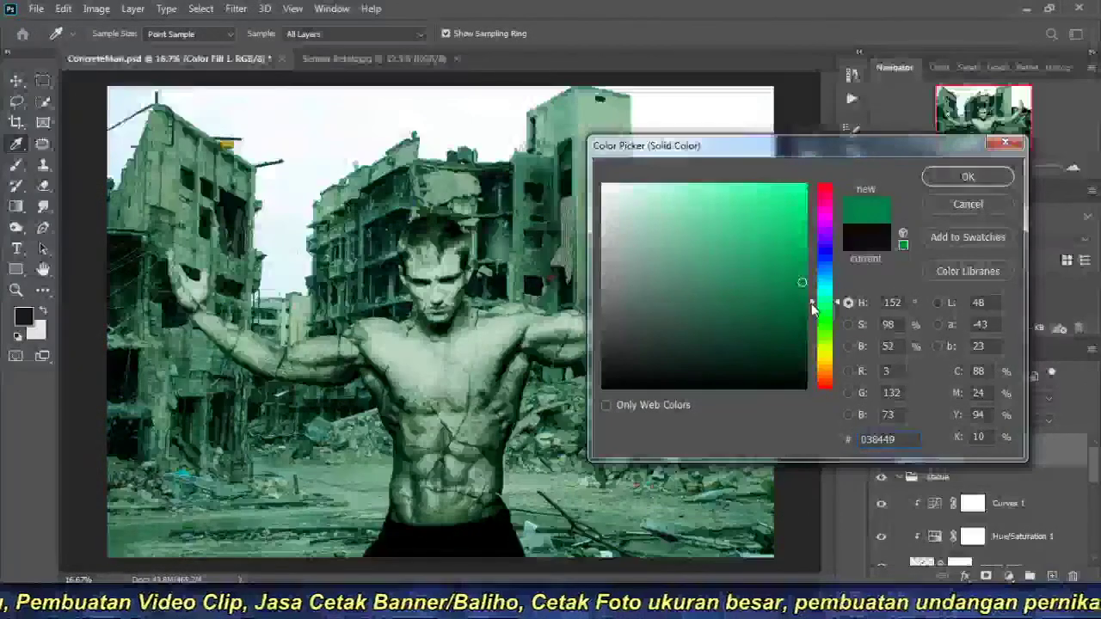
{"action": "left_click", "coordinate": [828, 258]}
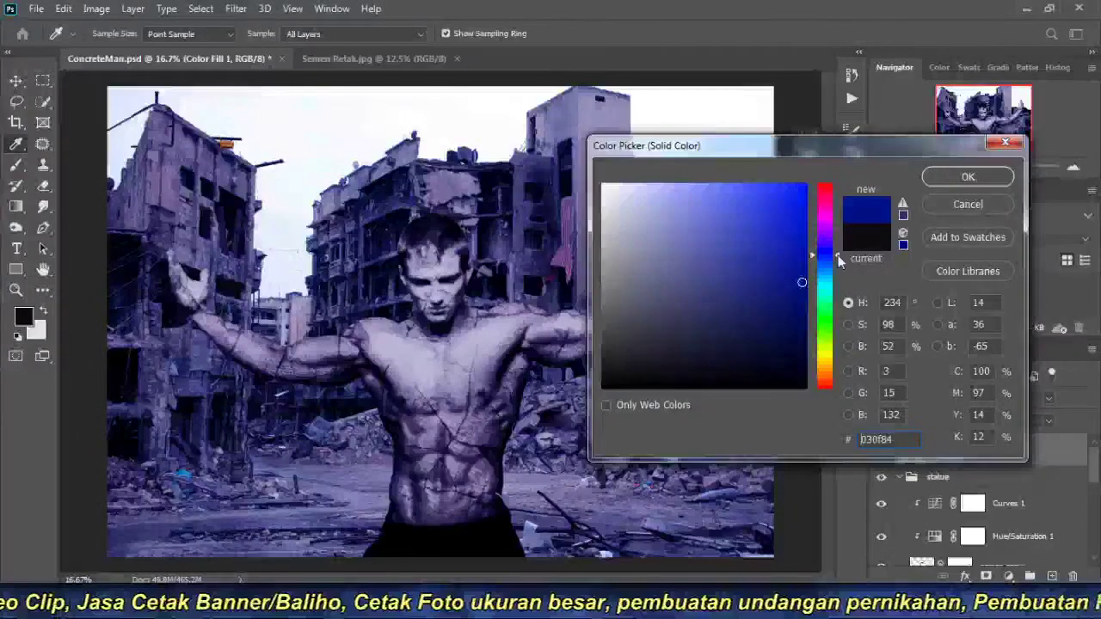
{"action": "left_click", "coordinate": [827, 264]}
{"action": "left_click_drag", "start_coordinate": [802, 284], "coordinate": [803, 289]}
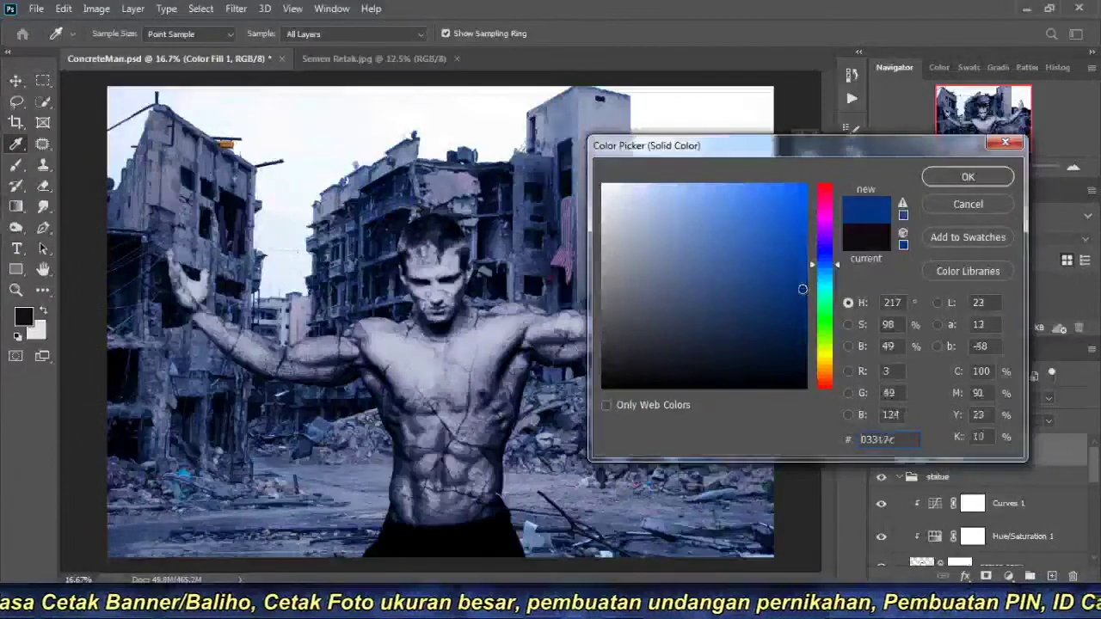
{"action": "left_click", "coordinate": [965, 175]}
{"action": "left_click", "coordinate": [1074, 169]}
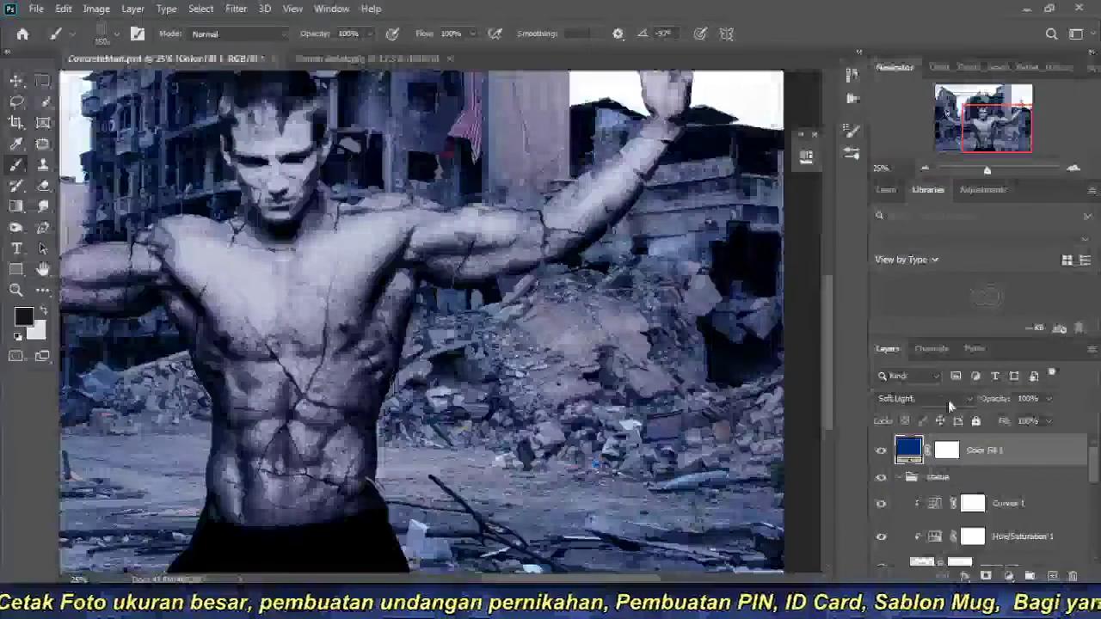
Lower Color Fill 1's opacity to 45% and zoom out to view the whole image.
{"action": "left_click", "coordinate": [988, 399]}
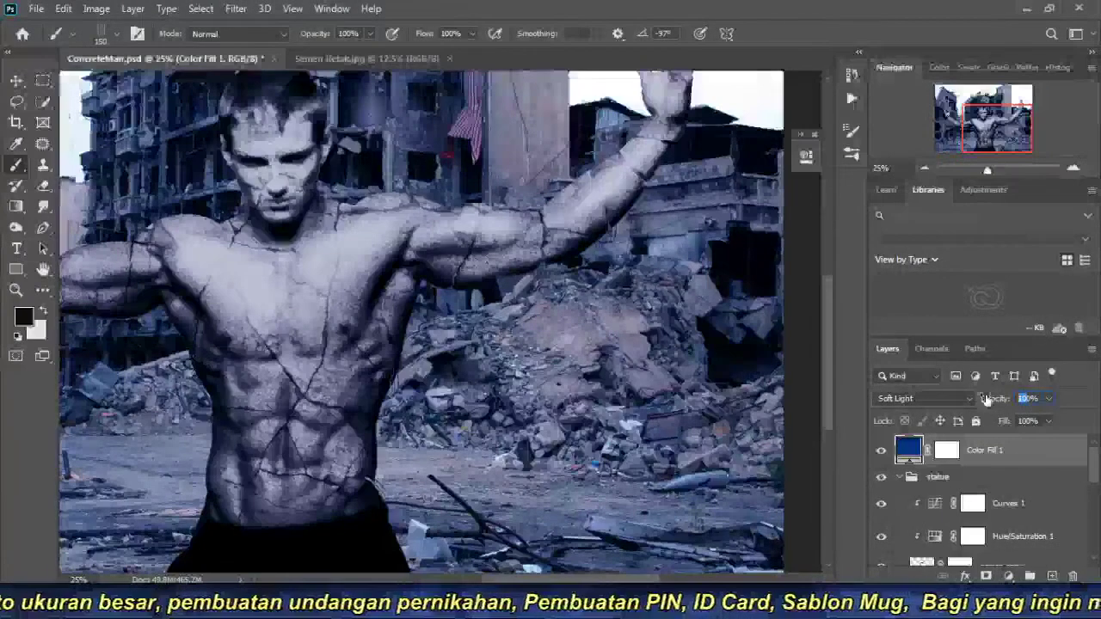
{"action": "type", "text": "30"}
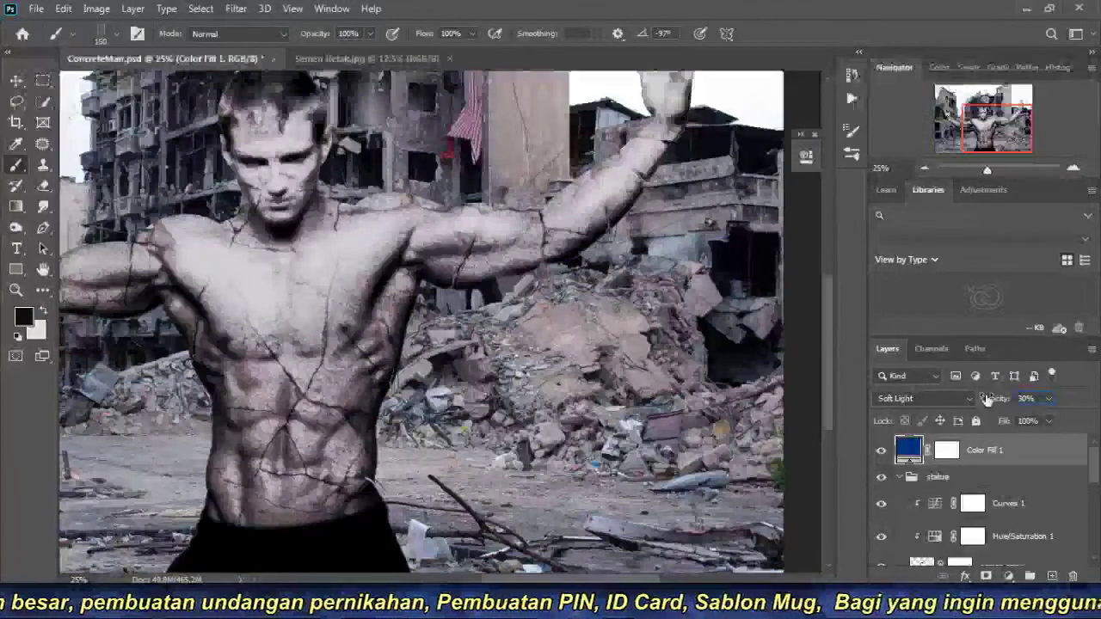
{"action": "type", "text": "40"}
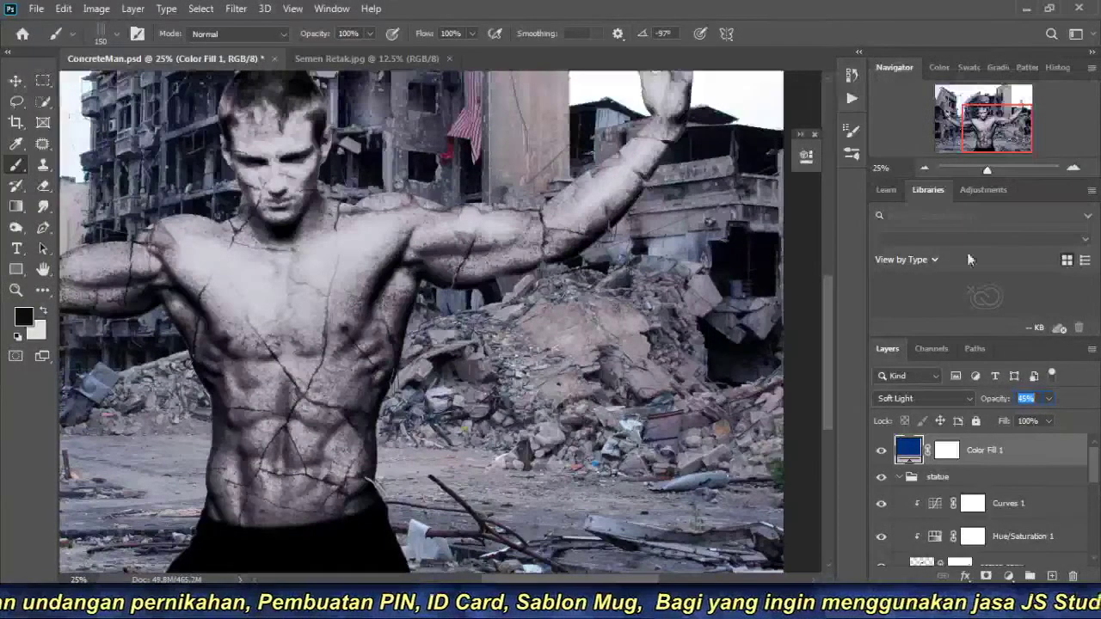
{"action": "left_click", "coordinate": [925, 166]}
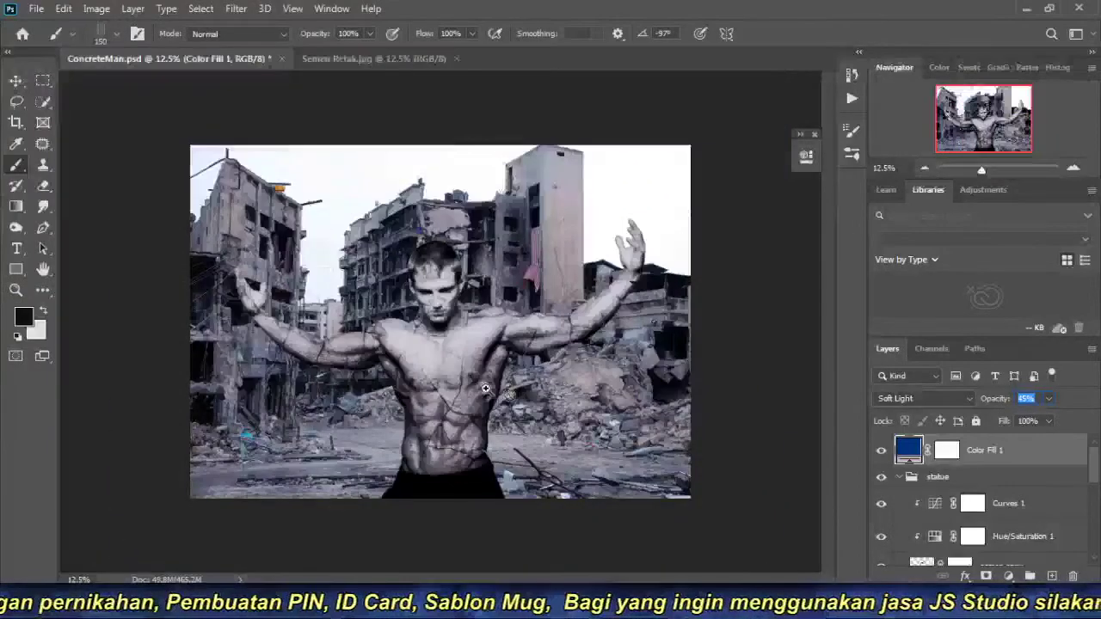
{"action": "scroll", "coordinate": [465, 381], "scroll_direction": "up", "scroll_amount": 1}
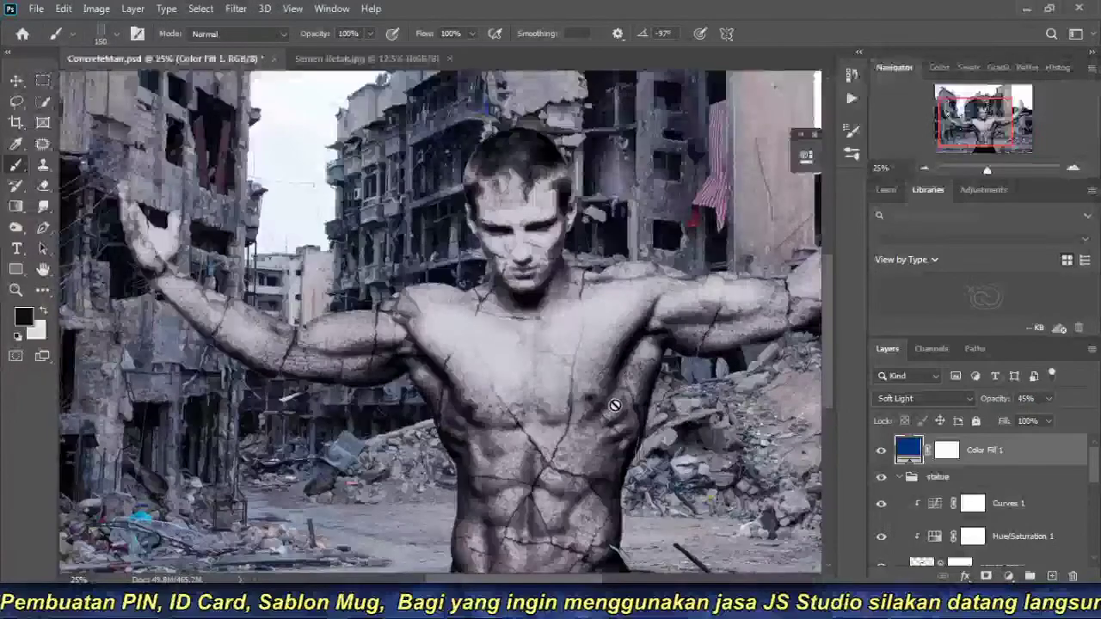
{"action": "left_click", "coordinate": [925, 167]}
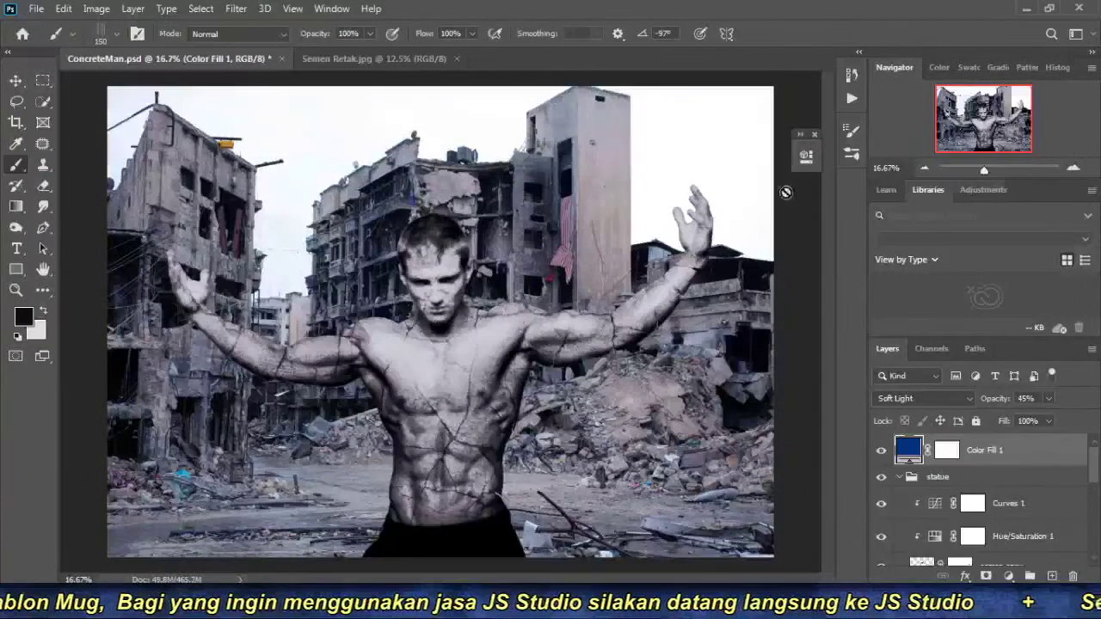
Zoom in and pan across the outstretched arm, cracked torso, chest and face.
{"action": "key", "text": "ctrl+minus"}
{"action": "key", "text": "ctrl+plus"}
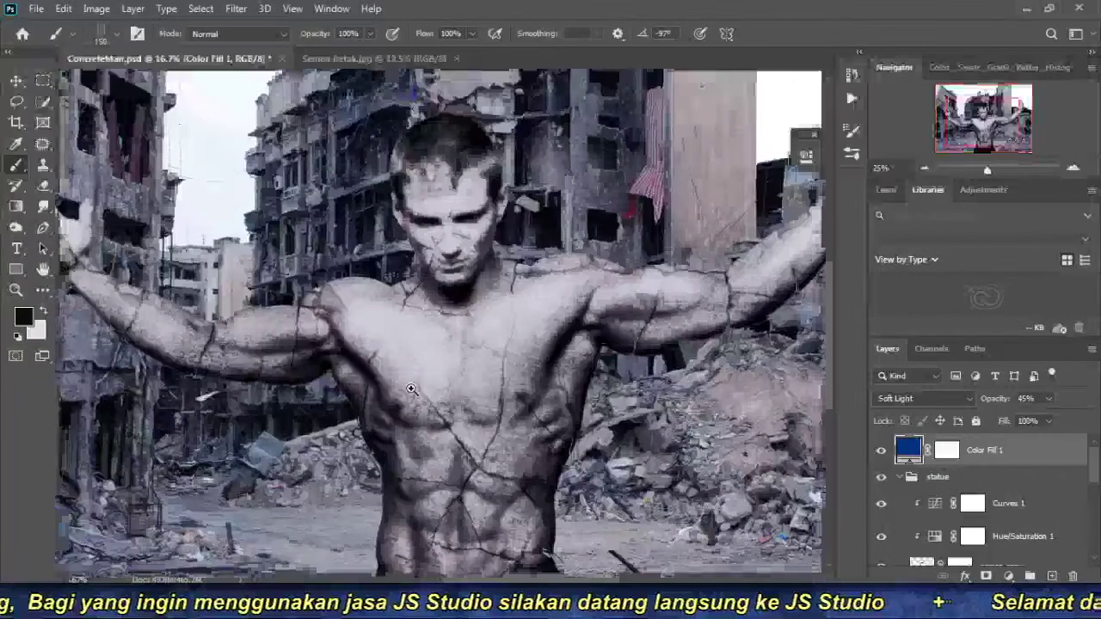
{"action": "key", "text": "ctrl+plus"}
{"action": "key", "text": "ctrl+plus"}
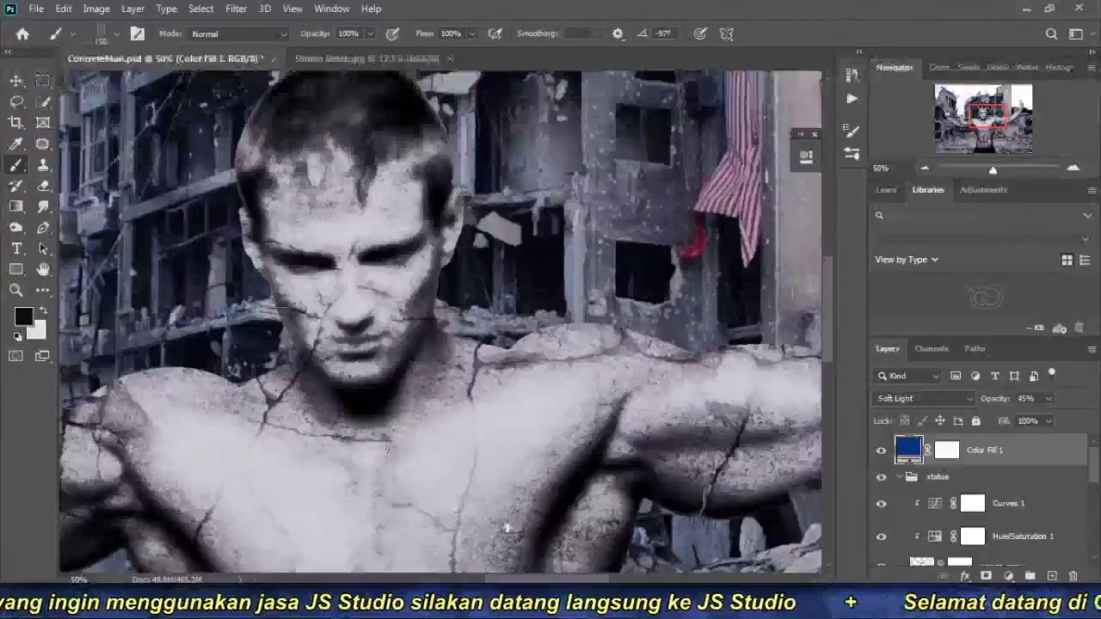
{"action": "scroll", "coordinate": [364, 428], "scroll_direction": "right", "scroll_amount": 5}
{"action": "scroll", "coordinate": [387, 426], "scroll_direction": "right", "scroll_amount": 3}
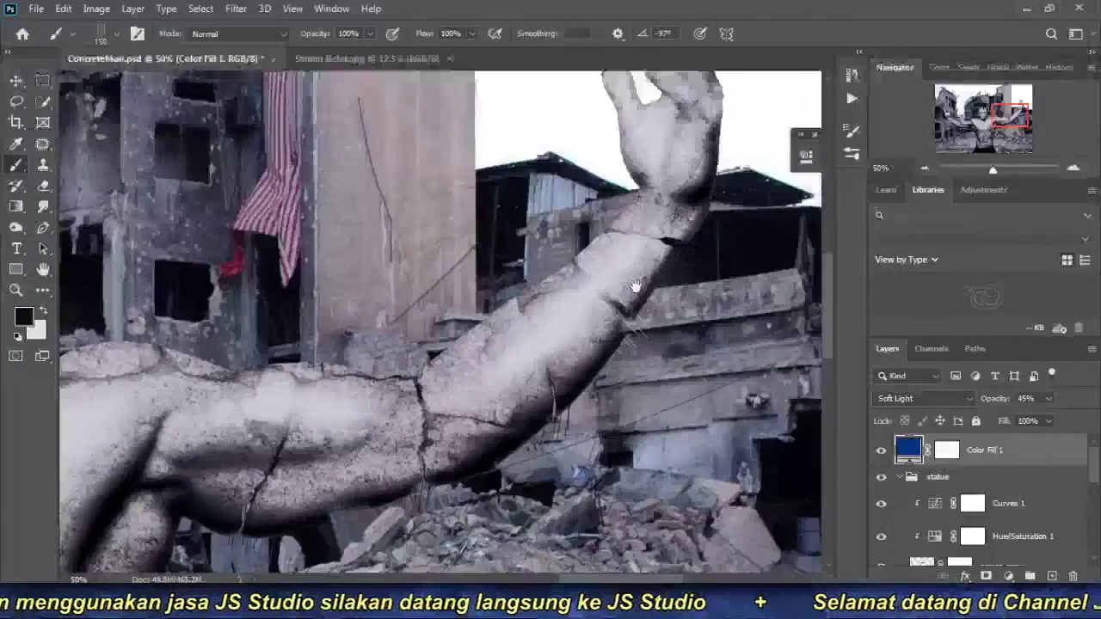
{"action": "left_click_drag", "start_coordinate": [387, 426], "coordinate": [293, 516]}
{"action": "mouse_move", "coordinate": [396, 477]}
{"action": "left_mouse_down"}
{"action": "mouse_move", "coordinate": [607, 246]}
{"action": "mouse_move", "coordinate": [774, 198]}
{"action": "left_mouse_up"}
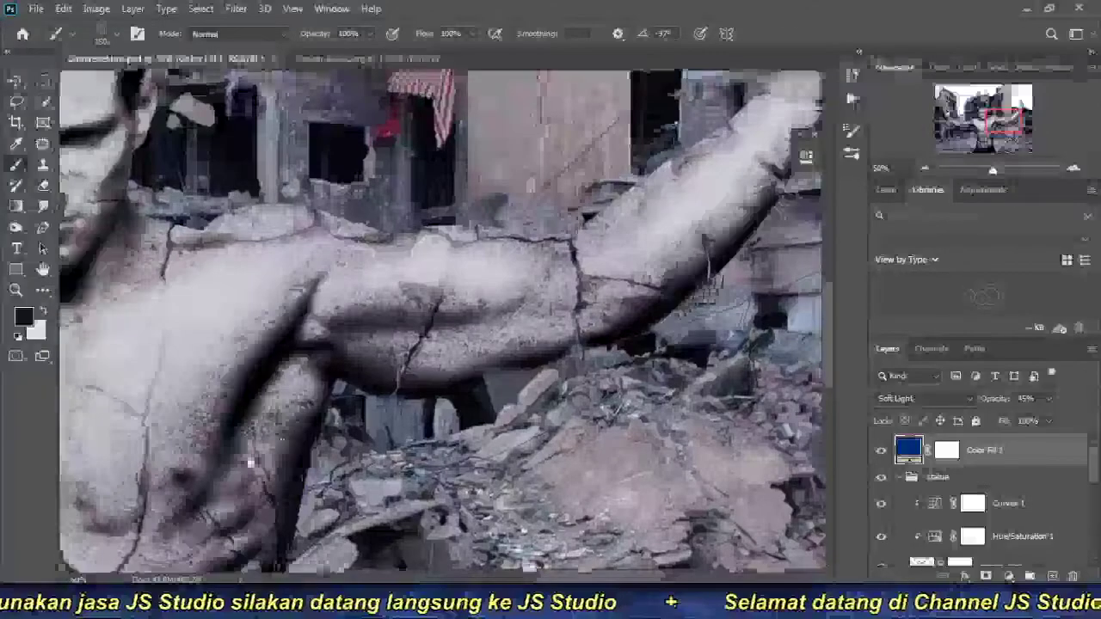
{"action": "left_click_drag", "start_coordinate": [427, 263], "coordinate": [482, 182]}
{"action": "left_click_drag", "start_coordinate": [306, 353], "coordinate": [393, 238]}
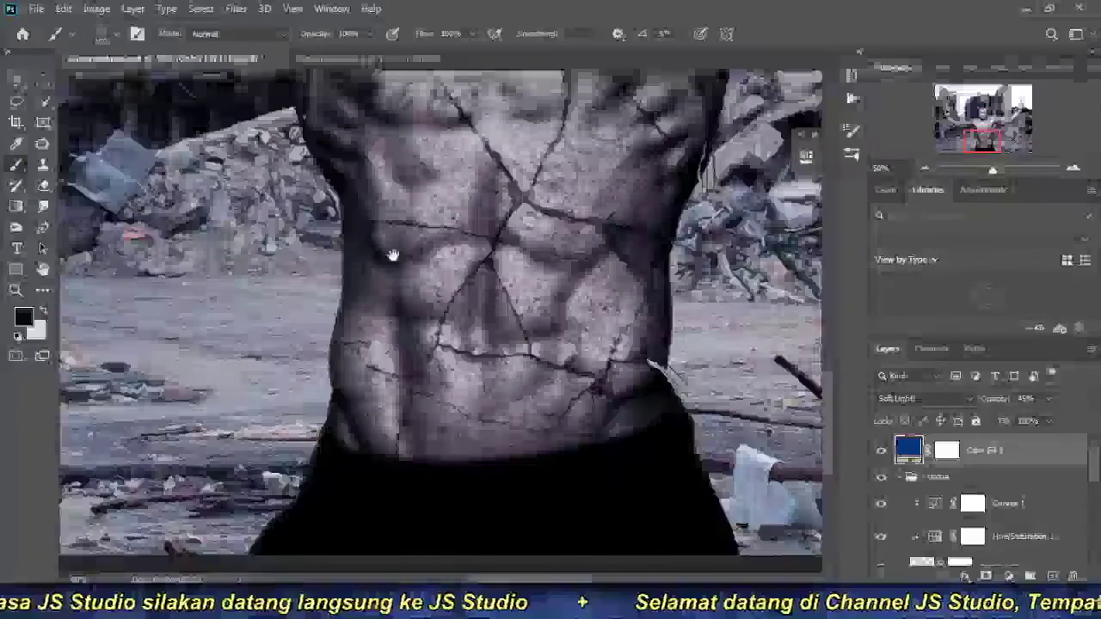
{"action": "mouse_move", "coordinate": [418, 189]}
{"action": "left_mouse_down"}
{"action": "mouse_move", "coordinate": [405, 327]}
{"action": "mouse_move", "coordinate": [500, 350]}
{"action": "mouse_move", "coordinate": [452, 395]}
{"action": "left_mouse_up"}
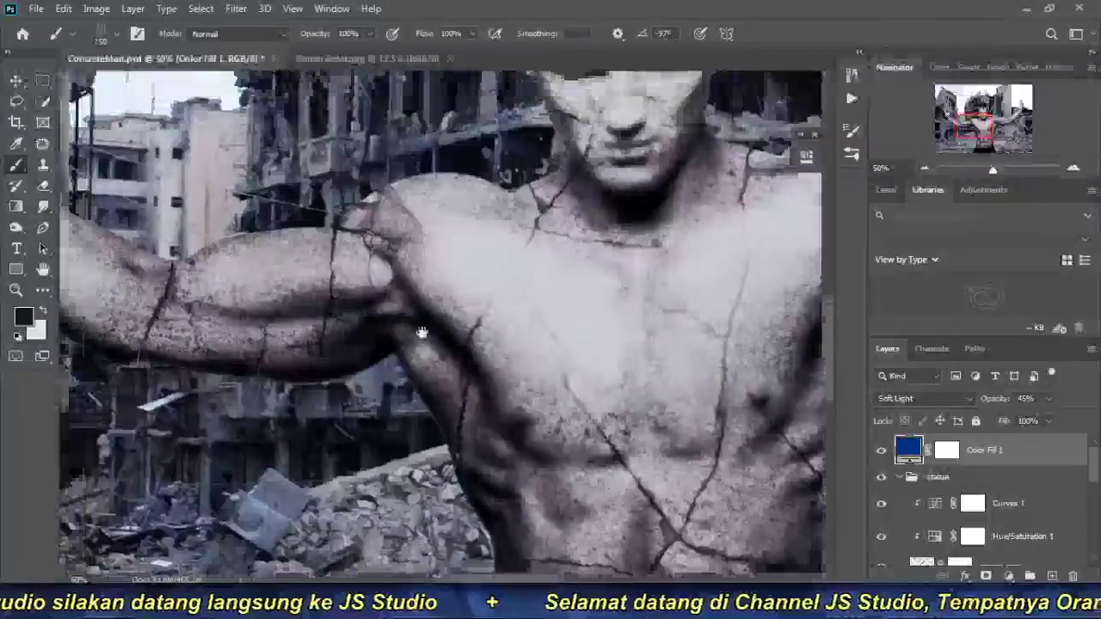
{"action": "mouse_move", "coordinate": [368, 311]}
{"action": "left_mouse_down"}
{"action": "mouse_move", "coordinate": [112, 284]}
{"action": "mouse_move", "coordinate": [35, 318]}
{"action": "left_mouse_up"}
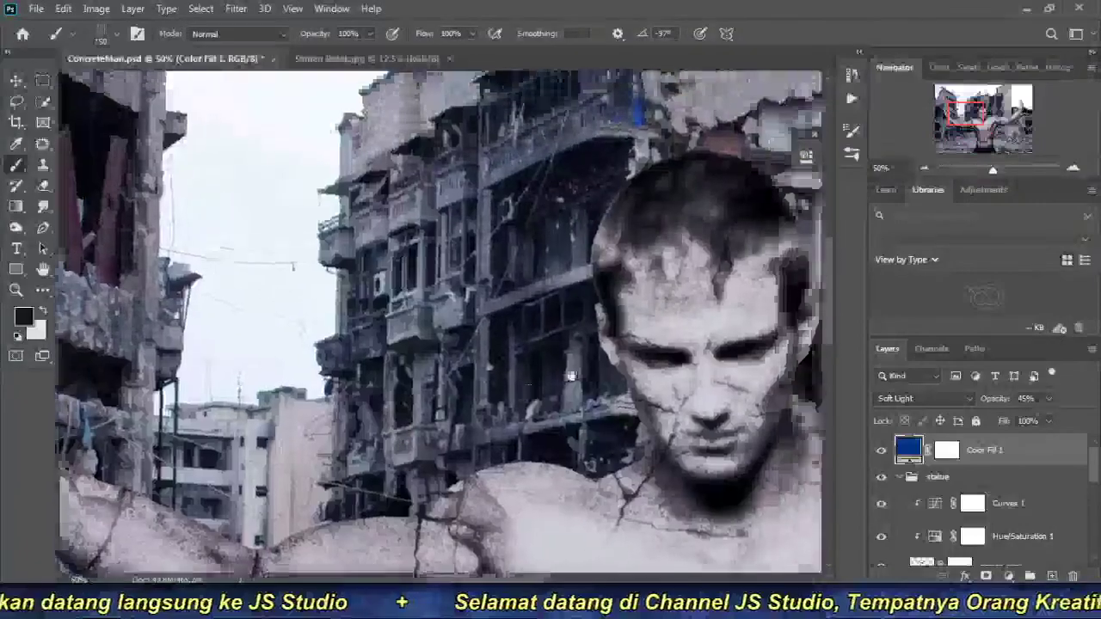
{"action": "left_click_drag", "start_coordinate": [258, 362], "coordinate": [51, 189]}
Zoom out to the whole image and bring up the new fill/adjustment layer list.
{"action": "left_click", "coordinate": [928, 169]}
{"action": "left_click", "coordinate": [928, 169]}
{"action": "left_click", "coordinate": [929, 169]}
{"action": "scroll", "coordinate": [450, 367], "scroll_direction": "up", "scroll_amount": 2}
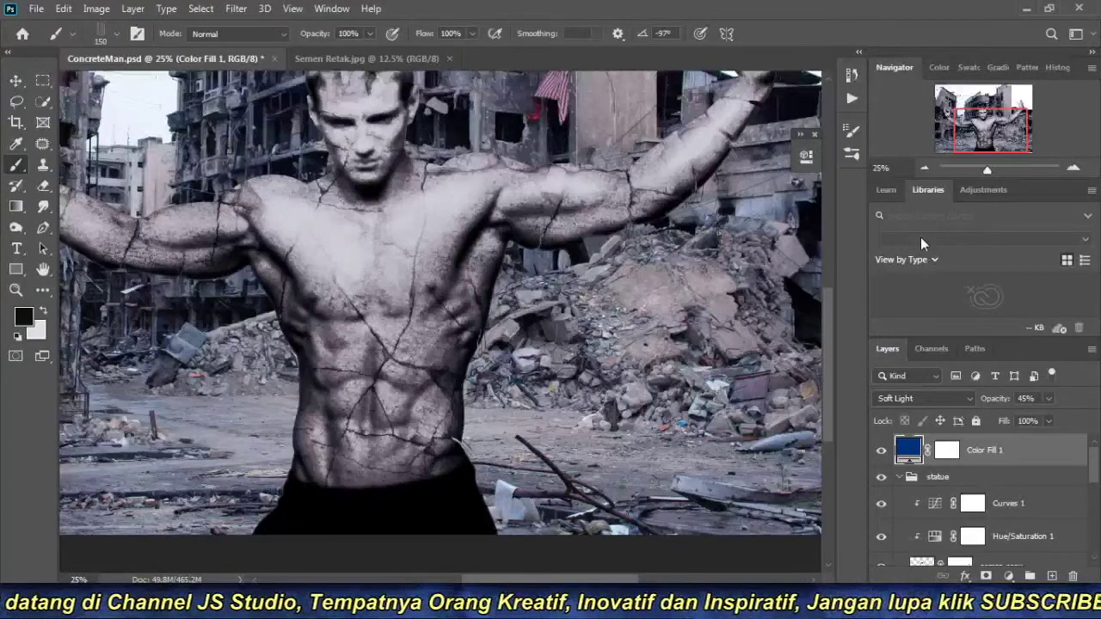
{"action": "left_click", "coordinate": [1010, 577]}
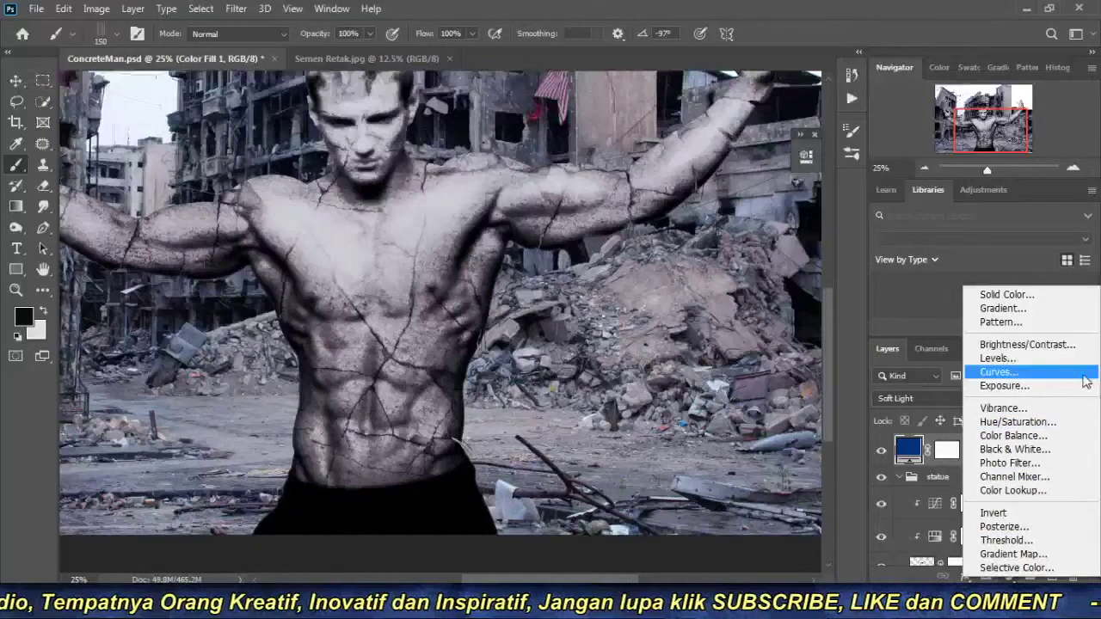
Add a Curves adjustment, raising the RGB black point and adding a midpoint.
{"action": "left_click", "coordinate": [999, 371]}
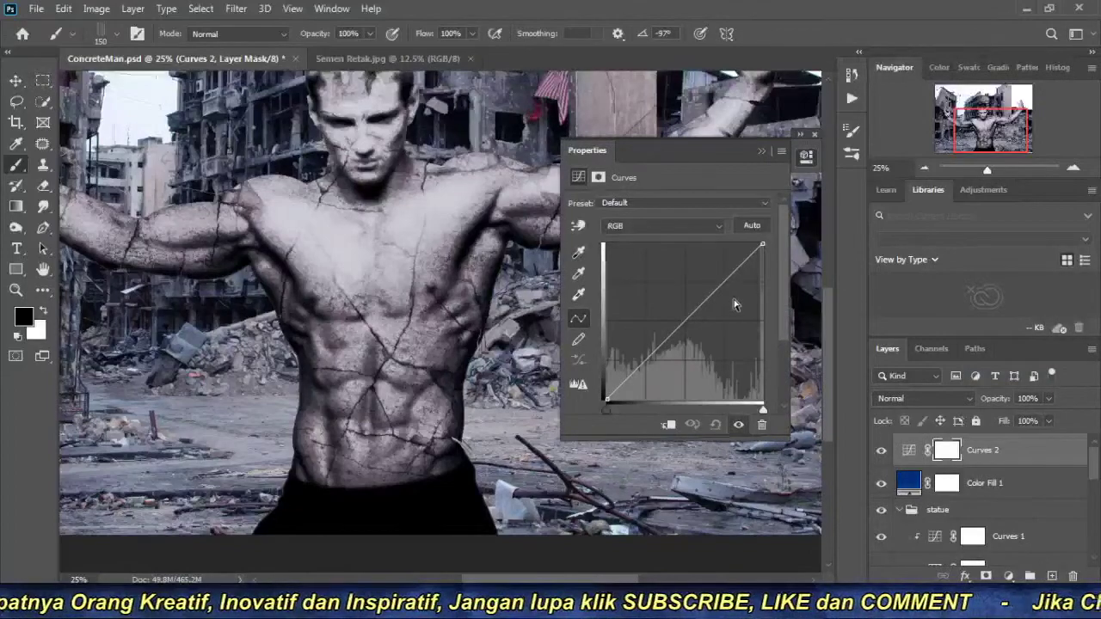
{"action": "left_click", "coordinate": [652, 227]}
{"action": "left_click", "coordinate": [652, 243]}
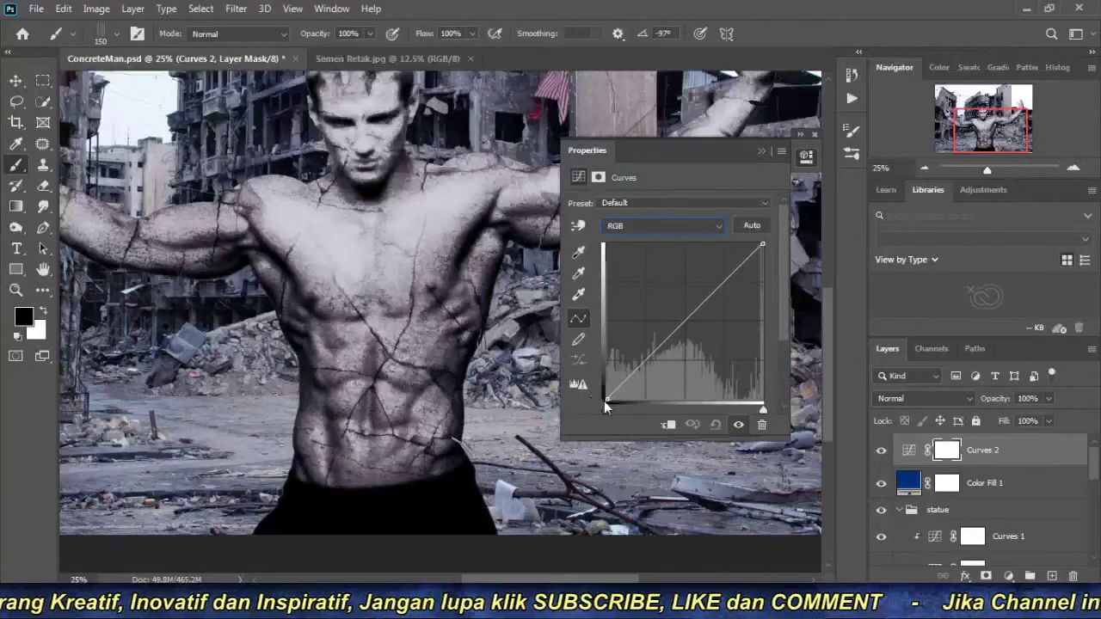
{"action": "left_click_drag", "start_coordinate": [605, 398], "coordinate": [605, 391]}
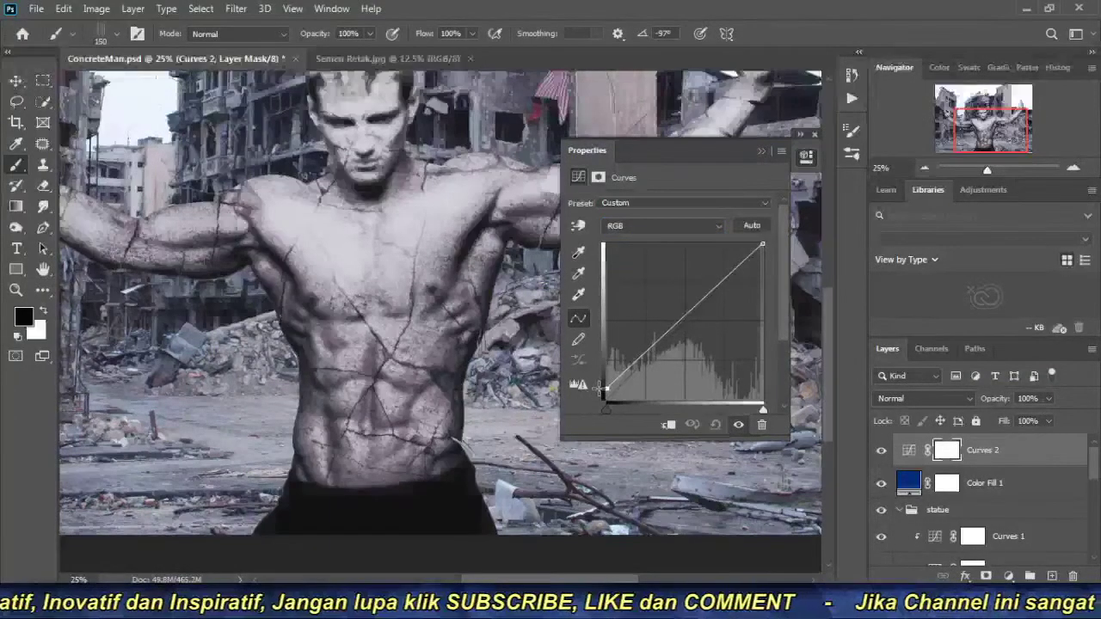
{"action": "left_click", "coordinate": [683, 322]}
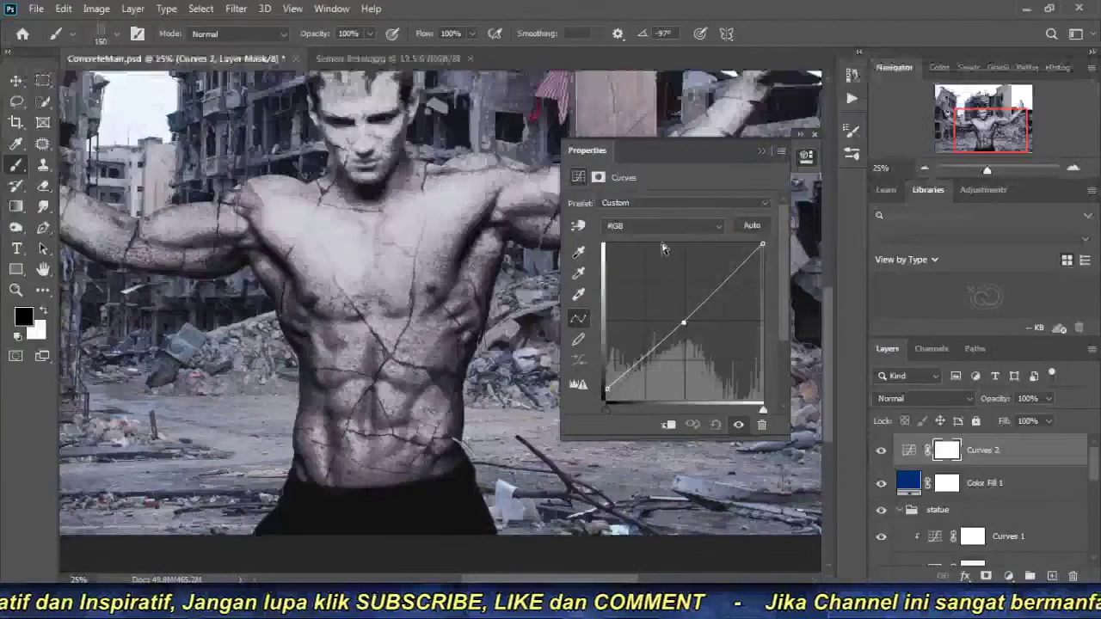
Lift the Blue channel shadows and add a midpoint to the Blue curve.
{"action": "left_click", "coordinate": [667, 226]}
{"action": "left_click", "coordinate": [669, 251]}
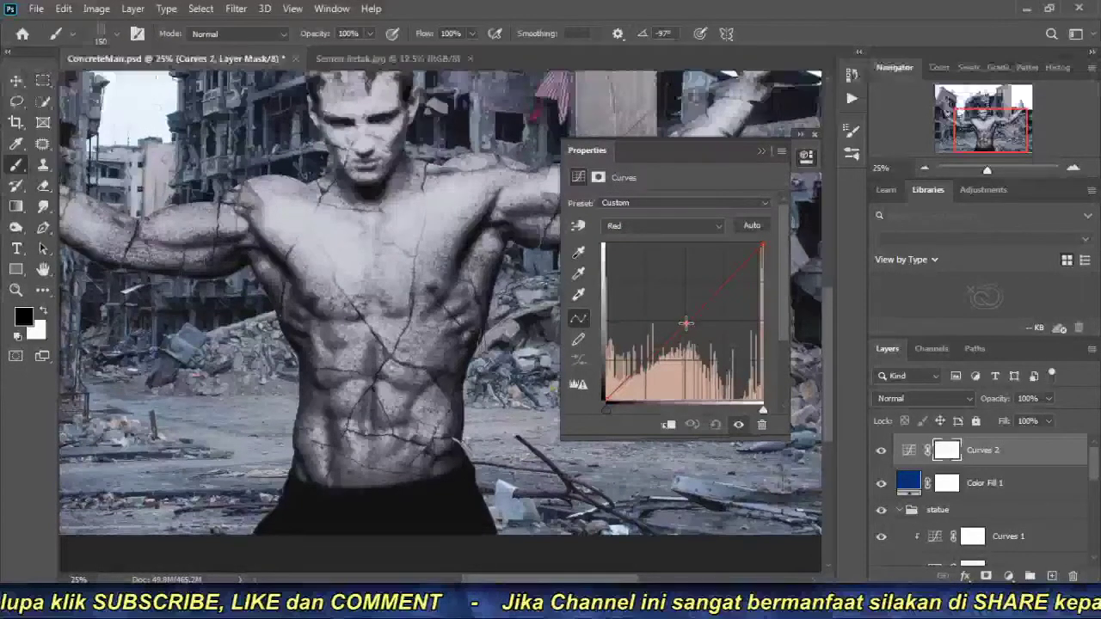
{"action": "left_click", "coordinate": [675, 229]}
{"action": "left_click", "coordinate": [670, 263]}
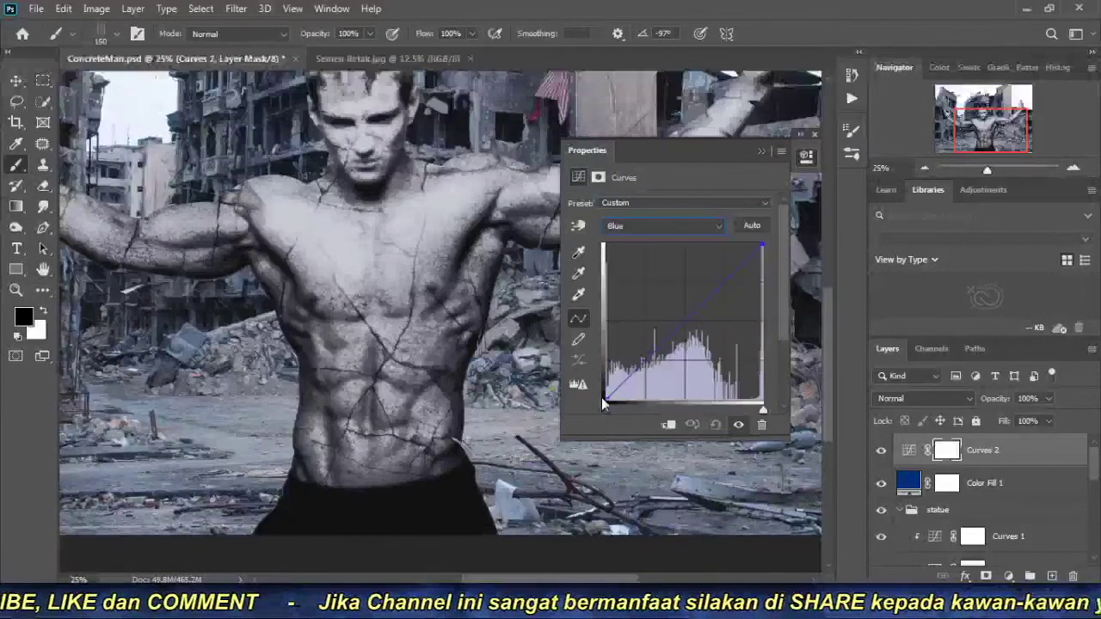
{"action": "left_click_drag", "start_coordinate": [605, 401], "coordinate": [599, 375]}
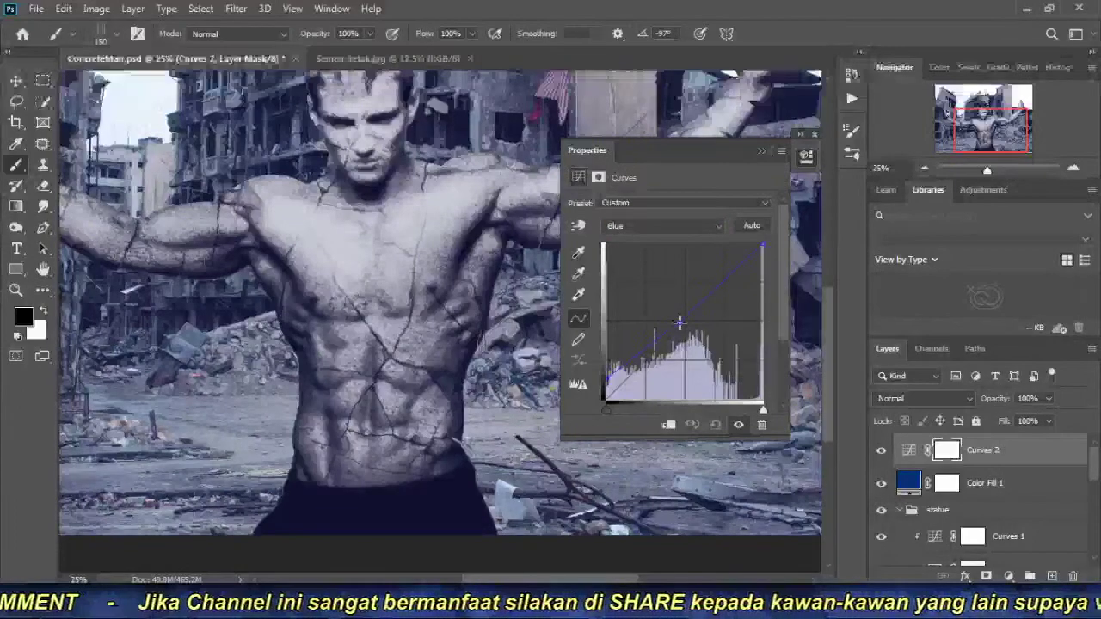
{"action": "left_click", "coordinate": [682, 323]}
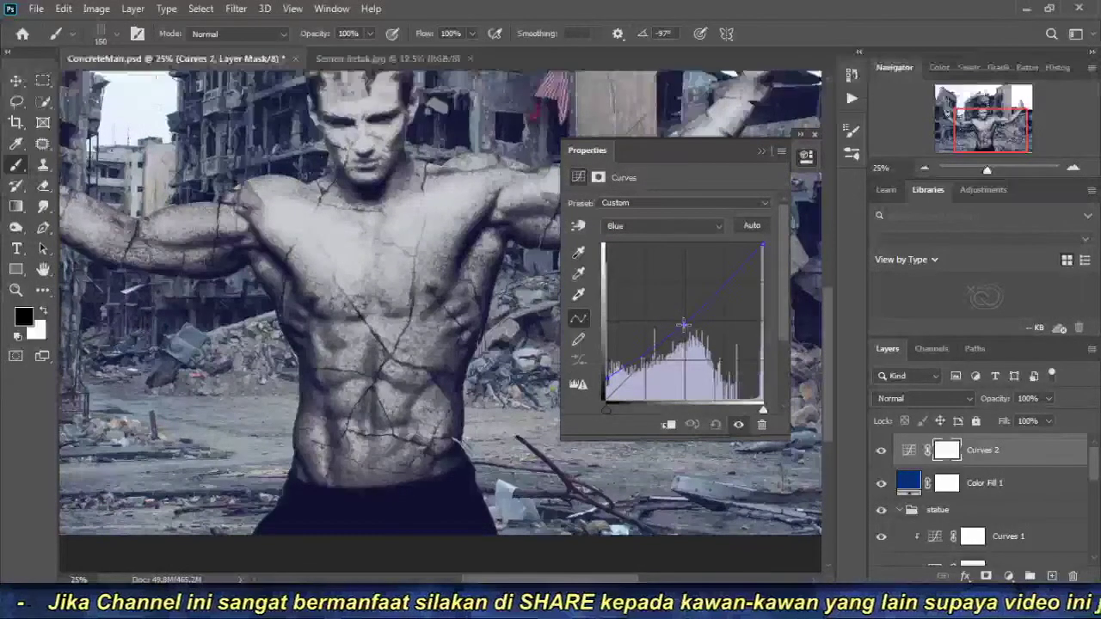
Pull the Green curve down slightly, return to the Red channel, and close the properties.
{"action": "left_click", "coordinate": [685, 226]}
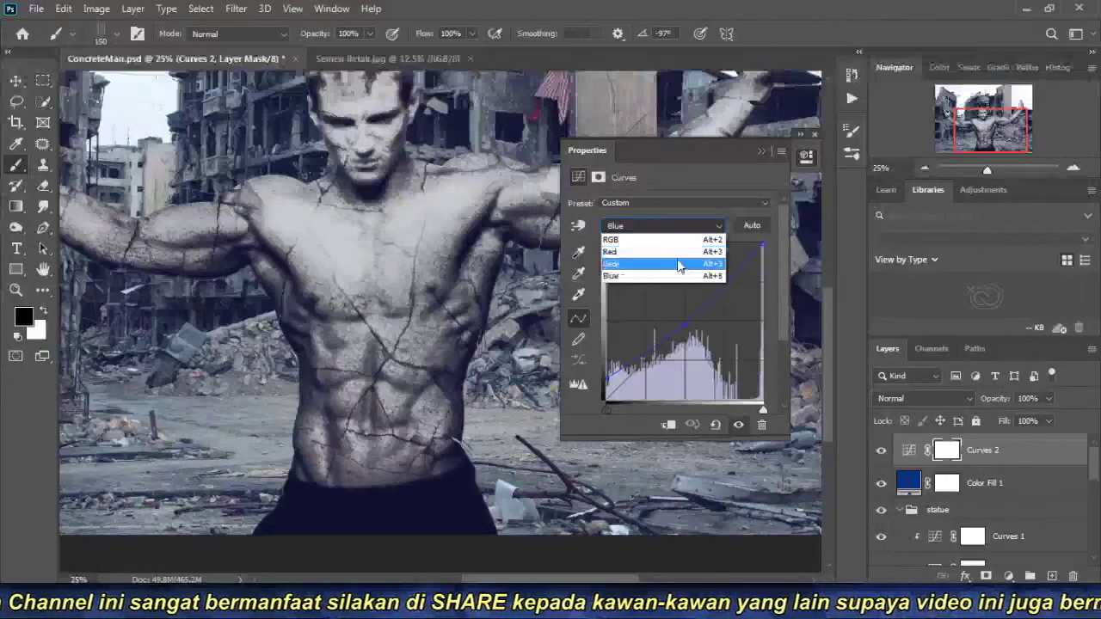
{"action": "left_click", "coordinate": [680, 262]}
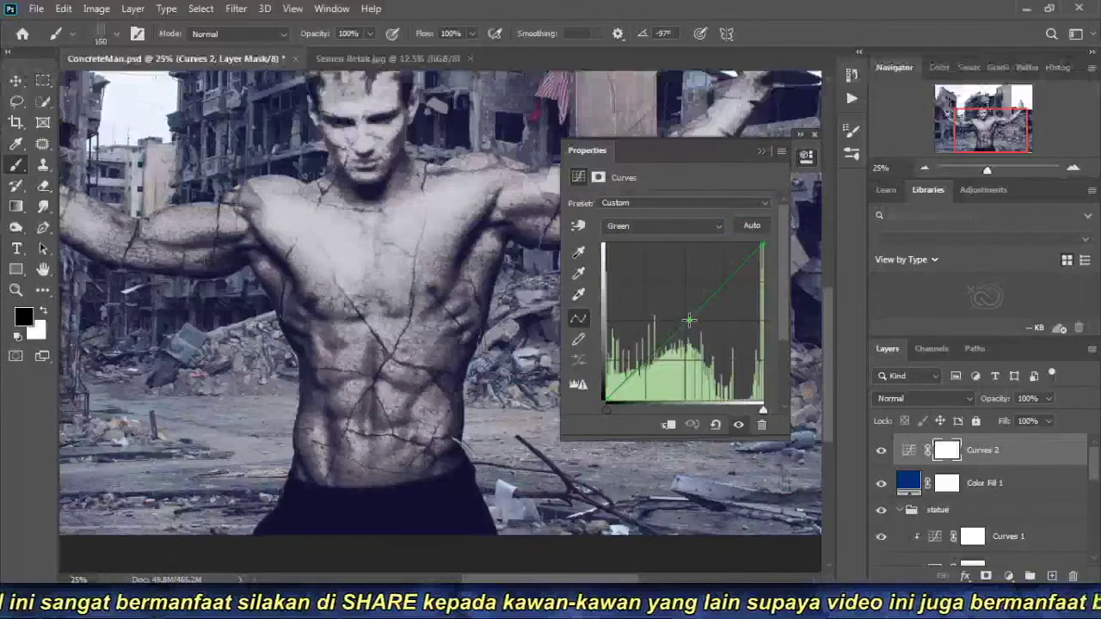
{"action": "left_click_drag", "start_coordinate": [690, 317], "coordinate": [690, 320]}
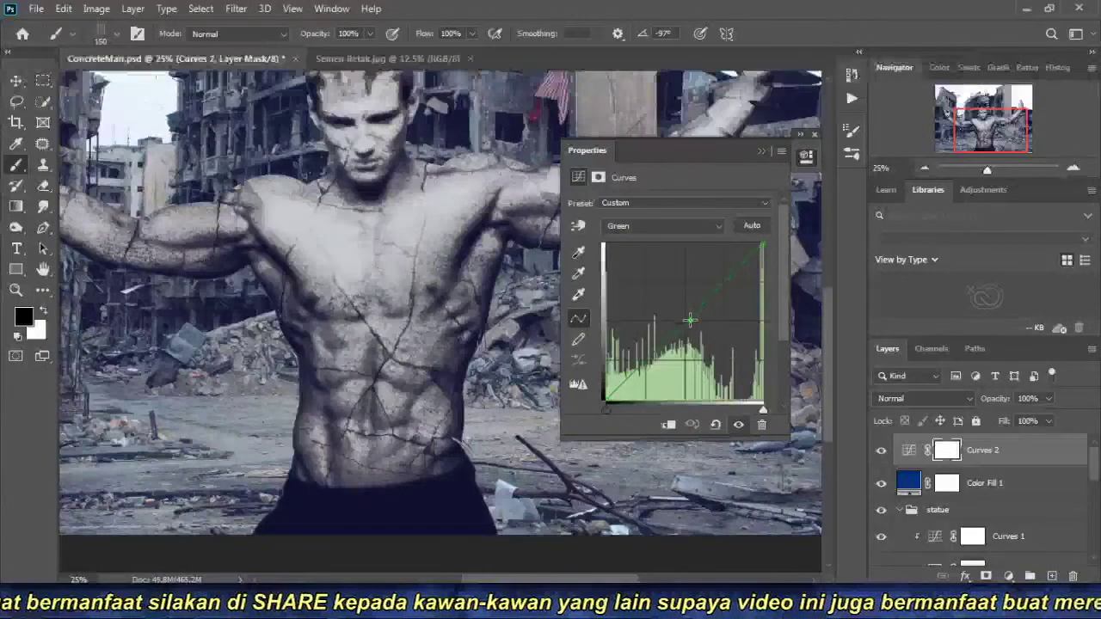
{"action": "left_click", "coordinate": [686, 227]}
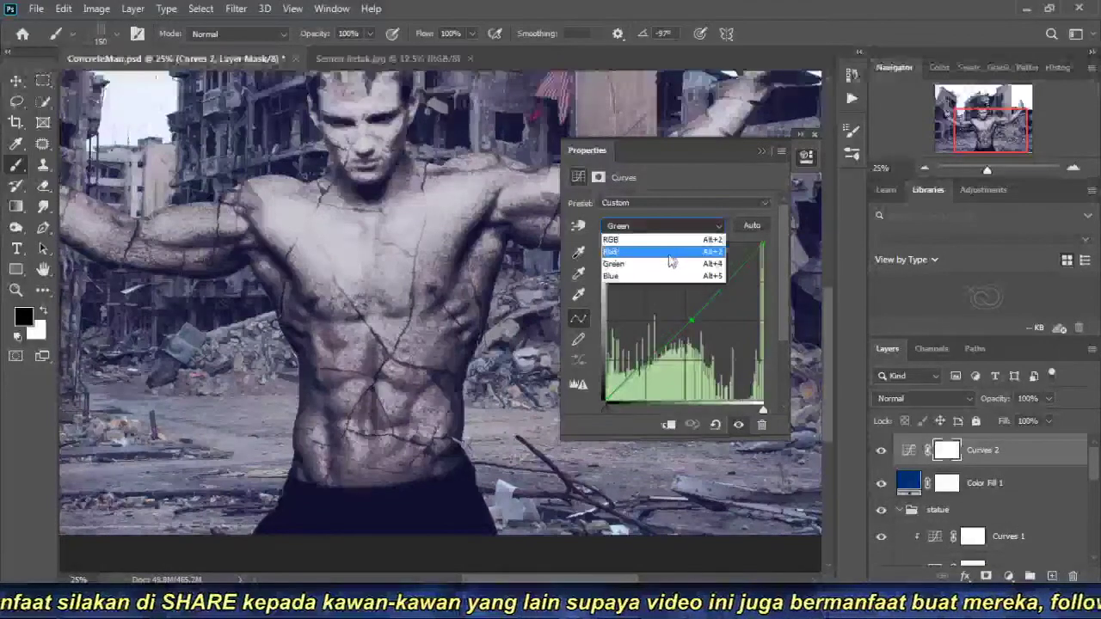
{"action": "left_click", "coordinate": [679, 248]}
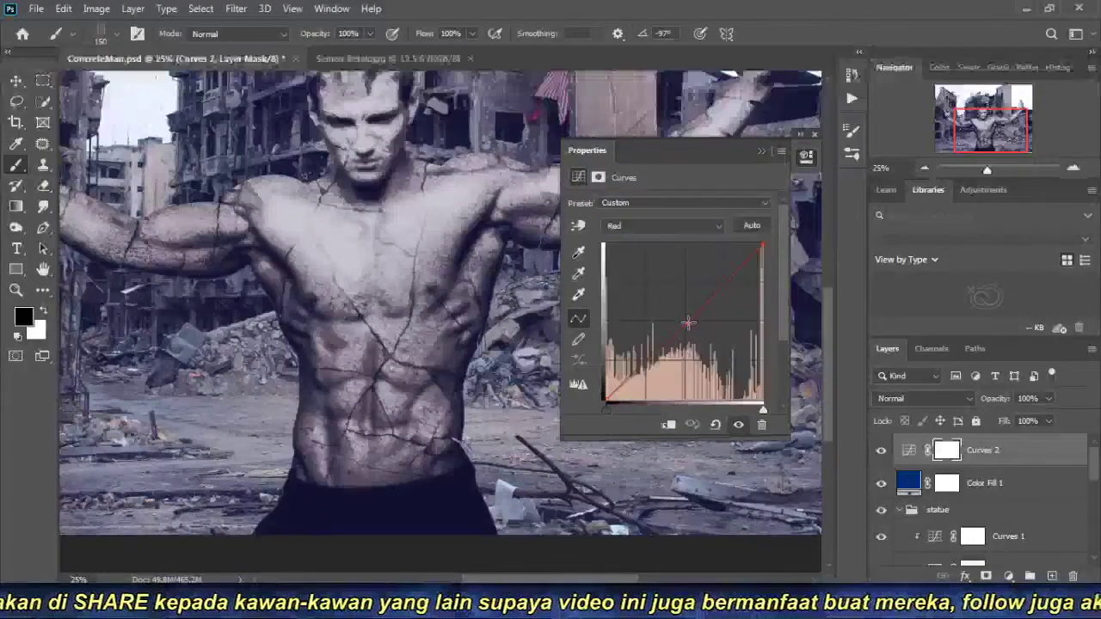
{"action": "left_click", "coordinate": [761, 150]}
{"action": "left_click", "coordinate": [925, 166]}
{"action": "key", "text": "ctrl+plus"}
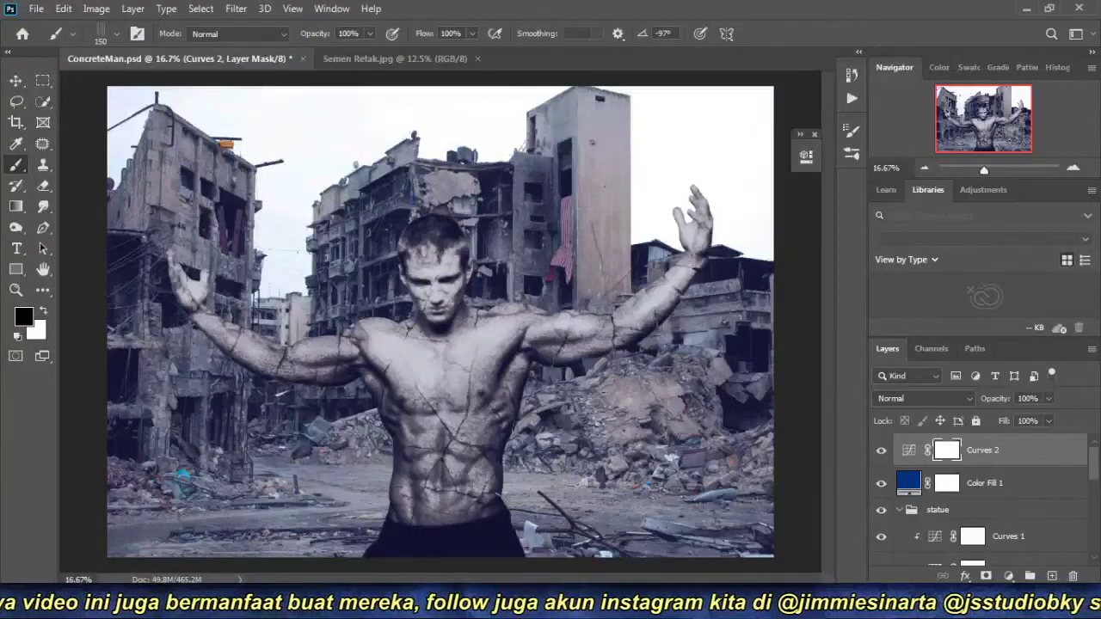
{"action": "left_click", "coordinate": [1074, 168]}
{"action": "left_click", "coordinate": [1075, 169]}
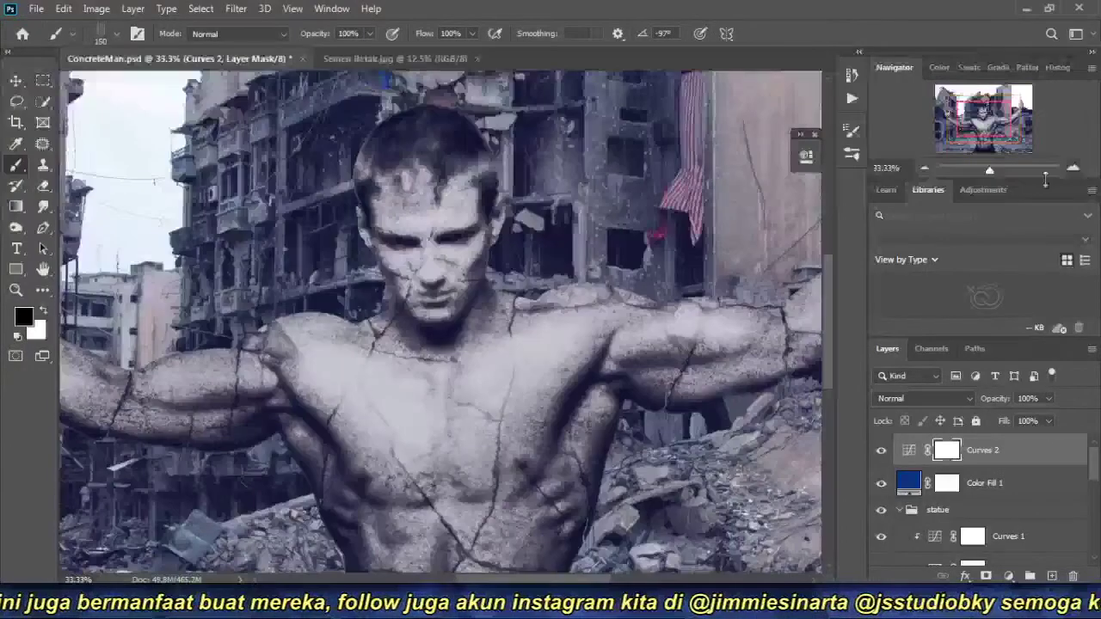
{"action": "left_click_drag", "start_coordinate": [978, 117], "coordinate": [987, 120]}
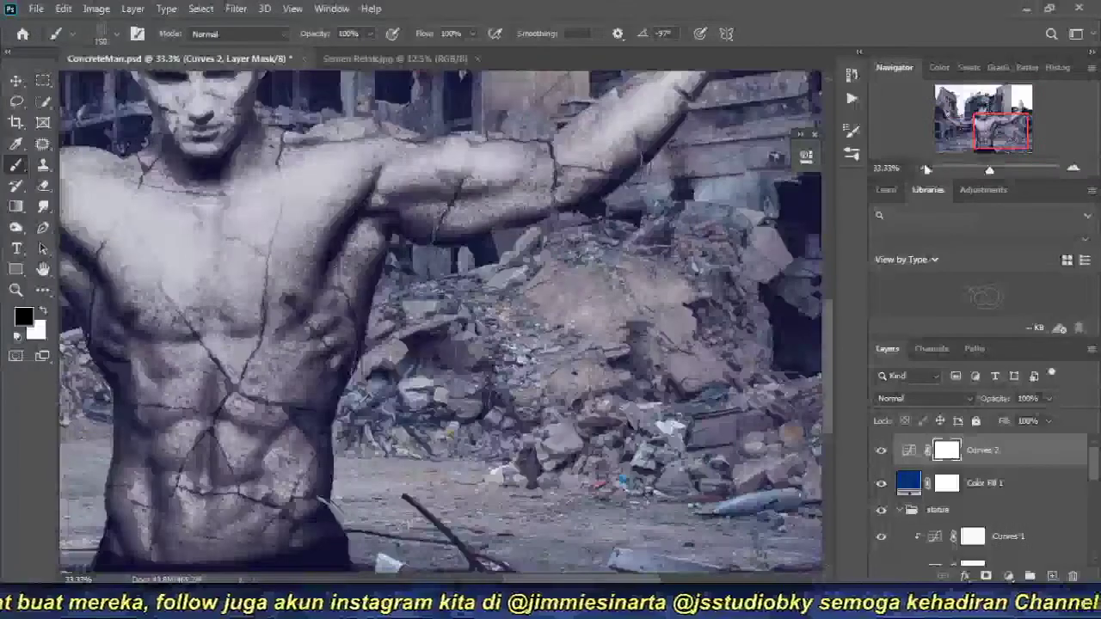
{"action": "left_click", "coordinate": [923, 169]}
{"action": "left_click", "coordinate": [923, 168]}
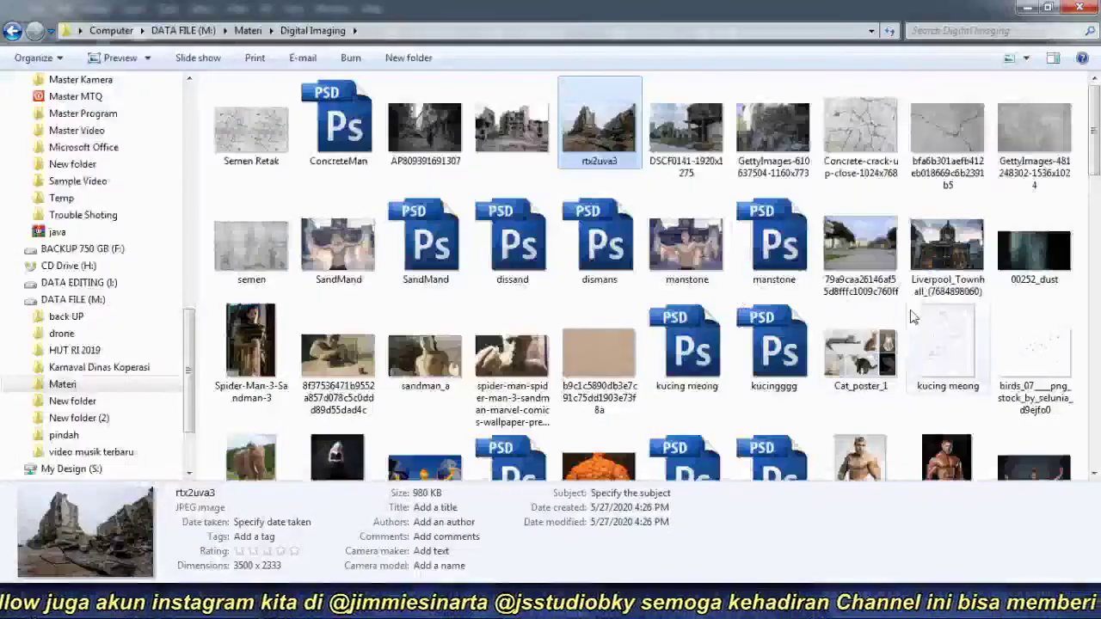
Preview the tan texture JPG, open it with Photoshop 2020, and select all of it.
{"action": "left_click", "coordinate": [621, 378]}
{"action": "double_click", "coordinate": [621, 378]}
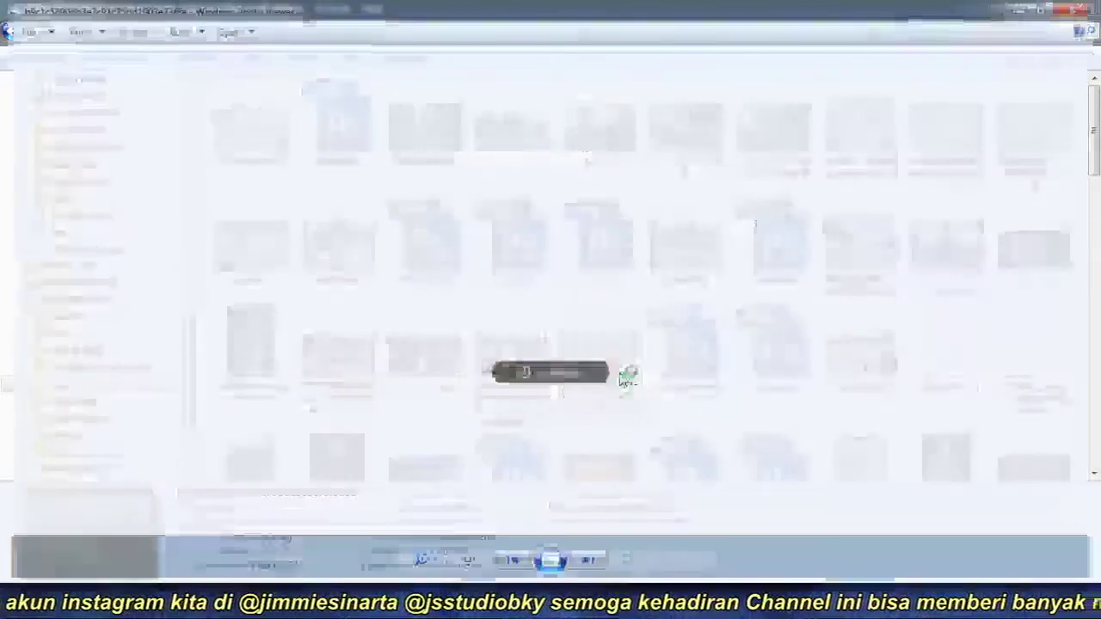
{"action": "key", "text": "alt+F4"}
{"action": "right_click", "coordinate": [590, 370]}
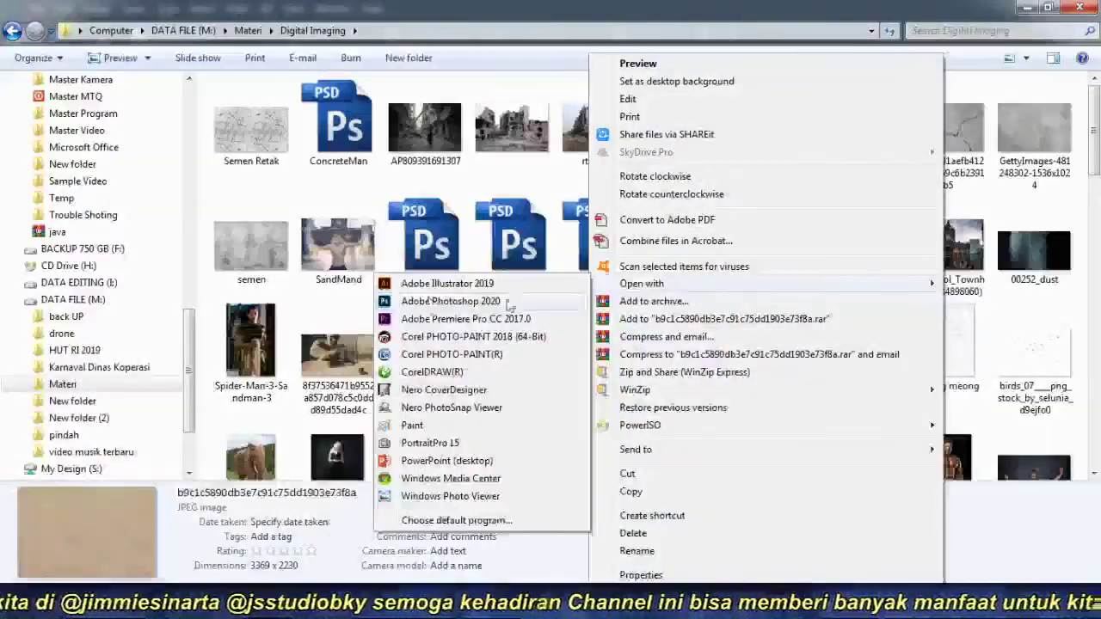
{"action": "mouse_move", "coordinate": [642, 283]}
{"action": "left_click", "coordinate": [465, 302]}
{"action": "key", "text": "ctrl+a"}
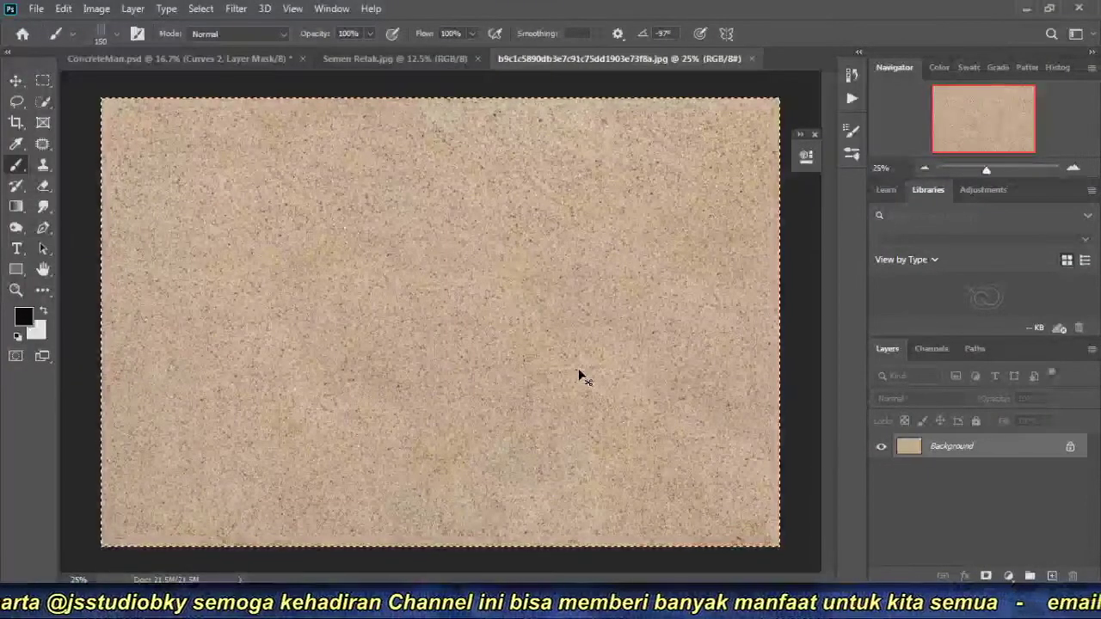
{"action": "left_click", "coordinate": [106, 61]}
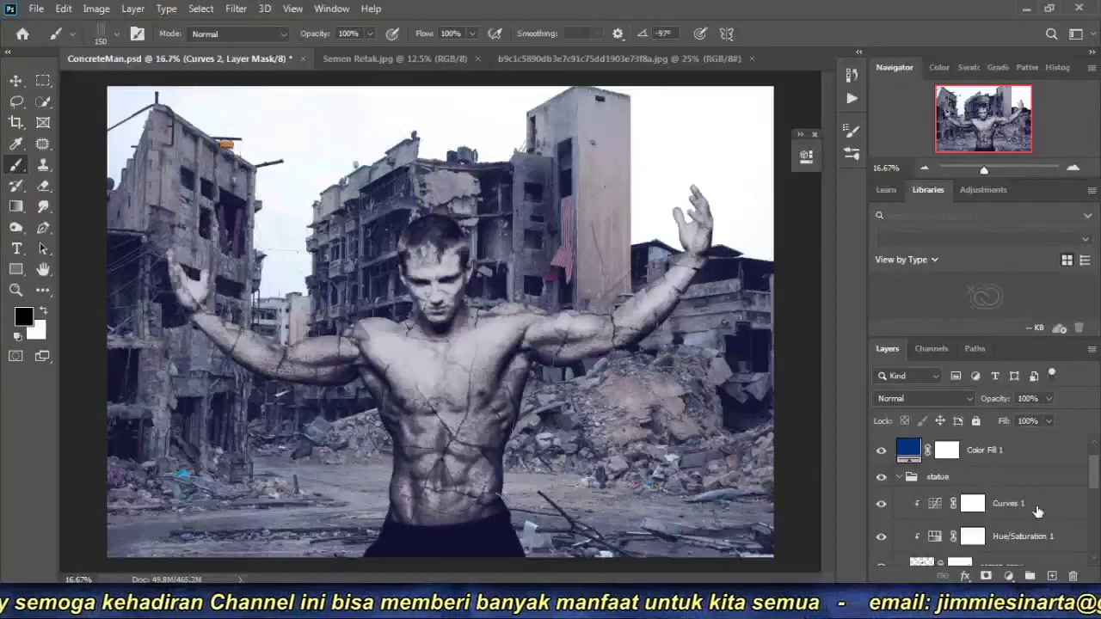
Paste the copied texture above the semen copy layer as Layer 5.
{"action": "scroll", "coordinate": [1038, 509], "scroll_direction": "down", "scroll_amount": 2}
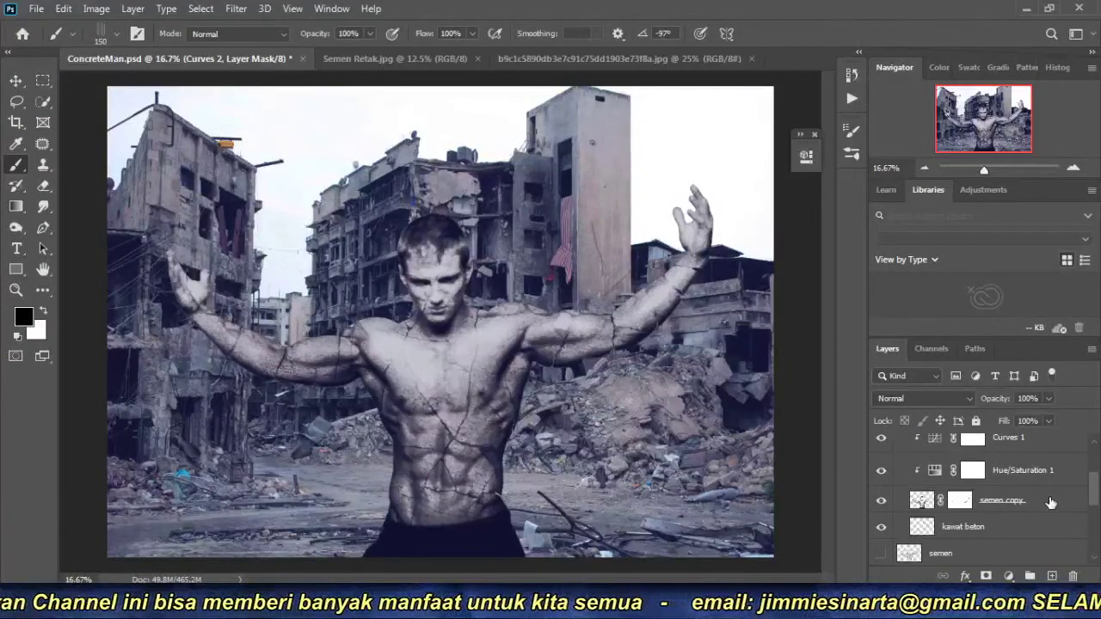
{"action": "left_click", "coordinate": [1051, 502]}
{"action": "key", "text": "ctrl+v"}
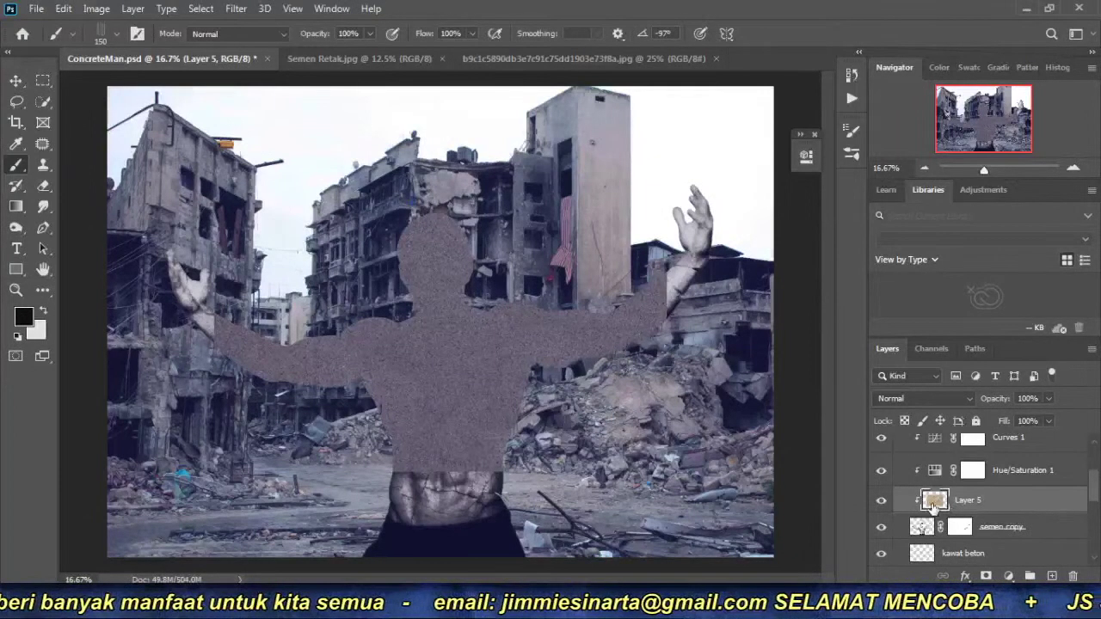
Release Layer 5's clipping mask, enlarge it to 163.94%, and set it to Soft Light.
{"action": "key", "text": "ctrl+alt+g"}
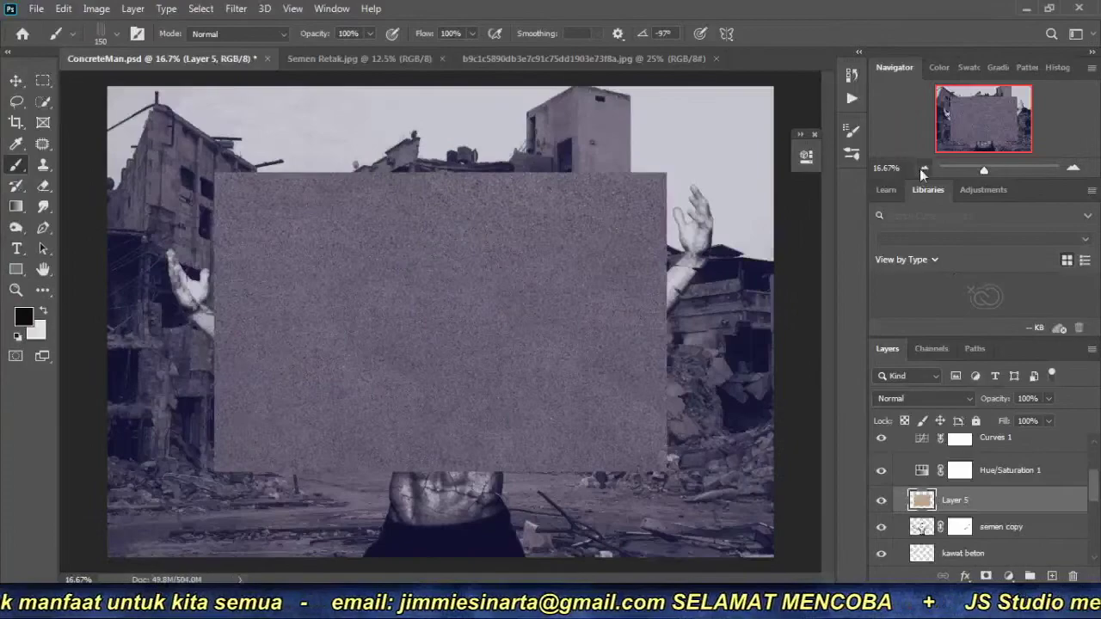
{"action": "key", "text": "ctrl+minus"}
{"action": "key", "text": "ctrl+t"}
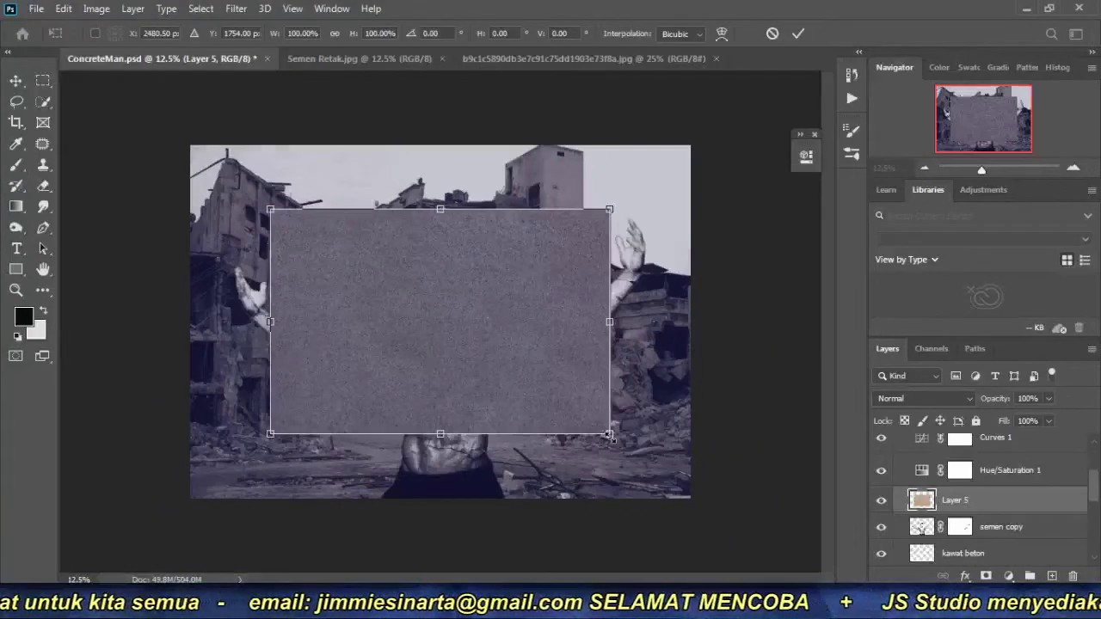
{"action": "left_click_drag", "start_coordinate": [609, 435], "coordinate": [707, 510]}
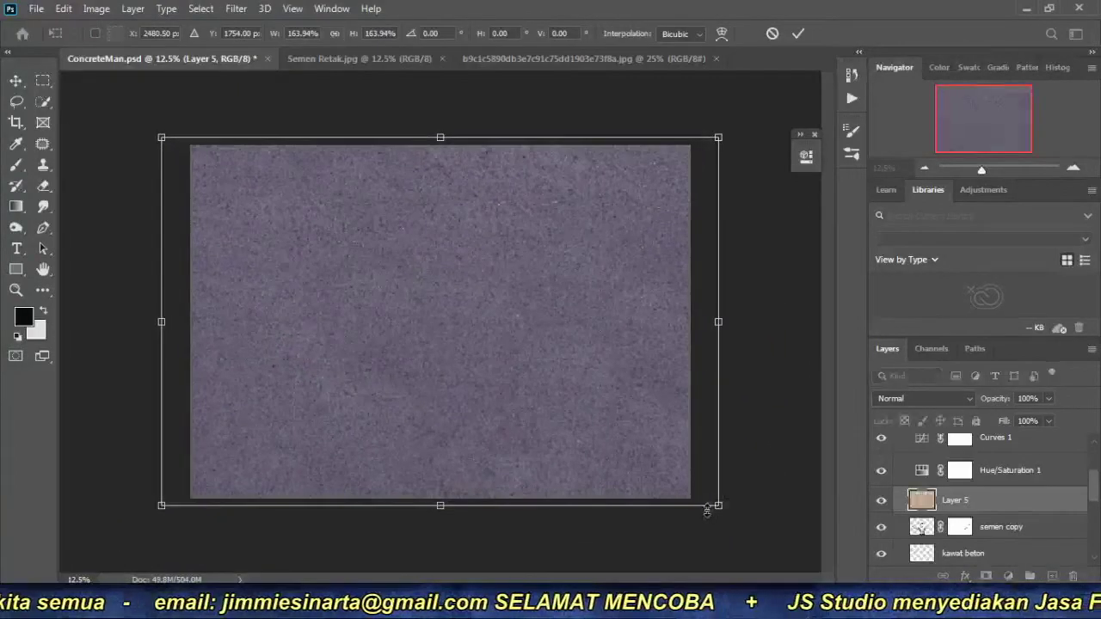
{"action": "key", "text": "Return"}
{"action": "key", "text": "b"}
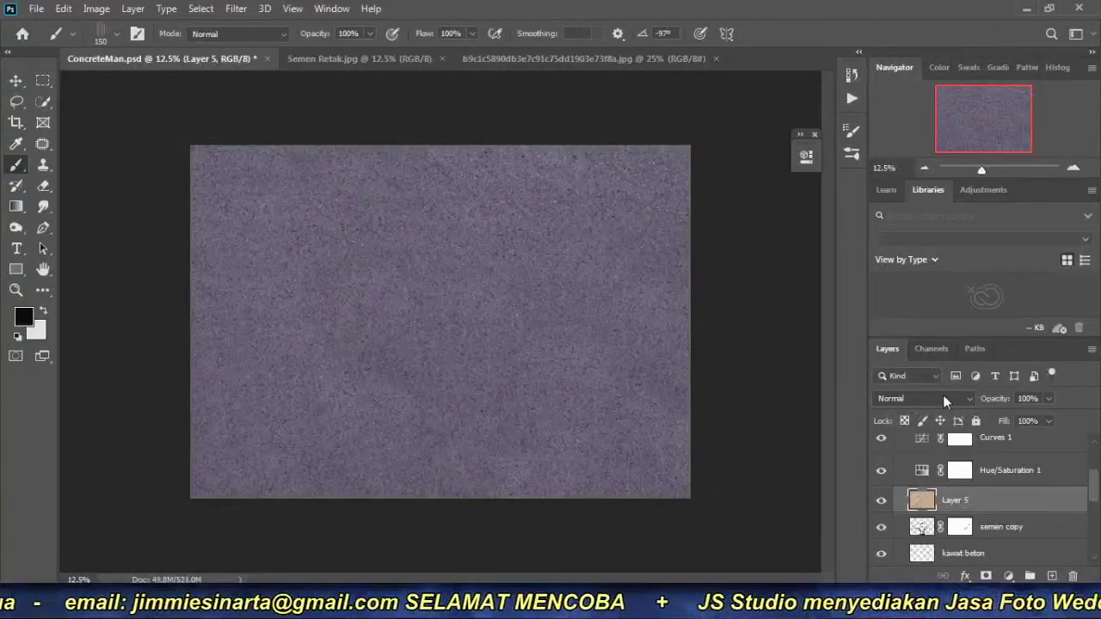
{"action": "left_click", "coordinate": [944, 398]}
{"action": "left_click", "coordinate": [942, 393]}
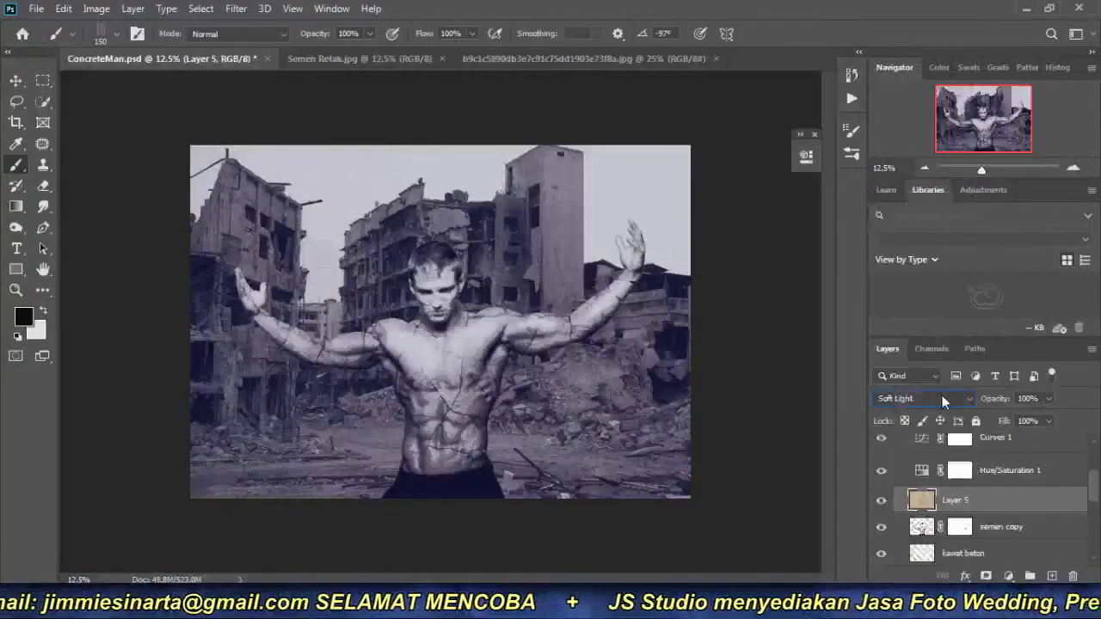
Check the blend up close, then set the Layer 5 texture's opacity to 20%.
{"action": "left_click", "coordinate": [1072, 170]}
{"action": "left_click", "coordinate": [1073, 169]}
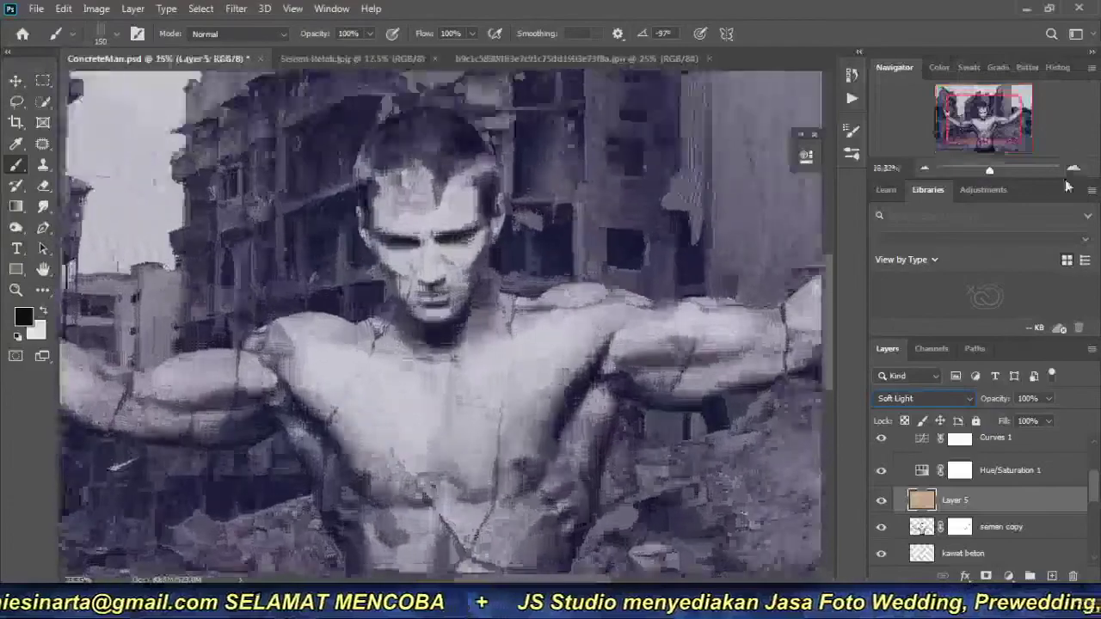
{"action": "left_click", "coordinate": [1073, 170]}
{"action": "left_click_drag", "start_coordinate": [983, 119], "coordinate": [1013, 121]}
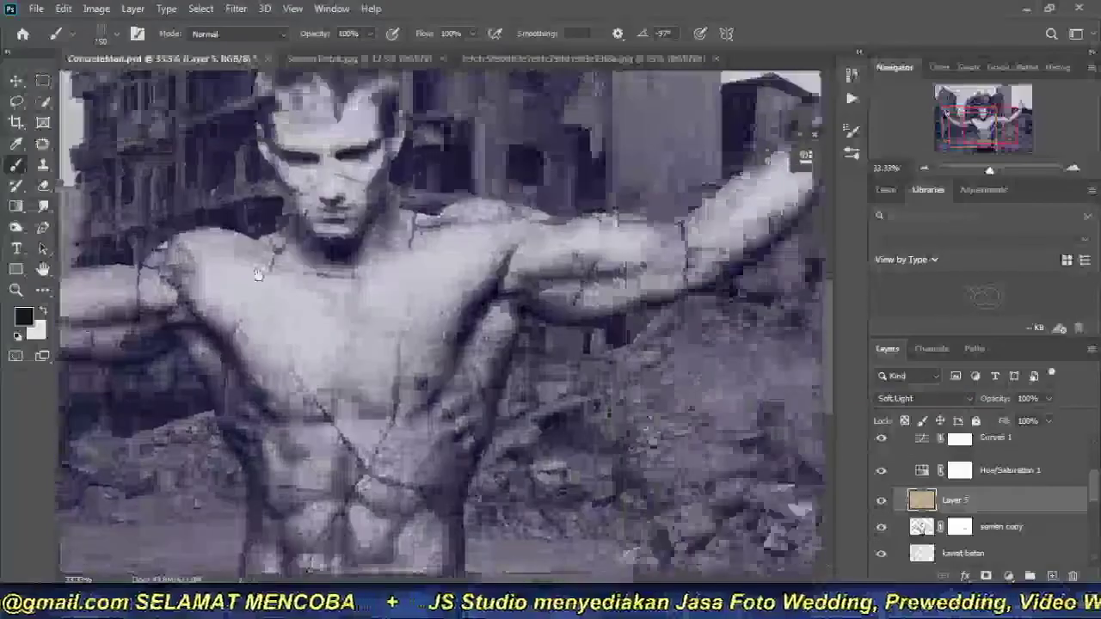
{"action": "left_click", "coordinate": [920, 166]}
{"action": "left_click", "coordinate": [921, 166]}
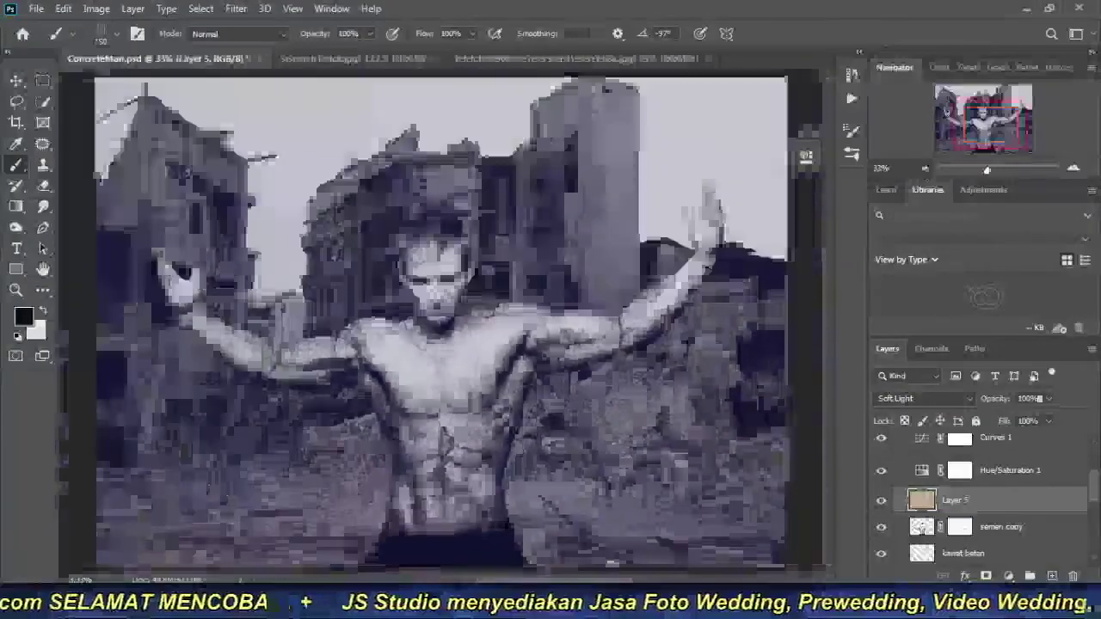
{"action": "type", "text": "20"}
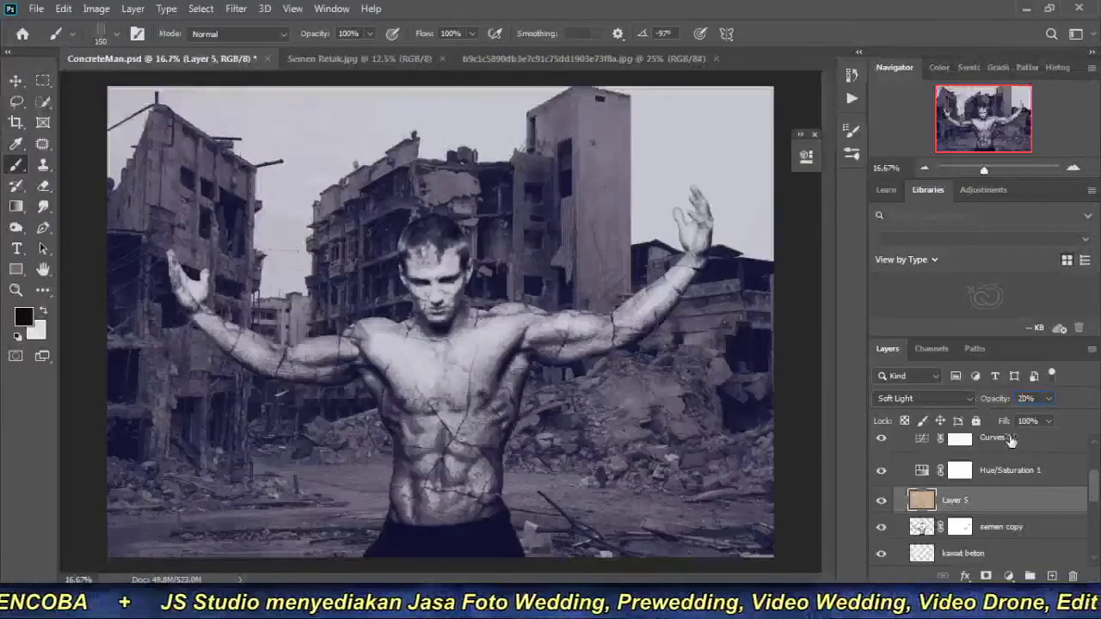
Toggle the texture layer's visibility and inspect the statue up close.
{"action": "left_click", "coordinate": [880, 501]}
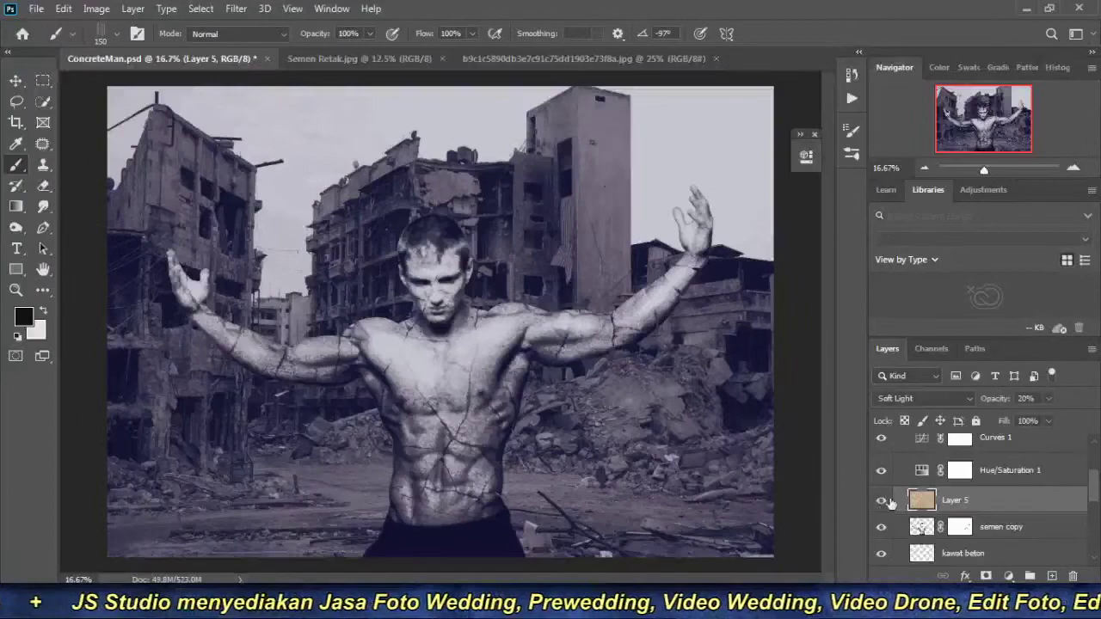
{"action": "left_click", "coordinate": [1072, 169]}
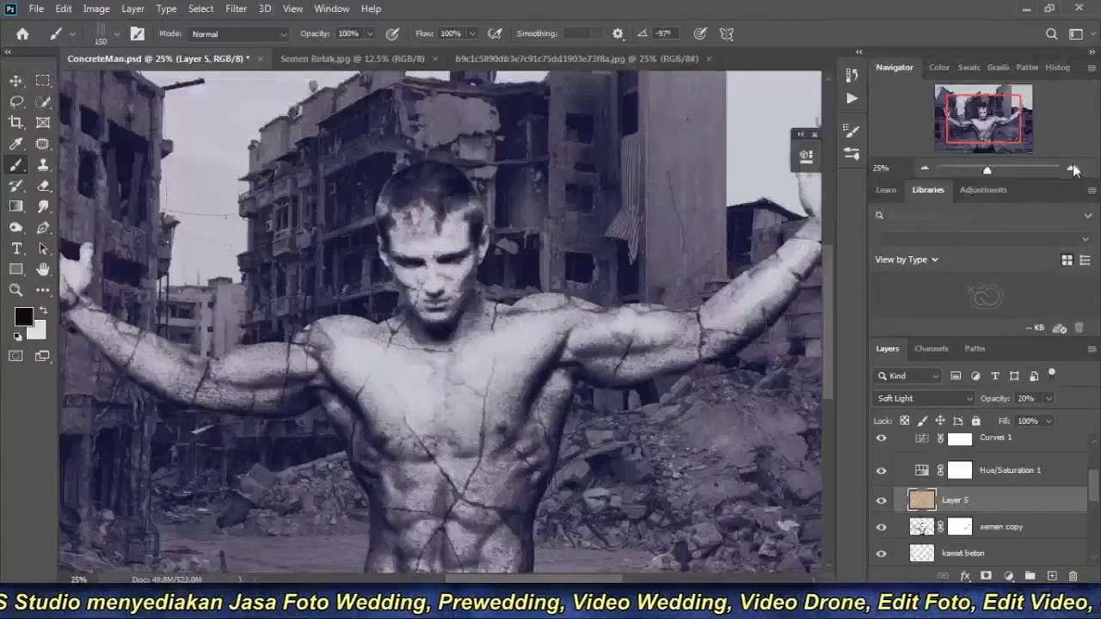
{"action": "key", "text": "ctrl+0"}
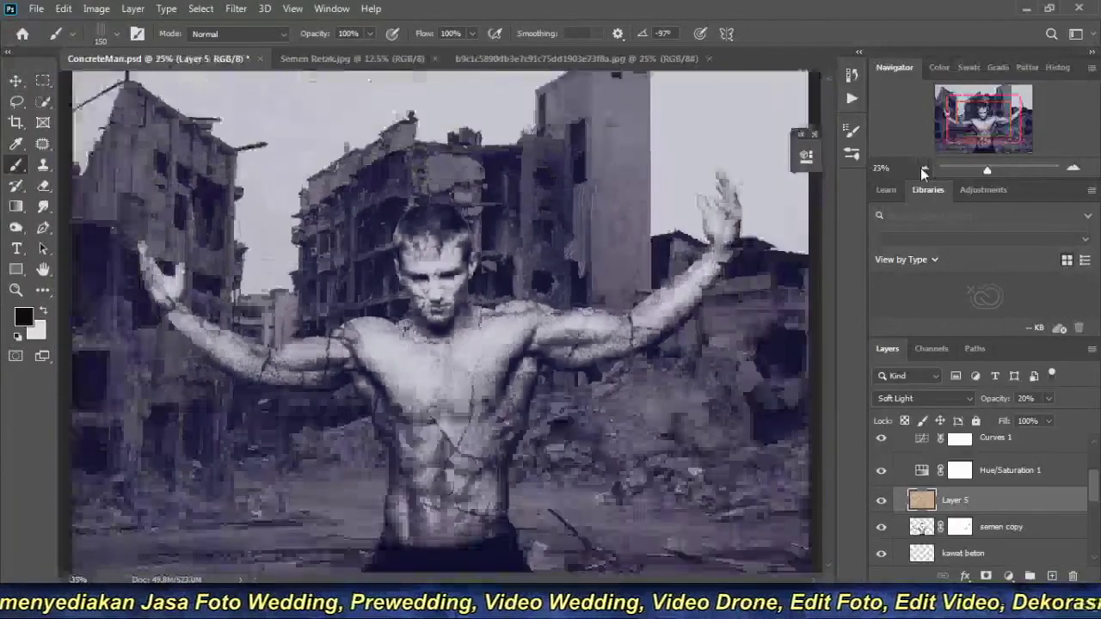
{"action": "left_click", "coordinate": [490, 379]}
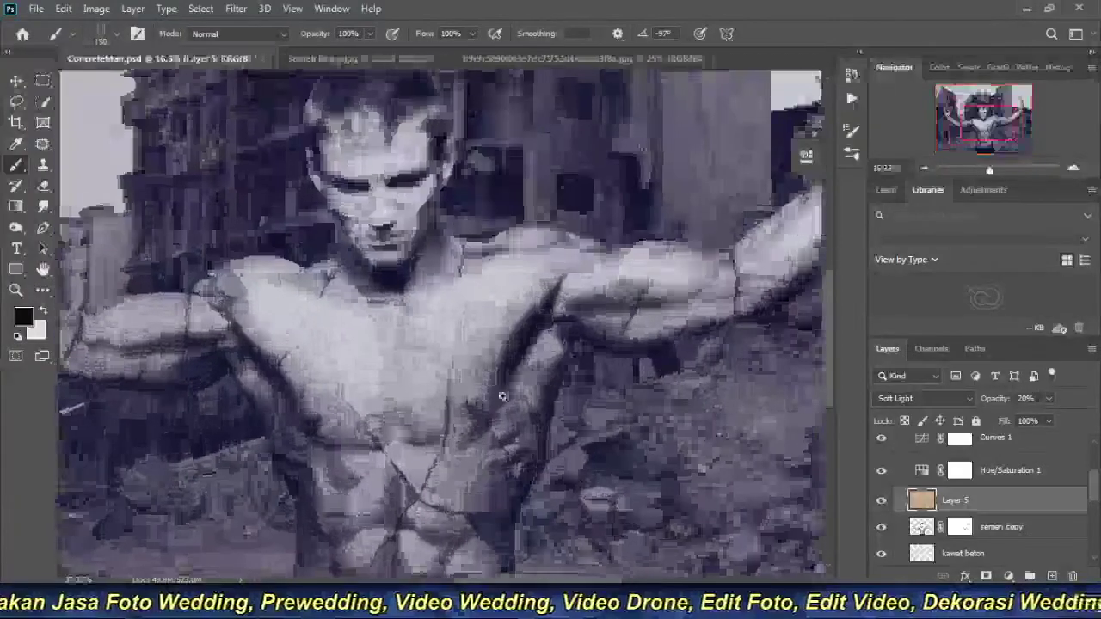
{"action": "scroll", "coordinate": [502, 396], "scroll_direction": "up", "scroll_amount": 2}
{"action": "scroll", "coordinate": [413, 253], "scroll_direction": "down", "scroll_amount": 5}
{"action": "scroll", "coordinate": [400, 238], "scroll_direction": "left", "scroll_amount": 3}
{"action": "scroll", "coordinate": [400, 239], "scroll_direction": "up", "scroll_amount": 1}
{"action": "scroll", "coordinate": [400, 238], "scroll_direction": "up", "scroll_amount": 3}
{"action": "scroll", "coordinate": [400, 238], "scroll_direction": "up", "scroll_amount": 2}
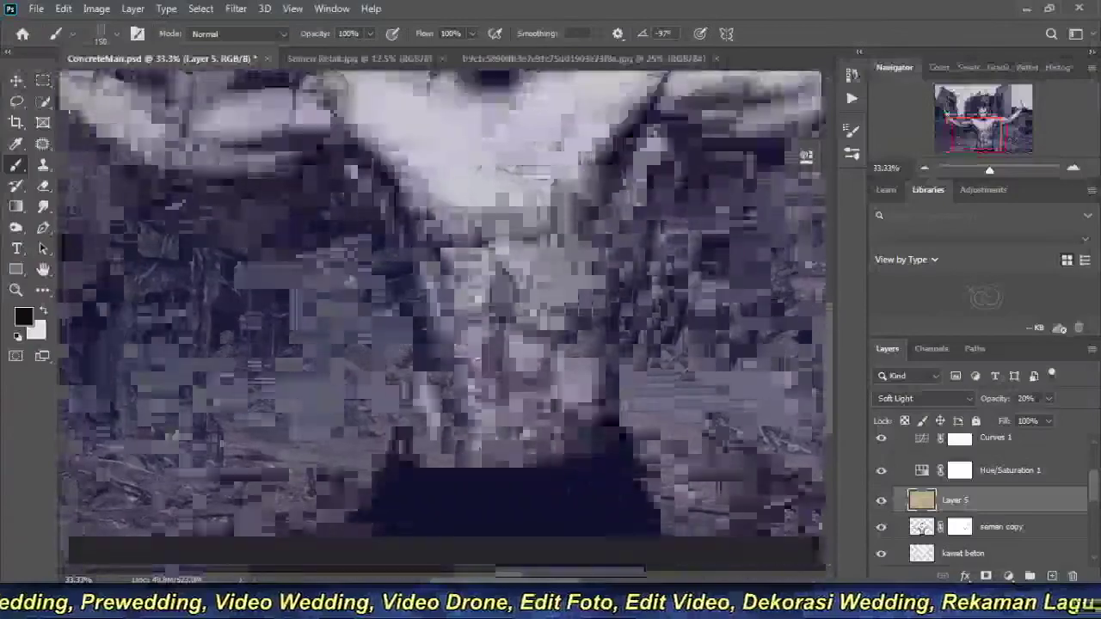
{"action": "scroll", "coordinate": [548, 451], "scroll_direction": "up", "scroll_amount": 3}
{"action": "left_click_drag", "start_coordinate": [548, 451], "coordinate": [572, 462]}
Pan across the torso and raised arm, then zoom out to the whole figure.
{"action": "left_click", "coordinate": [924, 168]}
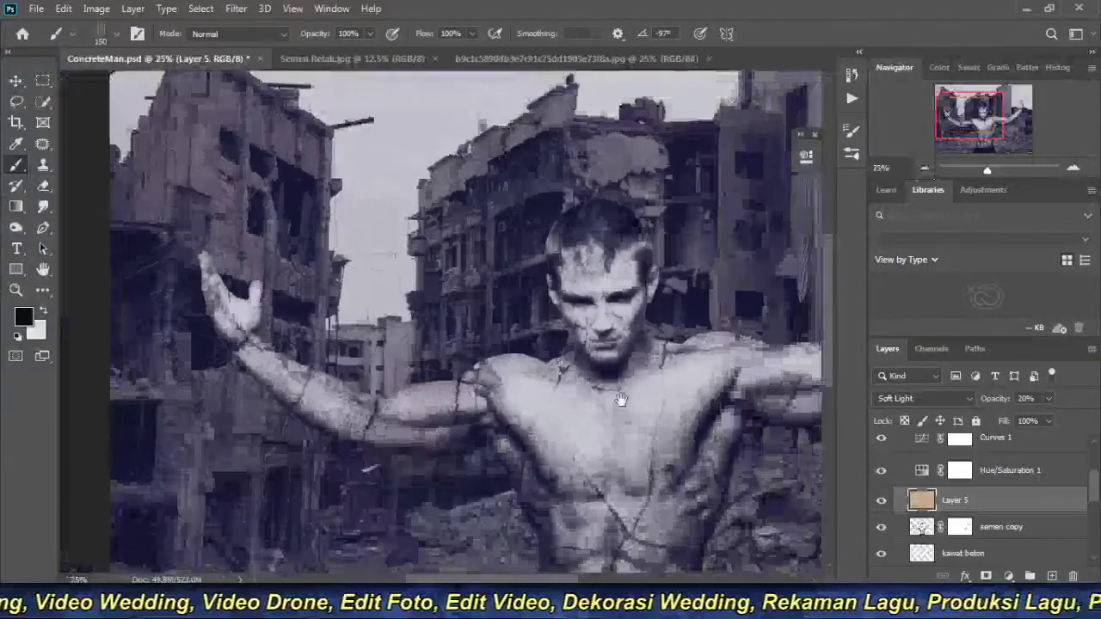
{"action": "left_click_drag", "start_coordinate": [652, 426], "coordinate": [430, 314]}
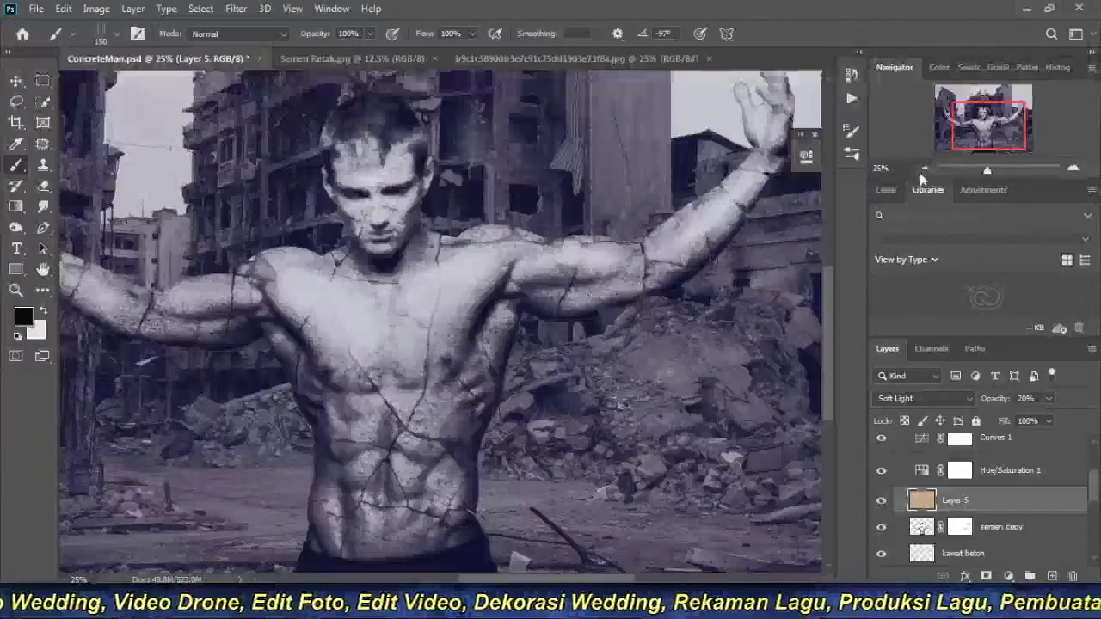
{"action": "left_click", "coordinate": [919, 172]}
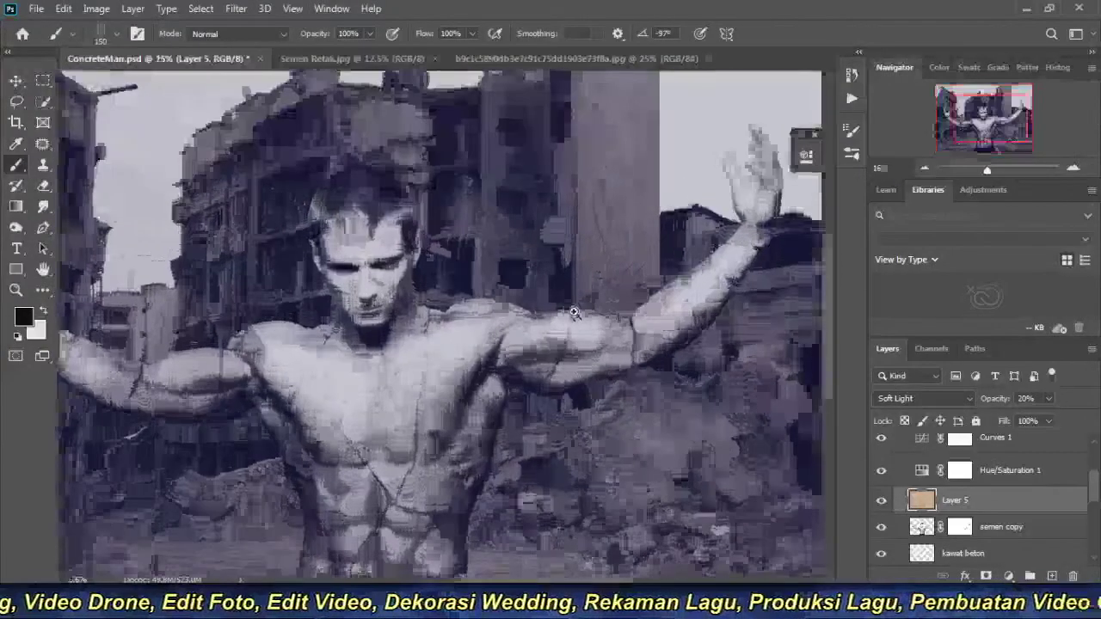
{"action": "scroll", "coordinate": [574, 313], "scroll_direction": "up", "scroll_amount": 1}
{"action": "left_click_drag", "start_coordinate": [574, 312], "coordinate": [654, 235]}
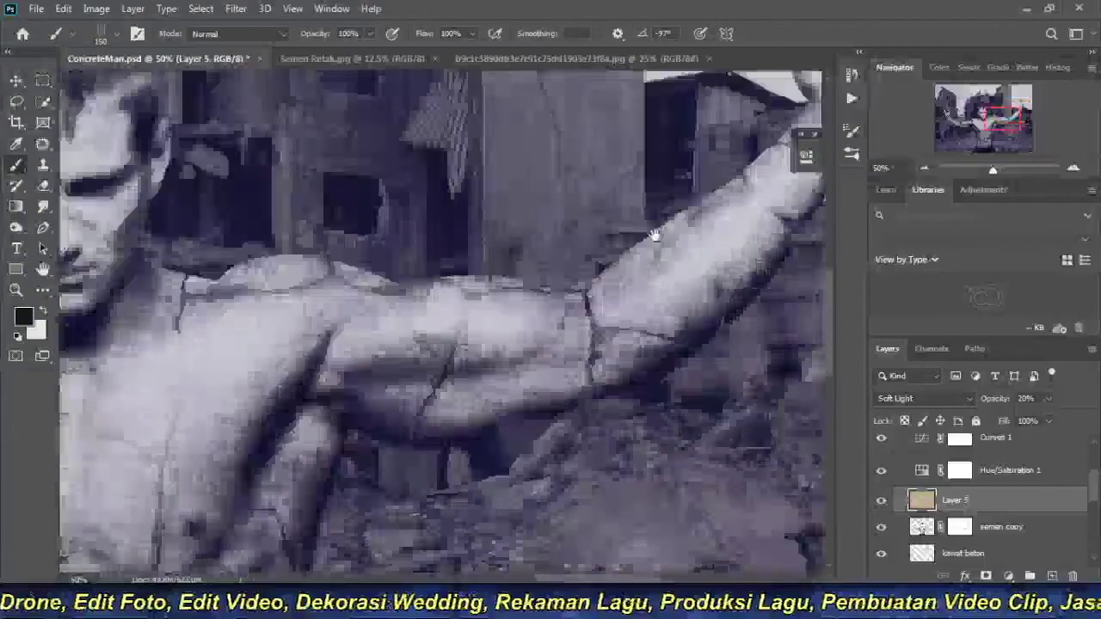
{"action": "scroll", "coordinate": [602, 241], "scroll_direction": "left", "scroll_amount": 5}
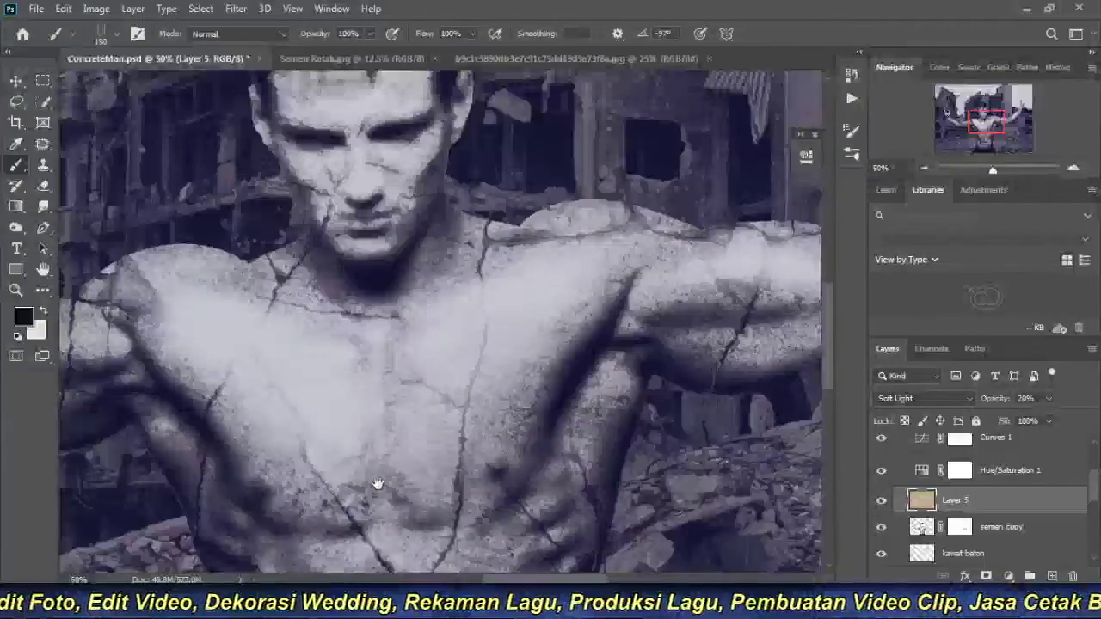
{"action": "scroll", "coordinate": [404, 404], "scroll_direction": "left", "scroll_amount": 2}
{"action": "scroll", "coordinate": [438, 258], "scroll_direction": "left", "scroll_amount": 3}
{"action": "scroll", "coordinate": [465, 353], "scroll_direction": "left", "scroll_amount": 3}
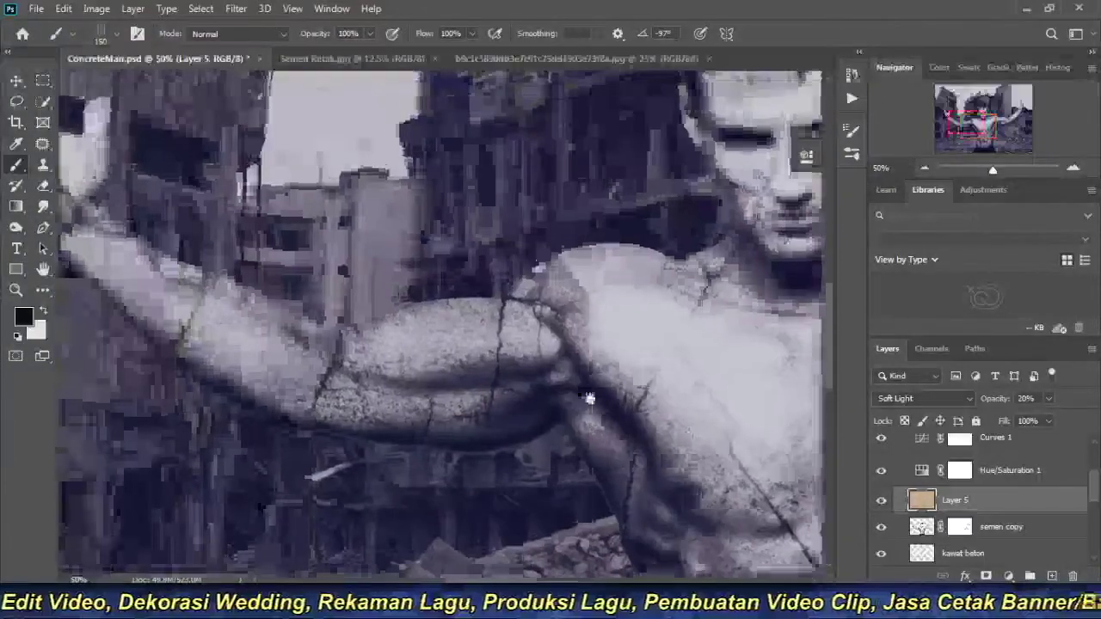
{"action": "left_click", "coordinate": [925, 169]}
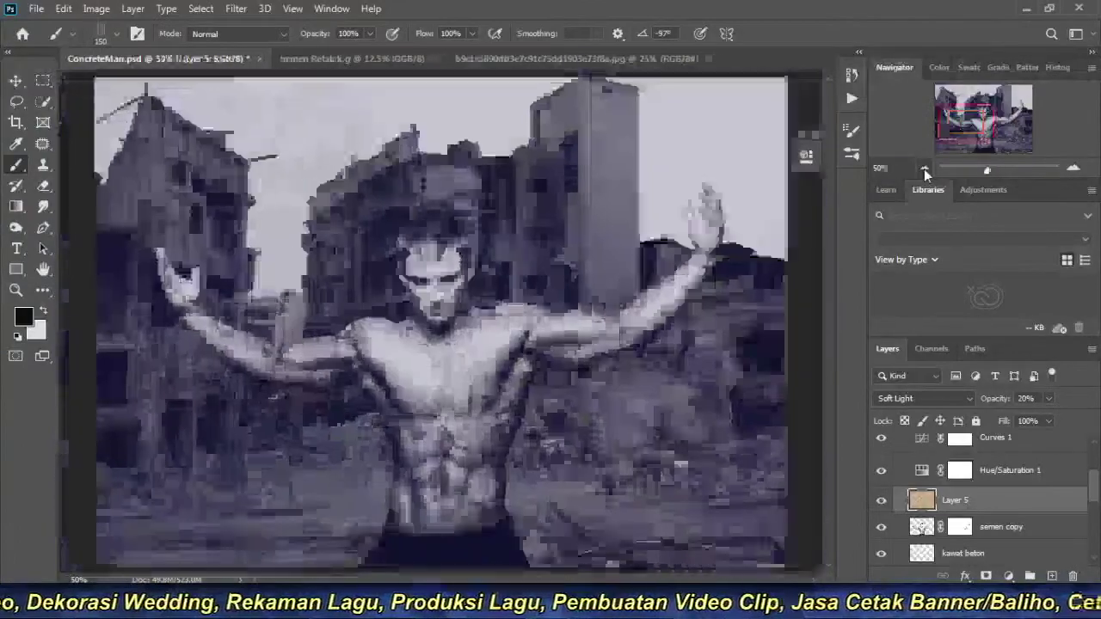
{"action": "left_click", "coordinate": [924, 170]}
{"action": "scroll", "coordinate": [972, 507], "scroll_direction": "down", "scroll_amount": 5}
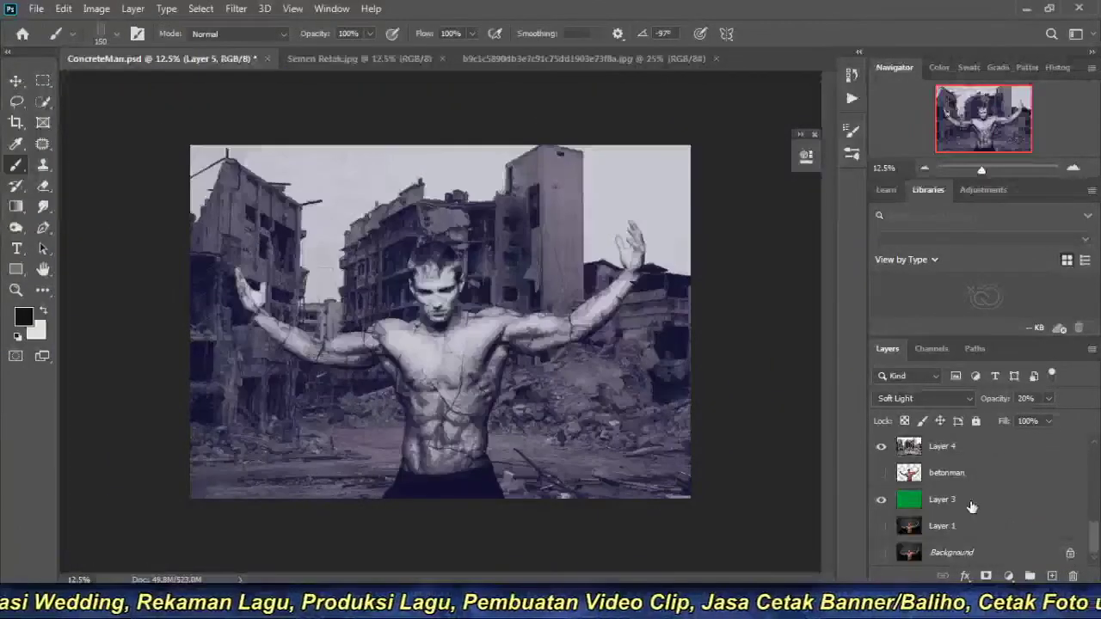
Duplicate Layer 4 as Layer 4 copy.
{"action": "left_click", "coordinate": [982, 459]}
{"action": "scroll", "coordinate": [998, 516], "scroll_direction": "up", "scroll_amount": 3}
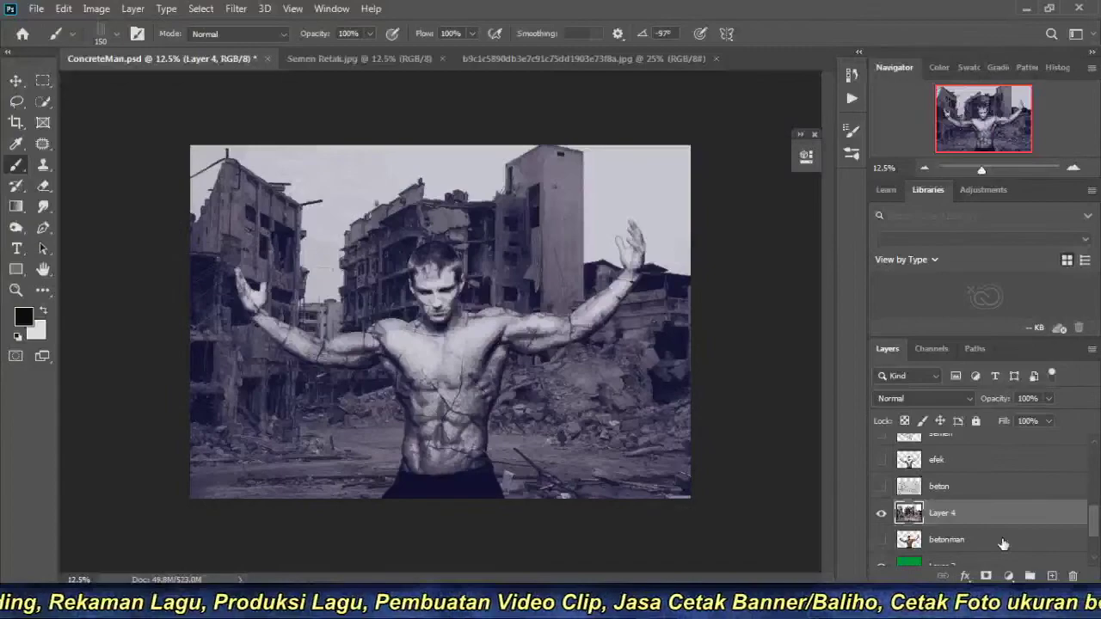
{"action": "key", "text": "ctrl+j"}
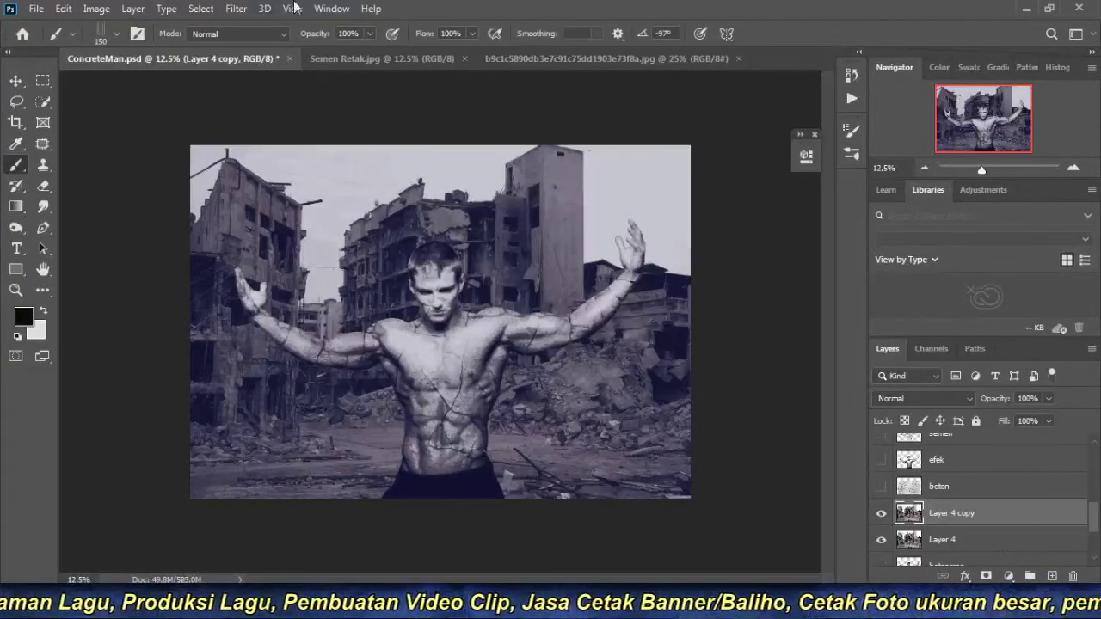
{"action": "left_click", "coordinate": [245, 11]}
{"action": "mouse_move", "coordinate": [245, 191]}
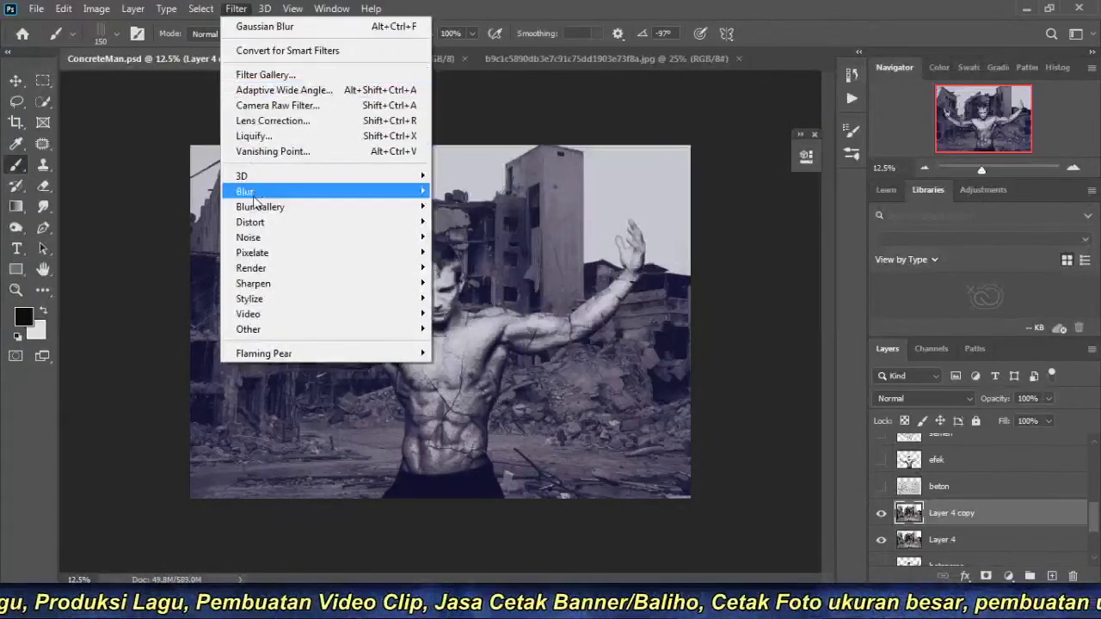
Apply a 4.5-pixel Gaussian Blur to Layer 4 copy, then pan across the torso.
{"action": "left_click", "coordinate": [494, 251]}
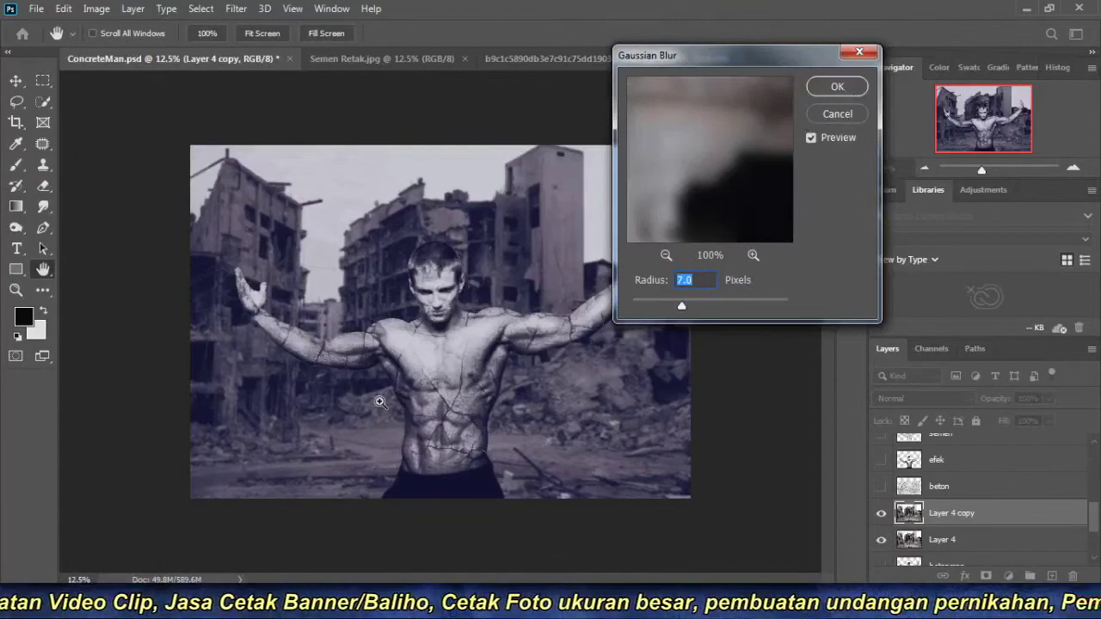
{"action": "left_click", "coordinate": [379, 402], "text": "ctrl"}
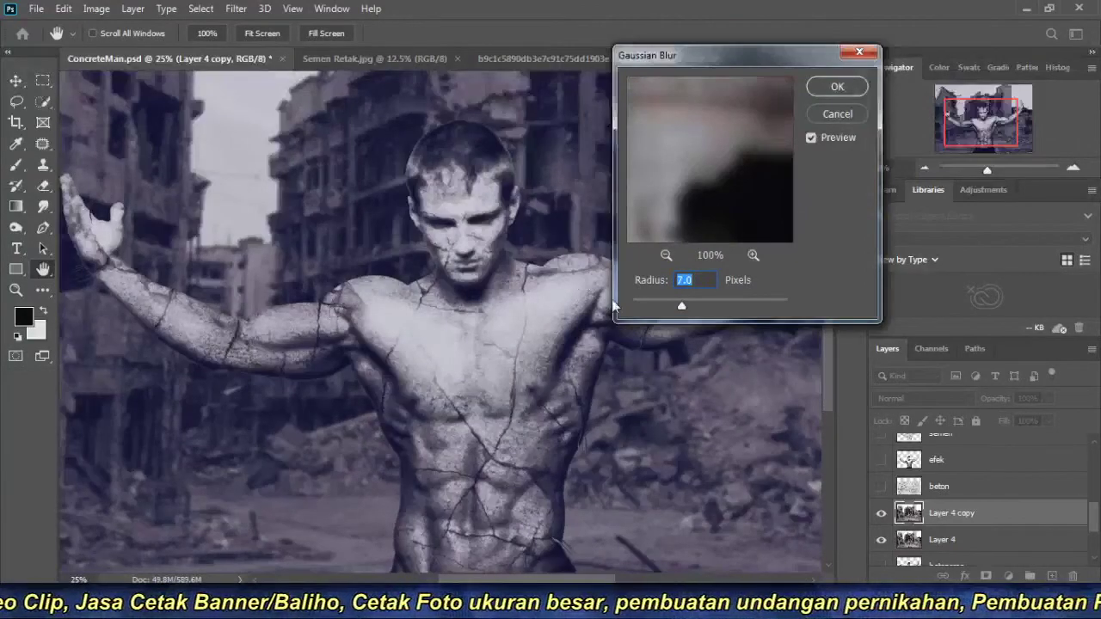
{"action": "left_click_drag", "start_coordinate": [676, 310], "coordinate": [672, 308]}
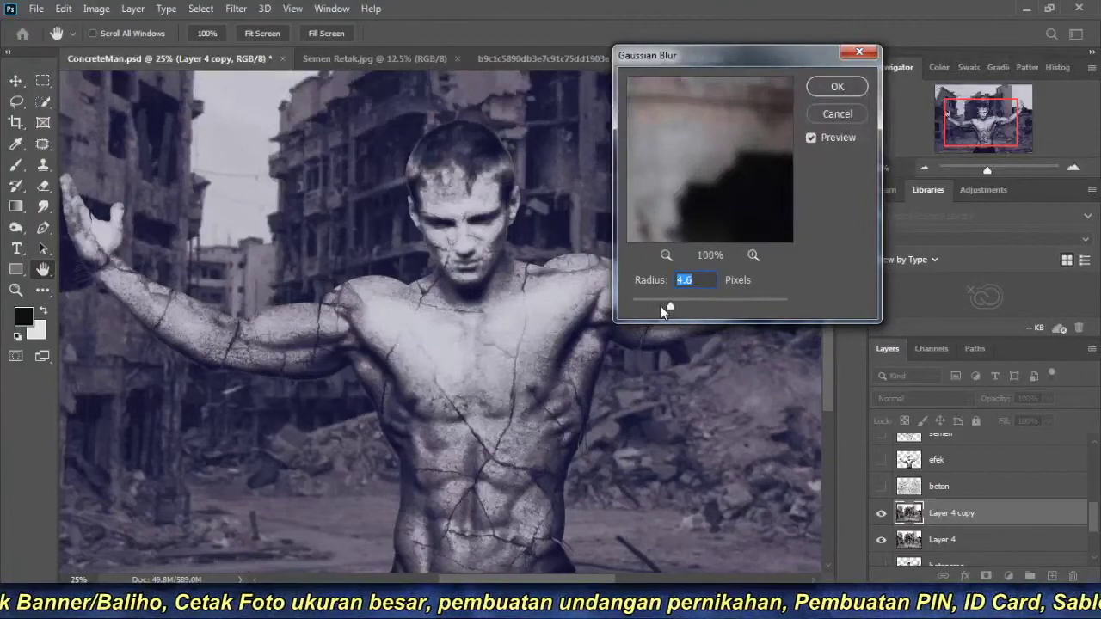
{"action": "left_click", "coordinate": [835, 87]}
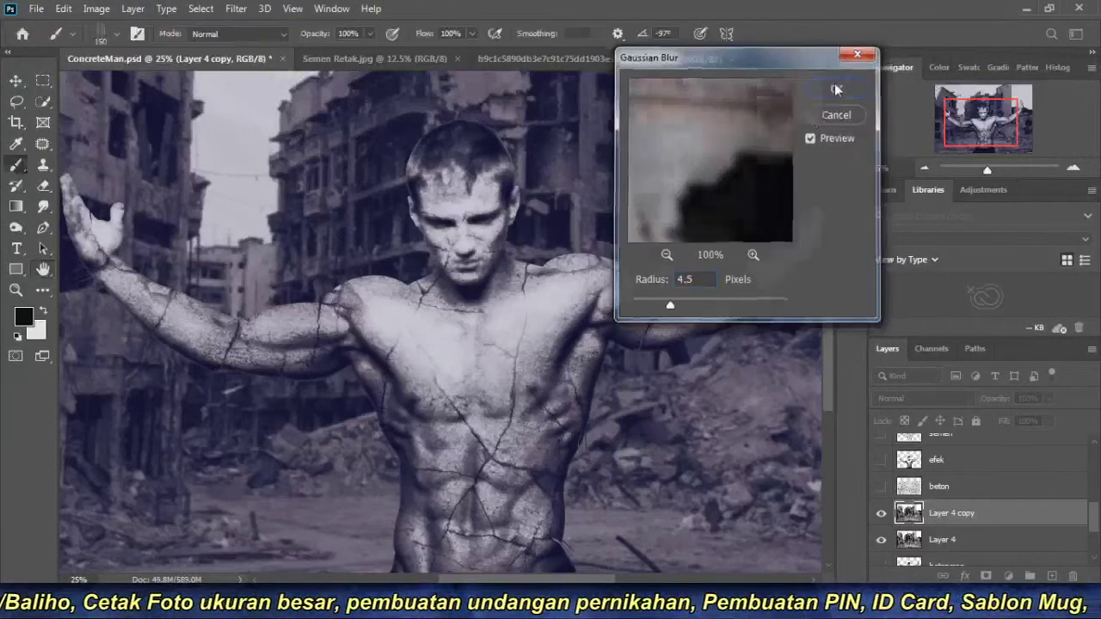
{"action": "left_click_drag", "start_coordinate": [376, 448], "coordinate": [370, 222]}
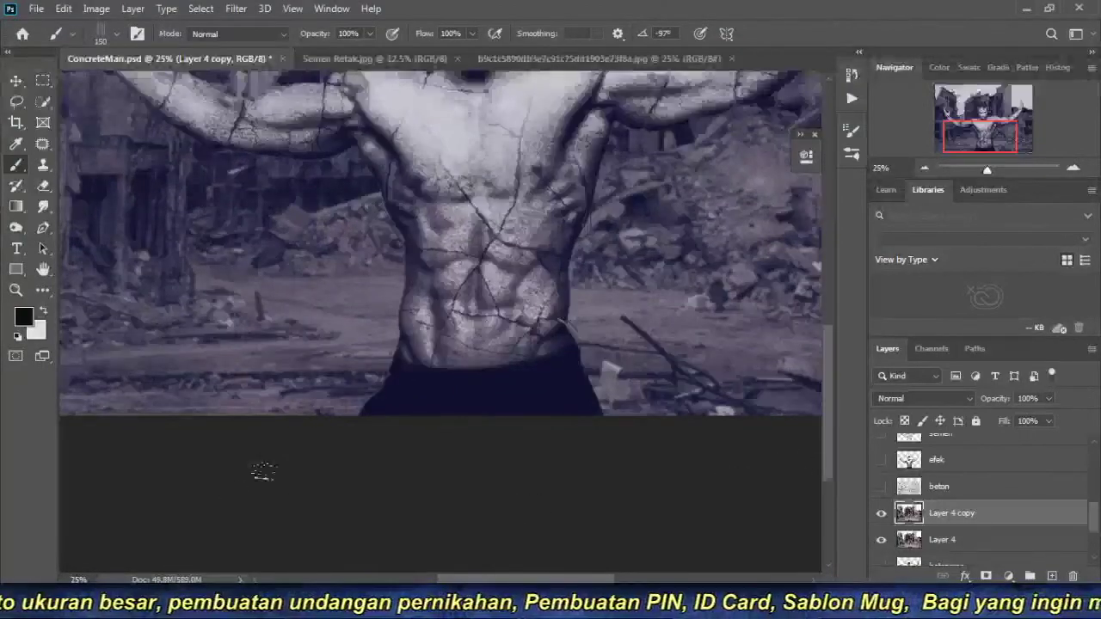
{"action": "mouse_move", "coordinate": [678, 313]}
{"action": "left_mouse_down"}
{"action": "mouse_move", "coordinate": [480, 344]}
{"action": "mouse_move", "coordinate": [662, 330]}
{"action": "left_mouse_up"}
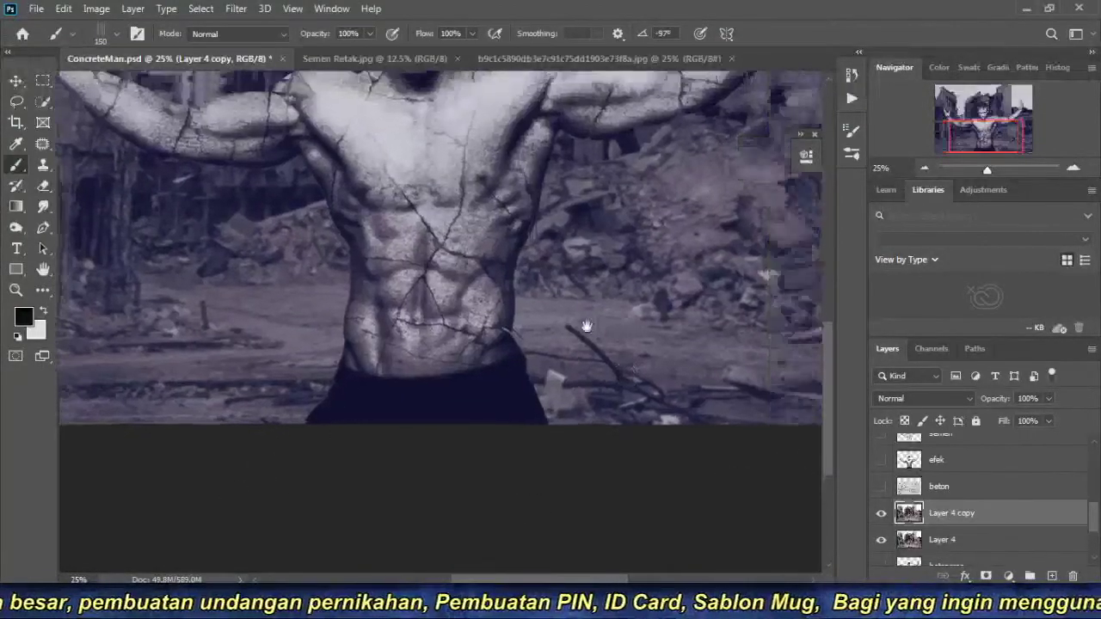
{"action": "mouse_move", "coordinate": [662, 329]}
{"action": "left_mouse_down"}
{"action": "mouse_move", "coordinate": [570, 364]}
{"action": "mouse_move", "coordinate": [601, 367]}
{"action": "left_mouse_up"}
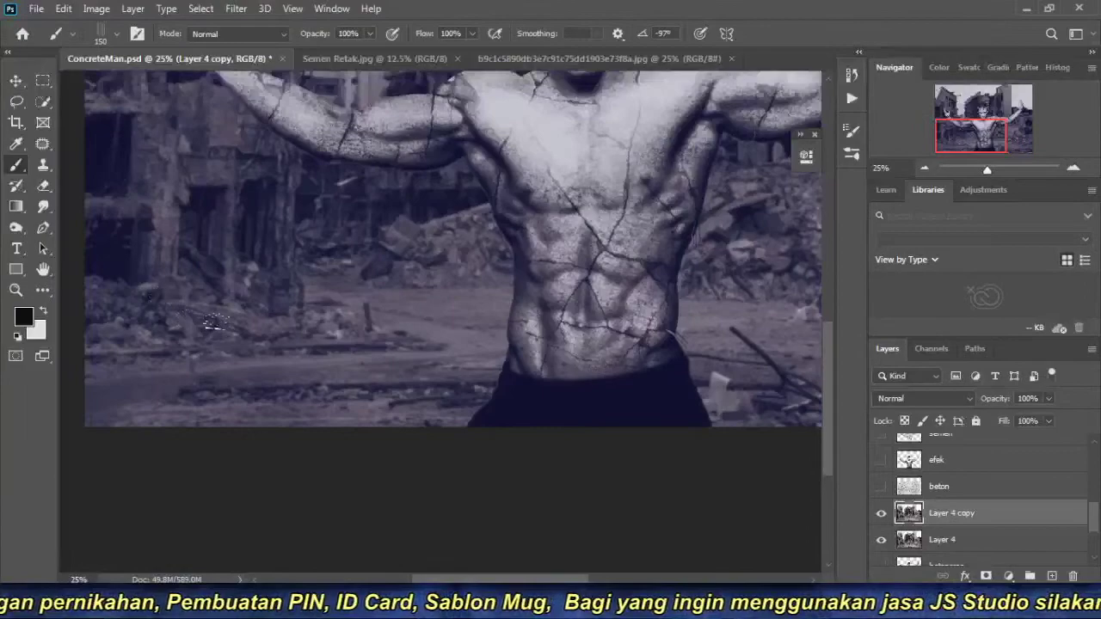
Add a white layer mask to Layer 4 copy and choose a soft round brush at size 700.
{"action": "left_click", "coordinate": [986, 576]}
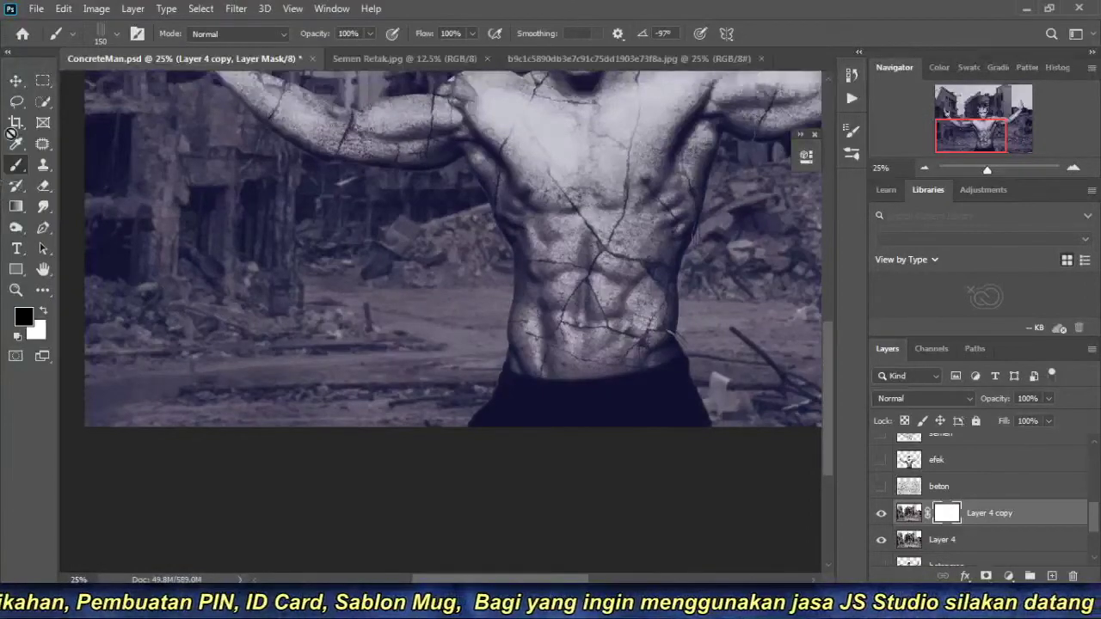
{"action": "right_click", "coordinate": [239, 186]}
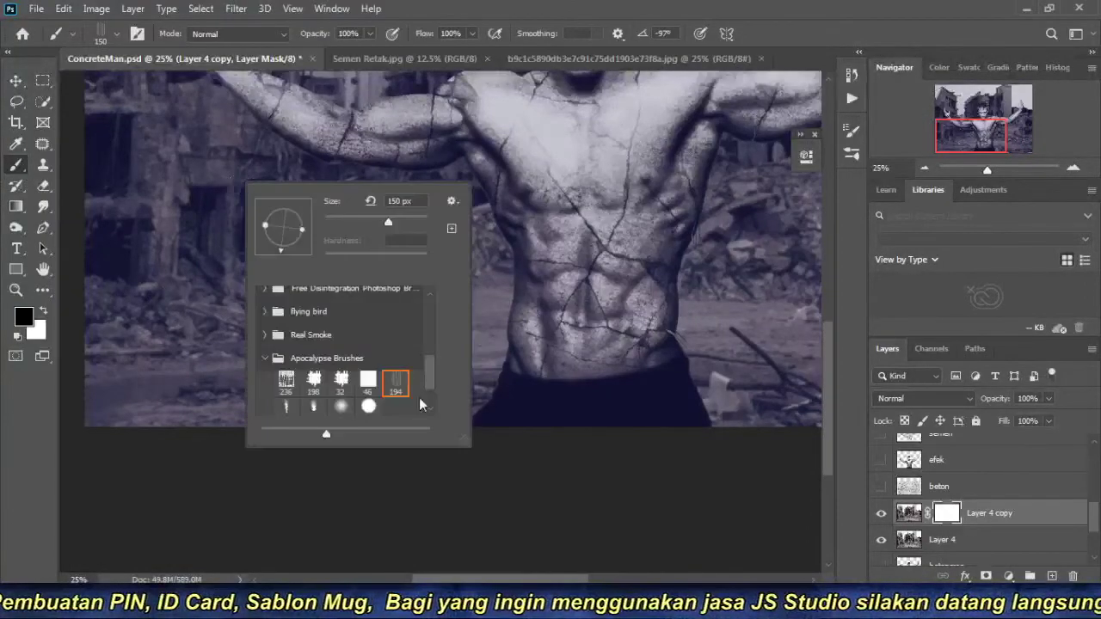
{"action": "left_click_drag", "start_coordinate": [430, 374], "coordinate": [430, 298]}
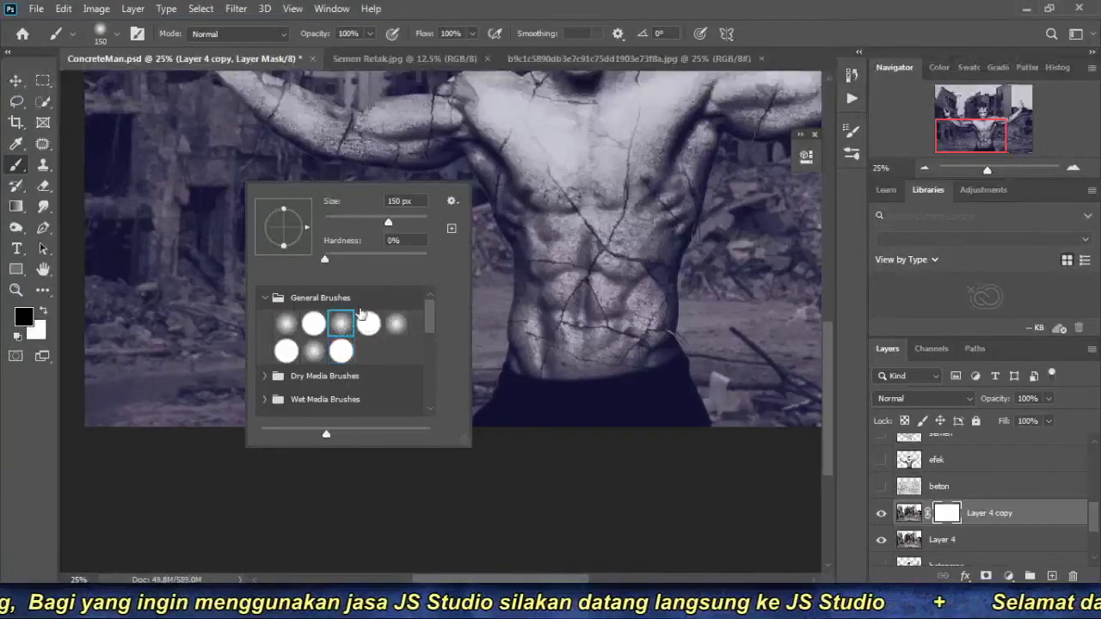
{"action": "left_click", "coordinate": [497, 6]}
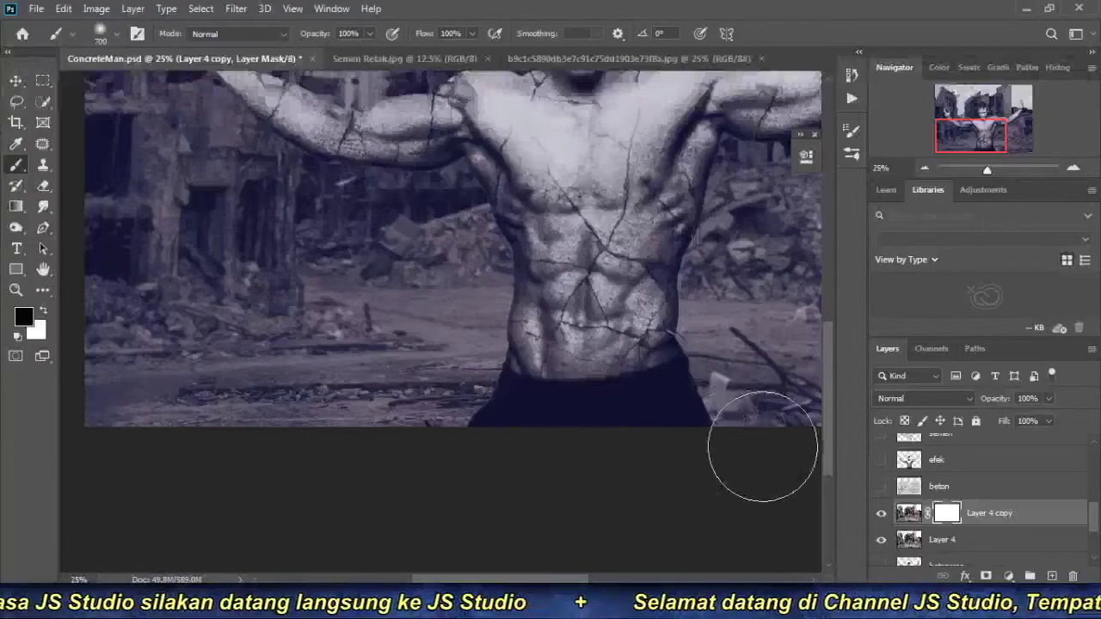
Pan across the rubble, ruins and torso to inspect the composite.
{"action": "left_click_drag", "start_coordinate": [762, 455], "coordinate": [515, 458]}
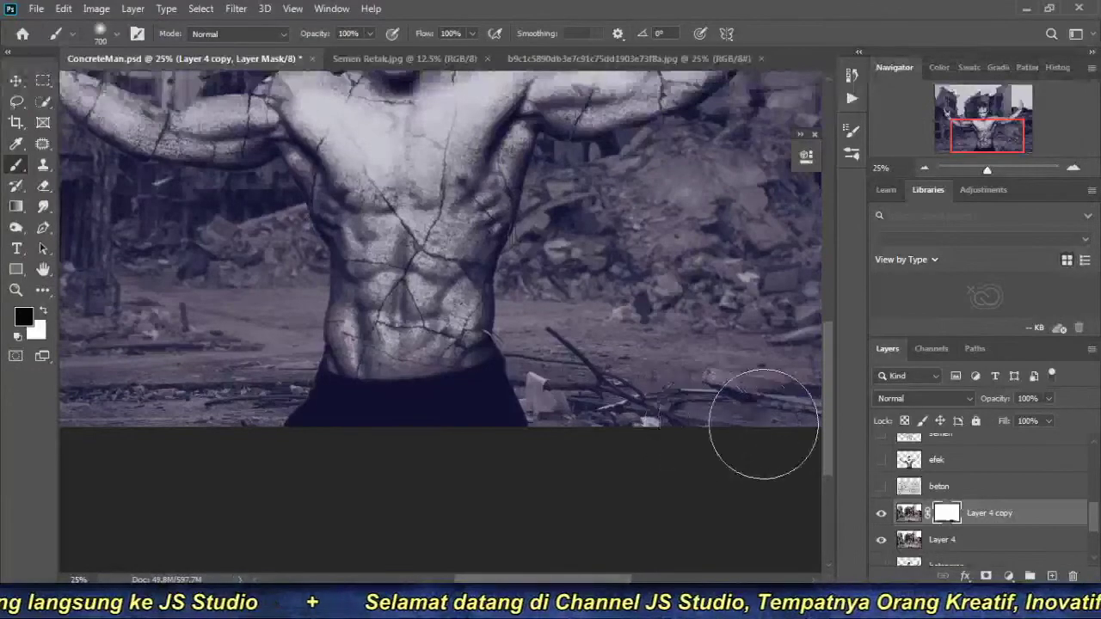
{"action": "mouse_move", "coordinate": [381, 413]}
{"action": "left_mouse_down"}
{"action": "mouse_move", "coordinate": [614, 374]}
{"action": "mouse_move", "coordinate": [300, 439]}
{"action": "mouse_move", "coordinate": [352, 425]}
{"action": "left_mouse_up"}
{"action": "left_click_drag", "start_coordinate": [201, 443], "coordinate": [306, 447]}
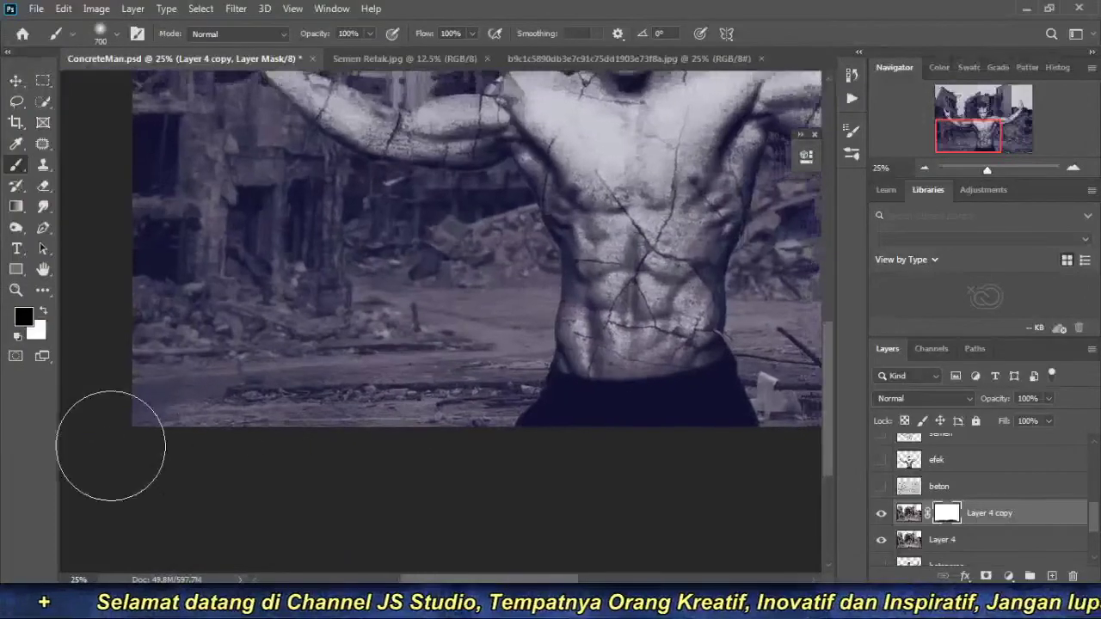
{"action": "left_click_drag", "start_coordinate": [577, 405], "coordinate": [376, 442]}
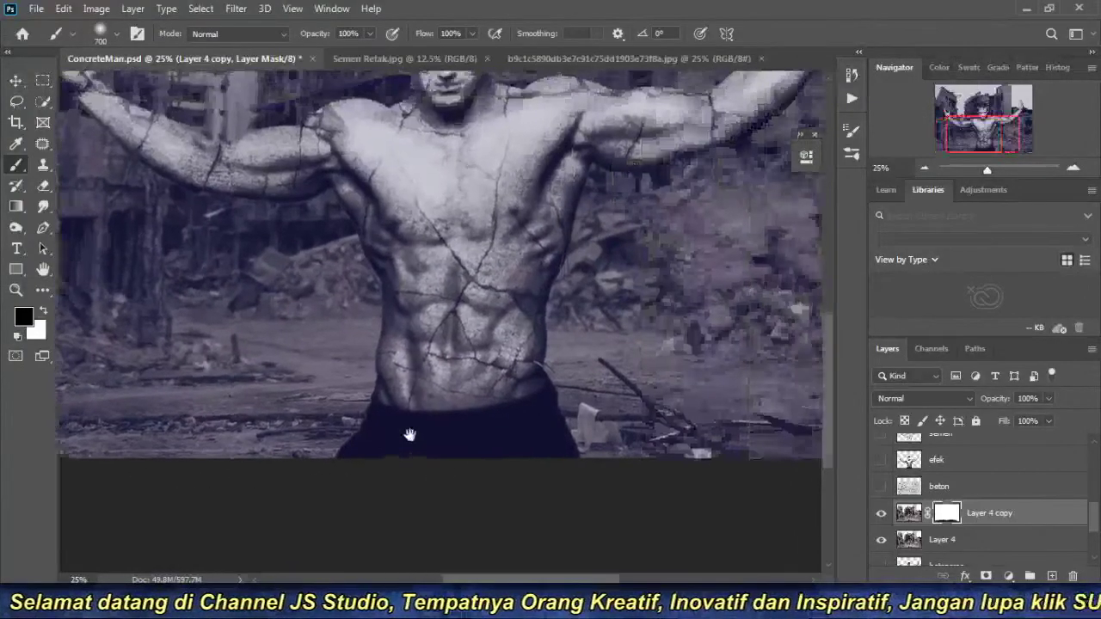
{"action": "left_click_drag", "start_coordinate": [564, 437], "coordinate": [396, 432]}
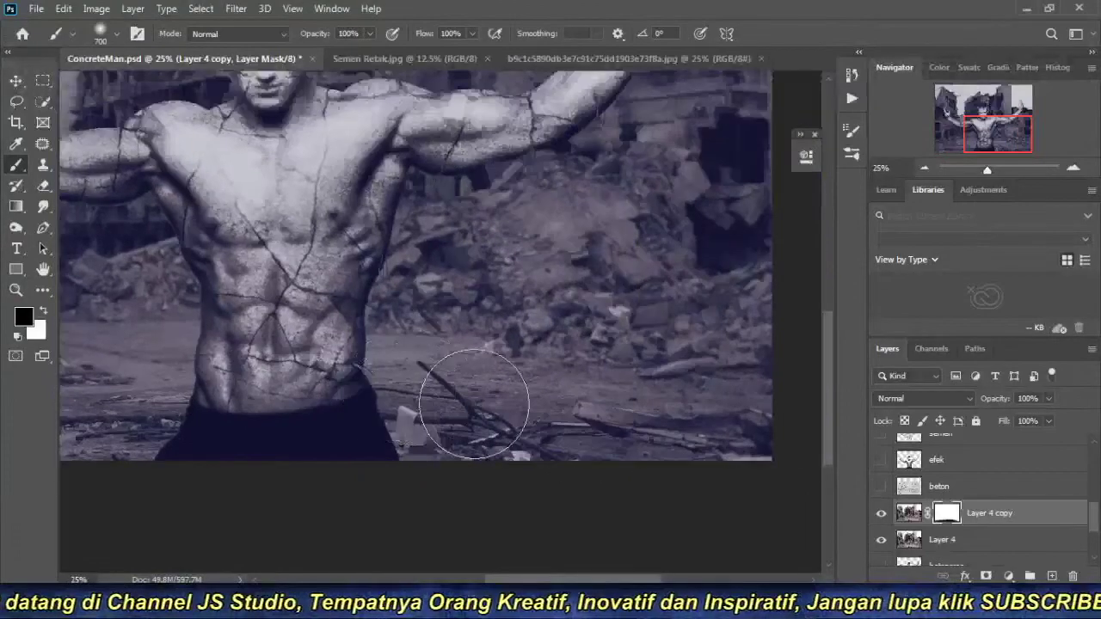
{"action": "left_click_drag", "start_coordinate": [676, 413], "coordinate": [569, 426]}
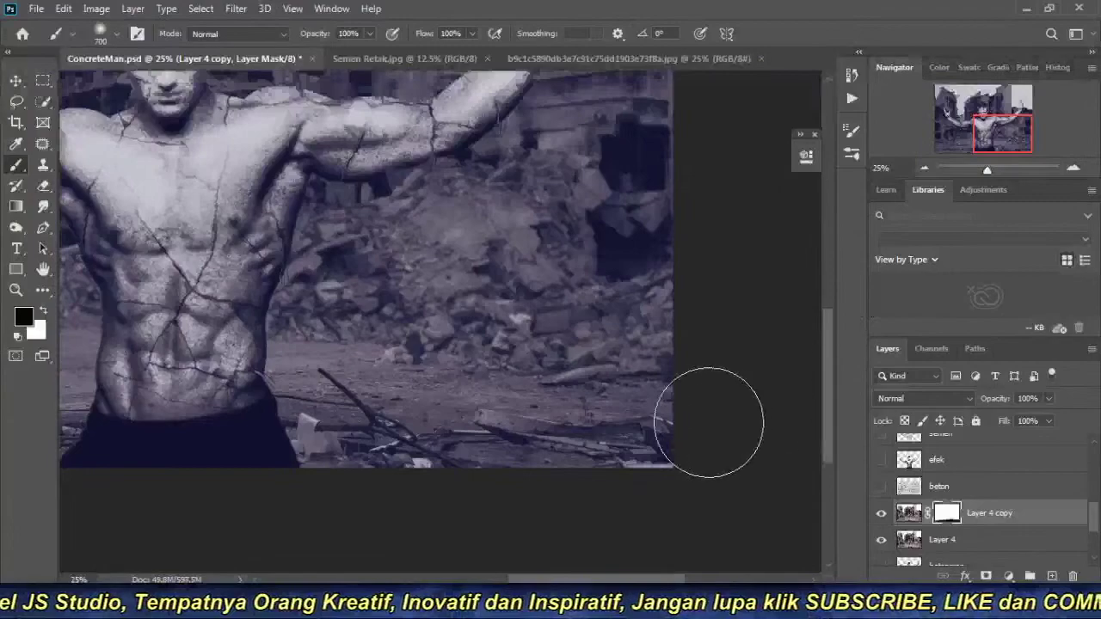
{"action": "left_click_drag", "start_coordinate": [304, 449], "coordinate": [547, 402]}
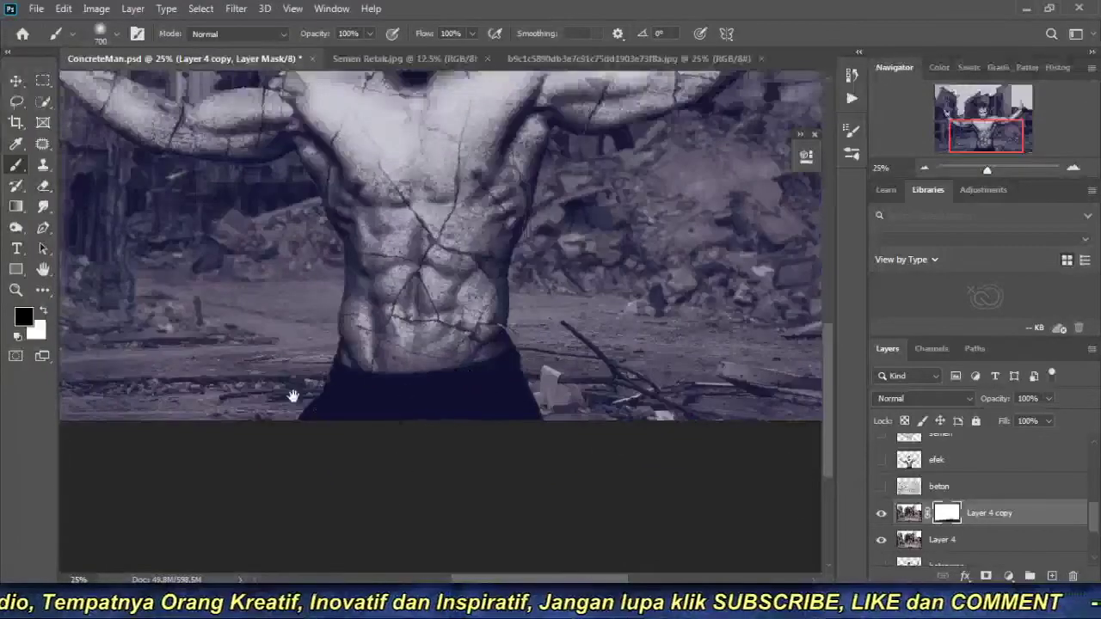
{"action": "left_click_drag", "start_coordinate": [293, 397], "coordinate": [382, 414]}
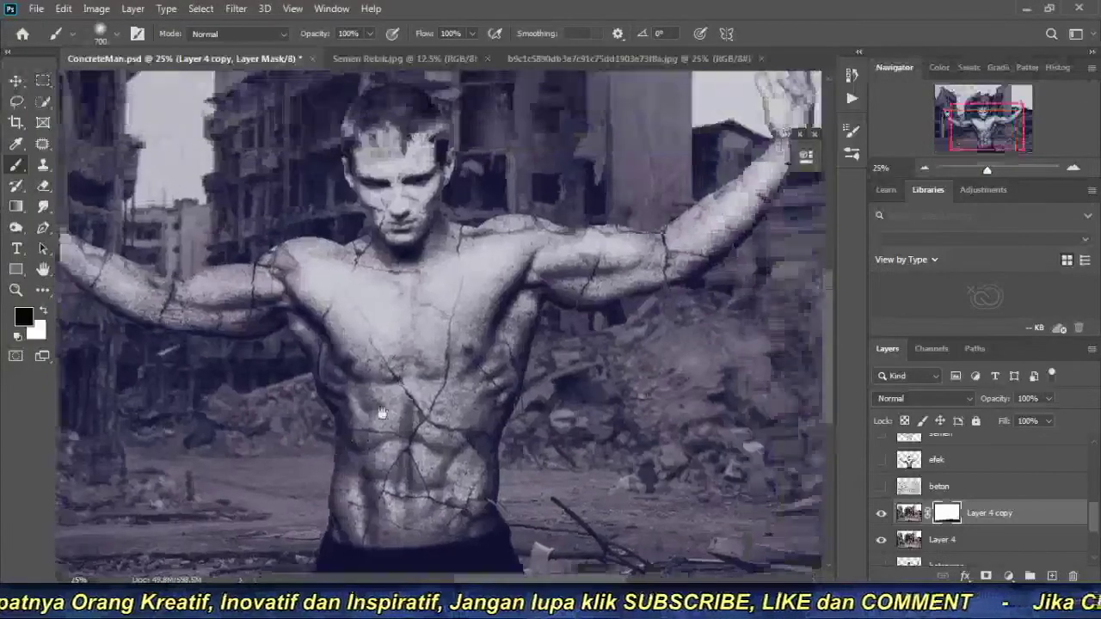
{"action": "left_click", "coordinate": [925, 168]}
{"action": "left_click", "coordinate": [925, 168]}
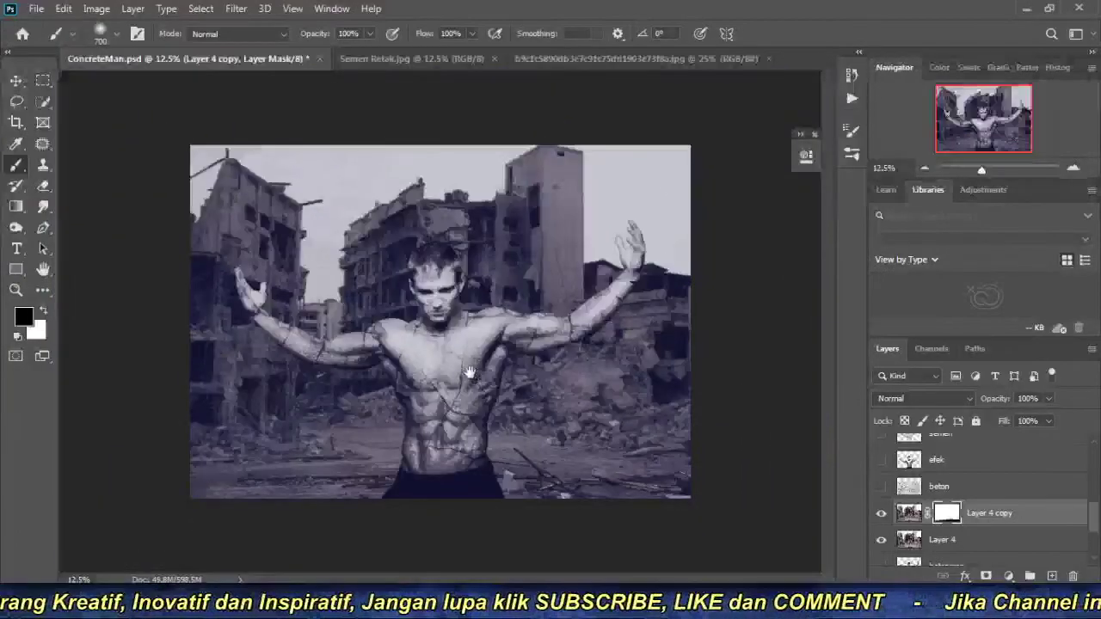
Zoom in close on the head, arm and torso, then fit the whole image.
{"action": "key", "text": "ctrl+plus"}
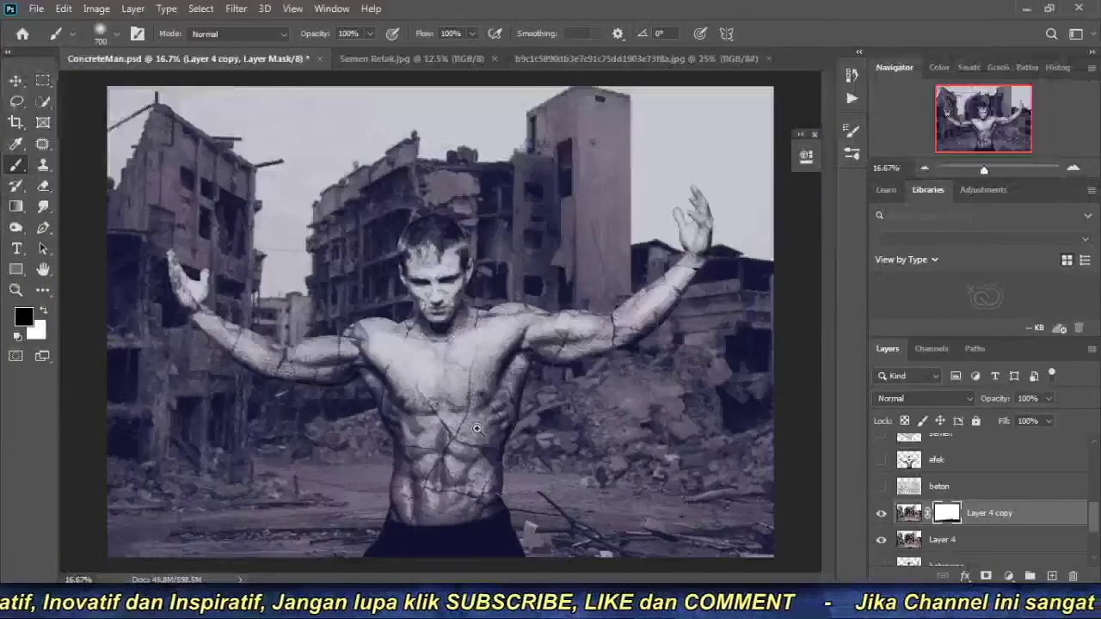
{"action": "key", "text": "ctrl+plus"}
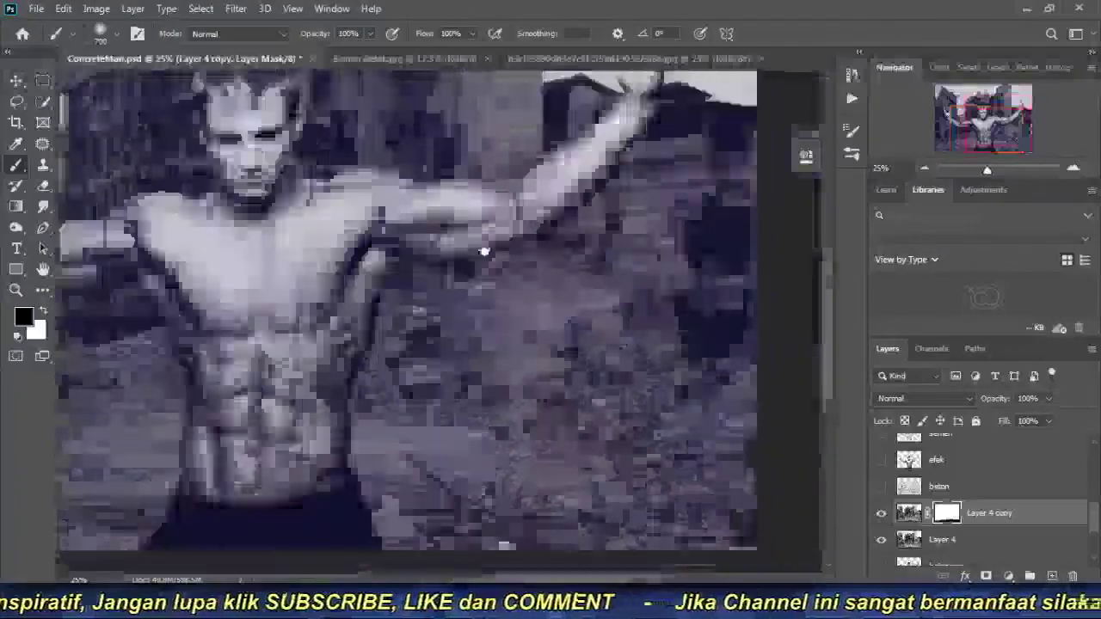
{"action": "key", "text": "ctrl+plus"}
{"action": "mouse_move", "coordinate": [583, 426]}
{"action": "left_mouse_down"}
{"action": "mouse_move", "coordinate": [412, 458]}
{"action": "mouse_move", "coordinate": [446, 294]}
{"action": "left_mouse_up"}
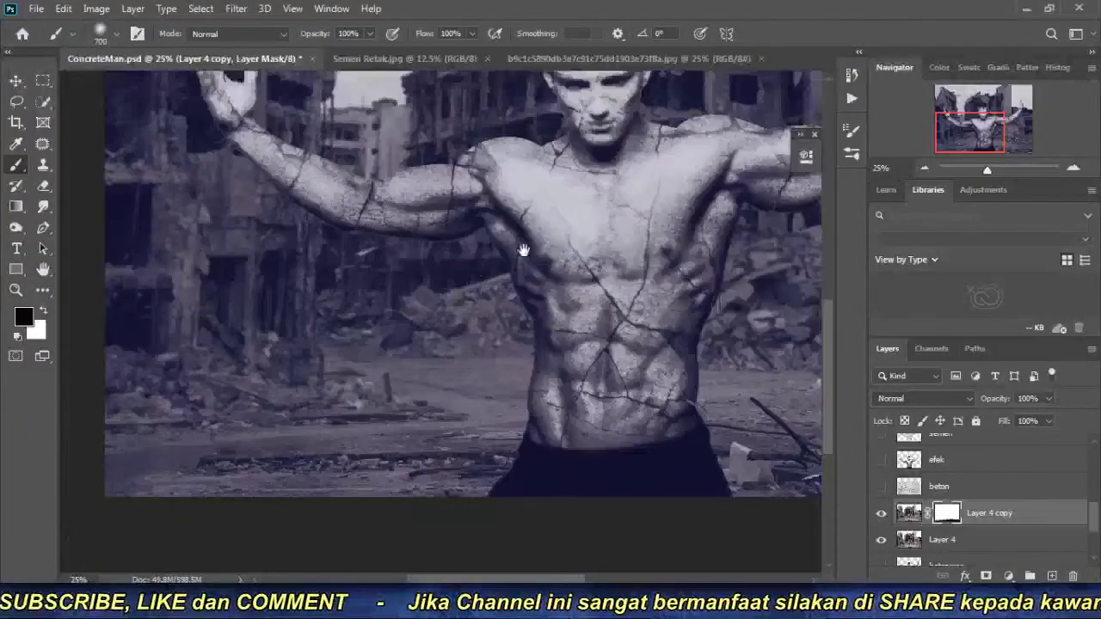
{"action": "mouse_move", "coordinate": [605, 281]}
{"action": "left_mouse_down"}
{"action": "mouse_move", "coordinate": [409, 312]}
{"action": "mouse_move", "coordinate": [496, 223]}
{"action": "left_mouse_up"}
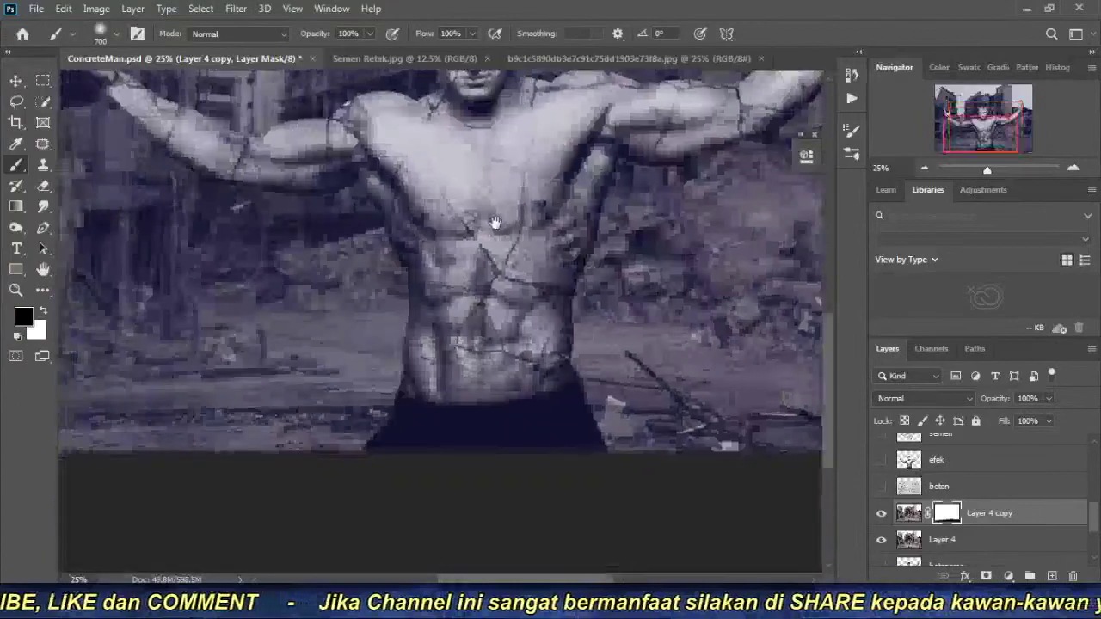
{"action": "mouse_move", "coordinate": [302, 395]}
{"action": "left_mouse_down"}
{"action": "mouse_move", "coordinate": [490, 401]}
{"action": "mouse_move", "coordinate": [406, 430]}
{"action": "mouse_move", "coordinate": [393, 373]}
{"action": "mouse_move", "coordinate": [331, 370]}
{"action": "mouse_move", "coordinate": [381, 344]}
{"action": "mouse_move", "coordinate": [455, 270]}
{"action": "mouse_move", "coordinate": [590, 327]}
{"action": "mouse_move", "coordinate": [482, 398]}
{"action": "mouse_move", "coordinate": [469, 361]}
{"action": "mouse_move", "coordinate": [610, 229]}
{"action": "mouse_move", "coordinate": [449, 356]}
{"action": "mouse_move", "coordinate": [315, 295]}
{"action": "left_mouse_up"}
{"action": "left_click_drag", "start_coordinate": [397, 257], "coordinate": [350, 394]}
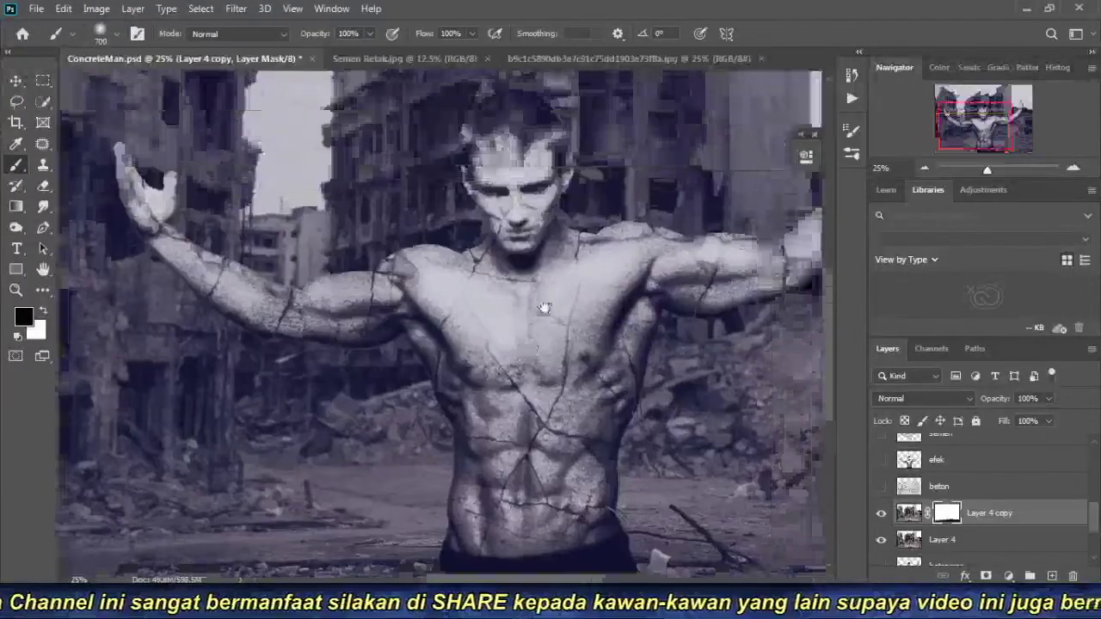
{"action": "left_click", "coordinate": [923, 168]}
{"action": "left_click", "coordinate": [923, 169]}
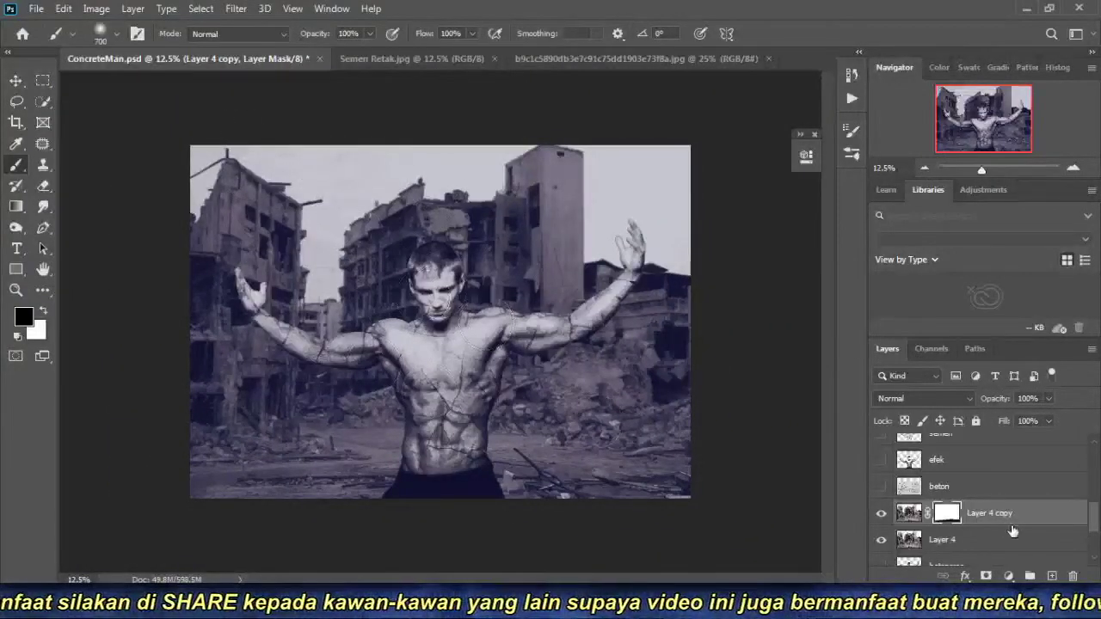
Toggle Curves 1 off and on to compare its effect on the image.
{"action": "scroll", "coordinate": [925, 484], "scroll_direction": "up", "scroll_amount": 2}
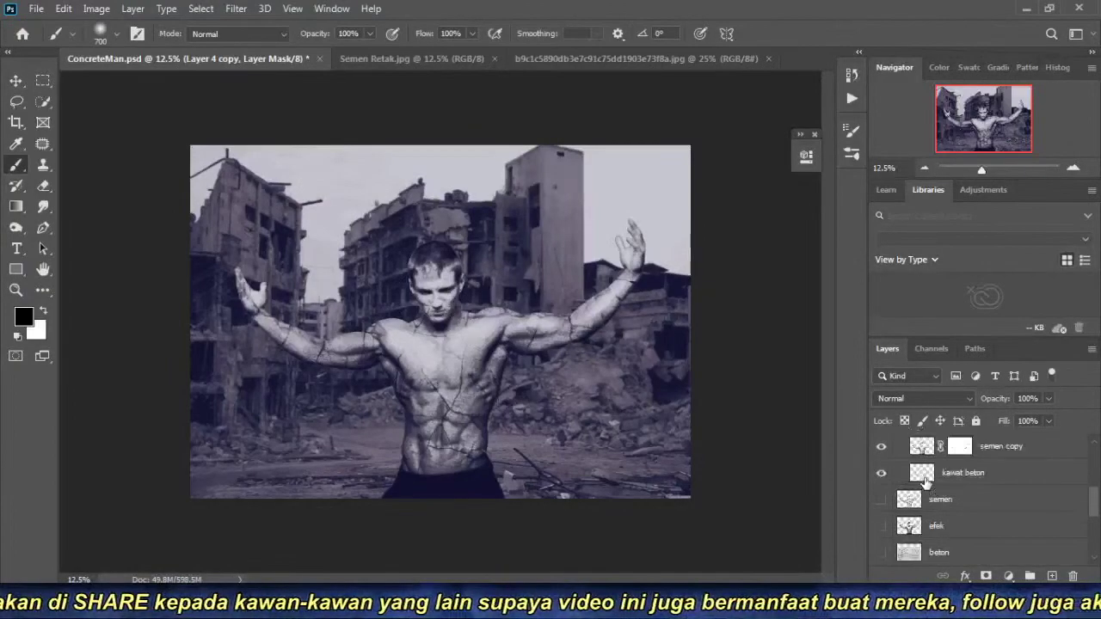
{"action": "scroll", "coordinate": [924, 484], "scroll_direction": "up", "scroll_amount": 2}
{"action": "scroll", "coordinate": [963, 518], "scroll_direction": "up", "scroll_amount": 1}
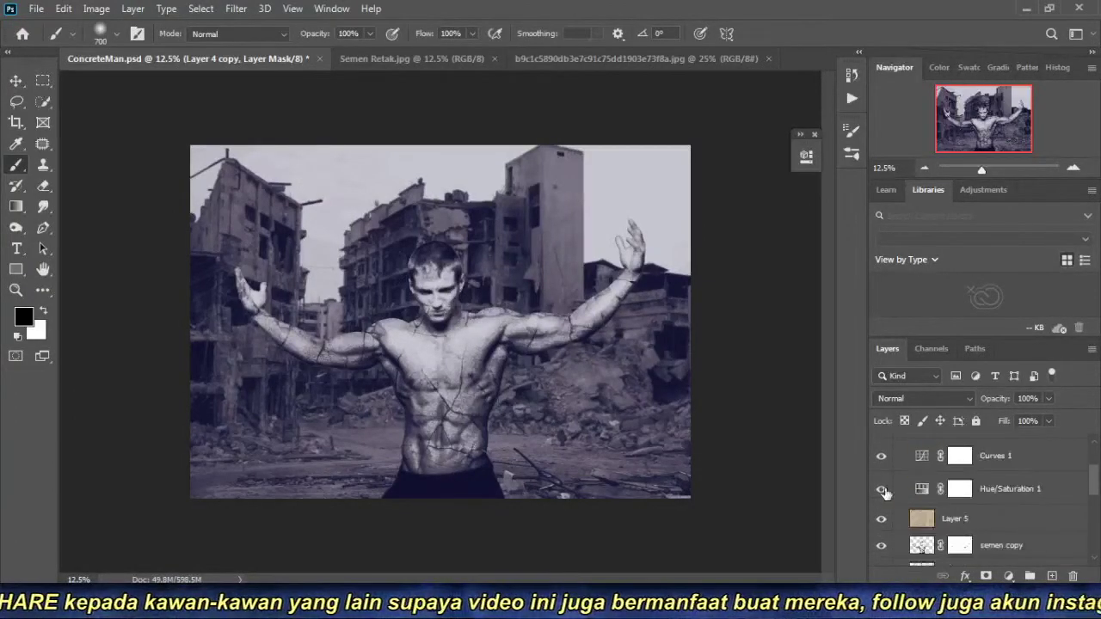
{"action": "left_click", "coordinate": [880, 463]}
{"action": "left_click", "coordinate": [879, 463]}
{"action": "left_click", "coordinate": [879, 463]}
{"action": "left_click", "coordinate": [880, 457]}
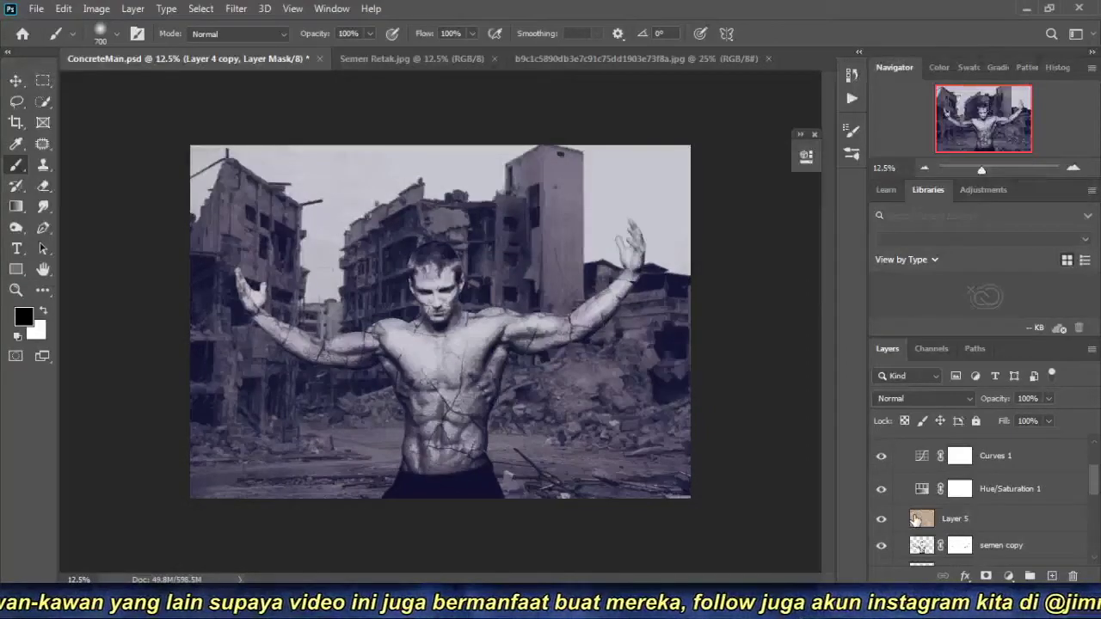
{"action": "scroll", "coordinate": [980, 534], "scroll_direction": "down", "scroll_amount": 1}
{"action": "scroll", "coordinate": [1015, 511], "scroll_direction": "up", "scroll_amount": 1}
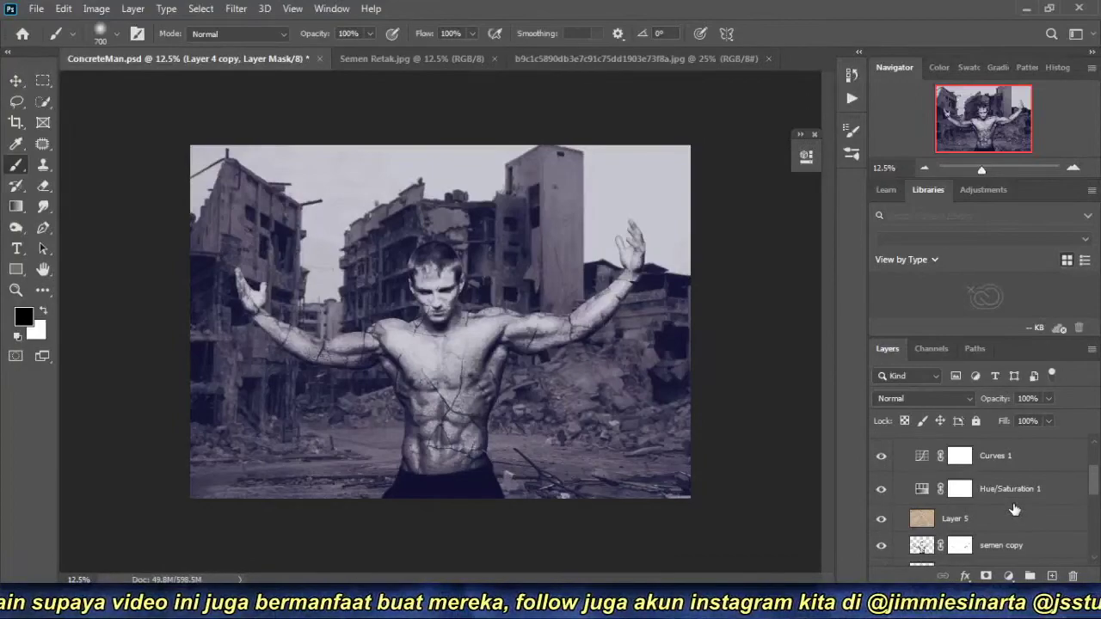
{"action": "scroll", "coordinate": [1015, 510], "scroll_direction": "up", "scroll_amount": 1}
{"action": "scroll", "coordinate": [1015, 510], "scroll_direction": "down", "scroll_amount": 1}
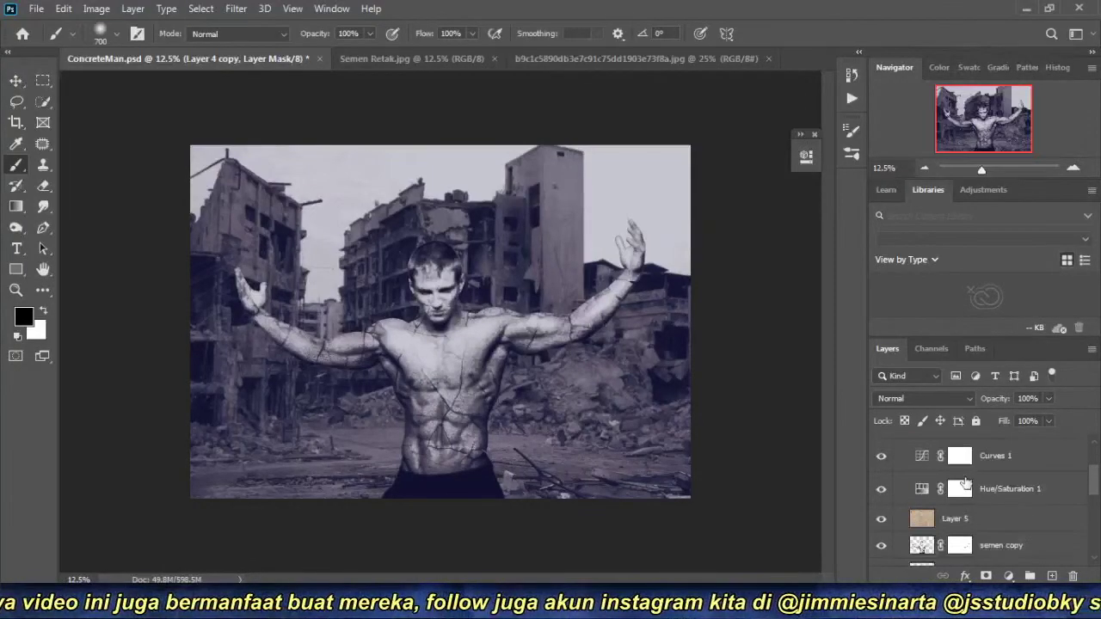
Clip Curves 1 and Hue/Saturation 1 onto Layer 5 as clipping masks.
{"action": "left_click", "coordinate": [918, 458]}
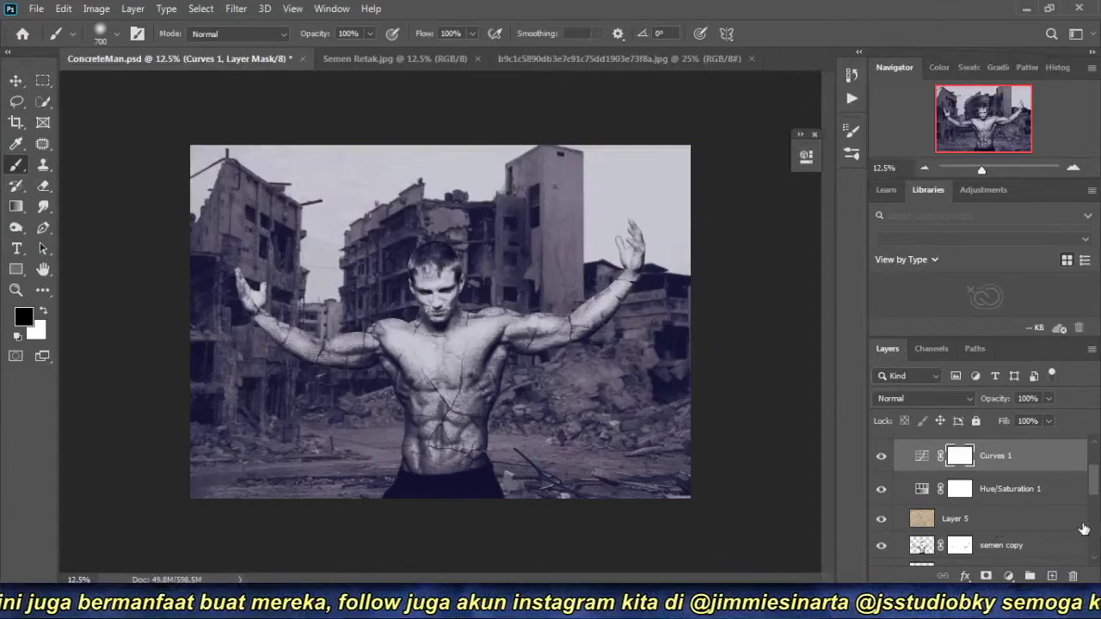
{"action": "key", "text": "ctrl+alt+g"}
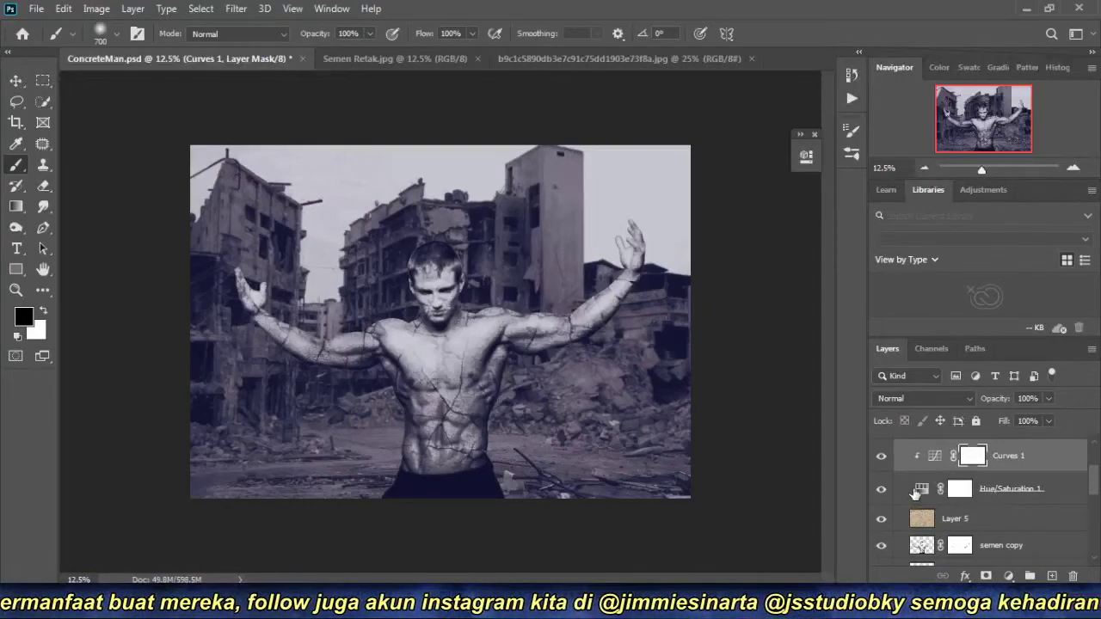
{"action": "left_click", "coordinate": [916, 492]}
{"action": "key", "text": "ctrl+alt+g"}
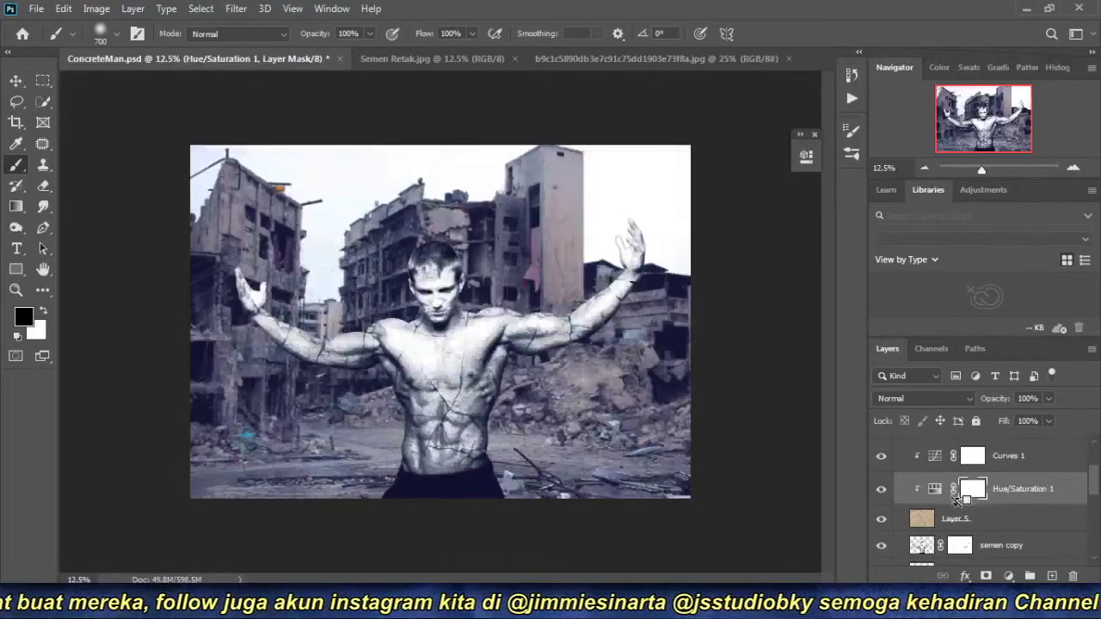
{"action": "key", "text": "ctrl+plus"}
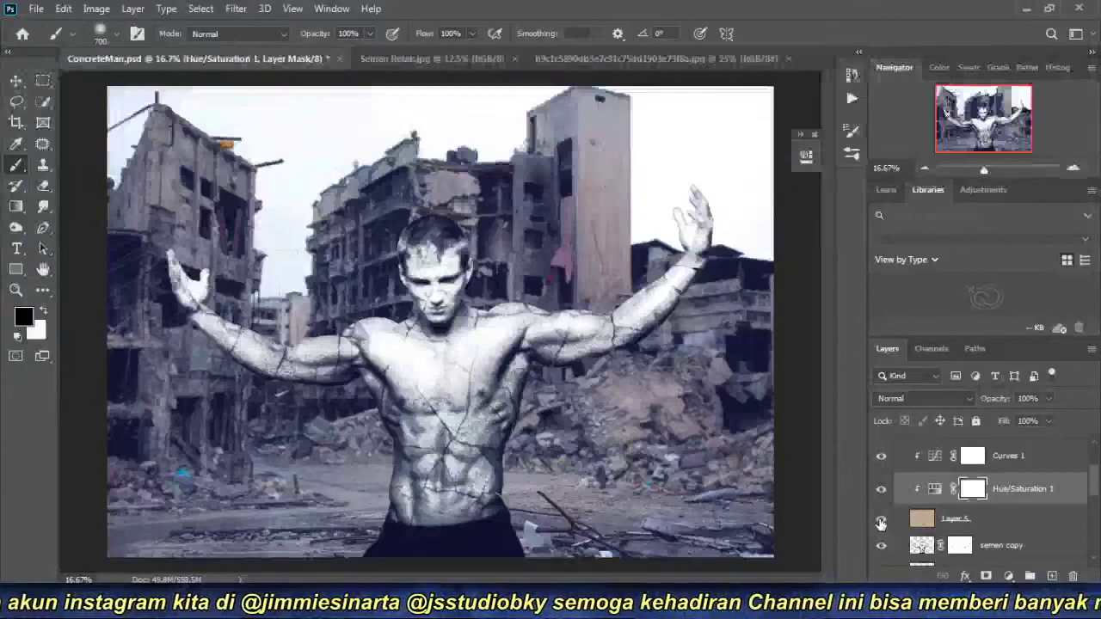
{"action": "left_click", "coordinate": [921, 518]}
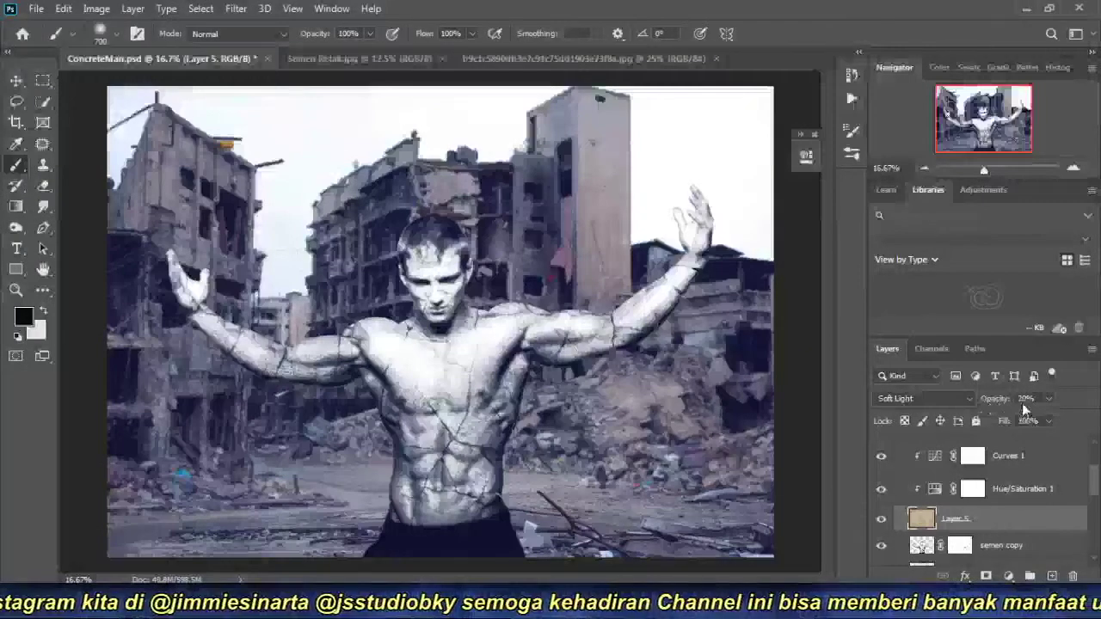
Enter 50 as Layer 5's opacity and zoom toward the raised right arm.
{"action": "type", "text": "50"}
{"action": "key", "text": "Return"}
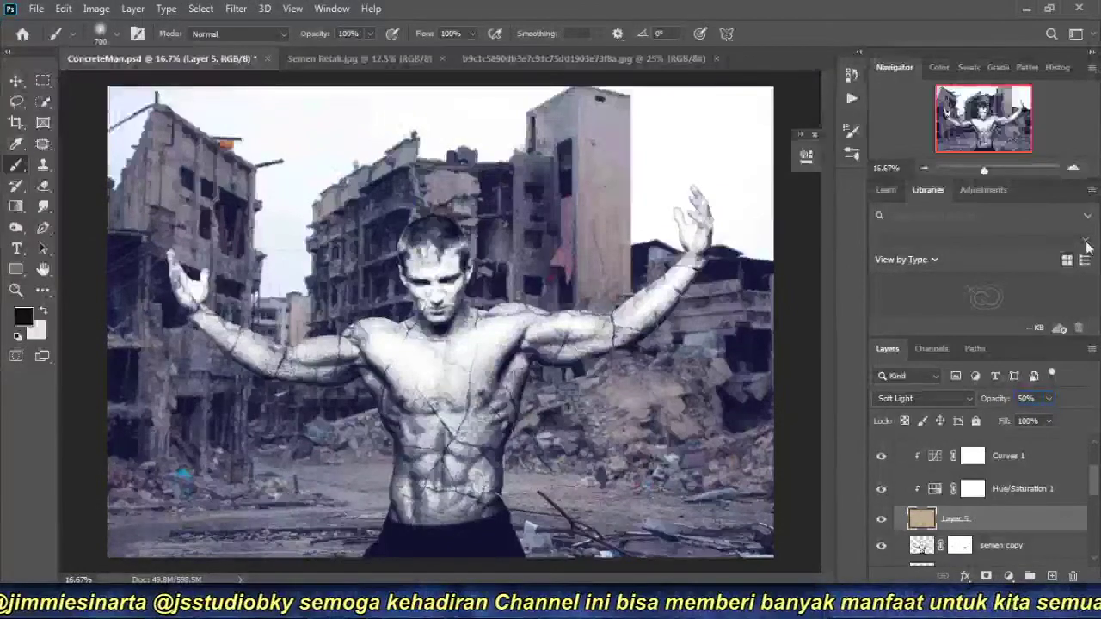
{"action": "key", "text": "ctrl+plus"}
{"action": "left_click_drag", "start_coordinate": [568, 341], "coordinate": [144, 444]}
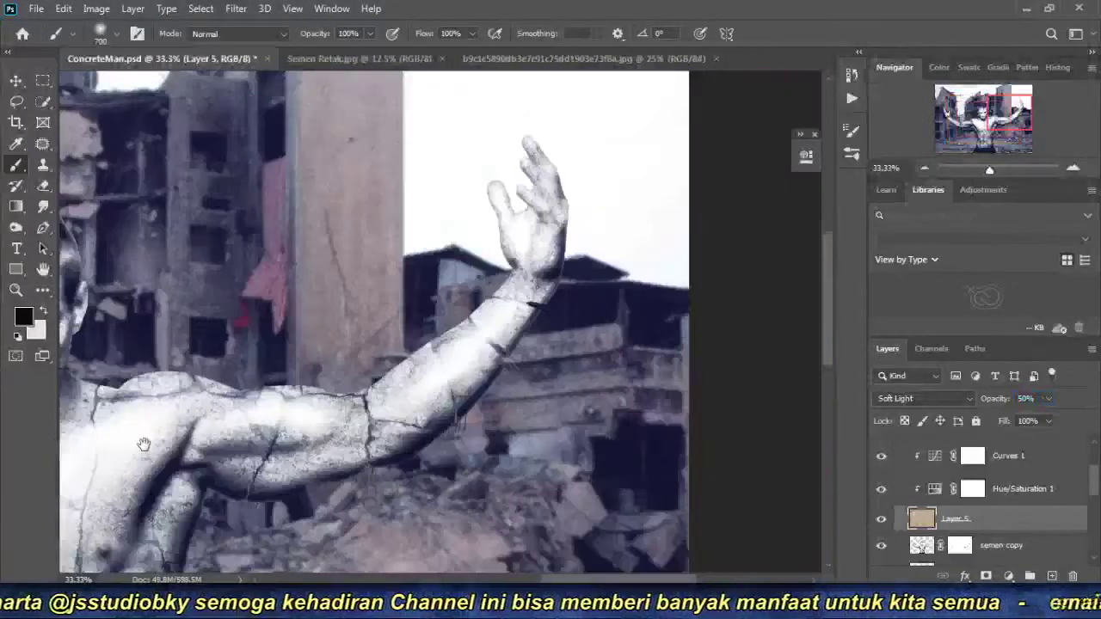
{"action": "scroll", "coordinate": [351, 319], "scroll_direction": "up", "scroll_amount": 2}
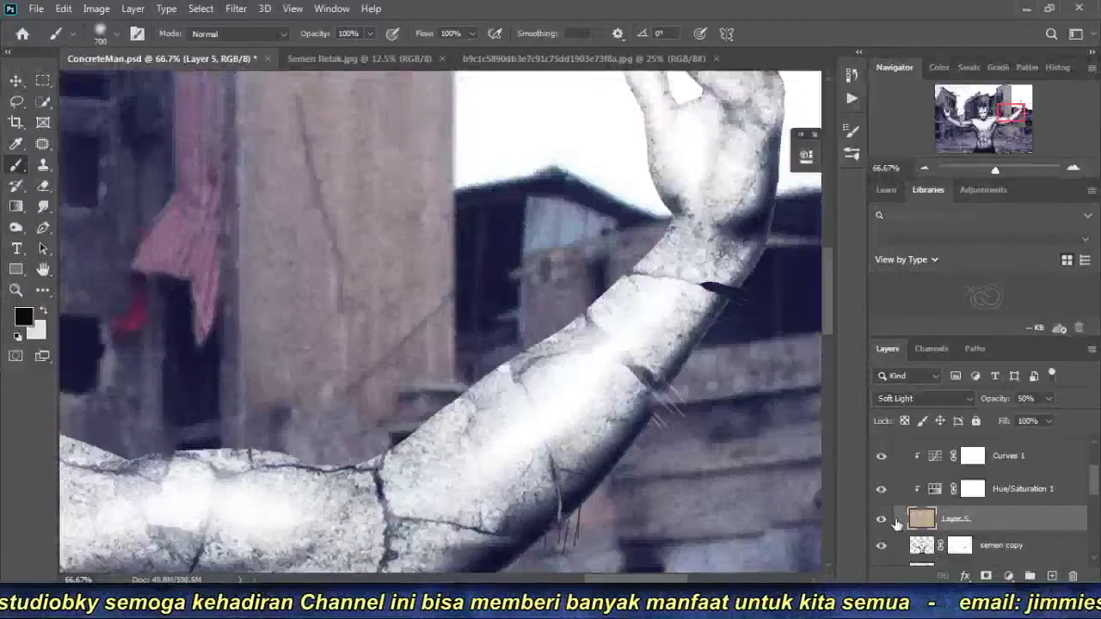
Toggle Layer 5 off and on to compare the tone on the building walls.
{"action": "left_click", "coordinate": [882, 522]}
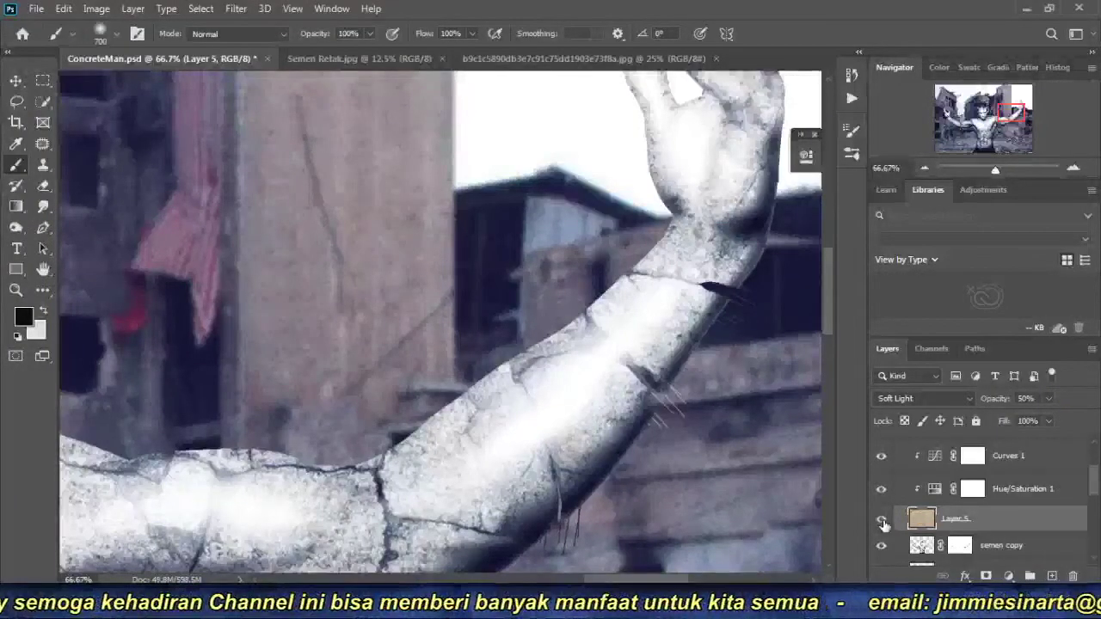
{"action": "scroll", "coordinate": [413, 315], "scroll_direction": "up", "scroll_amount": 5}
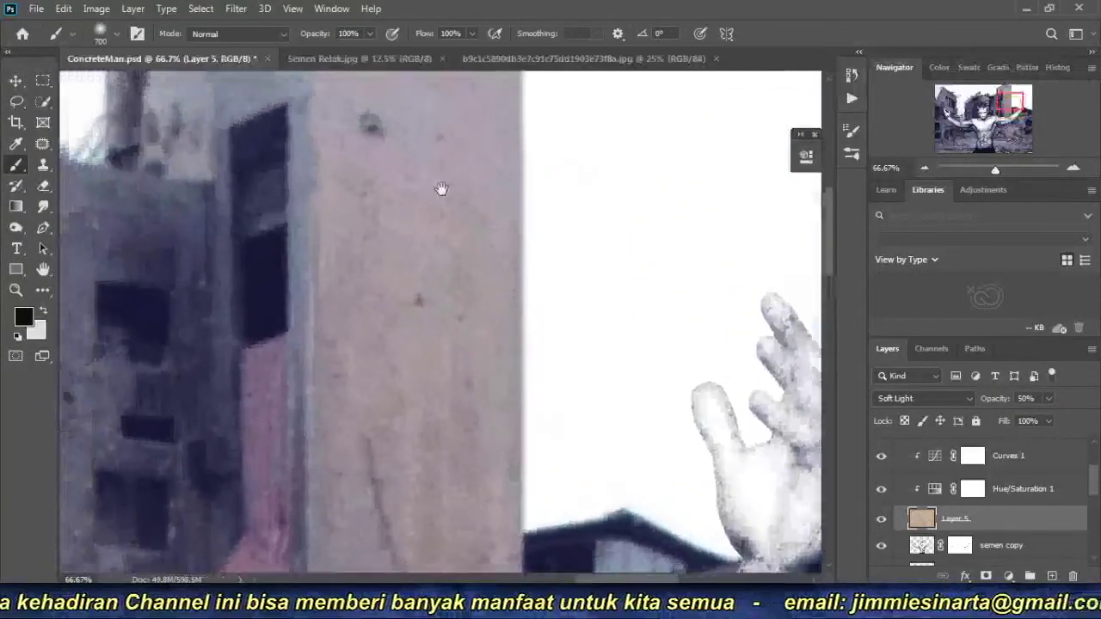
{"action": "left_click", "coordinate": [443, 190], "text": "ctrl"}
{"action": "left_click", "coordinate": [442, 190], "text": "ctrl"}
{"action": "type", "text": "70"}
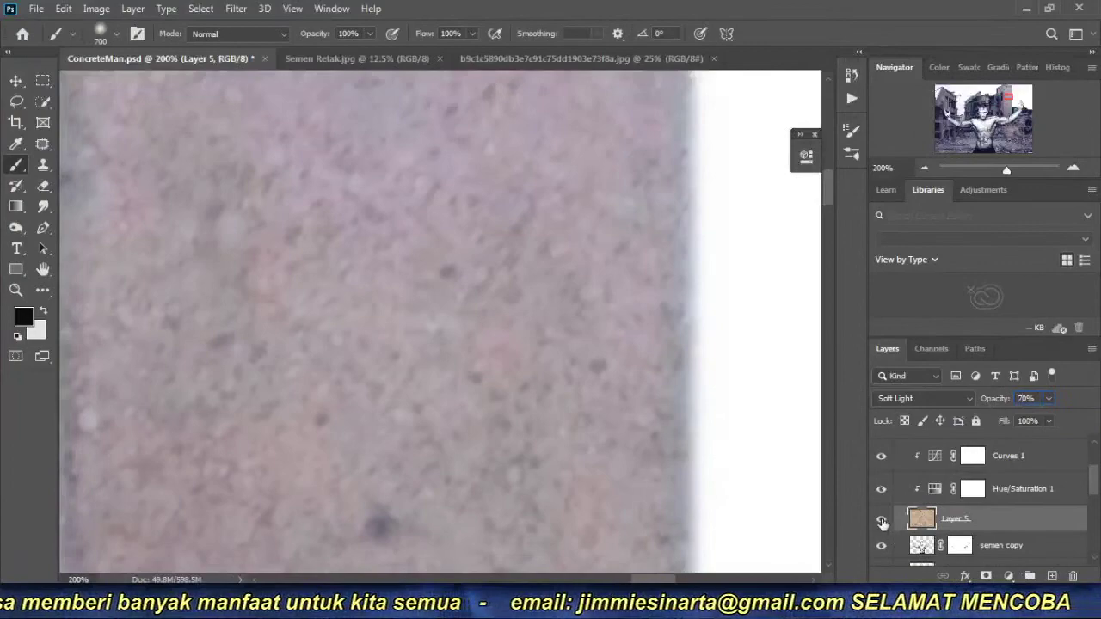
{"action": "left_click", "coordinate": [881, 521]}
{"action": "left_click", "coordinate": [881, 520]}
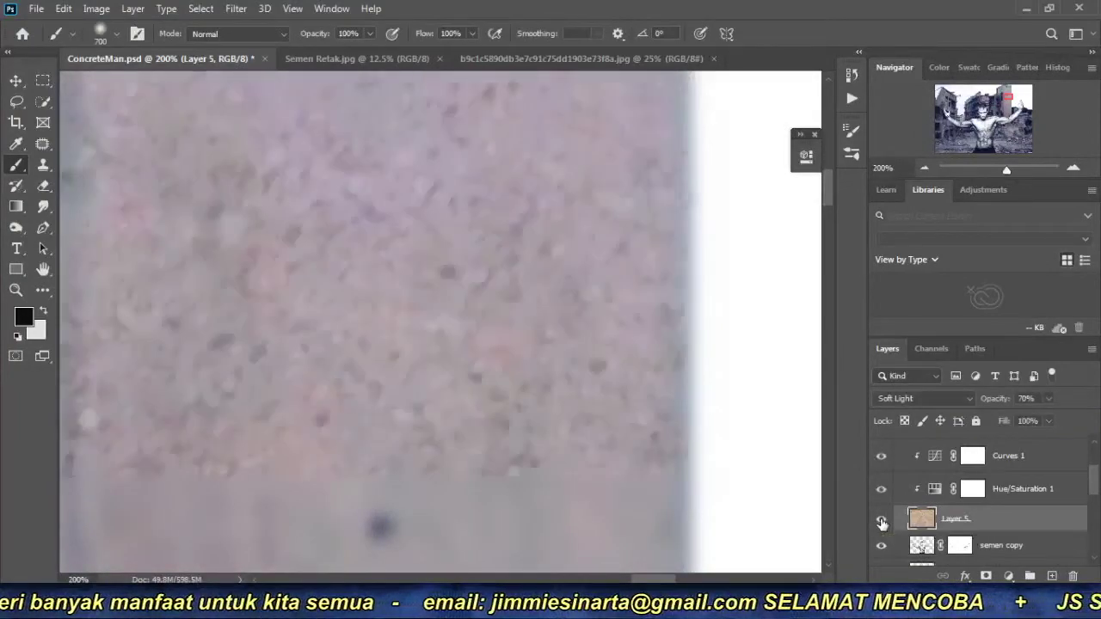
{"action": "left_click", "coordinate": [923, 169]}
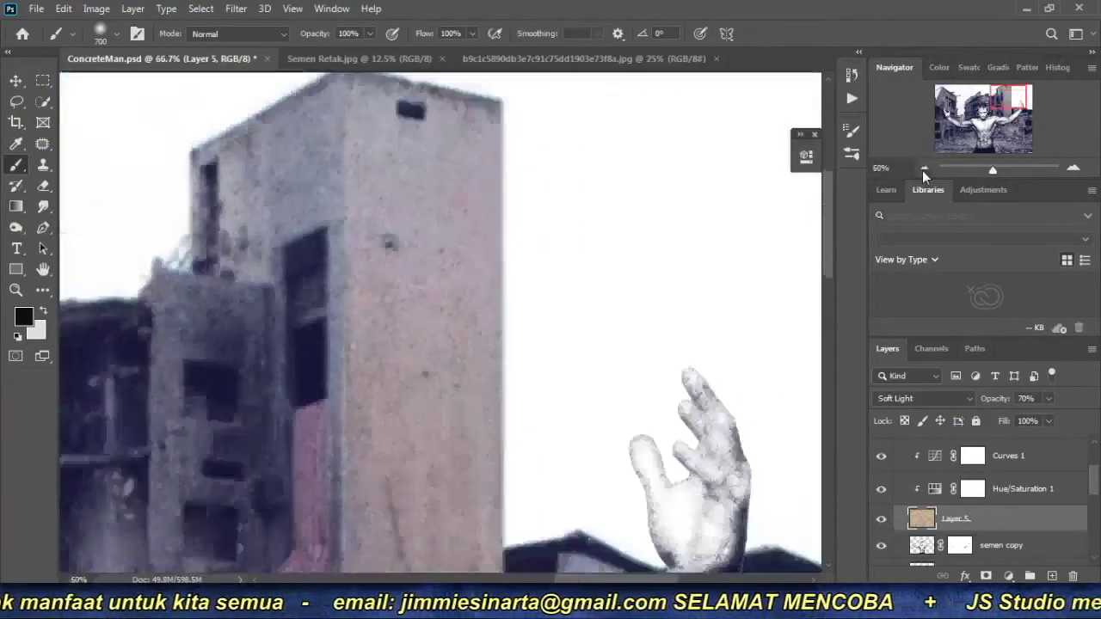
{"action": "scroll", "coordinate": [275, 370], "scroll_direction": "up", "scroll_amount": 1}
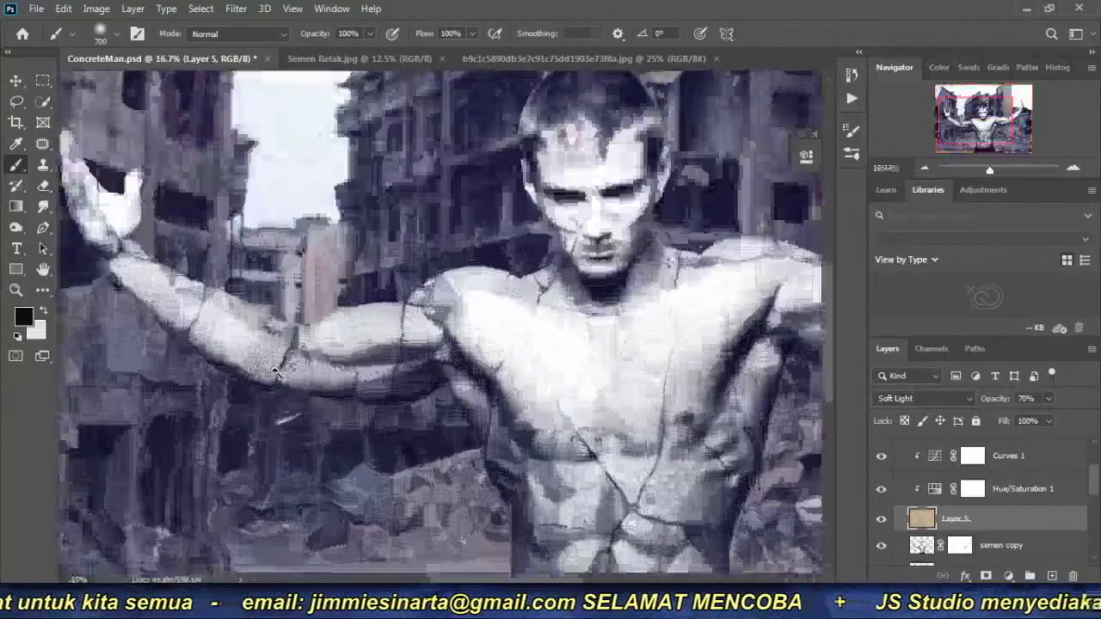
{"action": "scroll", "coordinate": [319, 292], "scroll_direction": "up", "scroll_amount": 1}
{"action": "scroll", "coordinate": [318, 293], "scroll_direction": "up", "scroll_amount": 1}
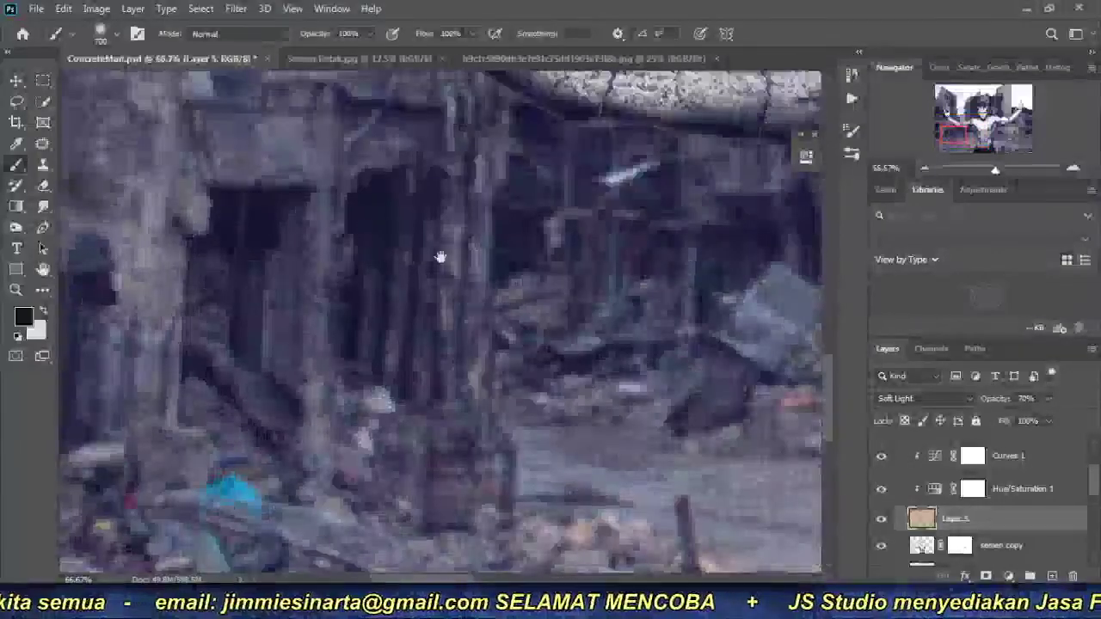
{"action": "scroll", "coordinate": [241, 248], "scroll_direction": "up", "scroll_amount": 1}
{"action": "left_click_drag", "start_coordinate": [493, 218], "coordinate": [359, 488]}
{"action": "mouse_move", "coordinate": [430, 172]}
{"action": "left_mouse_down"}
{"action": "mouse_move", "coordinate": [369, 362]}
{"action": "mouse_move", "coordinate": [584, 401]}
{"action": "left_mouse_up"}
{"action": "left_click_drag", "start_coordinate": [499, 226], "coordinate": [545, 430]}
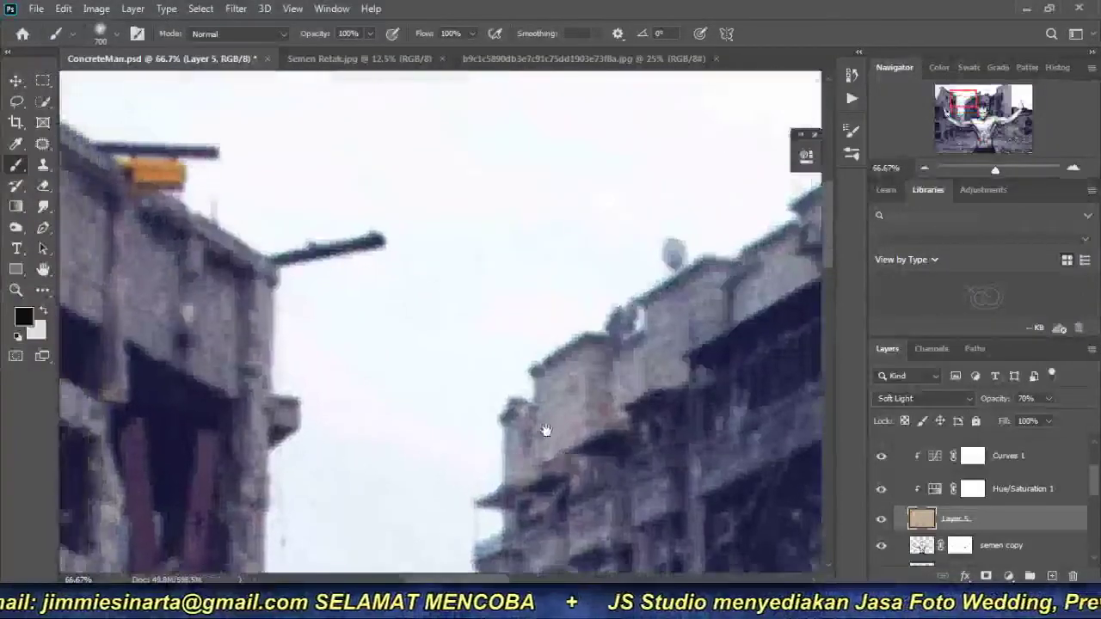
{"action": "left_click", "coordinate": [924, 169]}
{"action": "scroll", "coordinate": [556, 252], "scroll_direction": "down", "scroll_amount": 1}
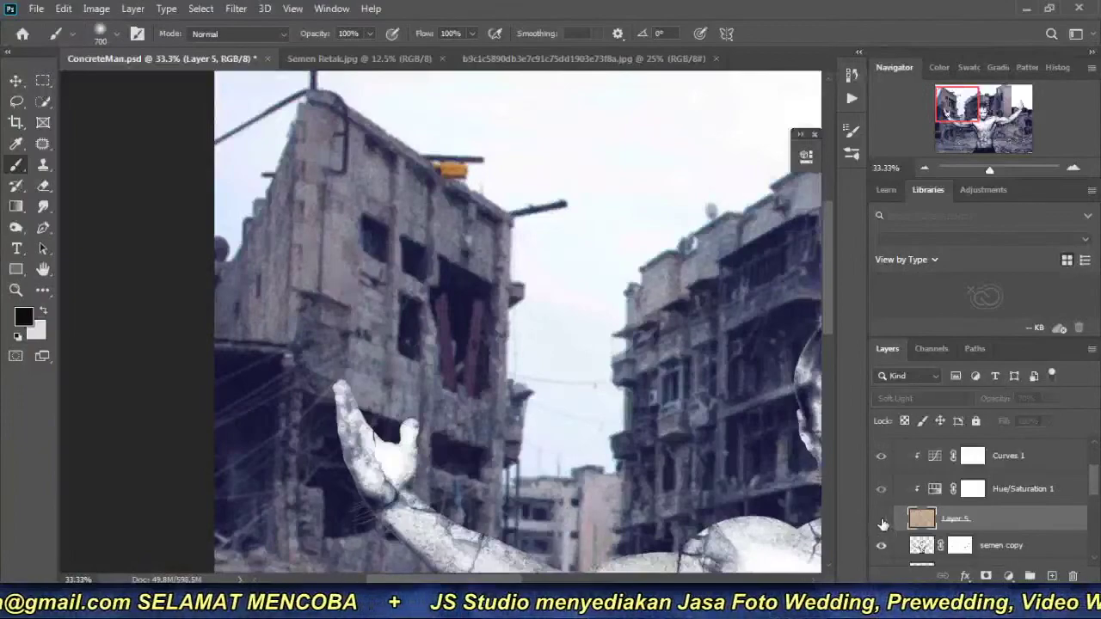
{"action": "left_click", "coordinate": [924, 169]}
{"action": "left_click", "coordinate": [923, 169]}
{"action": "scroll", "coordinate": [555, 275], "scroll_direction": "up", "scroll_amount": 1}
{"action": "mouse_move", "coordinate": [650, 434]}
{"action": "left_mouse_down"}
{"action": "mouse_move", "coordinate": [404, 366]}
{"action": "mouse_move", "coordinate": [477, 425]}
{"action": "mouse_move", "coordinate": [564, 360]}
{"action": "left_mouse_up"}
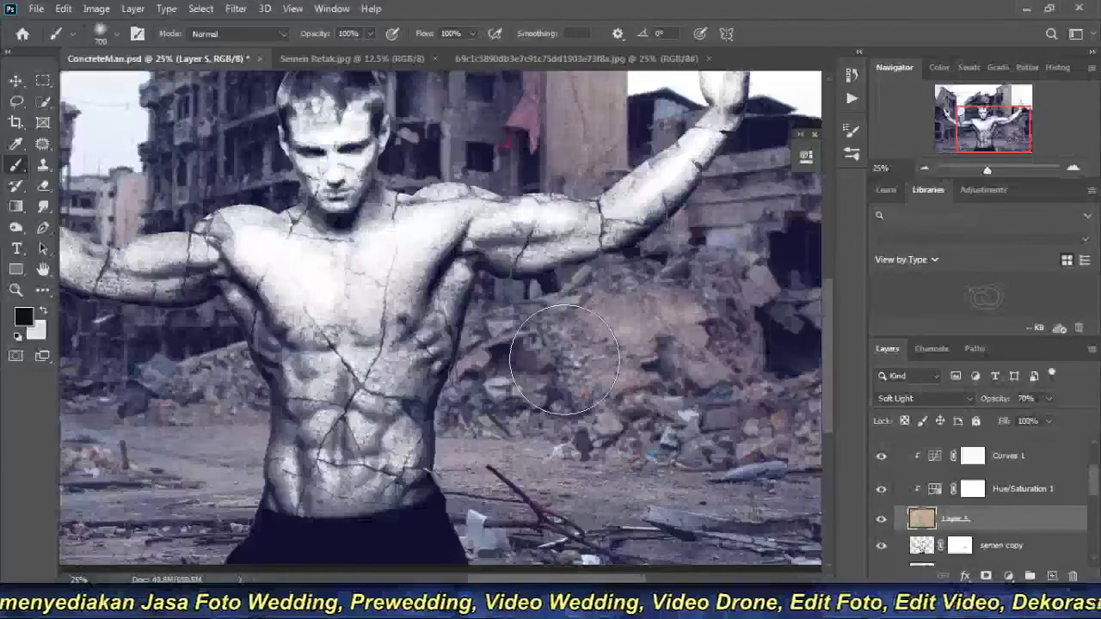
{"action": "left_click_drag", "start_coordinate": [308, 411], "coordinate": [484, 403]}
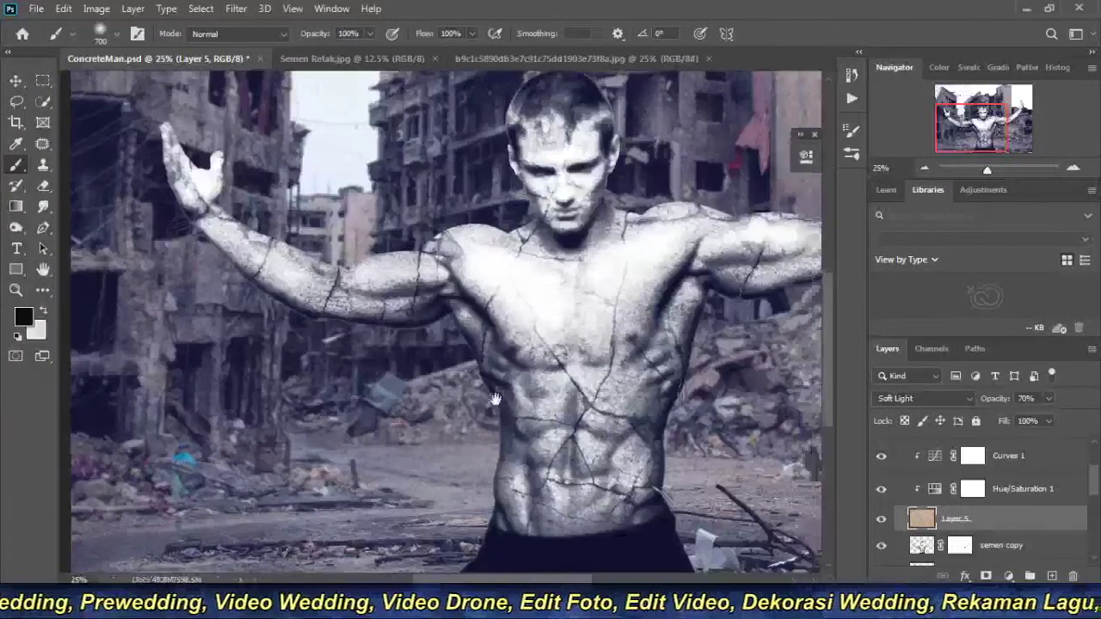
{"action": "scroll", "coordinate": [558, 350], "scroll_direction": "up", "scroll_amount": 3}
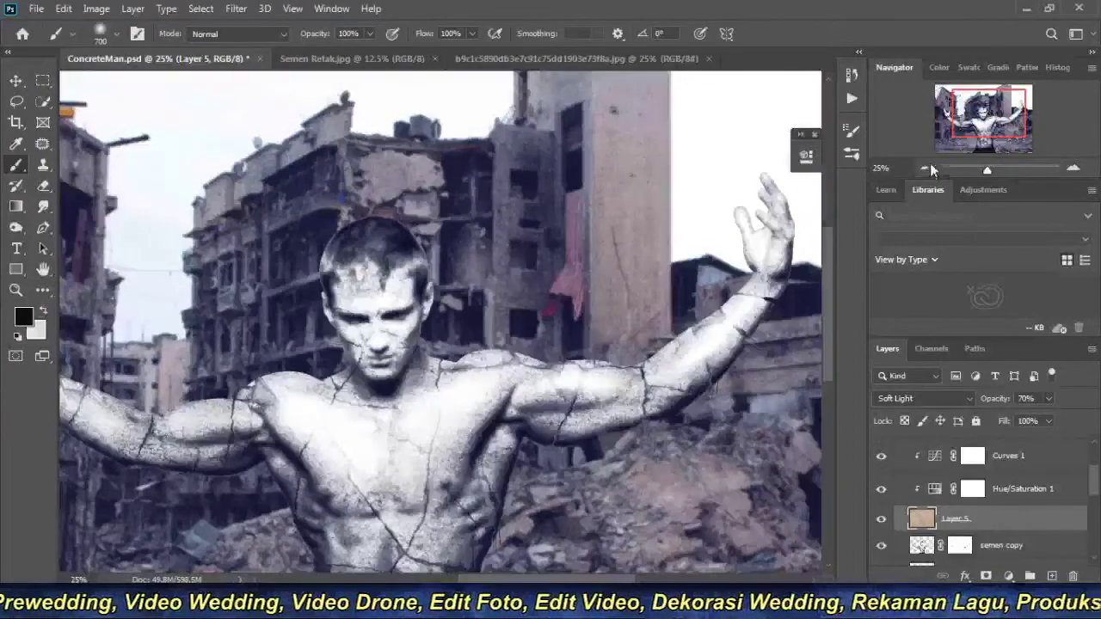
{"action": "scroll", "coordinate": [423, 362], "scroll_direction": "down", "scroll_amount": 1}
{"action": "scroll", "coordinate": [462, 306], "scroll_direction": "up", "scroll_amount": 1}
{"action": "scroll", "coordinate": [457, 311], "scroll_direction": "up", "scroll_amount": 1}
{"action": "scroll", "coordinate": [473, 353], "scroll_direction": "up", "scroll_amount": 1}
{"action": "left_click_drag", "start_coordinate": [451, 282], "coordinate": [467, 372]}
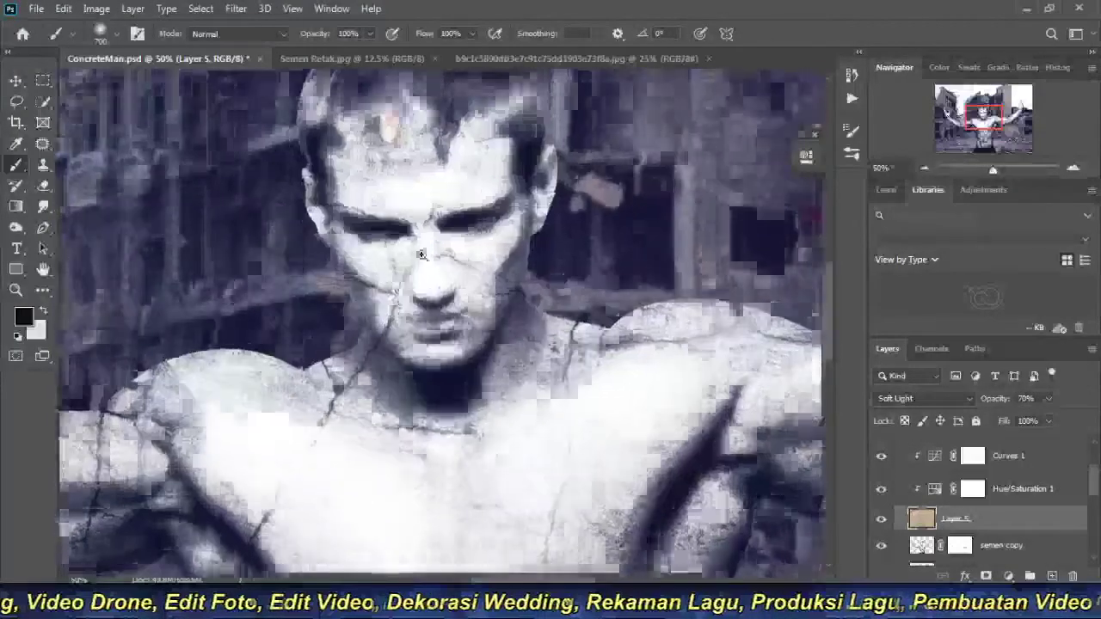
{"action": "scroll", "coordinate": [503, 328], "scroll_direction": "up", "scroll_amount": 2}
{"action": "left_click_drag", "start_coordinate": [502, 328], "coordinate": [517, 448]}
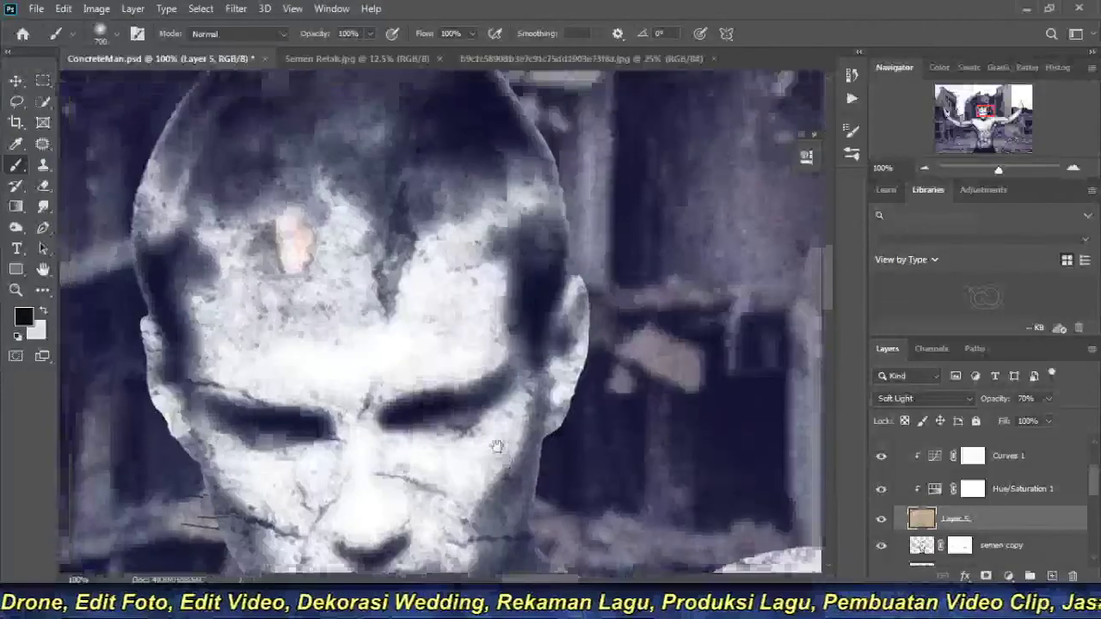
{"action": "left_click", "coordinate": [924, 168]}
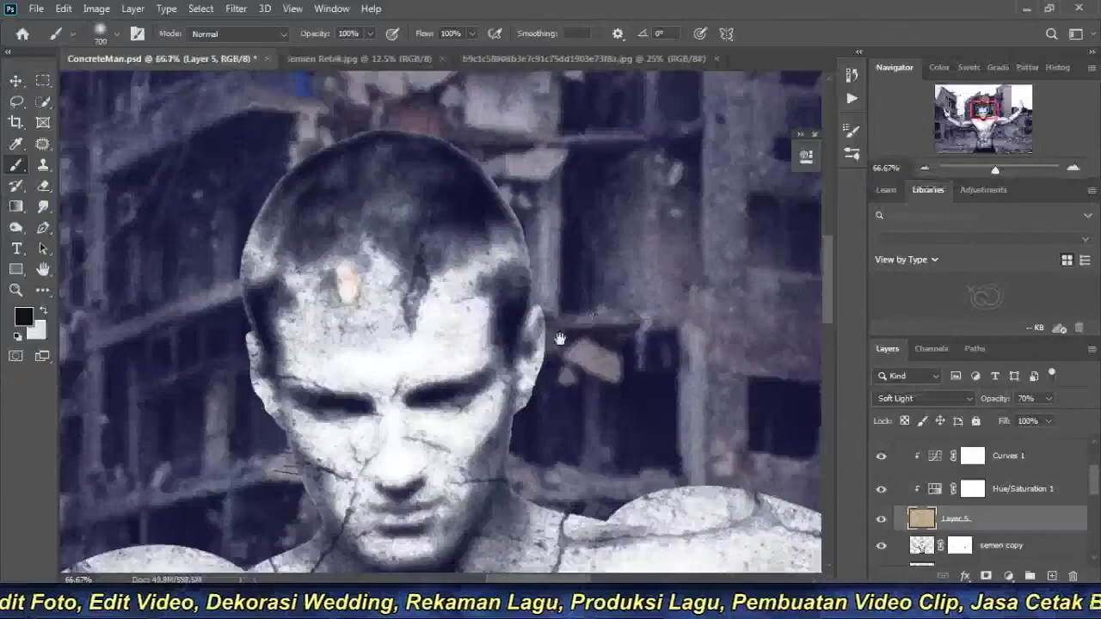
{"action": "mouse_move", "coordinate": [817, 404]}
{"action": "left_mouse_down"}
{"action": "mouse_move", "coordinate": [752, 364]}
{"action": "mouse_move", "coordinate": [555, 305]}
{"action": "left_mouse_up"}
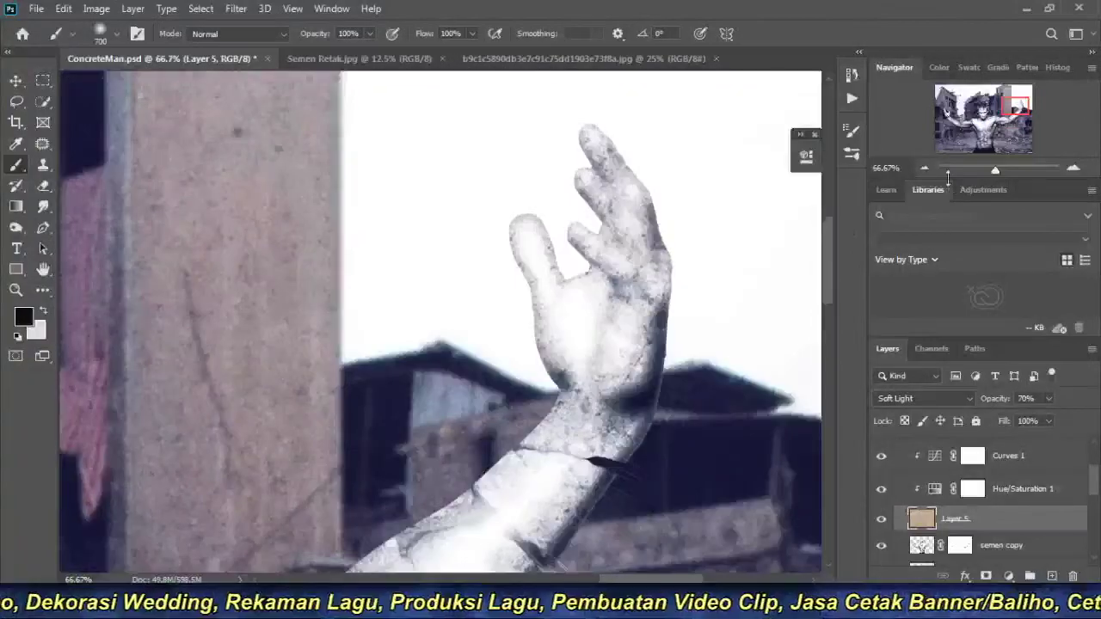
{"action": "left_click", "coordinate": [925, 168]}
{"action": "left_click", "coordinate": [925, 168]}
{"action": "left_click", "coordinate": [924, 168]}
{"action": "mouse_move", "coordinate": [406, 317]}
{"action": "left_mouse_down"}
{"action": "mouse_move", "coordinate": [508, 316]}
{"action": "mouse_move", "coordinate": [716, 272]}
{"action": "left_mouse_up"}
{"action": "left_click", "coordinate": [925, 168]}
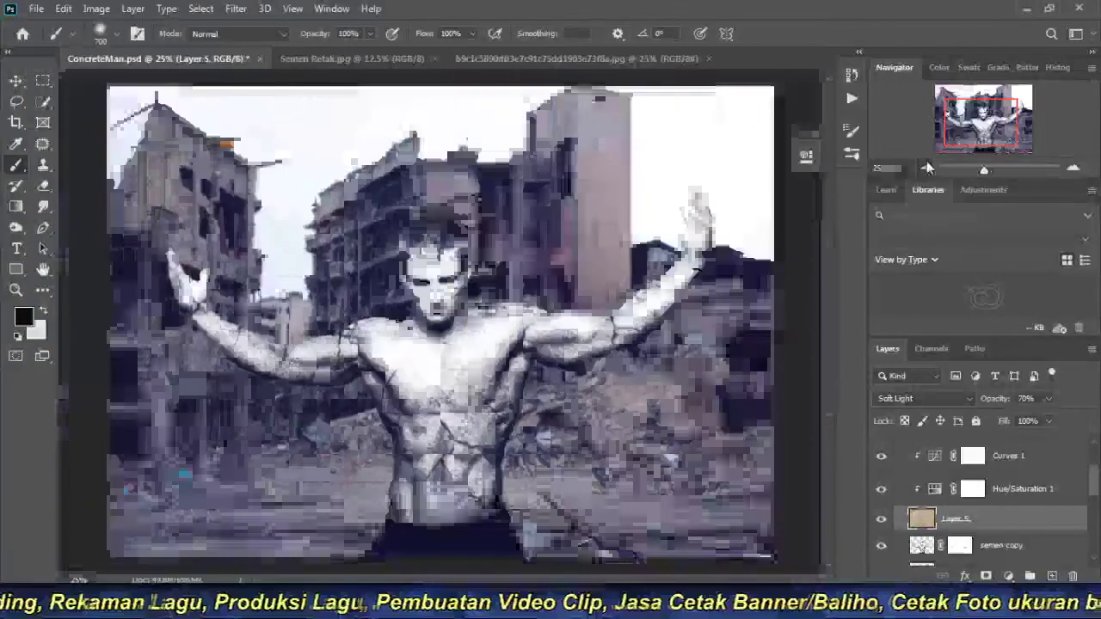
{"action": "mouse_move", "coordinate": [379, 389]}
{"action": "left_mouse_down"}
{"action": "mouse_move", "coordinate": [418, 389]}
{"action": "mouse_move", "coordinate": [453, 301]}
{"action": "mouse_move", "coordinate": [482, 296]}
{"action": "left_mouse_up"}
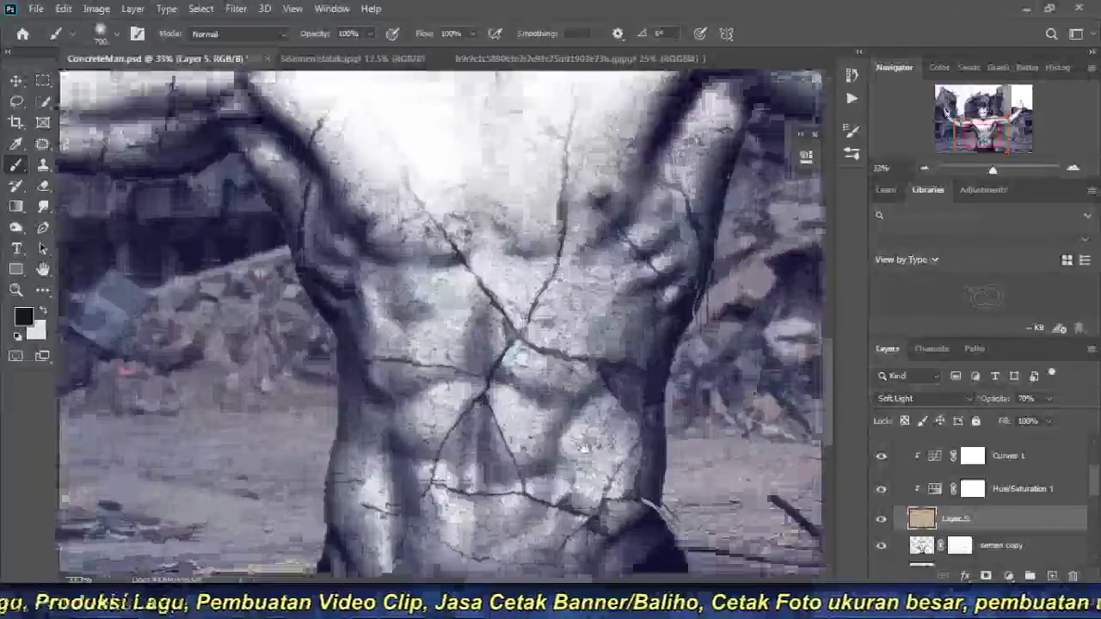
{"action": "mouse_move", "coordinate": [479, 233]}
{"action": "left_mouse_down"}
{"action": "mouse_move", "coordinate": [454, 399]}
{"action": "mouse_move", "coordinate": [479, 246]}
{"action": "left_mouse_up"}
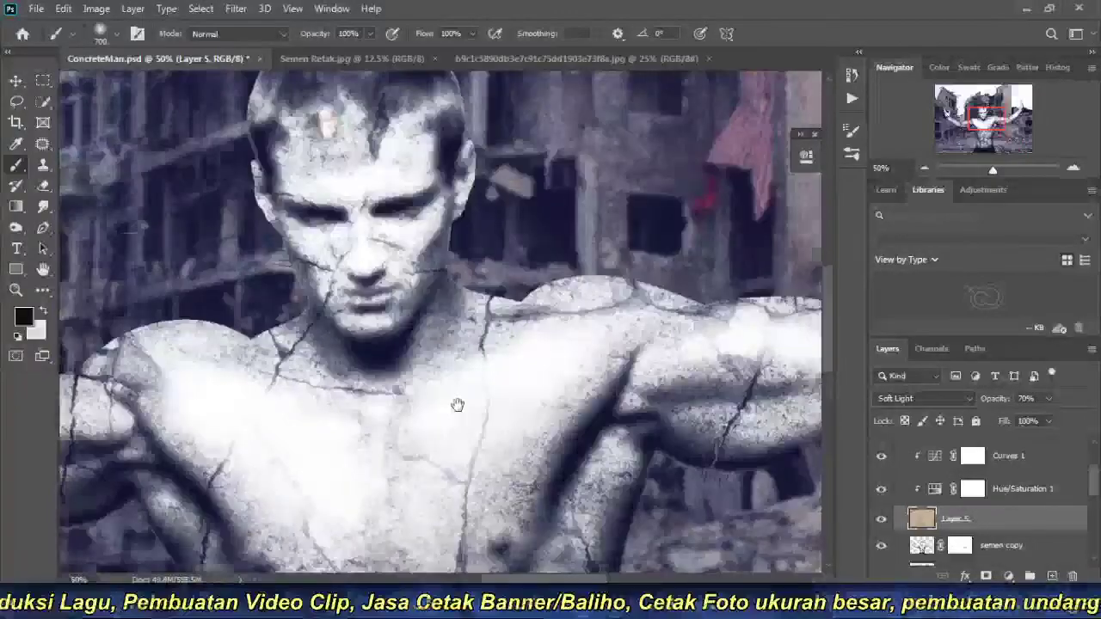
{"action": "left_click", "coordinate": [922, 169]}
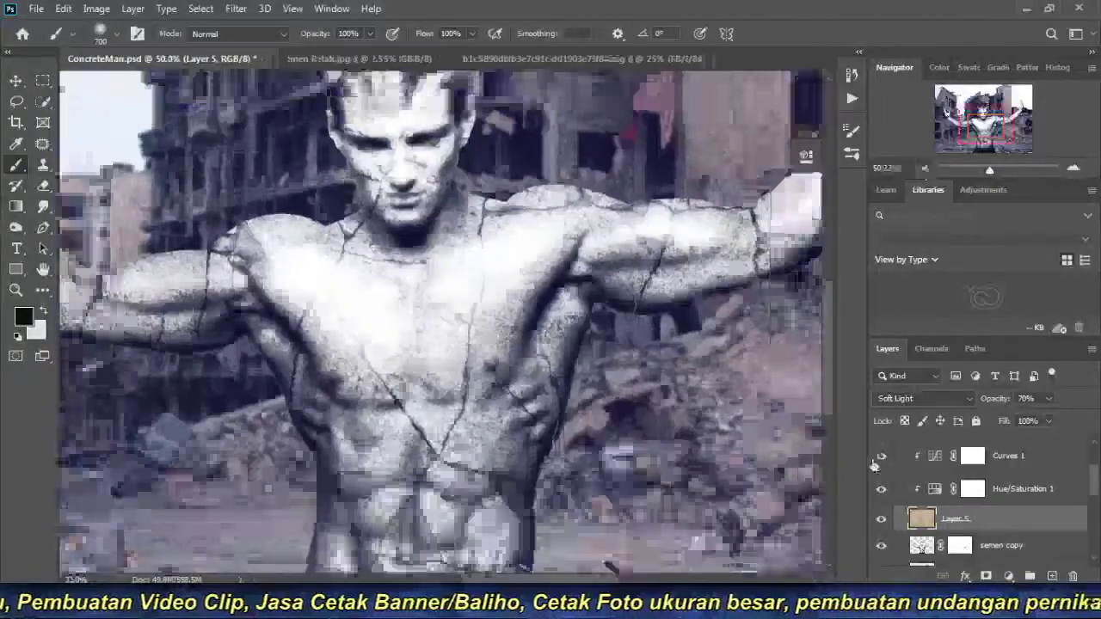
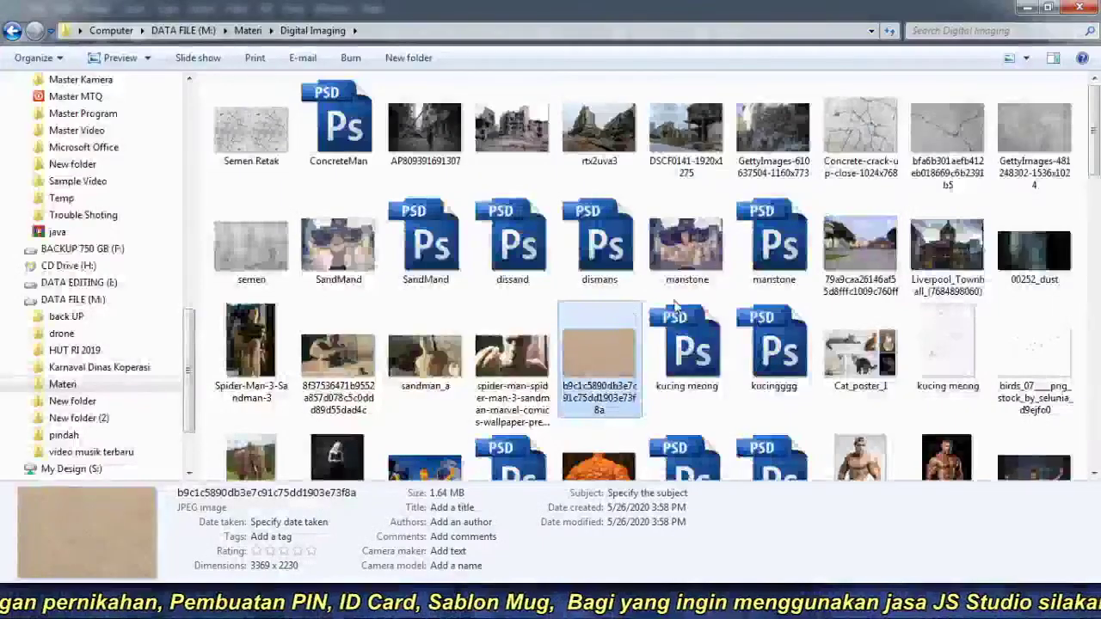
Open 00252_dust.jpg from Windows Explorer in Adobe Photoshop using Open with.
{"action": "right_click", "coordinate": [1044, 248]}
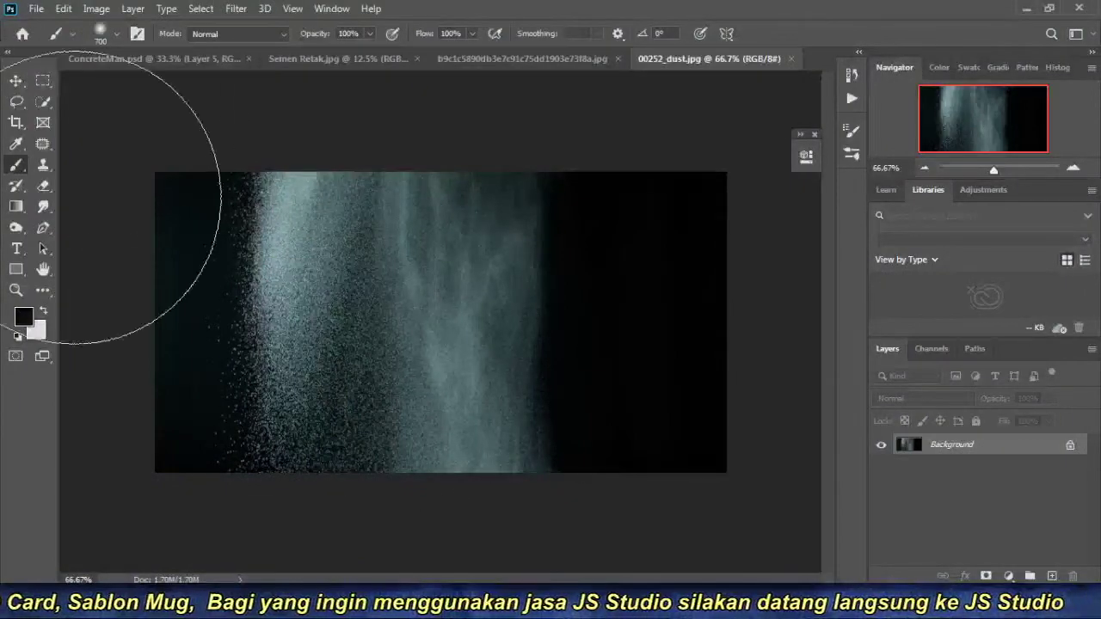
Copy the whole dust image and paste it into ConcreteMan.psd as Layer 6 above kawat beton.
{"action": "key", "text": "ctrl+a"}
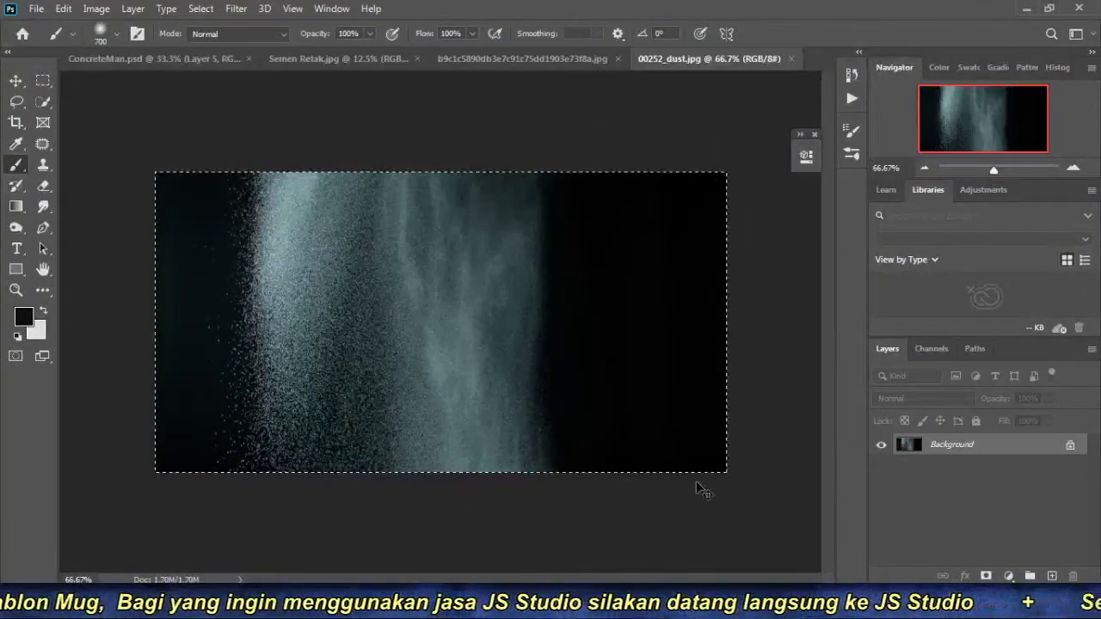
{"action": "left_click", "coordinate": [127, 58]}
{"action": "left_click", "coordinate": [923, 168]}
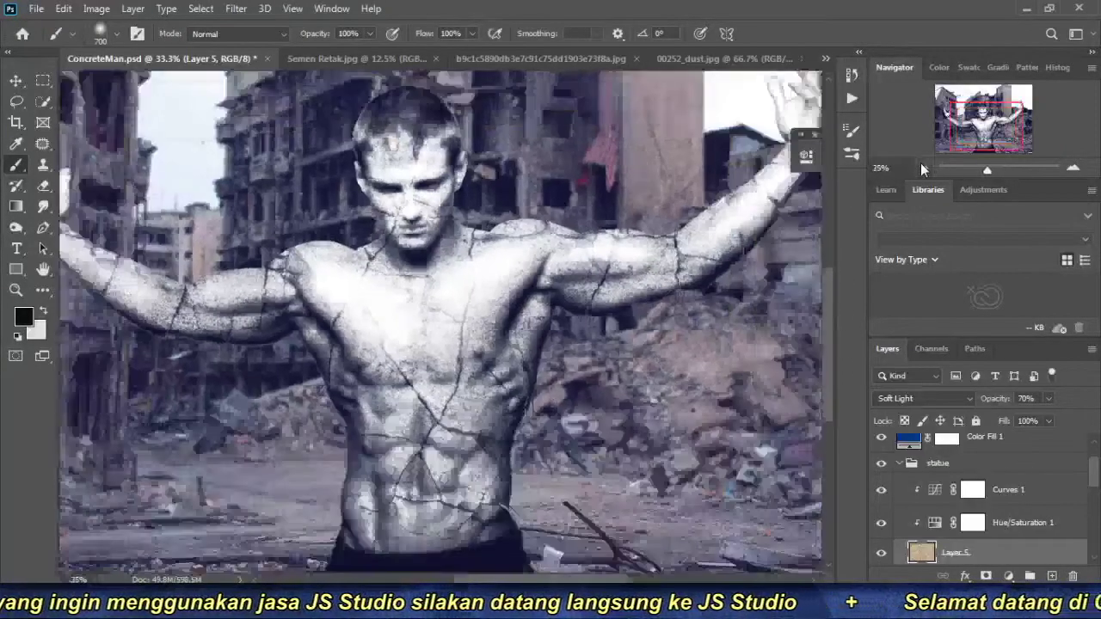
{"action": "left_click", "coordinate": [923, 168]}
{"action": "left_click", "coordinate": [924, 167]}
{"action": "scroll", "coordinate": [987, 509], "scroll_direction": "down", "scroll_amount": 3}
{"action": "scroll", "coordinate": [990, 516], "scroll_direction": "down", "scroll_amount": 2}
{"action": "scroll", "coordinate": [990, 516], "scroll_direction": "up", "scroll_amount": 1}
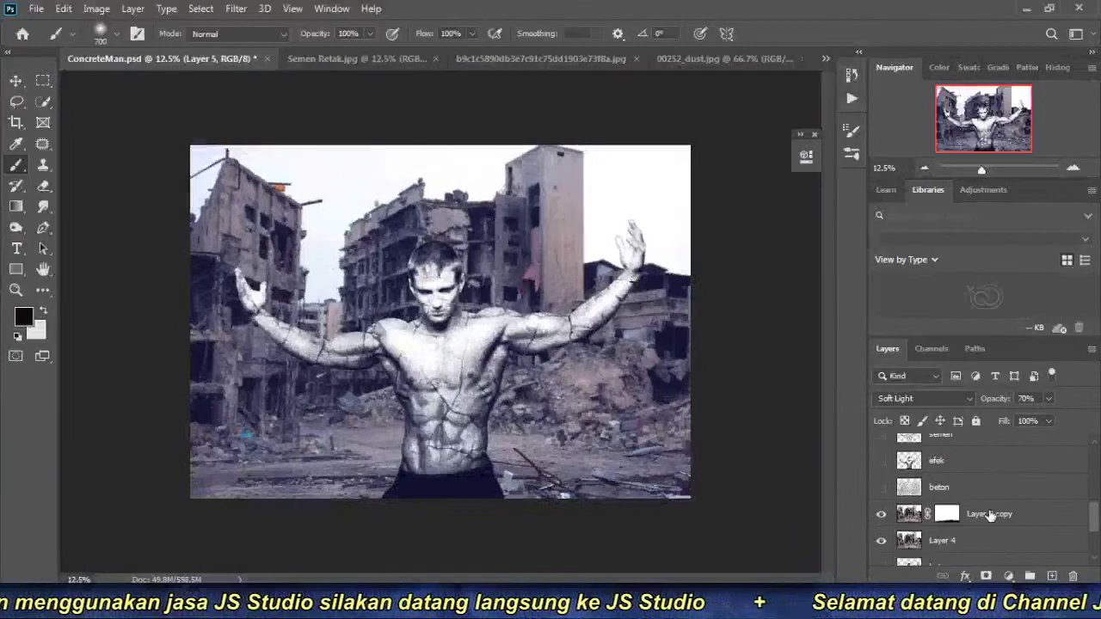
{"action": "scroll", "coordinate": [989, 516], "scroll_direction": "up", "scroll_amount": 1}
{"action": "left_click", "coordinate": [998, 509]}
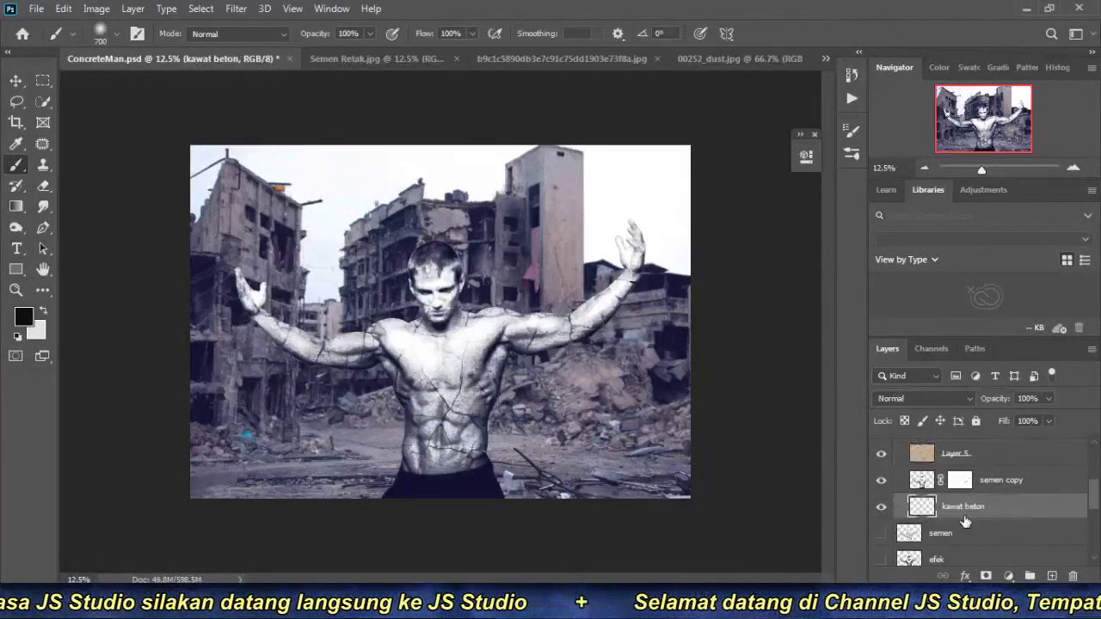
{"action": "key", "text": "ctrl+shift+alt+n"}
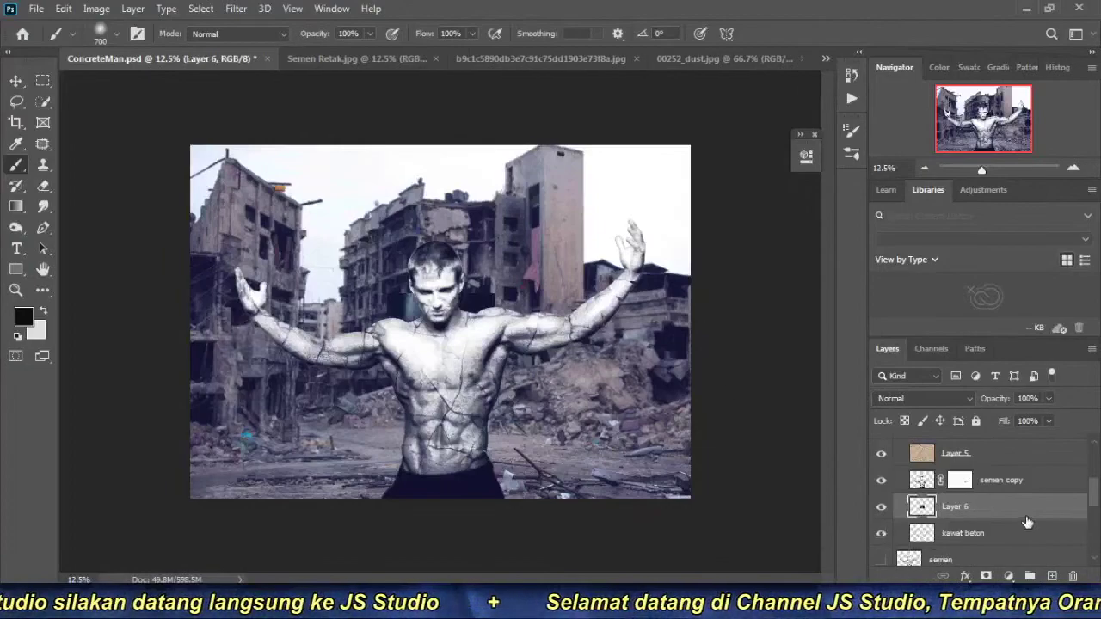
{"action": "key", "text": "ctrl+t"}
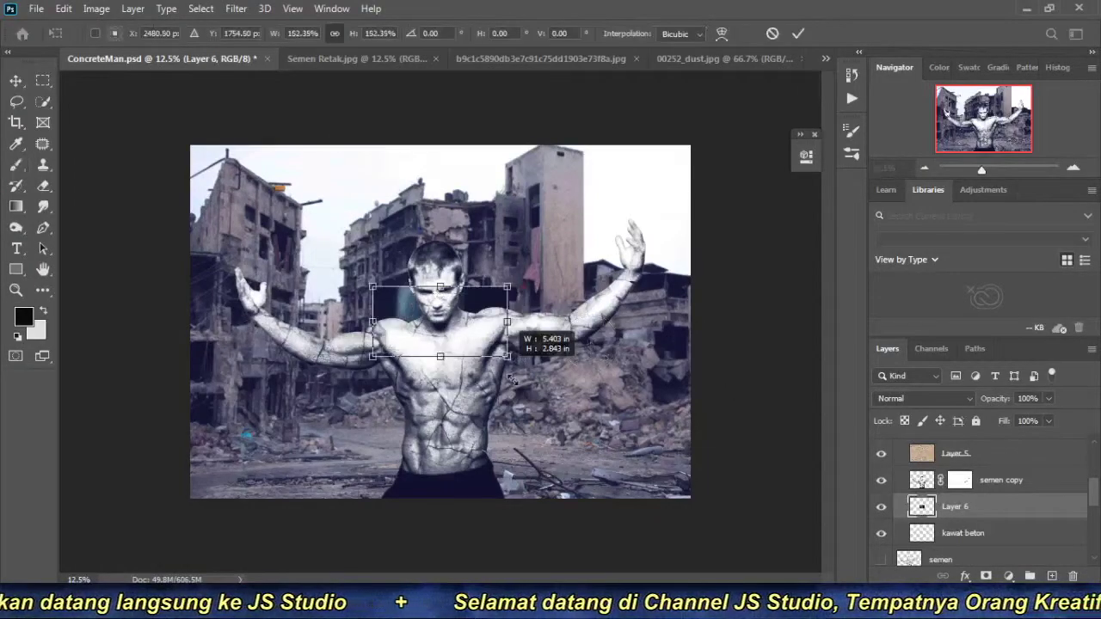
Scale the dust layer to about 329% and move it up behind the man's head.
{"action": "left_click_drag", "start_coordinate": [497, 347], "coordinate": [626, 430]}
{"action": "left_click_drag", "start_coordinate": [504, 368], "coordinate": [462, 434]}
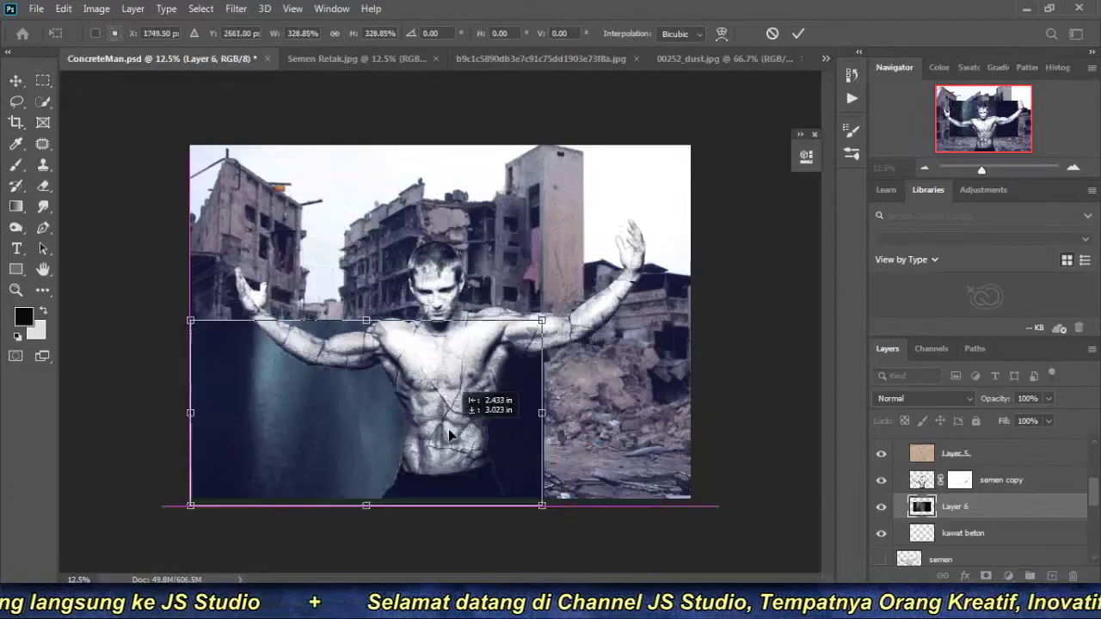
{"action": "key", "text": "Return"}
{"action": "key", "text": "b"}
{"action": "key", "text": "ctrl+plus"}
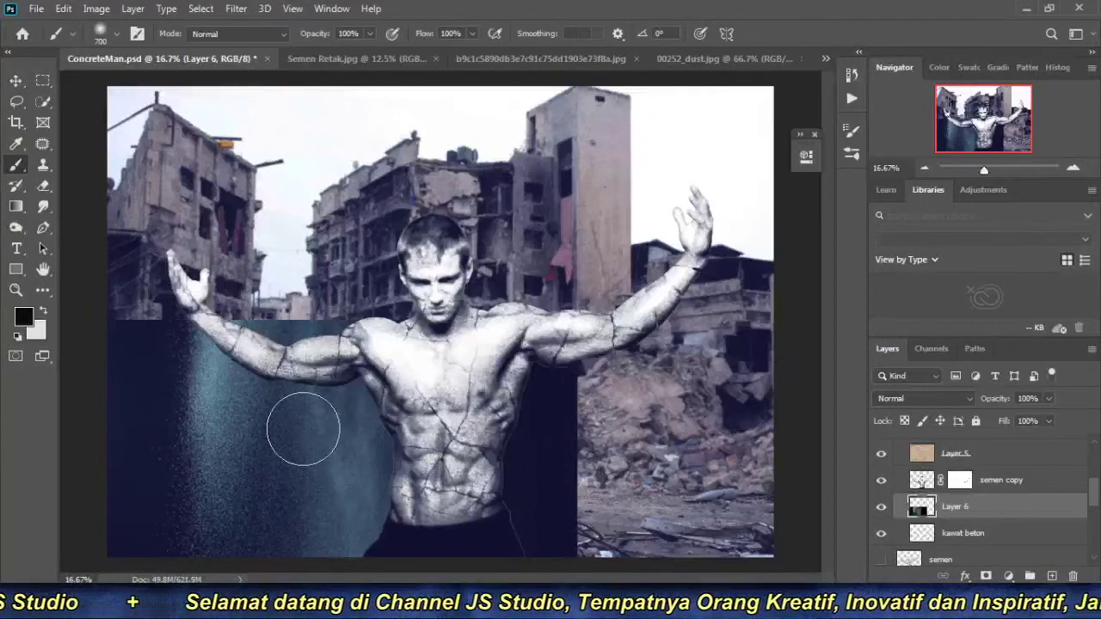
{"action": "key", "text": "v"}
{"action": "mouse_move", "coordinate": [267, 461]}
{"action": "left_mouse_down"}
{"action": "mouse_move", "coordinate": [302, 225]}
{"action": "mouse_move", "coordinate": [303, 241]}
{"action": "left_mouse_up"}
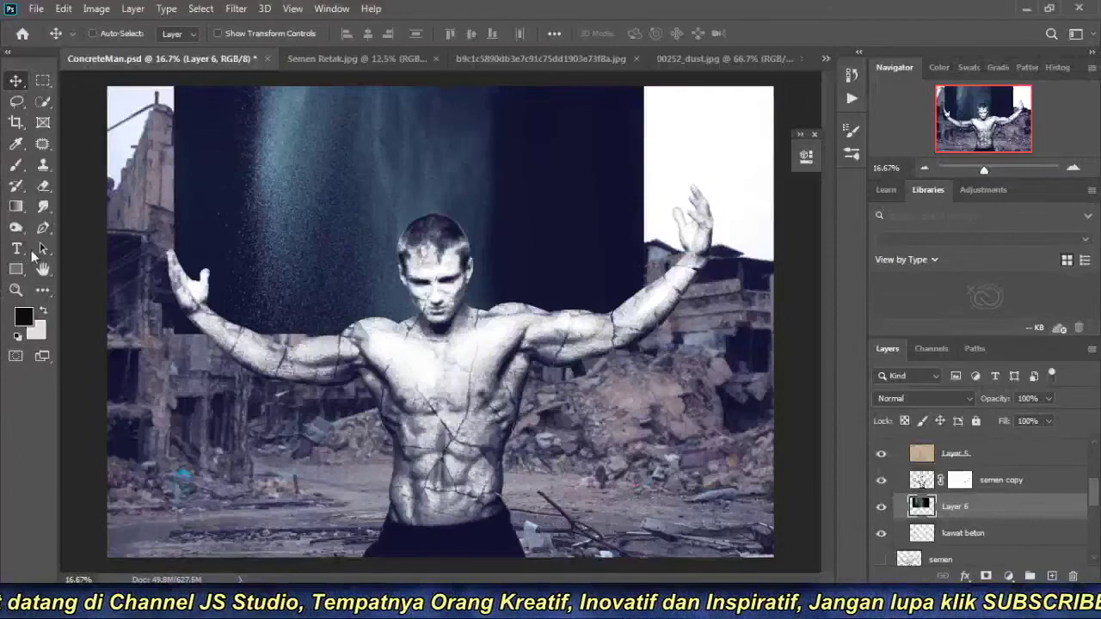
Erase dust beside the man's shoulder, the pillar on the right and the left building.
{"action": "left_click", "coordinate": [43, 189]}
{"action": "left_click_drag", "start_coordinate": [482, 277], "coordinate": [512, 282]}
{"action": "mouse_move", "coordinate": [611, 379]}
{"action": "left_mouse_down"}
{"action": "mouse_move", "coordinate": [651, 94]}
{"action": "mouse_move", "coordinate": [656, 105]}
{"action": "mouse_move", "coordinate": [597, 239]}
{"action": "mouse_move", "coordinate": [598, 90]}
{"action": "mouse_move", "coordinate": [545, 167]}
{"action": "mouse_move", "coordinate": [550, 138]}
{"action": "mouse_move", "coordinate": [524, 284]}
{"action": "mouse_move", "coordinate": [507, 138]}
{"action": "mouse_move", "coordinate": [520, 106]}
{"action": "mouse_move", "coordinate": [504, 52]}
{"action": "mouse_move", "coordinate": [572, 248]}
{"action": "left_mouse_up"}
{"action": "mouse_move", "coordinate": [174, 383]}
{"action": "left_mouse_down"}
{"action": "mouse_move", "coordinate": [211, 108]}
{"action": "mouse_move", "coordinate": [169, 260]}
{"action": "mouse_move", "coordinate": [166, 338]}
{"action": "mouse_move", "coordinate": [217, 138]}
{"action": "mouse_move", "coordinate": [202, 111]}
{"action": "left_mouse_up"}
{"action": "mouse_move", "coordinate": [177, 211]}
{"action": "left_mouse_down"}
{"action": "mouse_move", "coordinate": [232, 284]}
{"action": "mouse_move", "coordinate": [211, 425]}
{"action": "left_mouse_up"}
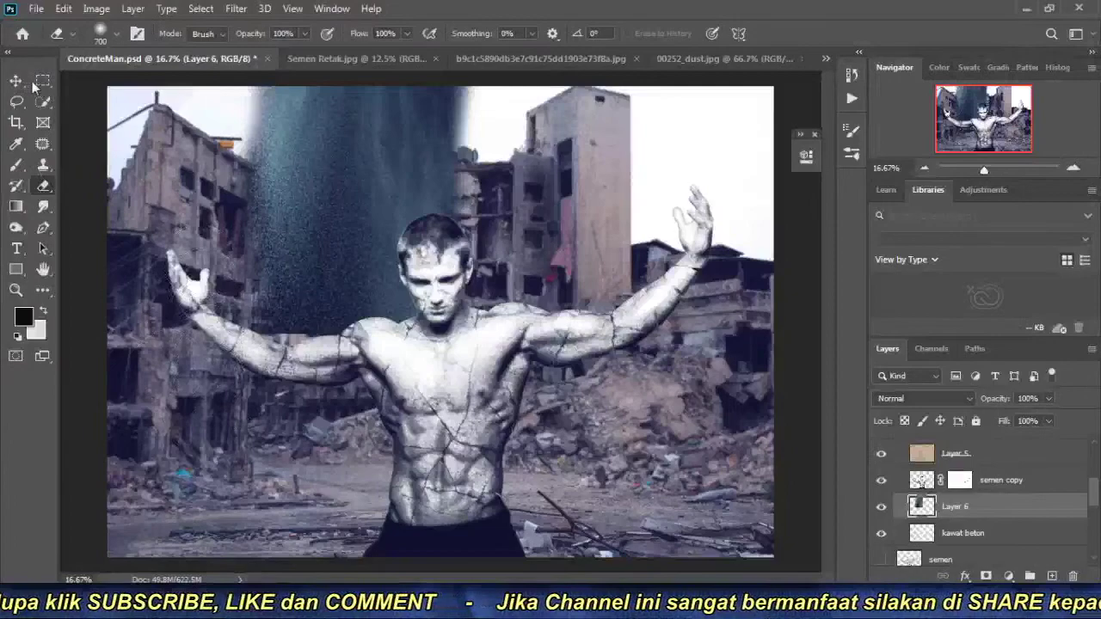
Lower the dust layer, erase its top edge, and reposition it left of the man.
{"action": "left_click", "coordinate": [17, 81]}
{"action": "left_click_drag", "start_coordinate": [322, 164], "coordinate": [316, 239]}
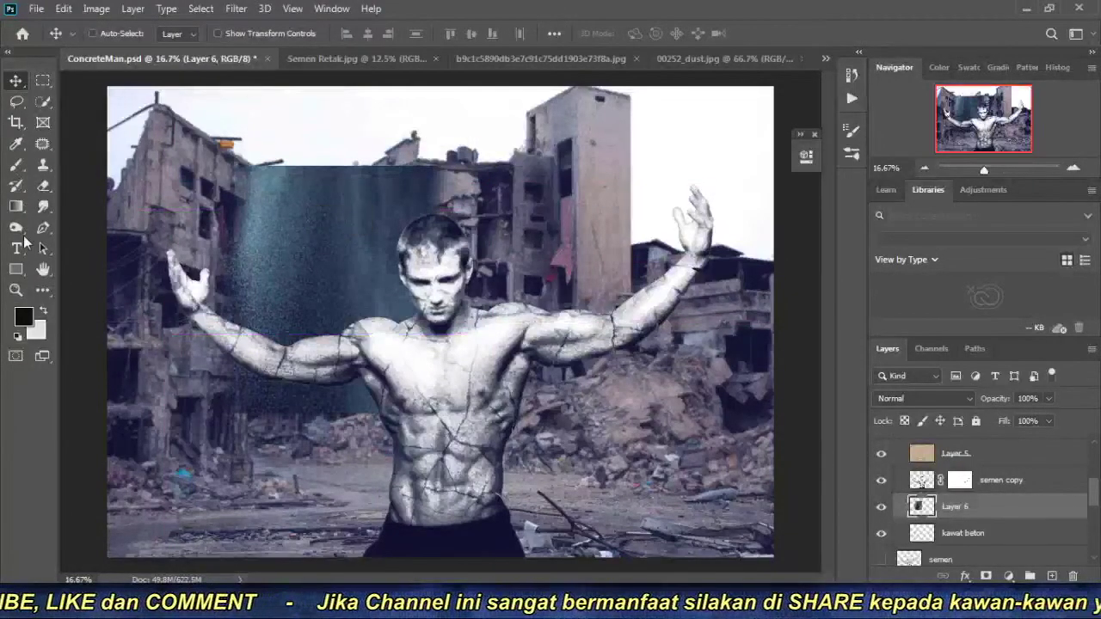
{"action": "left_click", "coordinate": [44, 186]}
{"action": "left_click_drag", "start_coordinate": [252, 143], "coordinate": [443, 143]}
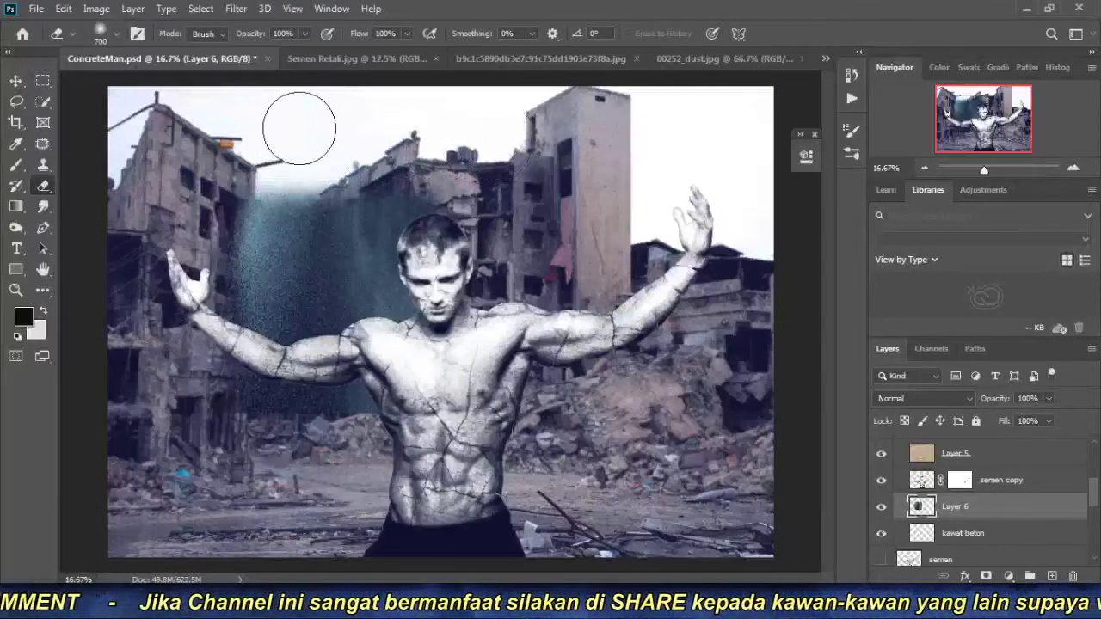
{"action": "left_click", "coordinate": [16, 81]}
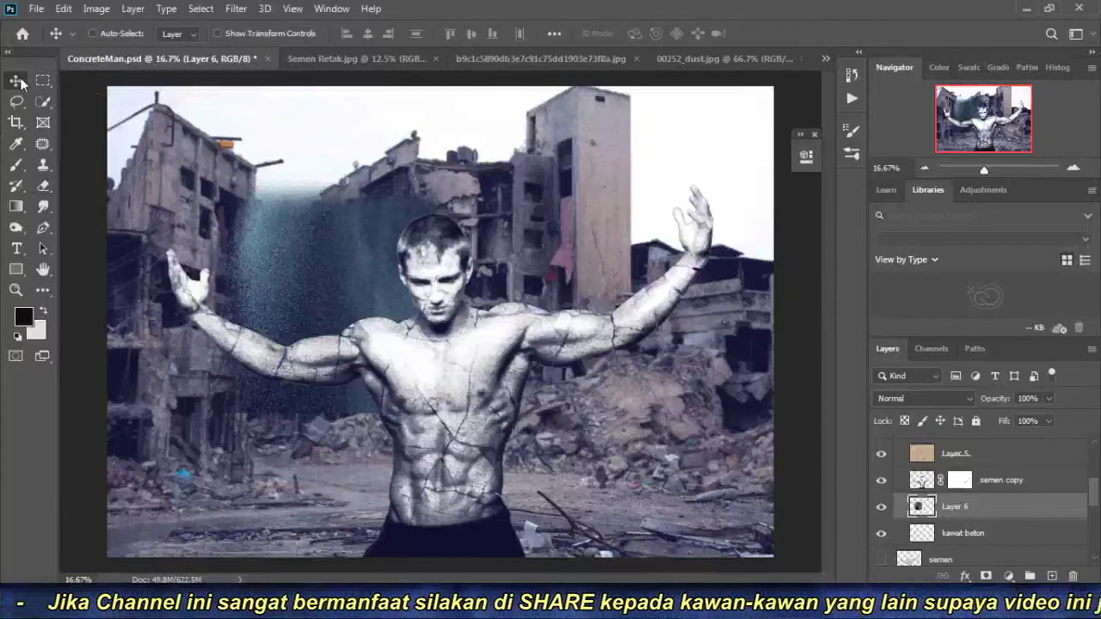
{"action": "left_click", "coordinate": [926, 168]}
{"action": "mouse_move", "coordinate": [348, 245]}
{"action": "left_mouse_down"}
{"action": "mouse_move", "coordinate": [325, 340]}
{"action": "mouse_move", "coordinate": [290, 315]}
{"action": "left_mouse_up"}
{"action": "key", "text": "ctrl+plus"}
{"action": "left_click", "coordinate": [342, 448]}
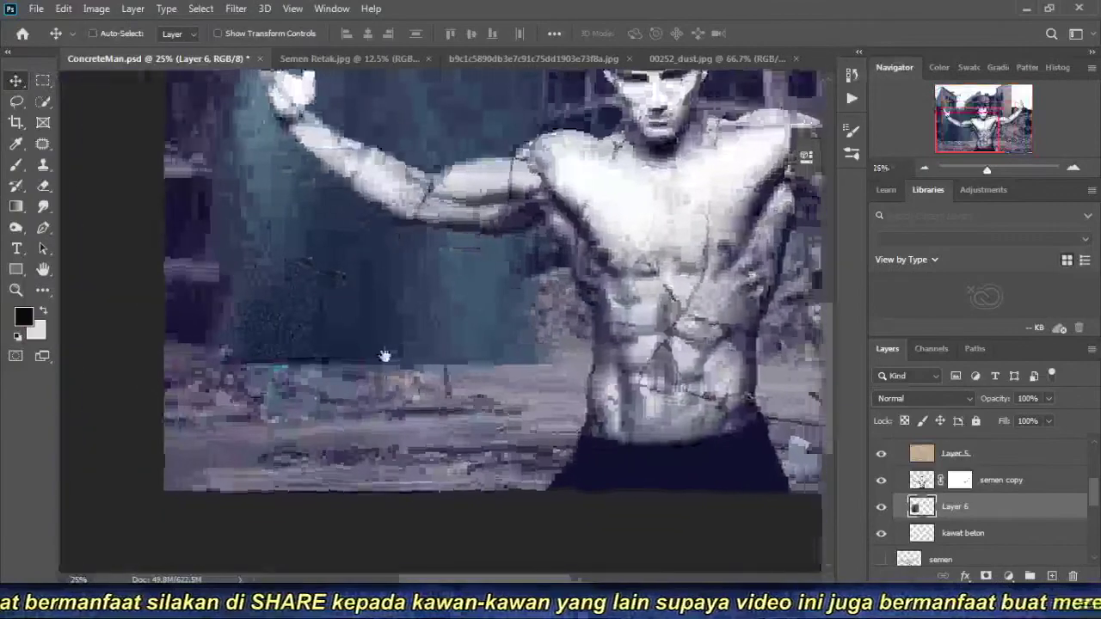
Soften the dust's hard bottom edge over the rubble with a soft round eraser at size 300.
{"action": "left_click", "coordinate": [43, 186]}
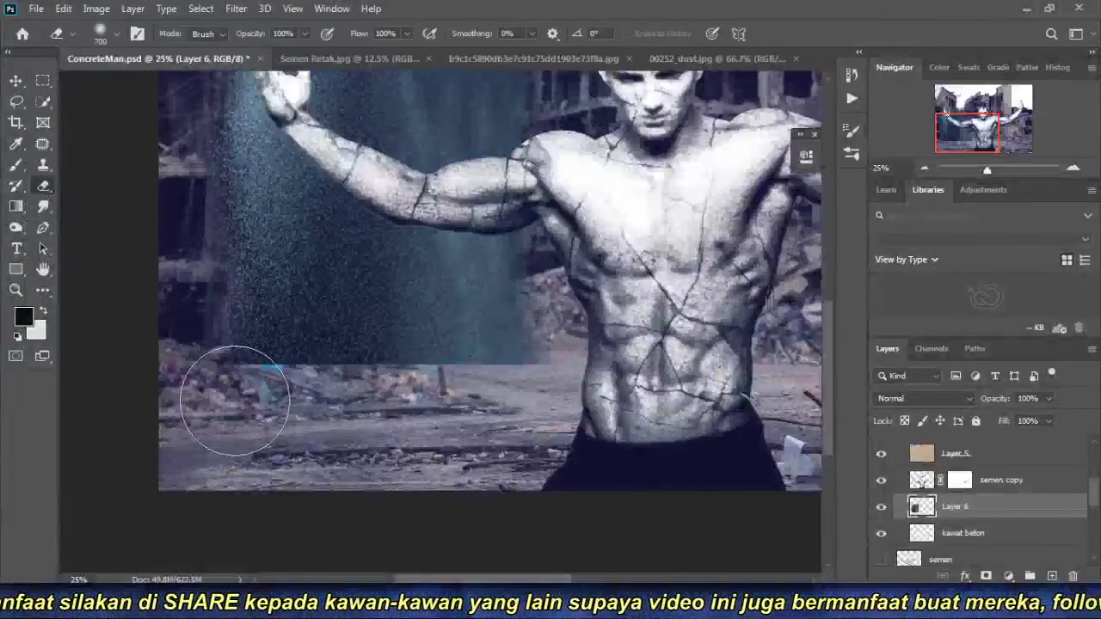
{"action": "key", "text": "bracketleft"}
{"action": "key", "text": "bracketleft"}
{"action": "key", "text": "bracketleft"}
{"action": "left_click_drag", "start_coordinate": [227, 370], "coordinate": [569, 373]}
{"action": "key", "text": "ctrl+z"}
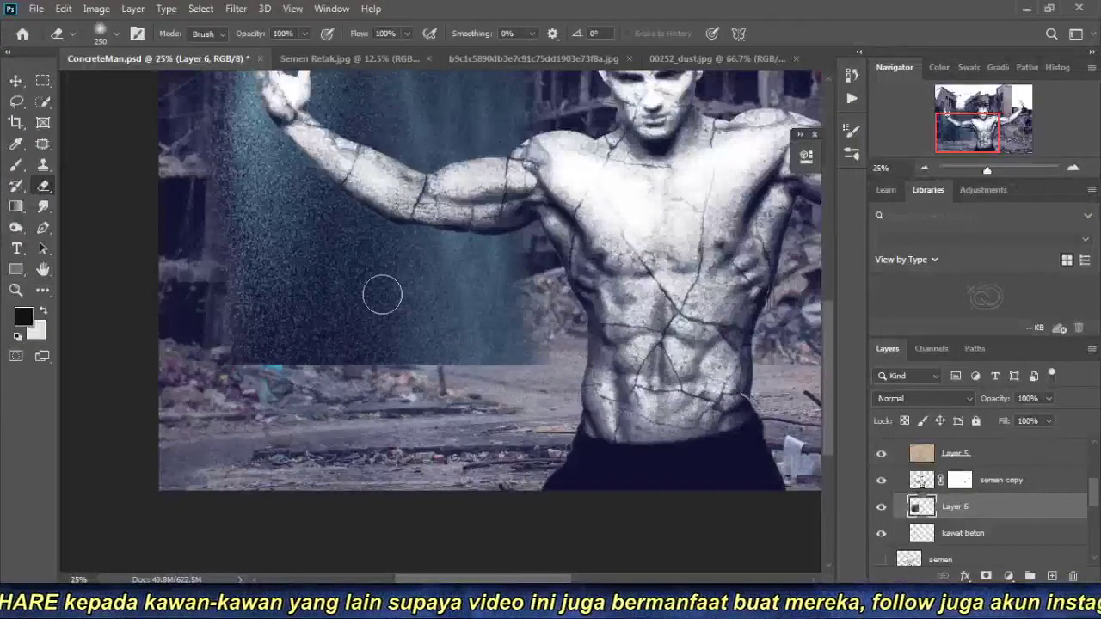
{"action": "right_click", "coordinate": [381, 295]}
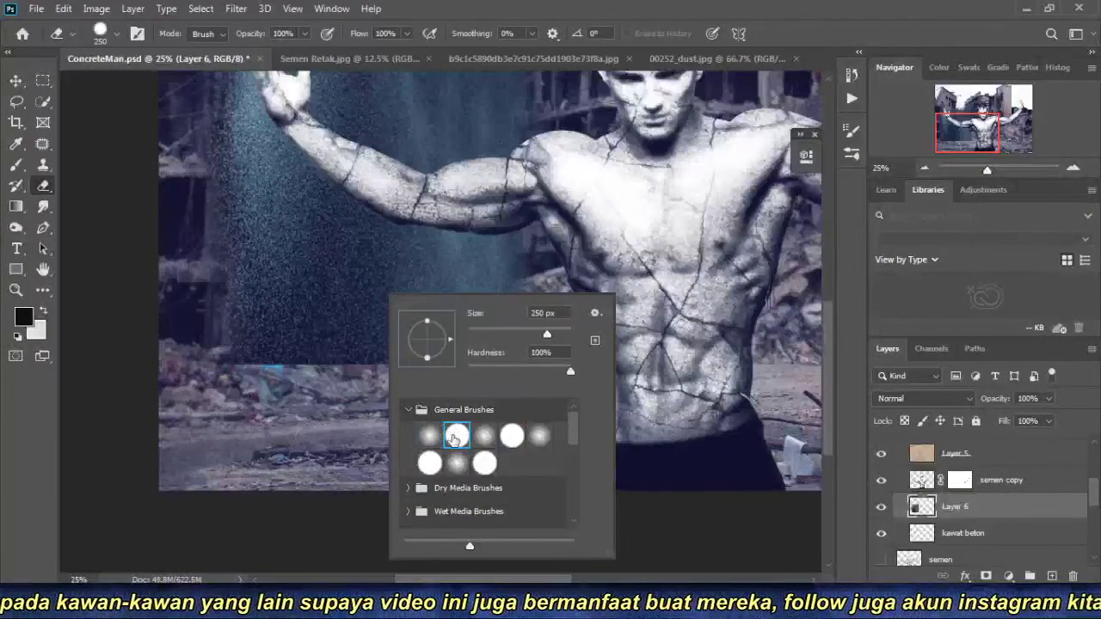
{"action": "left_click", "coordinate": [476, 7]}
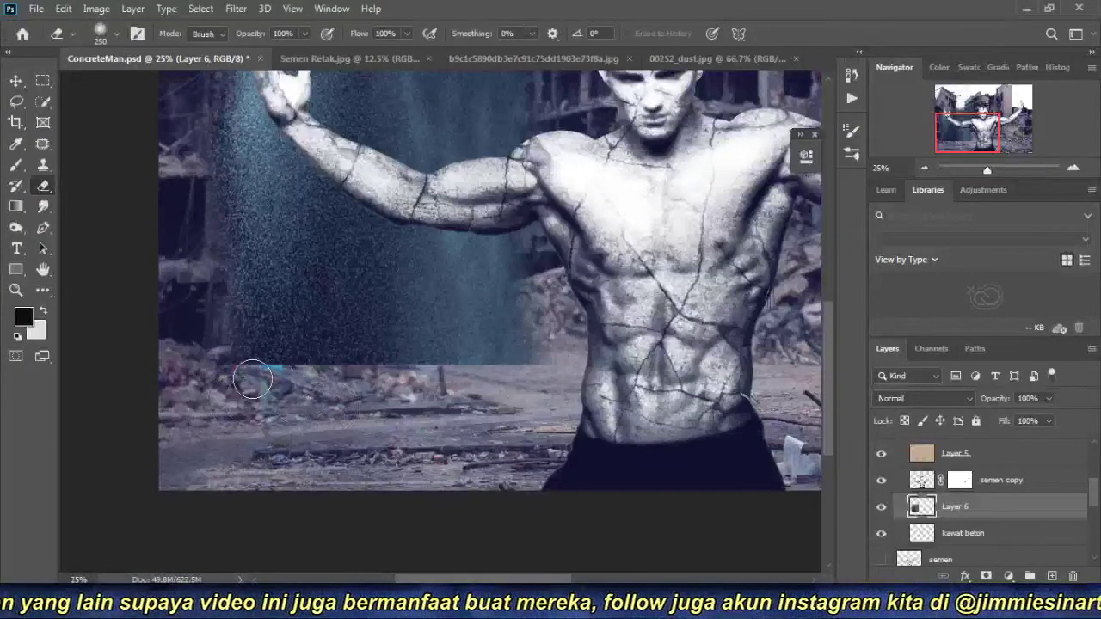
{"action": "left_click_drag", "start_coordinate": [237, 369], "coordinate": [543, 373]}
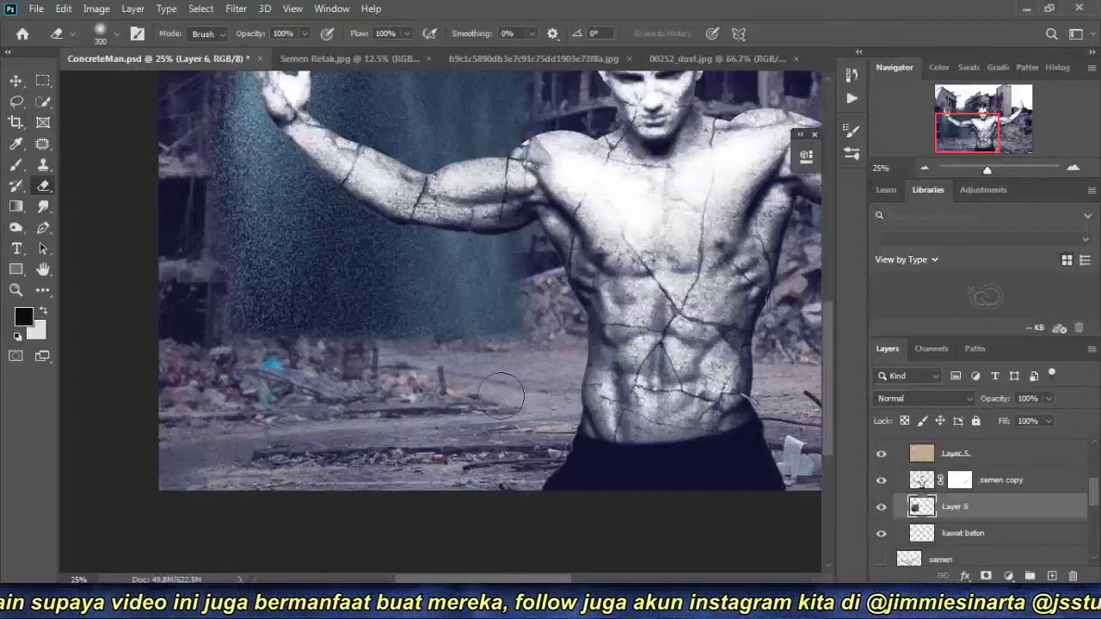
{"action": "key", "text": "ctrl+z"}
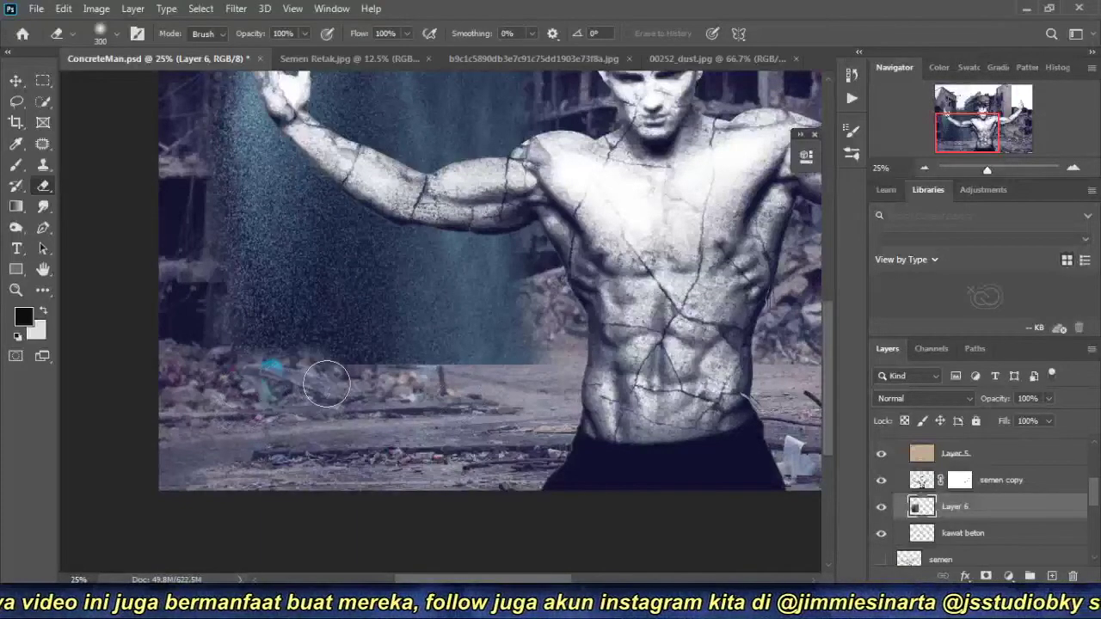
{"action": "left_click_drag", "start_coordinate": [326, 383], "coordinate": [485, 383]}
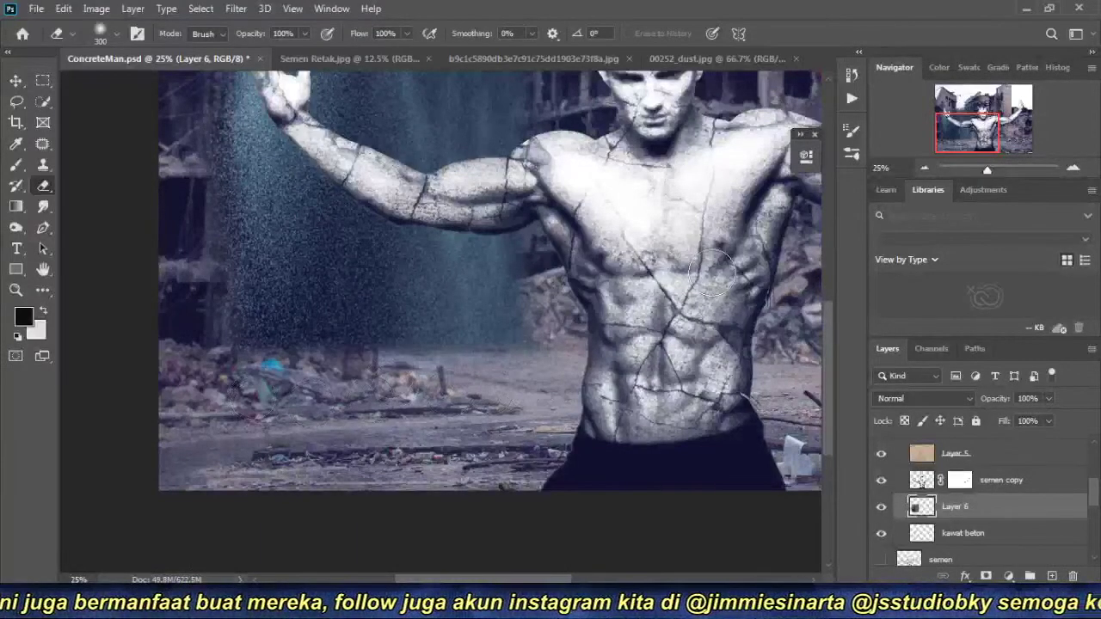
Zoom in on the man's raised arm and torso and bring up Levels for the dust layer.
{"action": "key", "text": "ctrl+minus"}
{"action": "key", "text": "ctrl+minus"}
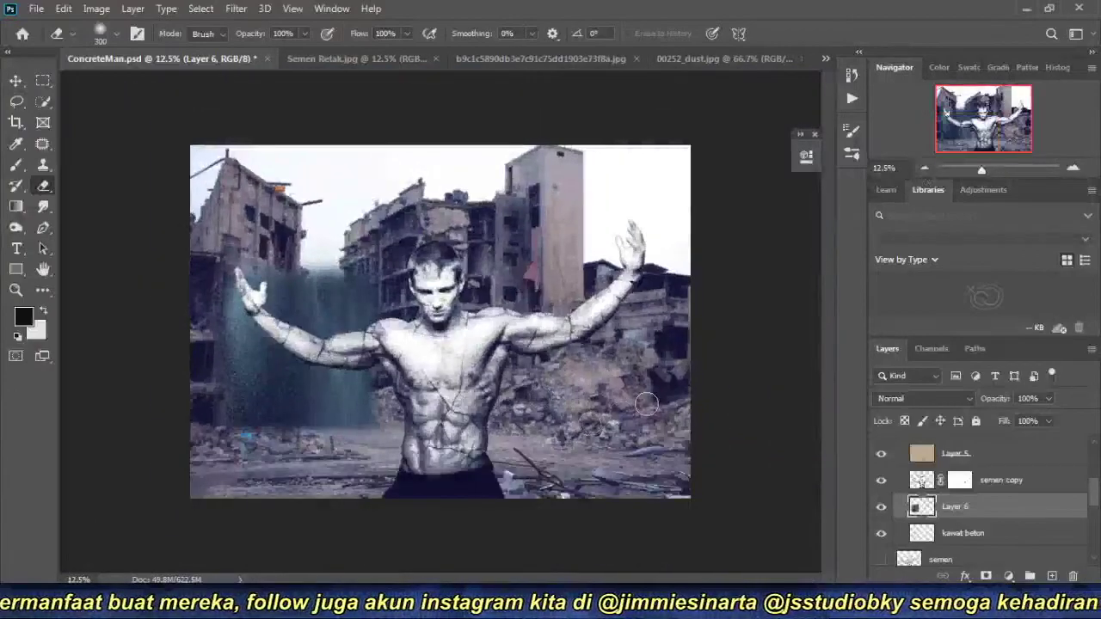
{"action": "key", "text": "ctrl+plus"}
{"action": "key", "text": "ctrl+plus"}
{"action": "key", "text": "ctrl+plus"}
{"action": "mouse_move", "coordinate": [184, 430]}
{"action": "left_mouse_down"}
{"action": "mouse_move", "coordinate": [443, 377]}
{"action": "mouse_move", "coordinate": [425, 418]}
{"action": "left_mouse_up"}
{"action": "left_click_drag", "start_coordinate": [433, 369], "coordinate": [412, 350]}
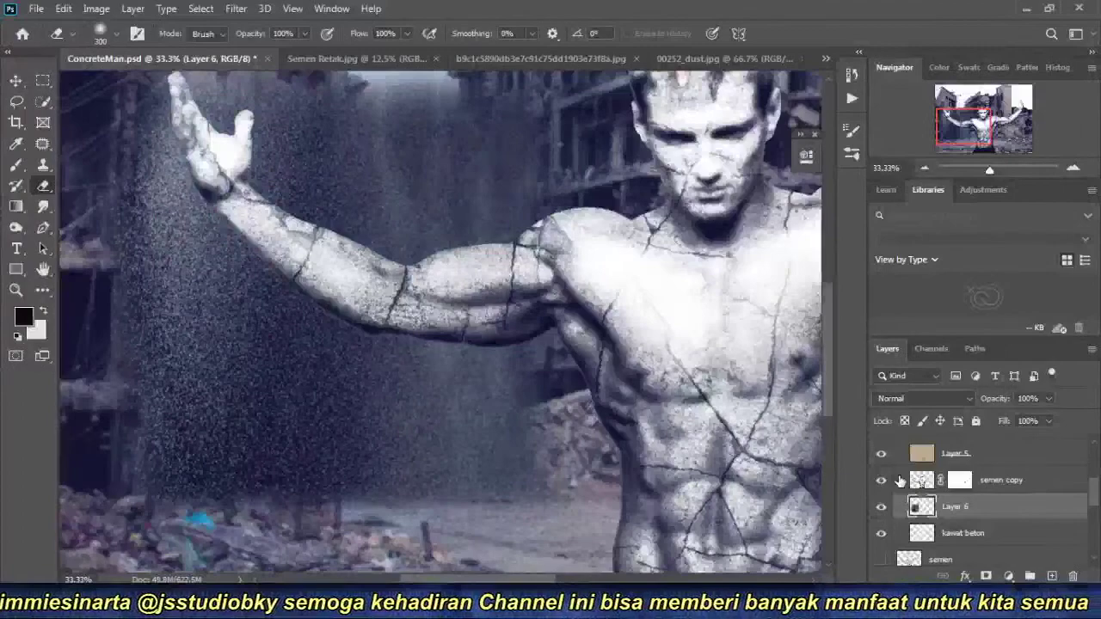
{"action": "key", "text": "ctrl+l"}
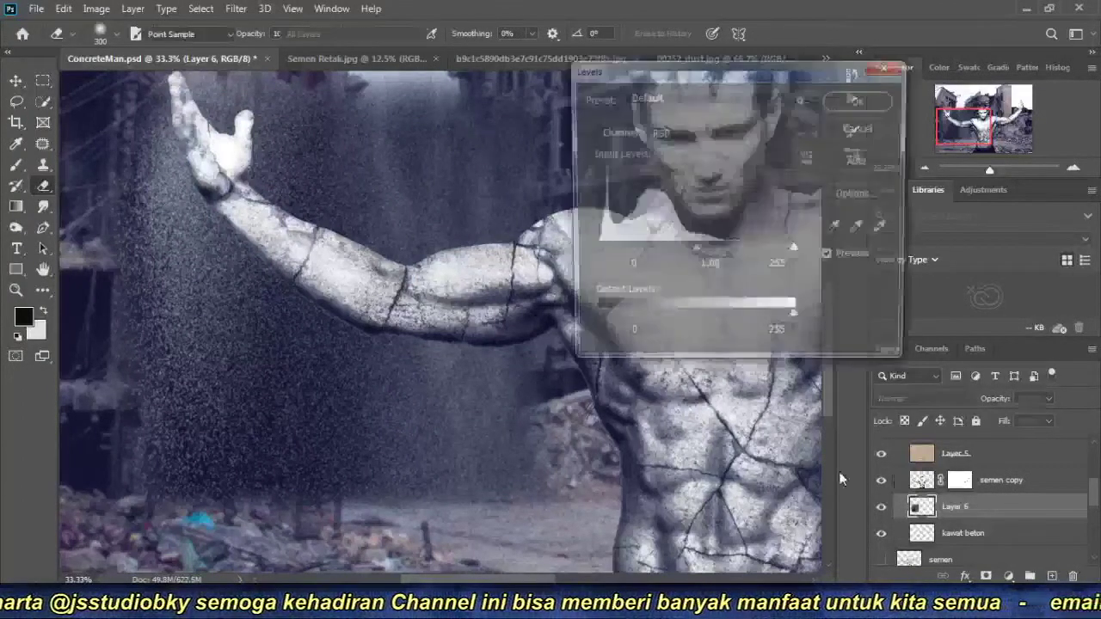
Apply Levels to the dust layer with input values 28, 1.00 and 179.
{"action": "left_click_drag", "start_coordinate": [595, 249], "coordinate": [615, 249]}
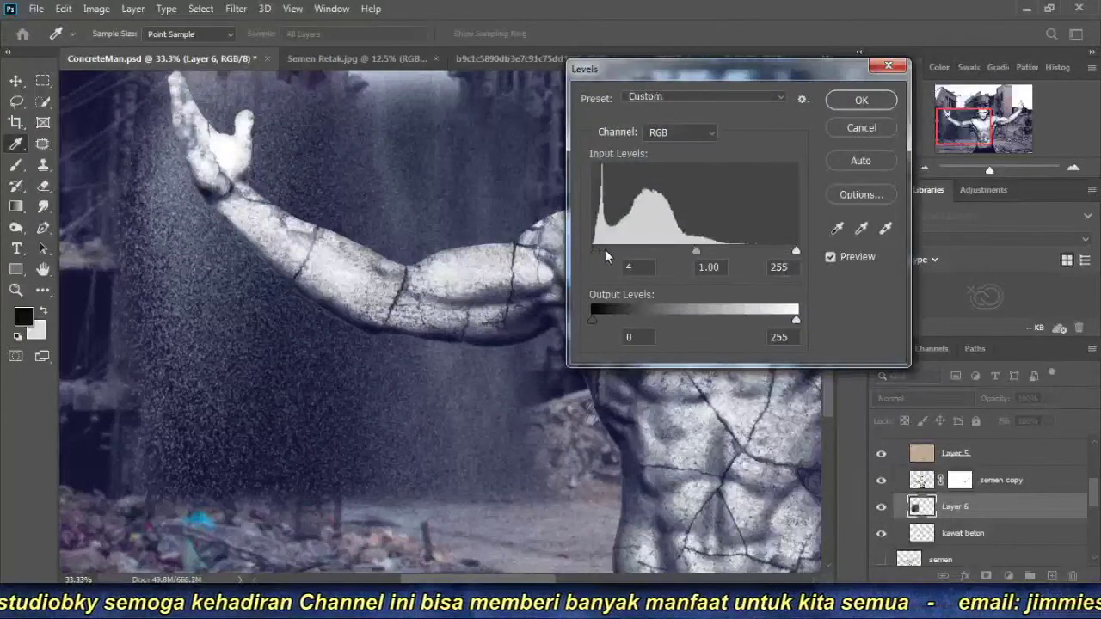
{"action": "left_click_drag", "start_coordinate": [791, 251], "coordinate": [746, 253]}
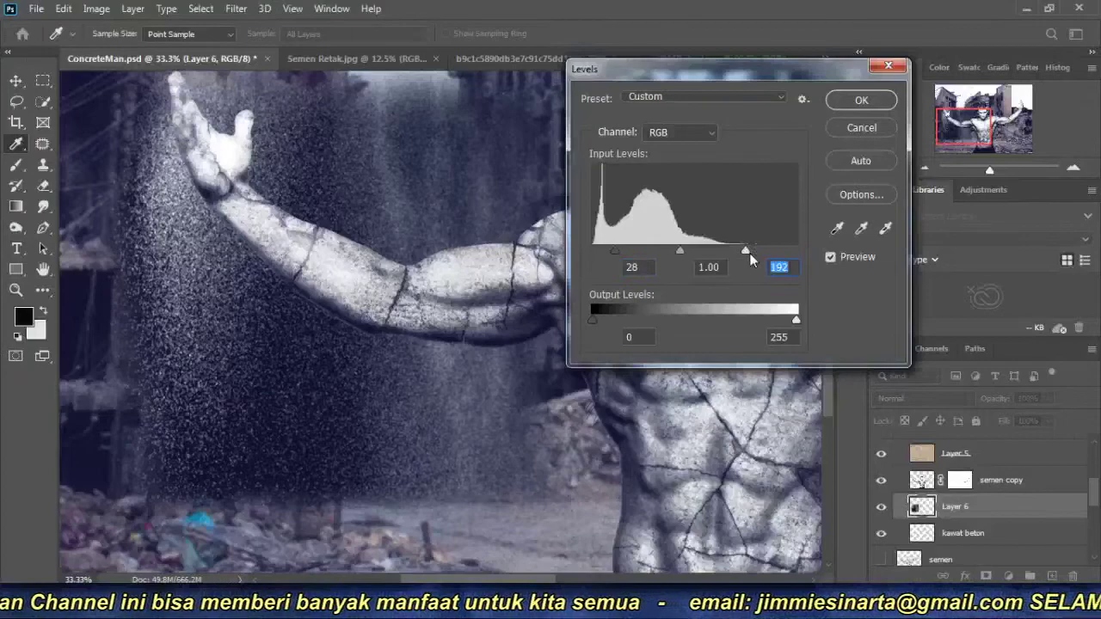
{"action": "left_click_drag", "start_coordinate": [745, 249], "coordinate": [735, 250]}
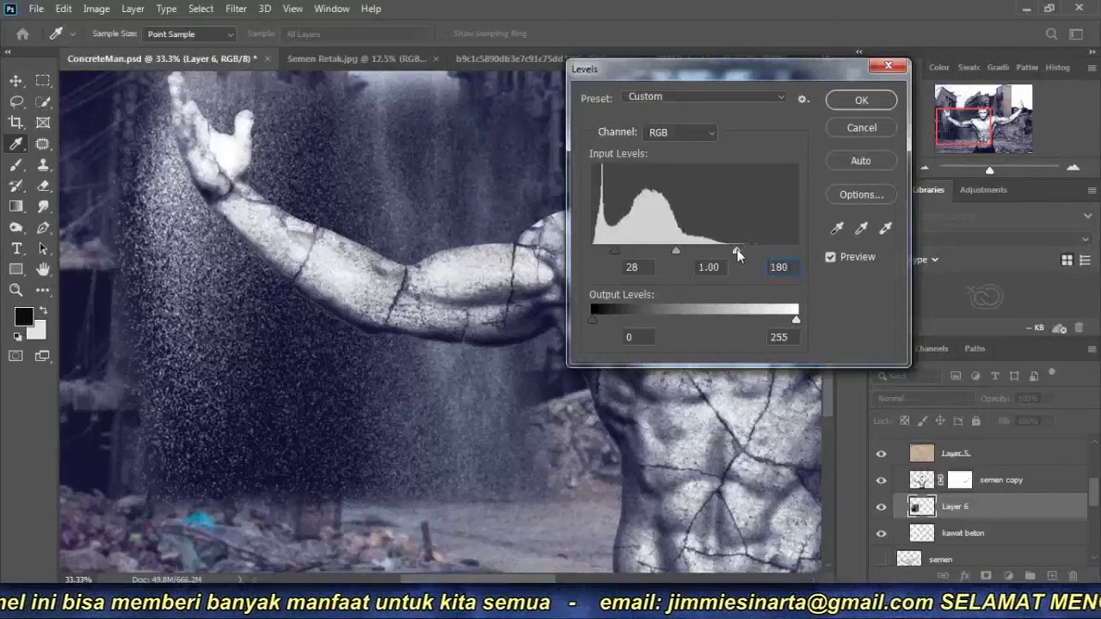
{"action": "left_click", "coordinate": [857, 101]}
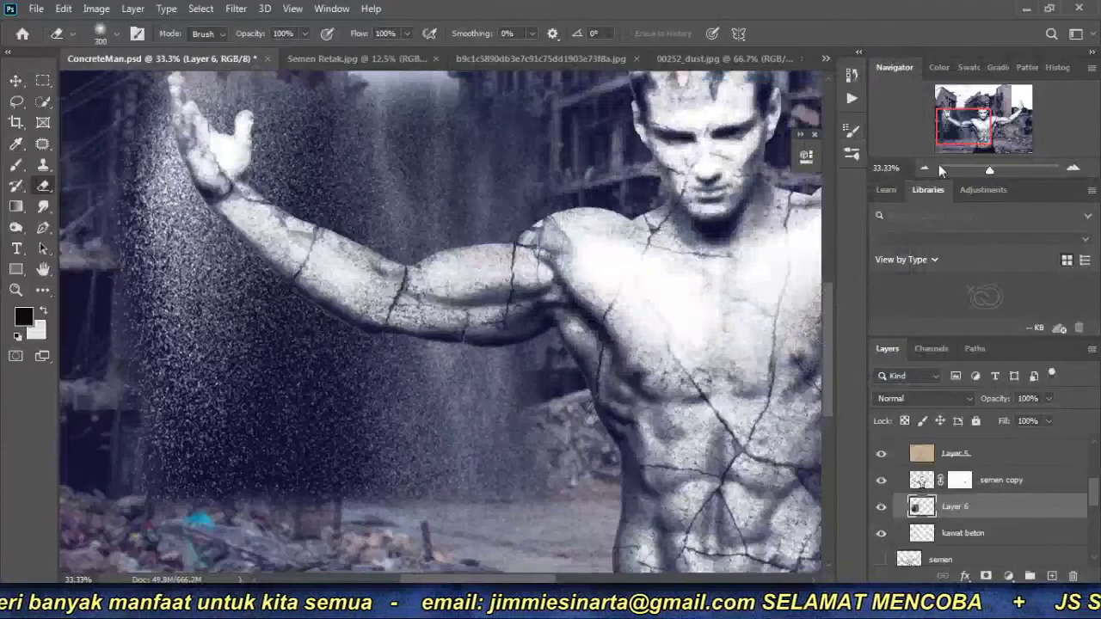
Set Layer 6 to Screen blend mode and move the dust down beside the raised arm.
{"action": "left_click", "coordinate": [926, 167]}
{"action": "left_click", "coordinate": [938, 398]}
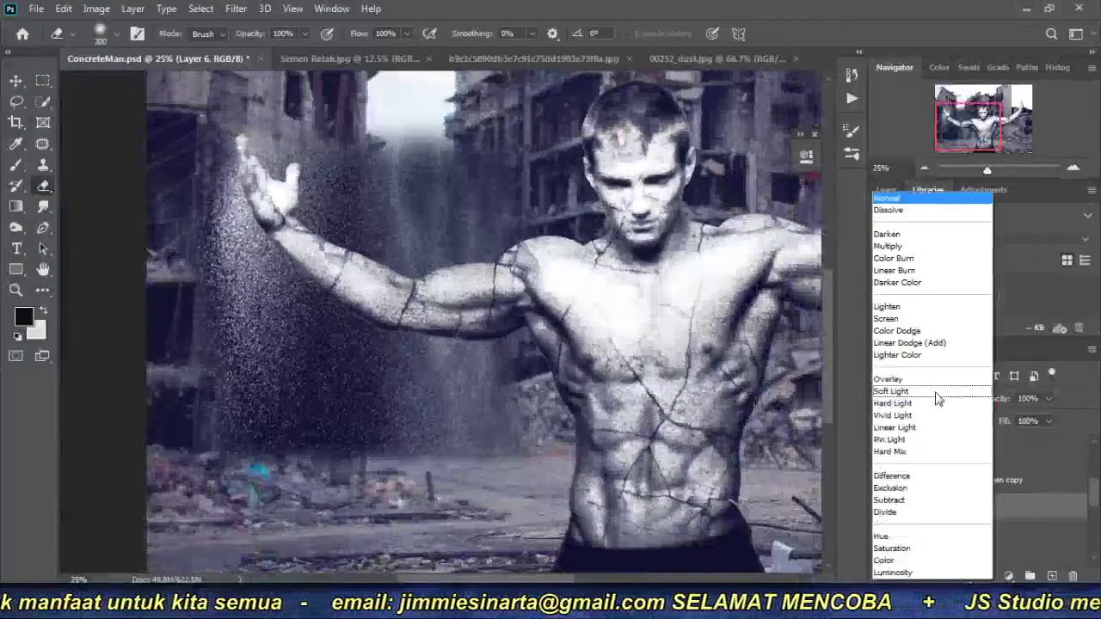
{"action": "left_click", "coordinate": [938, 322]}
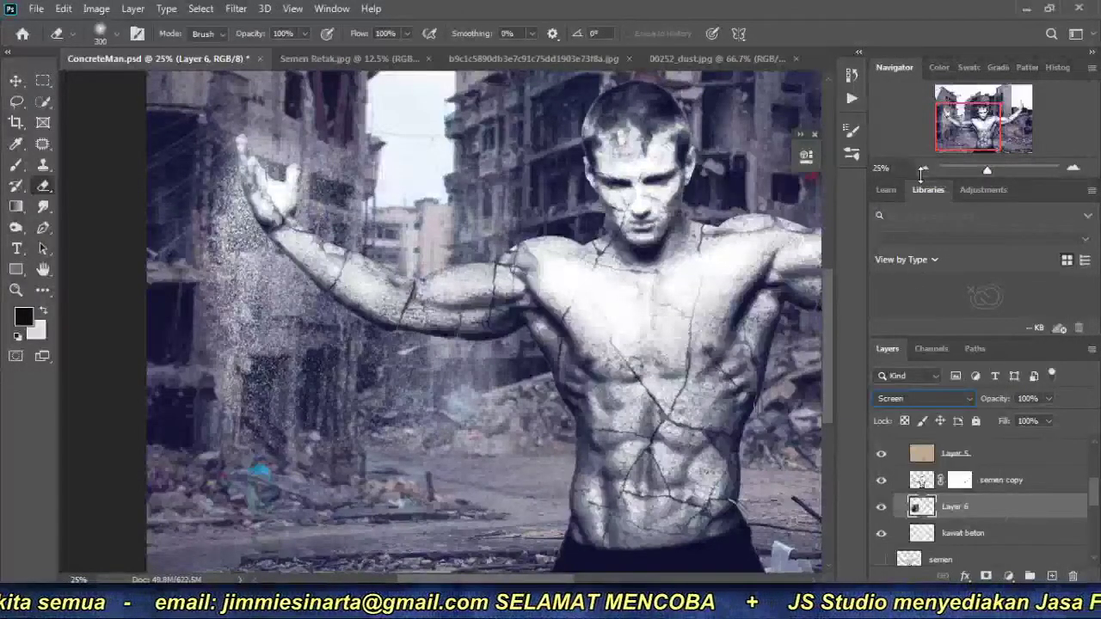
{"action": "left_click", "coordinate": [923, 169]}
{"action": "mouse_move", "coordinate": [371, 413]}
{"action": "left_mouse_down"}
{"action": "mouse_move", "coordinate": [371, 275]}
{"action": "mouse_move", "coordinate": [372, 405]}
{"action": "left_mouse_up"}
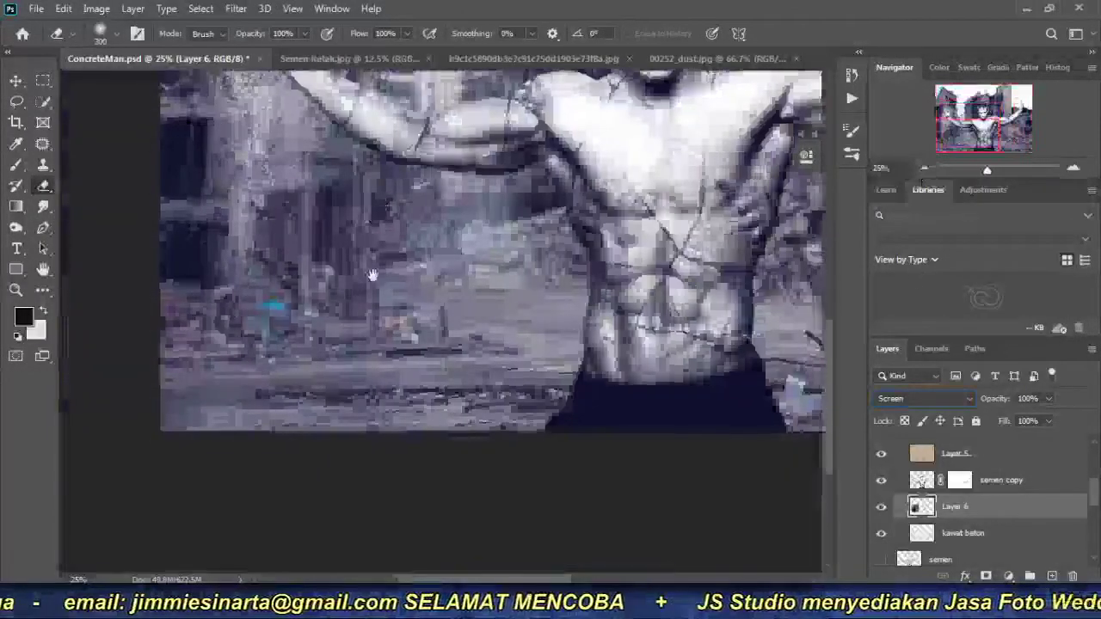
{"action": "key", "text": "v"}
{"action": "mouse_move", "coordinate": [282, 319]}
{"action": "left_mouse_down"}
{"action": "mouse_move", "coordinate": [282, 342]}
{"action": "mouse_move", "coordinate": [295, 313]}
{"action": "left_mouse_up"}
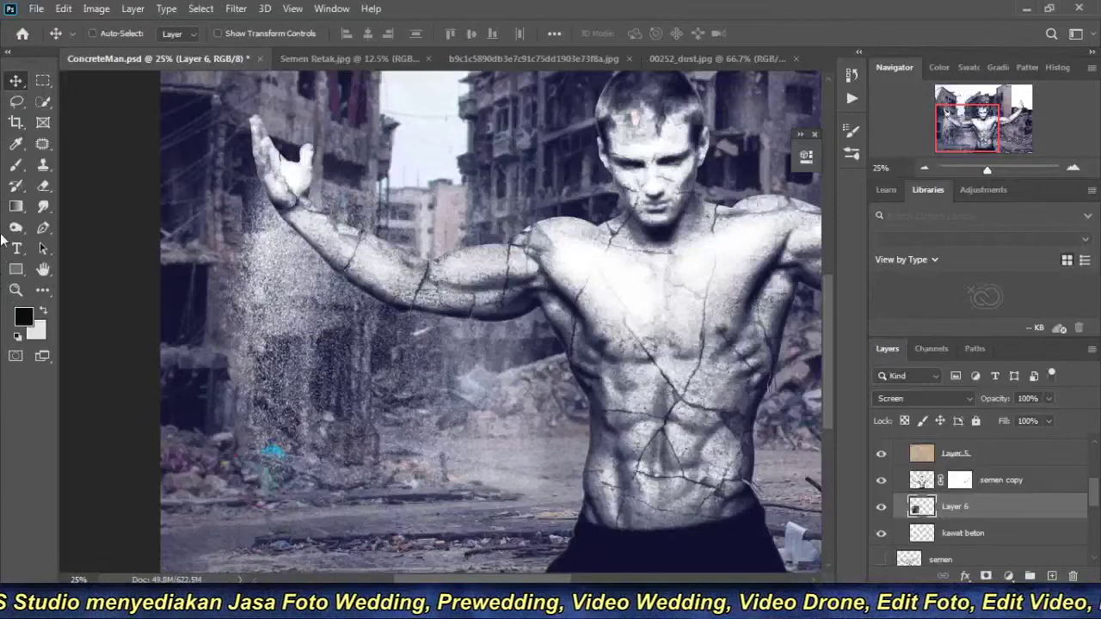
Scale the dust layer to about 48% and place it under the arm.
{"action": "key", "text": "ctrl+t"}
{"action": "mouse_move", "coordinate": [596, 504]}
{"action": "left_mouse_down"}
{"action": "mouse_move", "coordinate": [306, 318]}
{"action": "mouse_move", "coordinate": [327, 325]}
{"action": "left_mouse_up"}
{"action": "left_click_drag", "start_coordinate": [266, 253], "coordinate": [352, 290]}
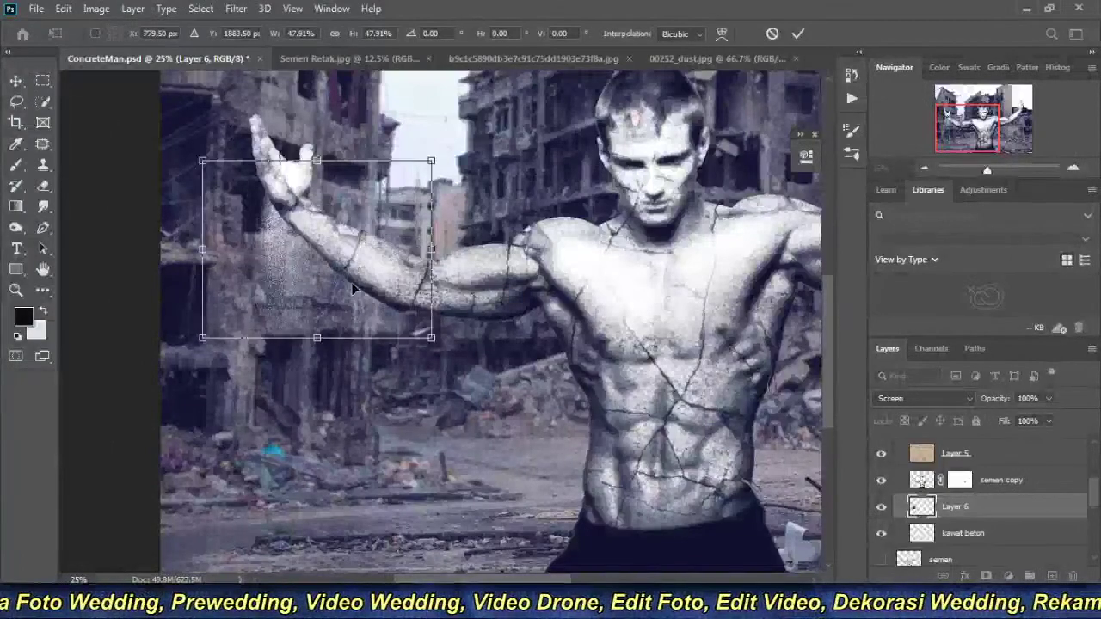
{"action": "key", "text": "Return"}
{"action": "scroll", "coordinate": [351, 290], "scroll_direction": "up", "scroll_amount": 2}
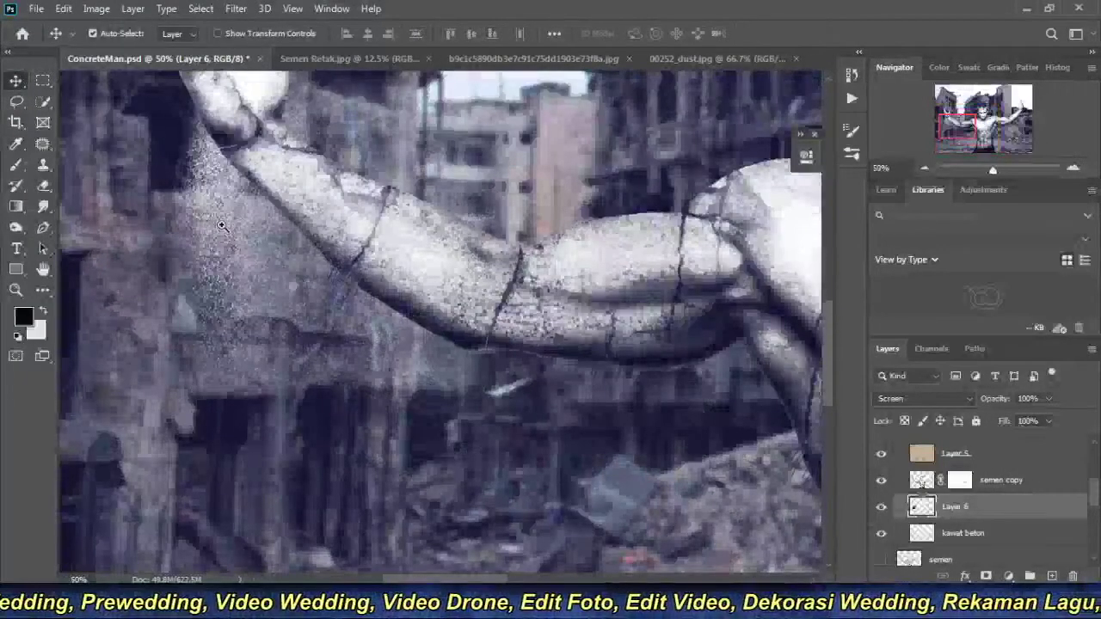
{"action": "left_click_drag", "start_coordinate": [222, 222], "coordinate": [344, 364]}
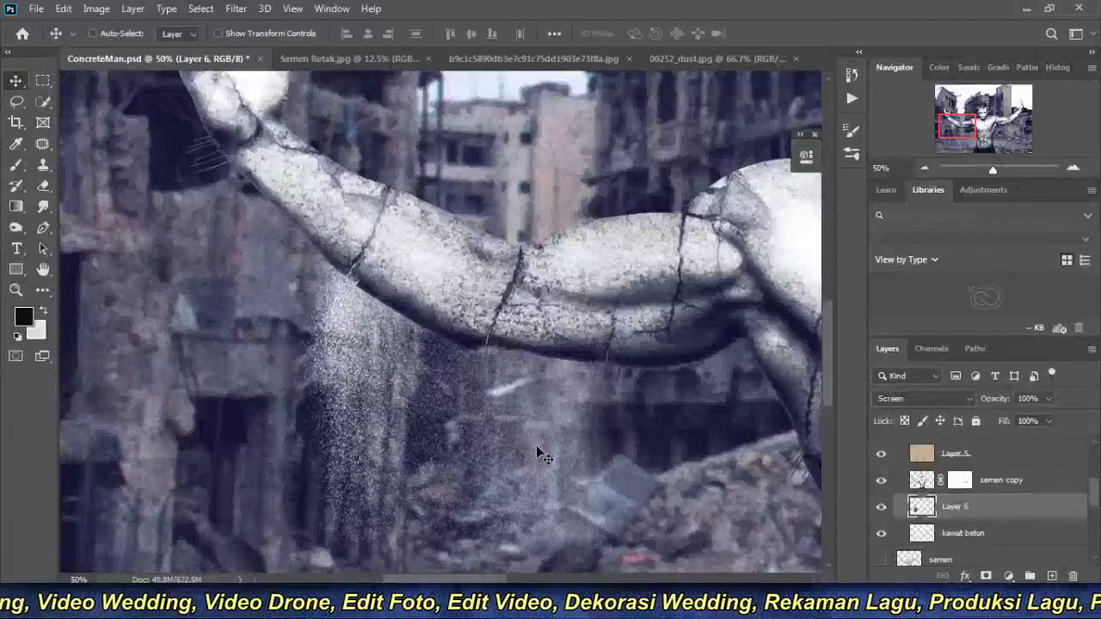
Duplicate the dust, move Layer 6 copy above semen copy, and hide the original Layer 6.
{"action": "key", "text": "ctrl+j"}
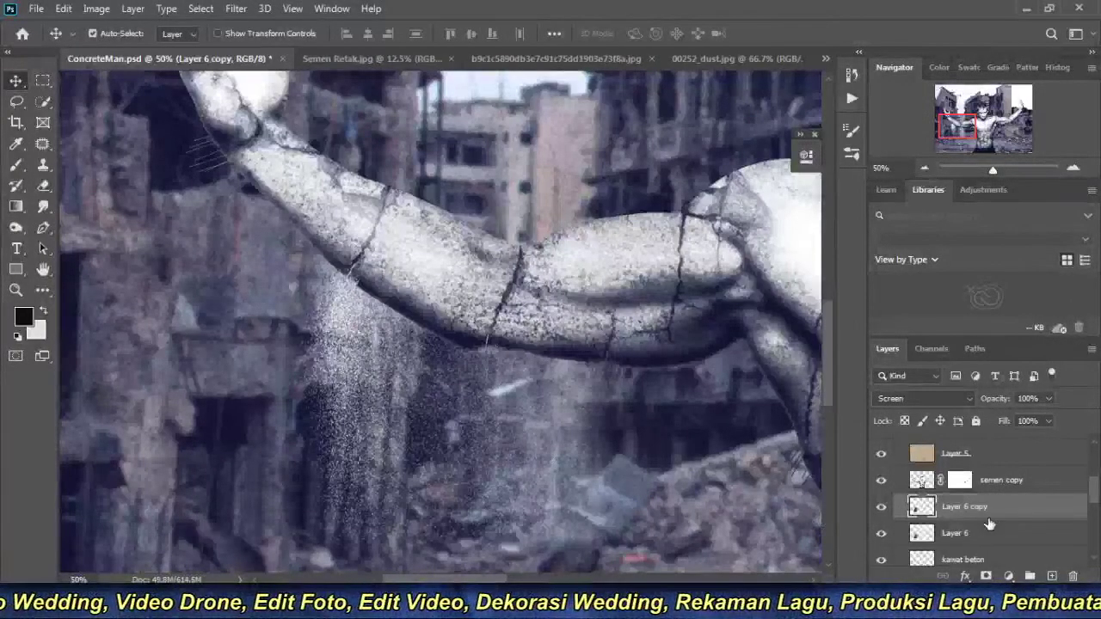
{"action": "left_click_drag", "start_coordinate": [980, 507], "coordinate": [953, 471]}
{"action": "left_click_drag", "start_coordinate": [408, 389], "coordinate": [407, 350]}
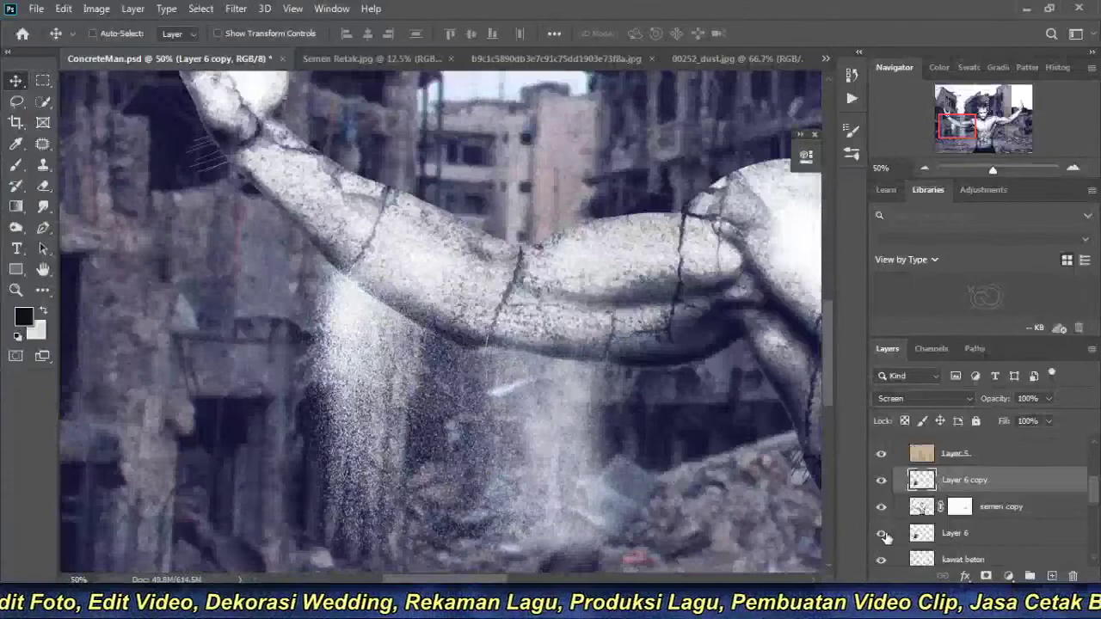
{"action": "left_click", "coordinate": [881, 533]}
{"action": "mouse_move", "coordinate": [379, 362]}
{"action": "left_mouse_down"}
{"action": "mouse_move", "coordinate": [369, 353]}
{"action": "mouse_move", "coordinate": [378, 317]}
{"action": "mouse_move", "coordinate": [371, 332]}
{"action": "left_mouse_up"}
Reduce the Layer 6 copy dust's height to about 75% and shift it left.
{"action": "left_click_drag", "start_coordinate": [484, 402], "coordinate": [451, 390]}
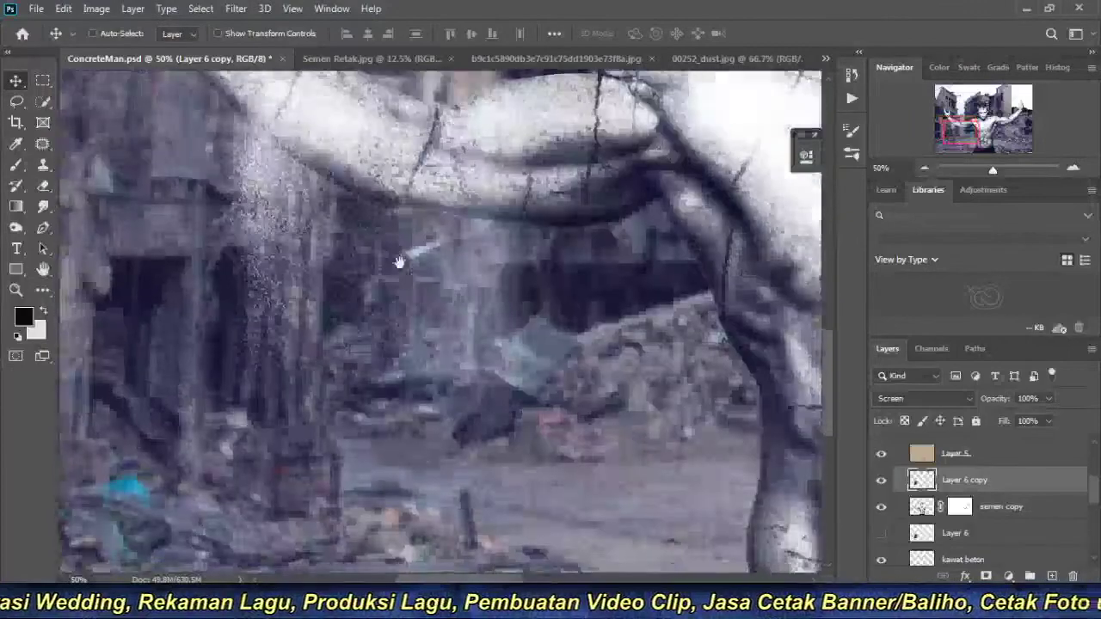
{"action": "key", "text": "ctrl+t"}
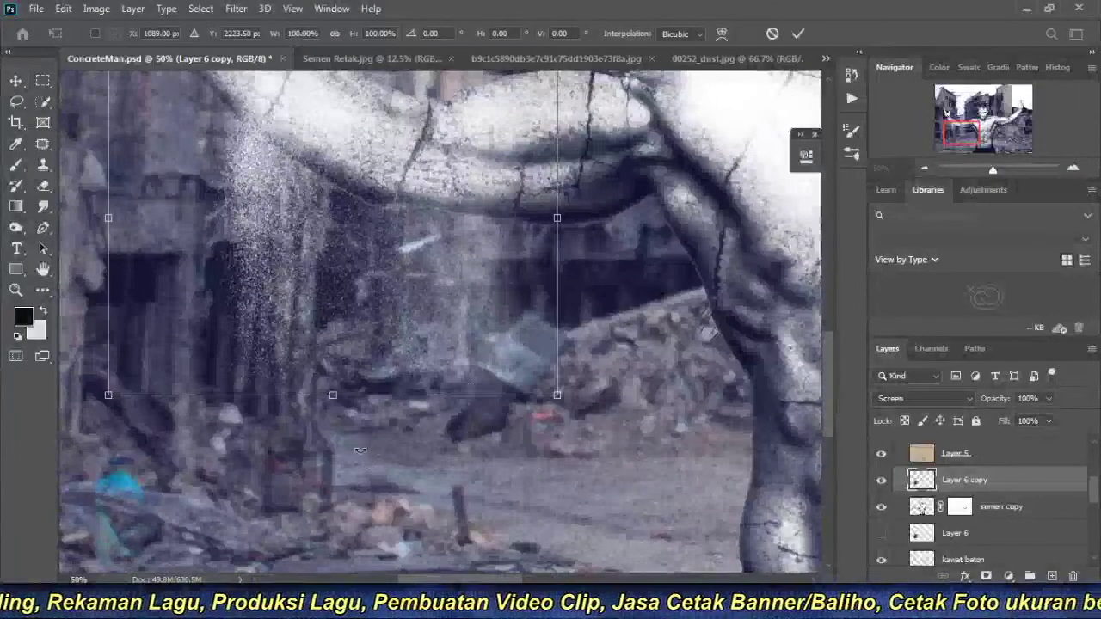
{"action": "left_click_drag", "start_coordinate": [333, 393], "coordinate": [333, 283]}
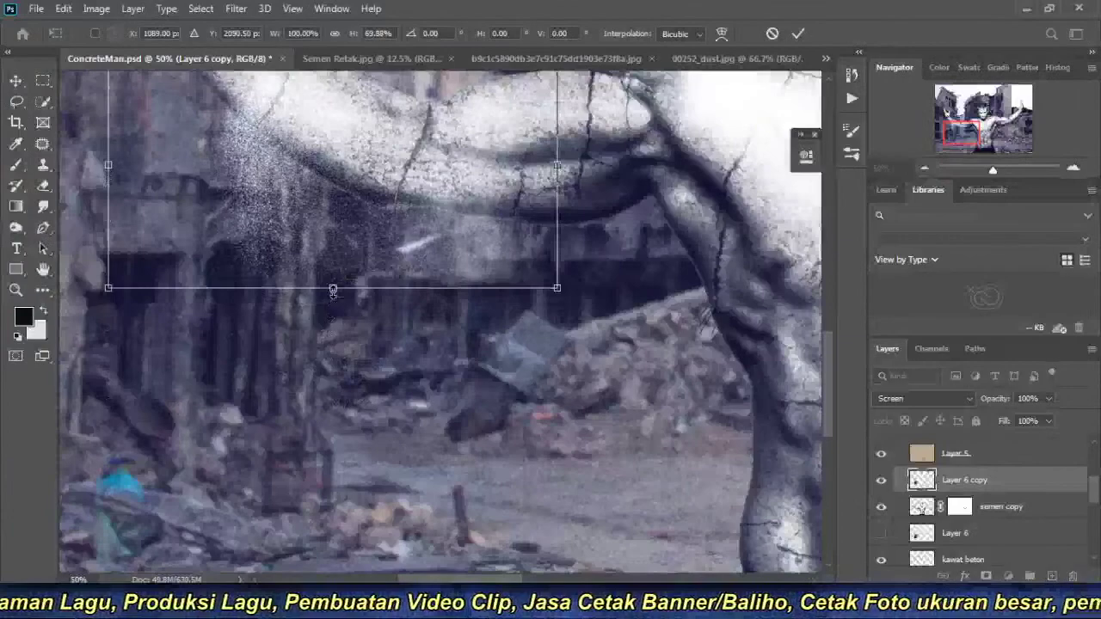
{"action": "scroll", "coordinate": [336, 278], "scroll_direction": "up", "scroll_amount": 3}
{"action": "scroll", "coordinate": [336, 278], "scroll_direction": "up", "scroll_amount": 2}
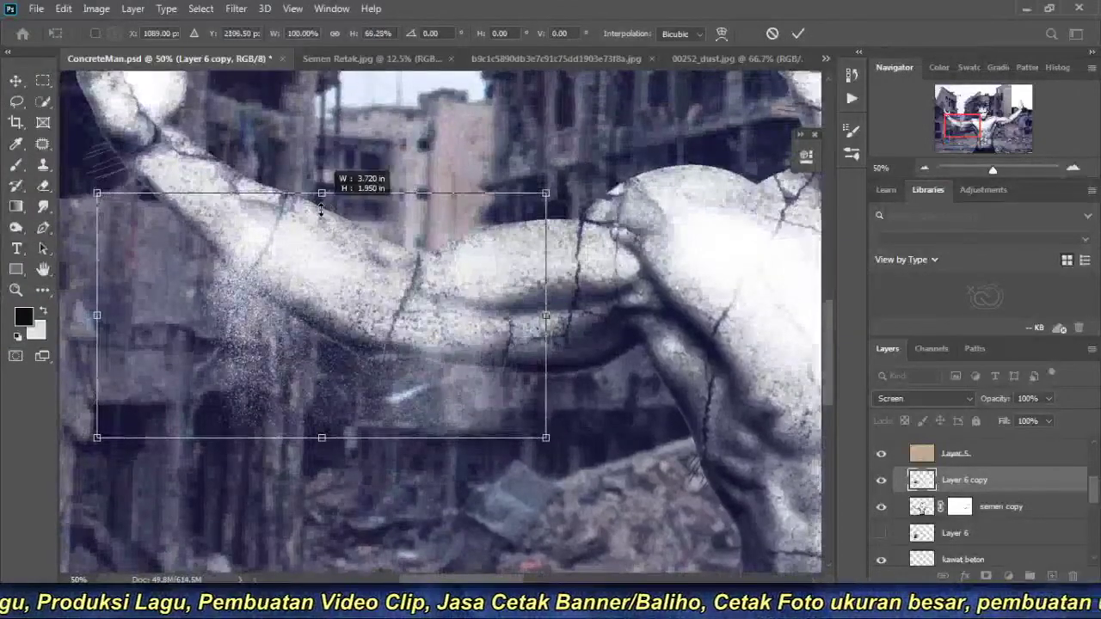
{"action": "left_click_drag", "start_coordinate": [321, 191], "coordinate": [321, 216]}
{"action": "key", "text": "Return"}
{"action": "left_click_drag", "start_coordinate": [357, 343], "coordinate": [245, 339]}
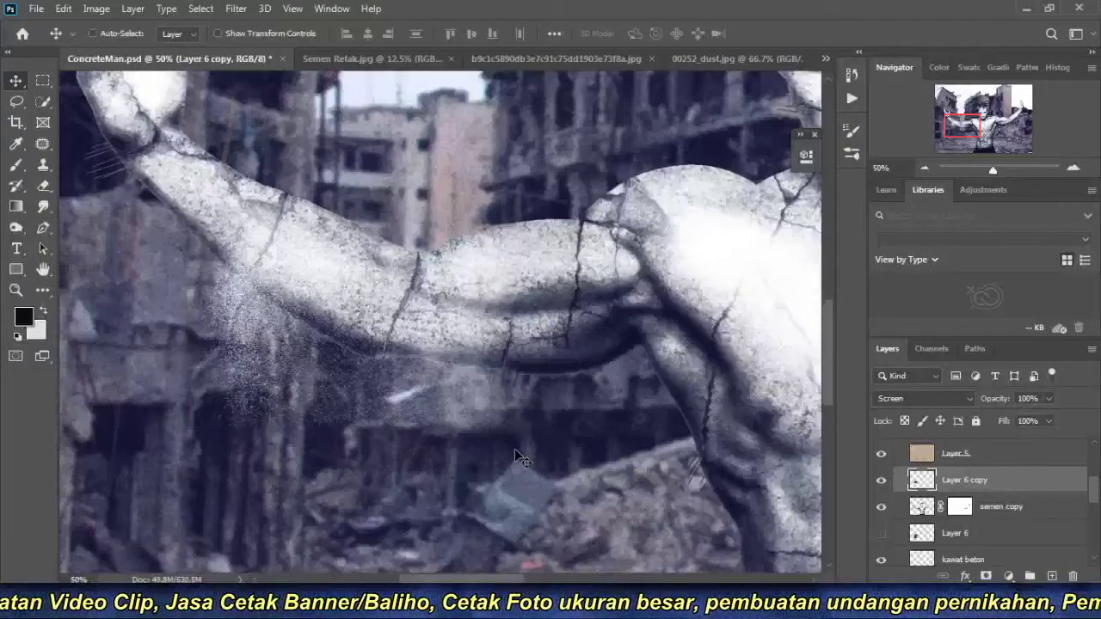
Clean dust off the arm and nudge the Layer 6 copy dust slightly down.
{"action": "key", "text": "e"}
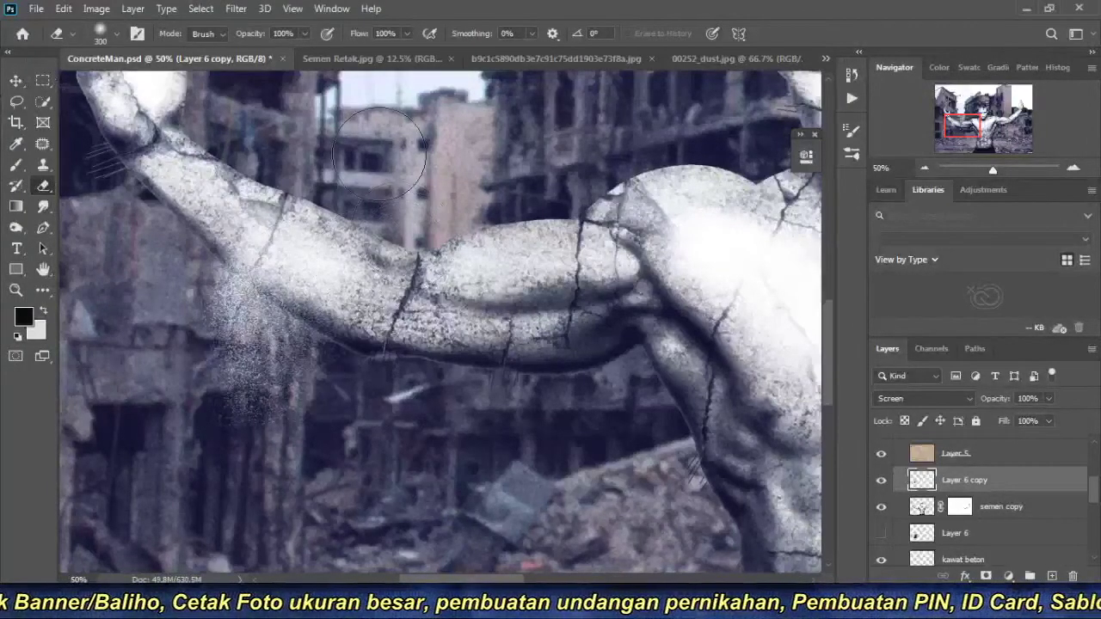
{"action": "left_click", "coordinate": [15, 81]}
{"action": "mouse_move", "coordinate": [364, 318]}
{"action": "left_mouse_down"}
{"action": "mouse_move", "coordinate": [446, 353]}
{"action": "mouse_move", "coordinate": [356, 363]}
{"action": "left_mouse_up"}
{"action": "left_click_drag", "start_coordinate": [346, 369], "coordinate": [340, 352]}
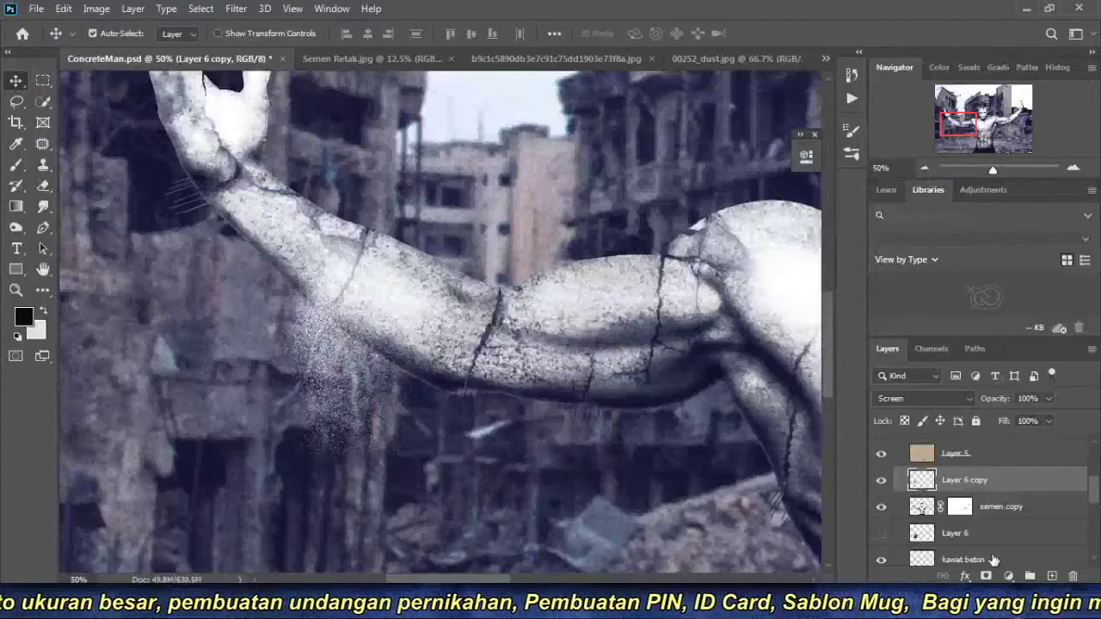
{"action": "key", "text": "ctrl+u"}
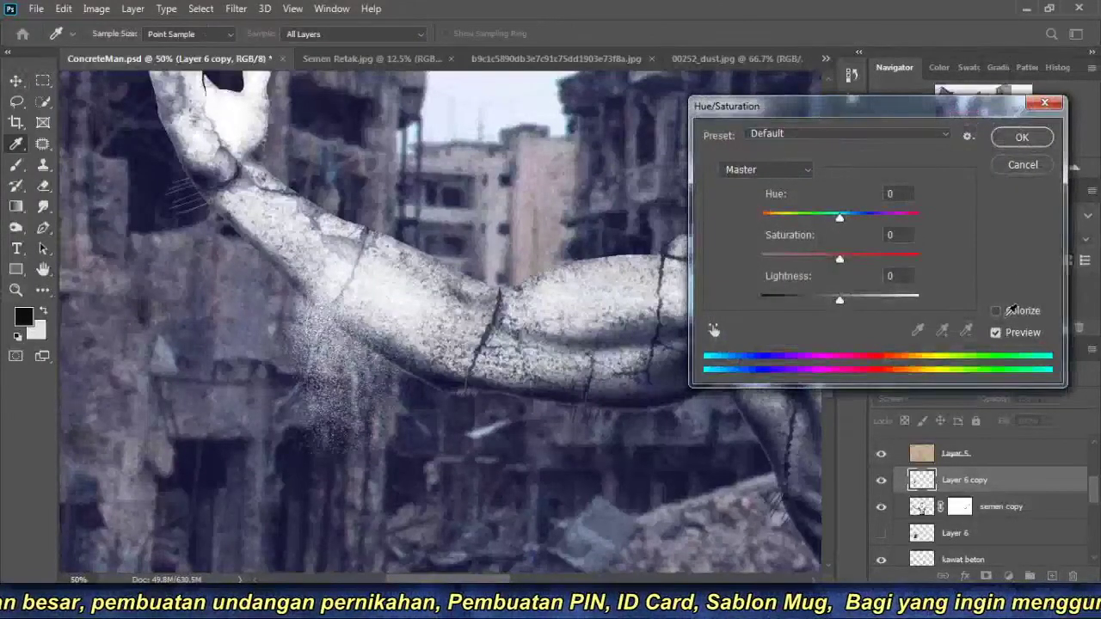
Colorize the dust in Hue/Saturation, trying teal and tan tints and reducing saturation.
{"action": "left_click", "coordinate": [995, 312]}
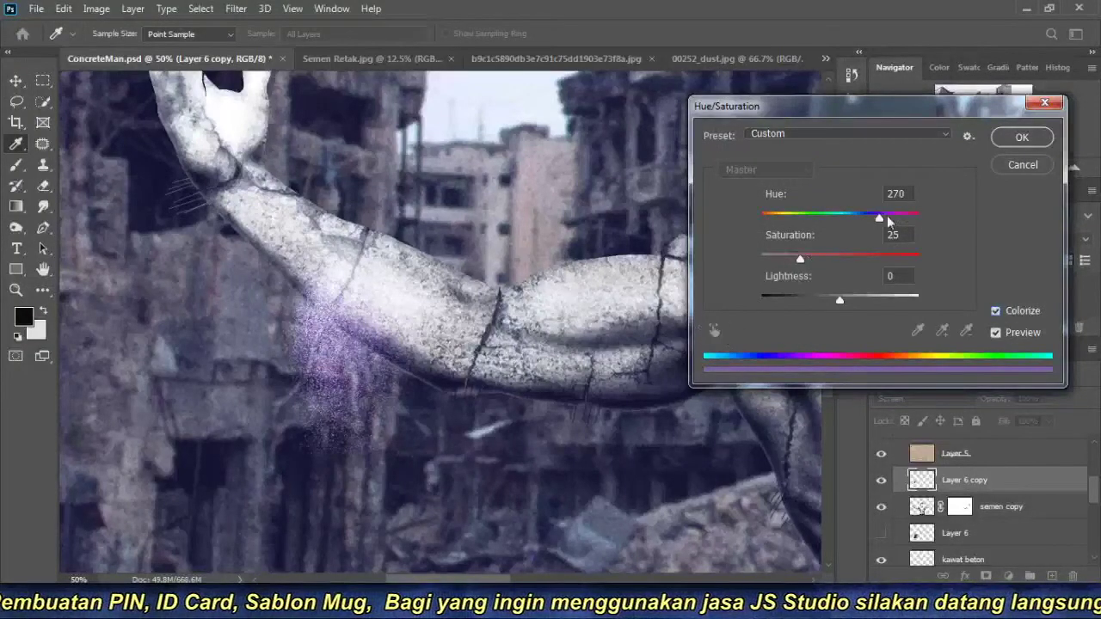
{"action": "left_click_drag", "start_coordinate": [878, 217], "coordinate": [817, 222]}
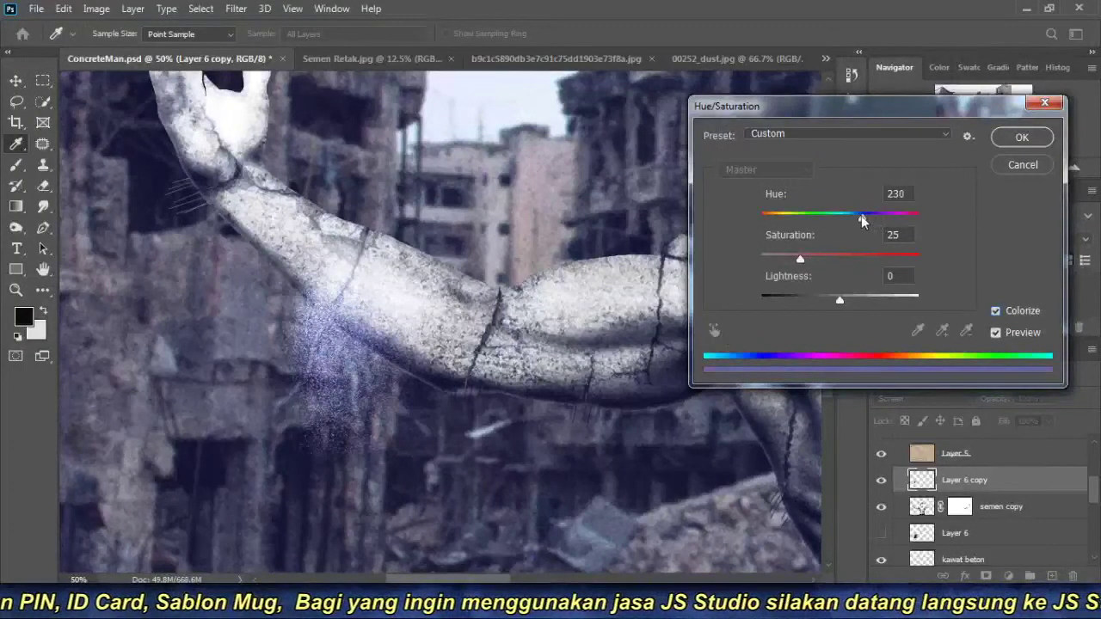
{"action": "left_click_drag", "start_coordinate": [783, 221], "coordinate": [783, 220]}
{"action": "left_click_drag", "start_coordinate": [800, 258], "coordinate": [774, 258]}
{"action": "left_click_drag", "start_coordinate": [782, 217], "coordinate": [793, 220]}
{"action": "left_click", "coordinate": [793, 221]}
Apply Hue 66, Saturation +5, Lightness 0, then drag out a duplicate of the dust.
{"action": "left_click_drag", "start_coordinate": [839, 300], "coordinate": [836, 300]}
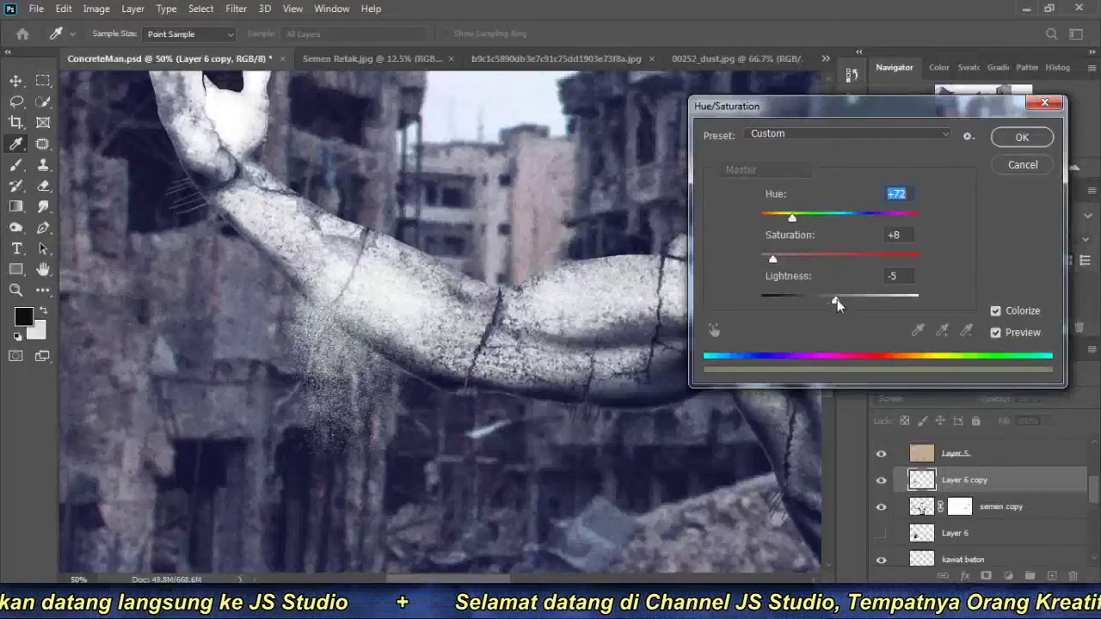
{"action": "left_click", "coordinate": [837, 299]}
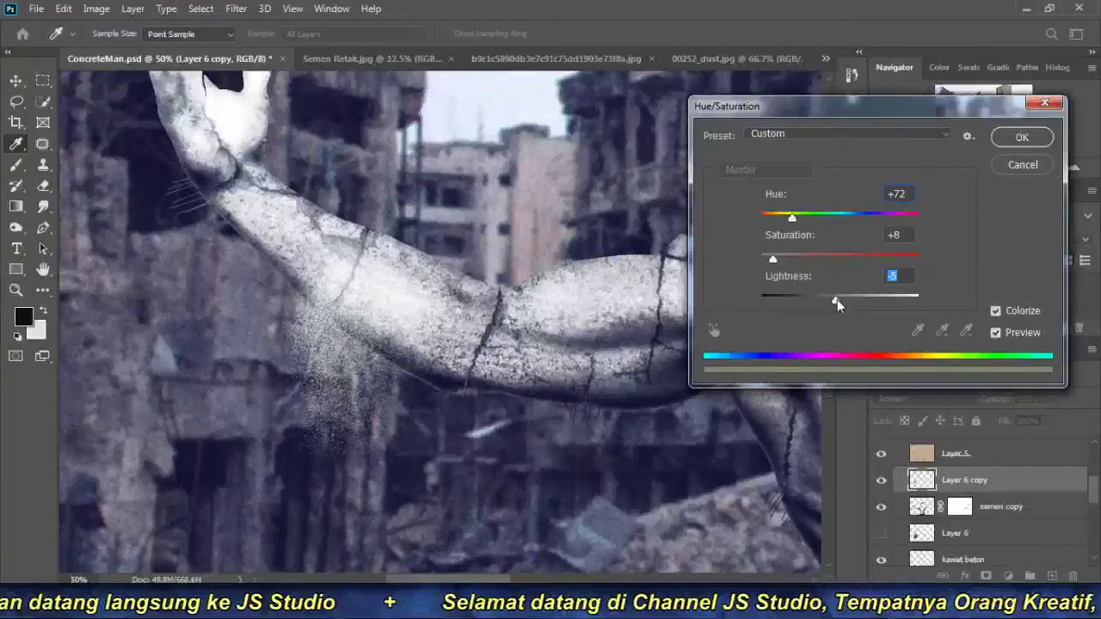
{"action": "type", "text": "0"}
{"action": "left_click_drag", "start_coordinate": [772, 258], "coordinate": [767, 257]}
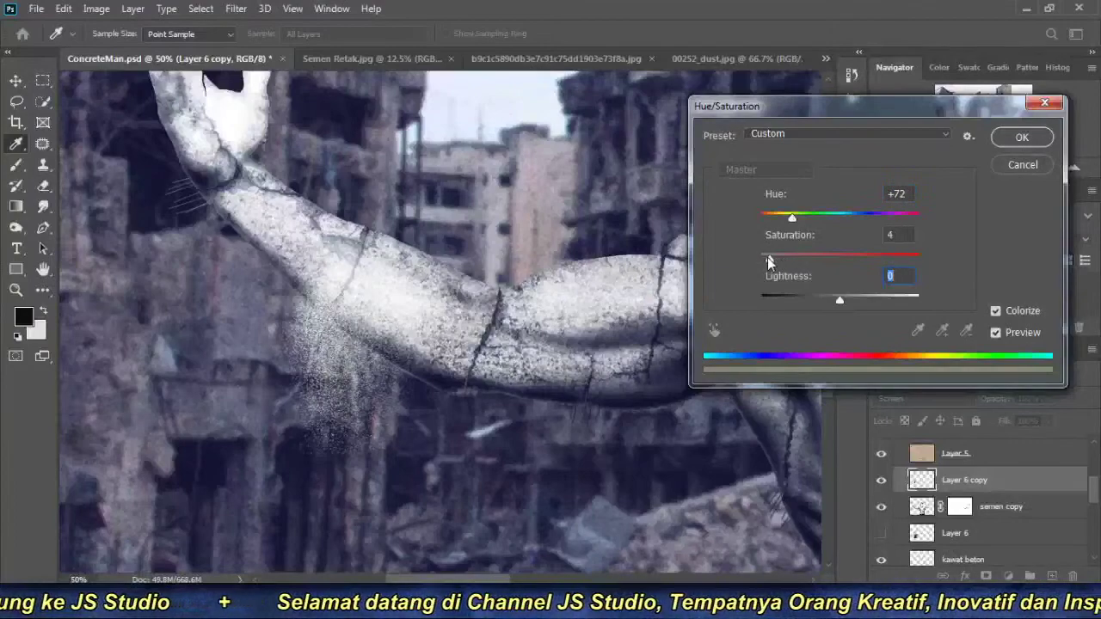
{"action": "key", "text": "Up"}
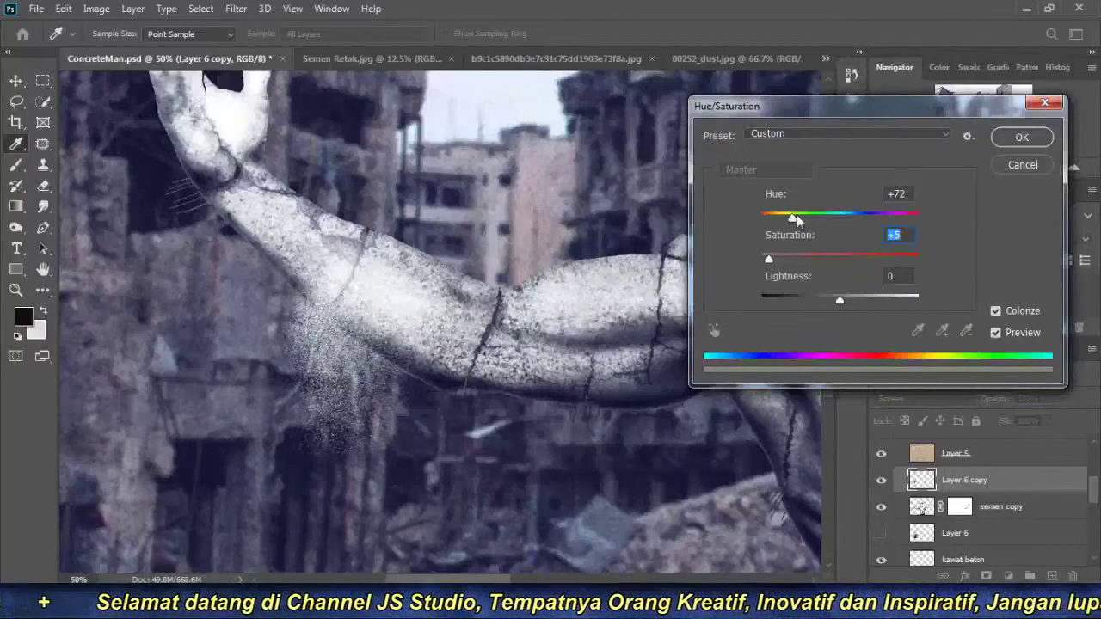
{"action": "left_click_drag", "start_coordinate": [785, 216], "coordinate": [790, 216]}
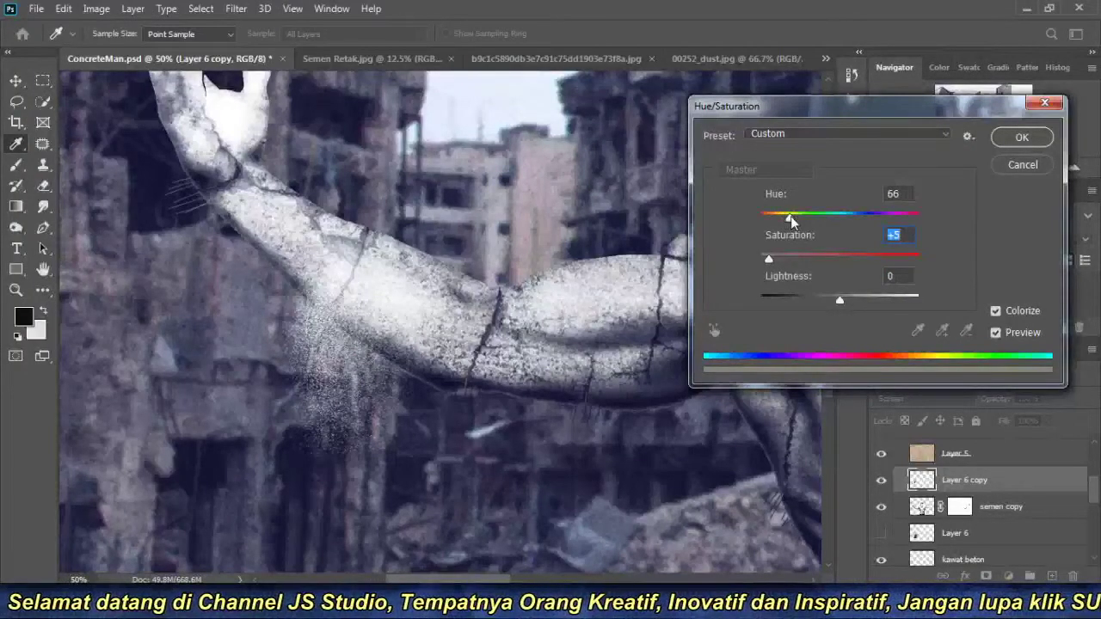
{"action": "left_click", "coordinate": [1022, 136]}
{"action": "left_click_drag", "start_coordinate": [381, 351], "coordinate": [309, 258]}
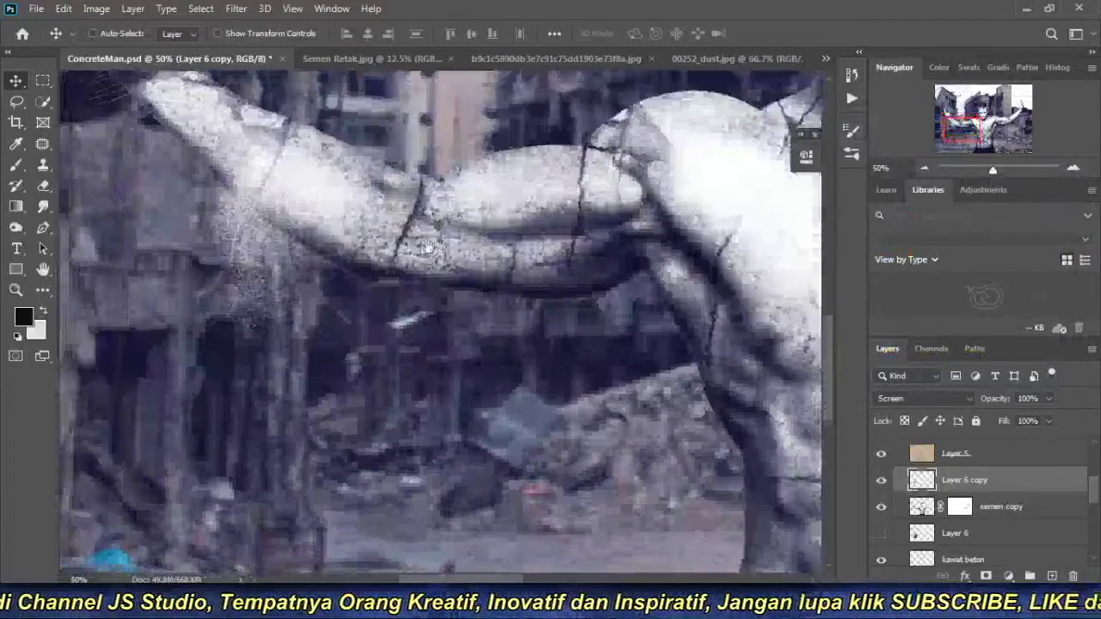
Place the new dust copy under the arm, narrow it, and erase dust toward the shoulder.
{"action": "mouse_move", "coordinate": [379, 344]}
{"action": "left_mouse_down"}
{"action": "mouse_move", "coordinate": [409, 333]}
{"action": "mouse_move", "coordinate": [409, 316]}
{"action": "left_mouse_up"}
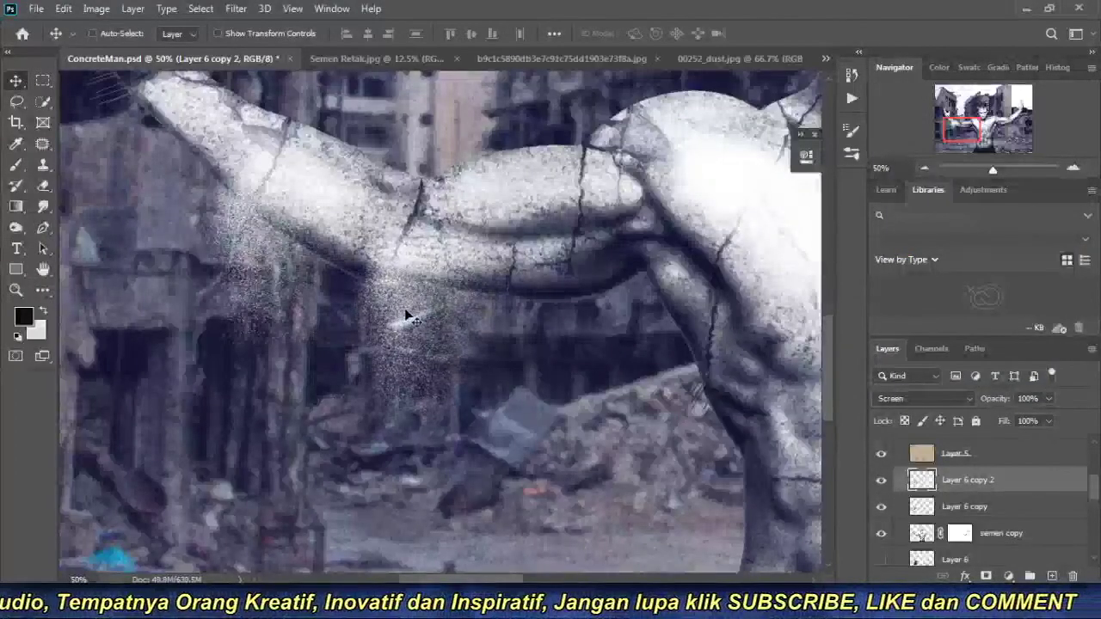
{"action": "key", "text": "ctrl+t"}
{"action": "mouse_move", "coordinate": [676, 312]}
{"action": "left_mouse_down"}
{"action": "mouse_move", "coordinate": [599, 312]}
{"action": "mouse_move", "coordinate": [624, 312]}
{"action": "left_mouse_up"}
{"action": "key", "text": "Return"}
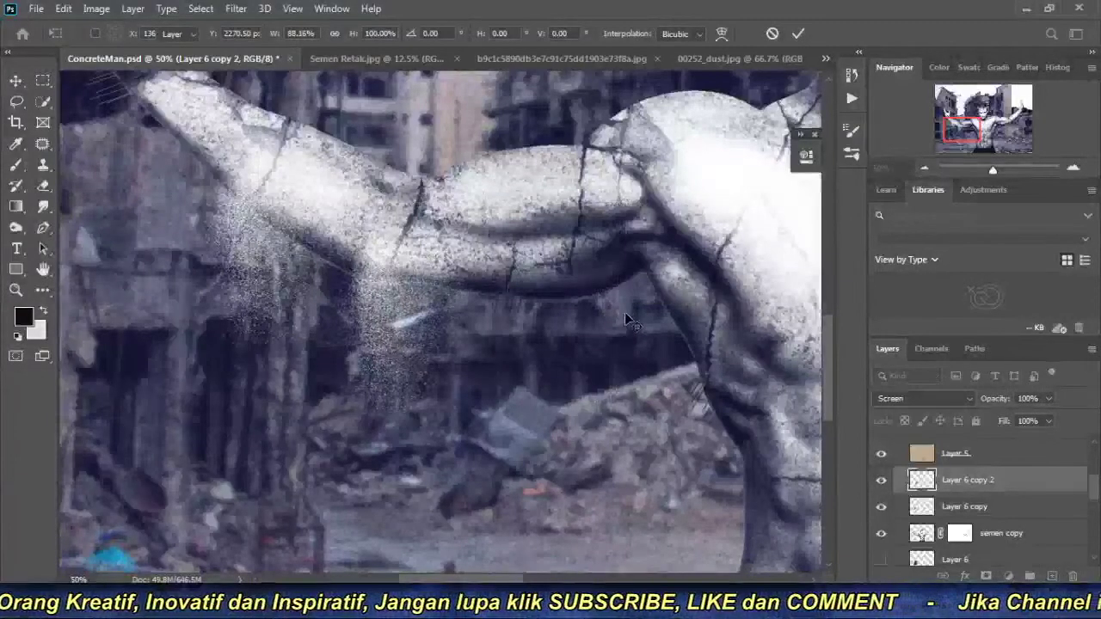
{"action": "left_click", "coordinate": [43, 185]}
{"action": "left_click_drag", "start_coordinate": [254, 189], "coordinate": [554, 164]}
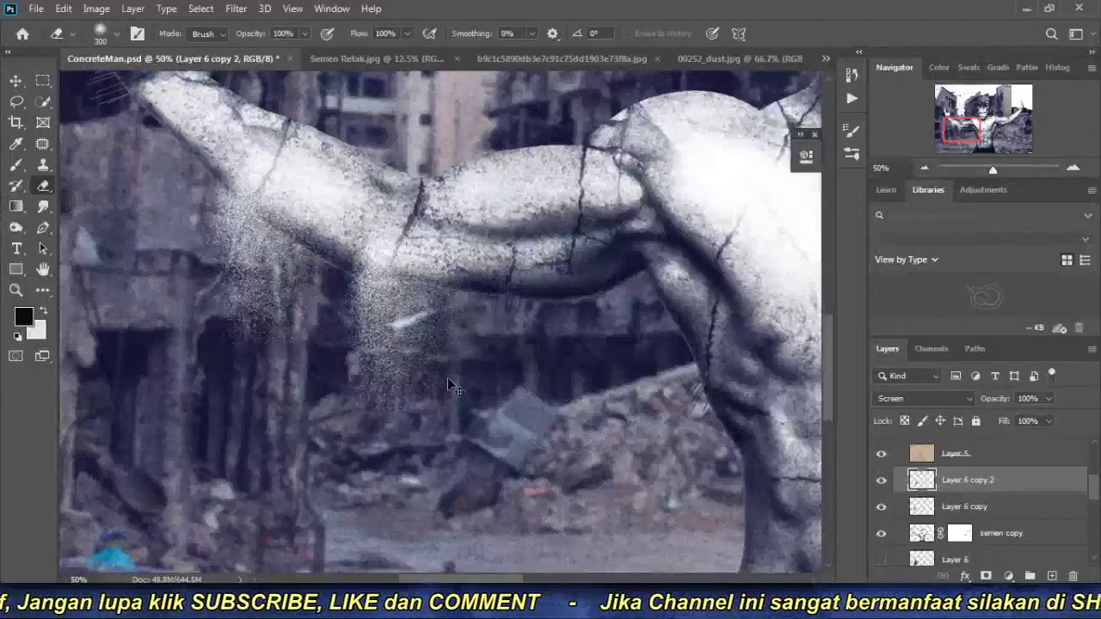
Shorten the dust layer, duplicate it, and place the extra dust over the torso.
{"action": "left_click", "coordinate": [16, 80]}
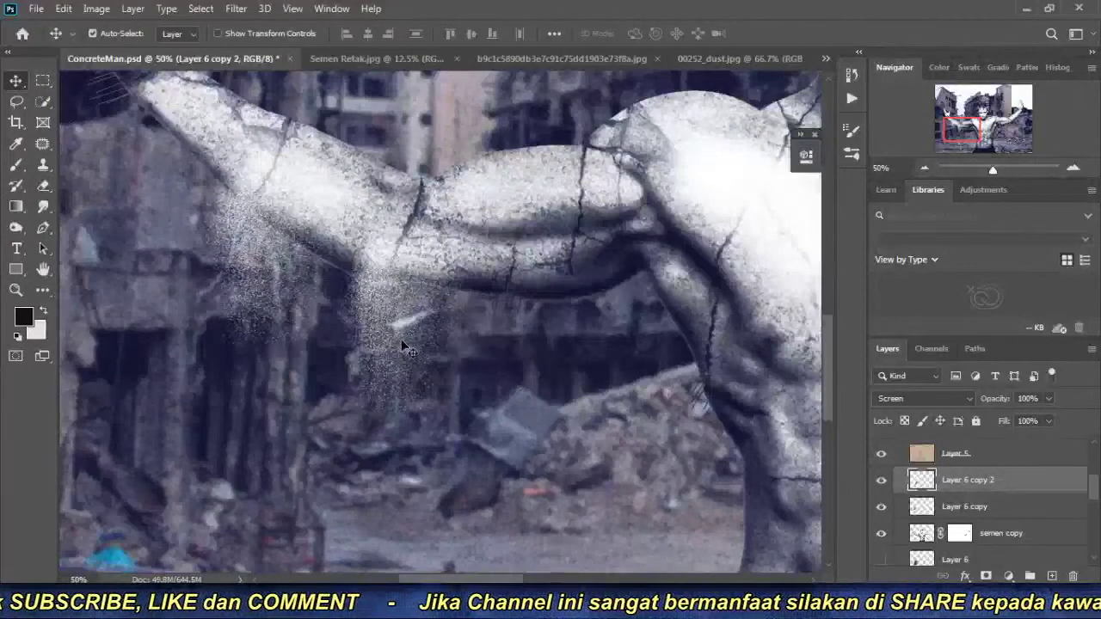
{"action": "key", "text": "ctrl+t"}
{"action": "left_click_drag", "start_coordinate": [402, 422], "coordinate": [401, 391]}
{"action": "key", "text": "Return"}
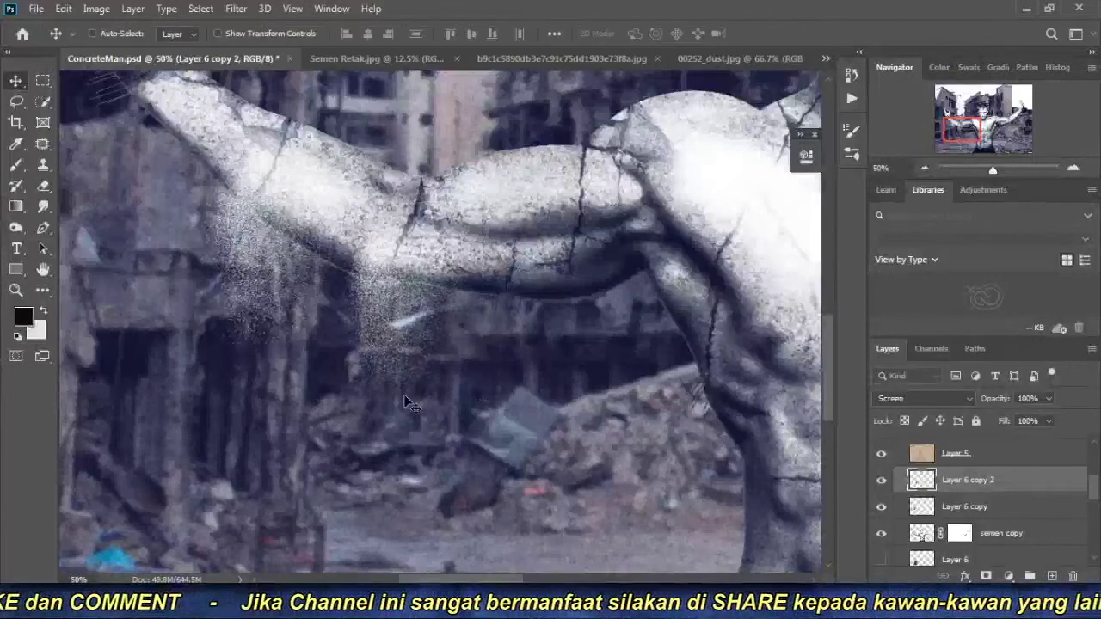
{"action": "key", "text": "ctrl"}
{"action": "key", "text": "ctrl+j"}
{"action": "mouse_move", "coordinate": [587, 431]}
{"action": "left_mouse_down"}
{"action": "mouse_move", "coordinate": [243, 191]}
{"action": "mouse_move", "coordinate": [558, 284]}
{"action": "mouse_move", "coordinate": [198, 378]}
{"action": "mouse_move", "coordinate": [659, 265]}
{"action": "left_mouse_up"}
{"action": "scroll", "coordinate": [996, 500], "scroll_direction": "down", "scroll_amount": 1}
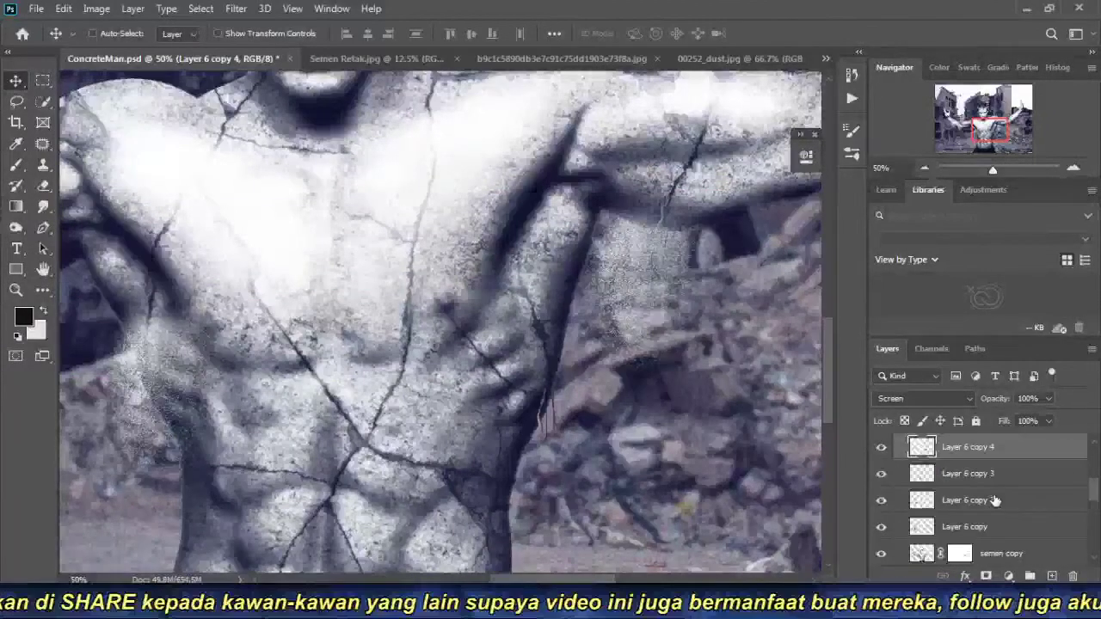
Rename the Layer 6 copy 4 dust layer to 'longsoran beton'.
{"action": "double_click", "coordinate": [989, 448]}
{"action": "type", "text": "longsoran"}
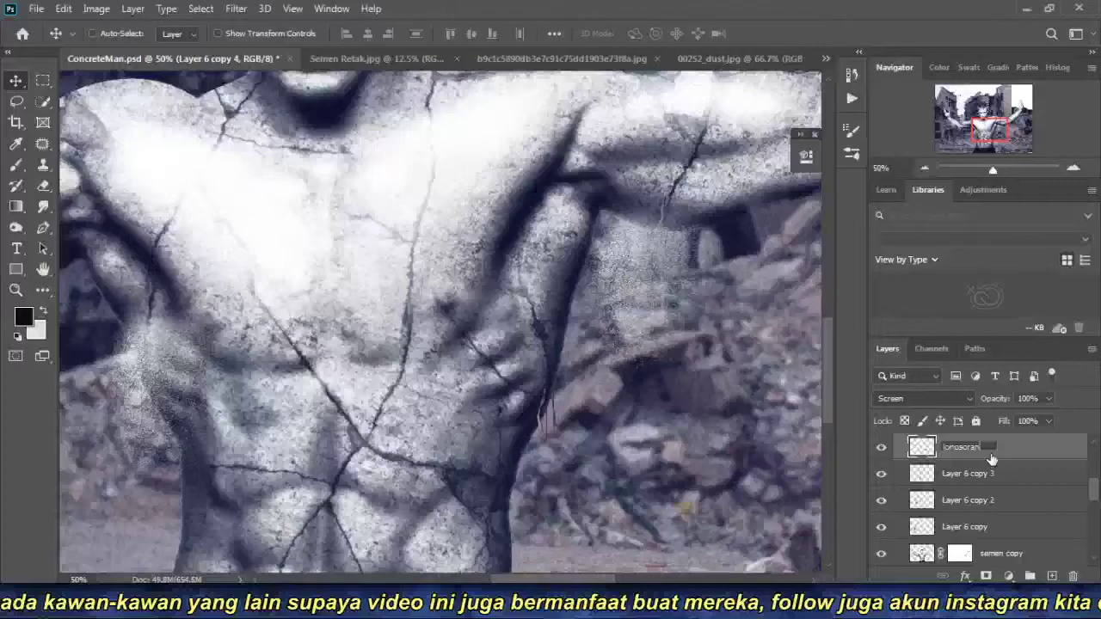
{"action": "type", "text": "beton"}
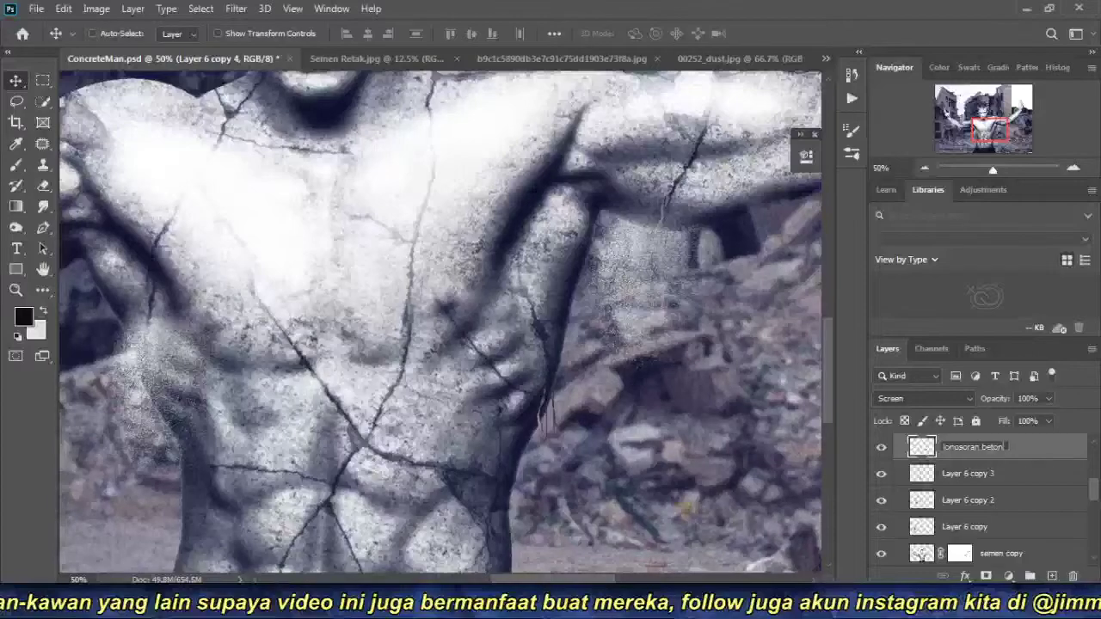
{"action": "key", "text": "Return"}
Alt-drag three copies of the dust along the raised arm toward the hand.
{"action": "left_click_drag", "start_coordinate": [722, 331], "coordinate": [251, 460]}
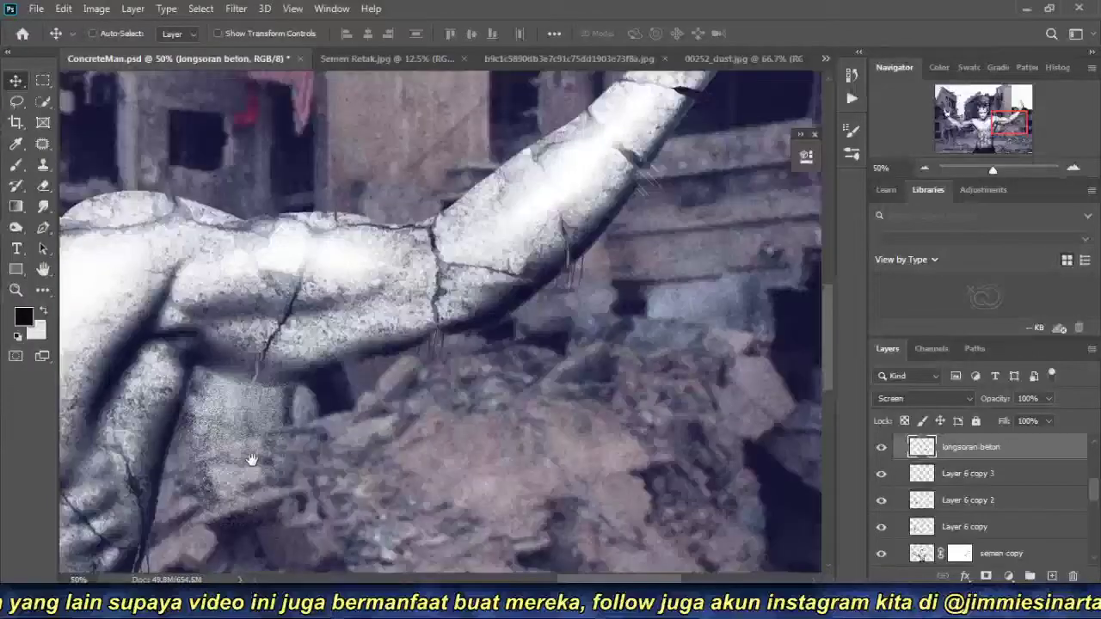
{"action": "key", "text": "ctrl"}
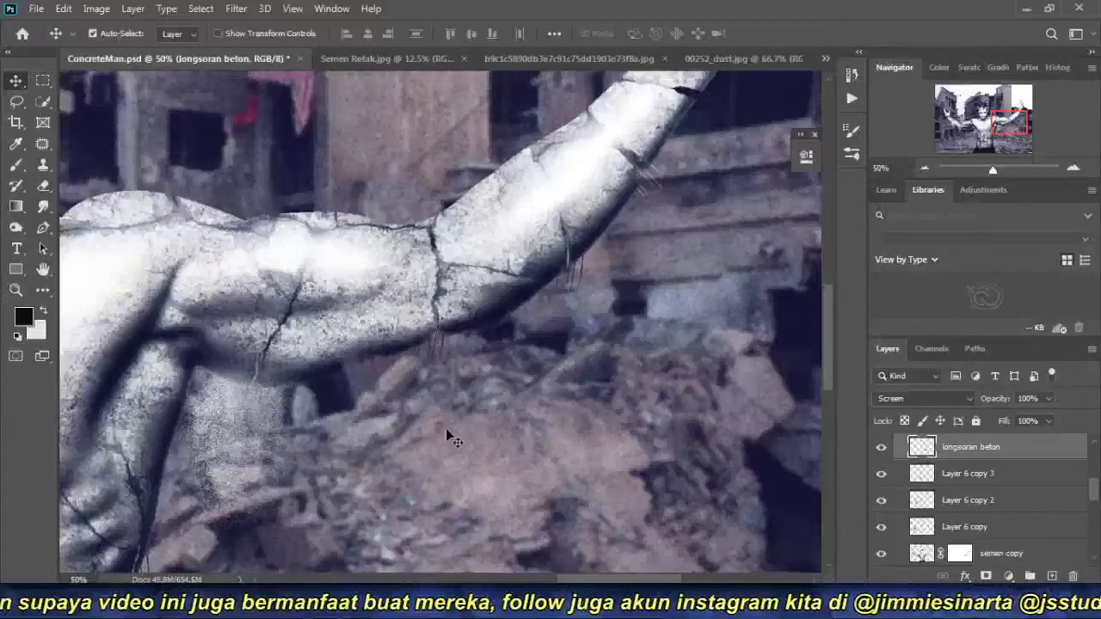
{"action": "mouse_move", "coordinate": [447, 432]}
{"action": "left_mouse_down"}
{"action": "mouse_move", "coordinate": [383, 383]}
{"action": "mouse_move", "coordinate": [602, 415]}
{"action": "mouse_move", "coordinate": [680, 202]}
{"action": "mouse_move", "coordinate": [602, 443]}
{"action": "mouse_move", "coordinate": [614, 301]}
{"action": "left_mouse_up"}
{"action": "left_click", "coordinate": [602, 443], "text": "alt"}
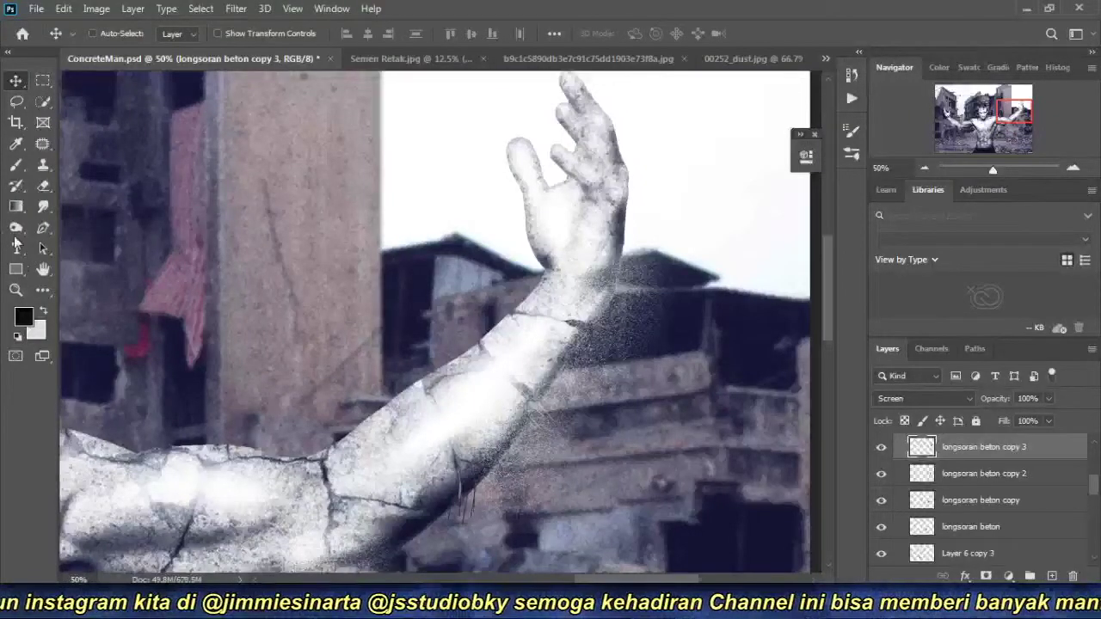
Erase stray dust from the longsoran beton copies over the rubble below the elbow.
{"action": "left_click", "coordinate": [44, 187]}
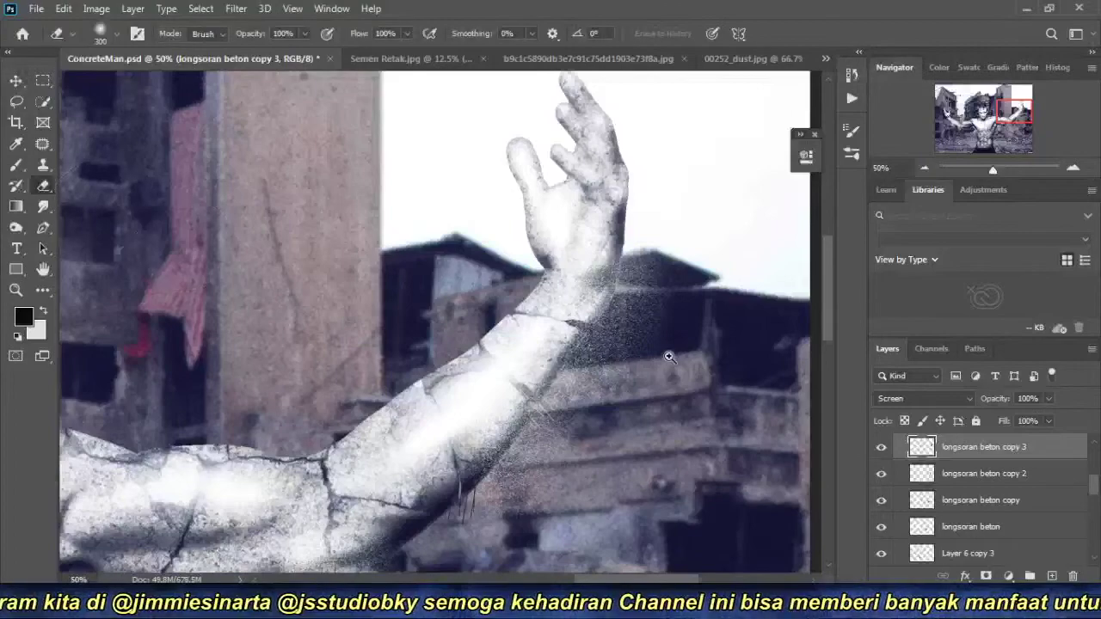
{"action": "left_click", "coordinate": [669, 356], "text": "ctrl"}
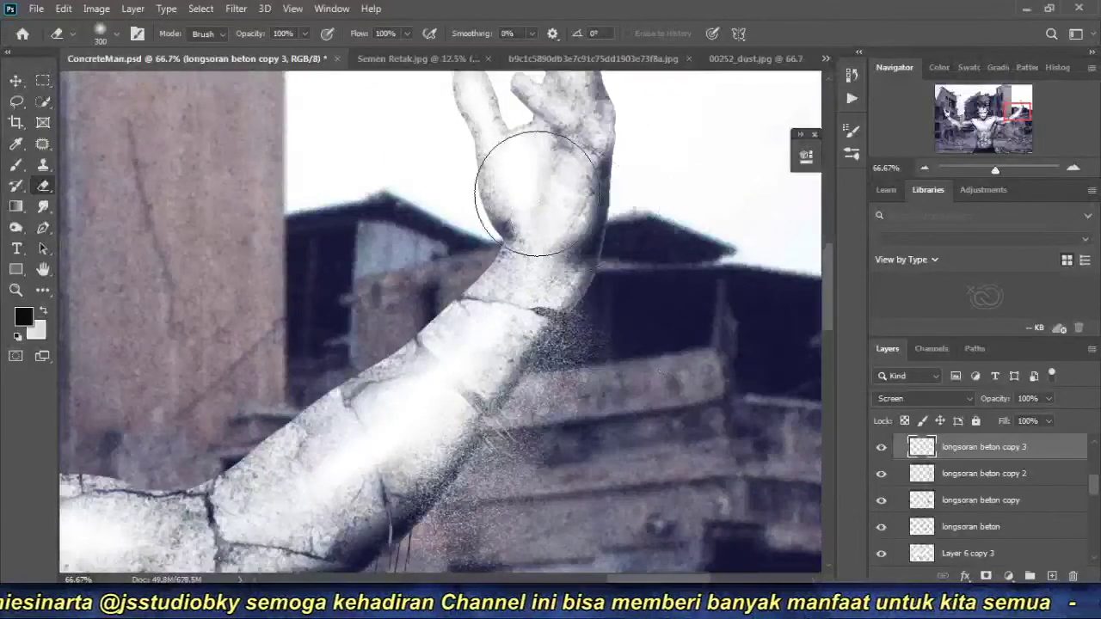
{"action": "scroll", "coordinate": [482, 284], "scroll_direction": "down", "scroll_amount": 5}
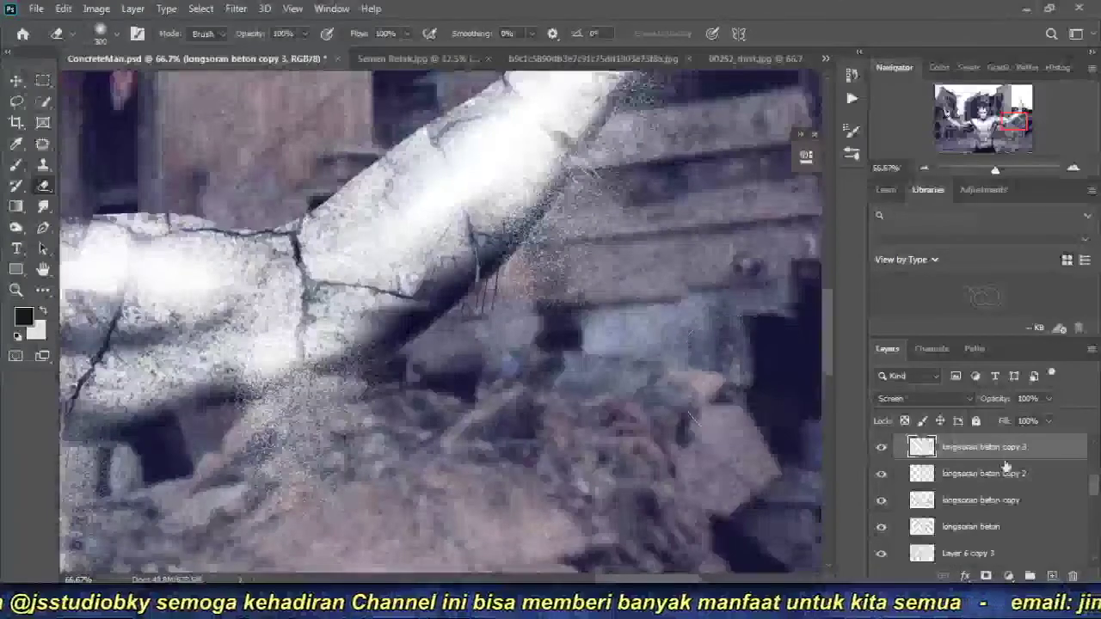
{"action": "left_click", "coordinate": [998, 473]}
{"action": "left_click_drag", "start_coordinate": [590, 258], "coordinate": [555, 359]}
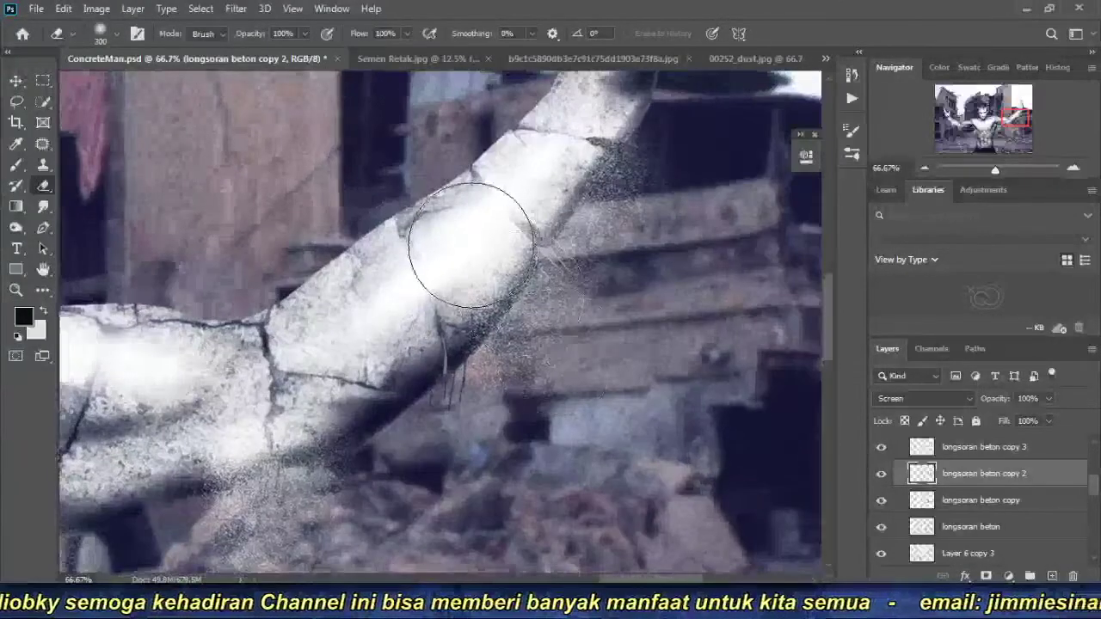
{"action": "left_click_drag", "start_coordinate": [454, 418], "coordinate": [522, 221]}
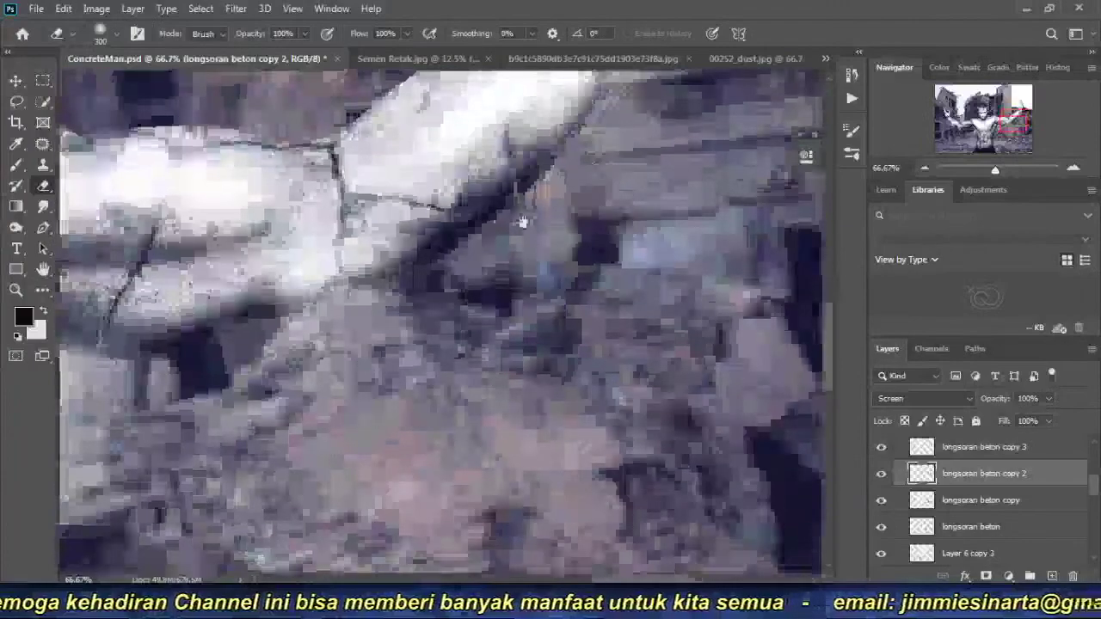
{"action": "key", "text": "alt+bracketleft"}
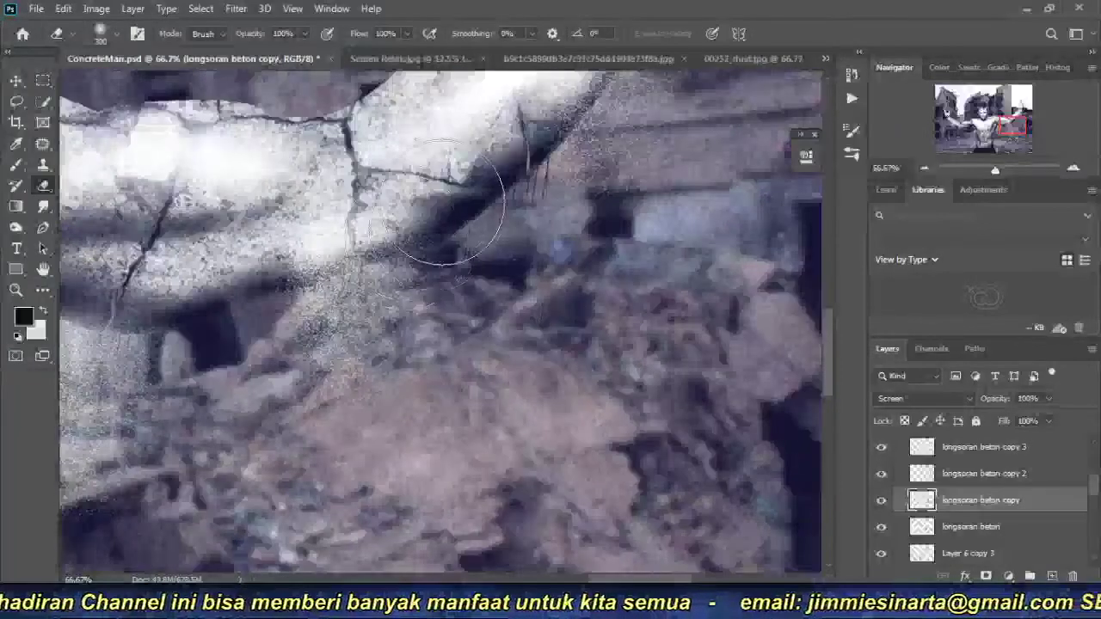
{"action": "left_click_drag", "start_coordinate": [491, 331], "coordinate": [441, 274]}
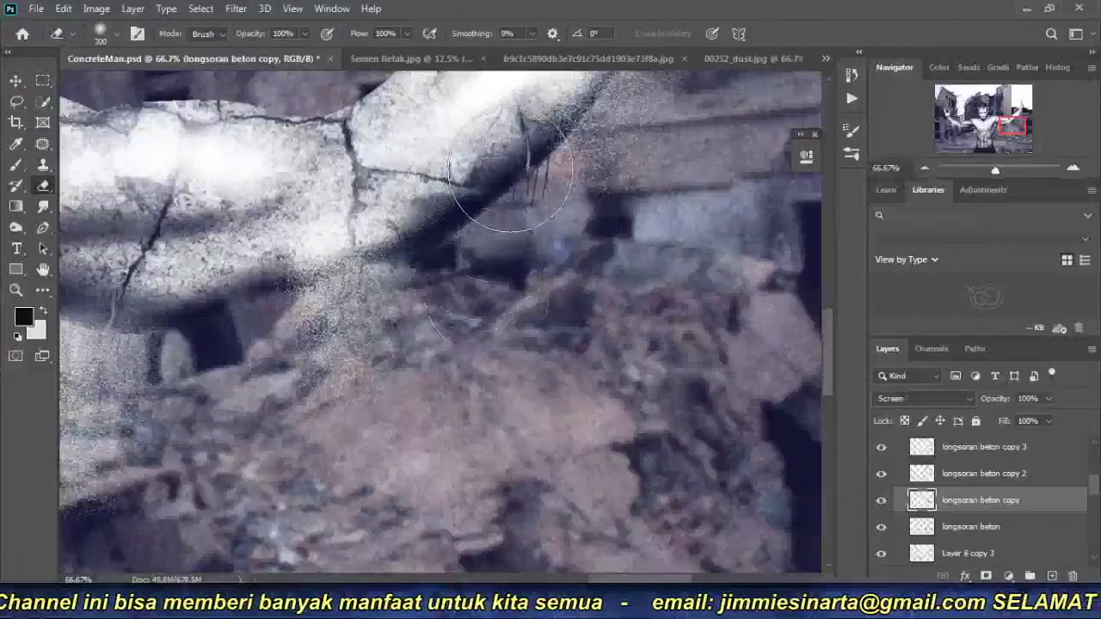
{"action": "left_click_drag", "start_coordinate": [510, 174], "coordinate": [735, 97]}
At 25% zoom, duplicate the longsoran beton layer and place the copy beside the lower right torso.
{"action": "left_click", "coordinate": [888, 168]}
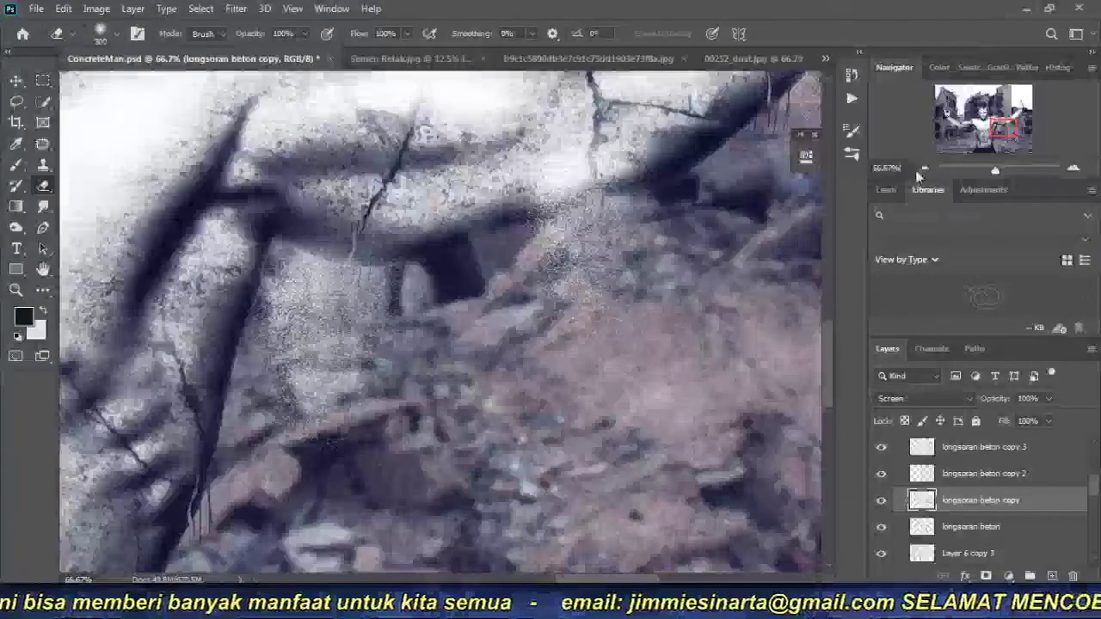
{"action": "type", "text": "25"}
{"action": "key", "text": "Return"}
{"action": "scroll", "coordinate": [437, 363], "scroll_direction": "down", "scroll_amount": 1}
{"action": "scroll", "coordinate": [439, 365], "scroll_direction": "down", "scroll_amount": 3}
{"action": "scroll", "coordinate": [456, 368], "scroll_direction": "up", "scroll_amount": 1, "text": "alt"}
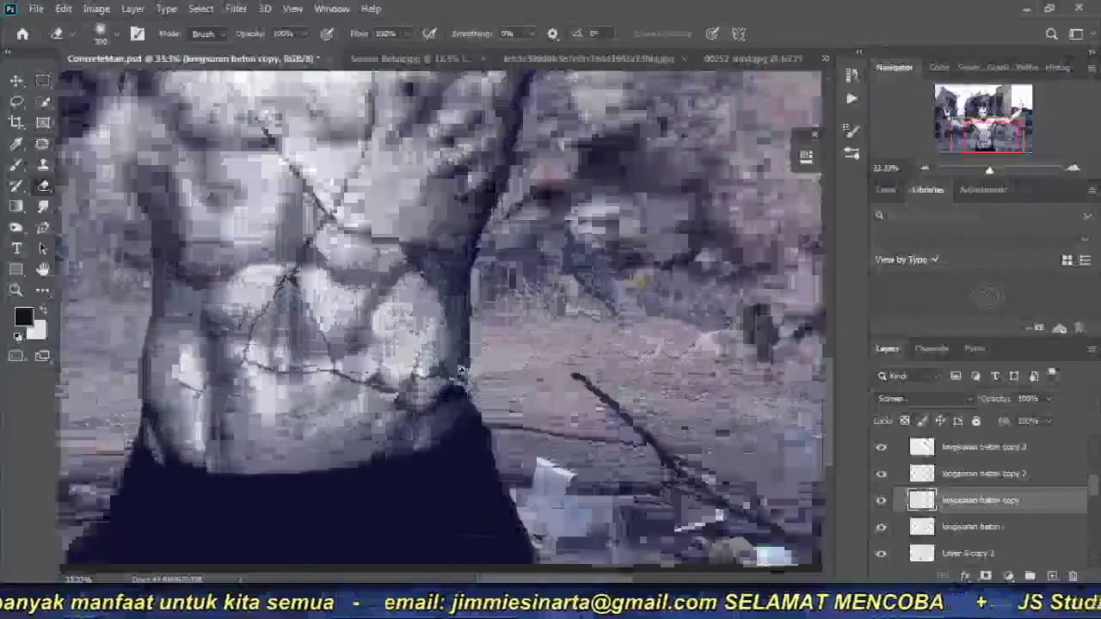
{"action": "scroll", "coordinate": [461, 370], "scroll_direction": "up", "scroll_amount": 1, "text": "alt"}
{"action": "scroll", "coordinate": [461, 369], "scroll_direction": "up", "scroll_amount": 1, "text": "alt"}
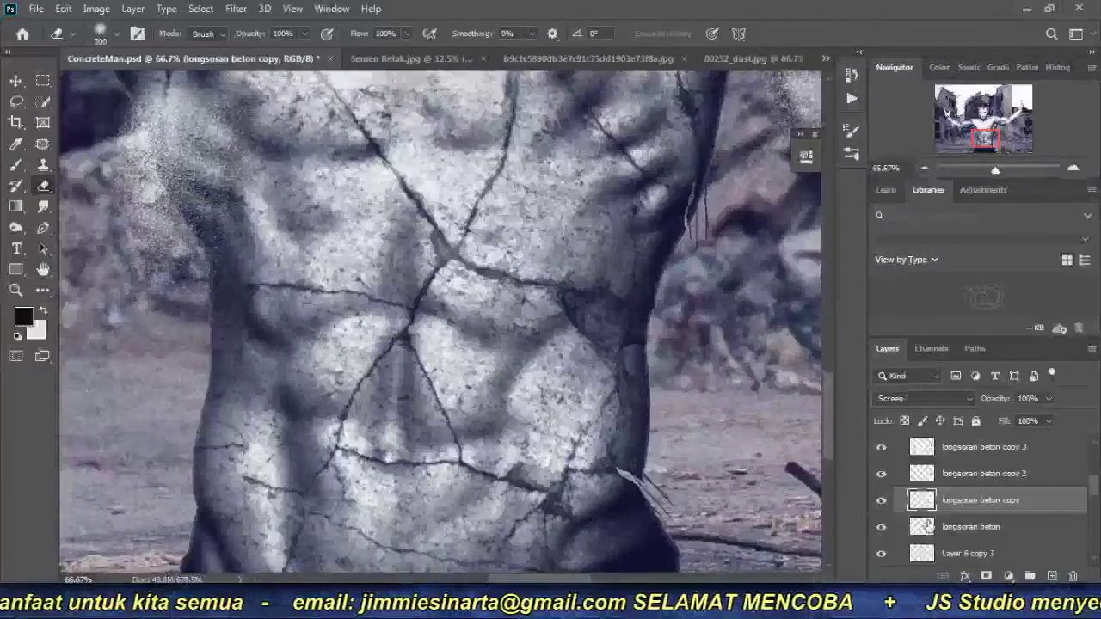
{"action": "scroll", "coordinate": [929, 525], "scroll_direction": "down", "scroll_amount": 3}
{"action": "scroll", "coordinate": [986, 503], "scroll_direction": "up", "scroll_amount": 1}
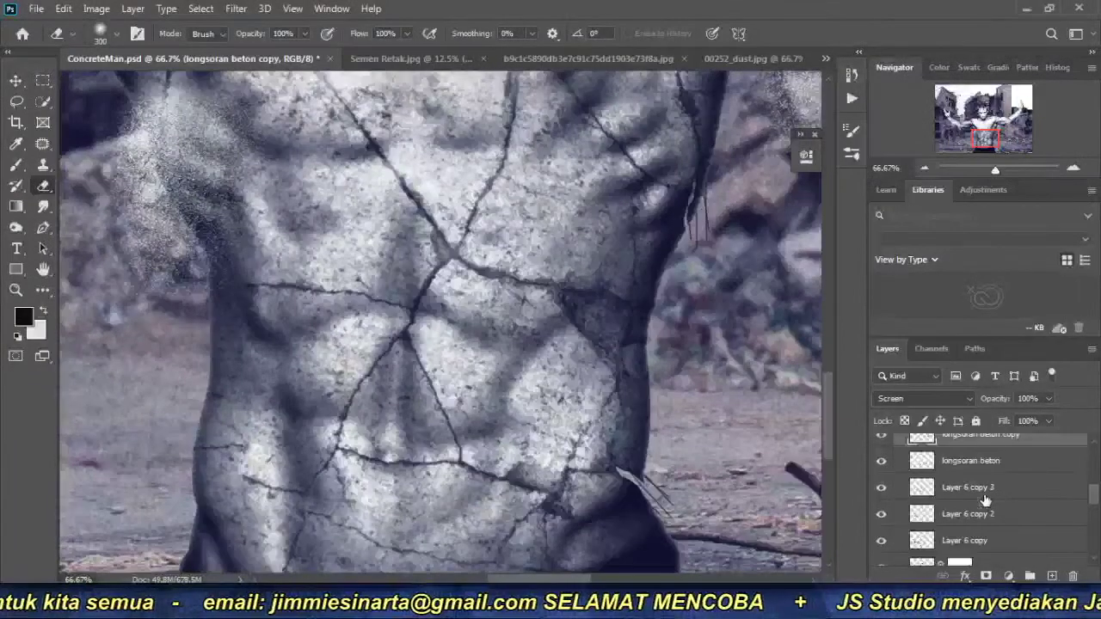
{"action": "left_click", "coordinate": [984, 464]}
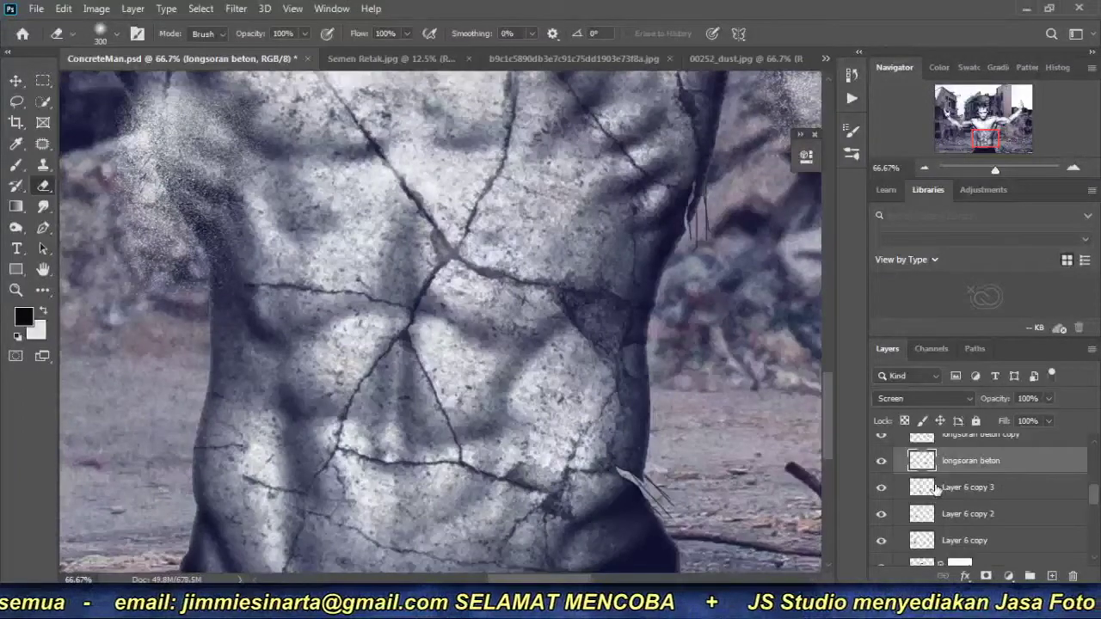
{"action": "key", "text": "ctrl+j"}
{"action": "key", "text": "v"}
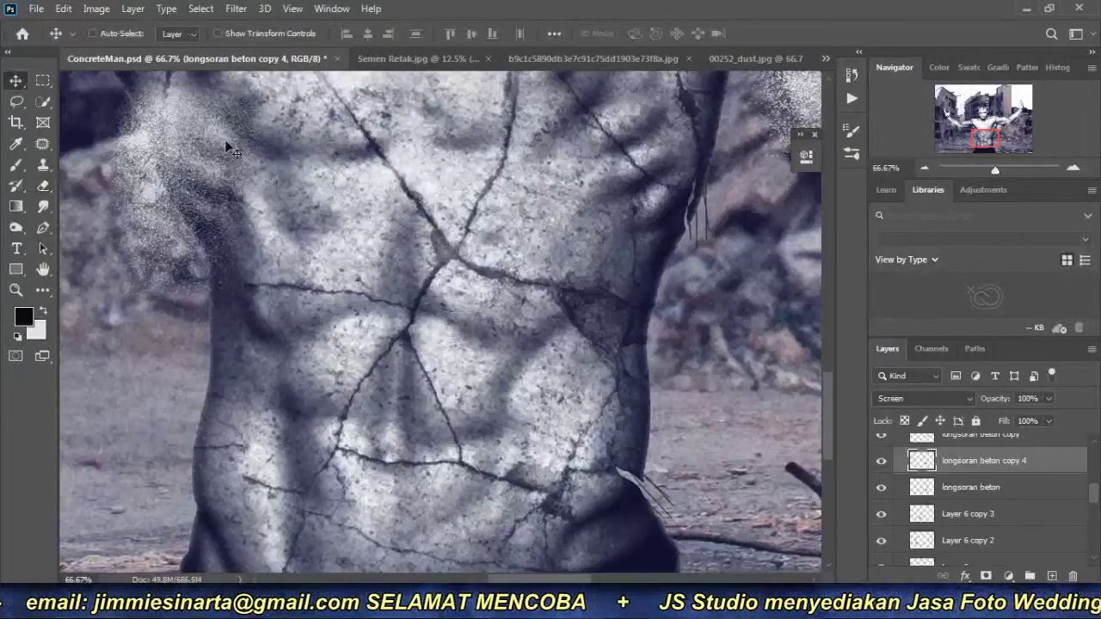
{"action": "left_click_drag", "start_coordinate": [228, 148], "coordinate": [624, 416]}
{"action": "left_click", "coordinate": [925, 167]}
{"action": "left_click", "coordinate": [925, 166]}
{"action": "left_click", "coordinate": [926, 167]}
{"action": "mouse_move", "coordinate": [665, 244]}
{"action": "left_mouse_down"}
{"action": "mouse_move", "coordinate": [467, 308]}
{"action": "mouse_move", "coordinate": [455, 329]}
{"action": "left_mouse_up"}
{"action": "mouse_move", "coordinate": [516, 423]}
{"action": "left_mouse_down"}
{"action": "mouse_move", "coordinate": [541, 424]}
{"action": "mouse_move", "coordinate": [475, 404]}
{"action": "mouse_move", "coordinate": [462, 440]}
{"action": "left_mouse_up"}
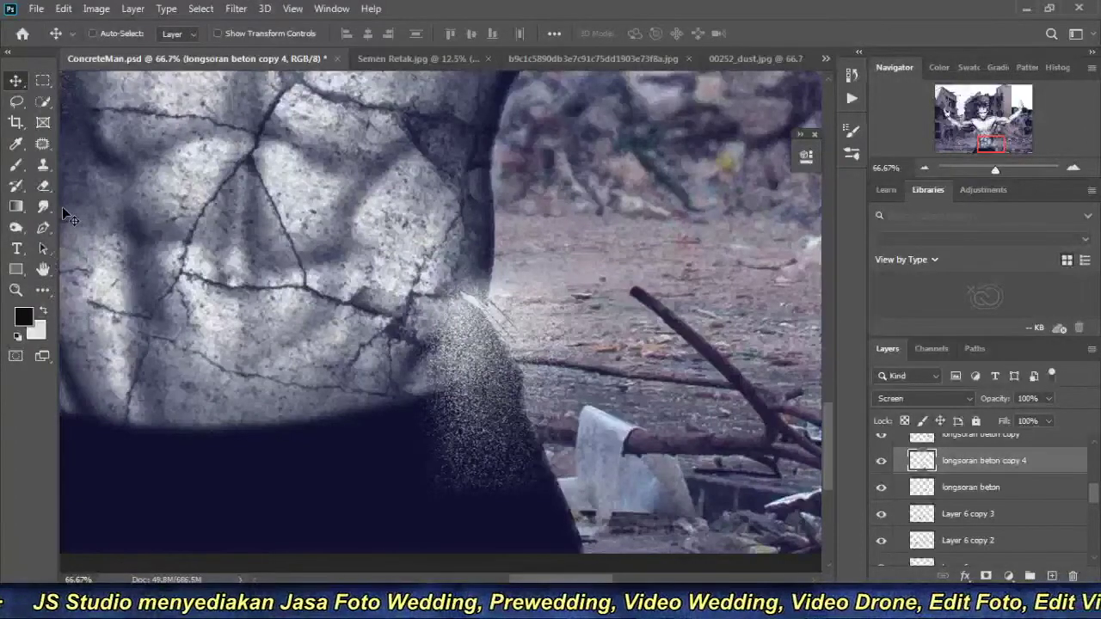
Erase the hip dust spilling below the waist with a larger eraser, then duplicate the layer again.
{"action": "left_click", "coordinate": [44, 185]}
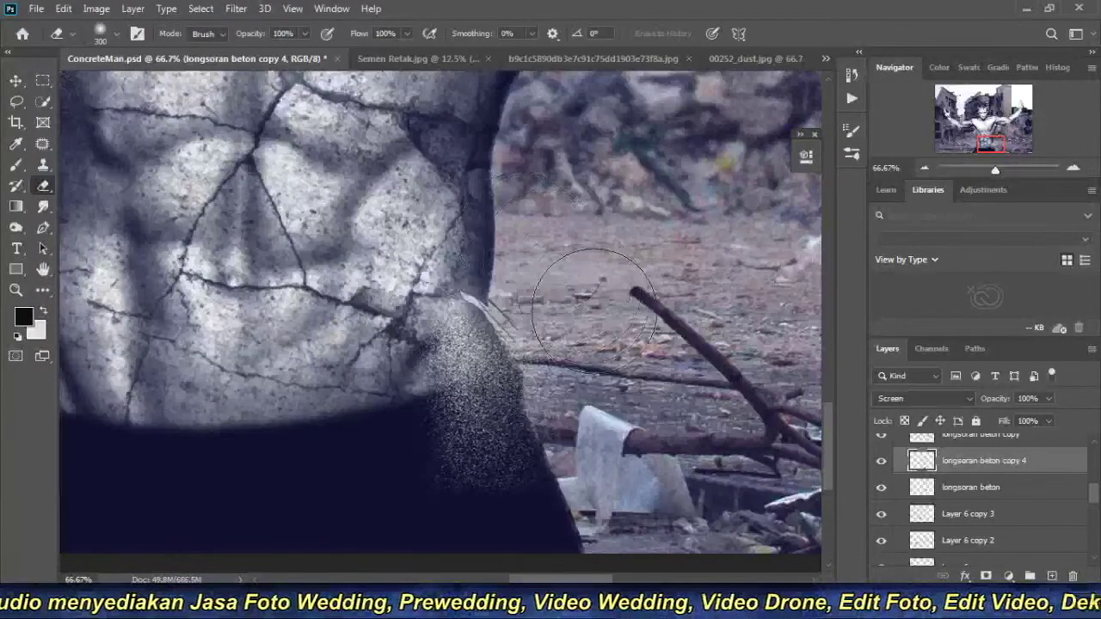
{"action": "key", "text": "bracketright"}
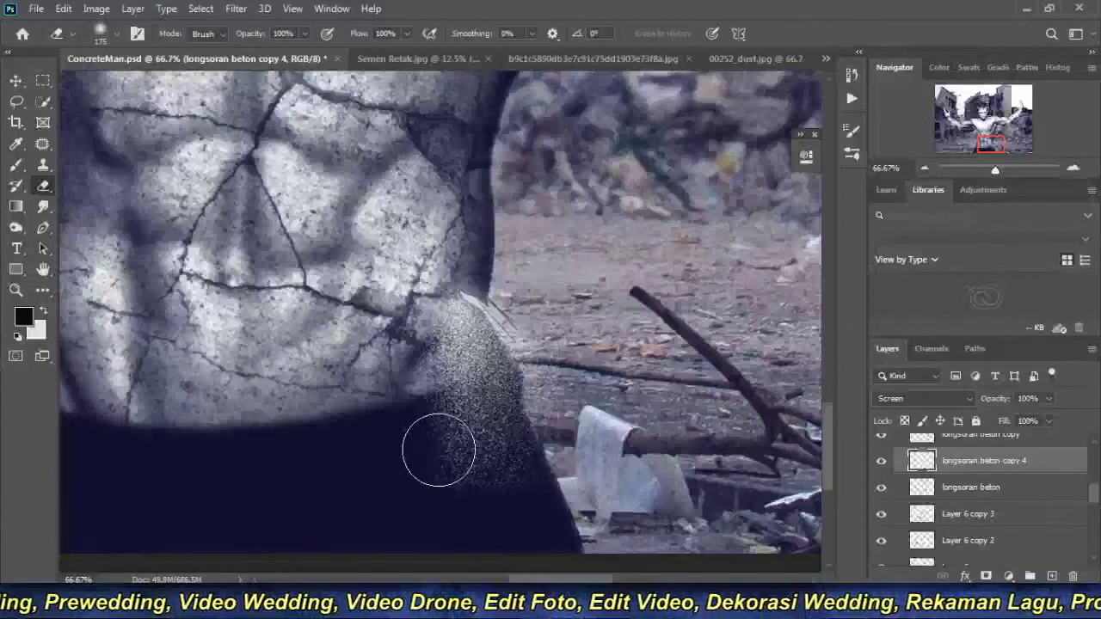
{"action": "key", "text": "bracketright"}
{"action": "mouse_move", "coordinate": [444, 500]}
{"action": "left_mouse_down"}
{"action": "mouse_move", "coordinate": [418, 504]}
{"action": "mouse_move", "coordinate": [442, 499]}
{"action": "mouse_move", "coordinate": [412, 485]}
{"action": "mouse_move", "coordinate": [386, 433]}
{"action": "mouse_move", "coordinate": [366, 467]}
{"action": "mouse_move", "coordinate": [491, 519]}
{"action": "mouse_move", "coordinate": [405, 488]}
{"action": "left_mouse_up"}
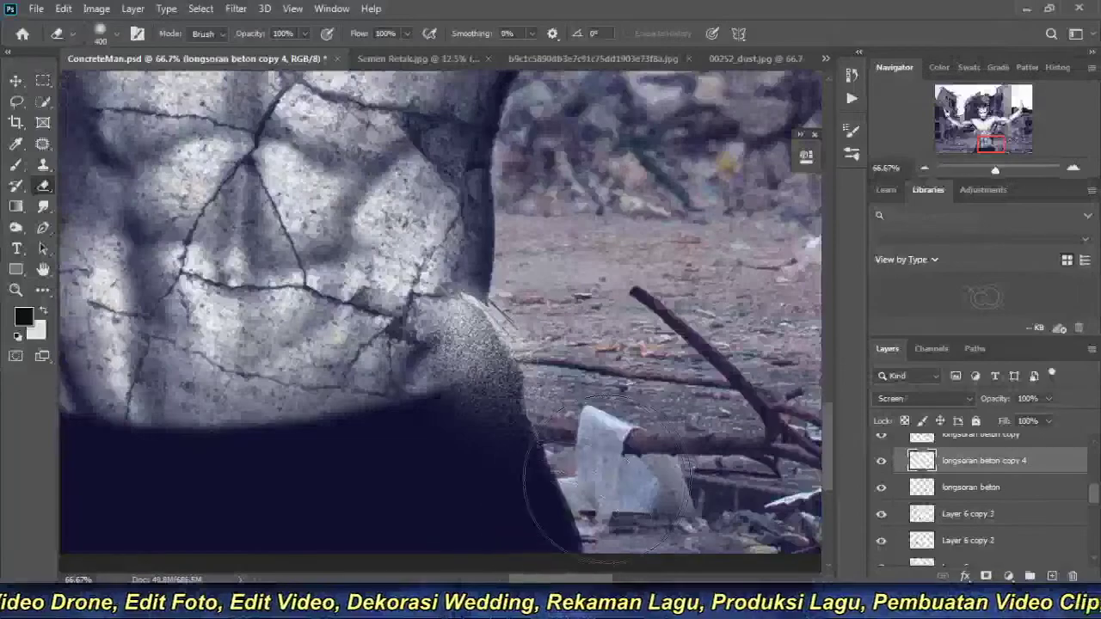
{"action": "left_click_drag", "start_coordinate": [185, 209], "coordinate": [344, 330]}
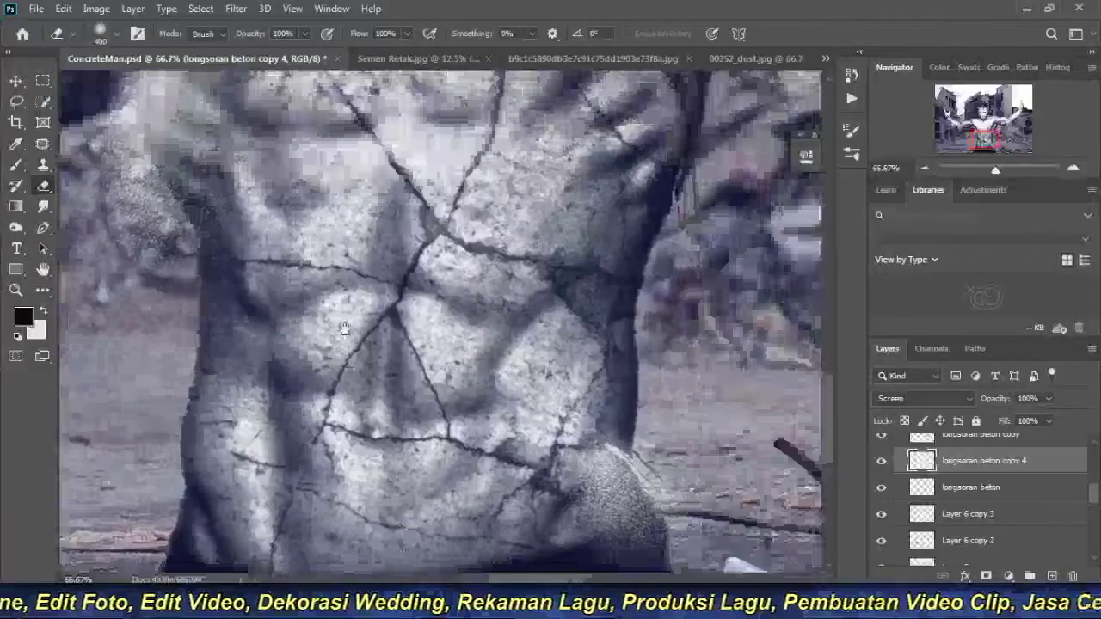
{"action": "scroll", "coordinate": [344, 330], "scroll_direction": "up", "scroll_amount": 2}
{"action": "scroll", "coordinate": [344, 329], "scroll_direction": "up", "scroll_amount": 2}
{"action": "scroll", "coordinate": [344, 330], "scroll_direction": "up", "scroll_amount": 2}
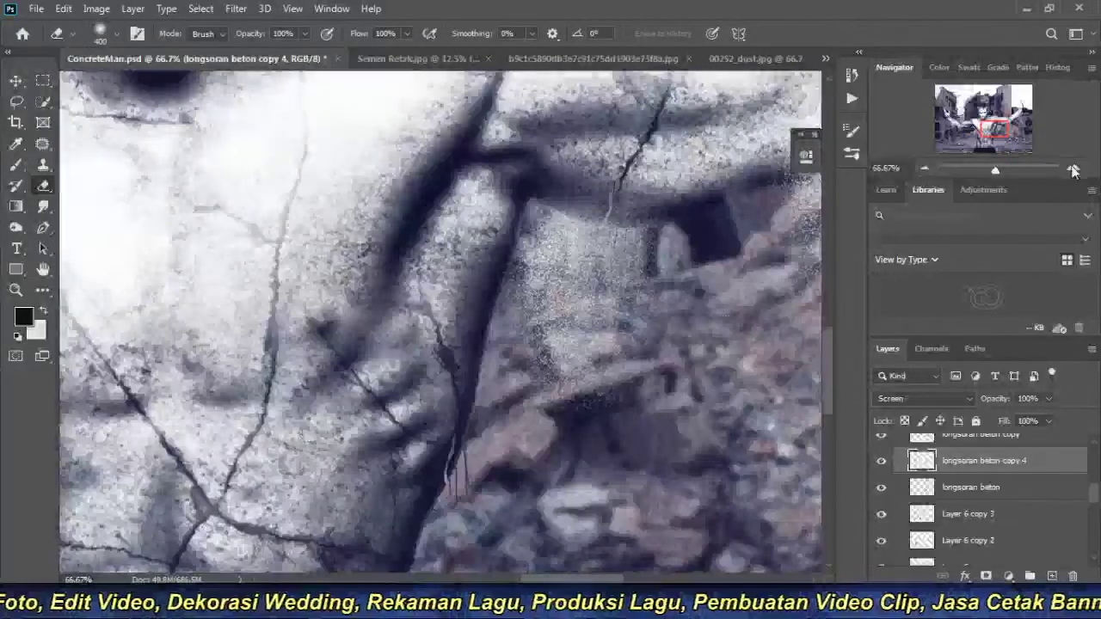
{"action": "left_click", "coordinate": [926, 167]}
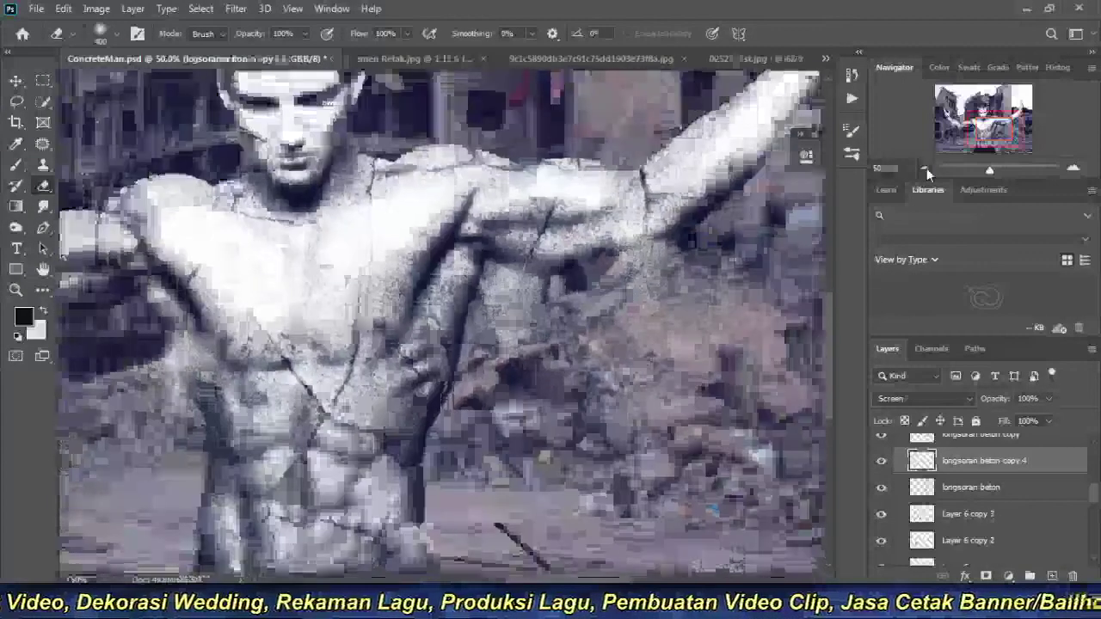
{"action": "scroll", "coordinate": [469, 294], "scroll_direction": "down", "scroll_amount": 1}
{"action": "left_click_drag", "start_coordinate": [258, 310], "coordinate": [602, 309]}
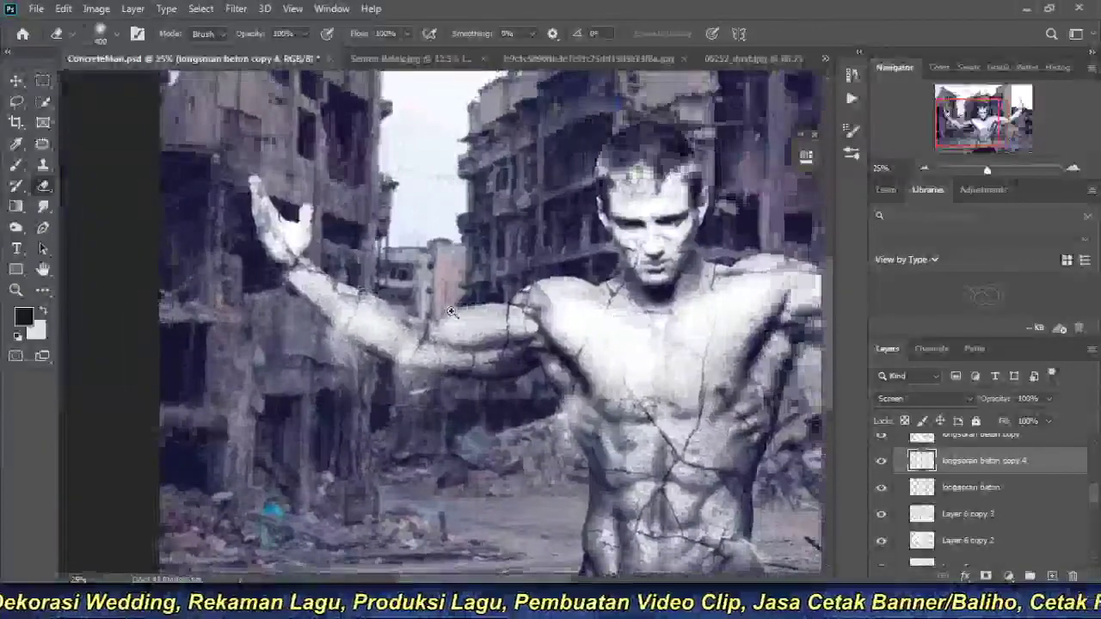
{"action": "scroll", "coordinate": [327, 314], "scroll_direction": "up", "scroll_amount": 3}
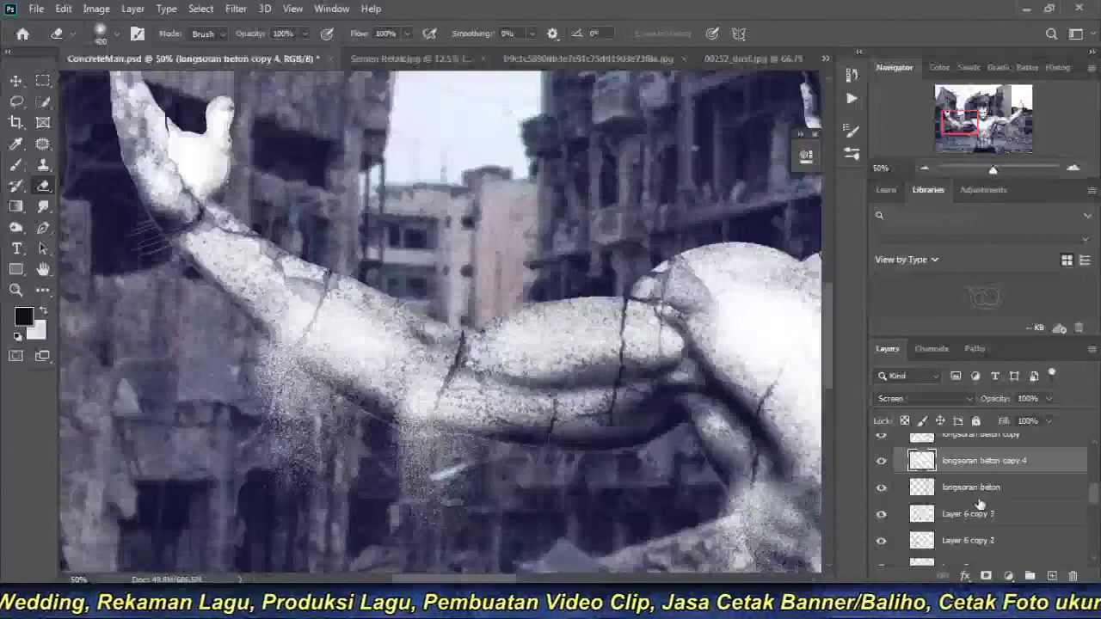
{"action": "left_click", "coordinate": [989, 488]}
{"action": "key", "text": "ctrl+j"}
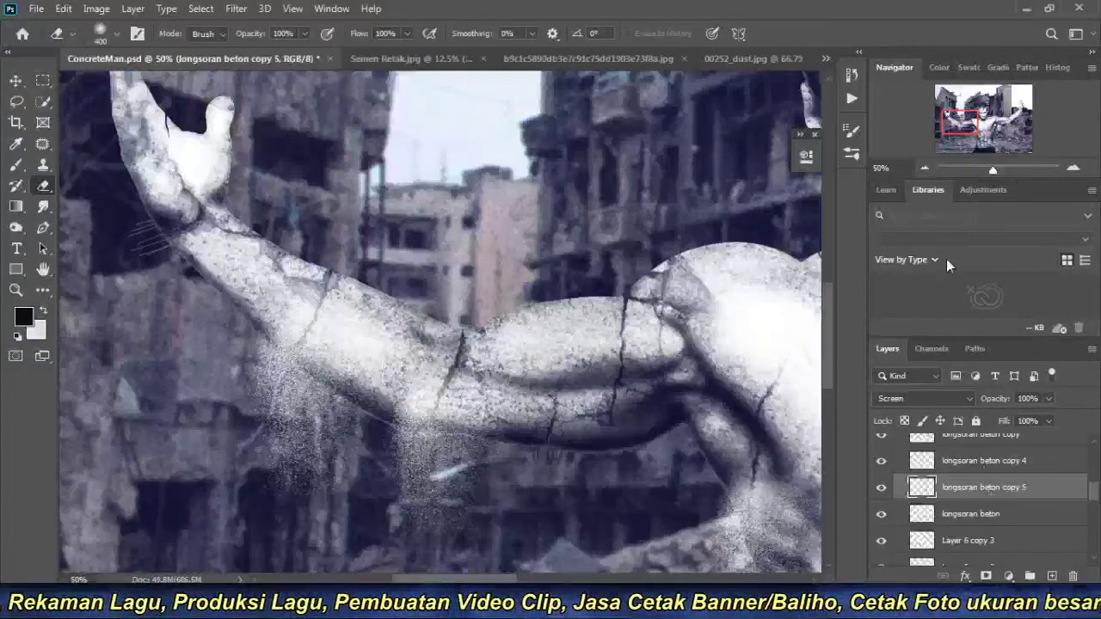
Move the new dust copy onto the left arm near the shoulder.
{"action": "left_click", "coordinate": [923, 168]}
{"action": "left_click", "coordinate": [923, 169]}
{"action": "left_click", "coordinate": [922, 169]}
{"action": "left_click", "coordinate": [923, 168]}
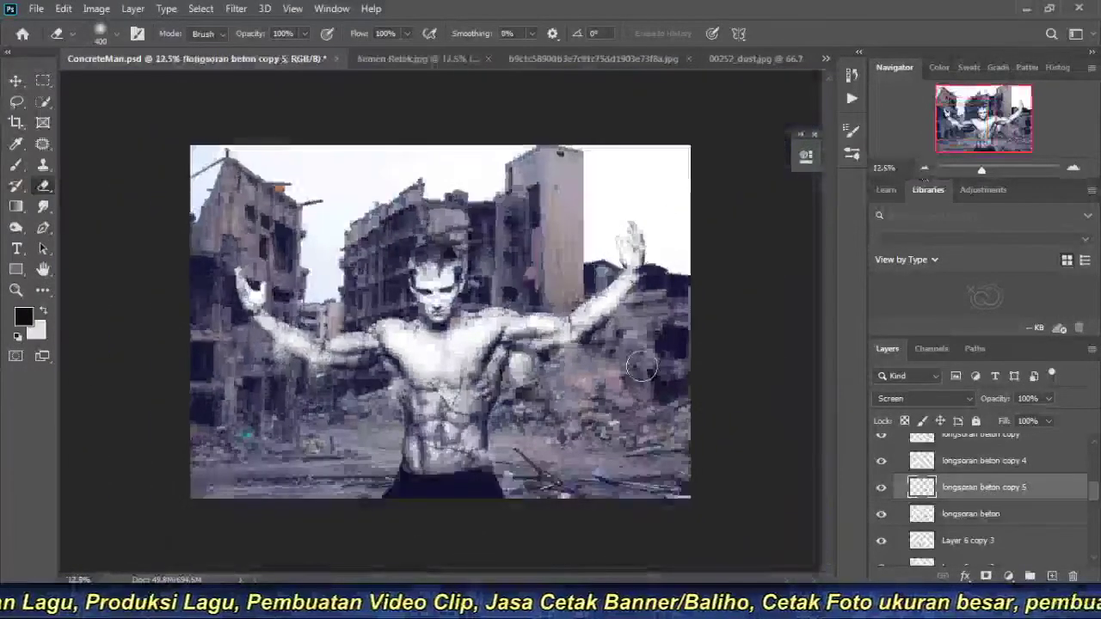
{"action": "key", "text": "v"}
{"action": "left_click_drag", "start_coordinate": [444, 364], "coordinate": [179, 351]}
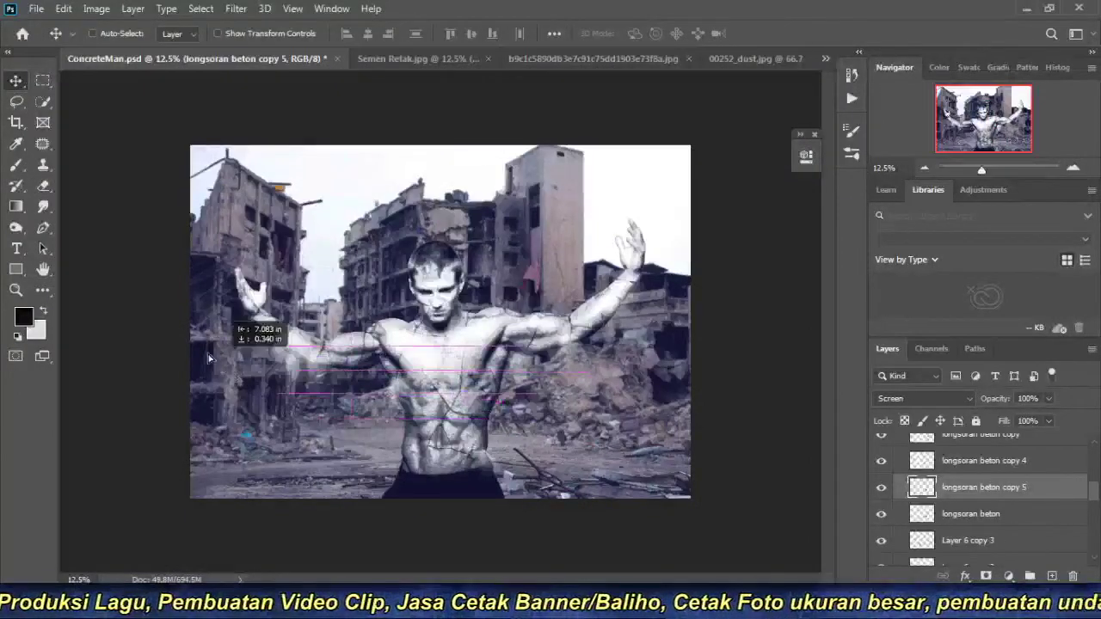
{"action": "scroll", "coordinate": [215, 344], "scroll_direction": "up", "scroll_amount": 1}
{"action": "scroll", "coordinate": [241, 344], "scroll_direction": "up", "scroll_amount": 2}
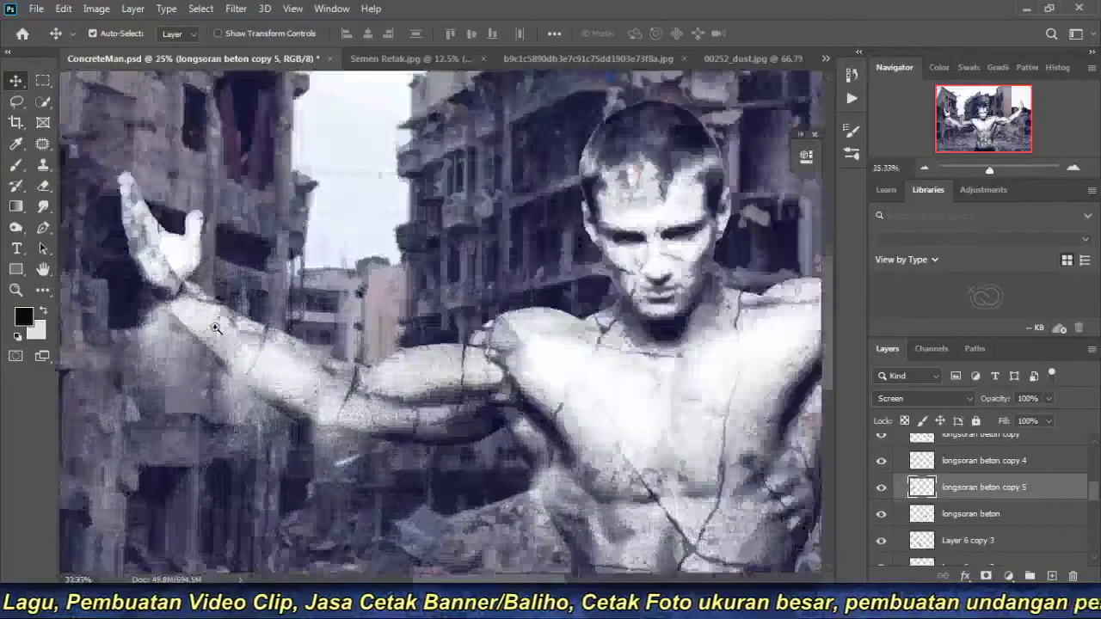
{"action": "scroll", "coordinate": [245, 346], "scroll_direction": "up", "scroll_amount": 1}
{"action": "scroll", "coordinate": [284, 344], "scroll_direction": "up", "scroll_amount": 1}
{"action": "mouse_move", "coordinate": [343, 339]}
{"action": "left_mouse_down"}
{"action": "mouse_move", "coordinate": [137, 402]}
{"action": "mouse_move", "coordinate": [329, 286]}
{"action": "left_mouse_up"}
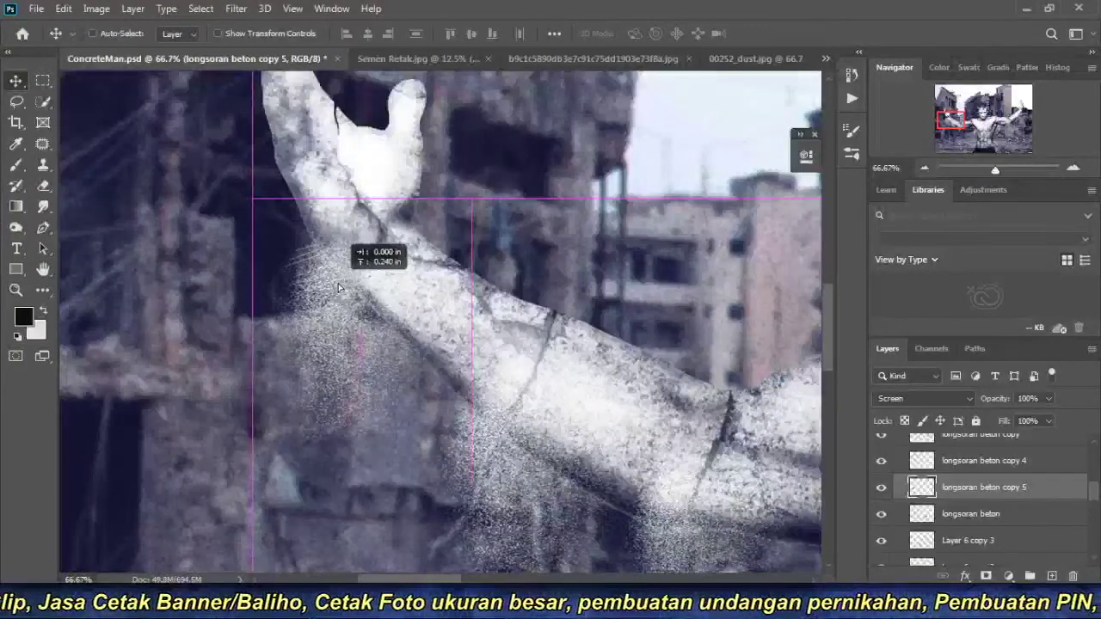
{"action": "left_click_drag", "start_coordinate": [329, 286], "coordinate": [338, 283]}
{"action": "scroll", "coordinate": [338, 283], "scroll_direction": "up", "scroll_amount": 1}
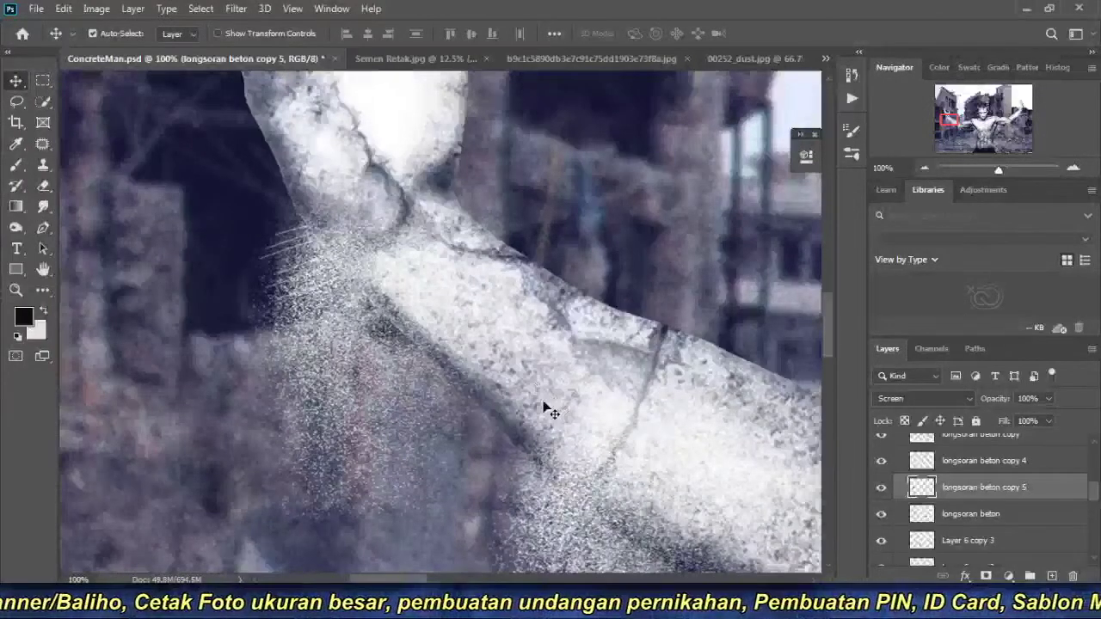
Squash the dust layer's height with Free Transform and nudge it into place on the arm.
{"action": "key", "text": "ctrl+t"}
{"action": "left_click_drag", "start_coordinate": [375, 534], "coordinate": [376, 414]}
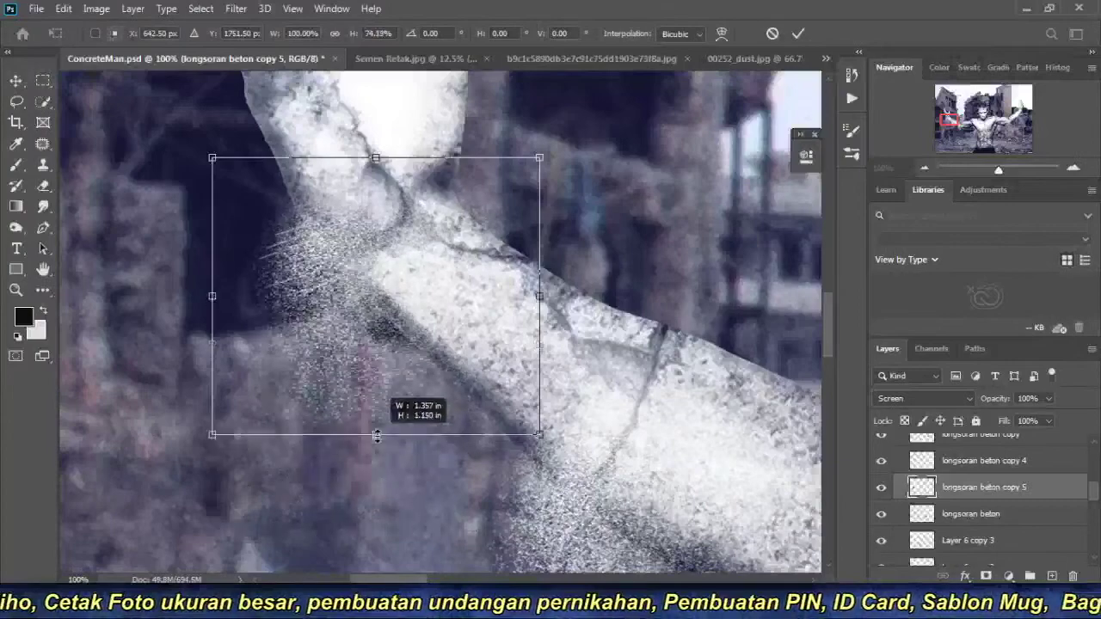
{"action": "key", "text": "Return"}
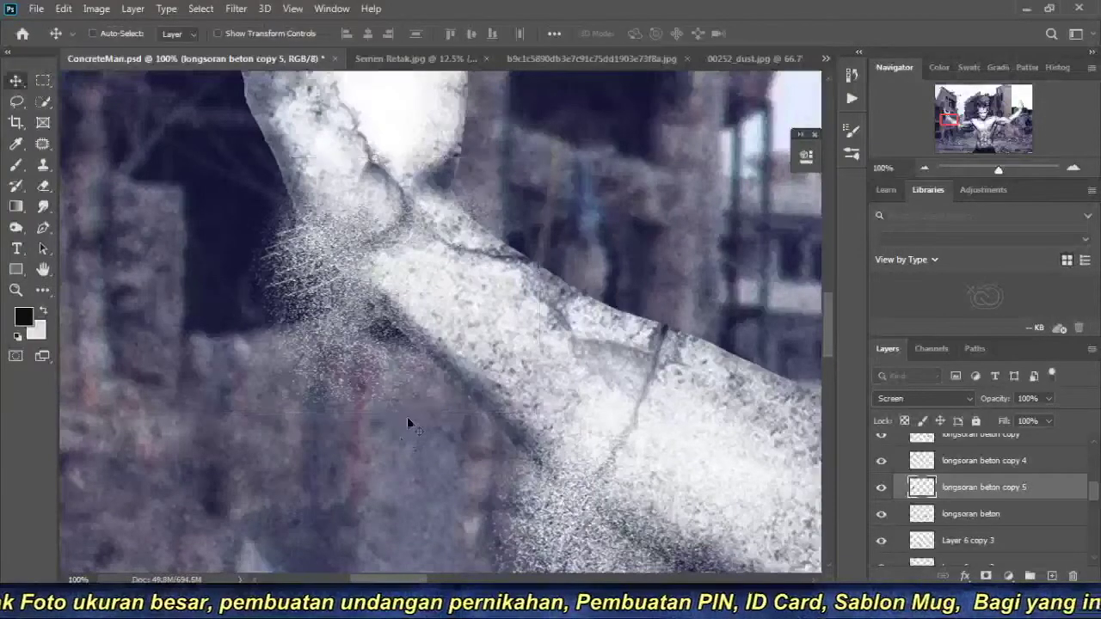
{"action": "left_click_drag", "start_coordinate": [322, 295], "coordinate": [340, 314]}
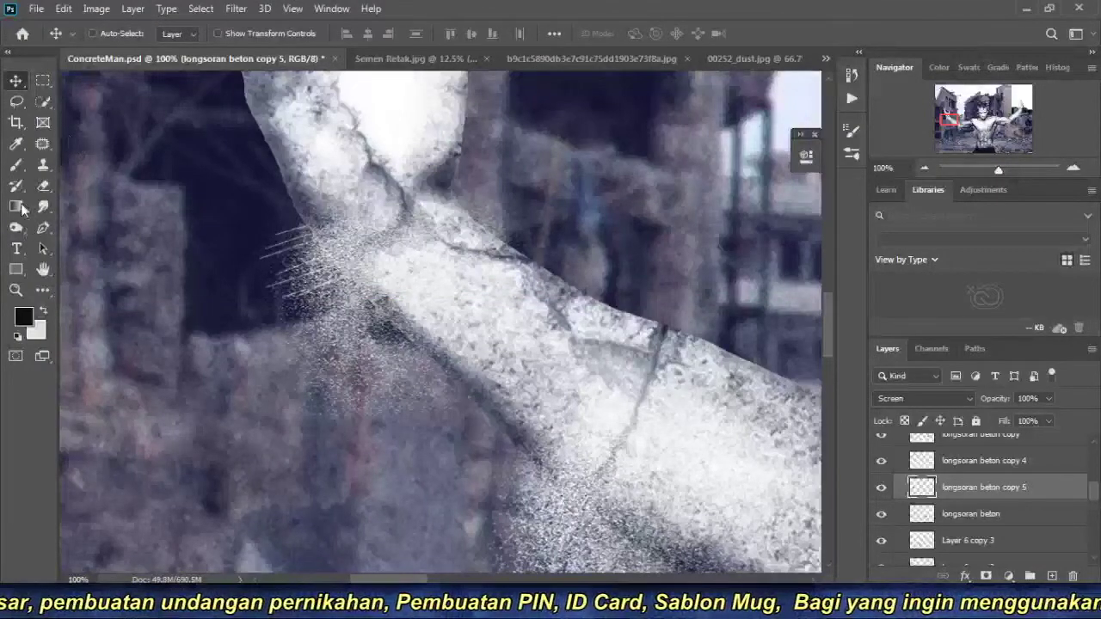
Erase the dust overlapping the neck with a smaller eraser.
{"action": "left_click", "coordinate": [44, 188]}
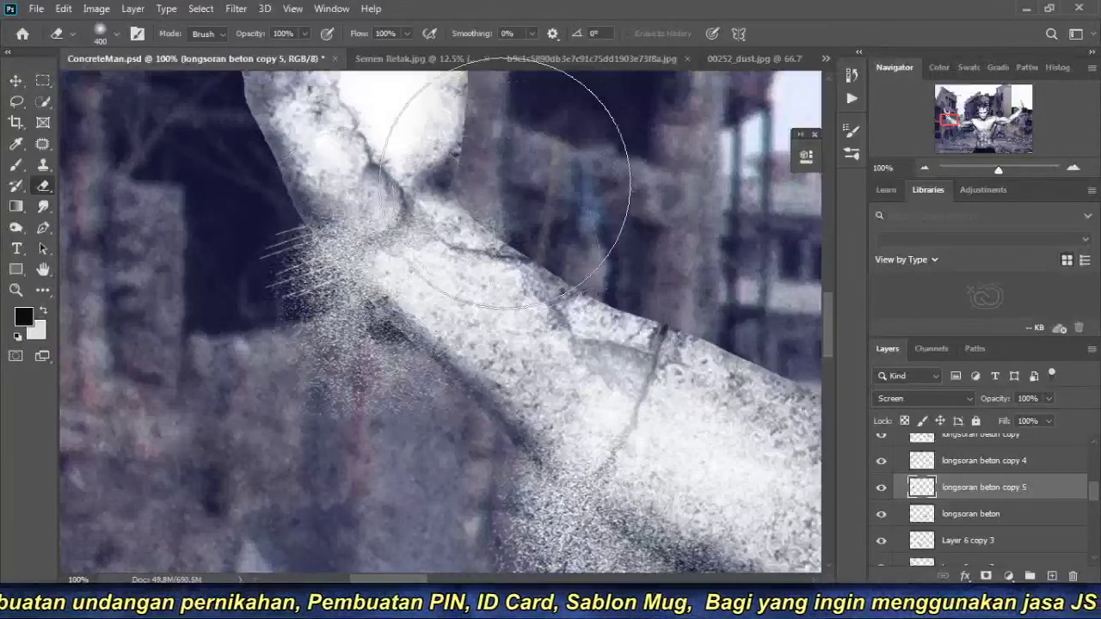
{"action": "left_click_drag", "start_coordinate": [404, 250], "coordinate": [498, 176]}
{"action": "key", "text": "bracketleft"}
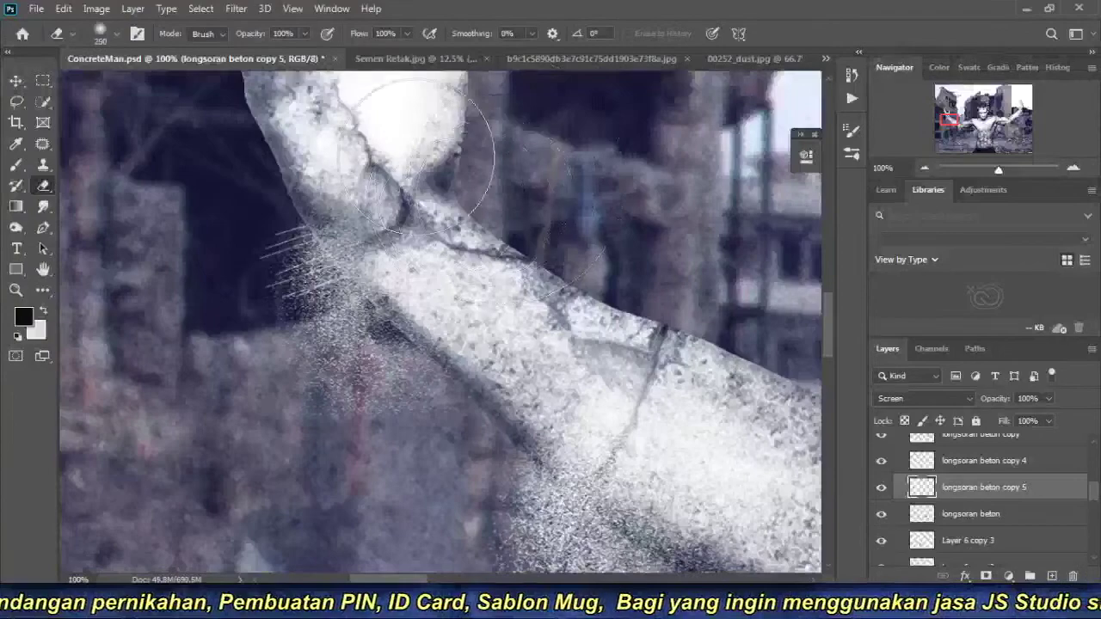
{"action": "left_click_drag", "start_coordinate": [420, 152], "coordinate": [503, 290]}
{"action": "left_click_drag", "start_coordinate": [508, 419], "coordinate": [540, 383]}
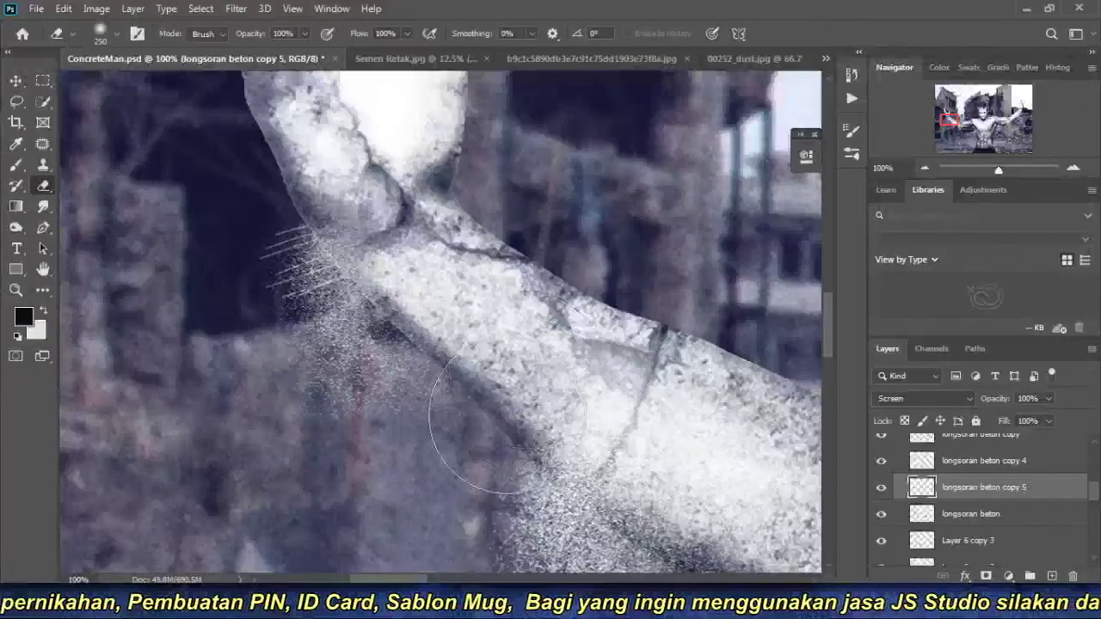
{"action": "left_click_drag", "start_coordinate": [533, 243], "coordinate": [617, 344]}
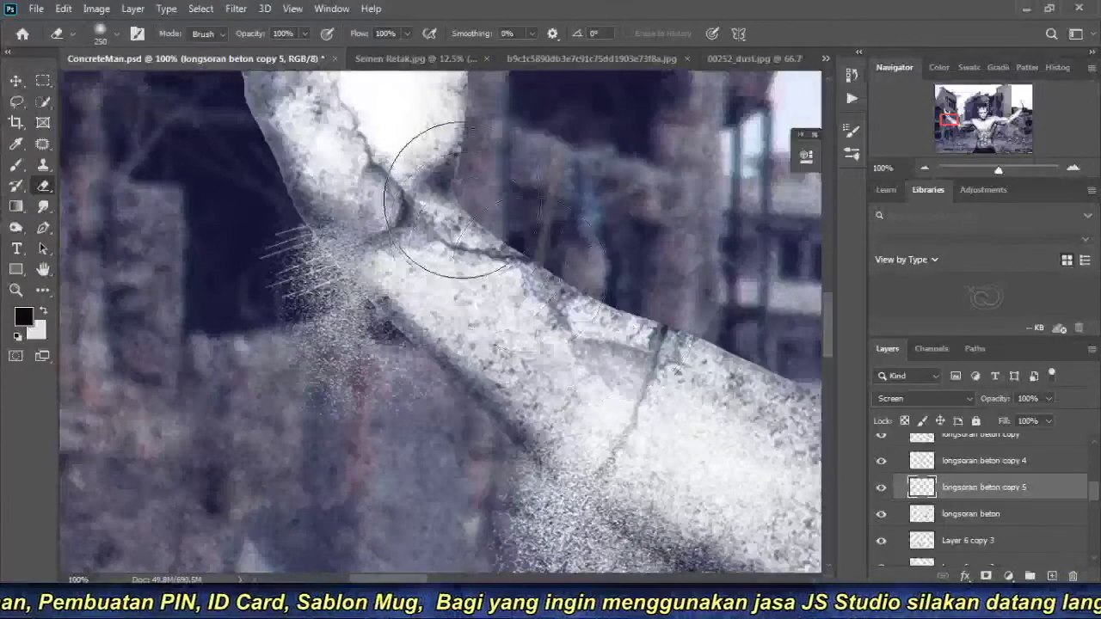
Review the face, torso and other arm, then save the document.
{"action": "left_click", "coordinate": [925, 168]}
{"action": "left_click", "coordinate": [925, 168]}
{"action": "mouse_move", "coordinate": [817, 258]}
{"action": "left_mouse_down"}
{"action": "mouse_move", "coordinate": [665, 249]}
{"action": "mouse_move", "coordinate": [321, 293]}
{"action": "left_mouse_up"}
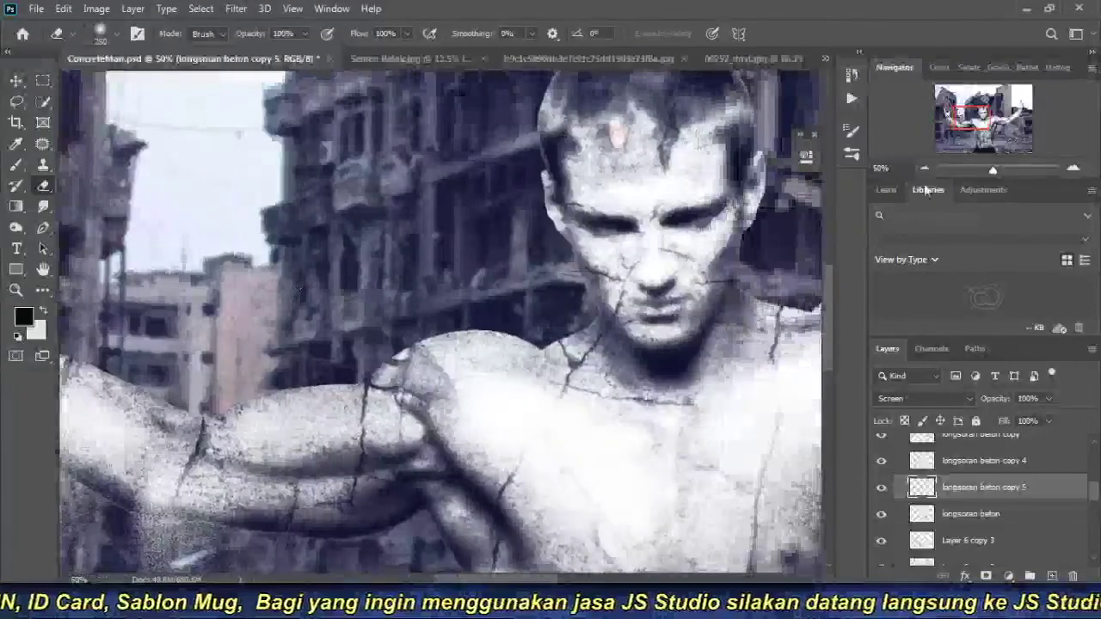
{"action": "left_click", "coordinate": [925, 170]}
{"action": "left_click_drag", "start_coordinate": [812, 421], "coordinate": [520, 344]}
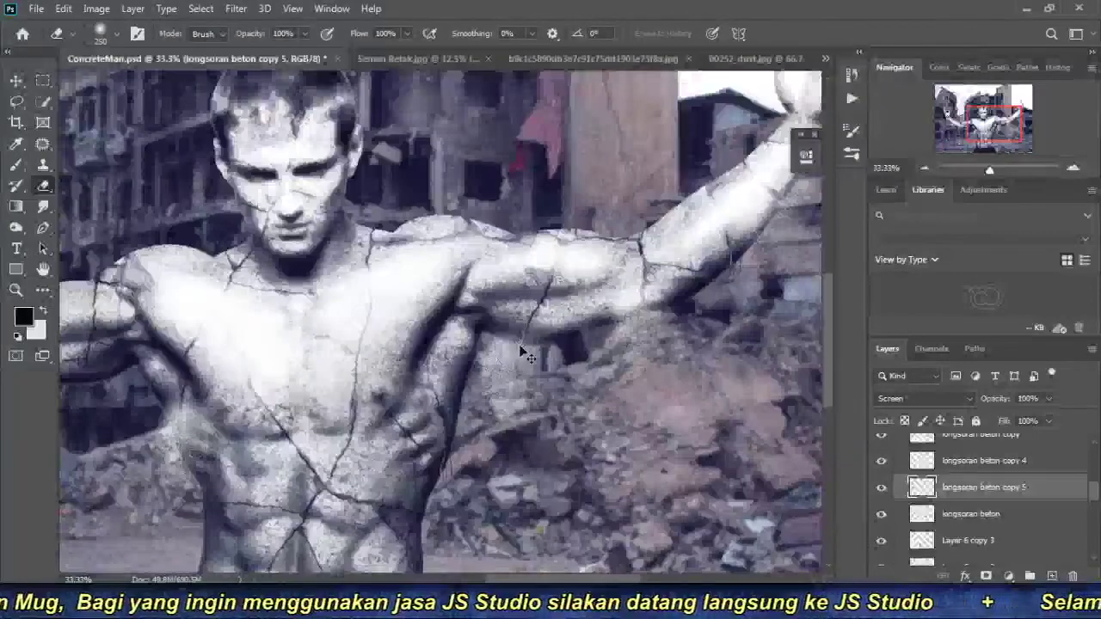
{"action": "key", "text": "ctrl+s"}
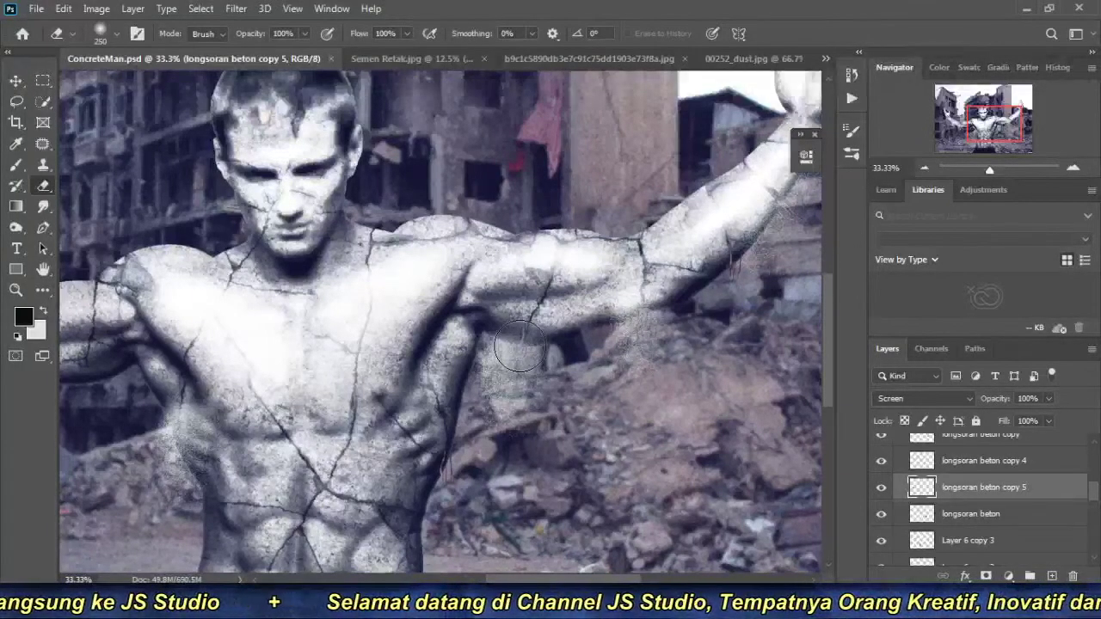
{"action": "left_click", "coordinate": [924, 168]}
{"action": "left_click", "coordinate": [924, 169]}
{"action": "left_click", "coordinate": [924, 169]}
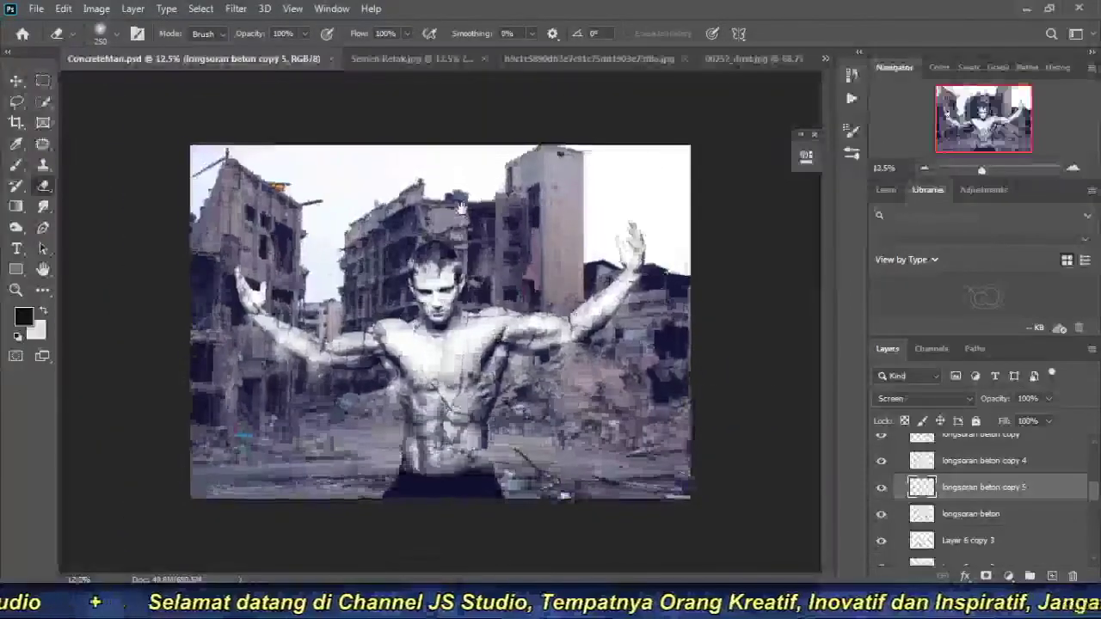
Pull the Curves 1 RGB midpoint down-right, then toggle the adjustment off and on to compare.
{"action": "left_click", "coordinate": [413, 330]}
{"action": "left_click", "coordinate": [414, 330]}
{"action": "scroll", "coordinate": [969, 493], "scroll_direction": "up", "scroll_amount": 3}
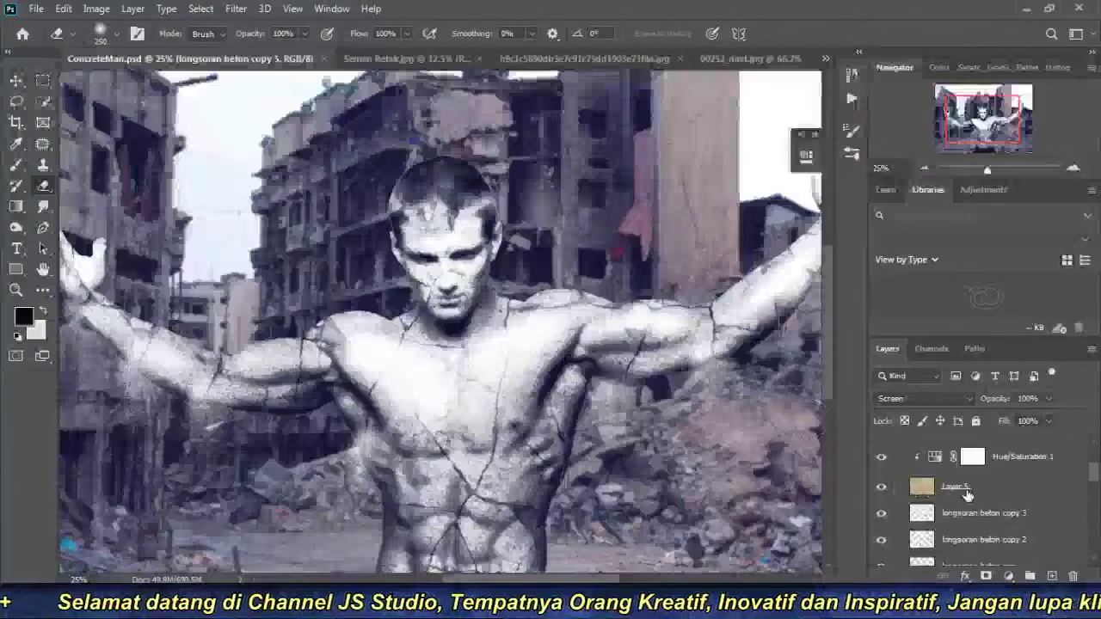
{"action": "scroll", "coordinate": [968, 493], "scroll_direction": "up", "scroll_amount": 3}
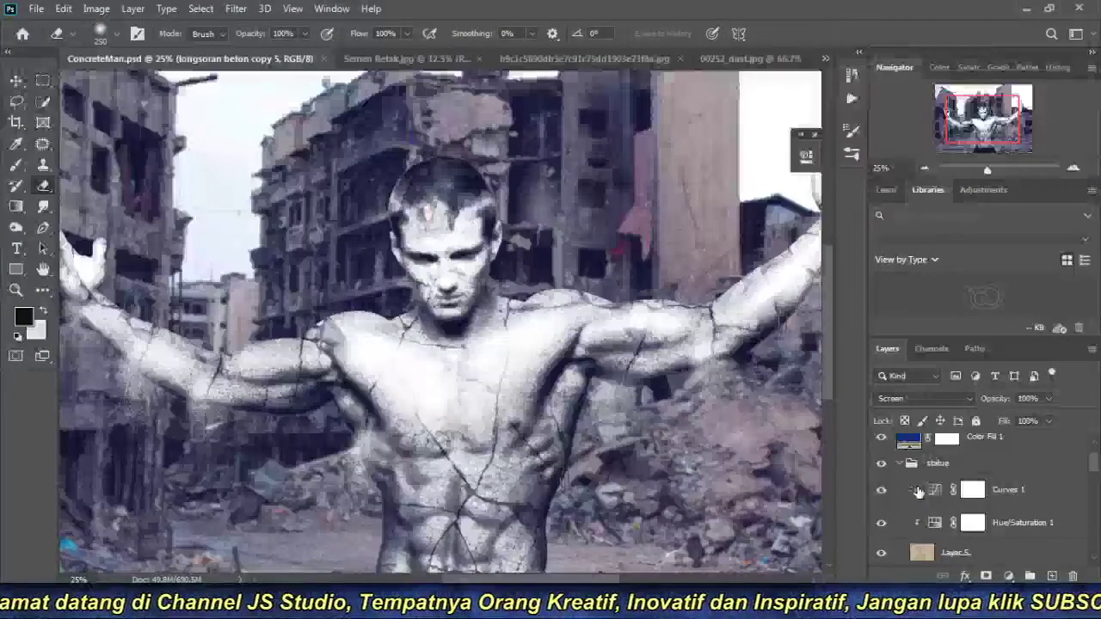
{"action": "left_click", "coordinate": [881, 492]}
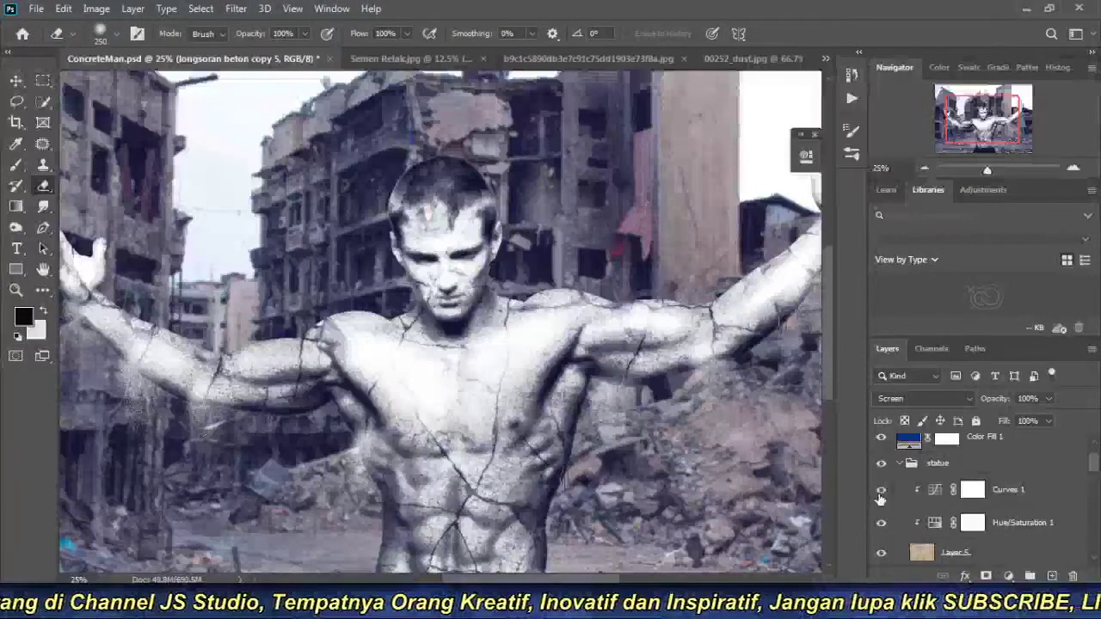
{"action": "double_click", "coordinate": [936, 490]}
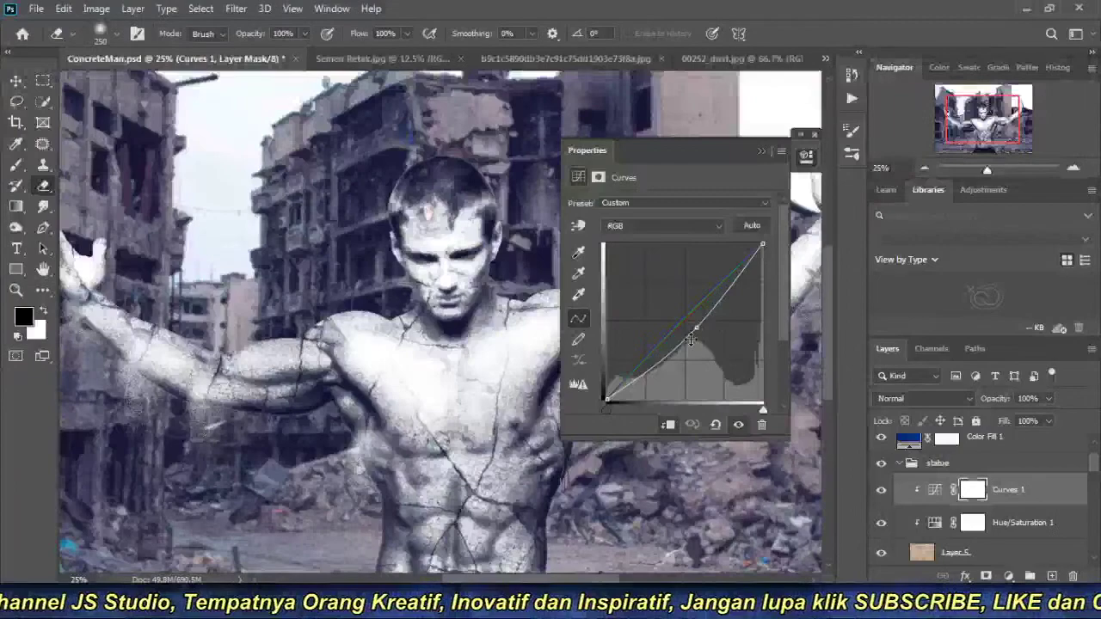
{"action": "left_click_drag", "start_coordinate": [702, 332], "coordinate": [706, 335]}
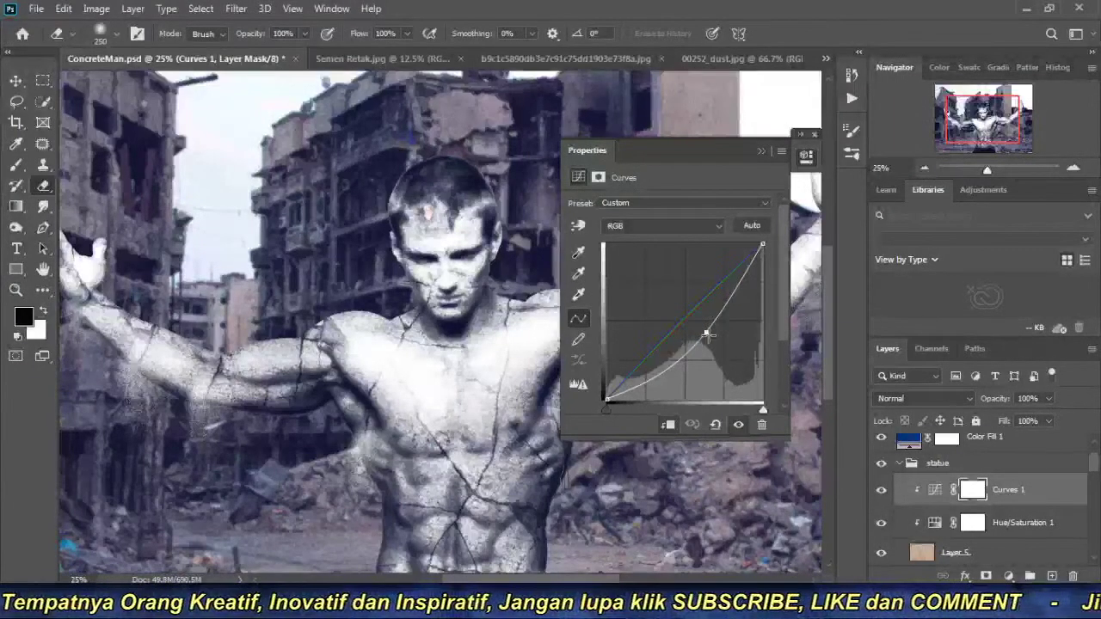
{"action": "left_click", "coordinate": [760, 152]}
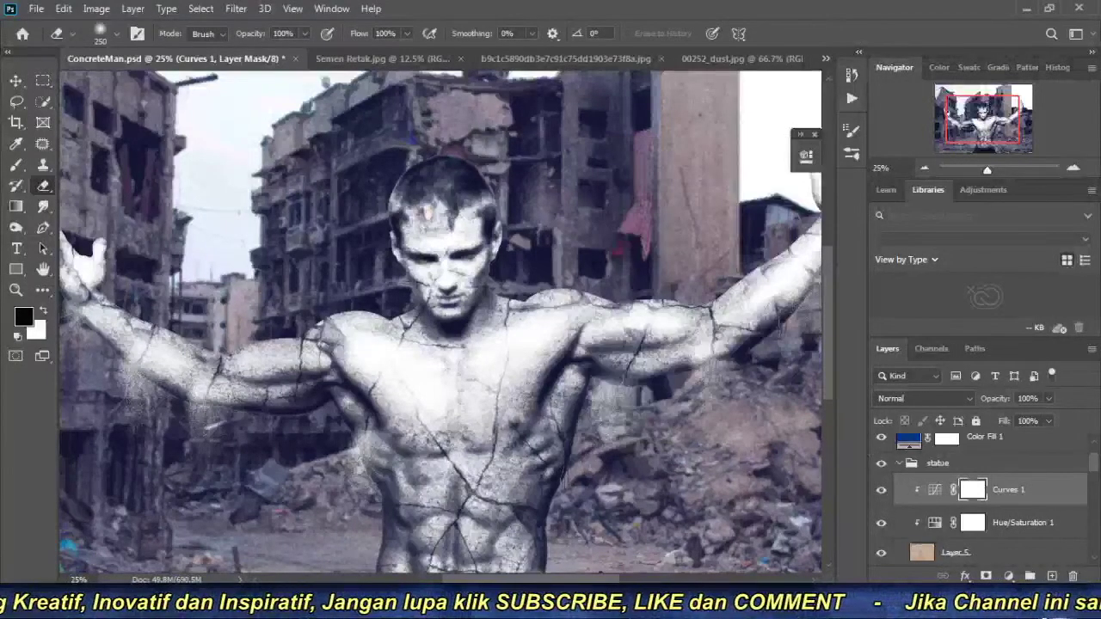
{"action": "left_click", "coordinate": [880, 489]}
{"action": "left_click", "coordinate": [880, 490]}
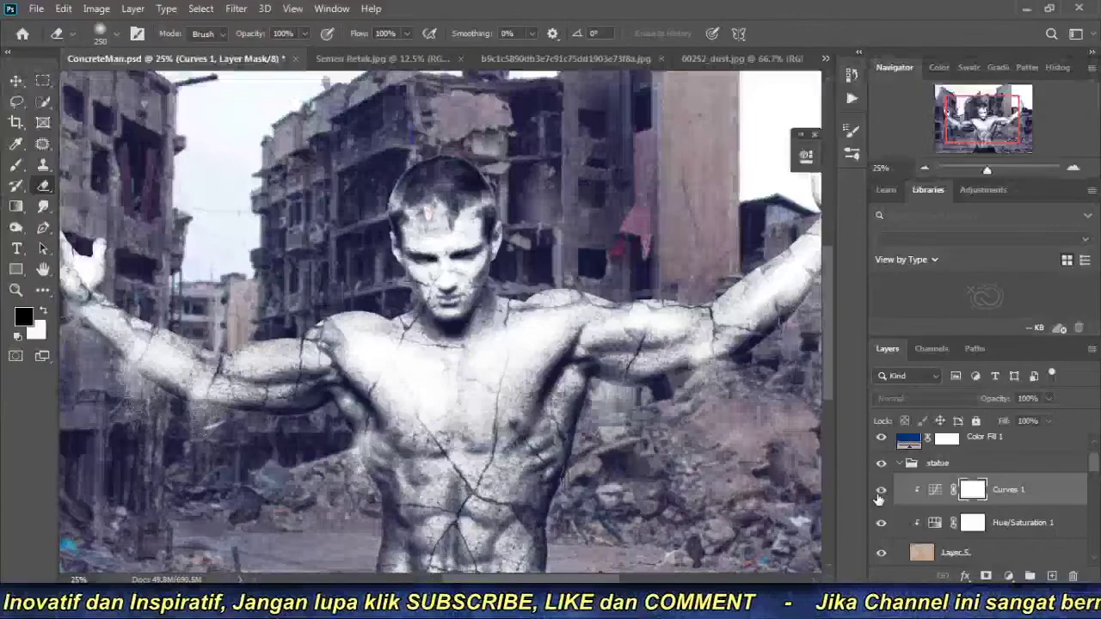
{"action": "mouse_move", "coordinate": [998, 125]}
{"action": "left_mouse_down"}
{"action": "mouse_move", "coordinate": [999, 171]}
{"action": "mouse_move", "coordinate": [978, 178]}
{"action": "left_mouse_up"}
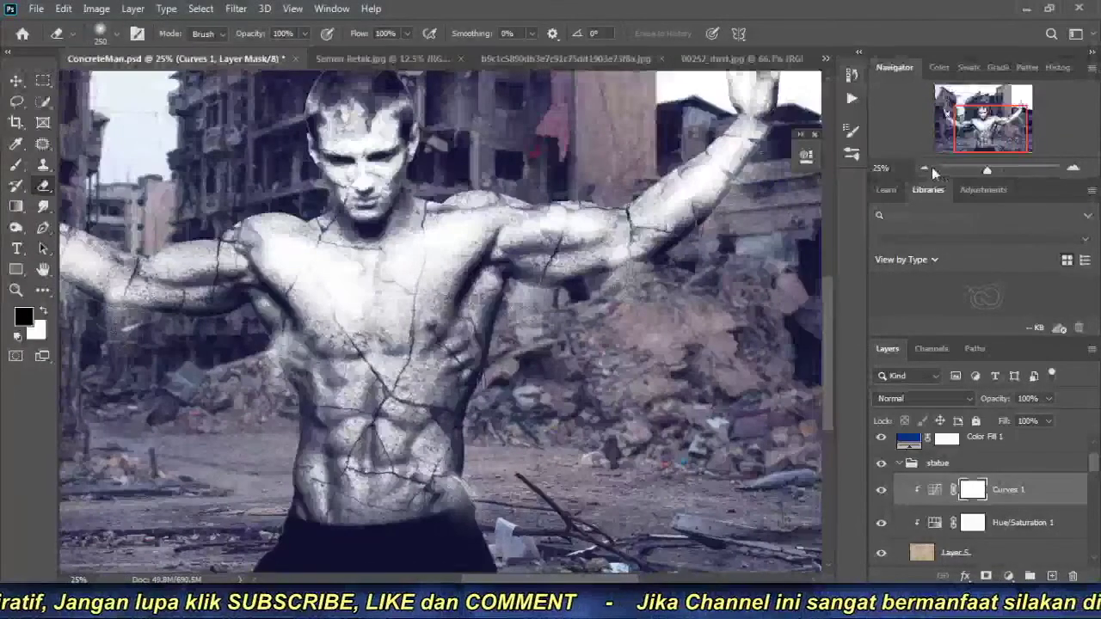
{"action": "left_click", "coordinate": [926, 167]}
{"action": "left_click", "coordinate": [927, 167]}
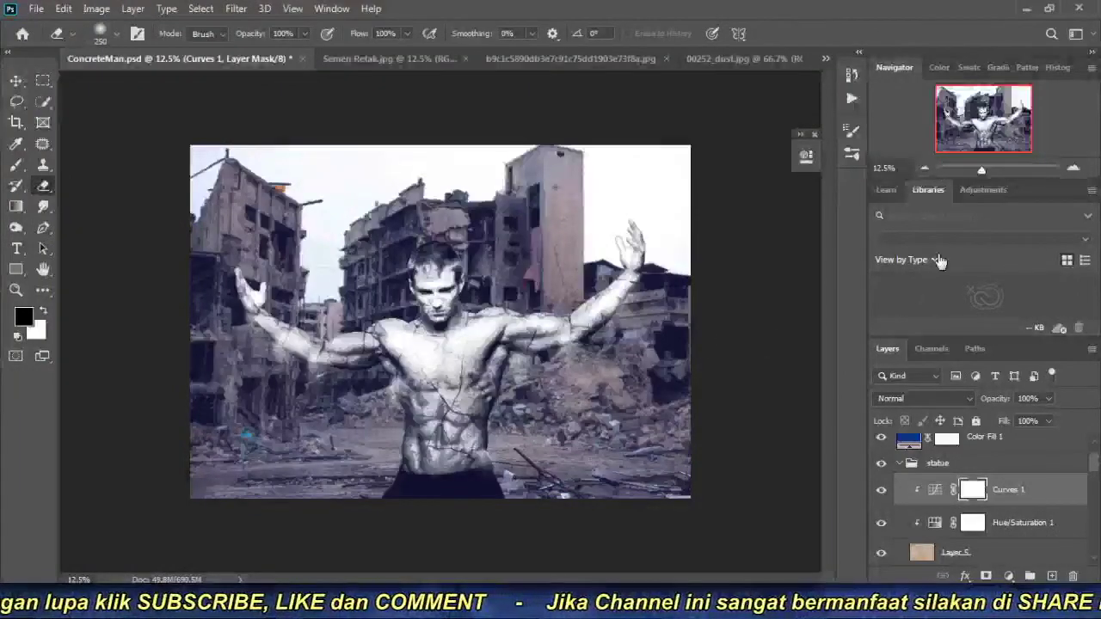
Select the Background layer at the bottom of the Layers panel and switch to the Move tool.
{"action": "left_click", "coordinate": [1080, 169]}
{"action": "left_click", "coordinate": [1080, 169]}
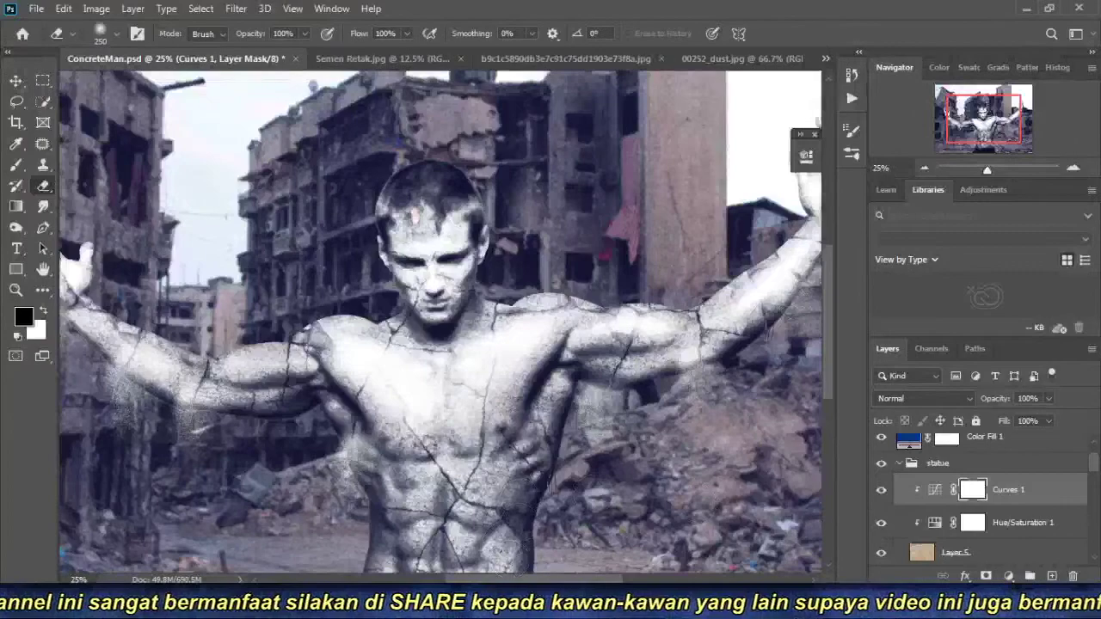
{"action": "scroll", "coordinate": [1066, 509], "scroll_direction": "down", "scroll_amount": 5}
{"action": "scroll", "coordinate": [1066, 510], "scroll_direction": "down", "scroll_amount": 5}
{"action": "scroll", "coordinate": [1067, 509], "scroll_direction": "down", "scroll_amount": 5}
{"action": "left_click", "coordinate": [1010, 557]}
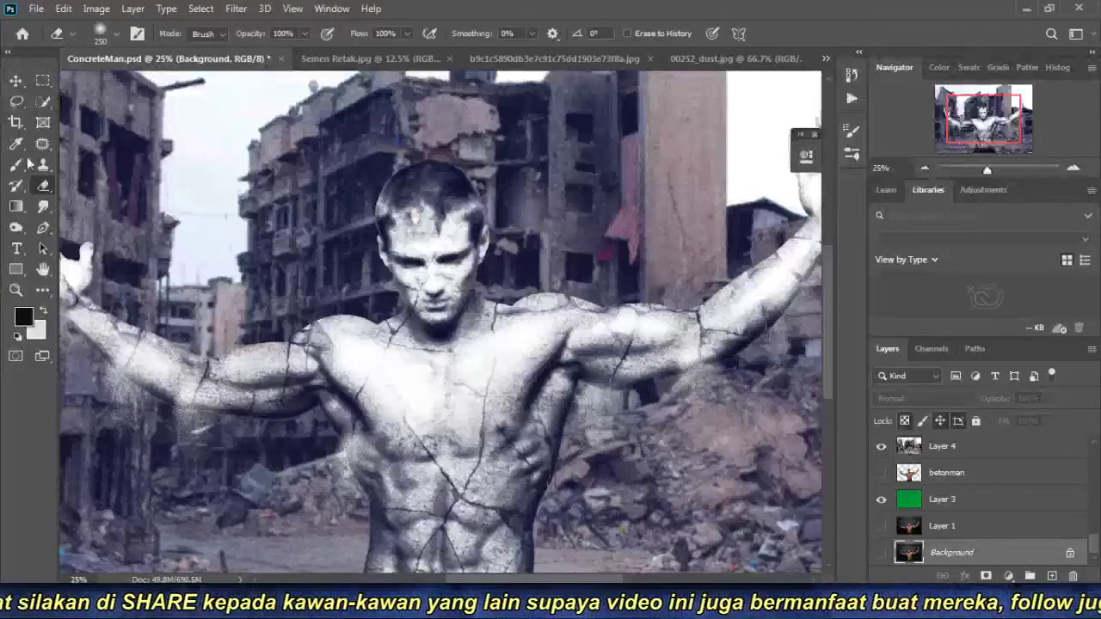
{"action": "left_click", "coordinate": [18, 83]}
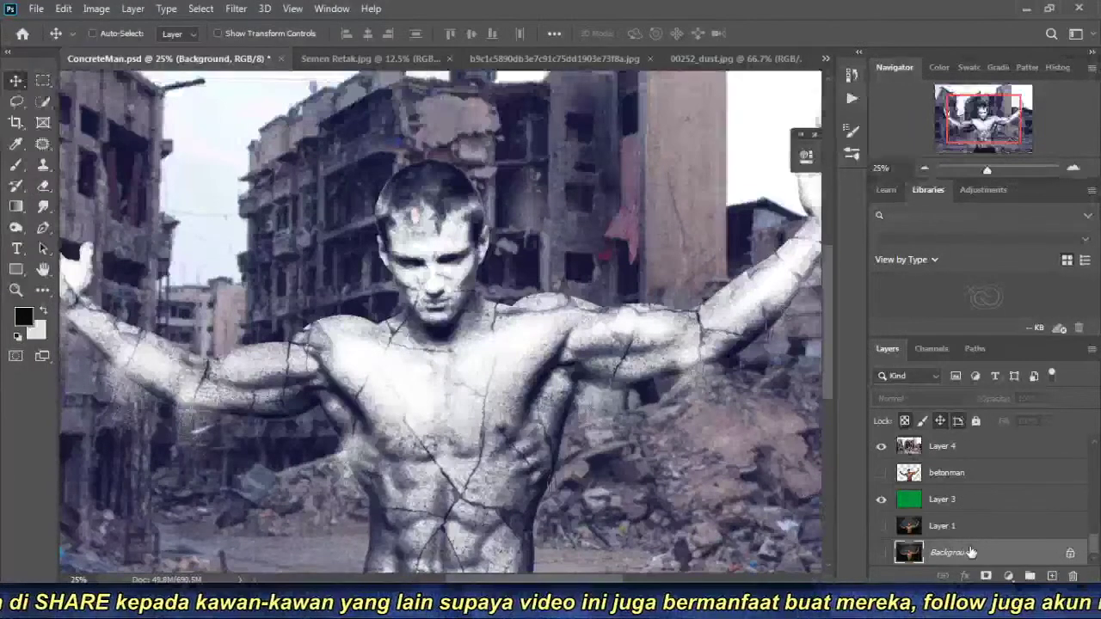